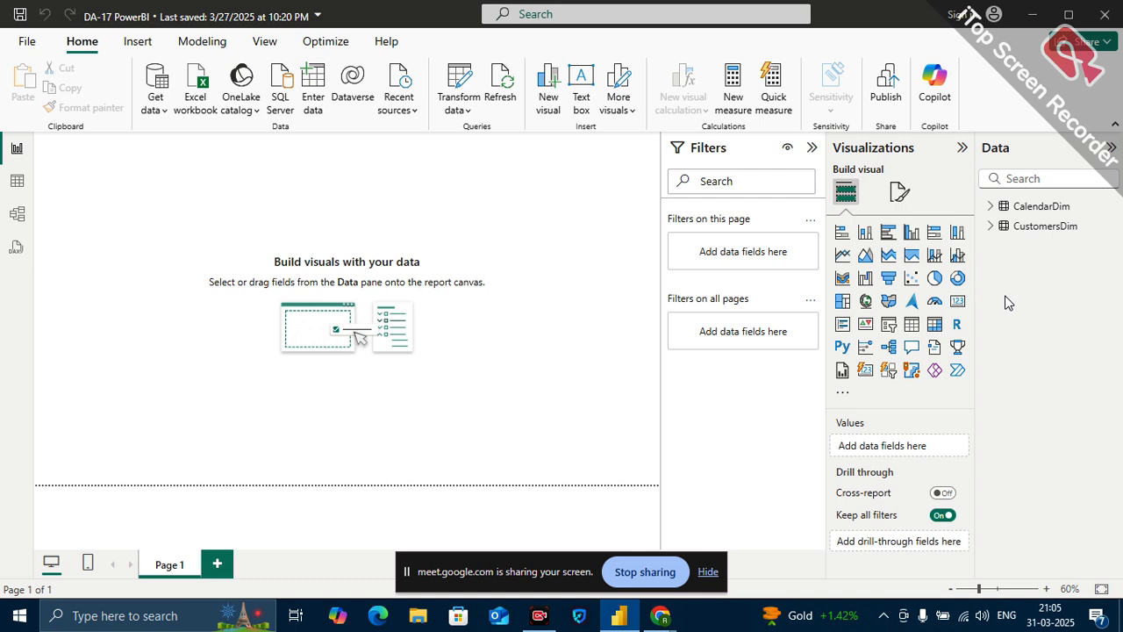
Open the Power Query Editor and import AdventureWorks_Product_Categories.csv from the AdventureWorks CSV Files folder as a new text/CSV source.
{"action": "left_click", "coordinate": [464, 114]}
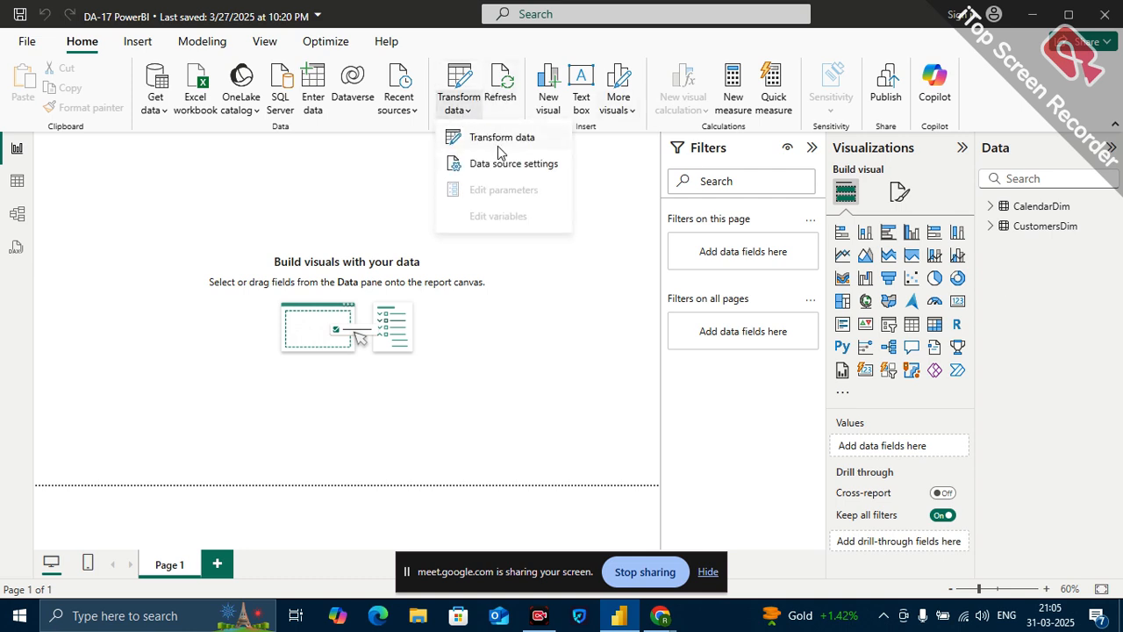
{"action": "left_click", "coordinate": [498, 143]}
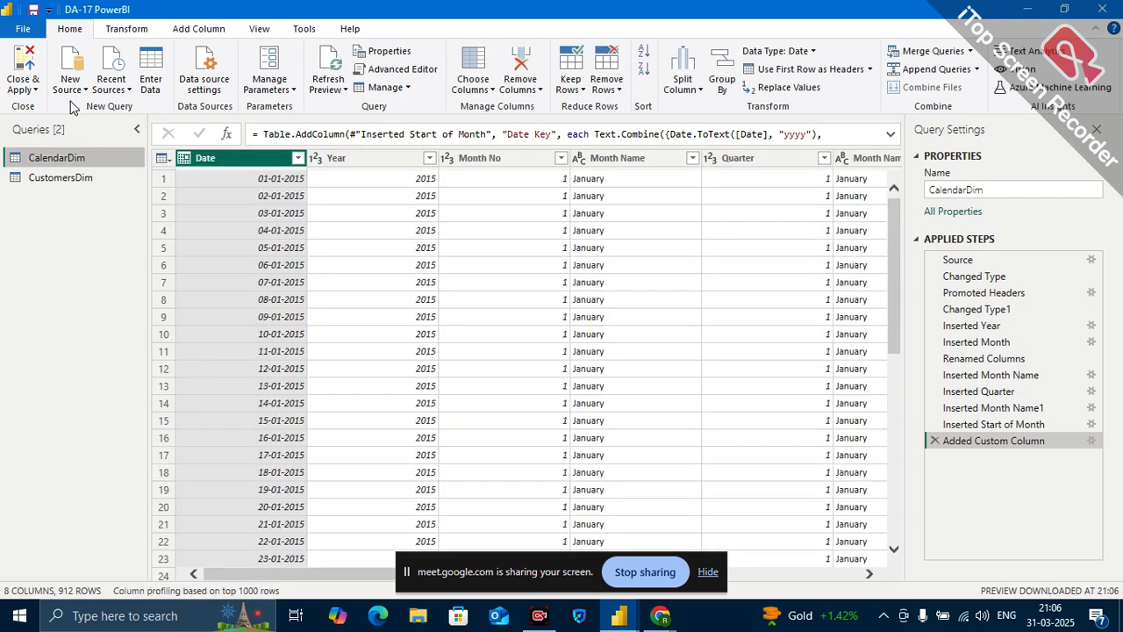
{"action": "left_click", "coordinate": [77, 86]}
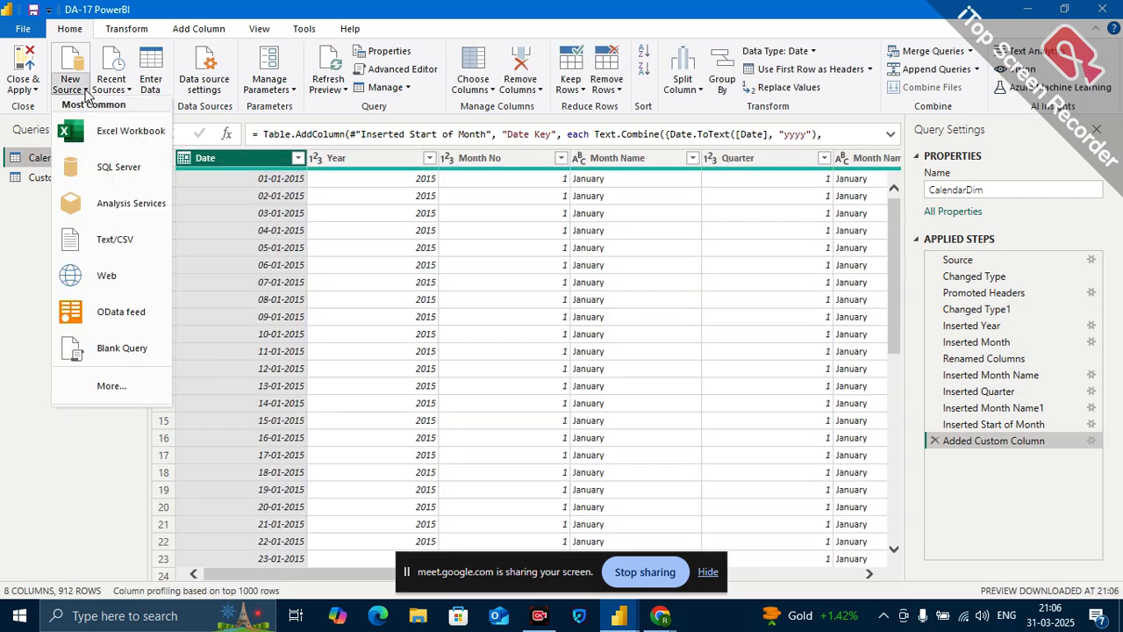
{"action": "left_click", "coordinate": [125, 239]}
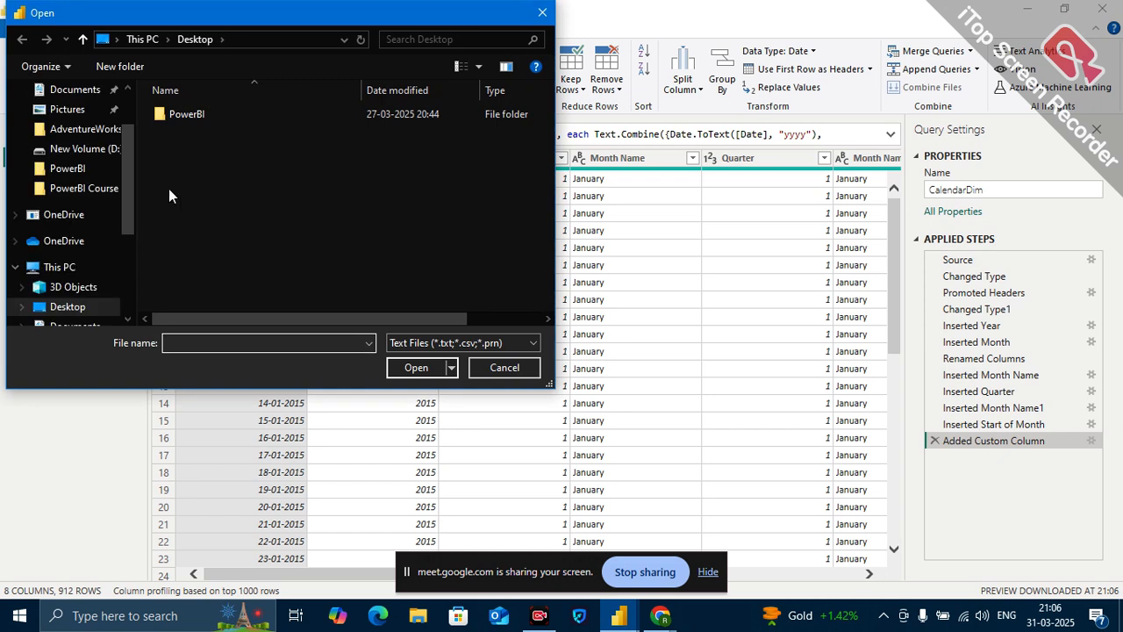
{"action": "double_click", "coordinate": [184, 115]}
{"action": "double_click", "coordinate": [199, 118]}
{"action": "double_click", "coordinate": [199, 118]}
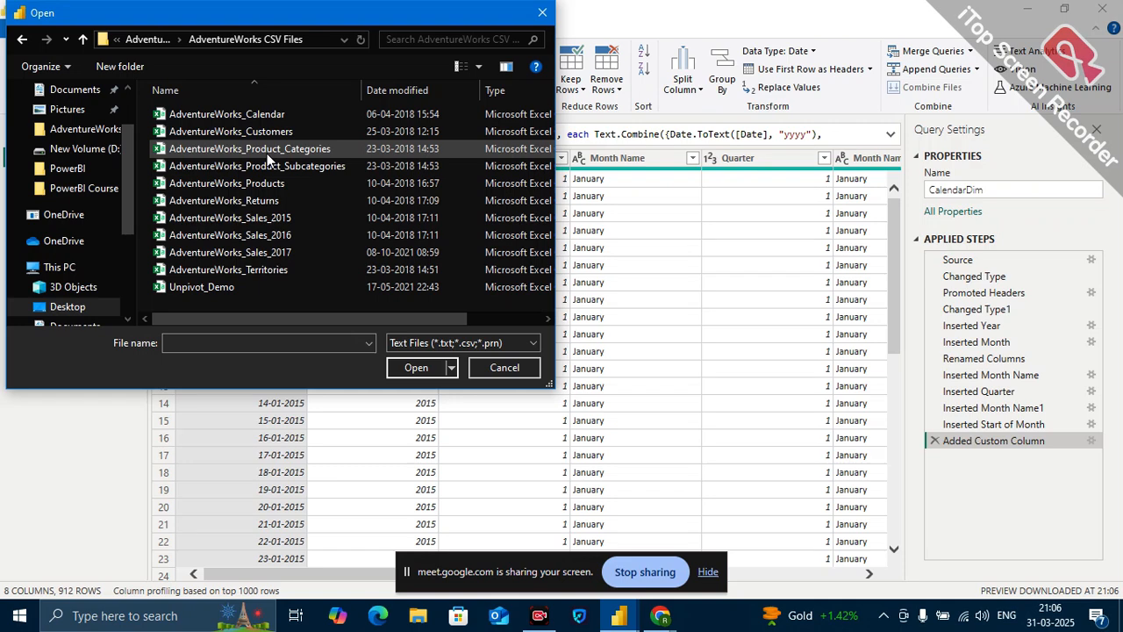
{"action": "left_click", "coordinate": [268, 155]}
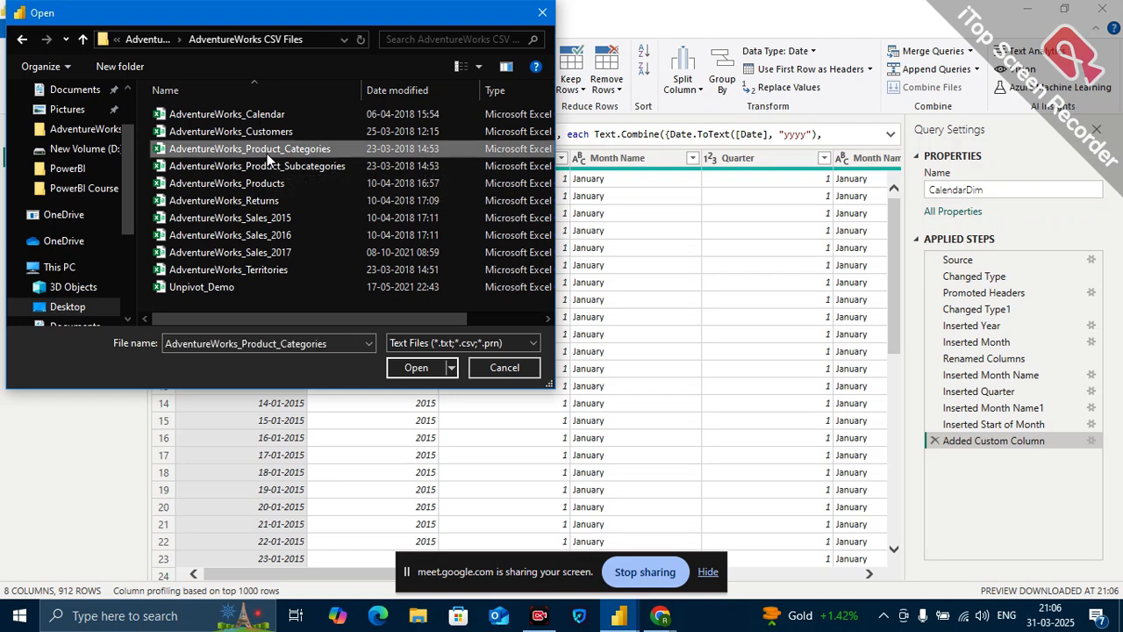
{"action": "left_click", "coordinate": [416, 369]}
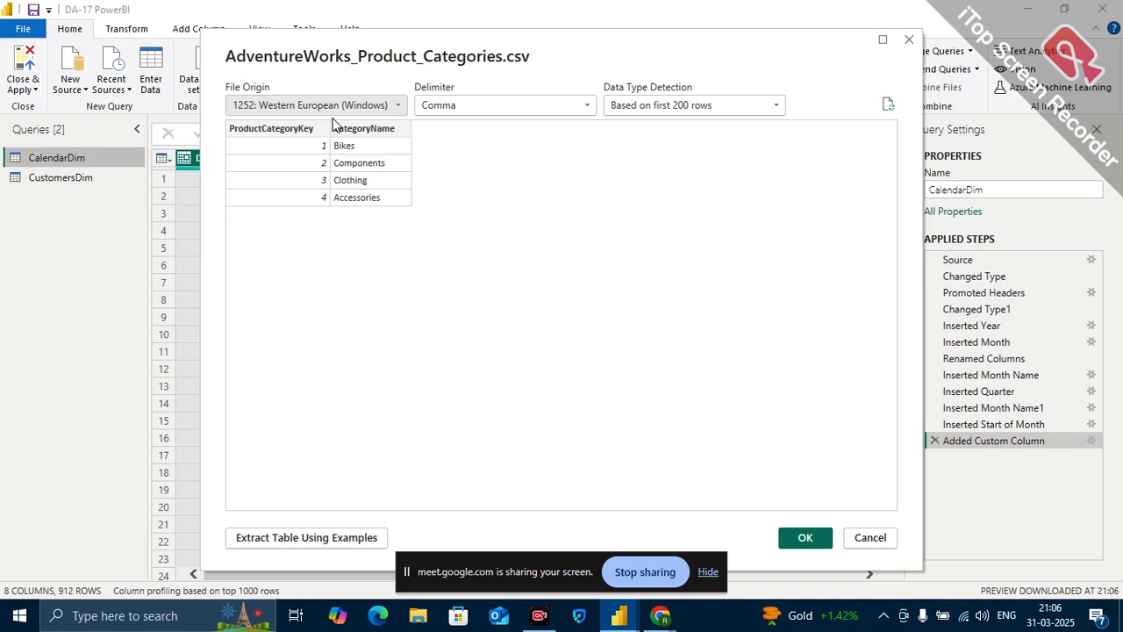
{"action": "left_click", "coordinate": [806, 538]}
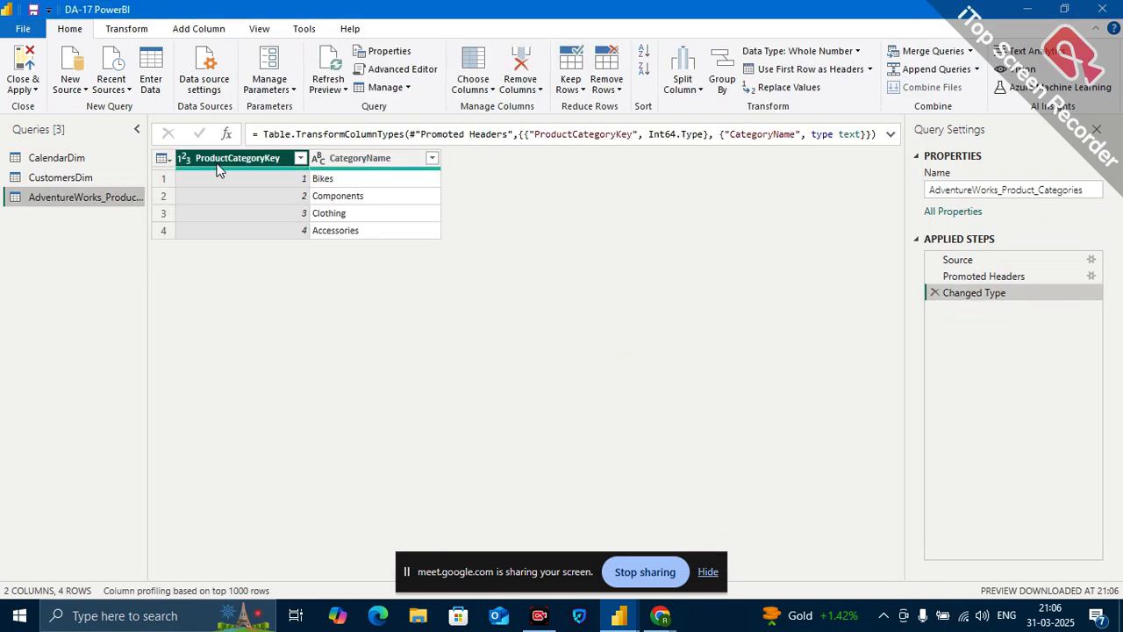
Rename the imported product categories query as Product_CategoriesDim.
{"action": "double_click", "coordinate": [116, 194]}
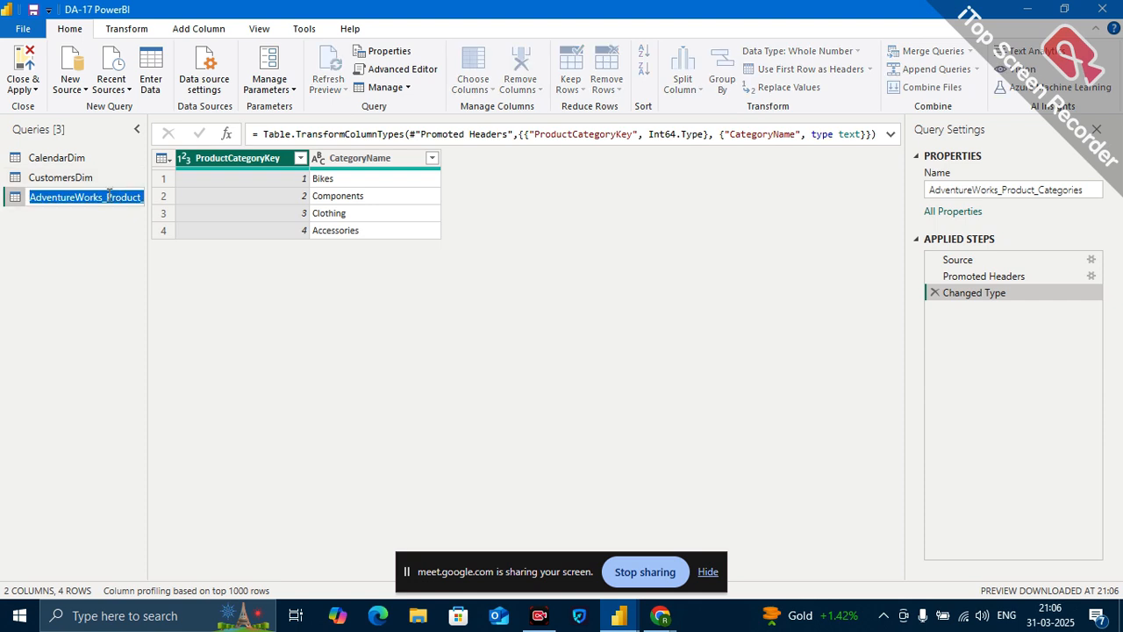
{"action": "left_click", "coordinate": [108, 195]}
{"action": "key", "text": "BackSpace"}
{"action": "key", "text": "BackSpace"}
{"action": "key", "text": "BackSpace"}
{"action": "key", "text": "BackSpace"}
{"action": "key", "text": "BackSpace"}
{"action": "key", "text": "BackSpace"}
{"action": "key", "text": "BackSpace"}
{"action": "key", "text": "BackSpace"}
{"action": "key", "text": "BackSpace"}
{"action": "key", "text": "BackSpace"}
{"action": "key", "text": "BackSpace"}
{"action": "key", "text": "BackSpace"}
{"action": "key", "text": "BackSpace"}
{"action": "key", "text": "BackSpace"}
{"action": "key", "text": "BackSpace"}
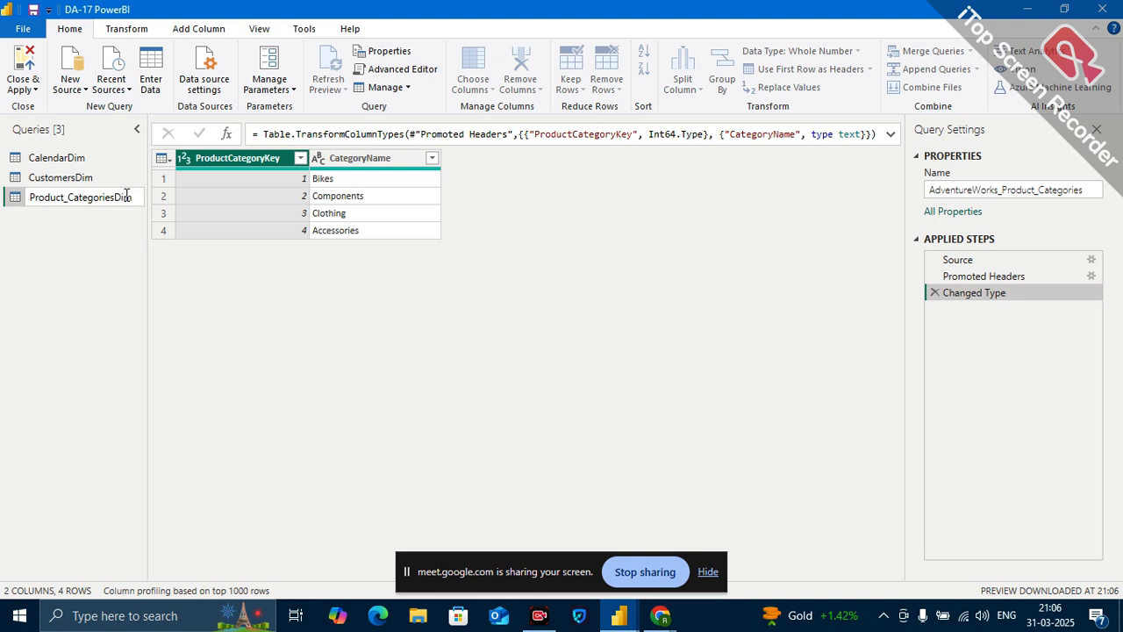
{"action": "type", "text": "Dim"}
{"action": "key", "text": "Return"}
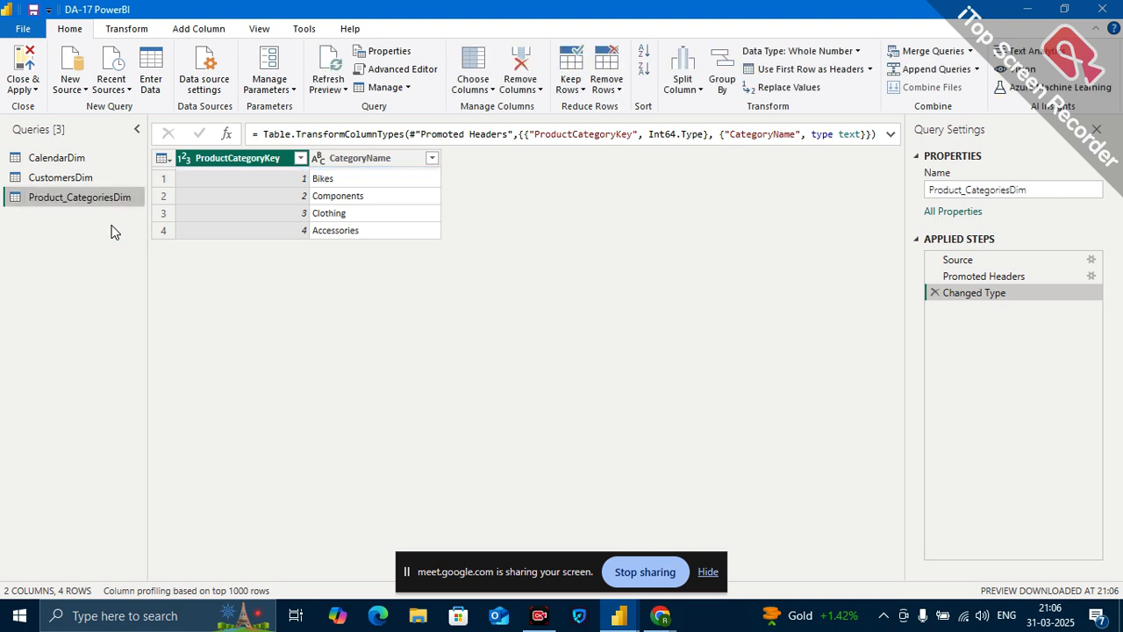
Import AdventureWorks_Product_Subcategories.csv as a new text/CSV source.
{"action": "left_click", "coordinate": [81, 88]}
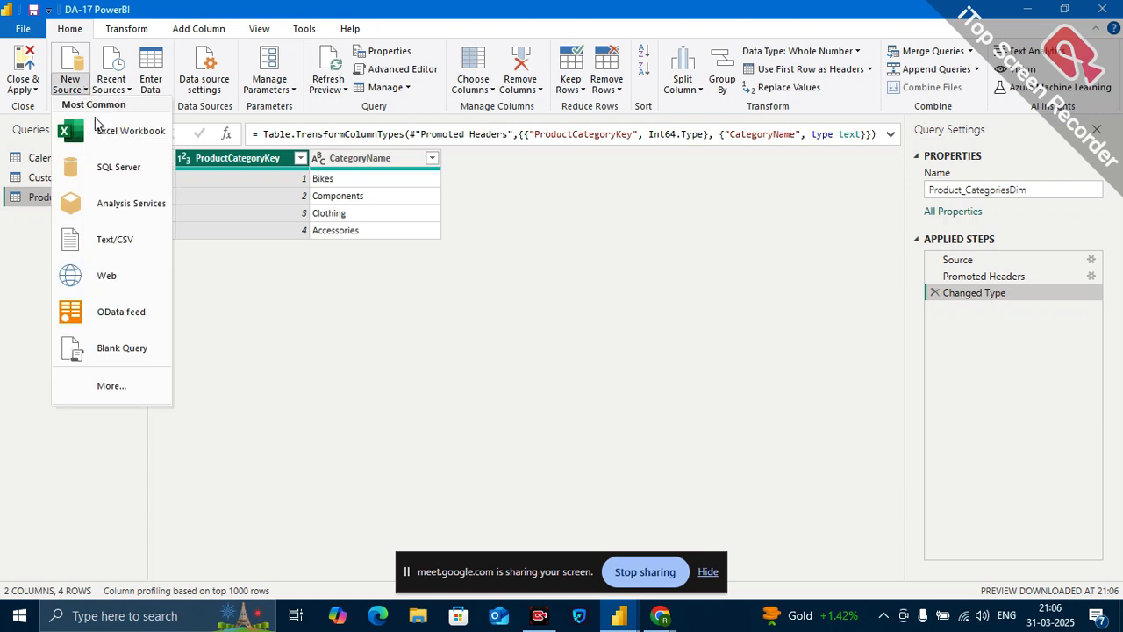
{"action": "left_click", "coordinate": [123, 250]}
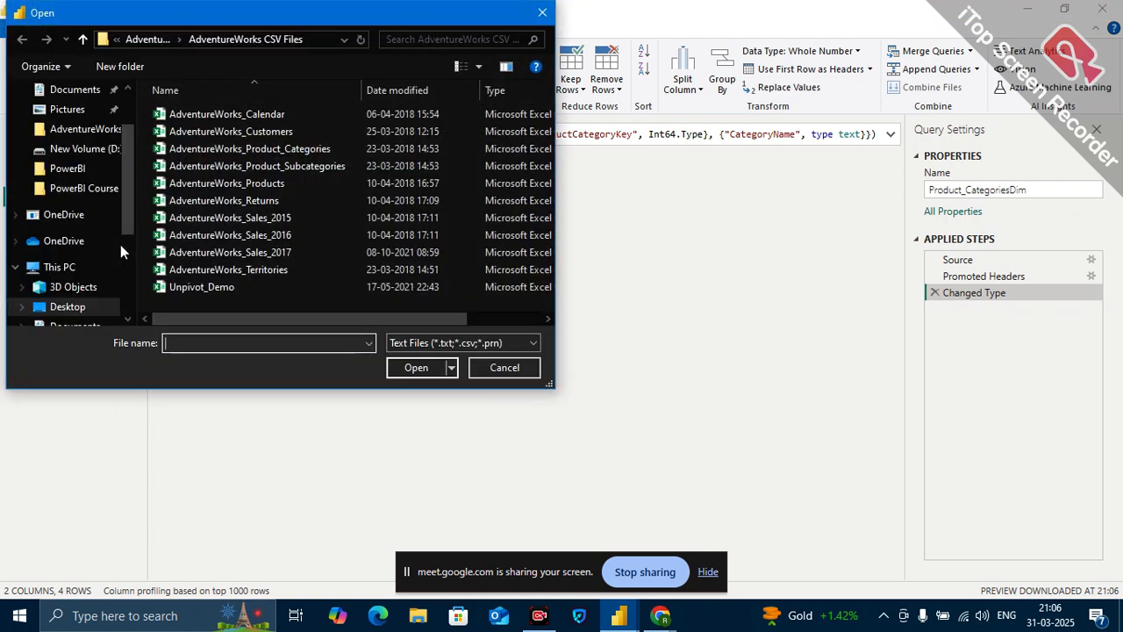
{"action": "left_click", "coordinate": [297, 166]}
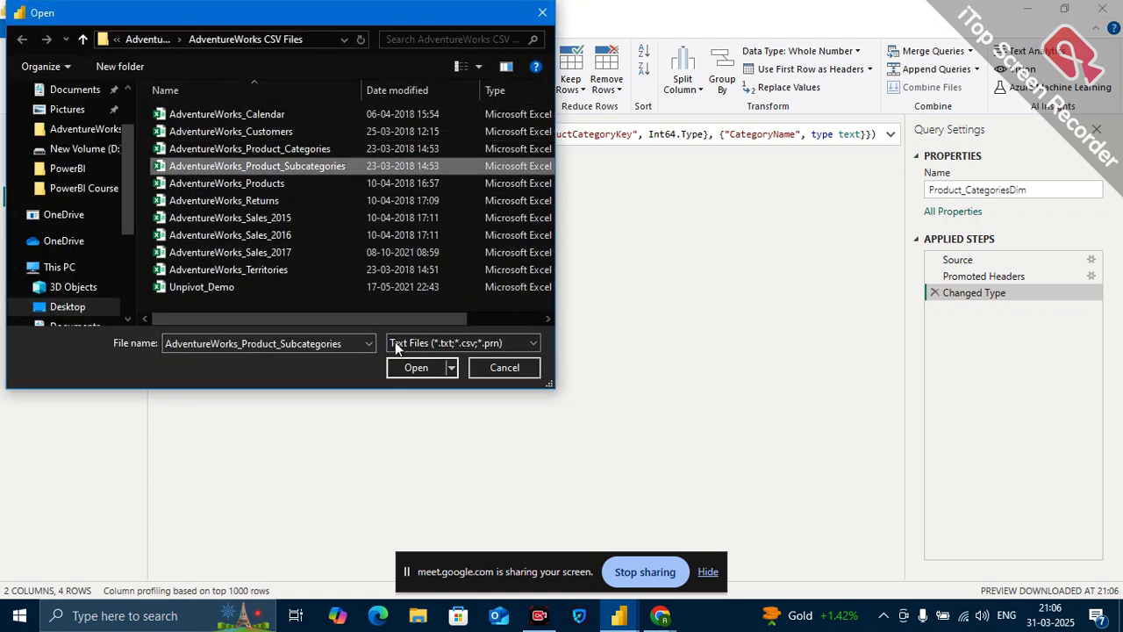
{"action": "left_click", "coordinate": [416, 366]}
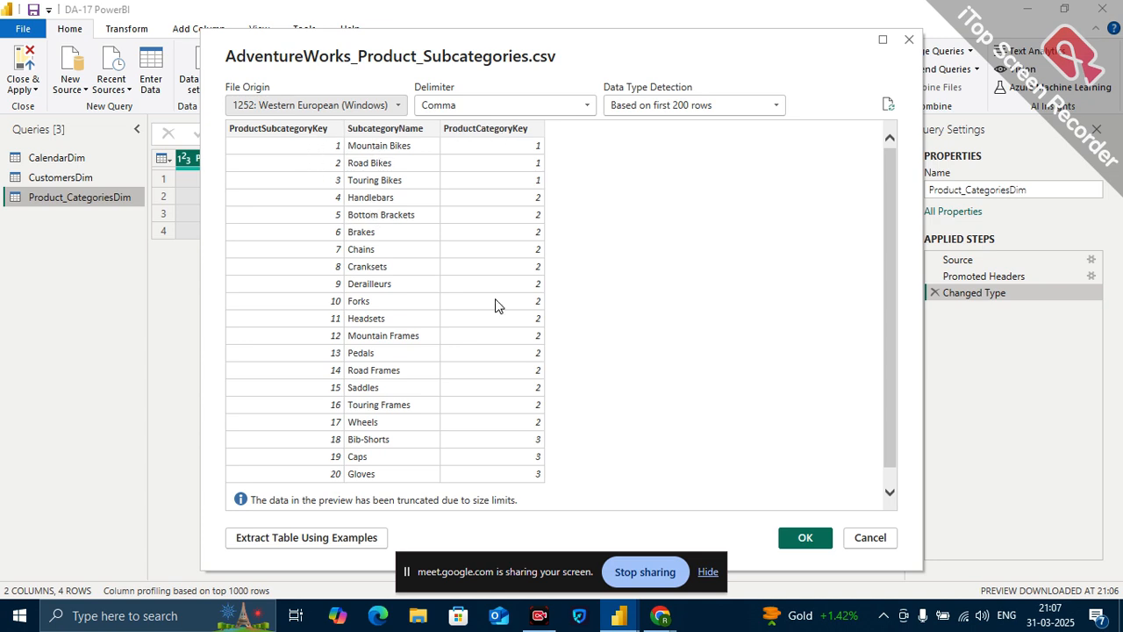
{"action": "left_click", "coordinate": [812, 542]}
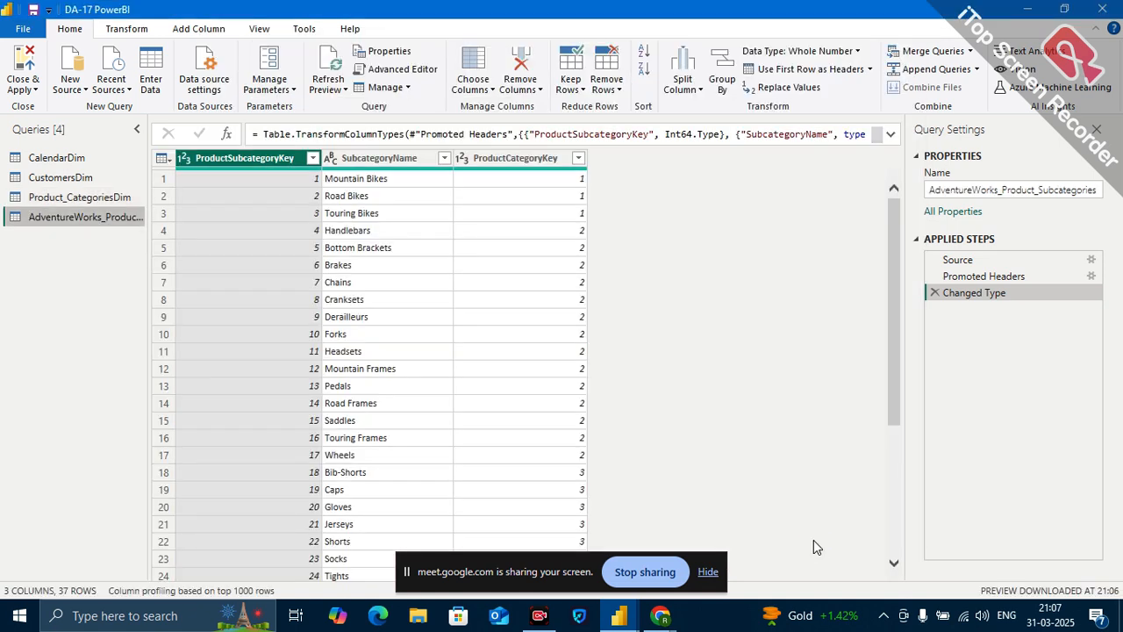
Rename the imported product subcategories query as Product_SubcategoriesDim.
{"action": "double_click", "coordinate": [116, 220]}
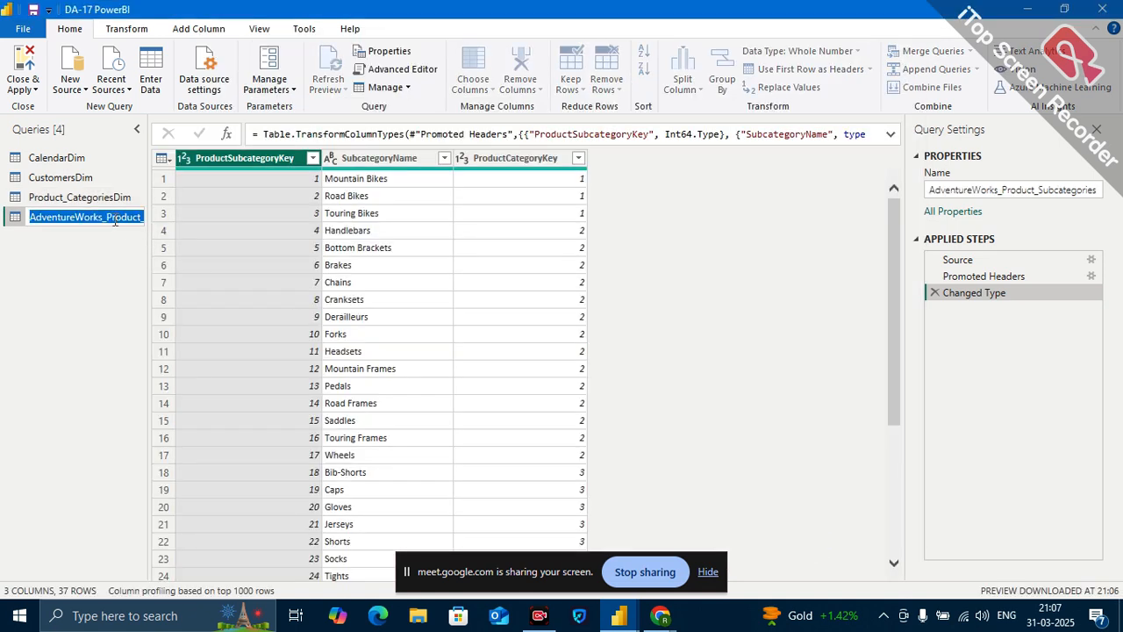
{"action": "left_click", "coordinate": [107, 217]}
{"action": "key", "text": "BackSpace"}
{"action": "key", "text": "BackSpace"}
{"action": "key", "text": "BackSpace"}
{"action": "key", "text": "BackSpace"}
{"action": "key", "text": "BackSpace"}
{"action": "key", "text": "BackSpace"}
{"action": "key", "text": "BackSpace"}
{"action": "key", "text": "BackSpace"}
{"action": "key", "text": "BackSpace"}
{"action": "key", "text": "BackSpace"}
{"action": "key", "text": "BackSpace"}
{"action": "key", "text": "BackSpace"}
{"action": "key", "text": "BackSpace"}
{"action": "key", "text": "BackSpace"}
{"action": "key", "text": "BackSpace"}
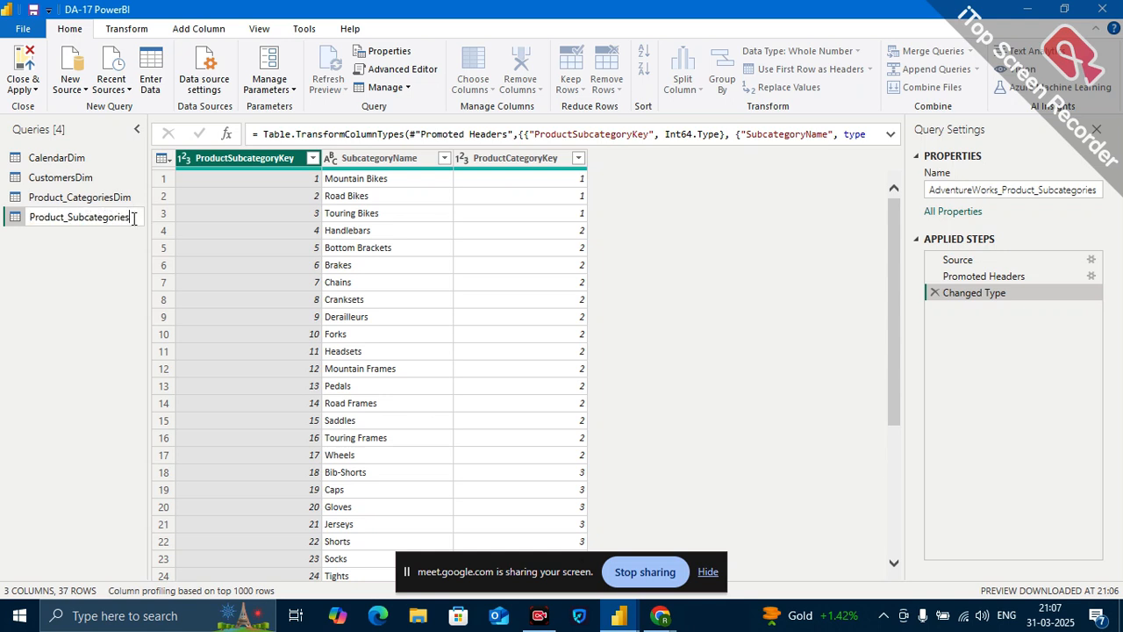
{"action": "type", "text": "Dim"}
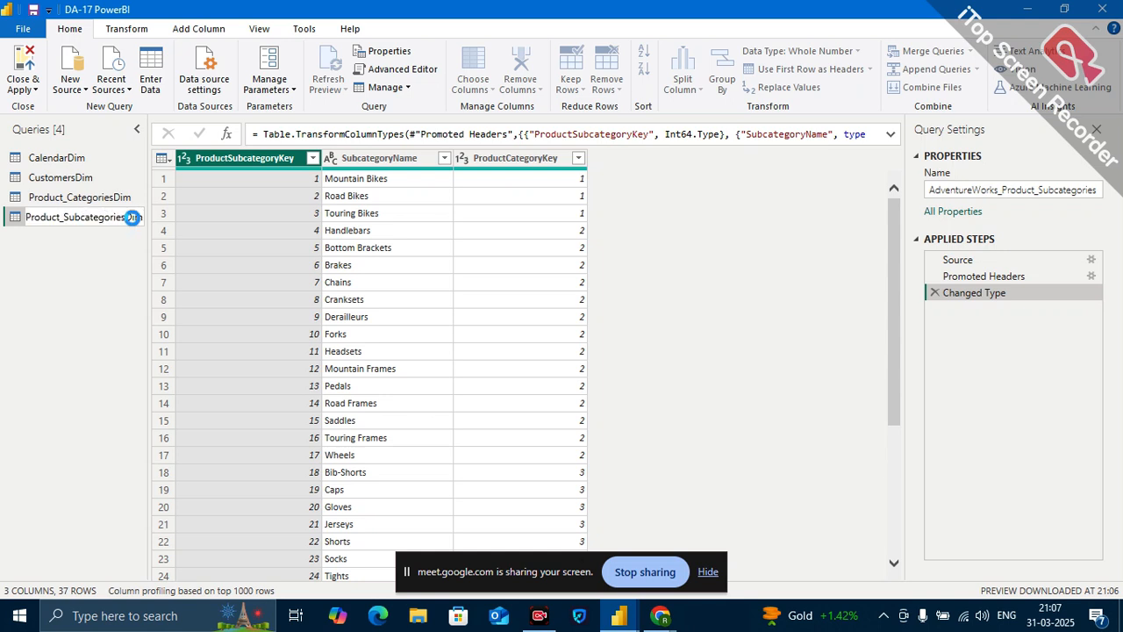
{"action": "key", "text": "Return"}
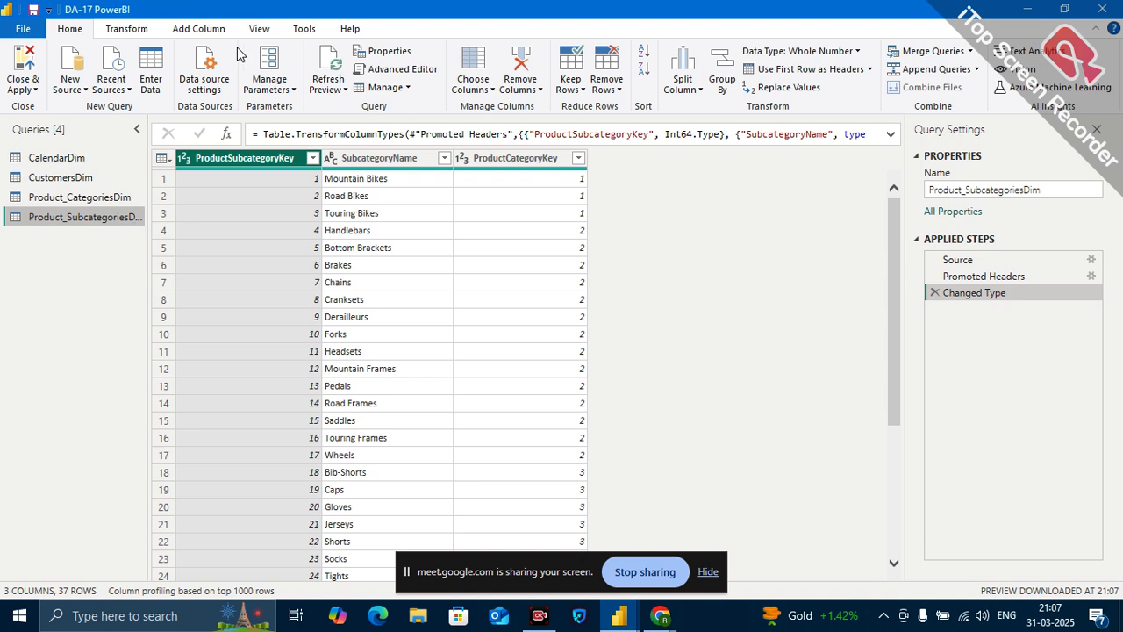
Import AdventureWorks_Products.csv as a new text/CSV source.
{"action": "left_click", "coordinate": [81, 91]}
{"action": "left_click", "coordinate": [121, 234]}
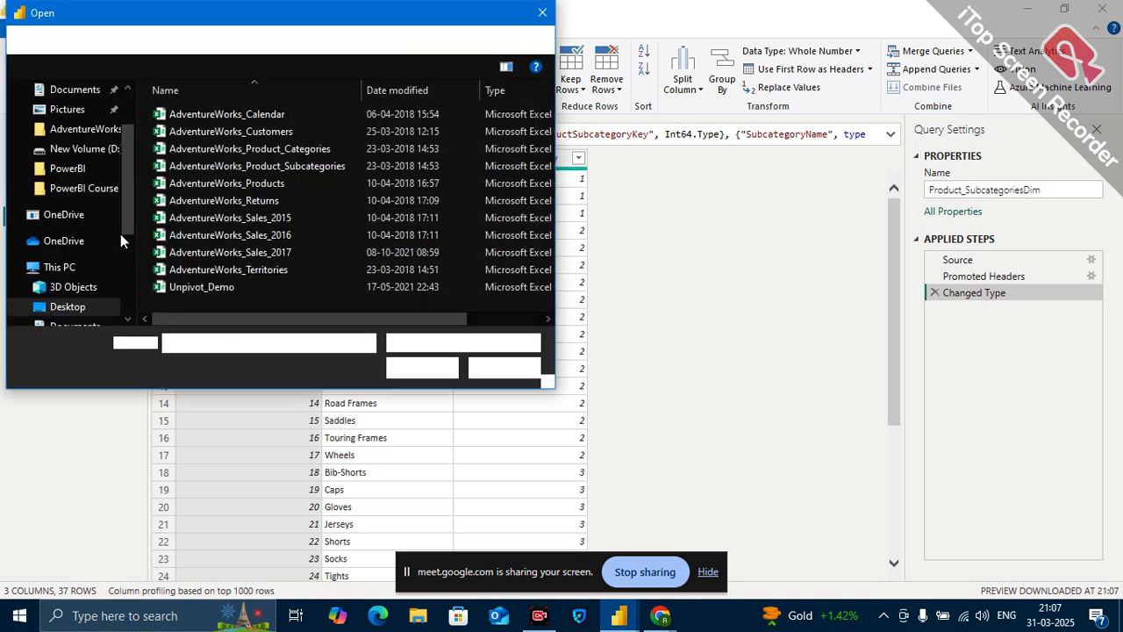
{"action": "left_click", "coordinate": [289, 182]}
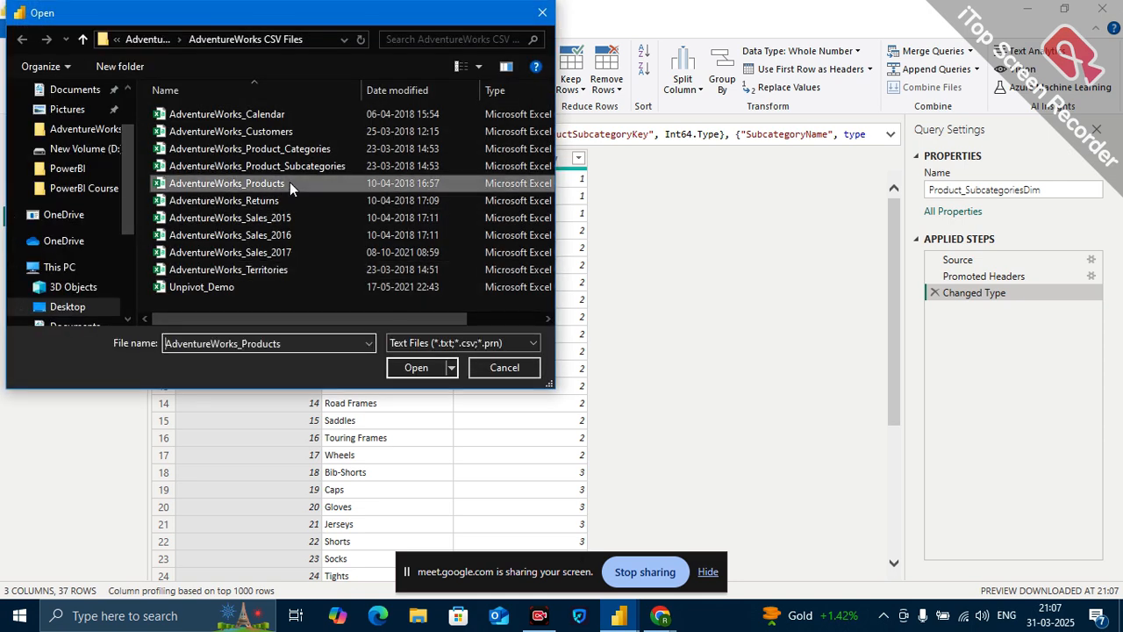
{"action": "left_click", "coordinate": [416, 368]}
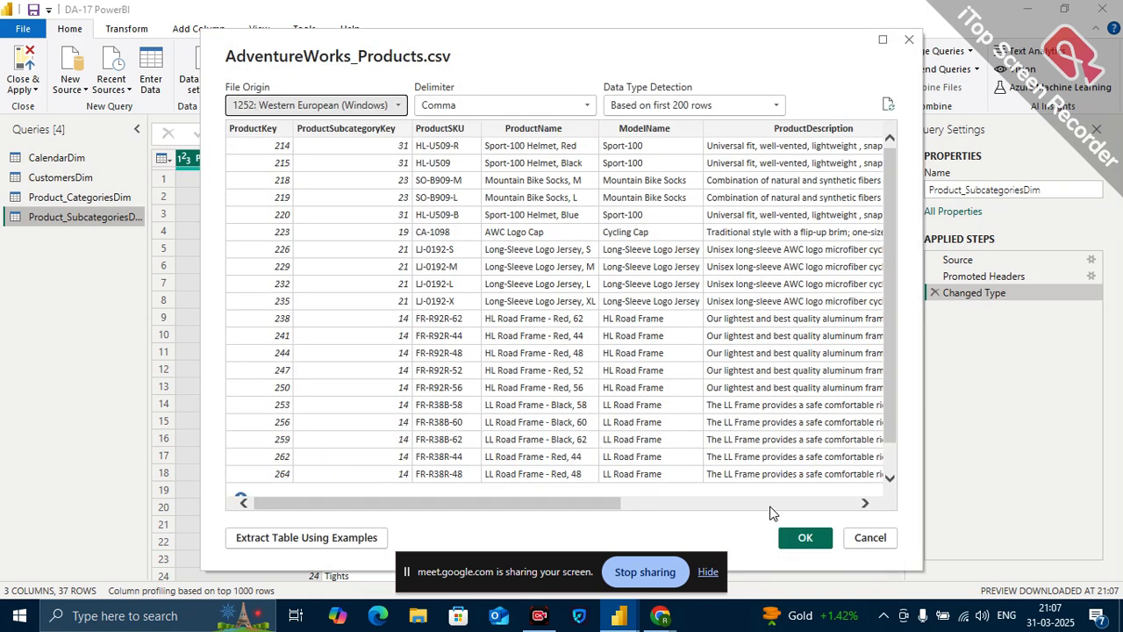
{"action": "left_click", "coordinate": [804, 538]}
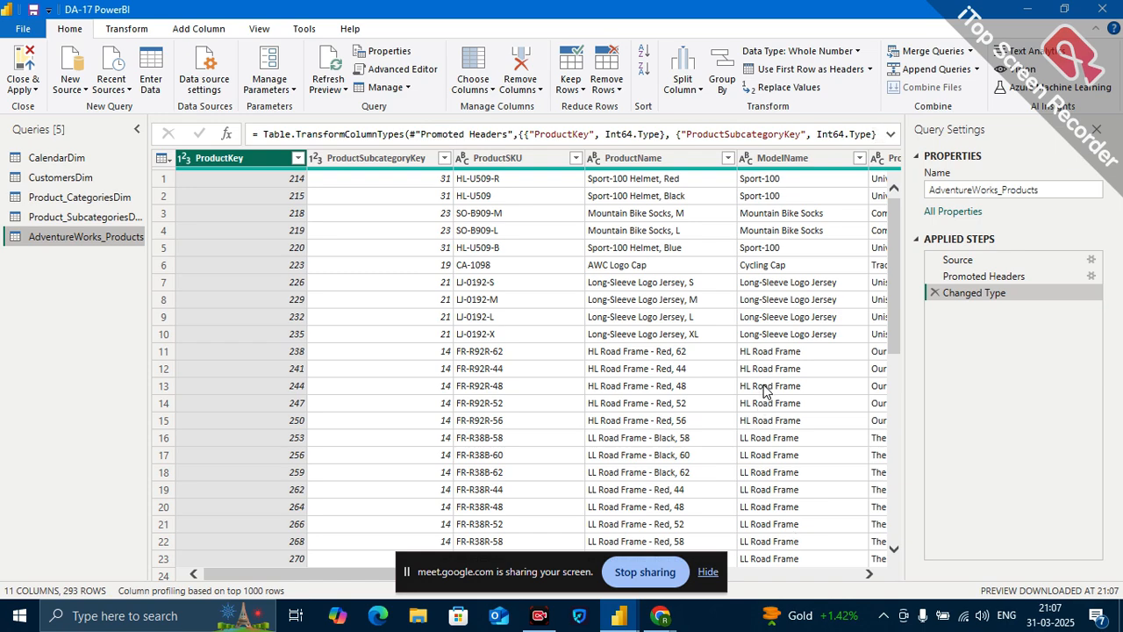
Examine the columns of the AdventureWorks_Products table and the distinct values in the ProductSize filter list.
{"action": "scroll", "coordinate": [690, 394], "scroll_direction": "right", "scroll_amount": 5}
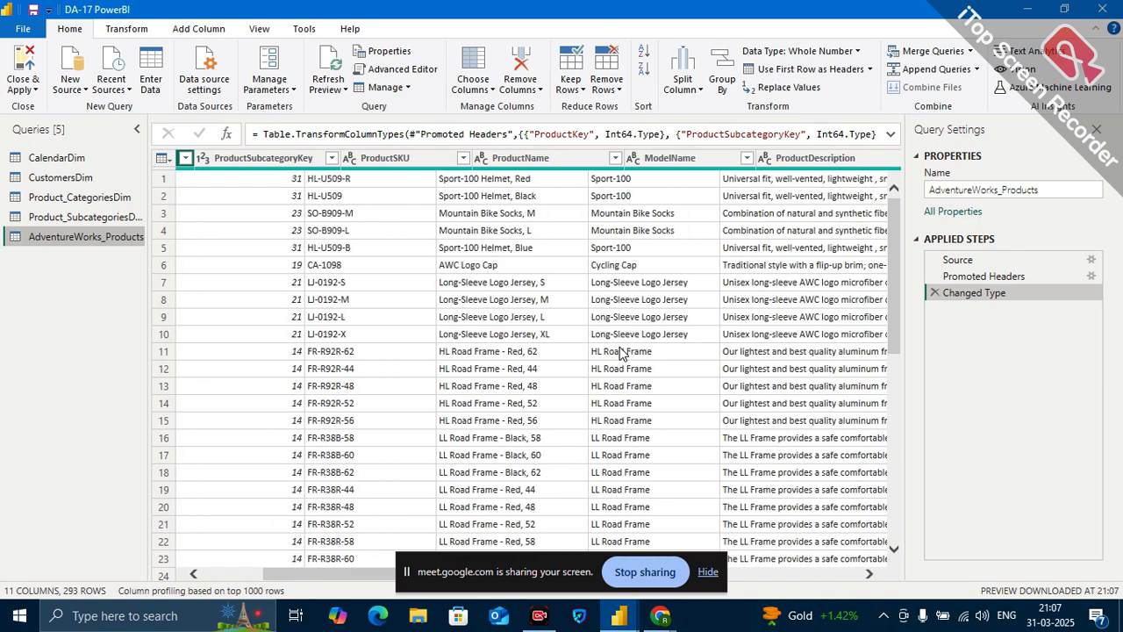
{"action": "scroll", "coordinate": [619, 351], "scroll_direction": "right", "scroll_amount": 2}
{"action": "scroll", "coordinate": [619, 351], "scroll_direction": "left", "scroll_amount": 6}
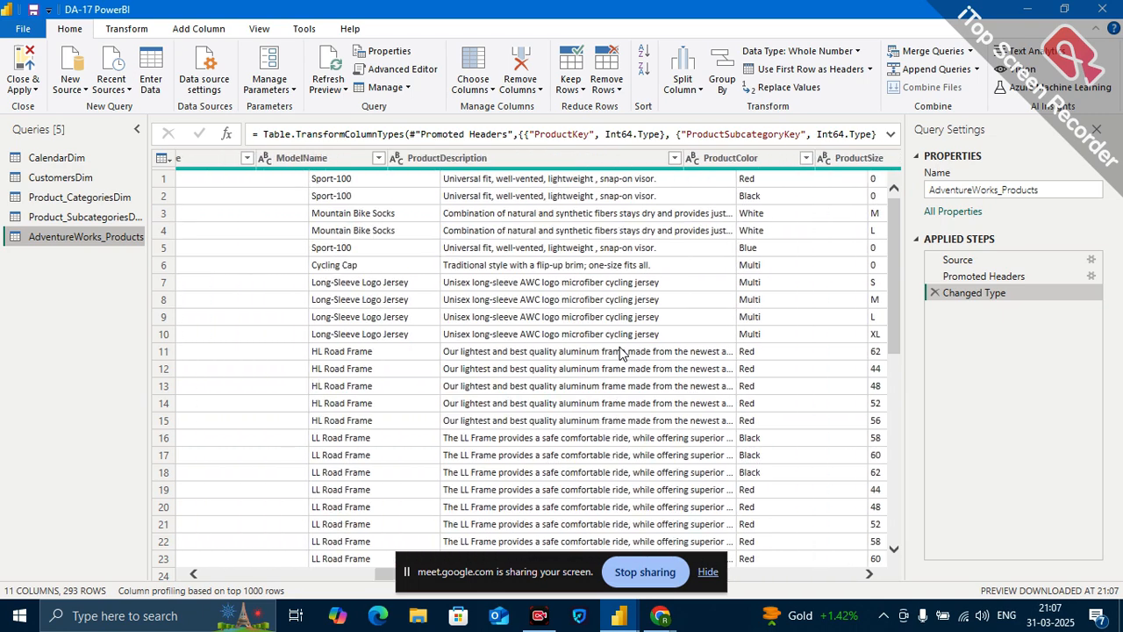
{"action": "scroll", "coordinate": [620, 351], "scroll_direction": "right", "scroll_amount": 8}
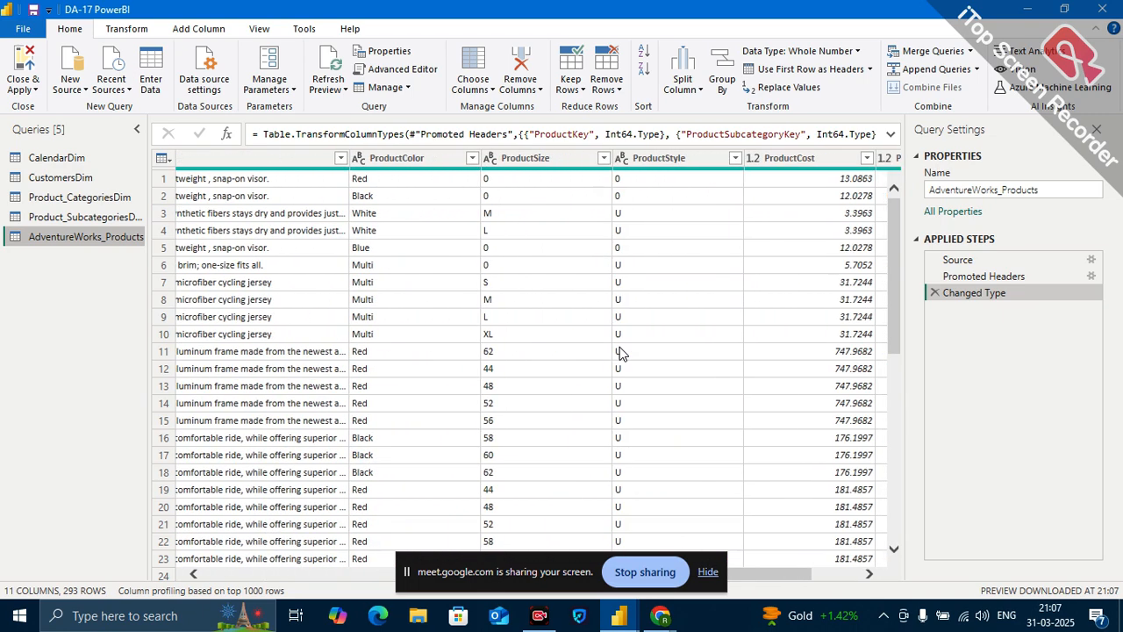
{"action": "left_click", "coordinate": [446, 158]}
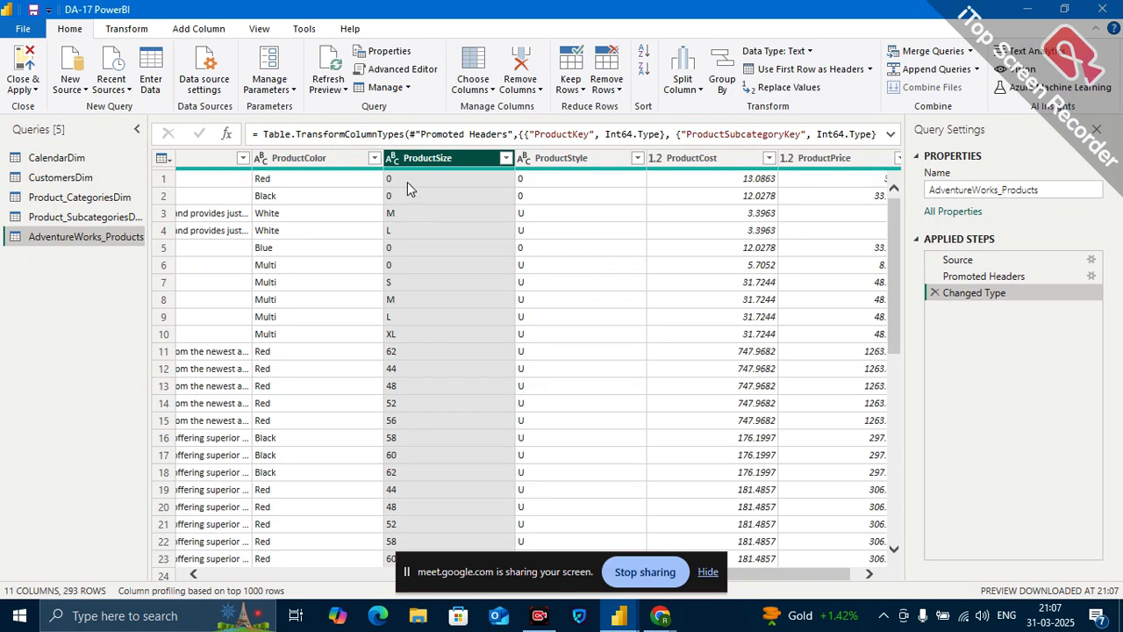
{"action": "left_click", "coordinate": [506, 157]}
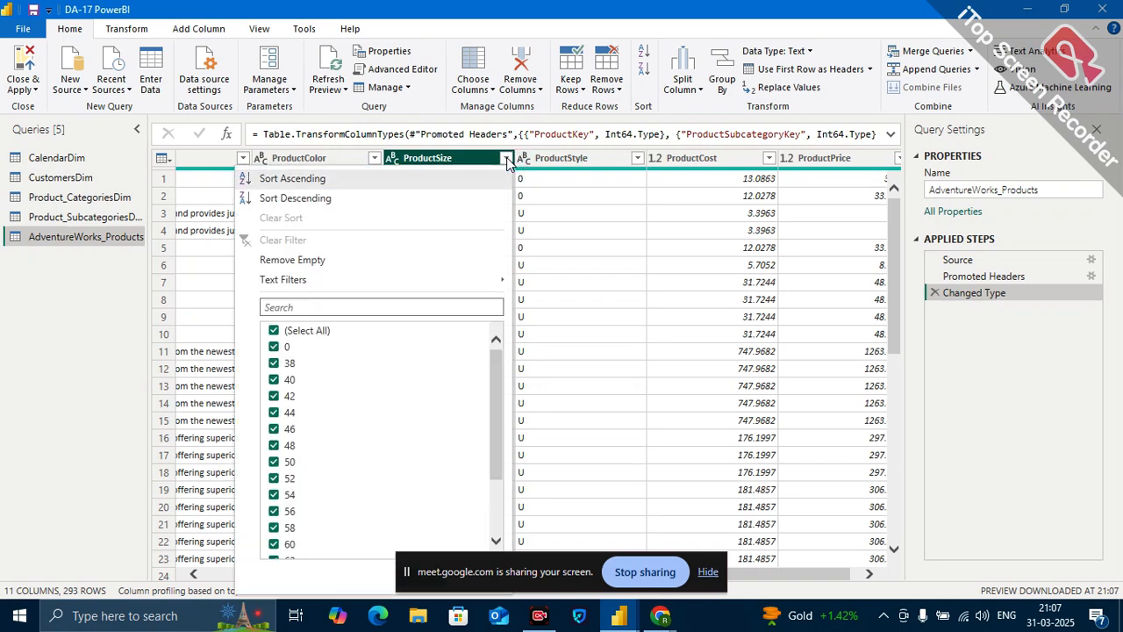
{"action": "scroll", "coordinate": [329, 351], "scroll_direction": "down", "scroll_amount": 1}
{"action": "scroll", "coordinate": [329, 343], "scroll_direction": "down", "scroll_amount": 2}
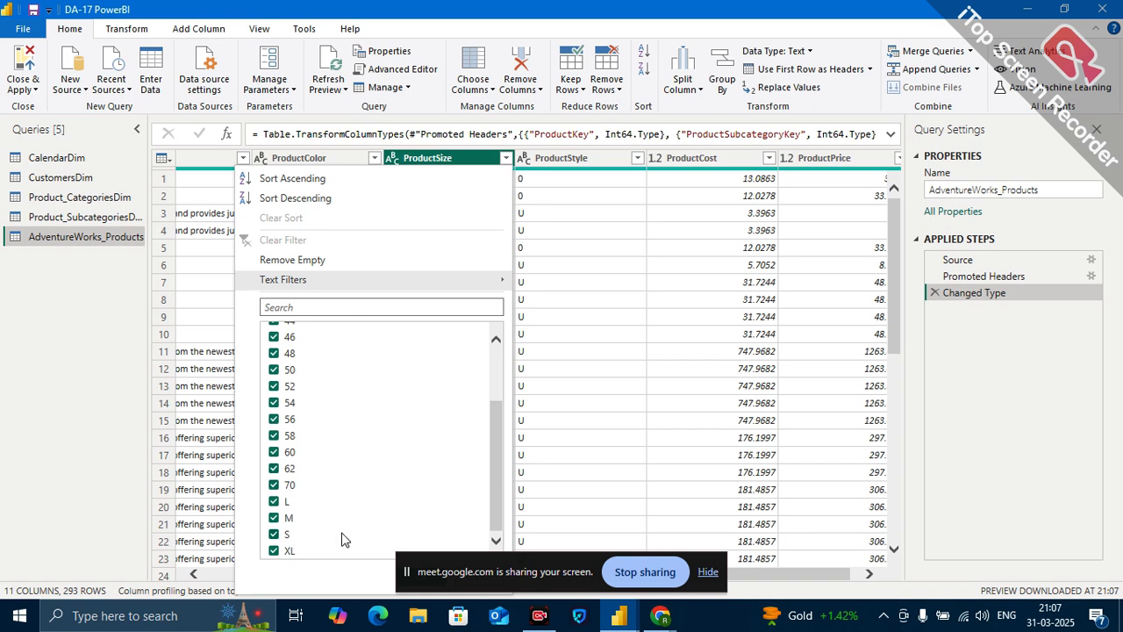
{"action": "left_click", "coordinate": [496, 382]}
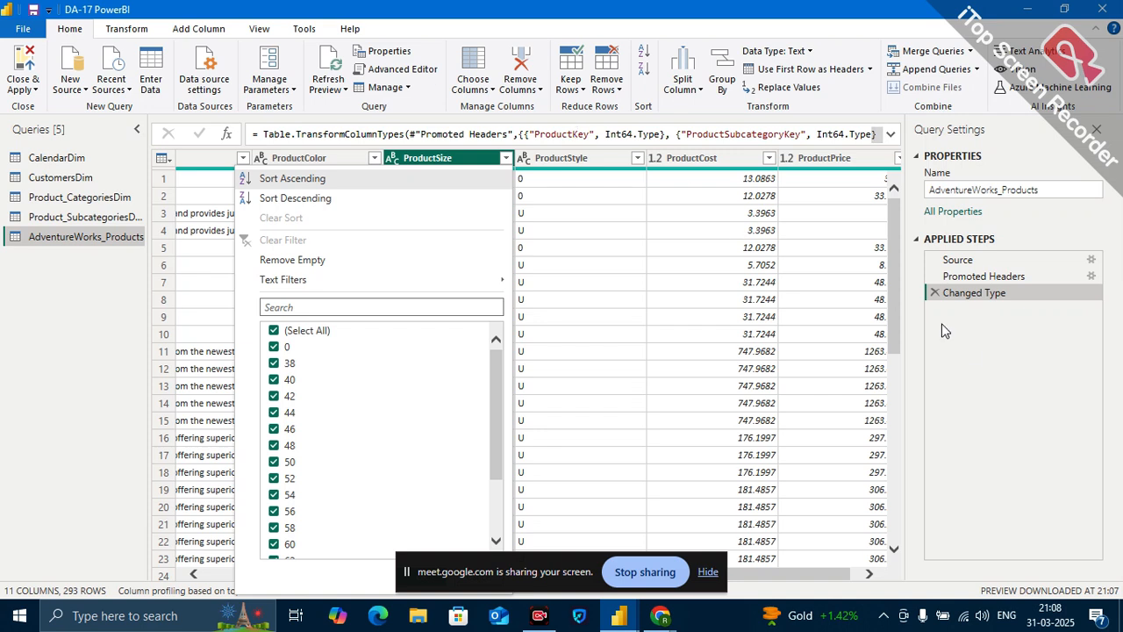
{"action": "left_click", "coordinate": [970, 346]}
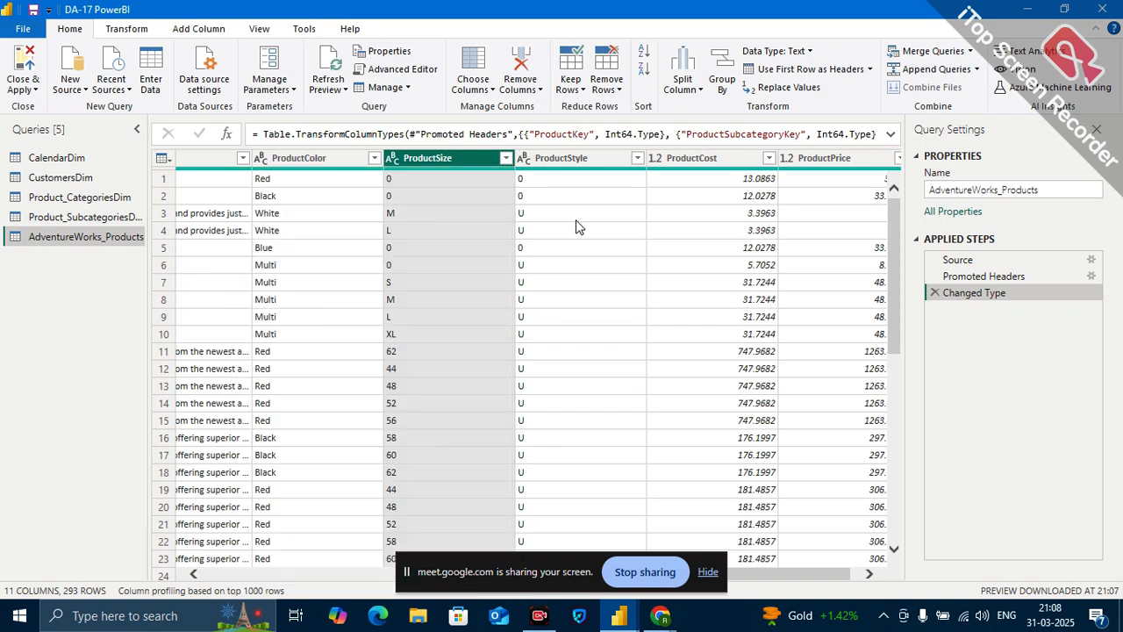
{"action": "right_click", "coordinate": [458, 158]}
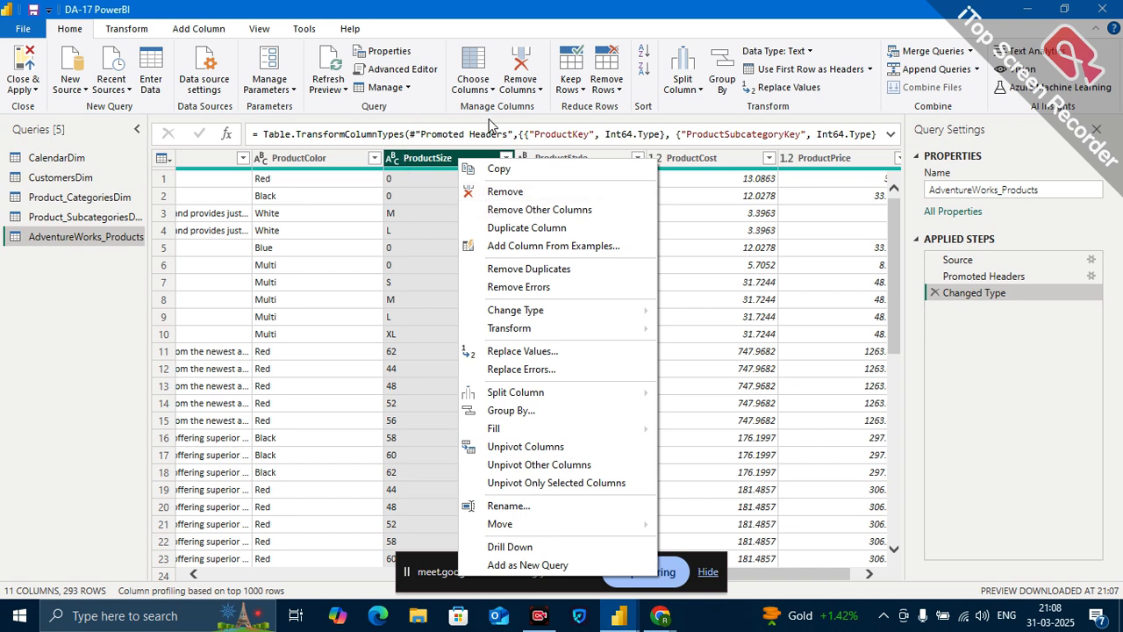
{"action": "left_click", "coordinate": [544, 123]}
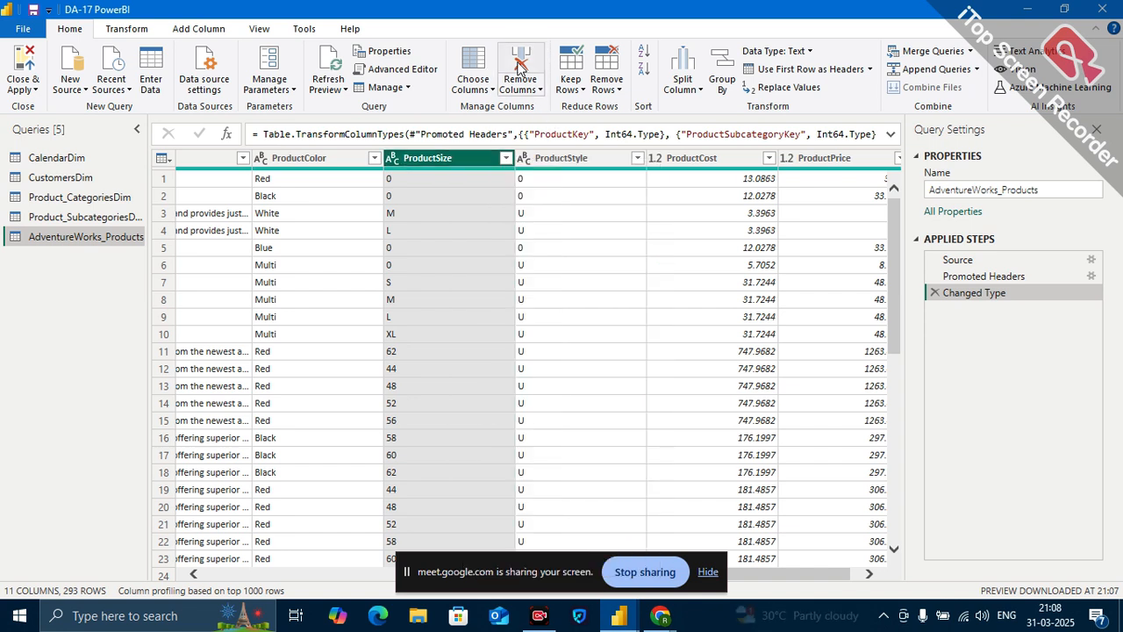
{"action": "left_click", "coordinate": [541, 90]}
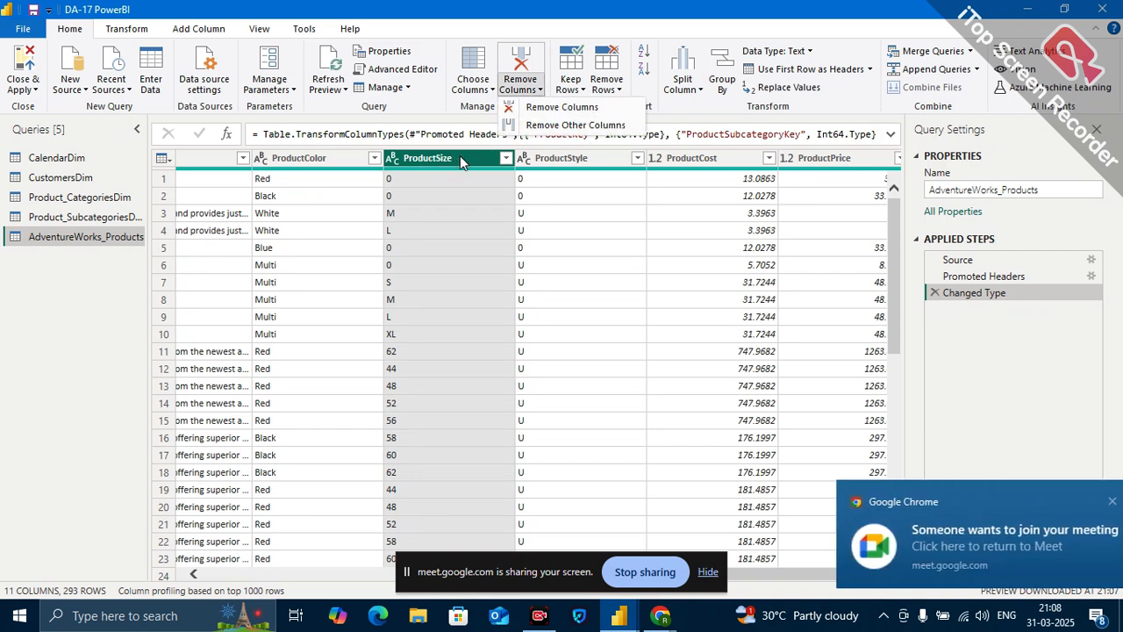
Switch to the Google Meet call, admit the waiting participant, and return to the Power Query Editor window.
{"action": "left_click", "coordinate": [925, 550]}
{"action": "left_click", "coordinate": [1009, 506]}
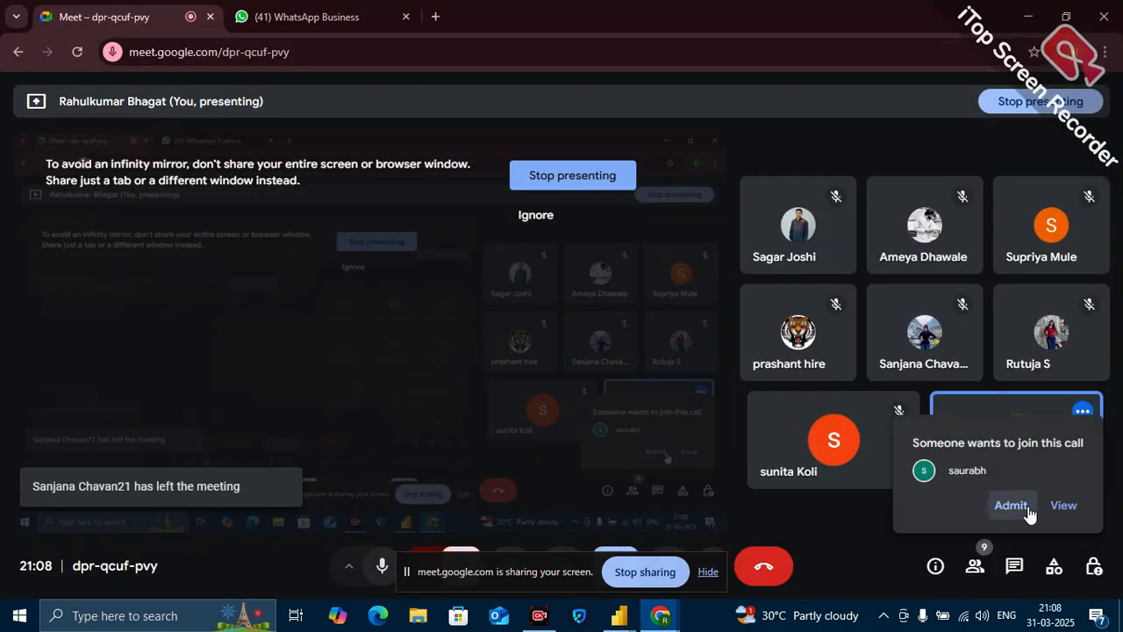
{"action": "mouse_move", "coordinate": [625, 621]}
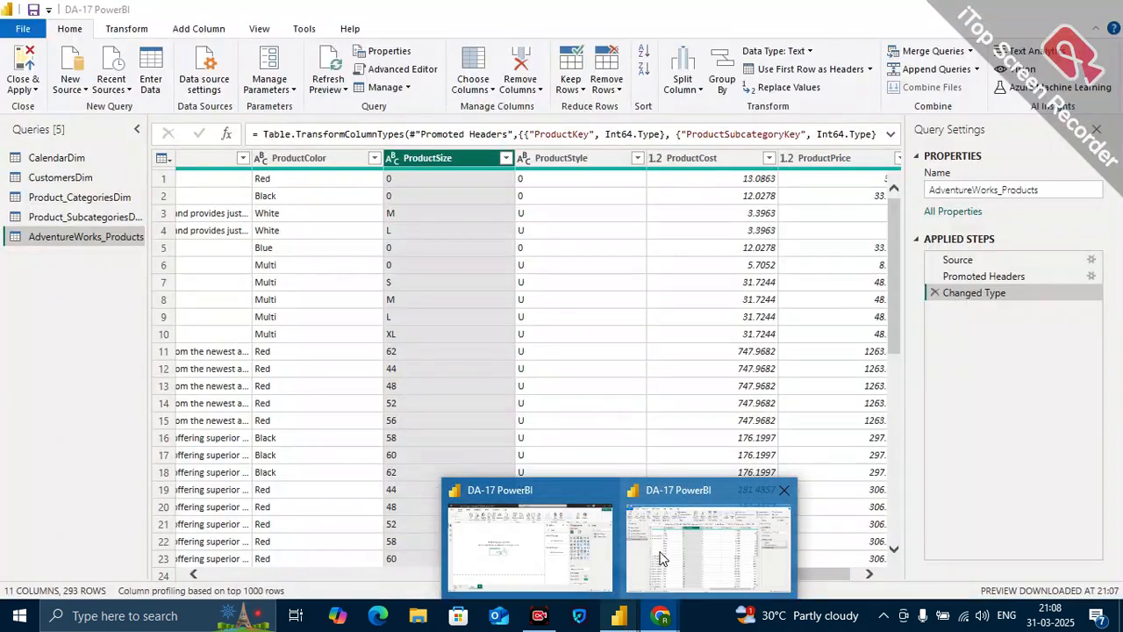
{"action": "left_click", "coordinate": [662, 558]}
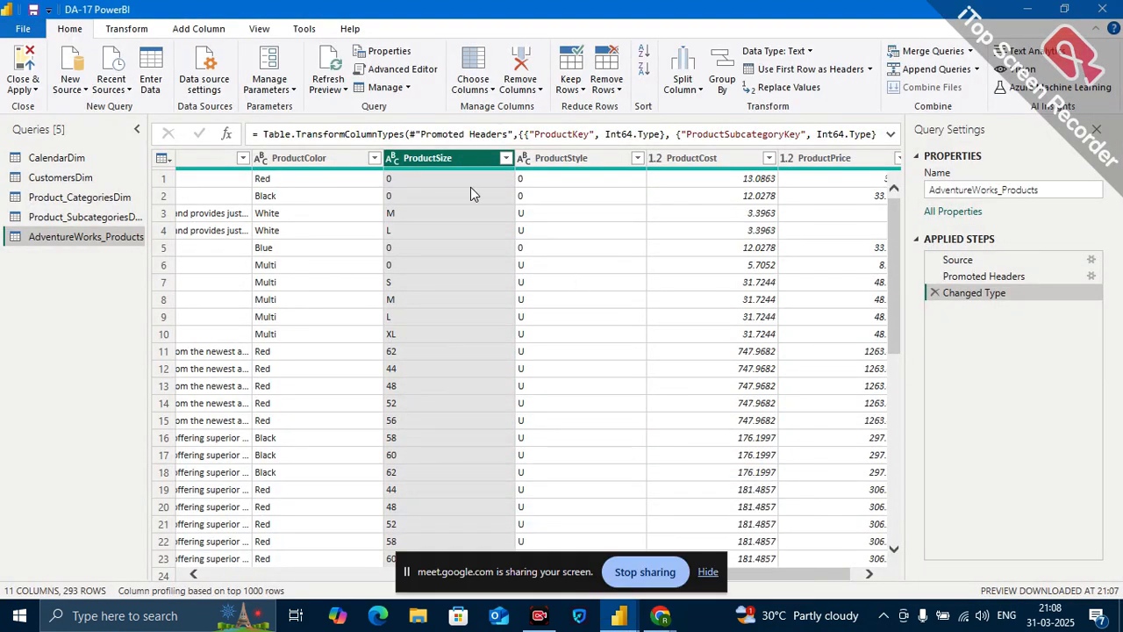
Remove the ProductSize column from the AdventureWorks_Products table.
{"action": "left_click", "coordinate": [534, 88]}
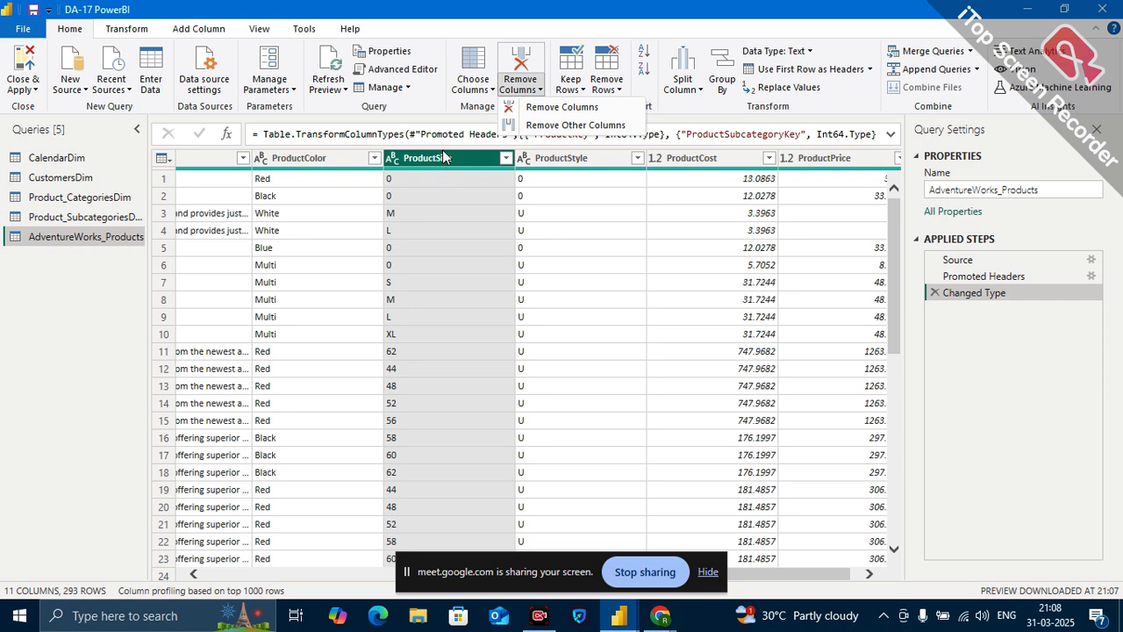
{"action": "left_click", "coordinate": [554, 109]}
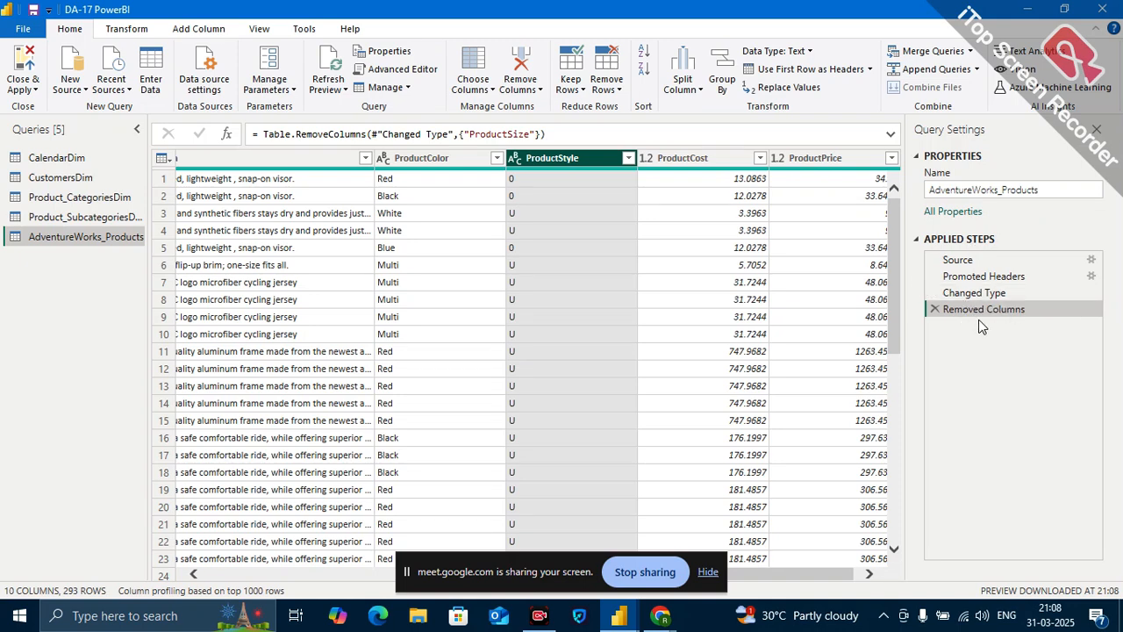
Replace the value 0 with NA in the ProductStyle column, checking the column's filter list before and after the replacement.
{"action": "scroll", "coordinate": [579, 301], "scroll_direction": "right", "scroll_amount": 1}
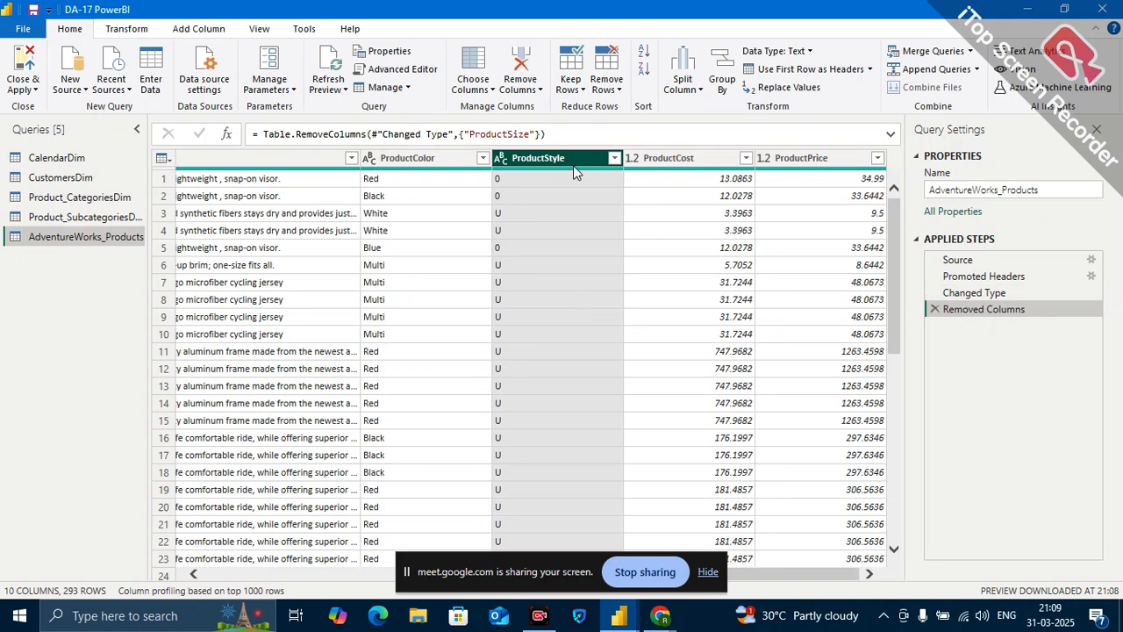
{"action": "left_click", "coordinate": [616, 159]}
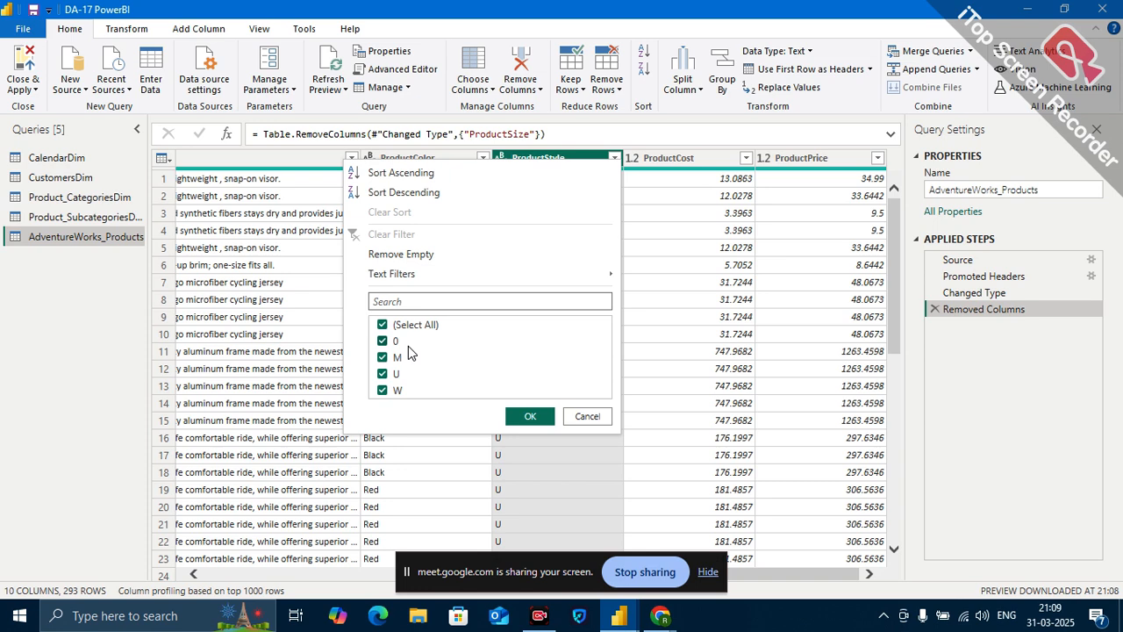
{"action": "left_click", "coordinate": [587, 417]}
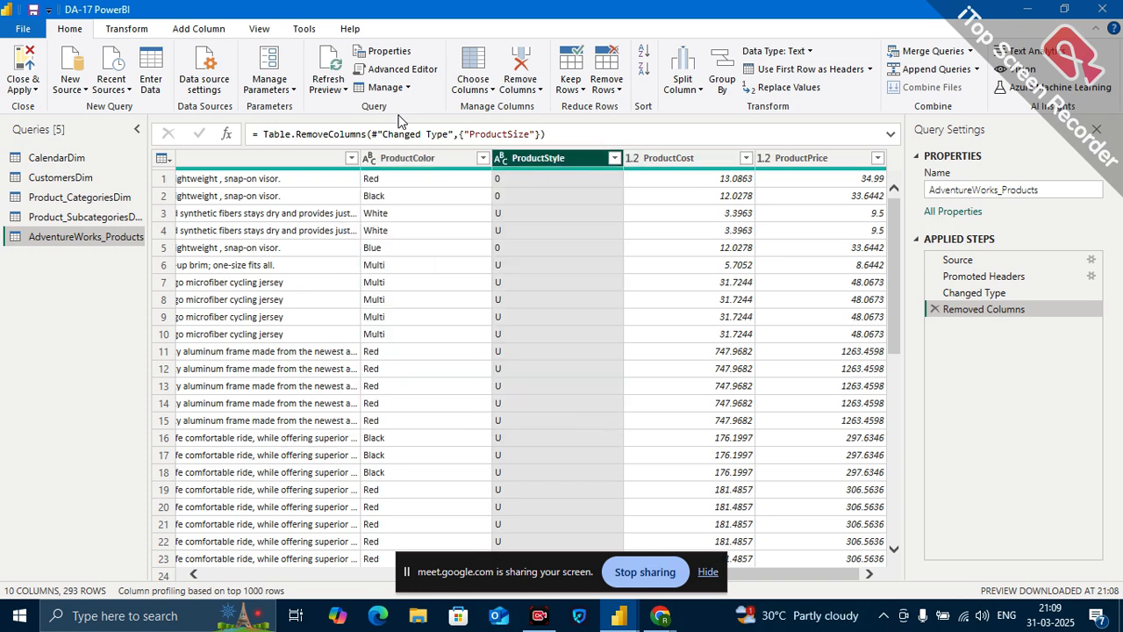
{"action": "left_click", "coordinate": [126, 29]}
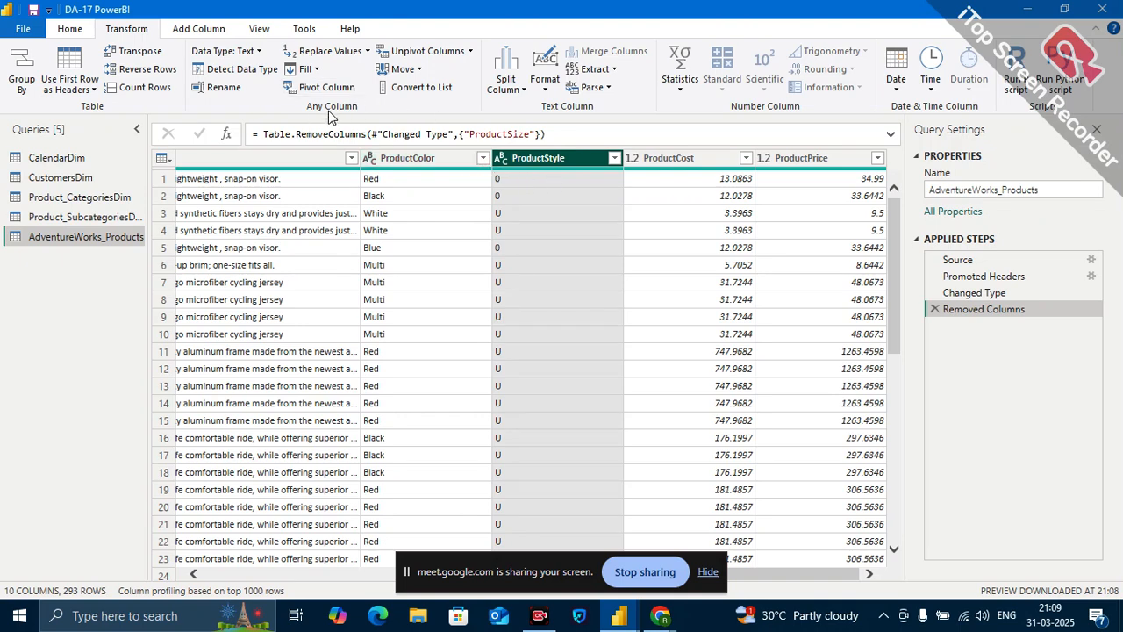
{"action": "left_click", "coordinate": [368, 51]}
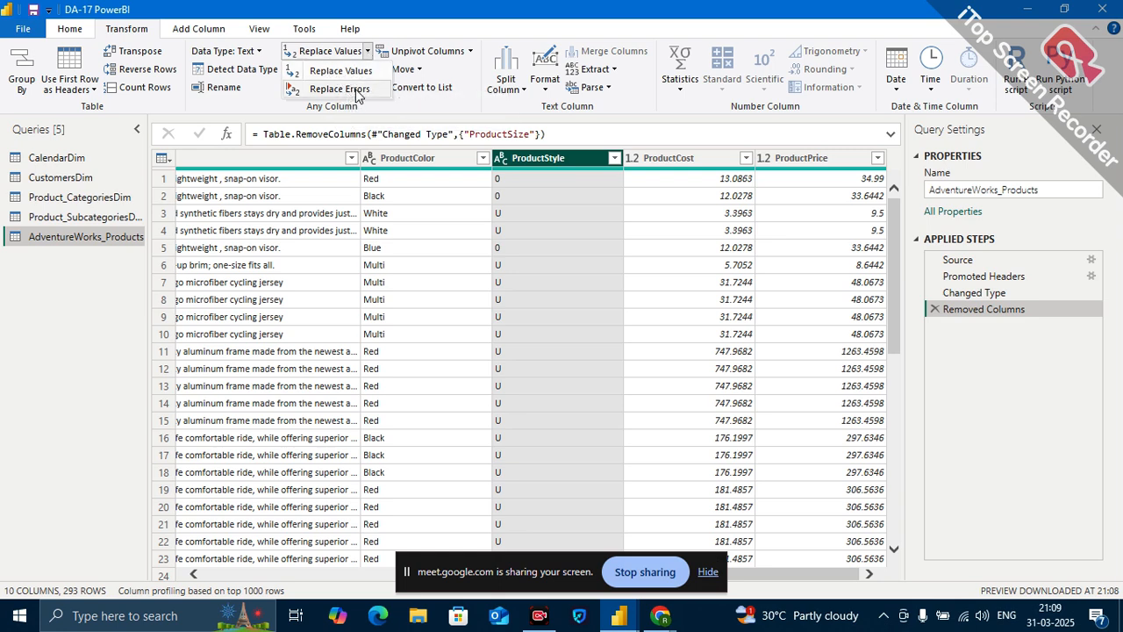
{"action": "left_click", "coordinate": [348, 71]}
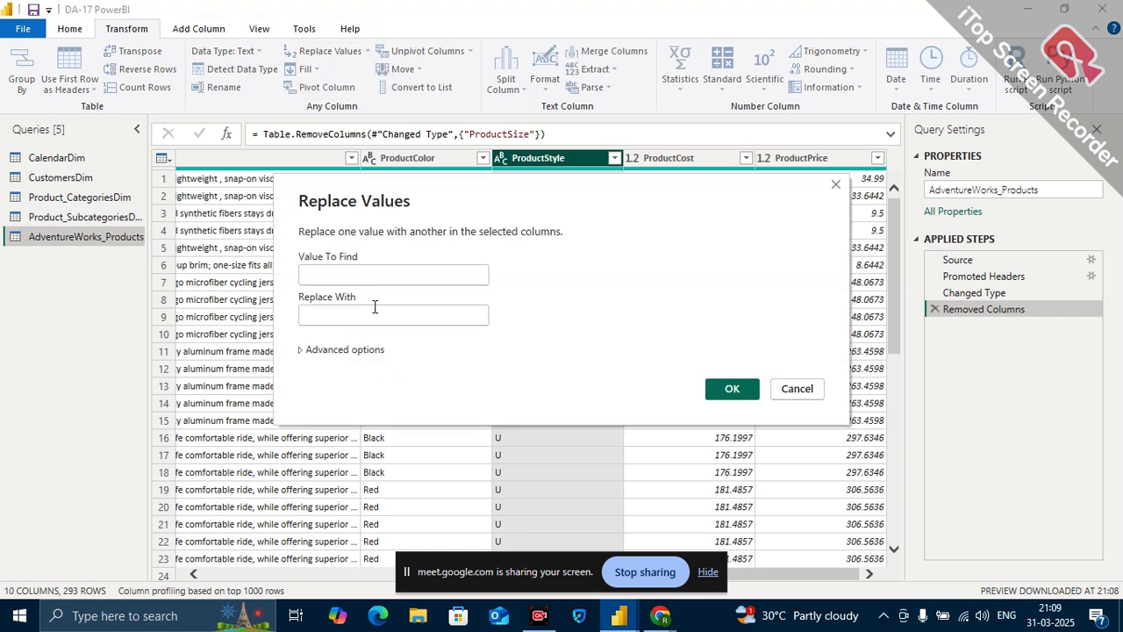
{"action": "type", "text": "0"}
{"action": "left_click", "coordinate": [356, 317]}
{"action": "type", "text": "N"}
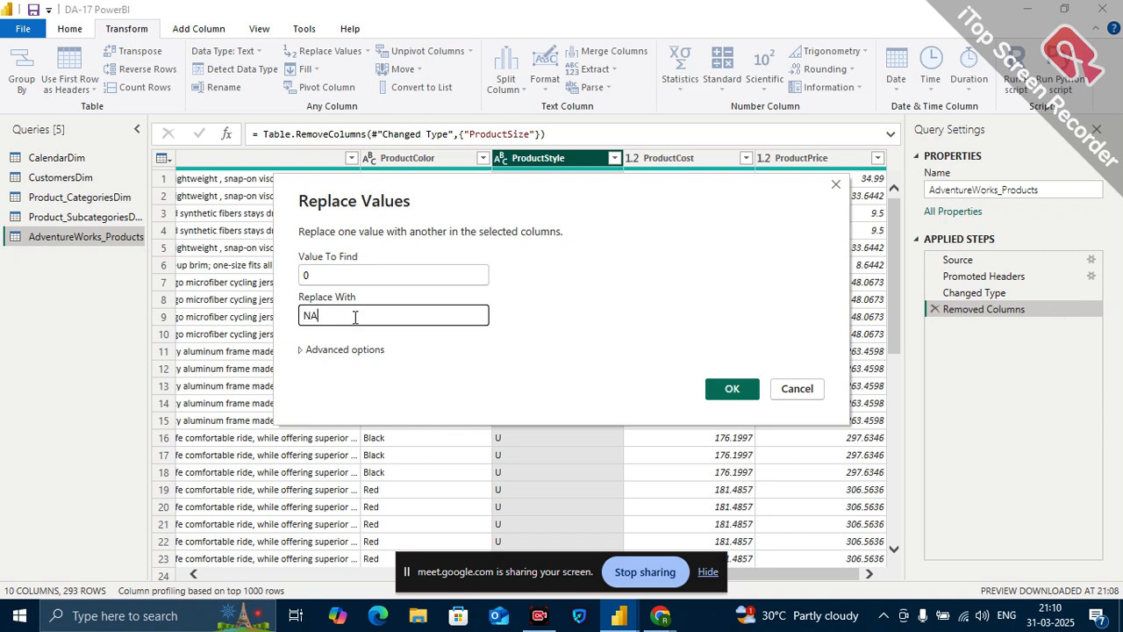
{"action": "type", "text": "A"}
{"action": "left_click", "coordinate": [732, 389]}
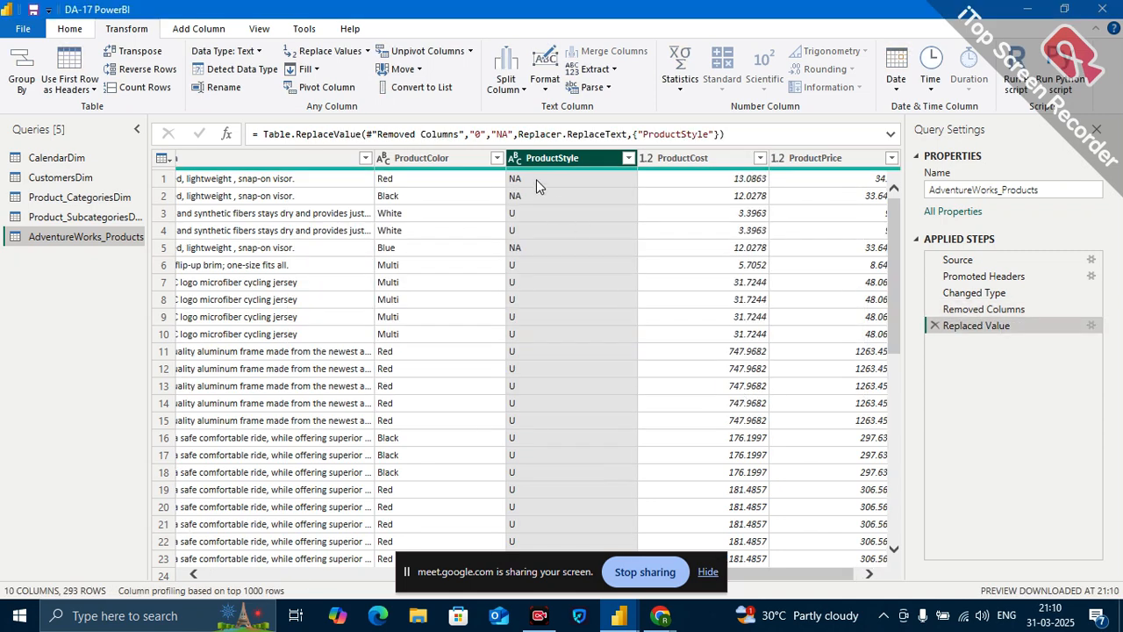
{"action": "left_click", "coordinate": [628, 158]}
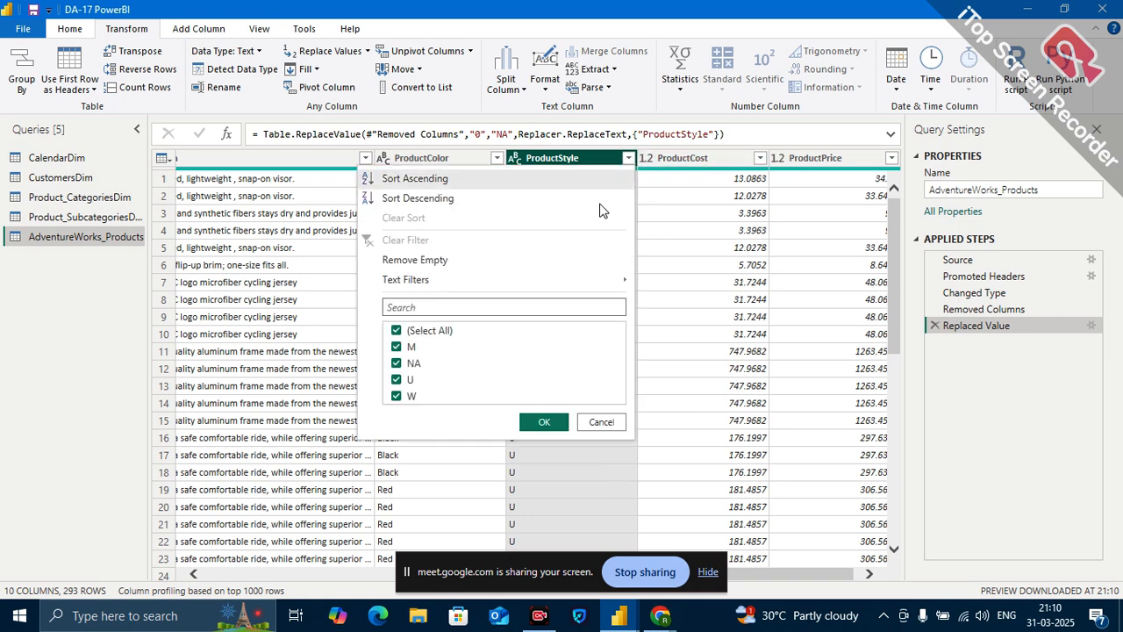
{"action": "left_click", "coordinate": [620, 428]}
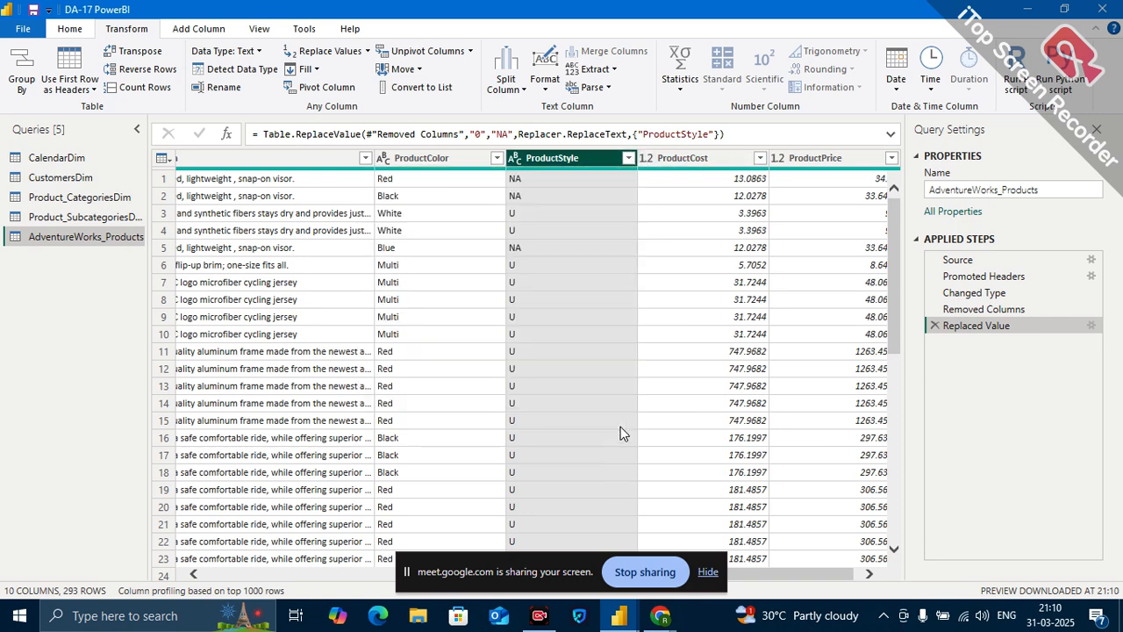
Examine the ProductCost and ProductPrice columns and the Rounding options available for ProductCost.
{"action": "scroll", "coordinate": [594, 299], "scroll_direction": "right", "scroll_amount": 1}
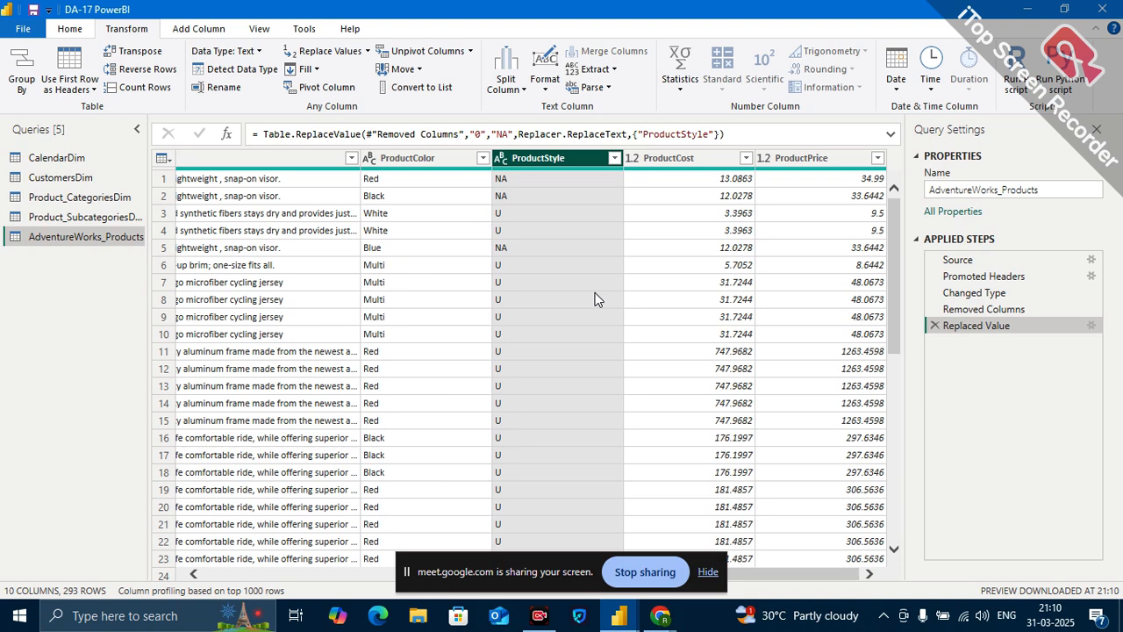
{"action": "left_click", "coordinate": [693, 167]}
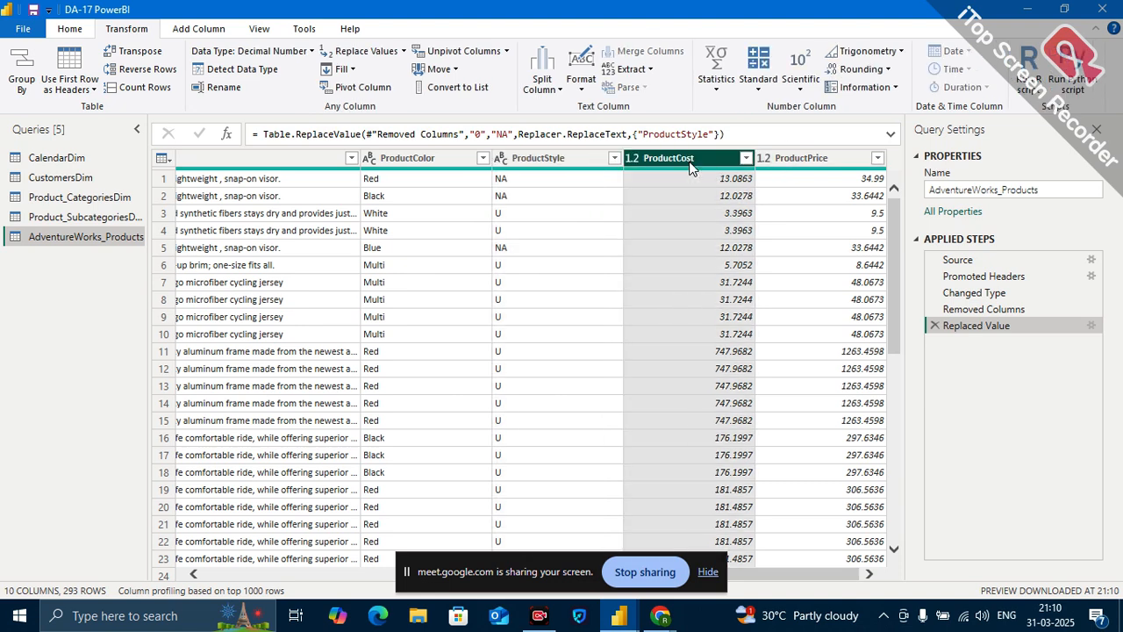
{"action": "left_click", "coordinate": [814, 169]}
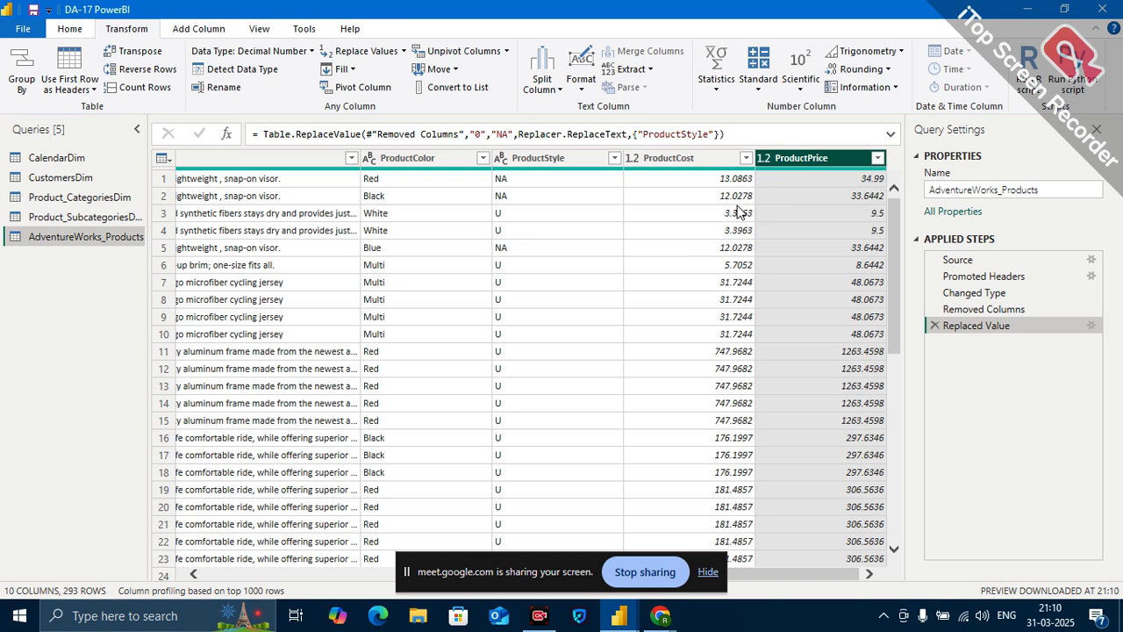
{"action": "left_click", "coordinate": [726, 161]}
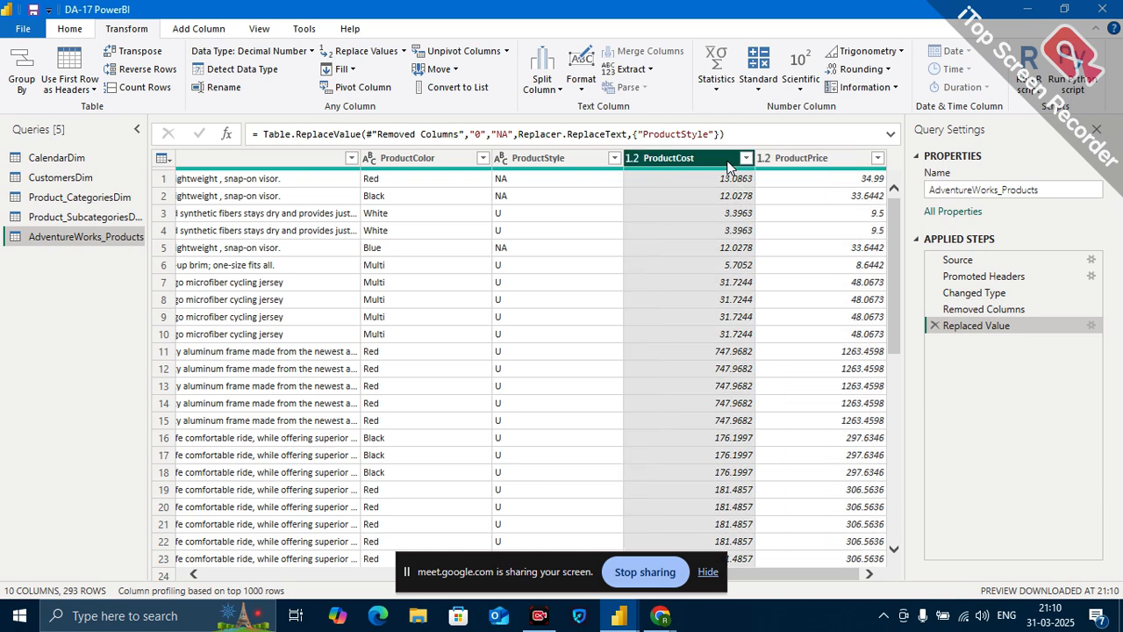
{"action": "left_click", "coordinate": [793, 156]}
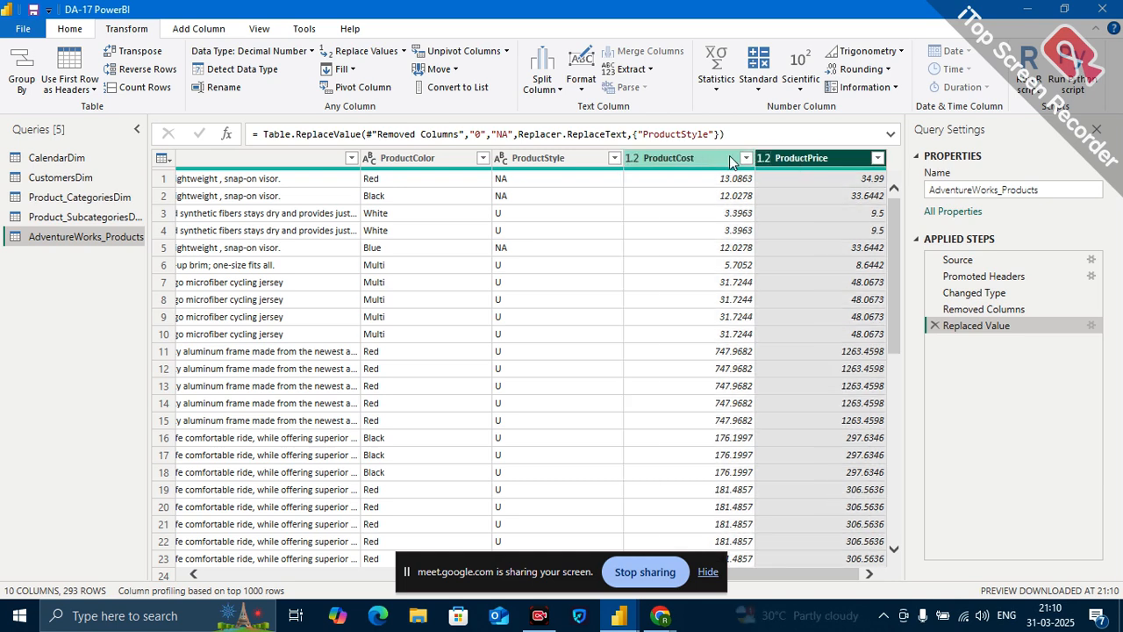
{"action": "left_click", "coordinate": [700, 165]}
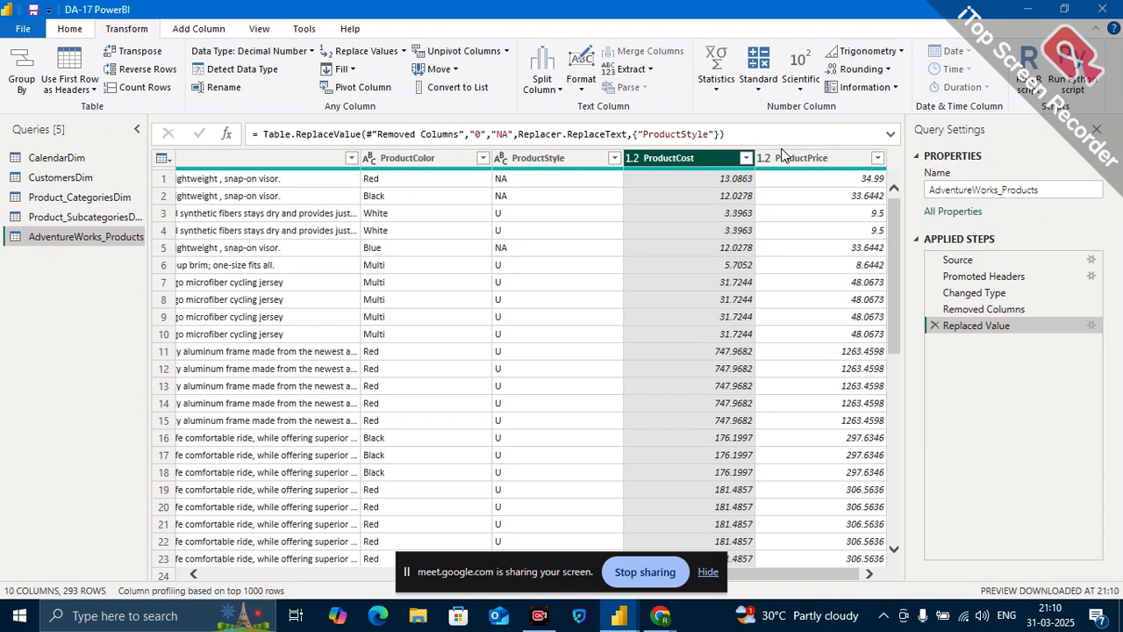
{"action": "left_click", "coordinate": [873, 71]}
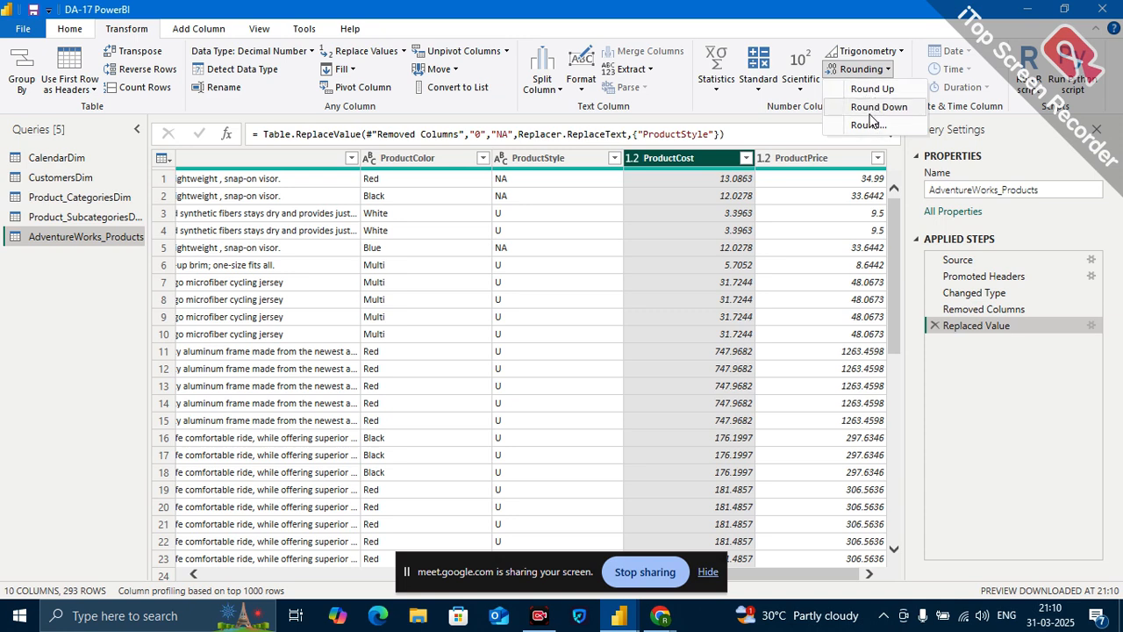
Examine the columns of the CustomersDim query, including AnnualIncome and Income Level.
{"action": "left_click", "coordinate": [81, 180]}
{"action": "left_click", "coordinate": [80, 180]}
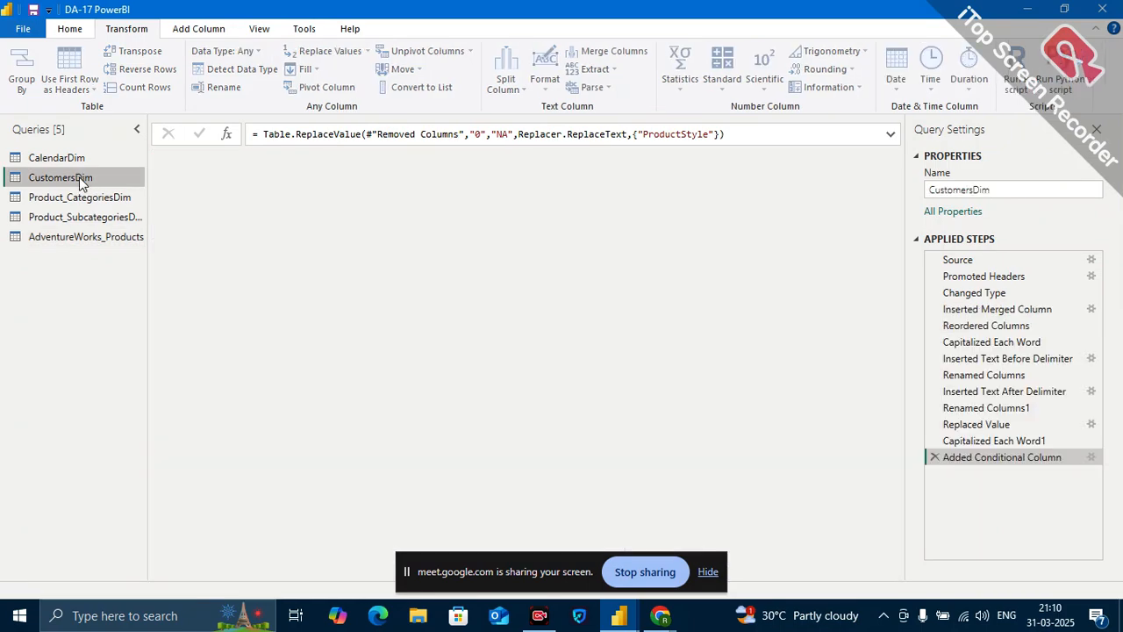
{"action": "scroll", "coordinate": [786, 291], "scroll_direction": "right", "scroll_amount": 10}
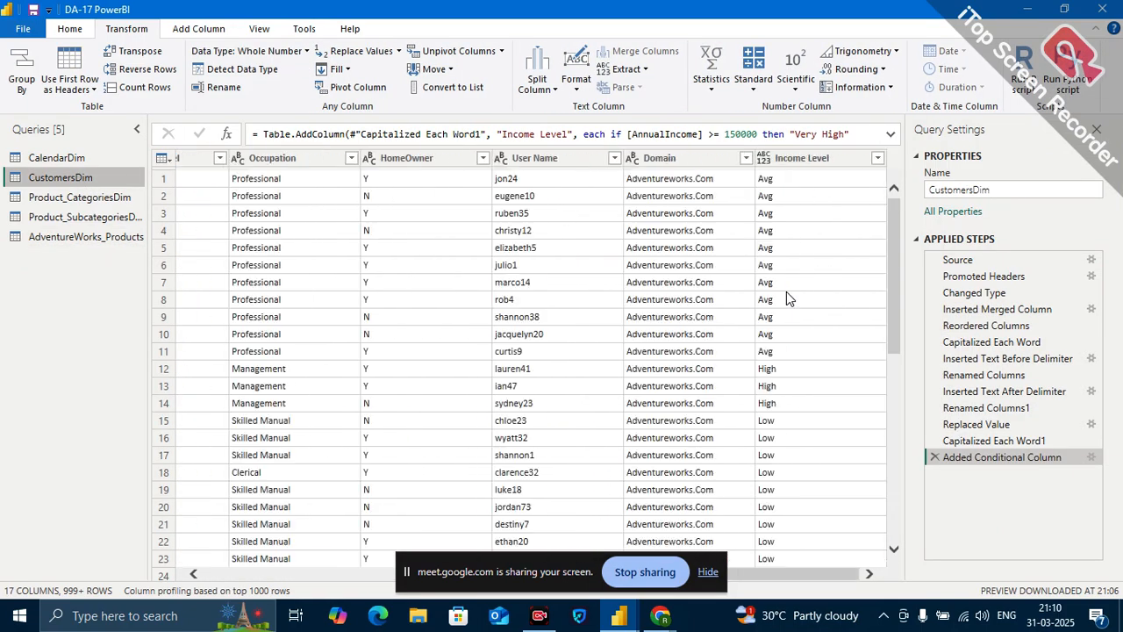
{"action": "scroll", "coordinate": [707, 302], "scroll_direction": "left", "scroll_amount": 5}
{"action": "scroll", "coordinate": [702, 303], "scroll_direction": "right", "scroll_amount": 2}
{"action": "scroll", "coordinate": [702, 303], "scroll_direction": "right", "scroll_amount": 1}
{"action": "scroll", "coordinate": [702, 302], "scroll_direction": "left", "scroll_amount": 6}
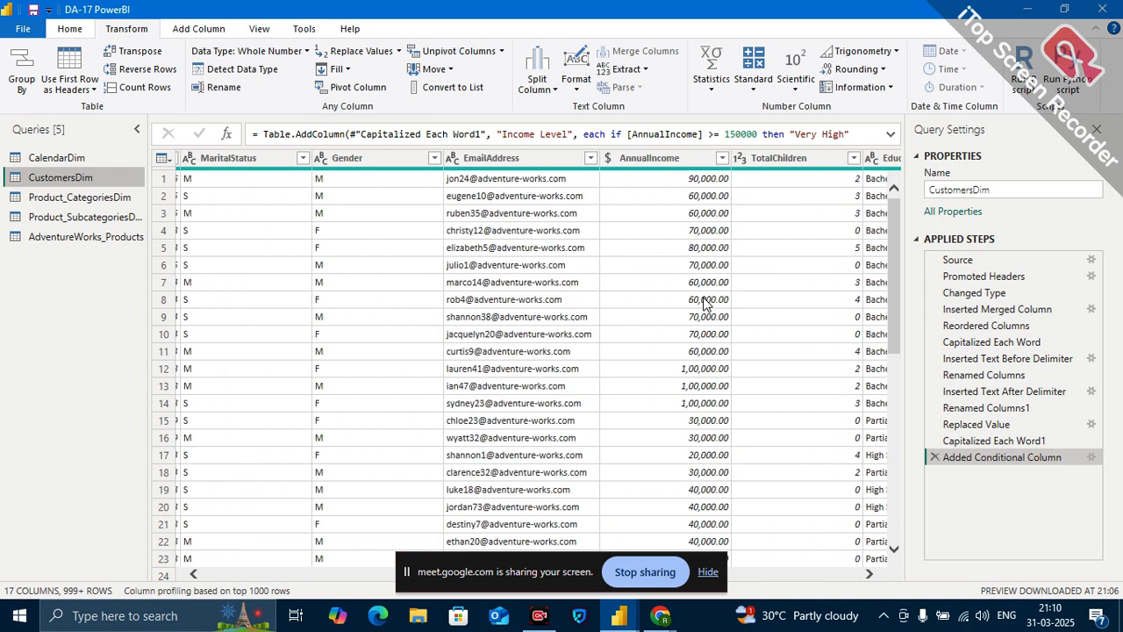
{"action": "scroll", "coordinate": [702, 303], "scroll_direction": "left", "scroll_amount": 7}
{"action": "scroll", "coordinate": [709, 301], "scroll_direction": "right", "scroll_amount": 1}
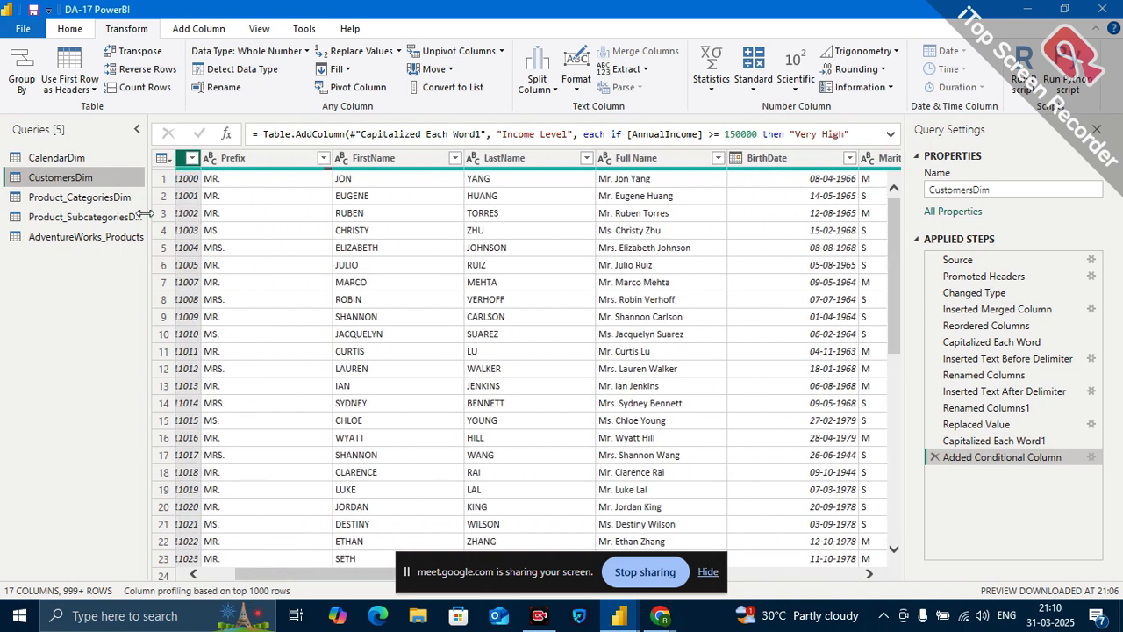
Add a Round Up column based on ProductCost to the AdventureWorks_Products query.
{"action": "left_click", "coordinate": [65, 238]}
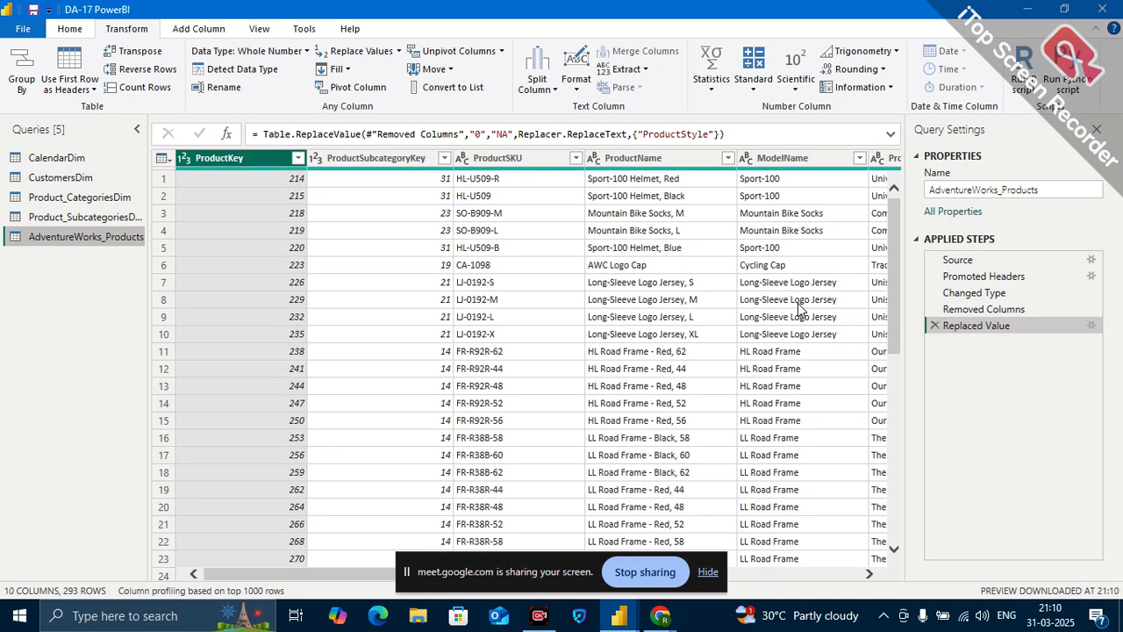
{"action": "scroll", "coordinate": [611, 297], "scroll_direction": "right", "scroll_amount": 3}
{"action": "scroll", "coordinate": [611, 296], "scroll_direction": "right", "scroll_amount": 3}
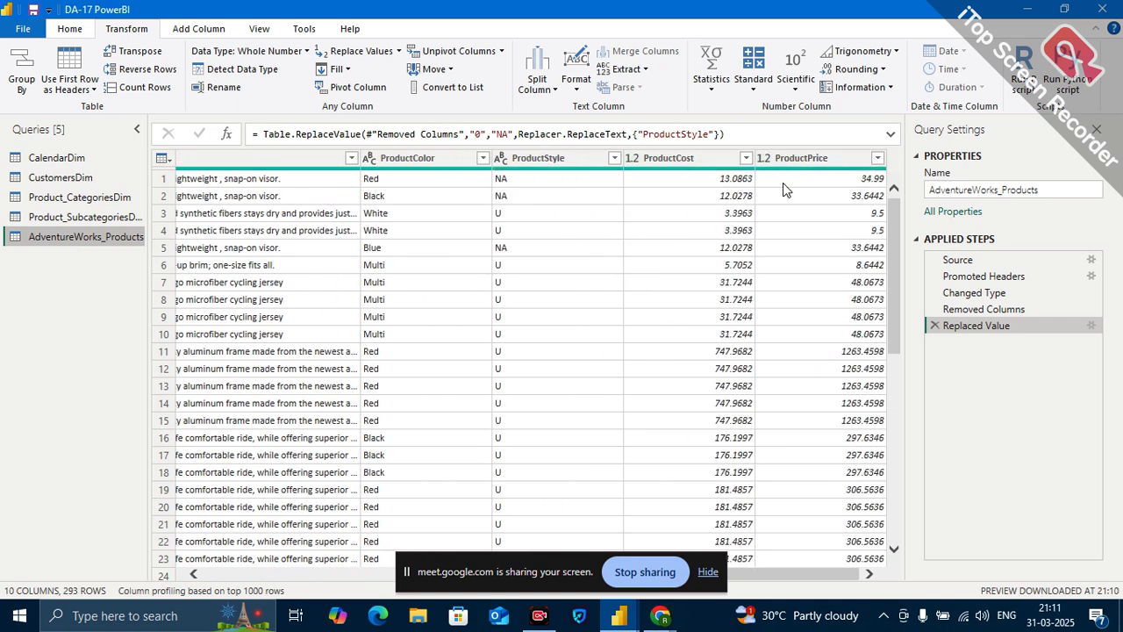
{"action": "left_click", "coordinate": [883, 77]}
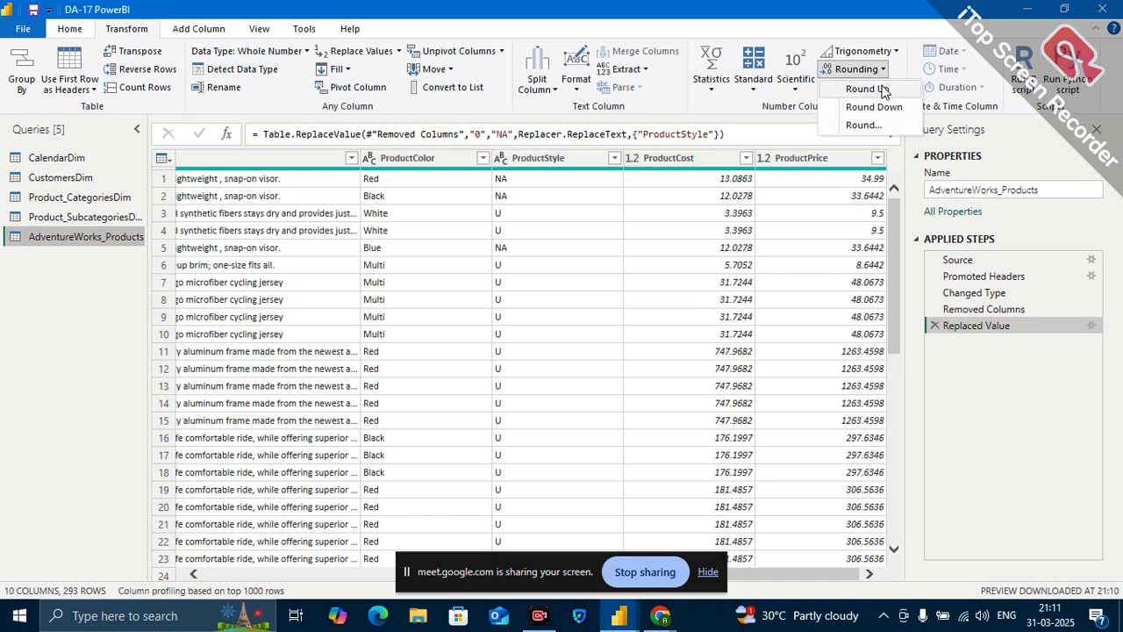
{"action": "left_click", "coordinate": [681, 155]}
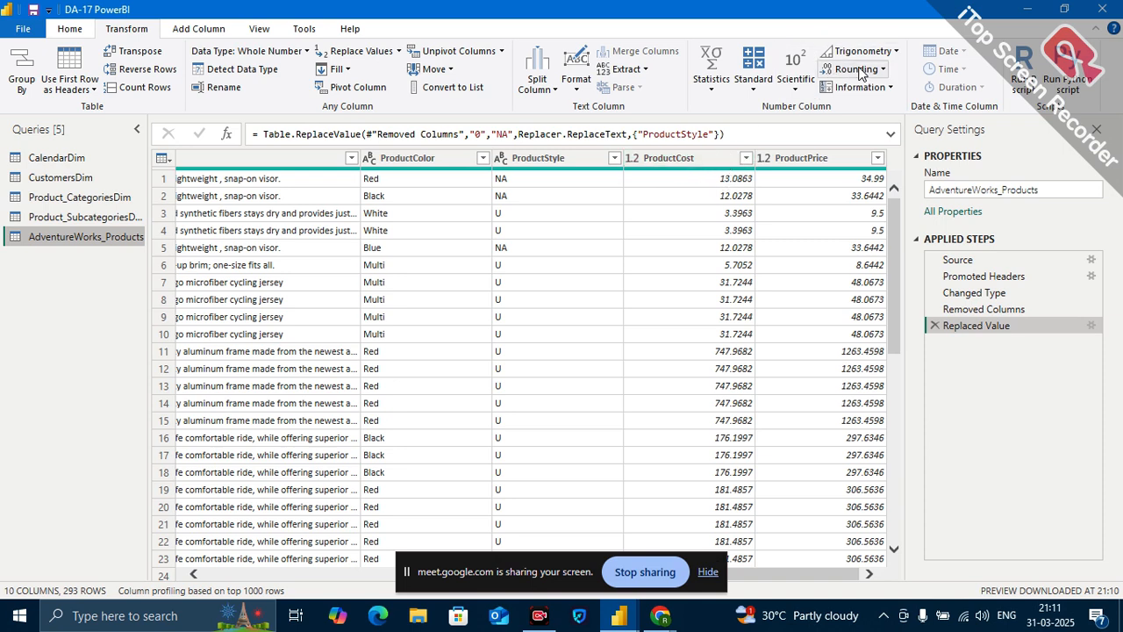
{"action": "left_click", "coordinate": [688, 161]}
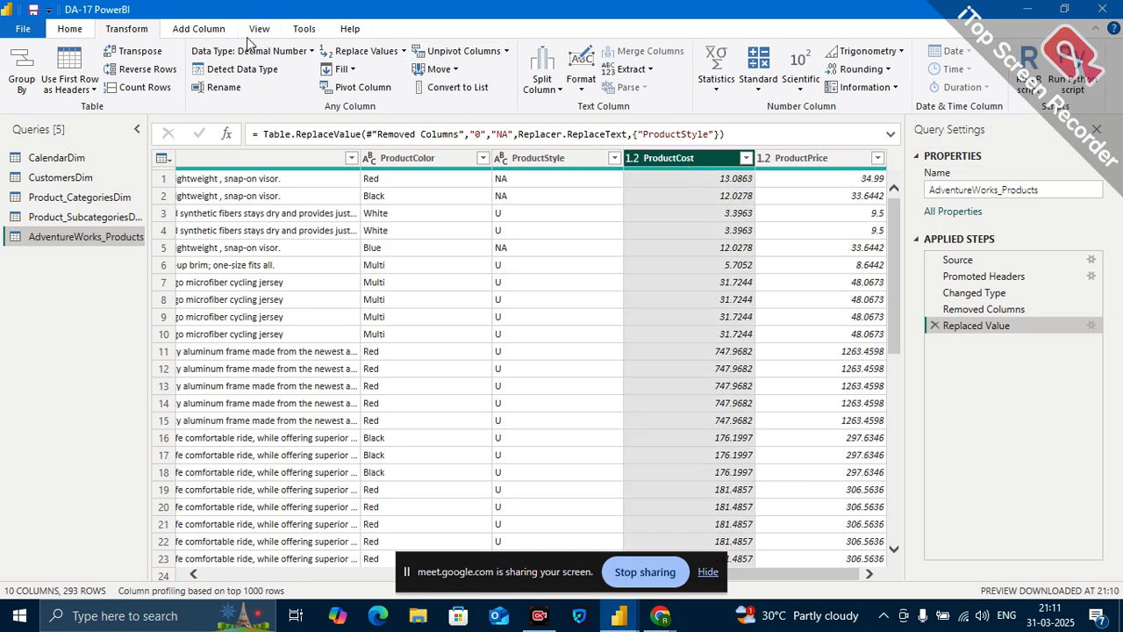
{"action": "left_click", "coordinate": [187, 32]}
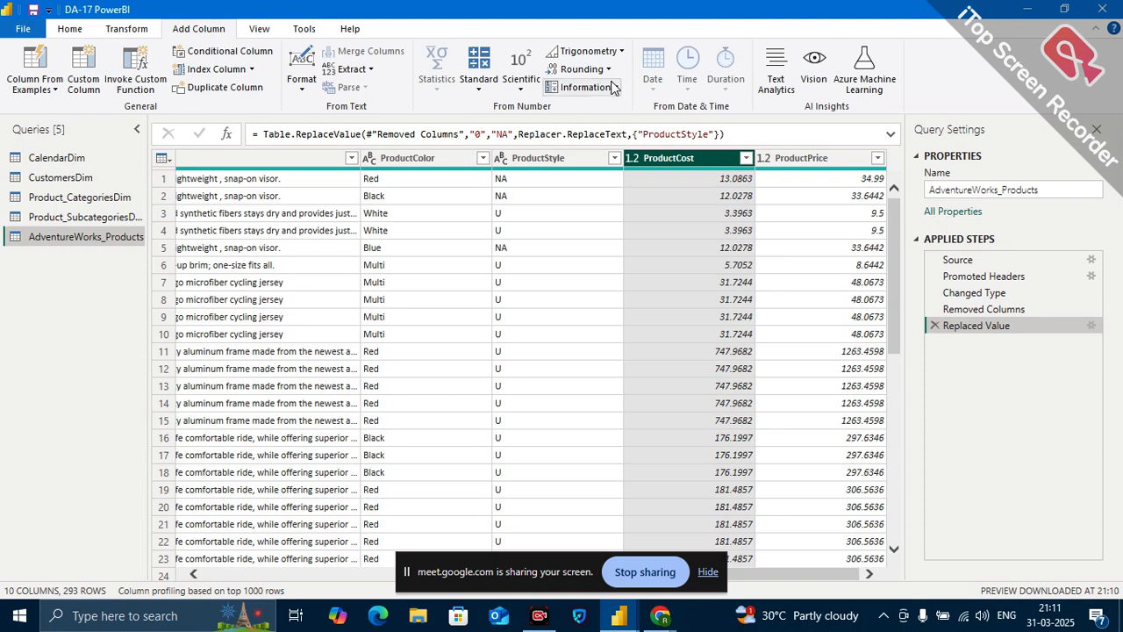
{"action": "left_click", "coordinate": [584, 69]}
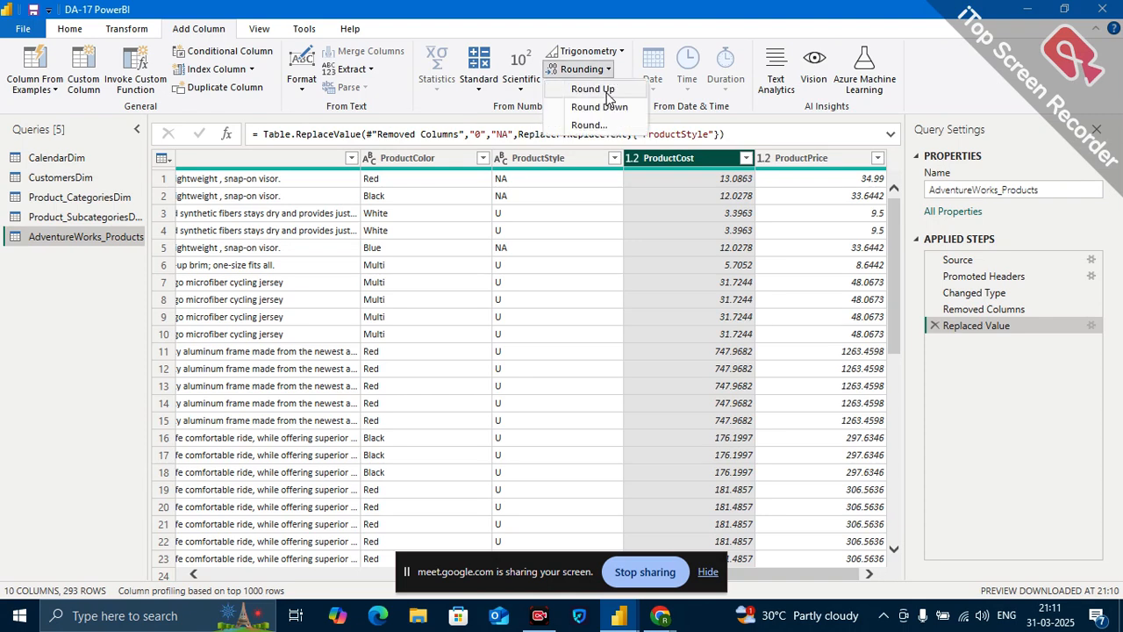
{"action": "left_click", "coordinate": [607, 93]}
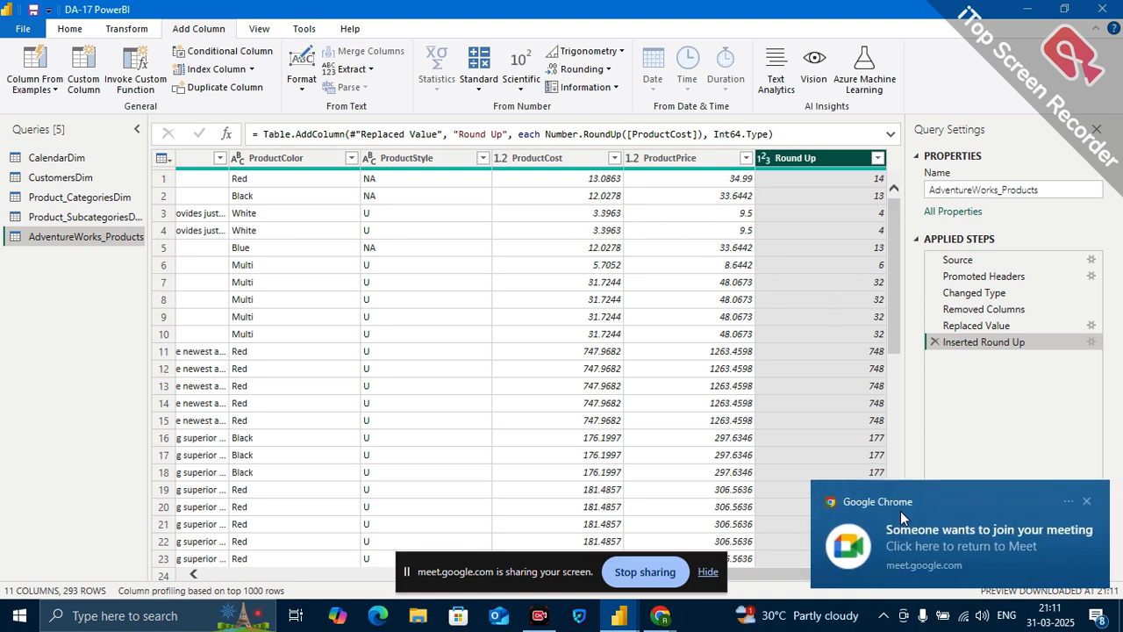
Switch to the Google Meet call, admit the waiting participant, and return to the Power Query Editor.
{"action": "left_click", "coordinate": [943, 545]}
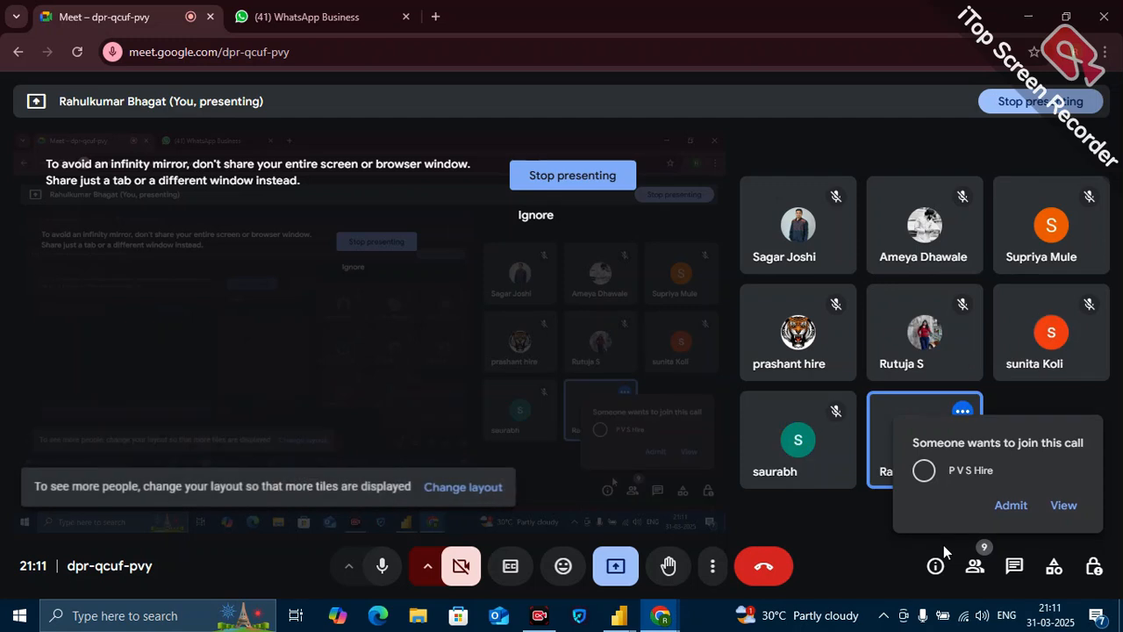
{"action": "left_click", "coordinate": [1013, 507]}
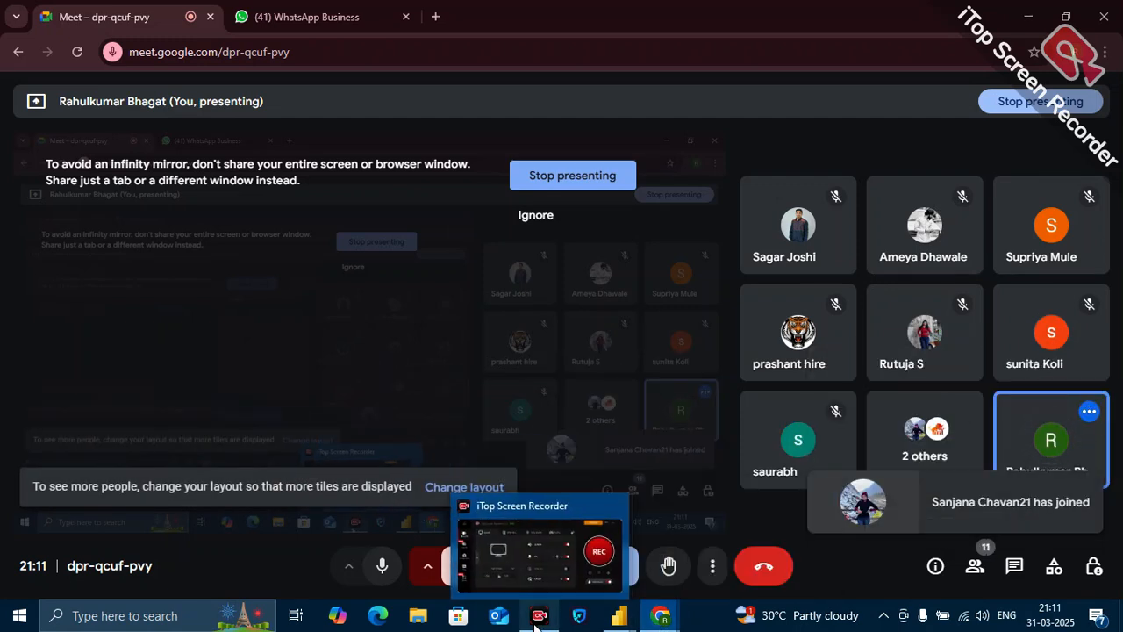
{"action": "mouse_move", "coordinate": [624, 617]}
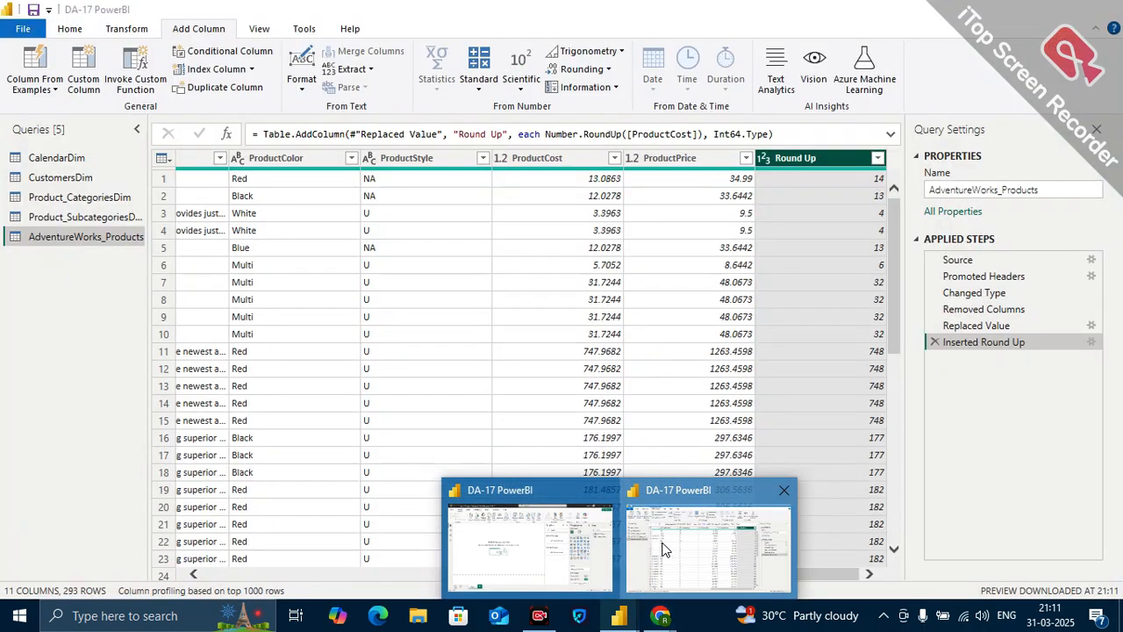
{"action": "left_click", "coordinate": [663, 549]}
Add a Round Down column based on ProductCost and inspect the first-row values of the Round Up and Round Down columns.
{"action": "left_click", "coordinate": [522, 160]}
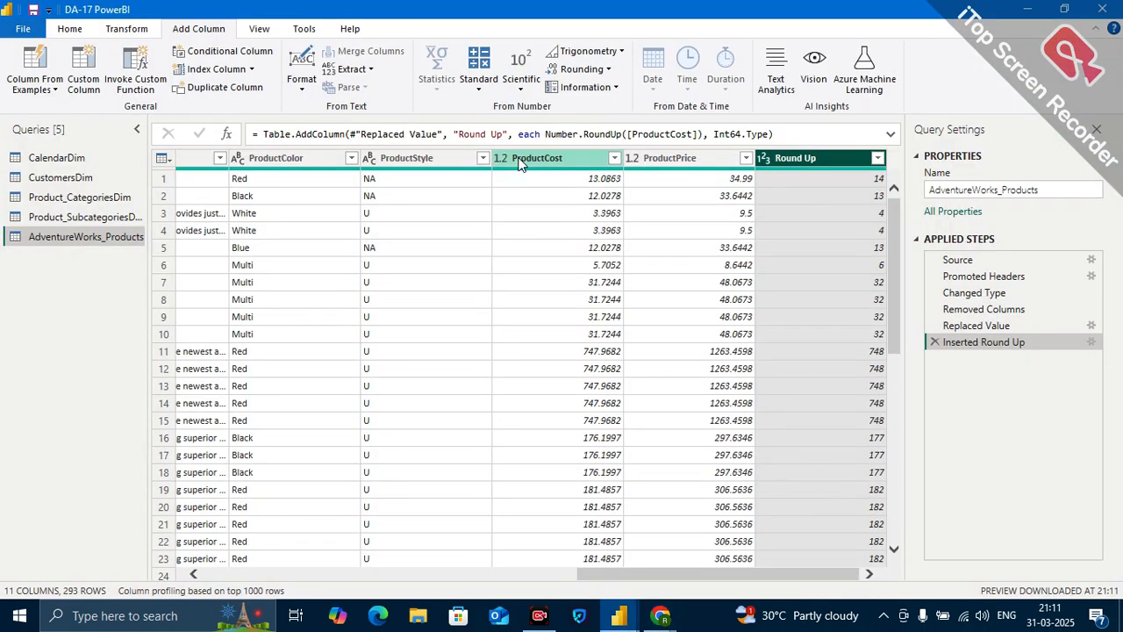
{"action": "left_click", "coordinate": [582, 69]}
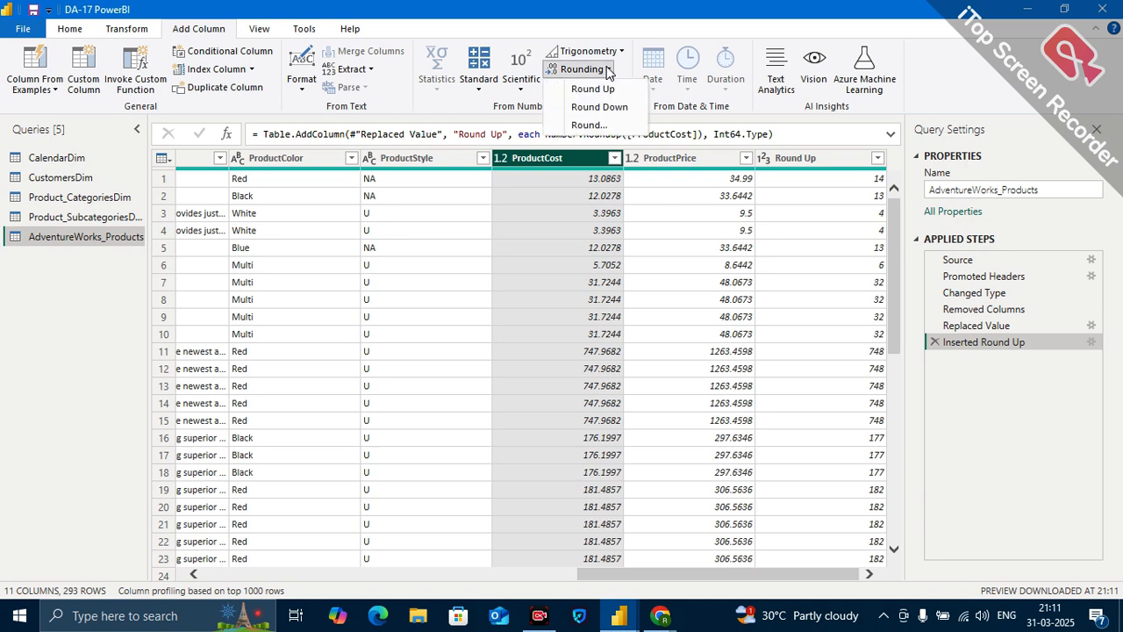
{"action": "left_click", "coordinate": [604, 109]}
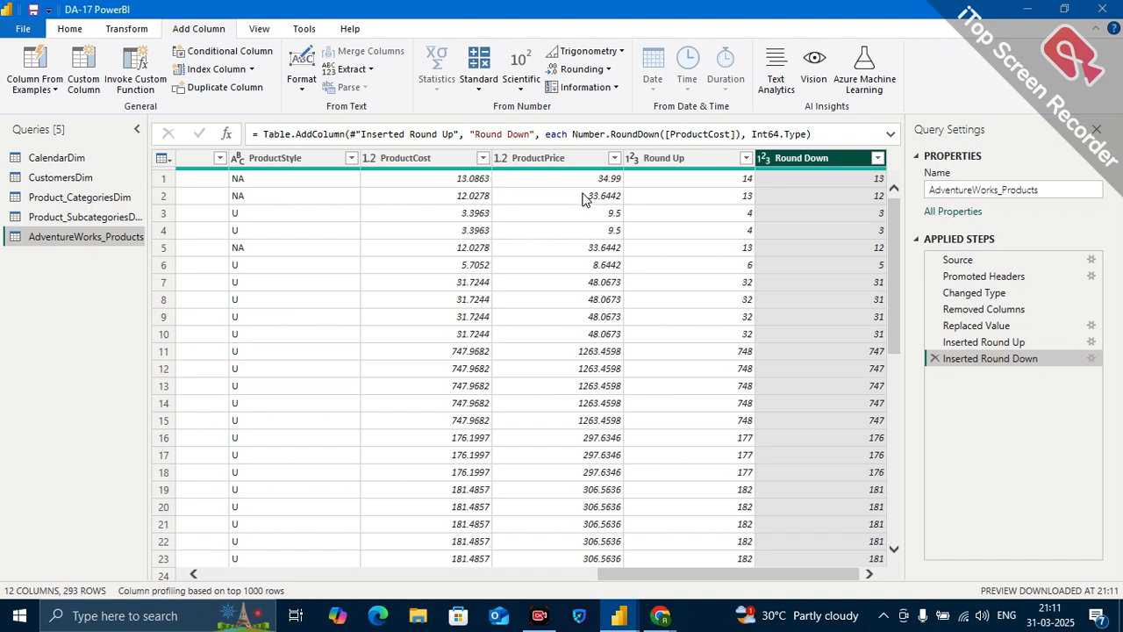
{"action": "left_click", "coordinate": [737, 182]}
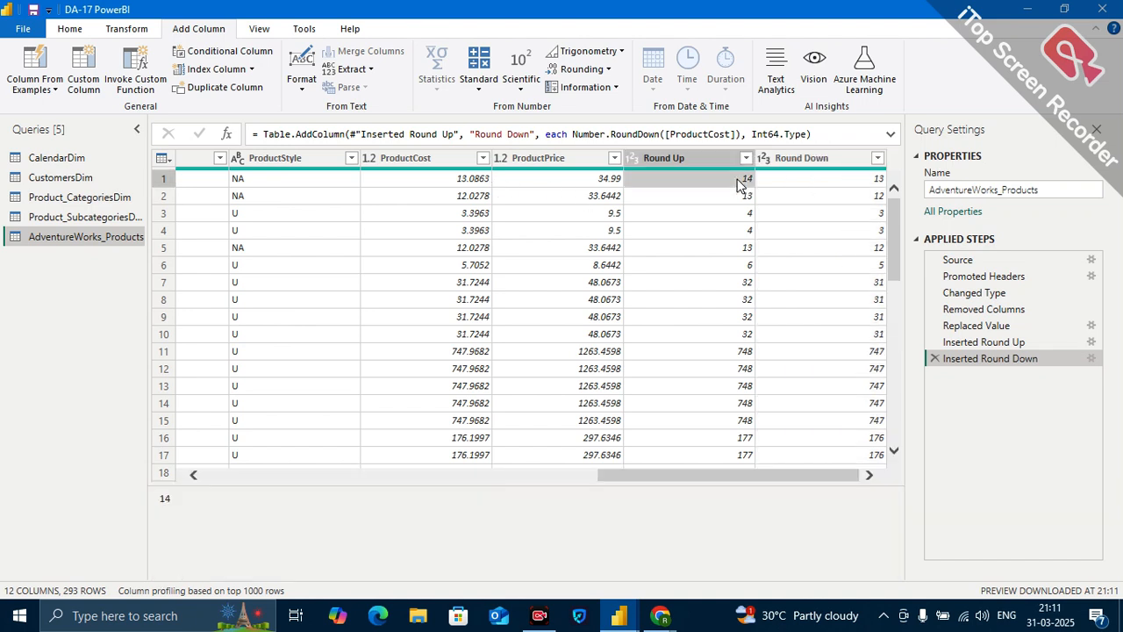
{"action": "left_click", "coordinate": [830, 185]}
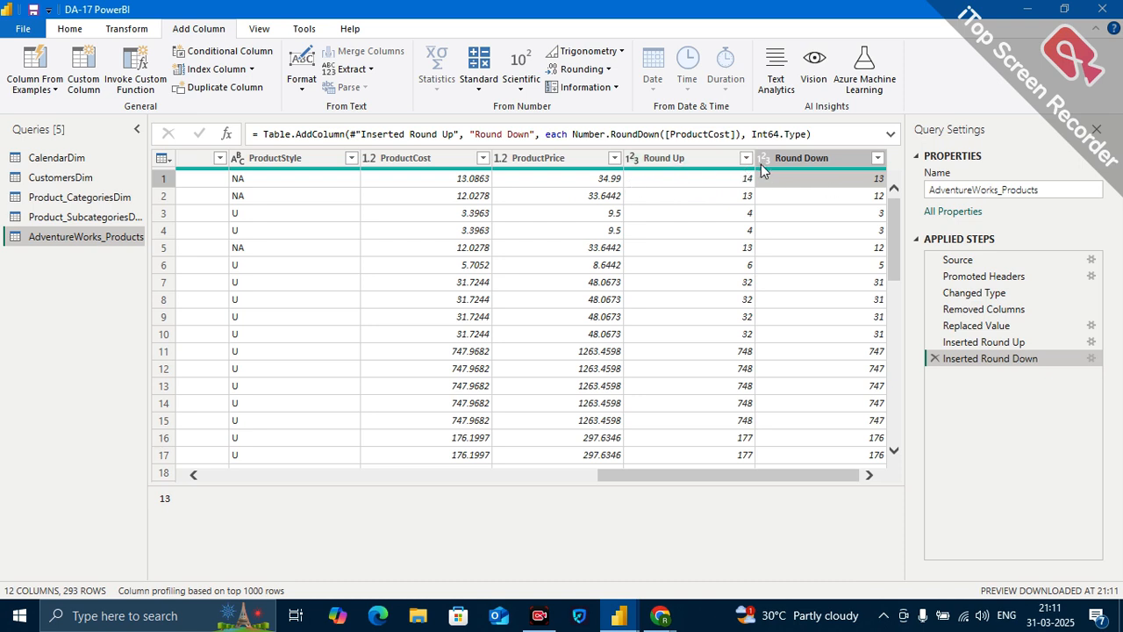
Add a separate column that rounds ProductCost to 2 decimal places and look through its values.
{"action": "left_click", "coordinate": [609, 70]}
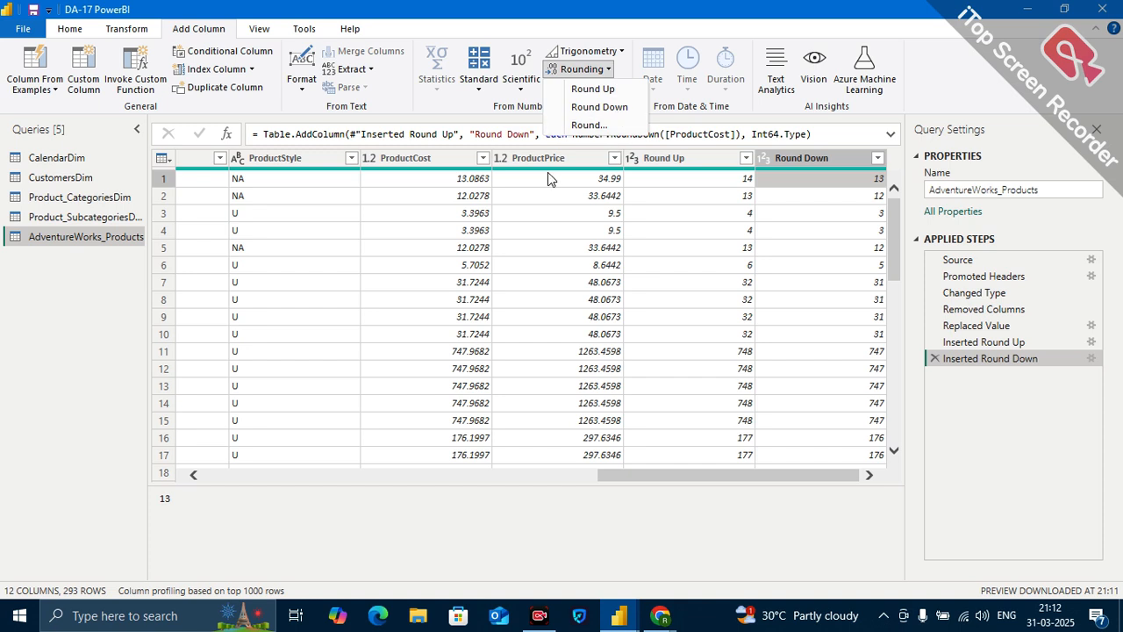
{"action": "left_click", "coordinate": [560, 154]}
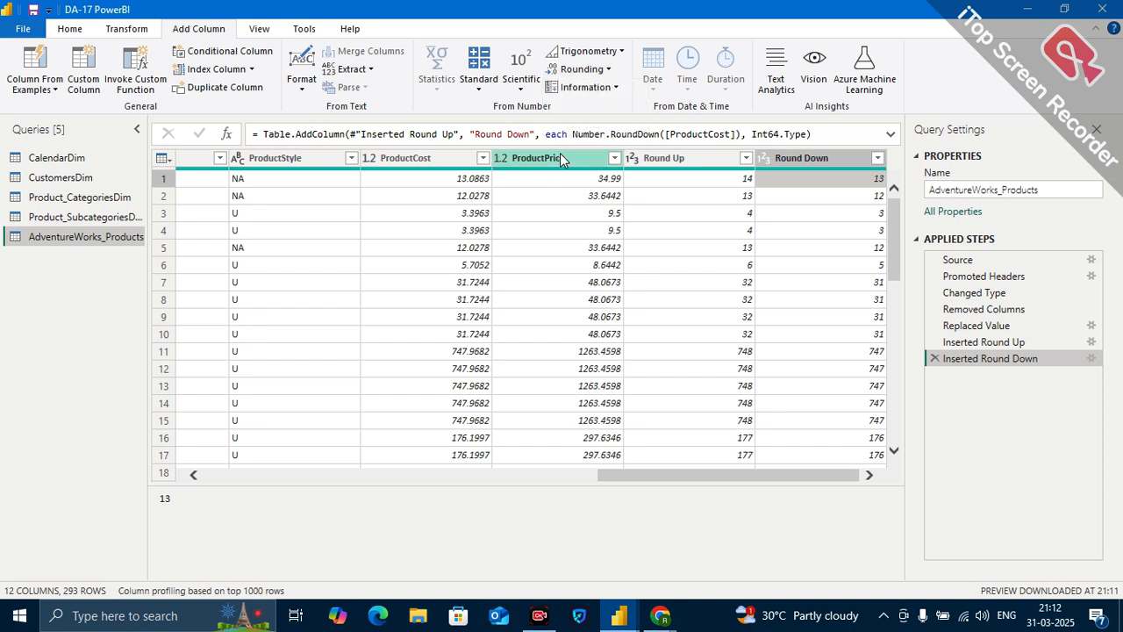
{"action": "left_click", "coordinate": [439, 159]}
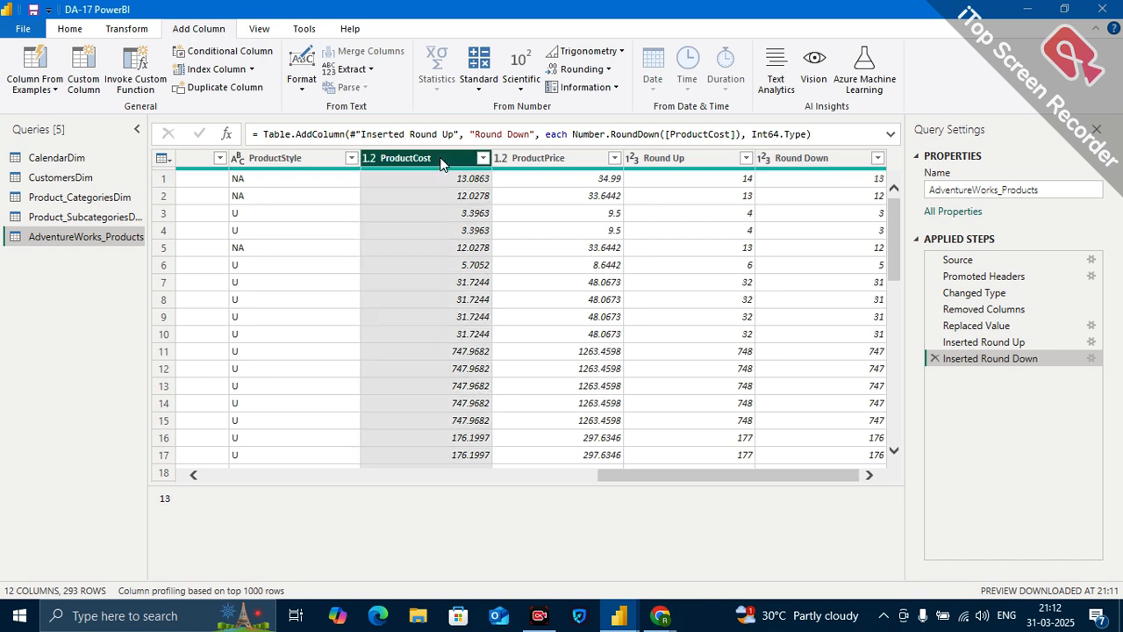
{"action": "left_click", "coordinate": [606, 74]}
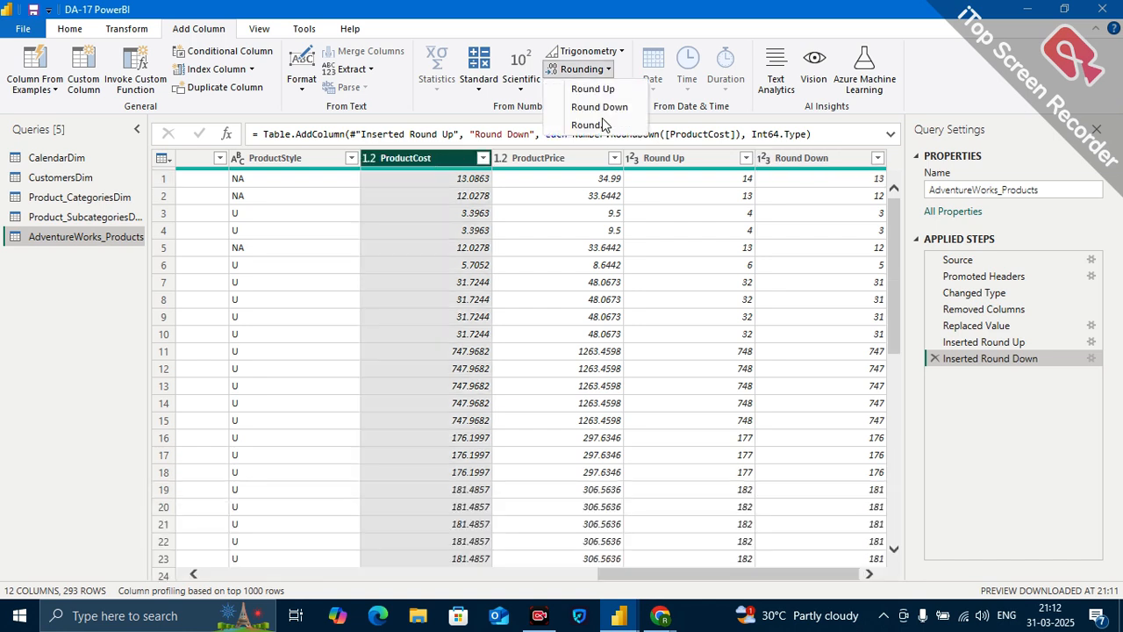
{"action": "left_click", "coordinate": [600, 127]}
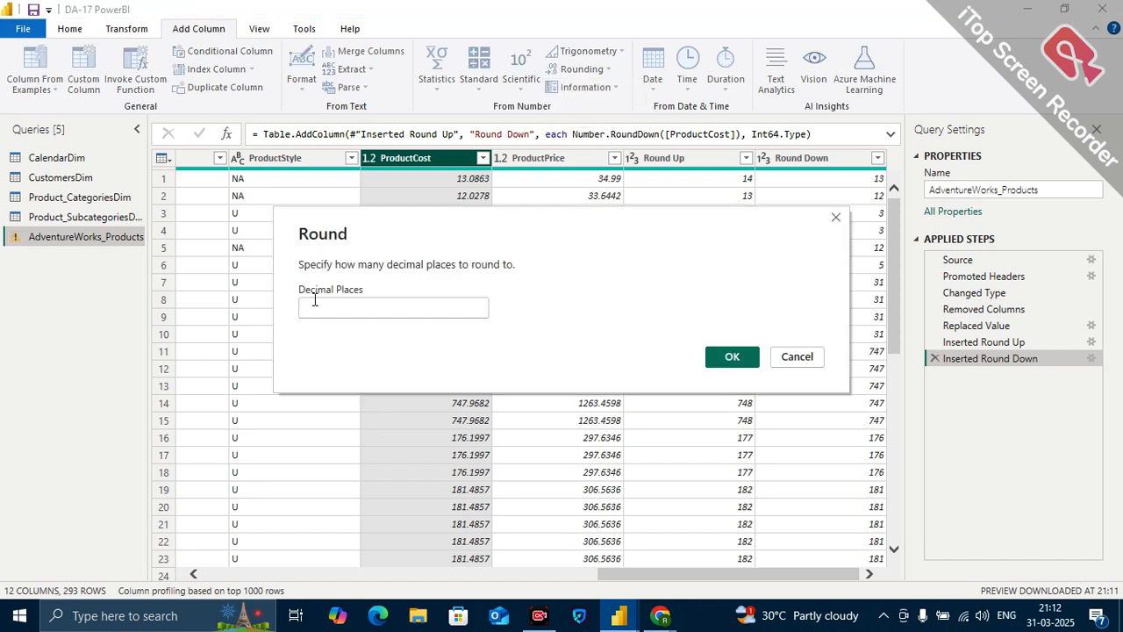
{"action": "type", "text": "2"}
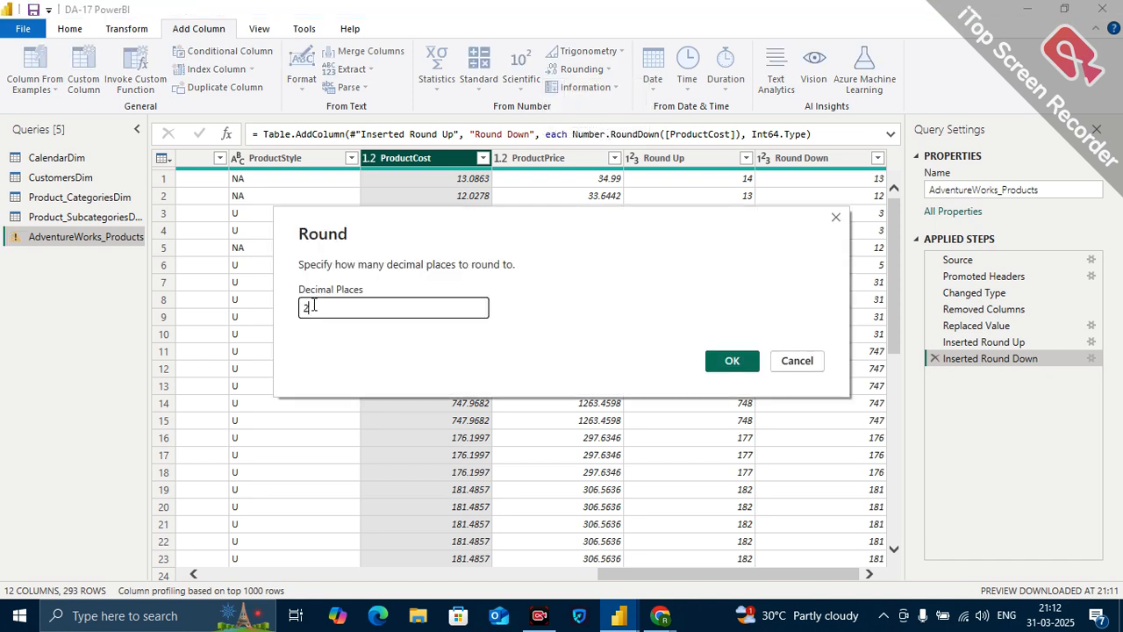
{"action": "left_click", "coordinate": [733, 359]}
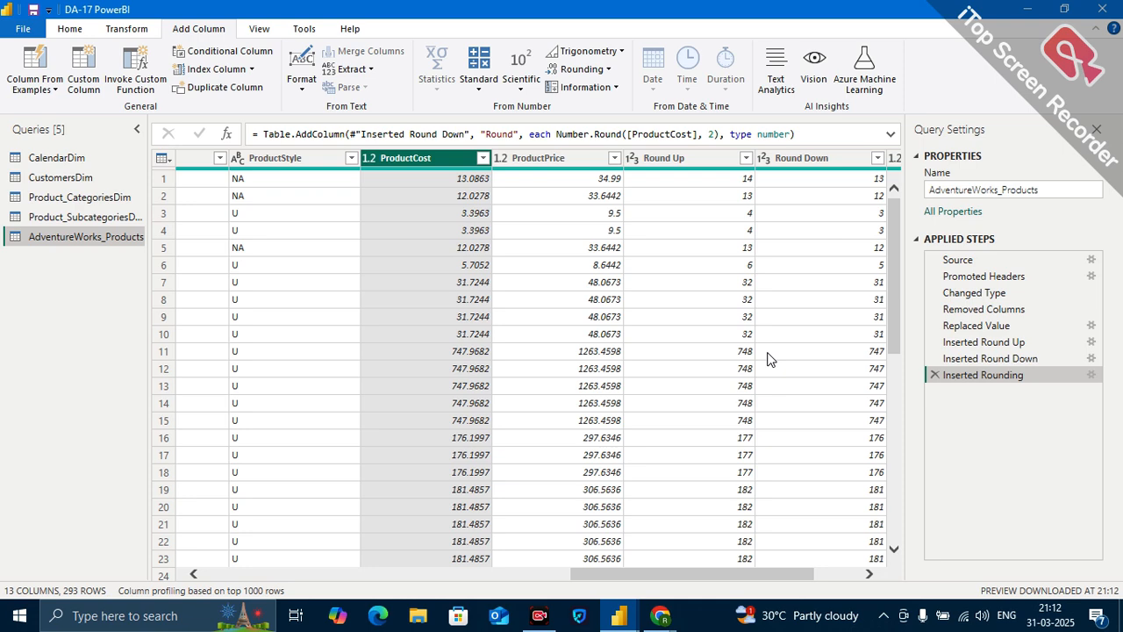
{"action": "scroll", "coordinate": [768, 358], "scroll_direction": "right", "scroll_amount": 2}
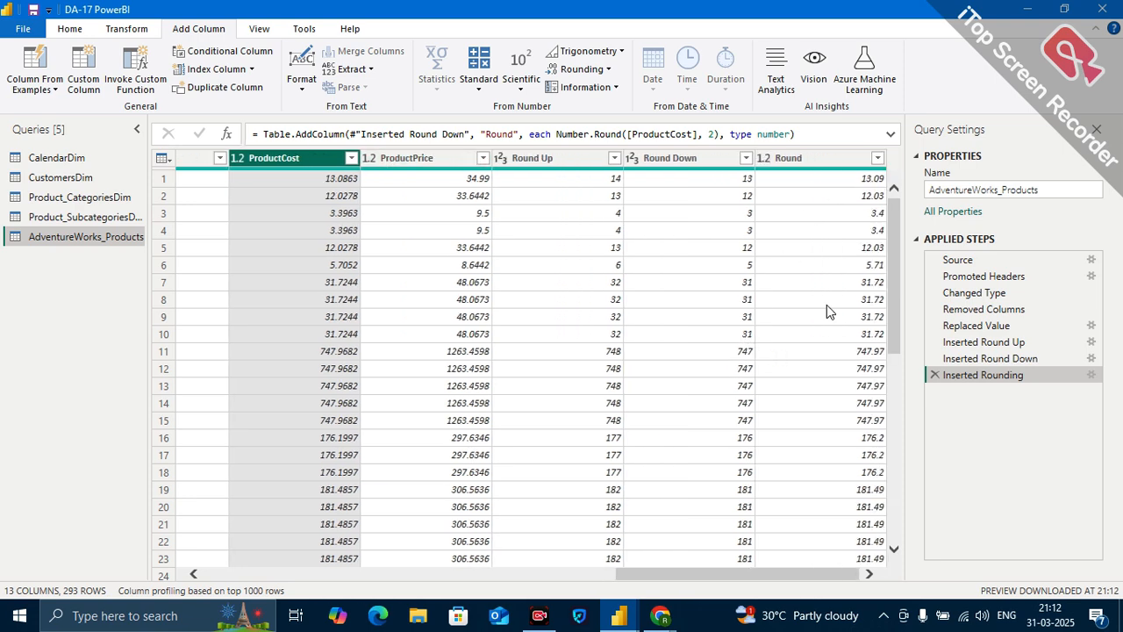
{"action": "scroll", "coordinate": [843, 497], "scroll_direction": "down", "scroll_amount": 9}
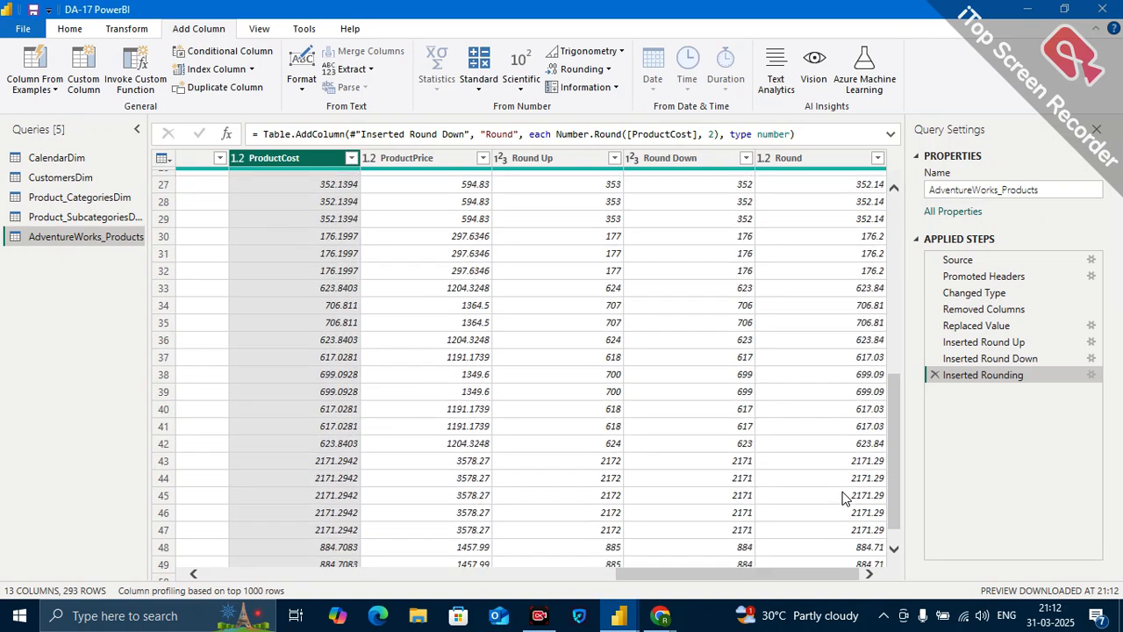
{"action": "scroll", "coordinate": [863, 311], "scroll_direction": "up", "scroll_amount": 4}
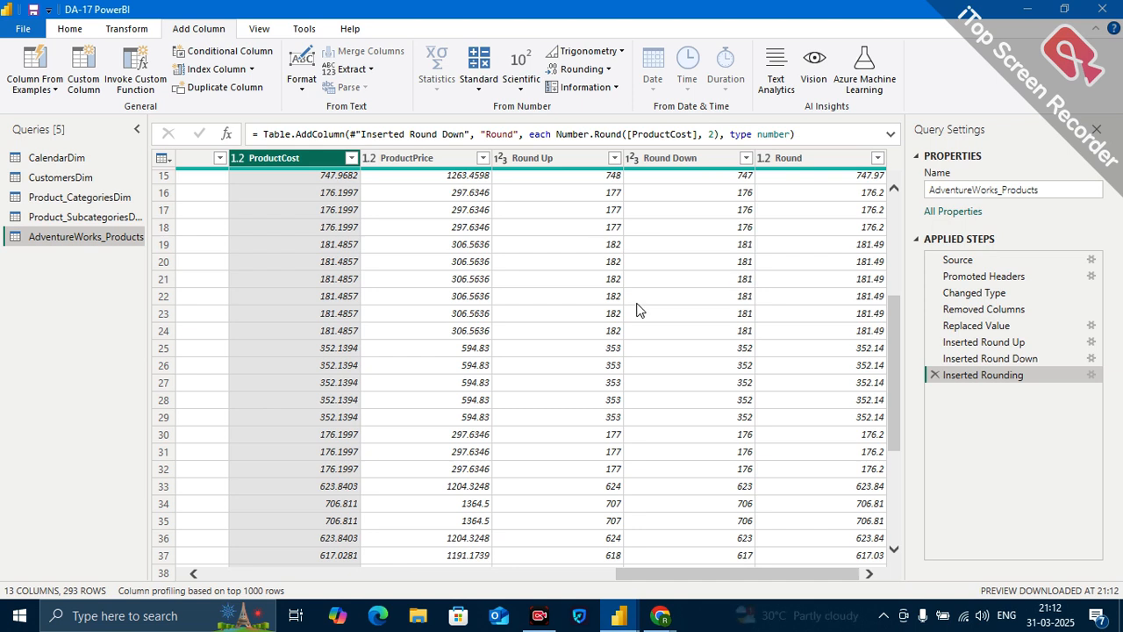
Round the existing ProductCost and ProductPrice columns in place to 2 decimal places.
{"action": "scroll", "coordinate": [640, 310], "scroll_direction": "left", "scroll_amount": 3}
{"action": "scroll", "coordinate": [744, 267], "scroll_direction": "right", "scroll_amount": 2}
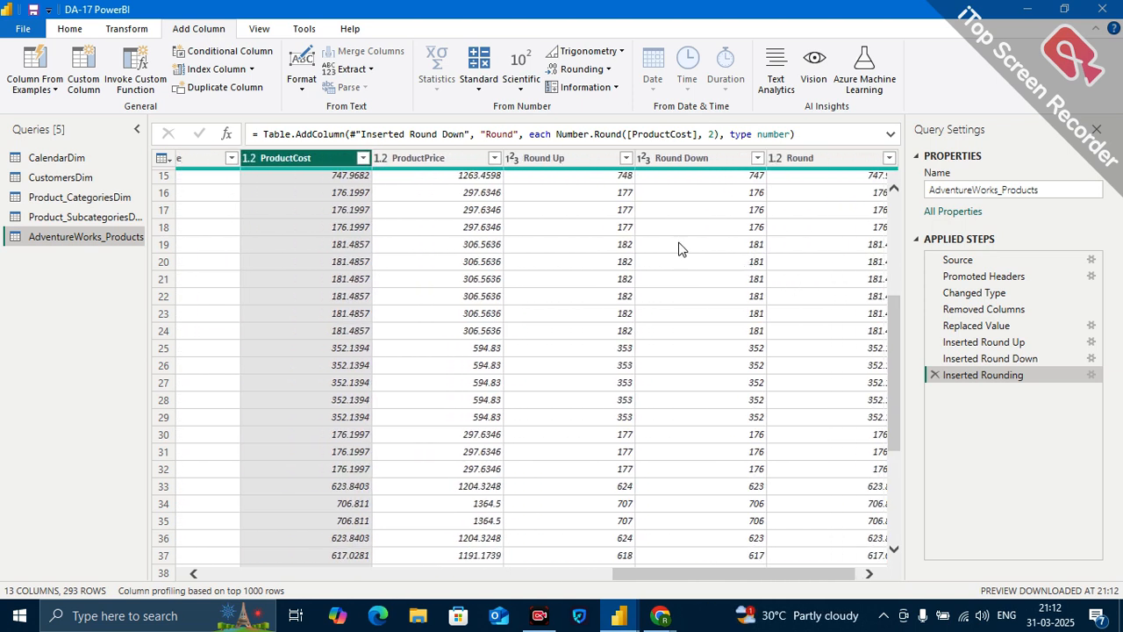
{"action": "left_click", "coordinate": [412, 158], "text": "ctrl"}
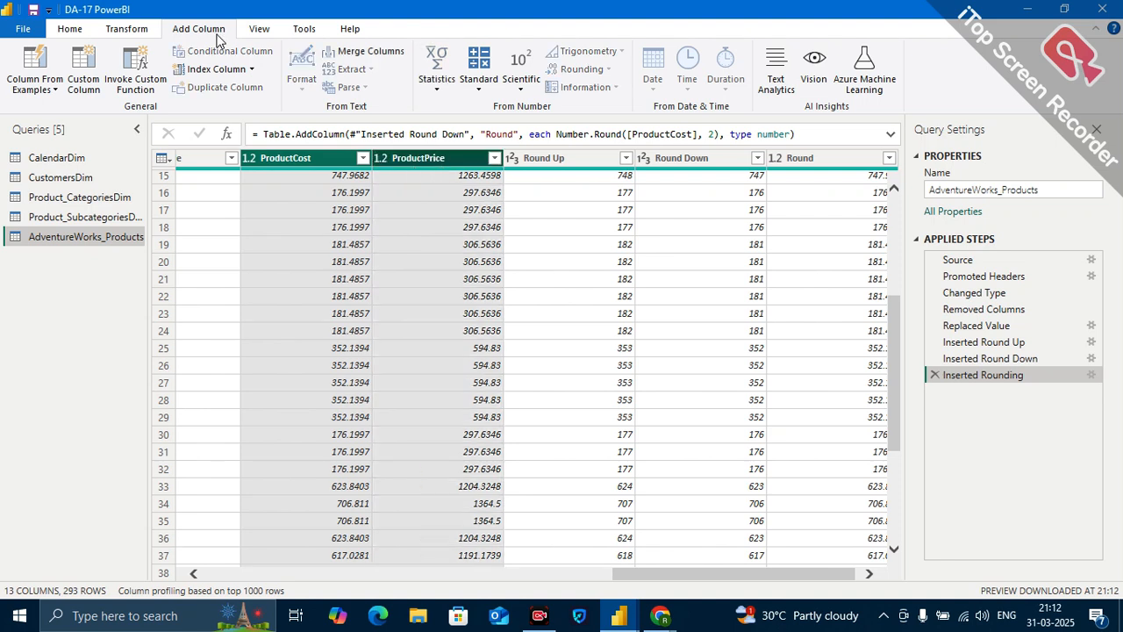
{"action": "left_click", "coordinate": [128, 29]}
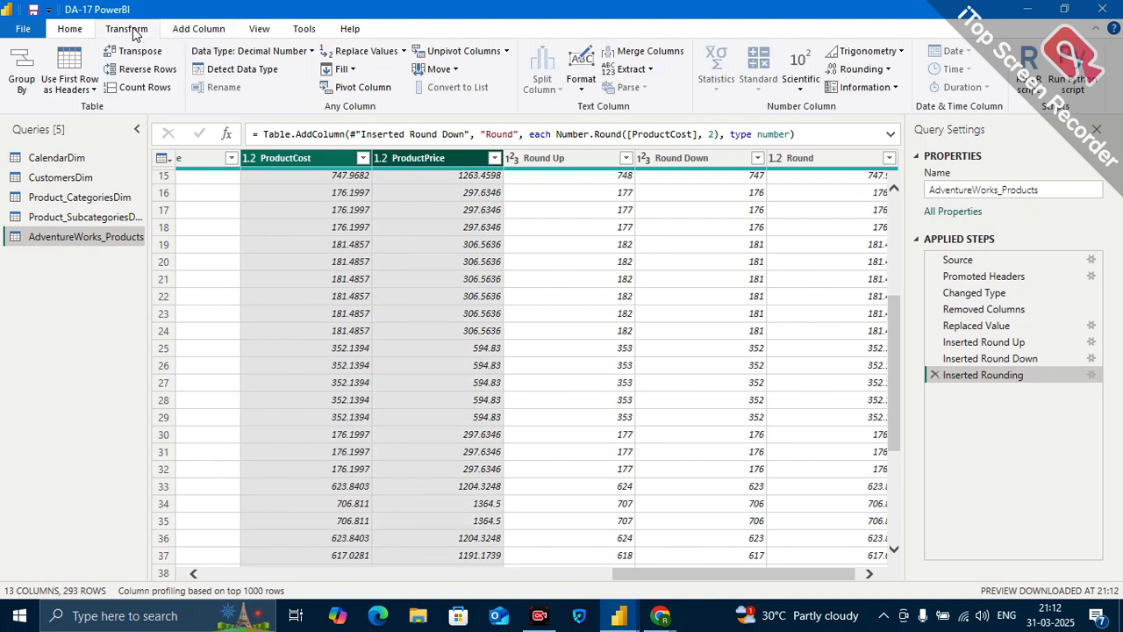
{"action": "left_click", "coordinate": [887, 69]}
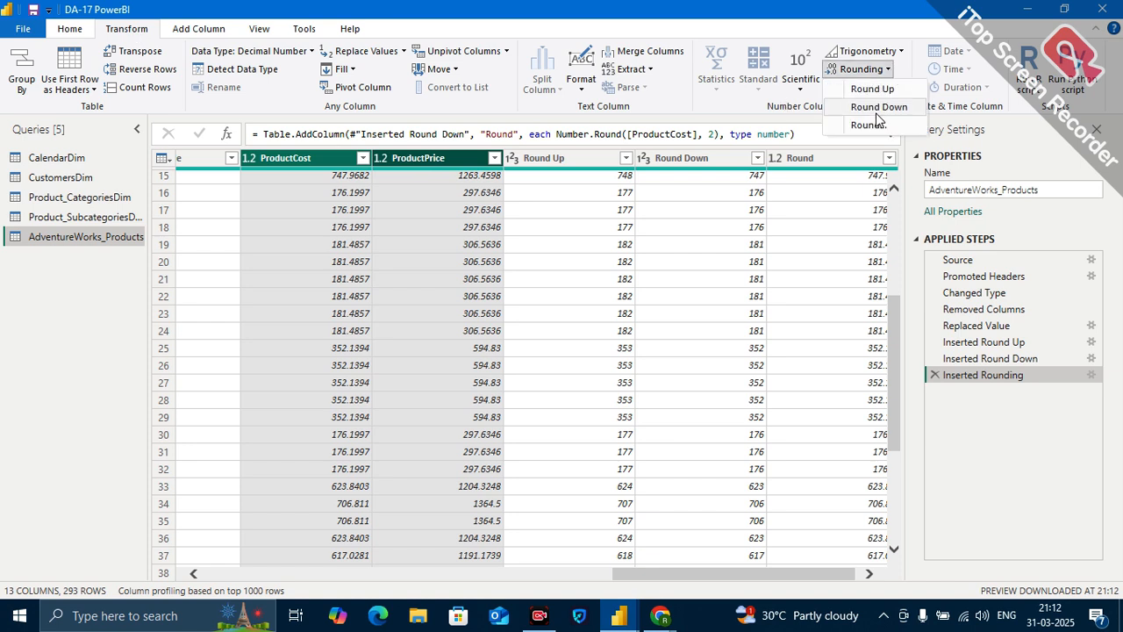
{"action": "left_click", "coordinate": [867, 124]}
{"action": "left_click", "coordinate": [354, 308]}
{"action": "type", "text": "2"}
{"action": "left_click", "coordinate": [732, 360]}
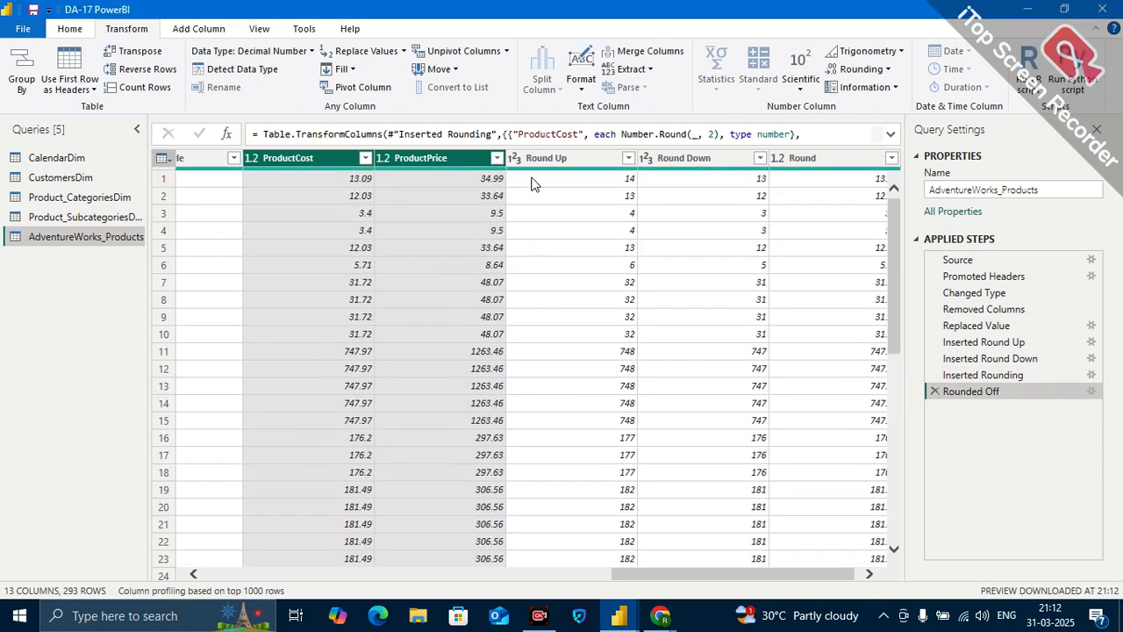
Delete the Inserted Rounding and Inserted Round Down steps from the AdventureWorks_Products query.
{"action": "left_click", "coordinate": [936, 375]}
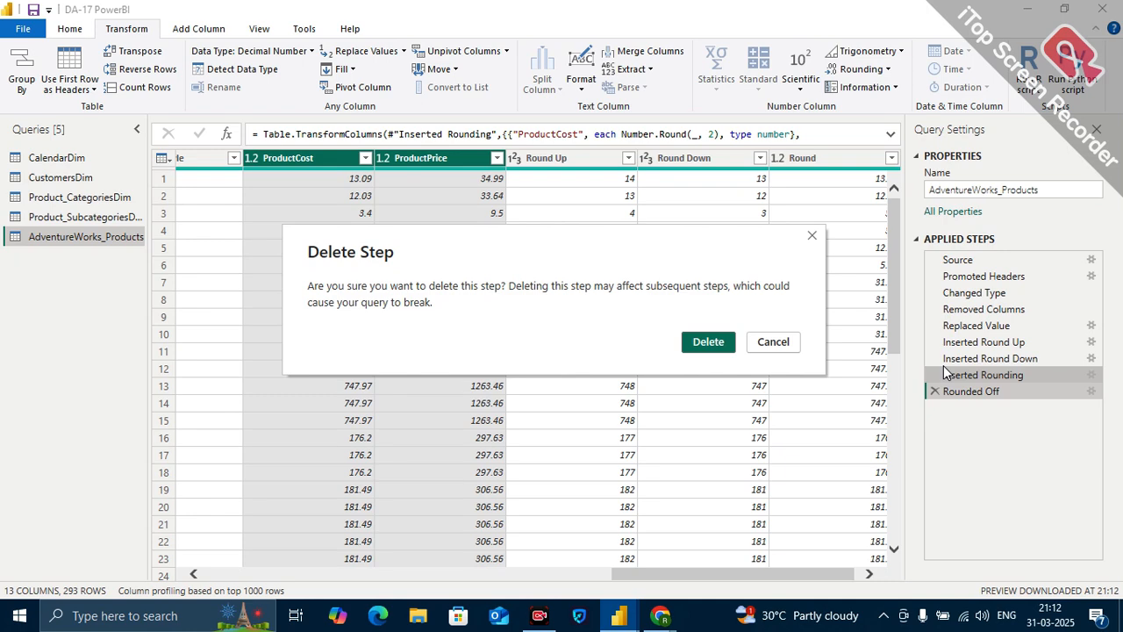
{"action": "left_click", "coordinate": [727, 343]}
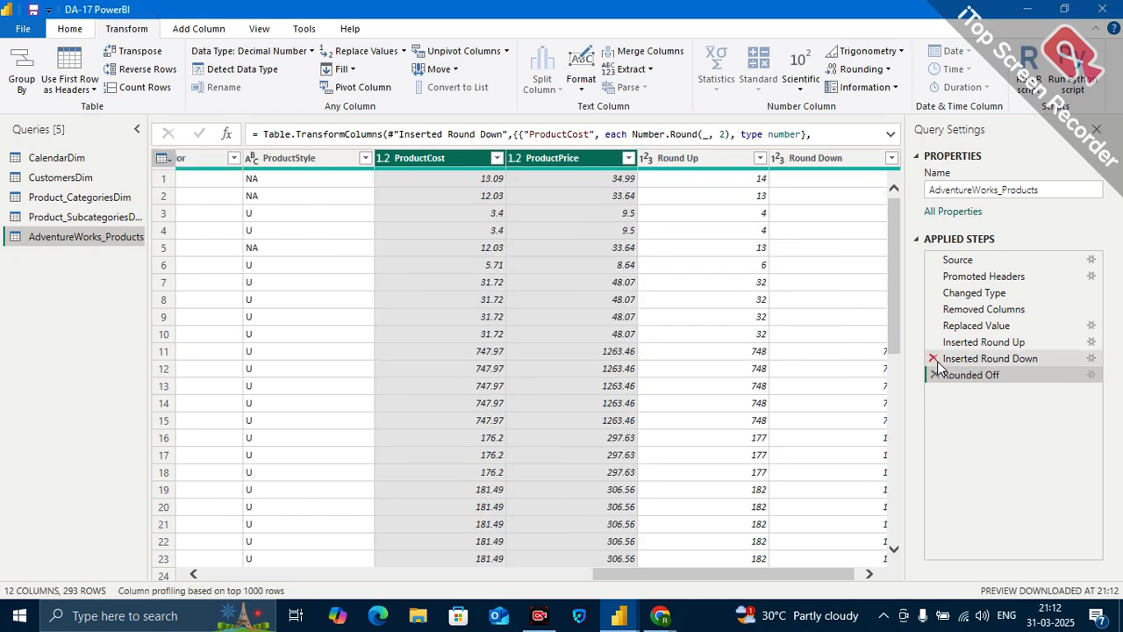
{"action": "left_click", "coordinate": [934, 358]}
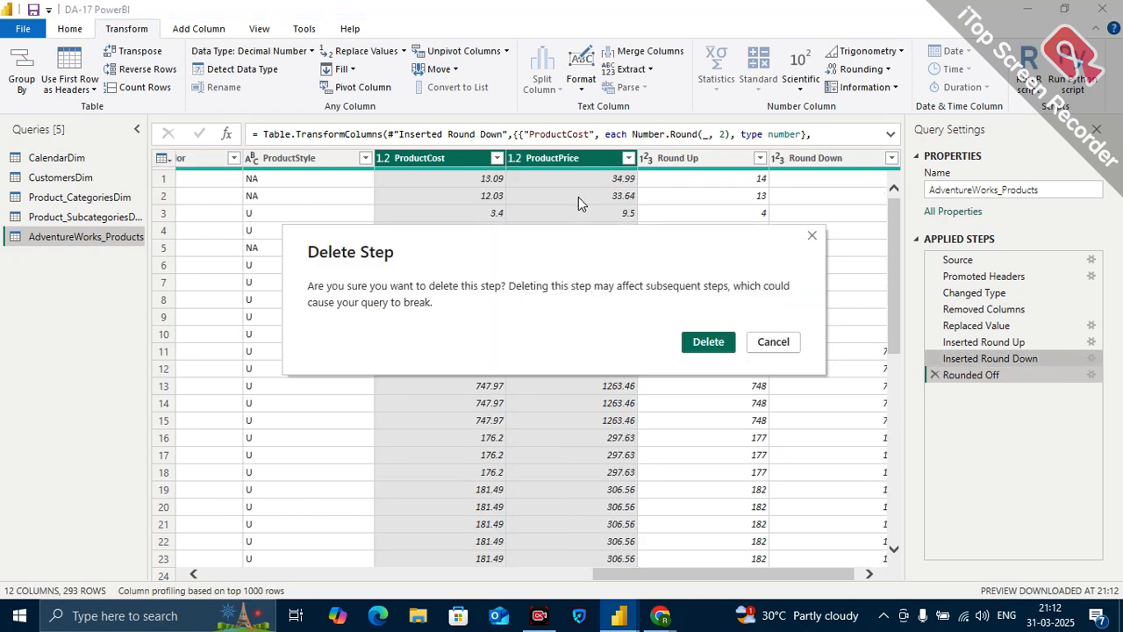
{"action": "left_click", "coordinate": [703, 342]}
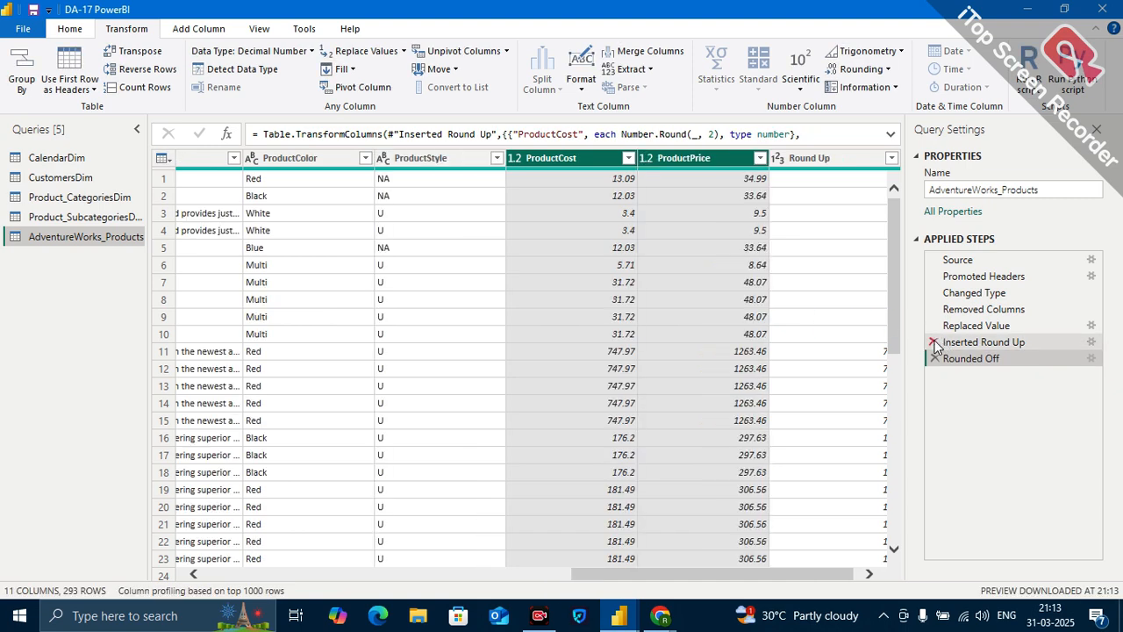
Delete the Inserted Round Up step from the AdventureWorks_Products query.
{"action": "left_click", "coordinate": [933, 342]}
{"action": "left_click", "coordinate": [705, 342]}
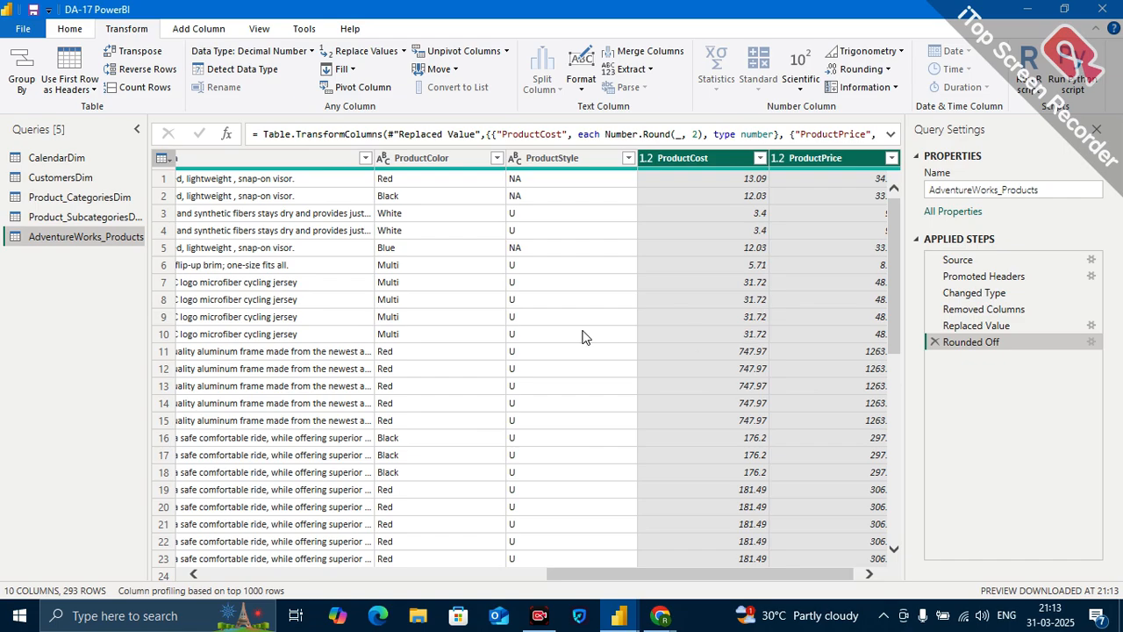
Look through the columns of the products table from ProductPrice back to ProductKey, ending on the ProductSKU column.
{"action": "scroll", "coordinate": [614, 367], "scroll_direction": "left", "scroll_amount": 5}
{"action": "scroll", "coordinate": [614, 367], "scroll_direction": "left", "scroll_amount": 2}
{"action": "scroll", "coordinate": [614, 366], "scroll_direction": "right", "scroll_amount": 6}
{"action": "scroll", "coordinate": [614, 367], "scroll_direction": "left", "scroll_amount": 2}
{"action": "scroll", "coordinate": [614, 367], "scroll_direction": "right", "scroll_amount": 5}
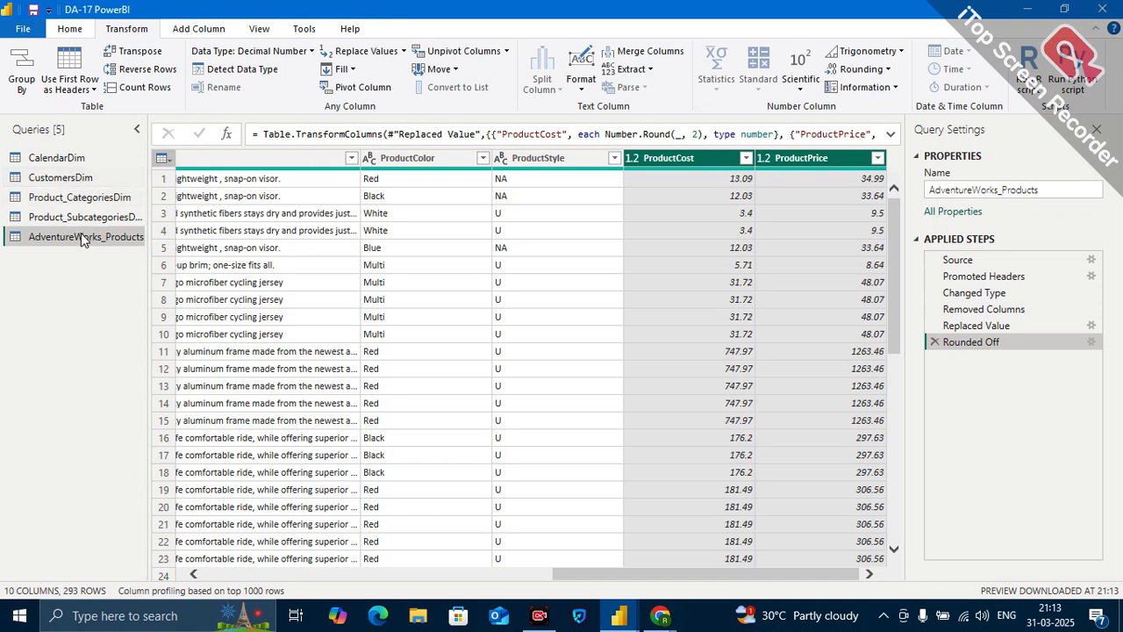
{"action": "scroll", "coordinate": [551, 305], "scroll_direction": "left", "scroll_amount": 2}
{"action": "scroll", "coordinate": [551, 304], "scroll_direction": "right", "scroll_amount": 1}
{"action": "scroll", "coordinate": [409, 336], "scroll_direction": "left", "scroll_amount": 5}
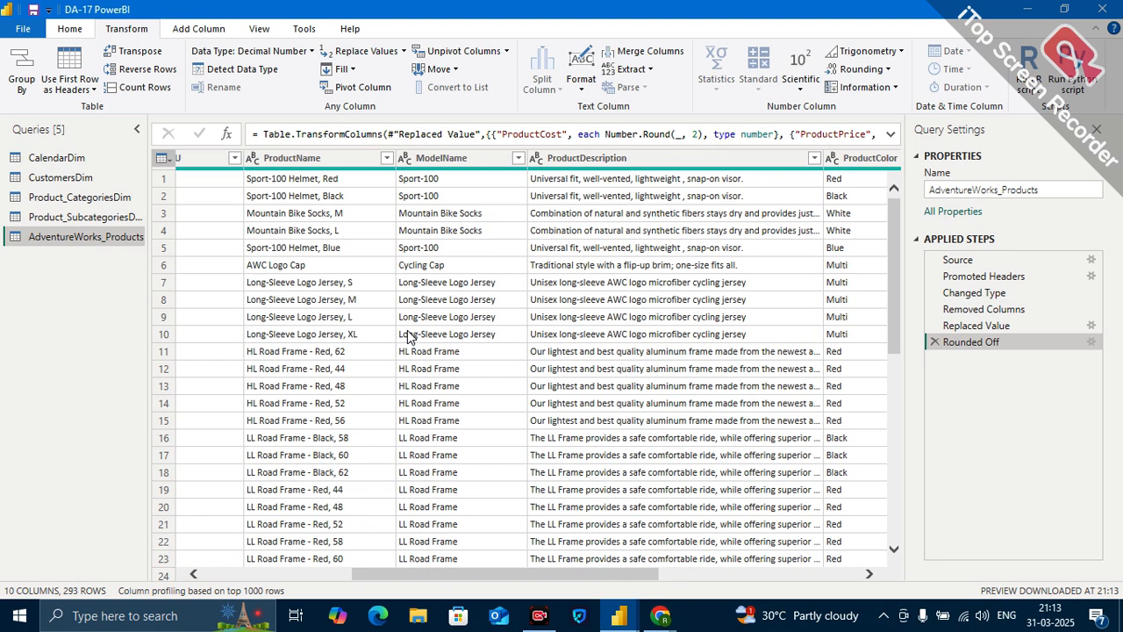
{"action": "scroll", "coordinate": [410, 336], "scroll_direction": "left", "scroll_amount": 3}
{"action": "scroll", "coordinate": [317, 249], "scroll_direction": "left", "scroll_amount": 1}
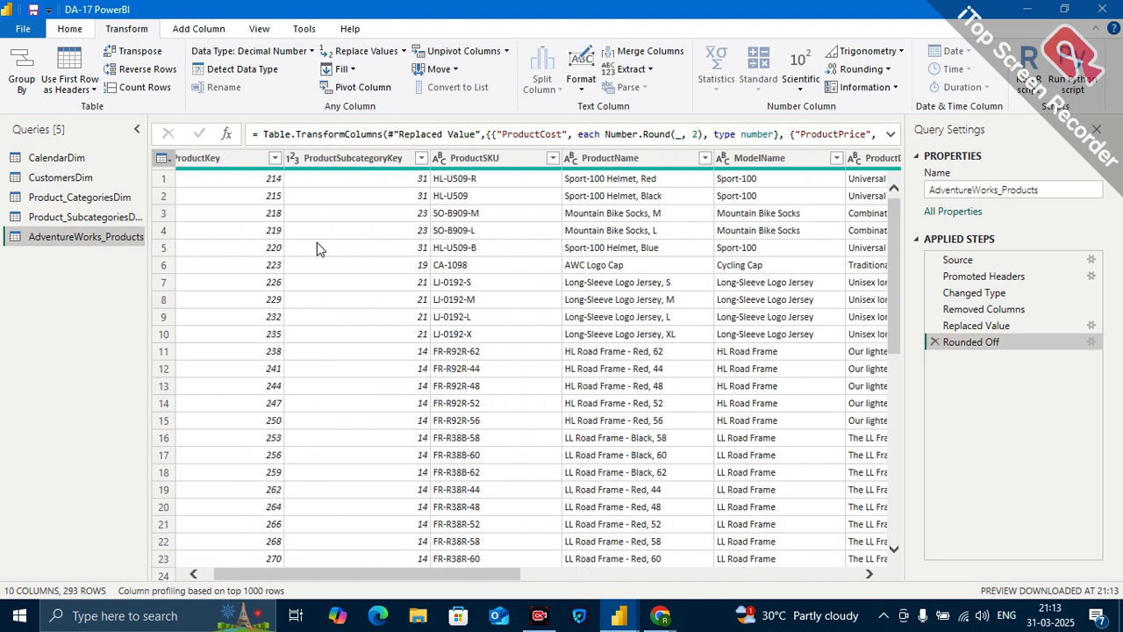
{"action": "left_click", "coordinate": [478, 160]}
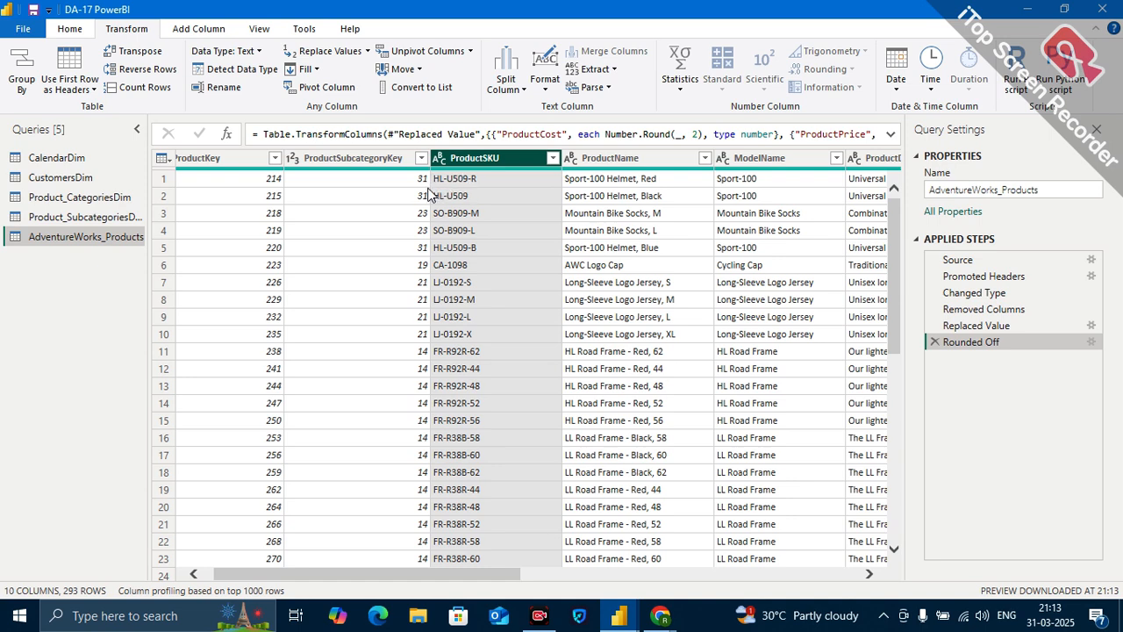
Launch Excel with a blank workbook and copy the first-row ProductSKU value HL-U509-R from Power Query.
{"action": "left_click", "coordinate": [145, 622]}
{"action": "type", "text": "xc"}
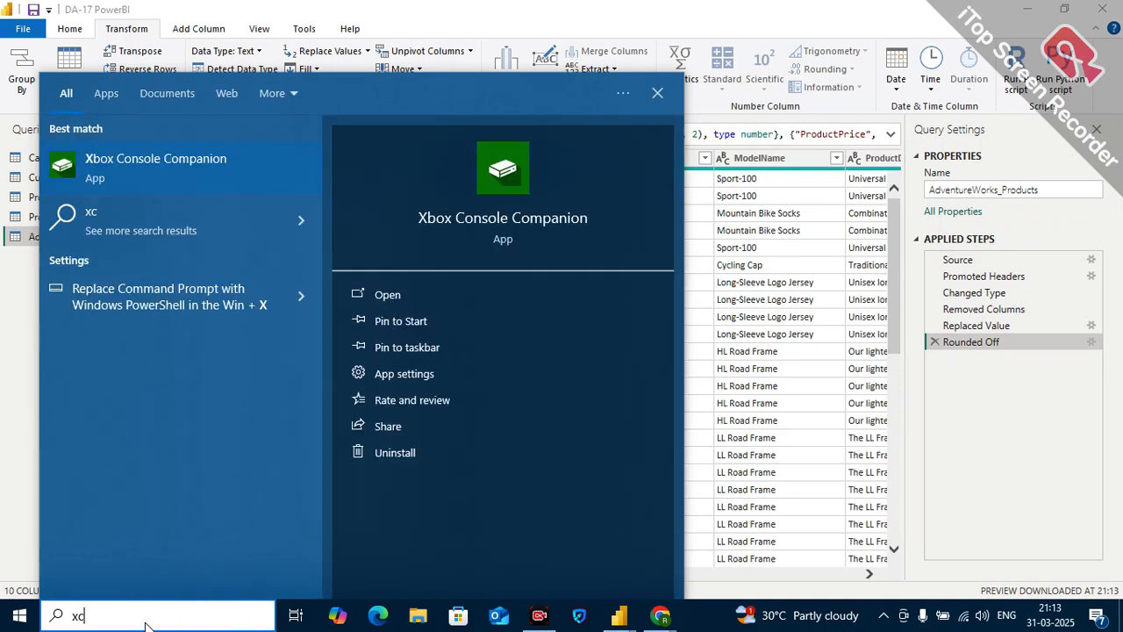
{"action": "left_click", "coordinate": [185, 170]}
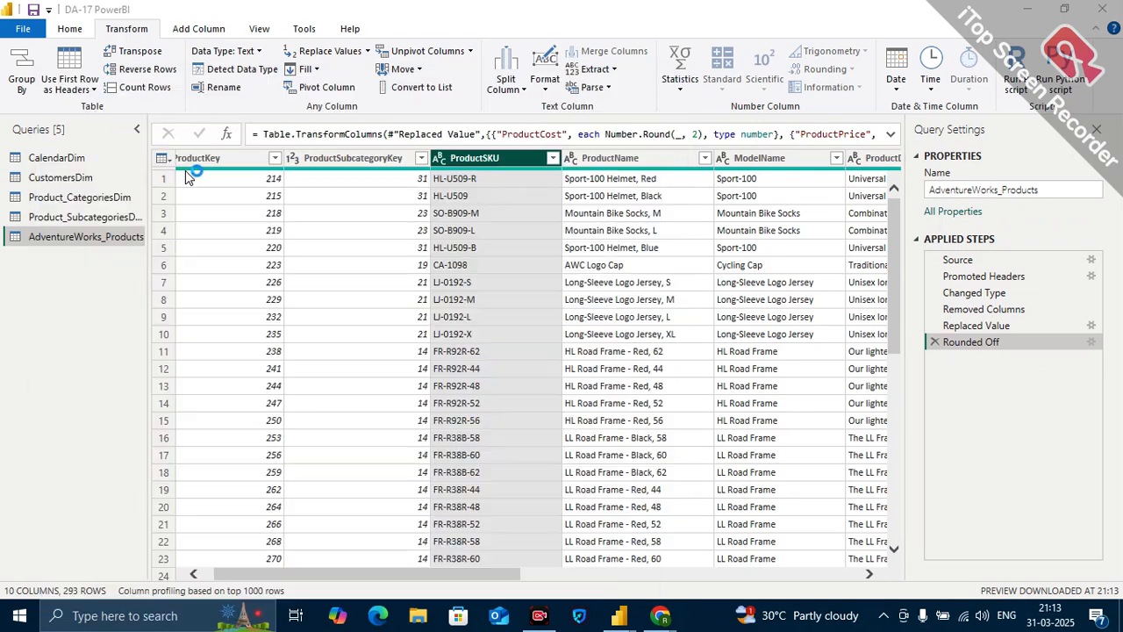
{"action": "left_click", "coordinate": [471, 178]}
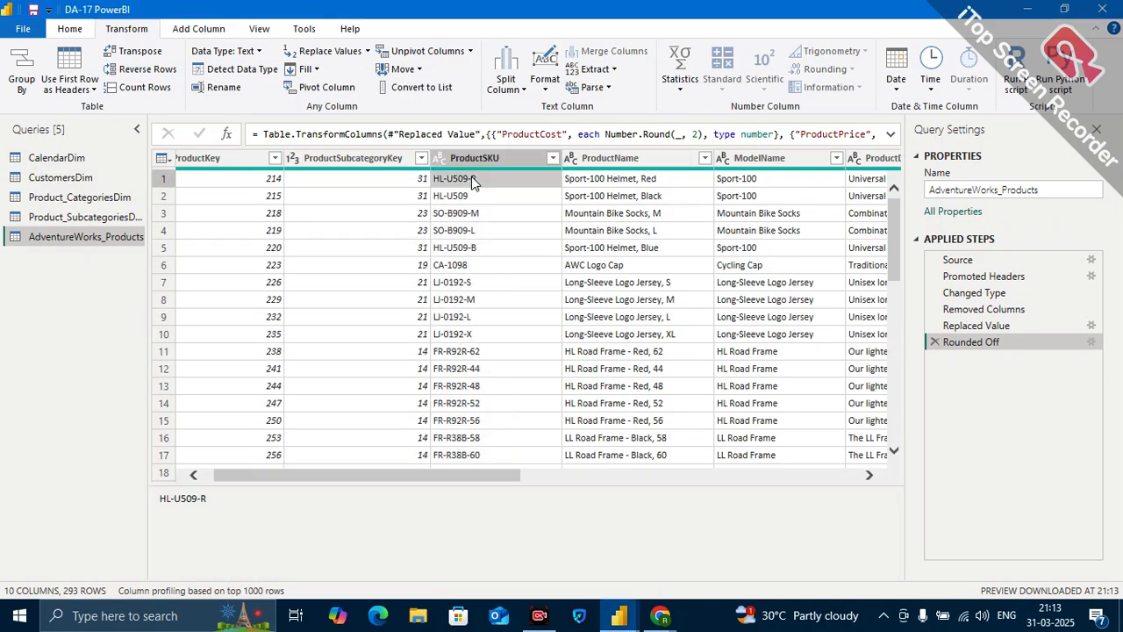
{"action": "left_click_drag", "start_coordinate": [201, 501], "coordinate": [105, 514]}
{"action": "key", "text": "ctrl+c"}
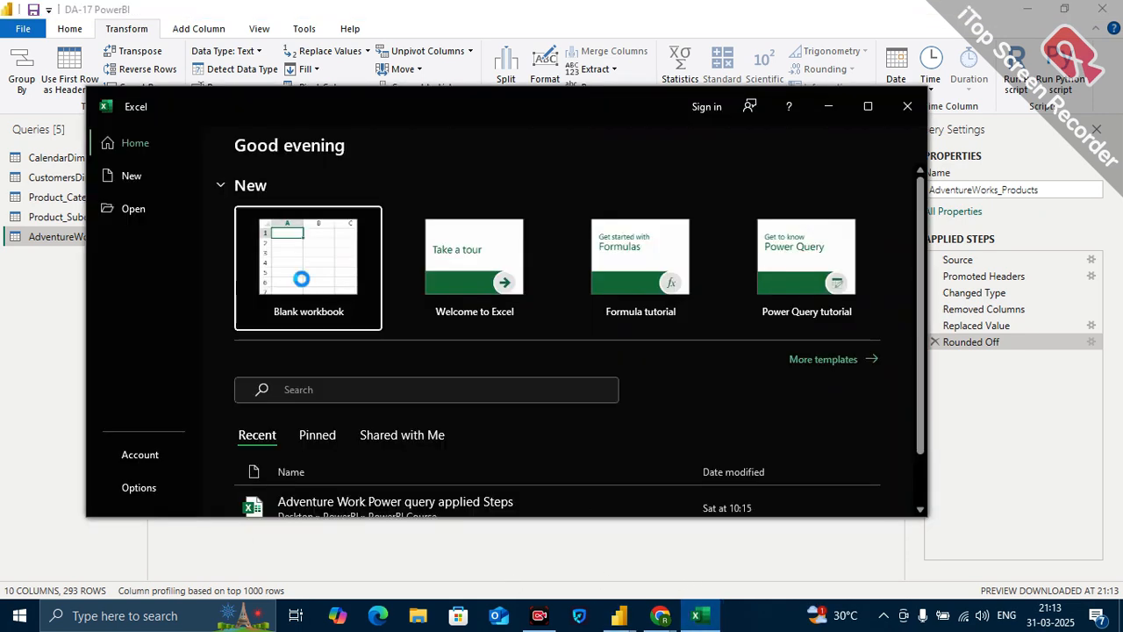
{"action": "left_click", "coordinate": [301, 279]}
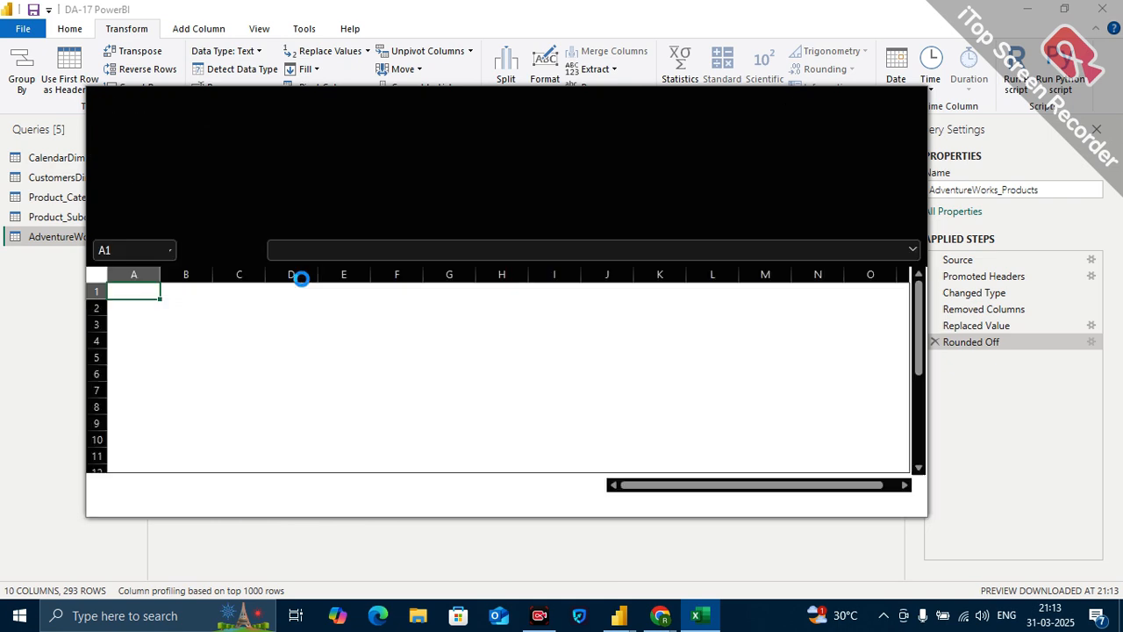
{"action": "left_click", "coordinate": [862, 115]}
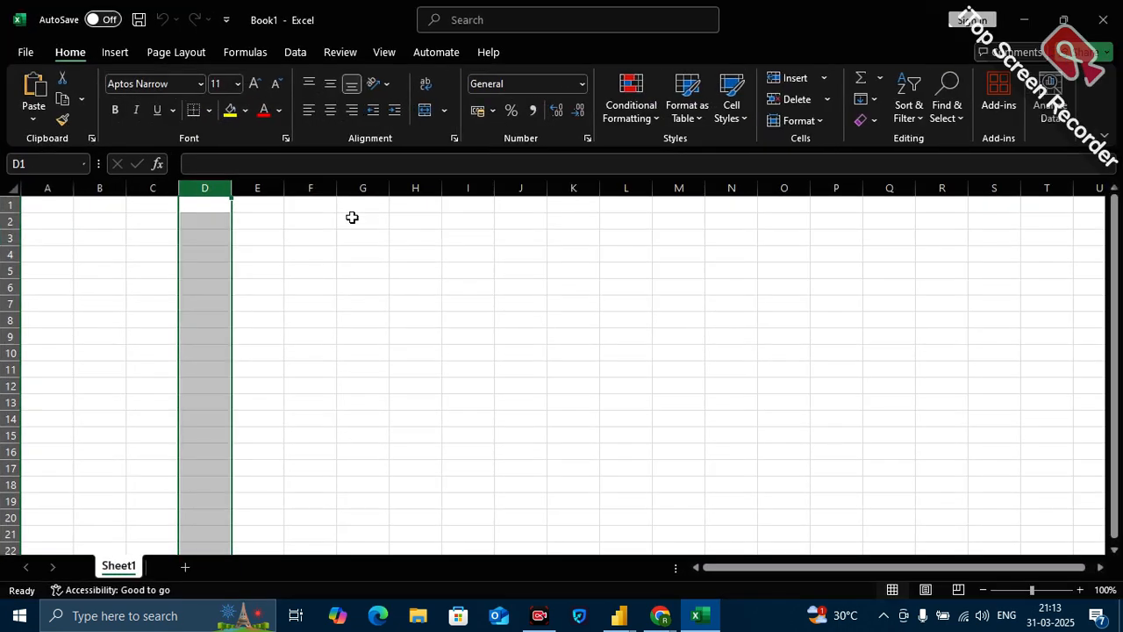
Paste HL-U509-R into cell E3 of the Excel sheet and widen column E to fit it.
{"action": "left_click", "coordinate": [252, 233]}
{"action": "key", "text": "ctrl+v"}
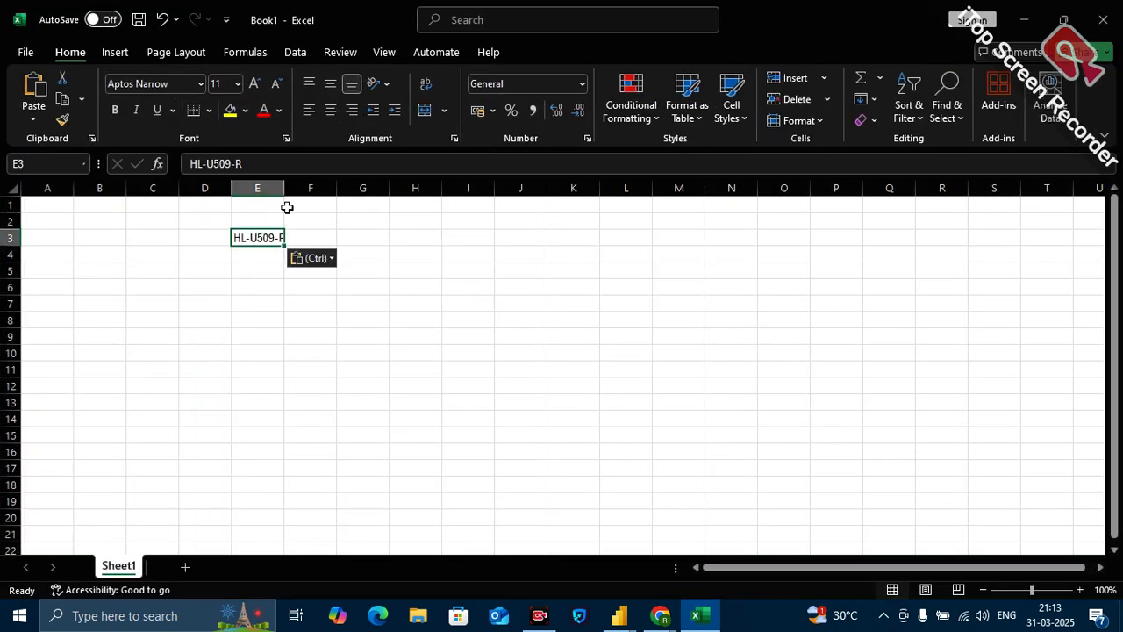
{"action": "left_click_drag", "start_coordinate": [283, 189], "coordinate": [360, 189]}
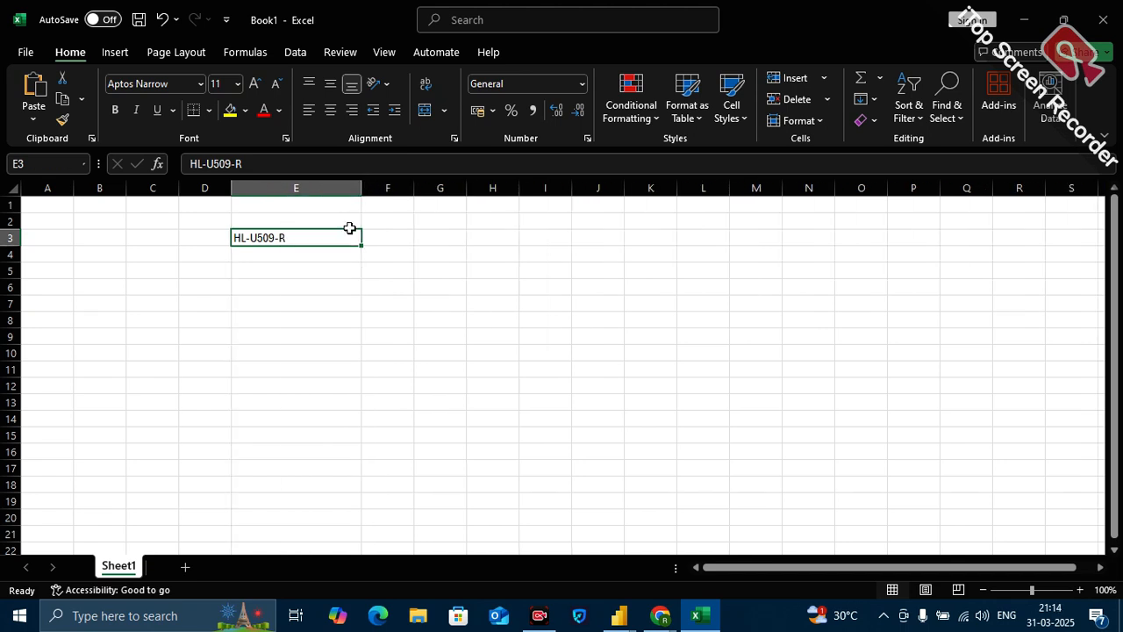
Paste the same SKU into cell F3 and shorten it to HL-U509 by removing the "-R" suffix.
{"action": "left_click", "coordinate": [390, 236]}
{"action": "left_click", "coordinate": [290, 238]}
{"action": "left_click", "coordinate": [395, 234]}
{"action": "key", "text": "ctrl+v"}
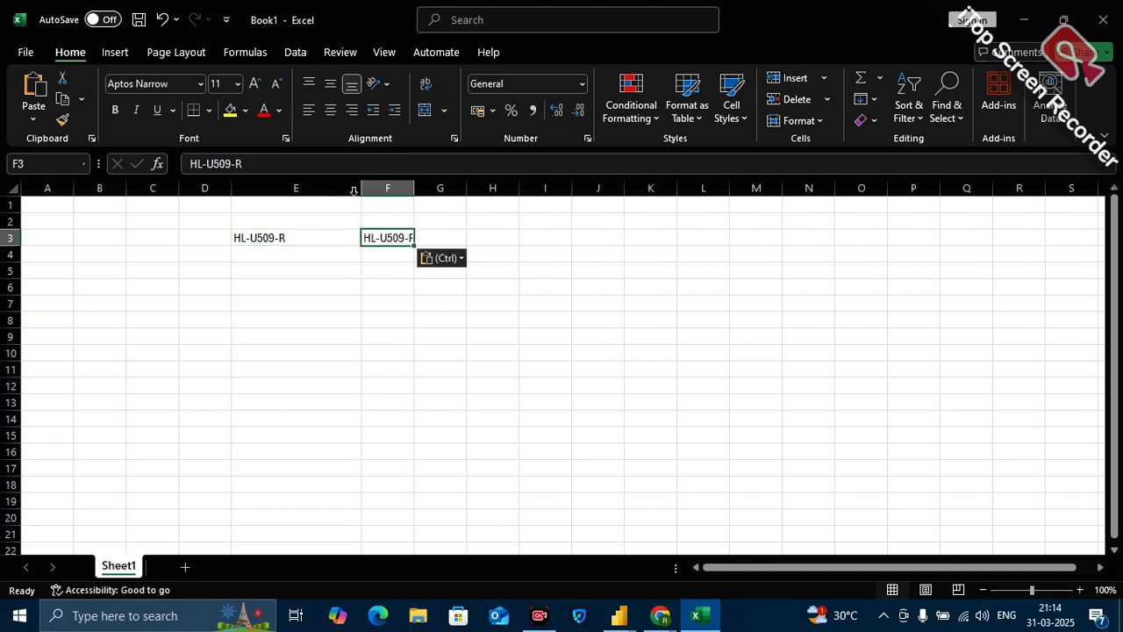
{"action": "left_click", "coordinate": [314, 166]}
{"action": "key", "text": "BackSpace"}
{"action": "key", "text": "BackSpace"}
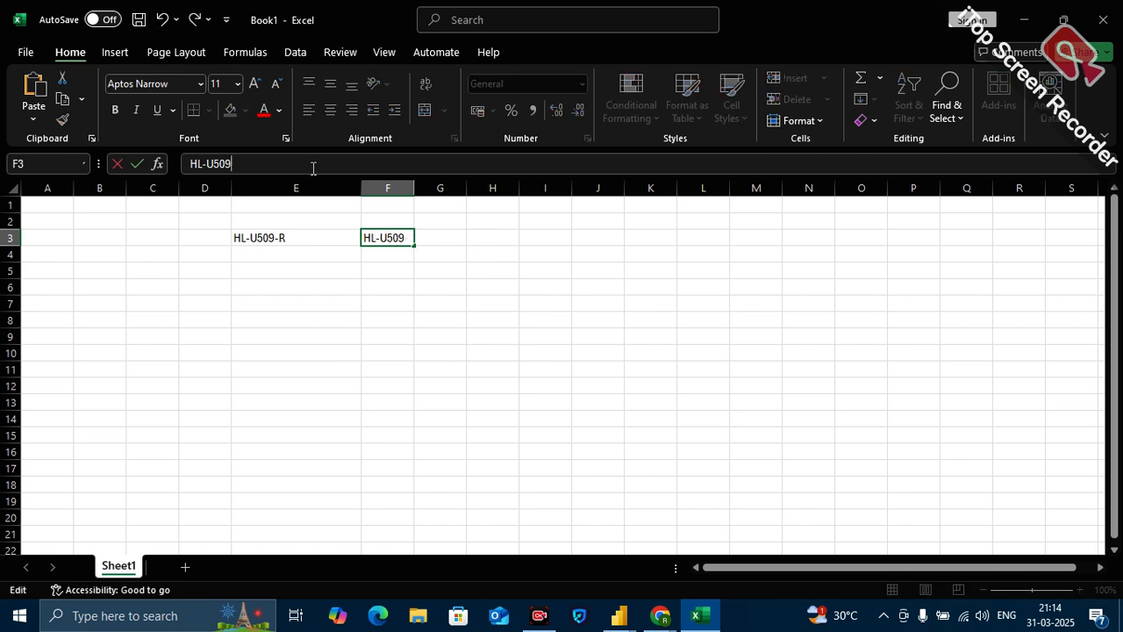
{"action": "left_click", "coordinate": [447, 327]}
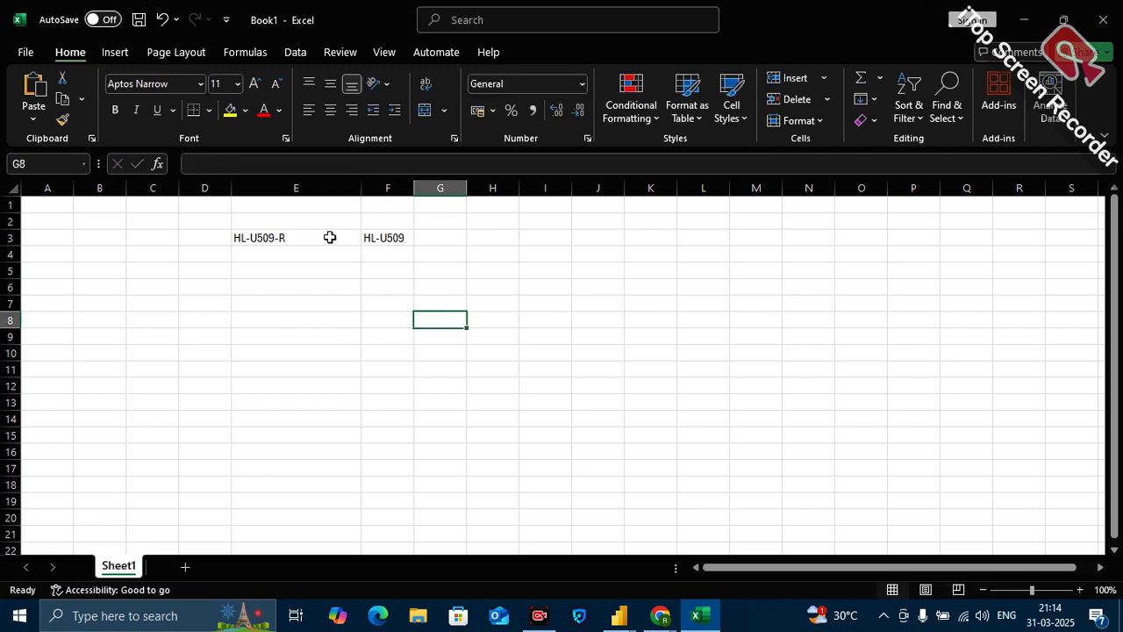
{"action": "left_click", "coordinate": [402, 238]}
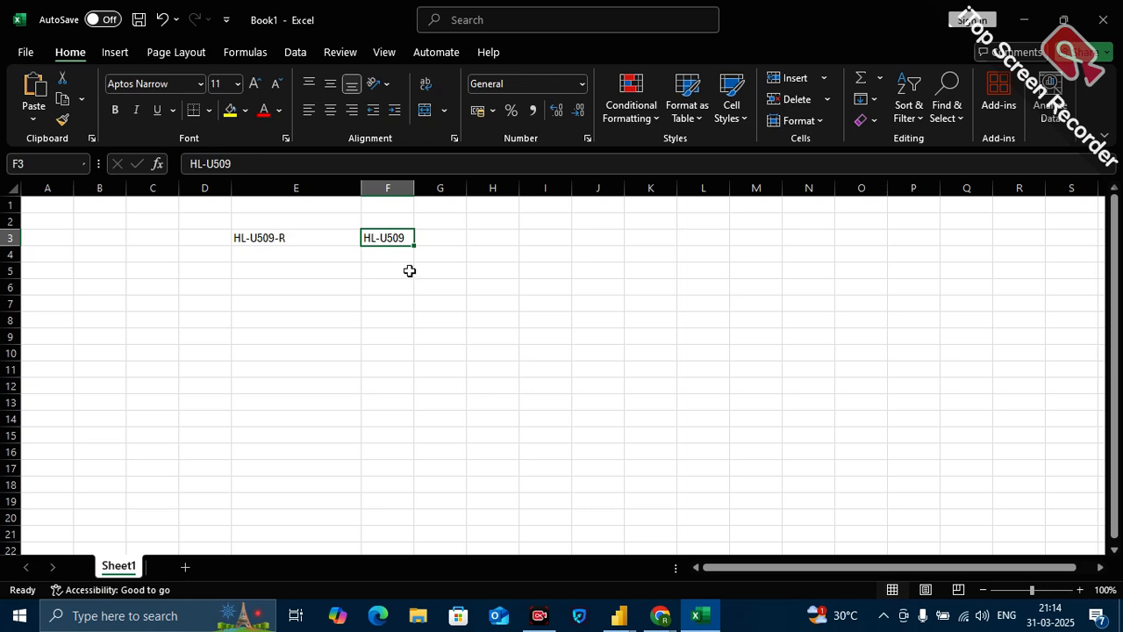
Switch back to Power Query and inspect the second-row ProductSKU value.
{"action": "mouse_move", "coordinate": [701, 628]}
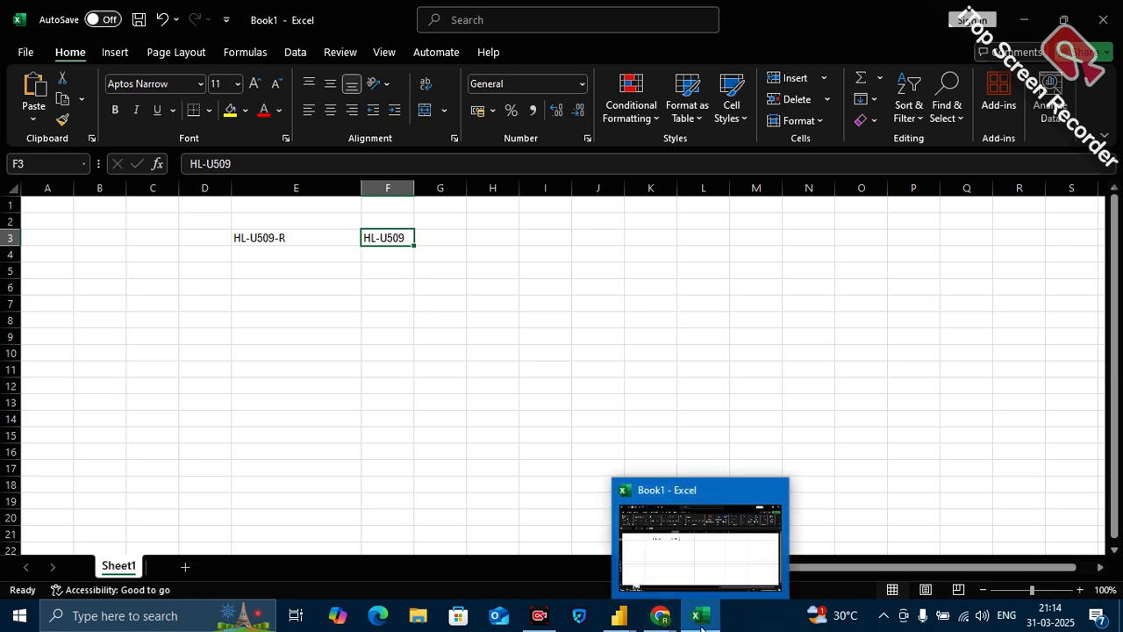
{"action": "mouse_move", "coordinate": [619, 615]}
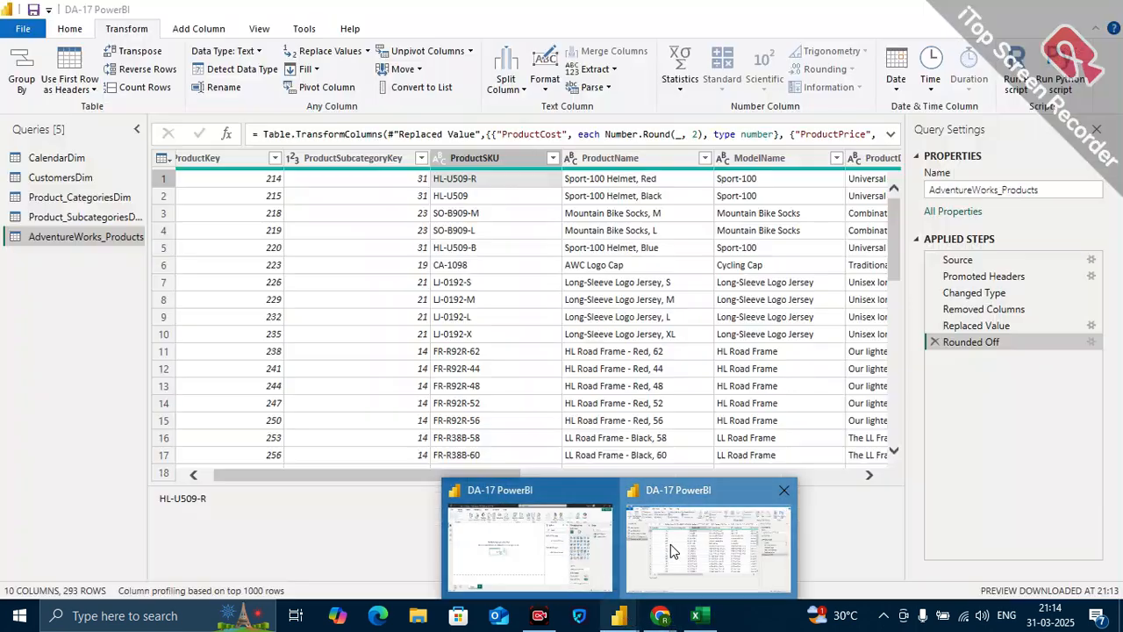
{"action": "left_click", "coordinate": [671, 544]}
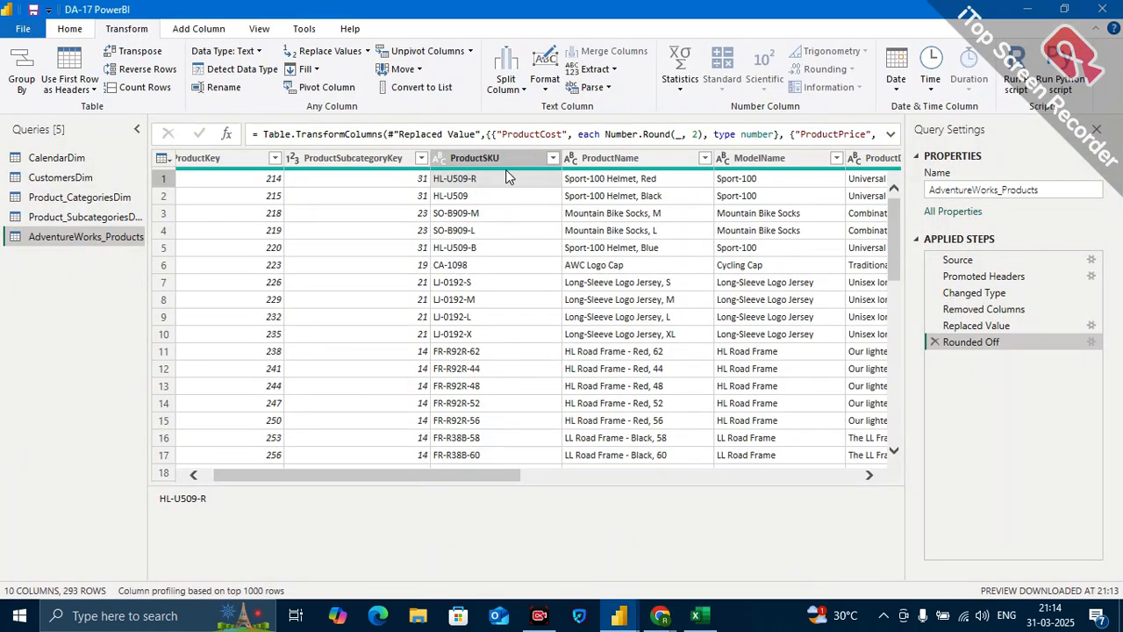
{"action": "left_click", "coordinate": [465, 199]}
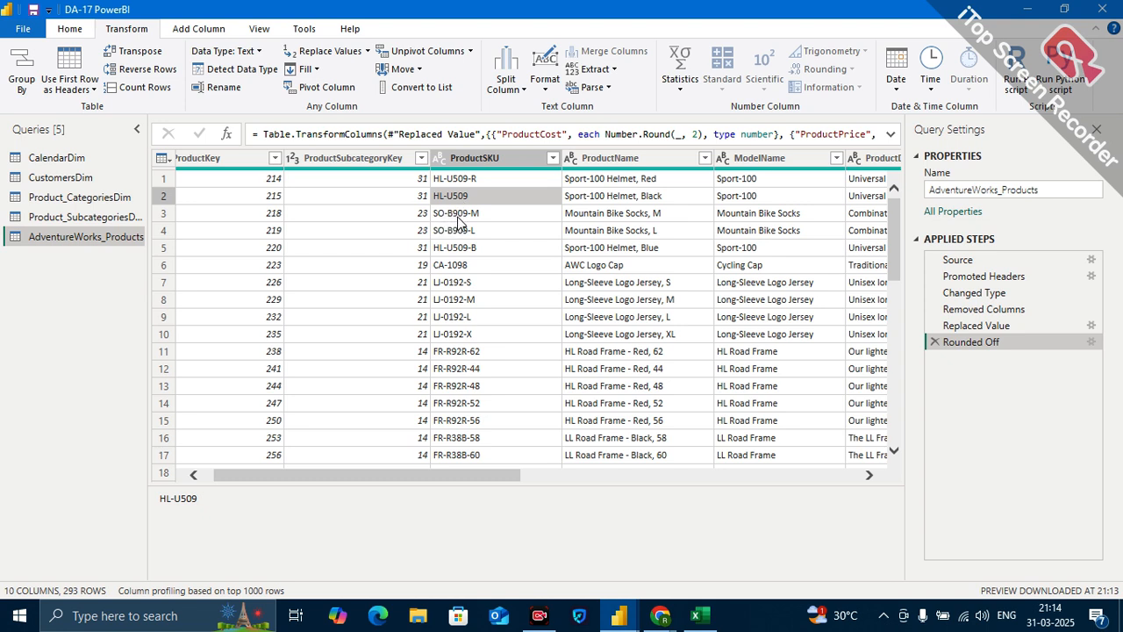
Replace the ProductSKU values in place with the text before the "-" delimiter.
{"action": "left_click", "coordinate": [486, 153]}
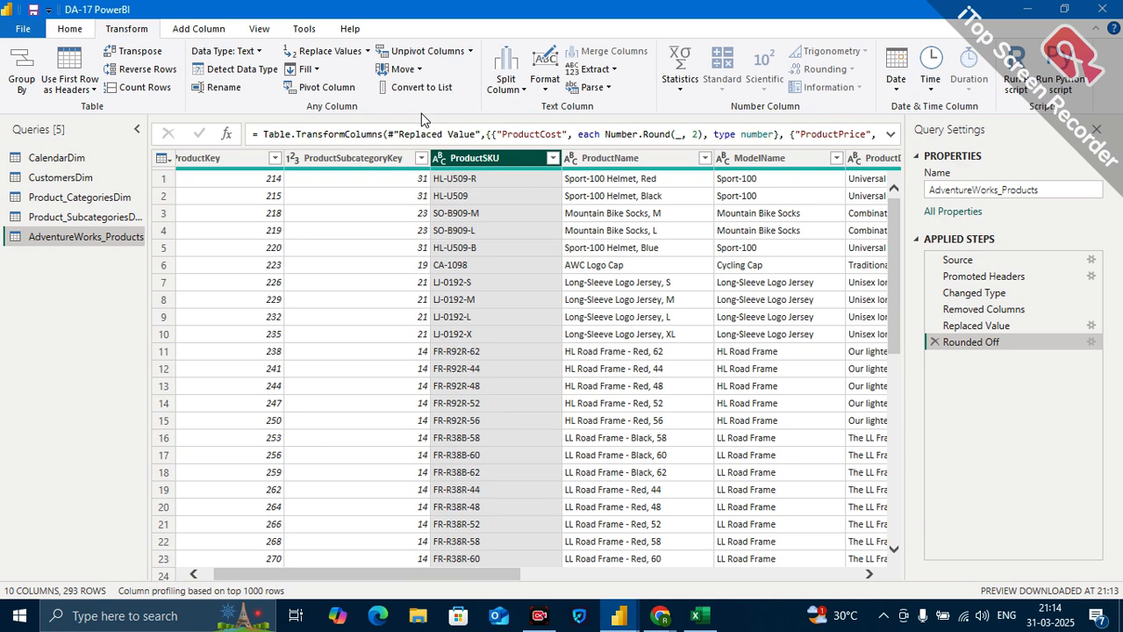
{"action": "left_click", "coordinate": [197, 29]}
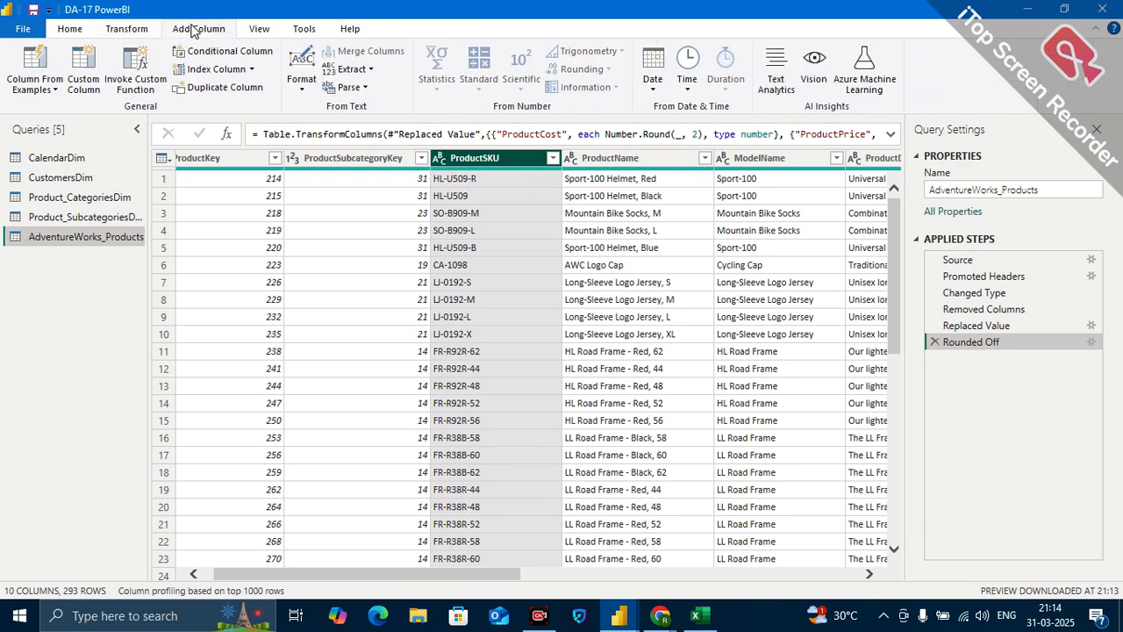
{"action": "left_click", "coordinate": [132, 30]}
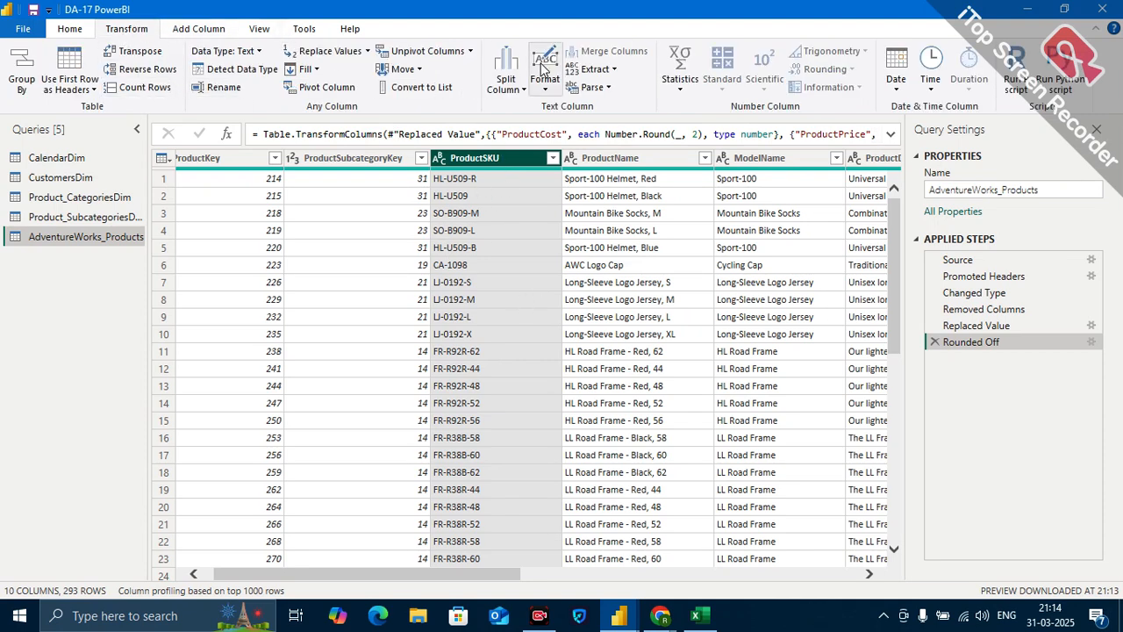
{"action": "left_click", "coordinate": [612, 70]}
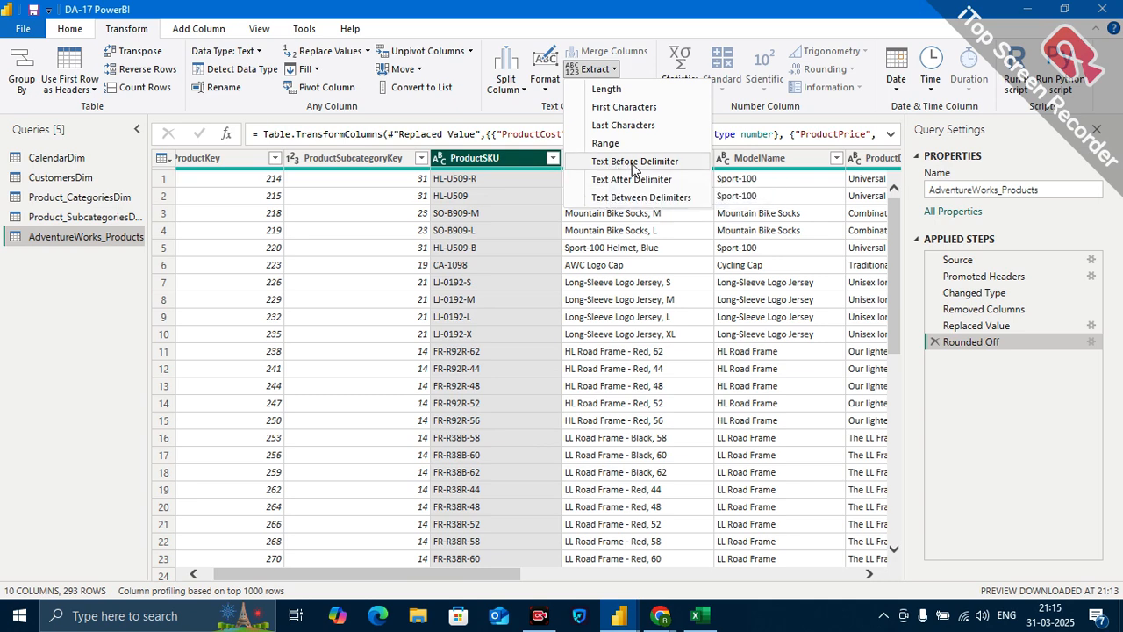
{"action": "left_click", "coordinate": [634, 164]}
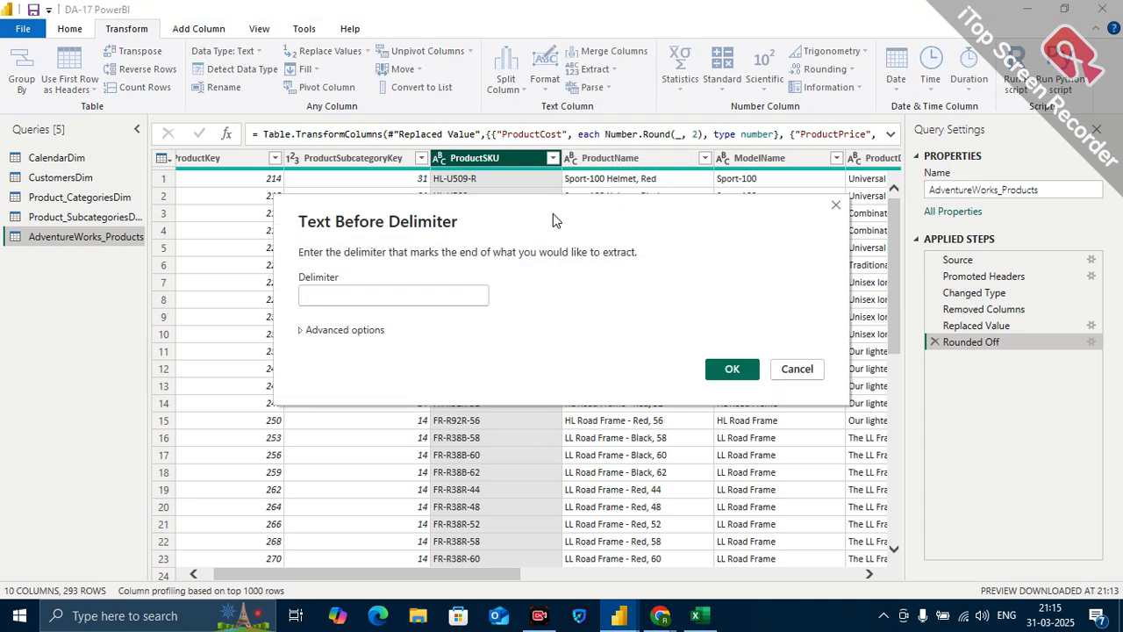
{"action": "left_click_drag", "start_coordinate": [552, 213], "coordinate": [696, 270]}
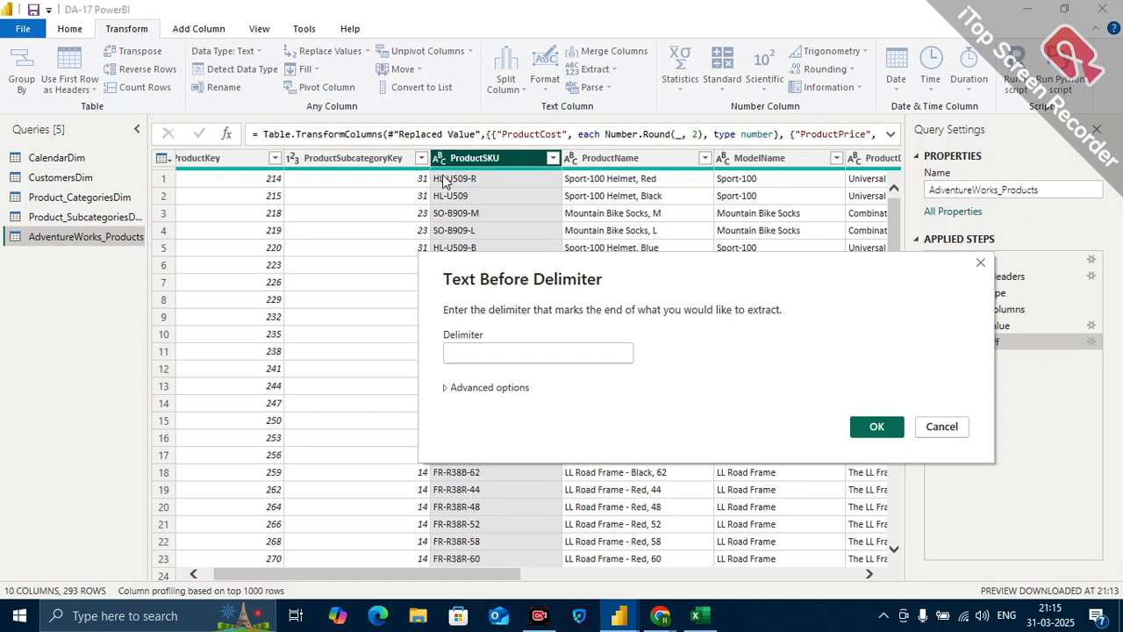
{"action": "left_click", "coordinate": [477, 352]}
{"action": "type", "text": "-"}
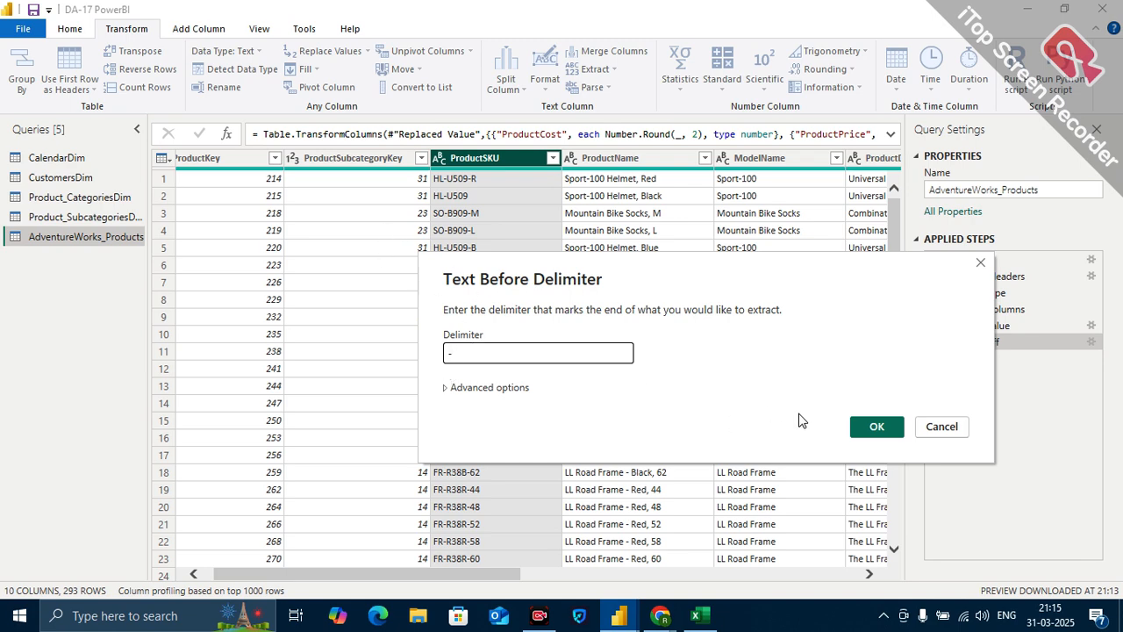
{"action": "left_click", "coordinate": [876, 426]}
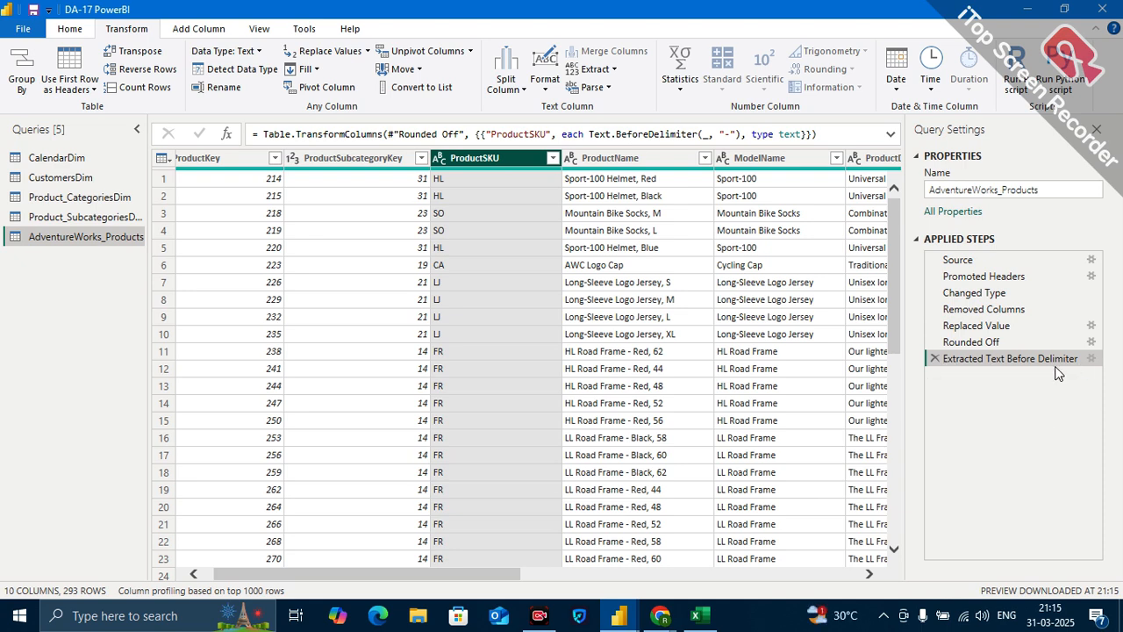
Edit the Extracted Text Before Delimiter step to skip 1 delimiter from the start of the input, and check the ProductSKU values.
{"action": "left_click", "coordinate": [1092, 359]}
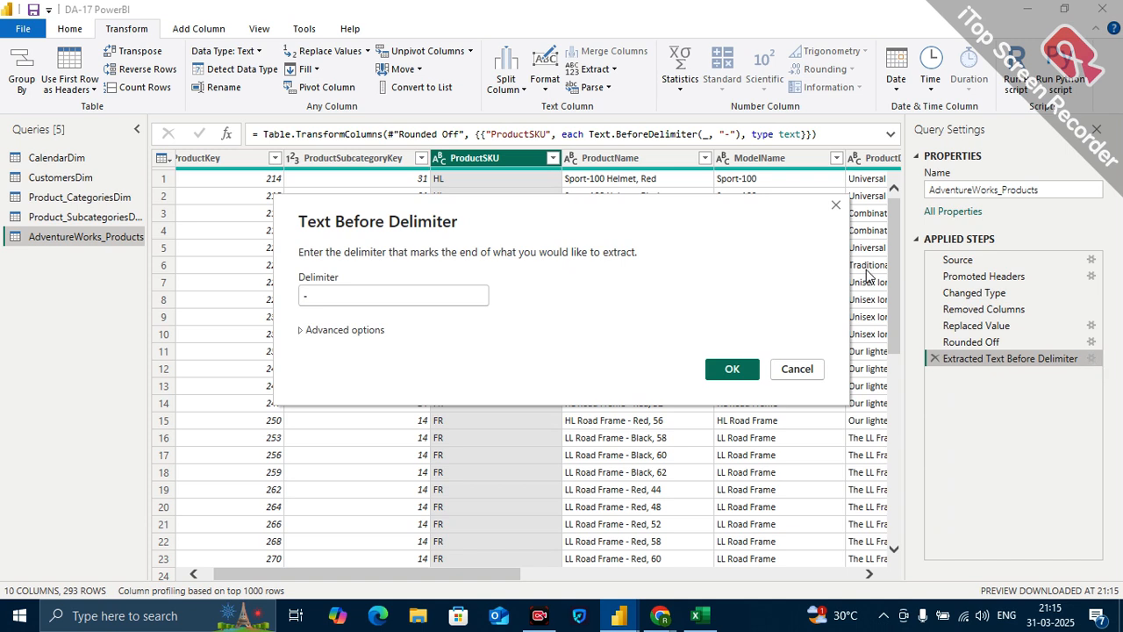
{"action": "left_click", "coordinate": [301, 336]}
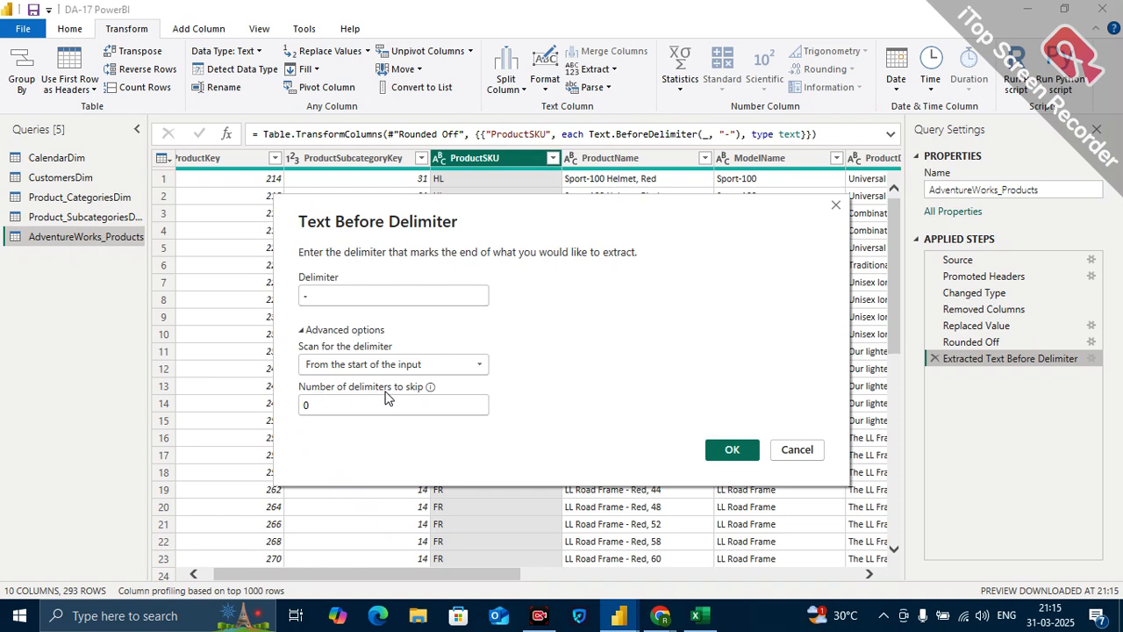
{"action": "left_click", "coordinate": [340, 404]}
{"action": "key", "text": "BackSpace"}
{"action": "type", "text": "1"}
{"action": "left_click_drag", "start_coordinate": [516, 235], "coordinate": [526, 306]}
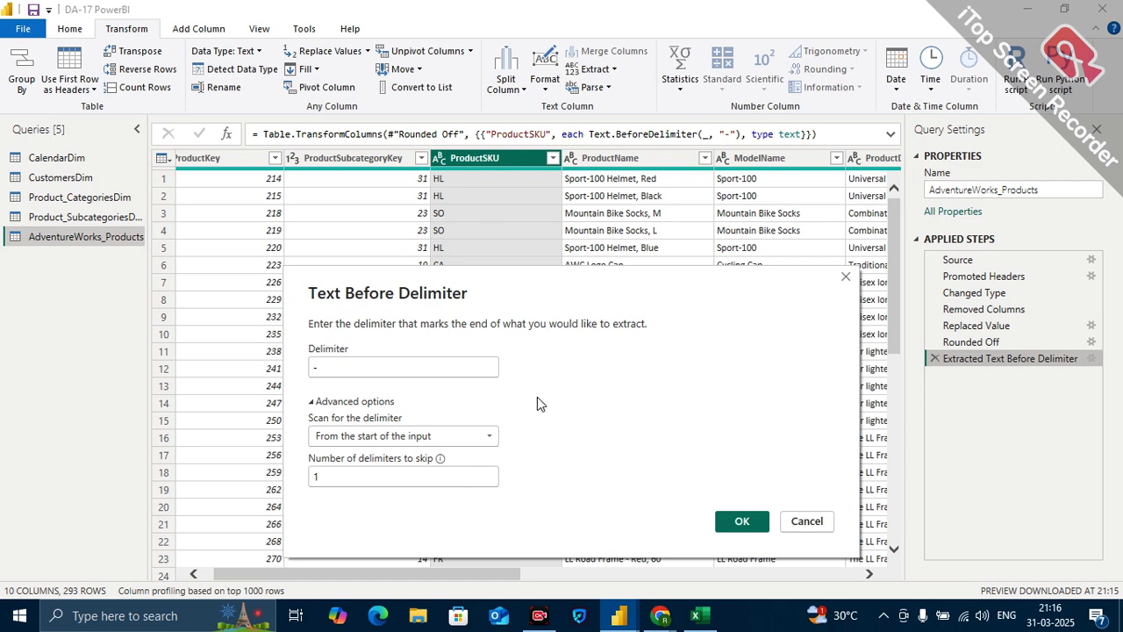
{"action": "left_click", "coordinate": [741, 521]}
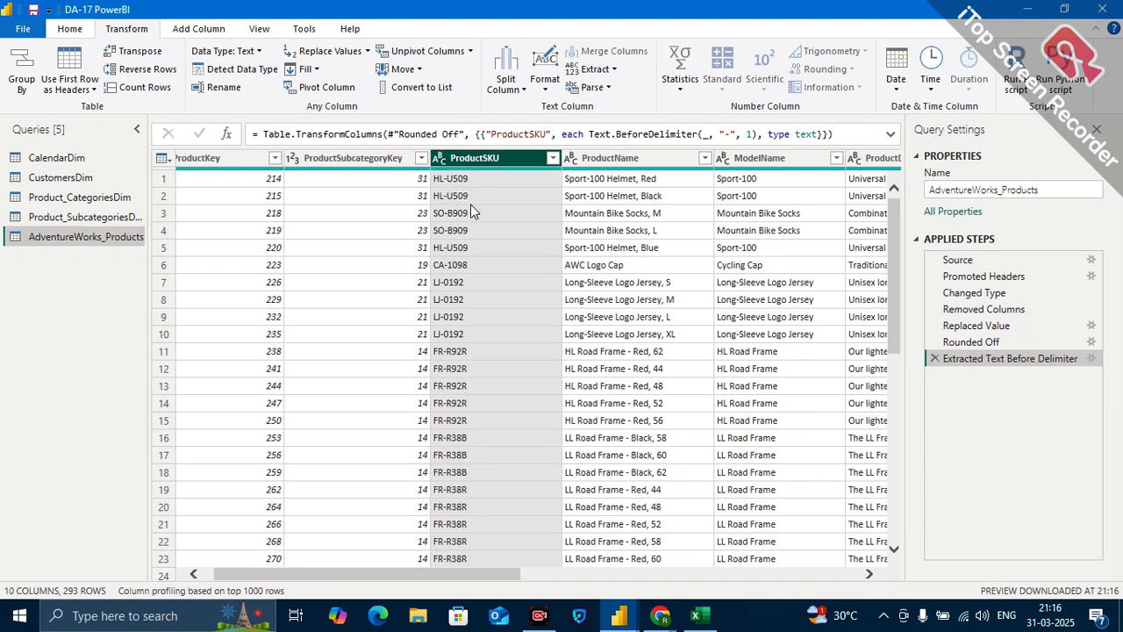
{"action": "left_click", "coordinate": [464, 254]}
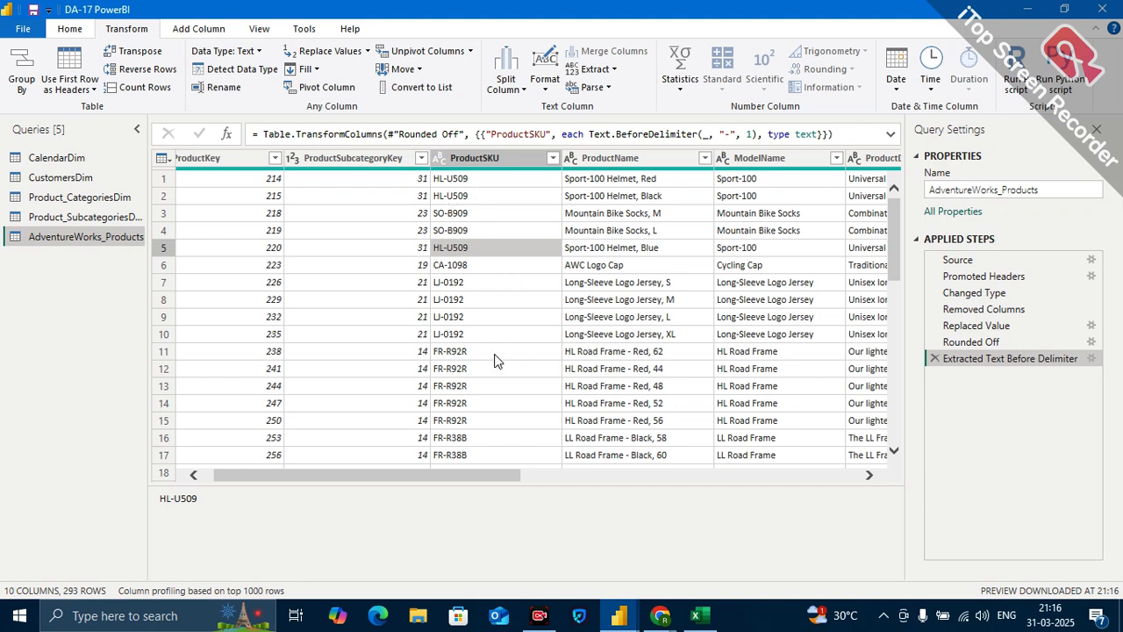
{"action": "scroll", "coordinate": [495, 374], "scroll_direction": "left", "scroll_amount": 1}
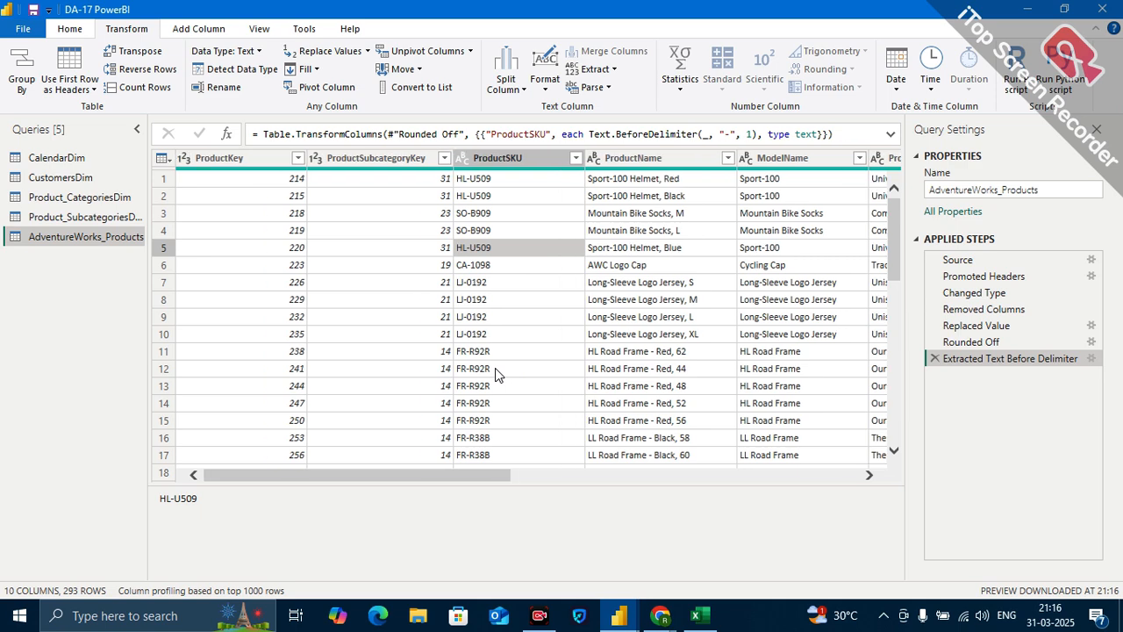
{"action": "scroll", "coordinate": [495, 368], "scroll_direction": "right", "scroll_amount": 3}
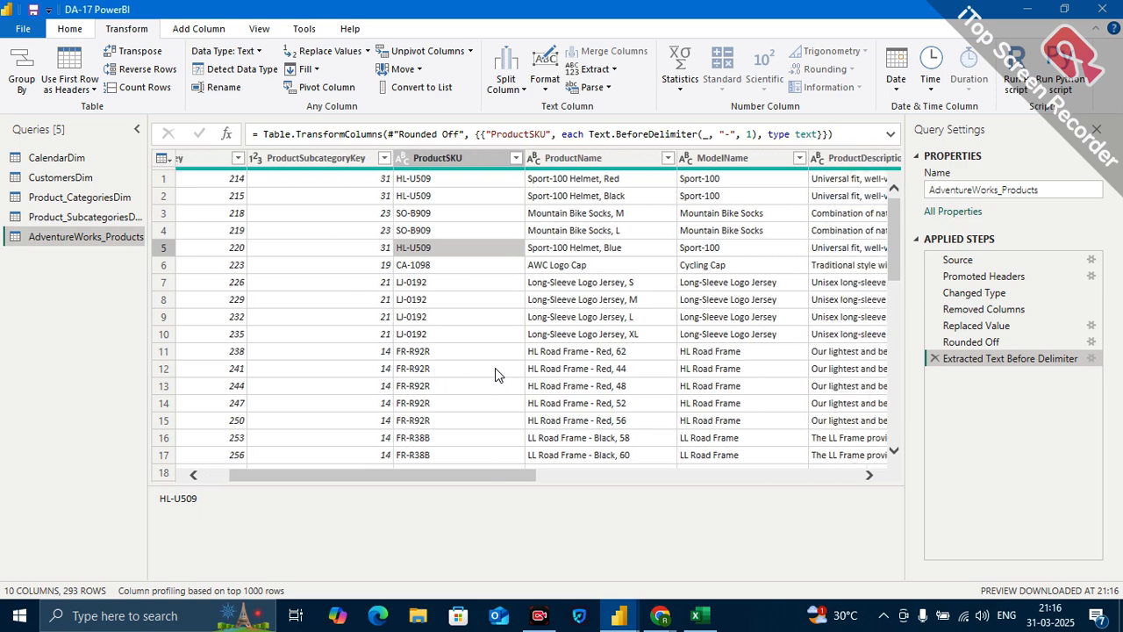
Delete the Extracted Text Before Delimiter step from the products query and select the ProductSKU column.
{"action": "left_click", "coordinate": [935, 359]}
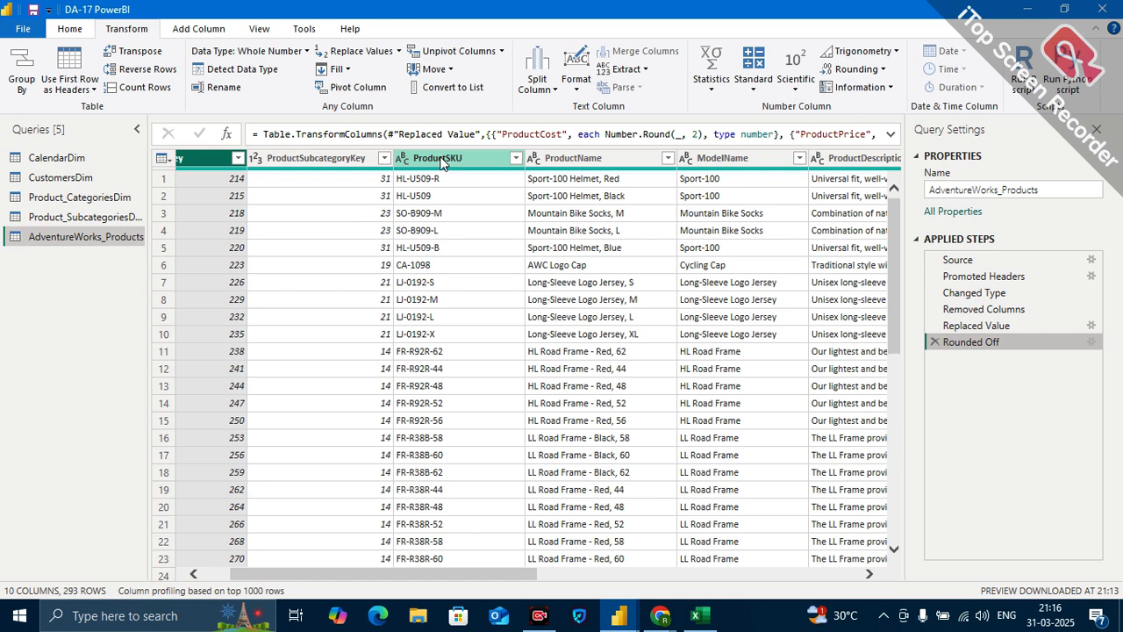
{"action": "left_click", "coordinate": [442, 163]}
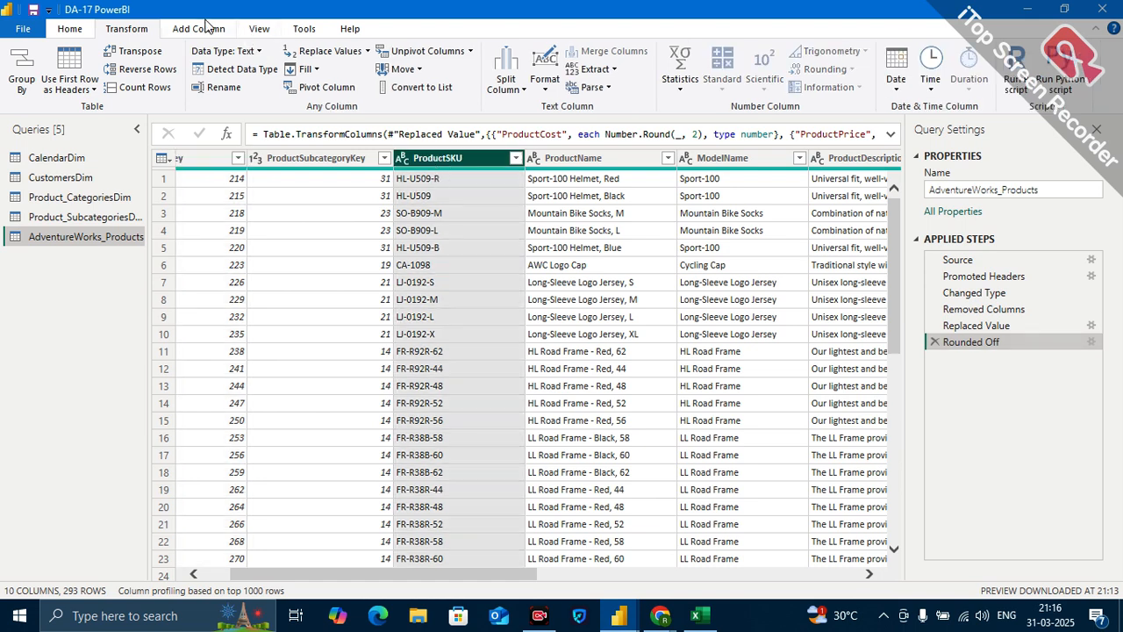
{"action": "left_click", "coordinate": [206, 27]}
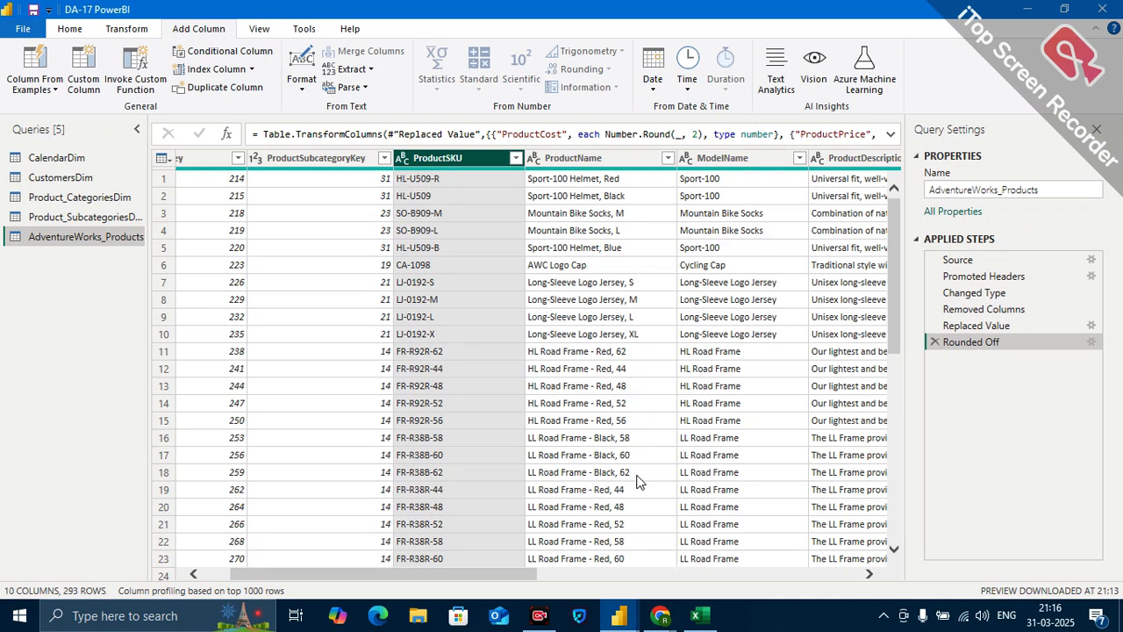
Switch to Excel and compare the full SKU in cell E3 with the shortened SKU in F3.
{"action": "left_click", "coordinate": [700, 620]}
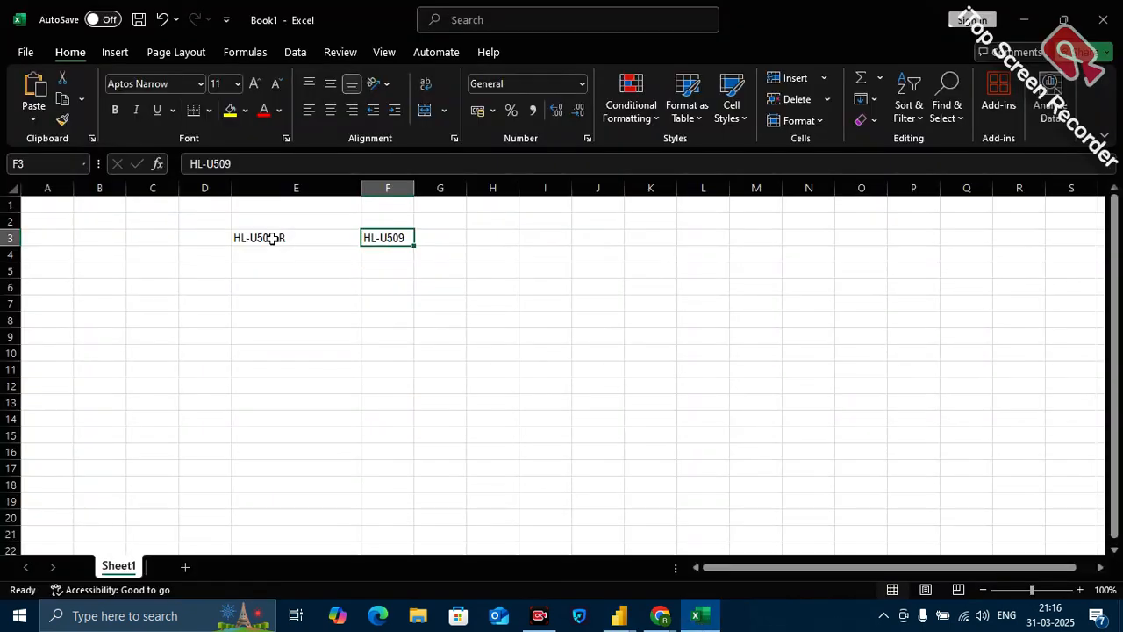
{"action": "left_click", "coordinate": [272, 238]}
{"action": "left_click", "coordinate": [371, 236]}
{"action": "left_click", "coordinate": [253, 252]}
{"action": "left_click", "coordinate": [252, 237]}
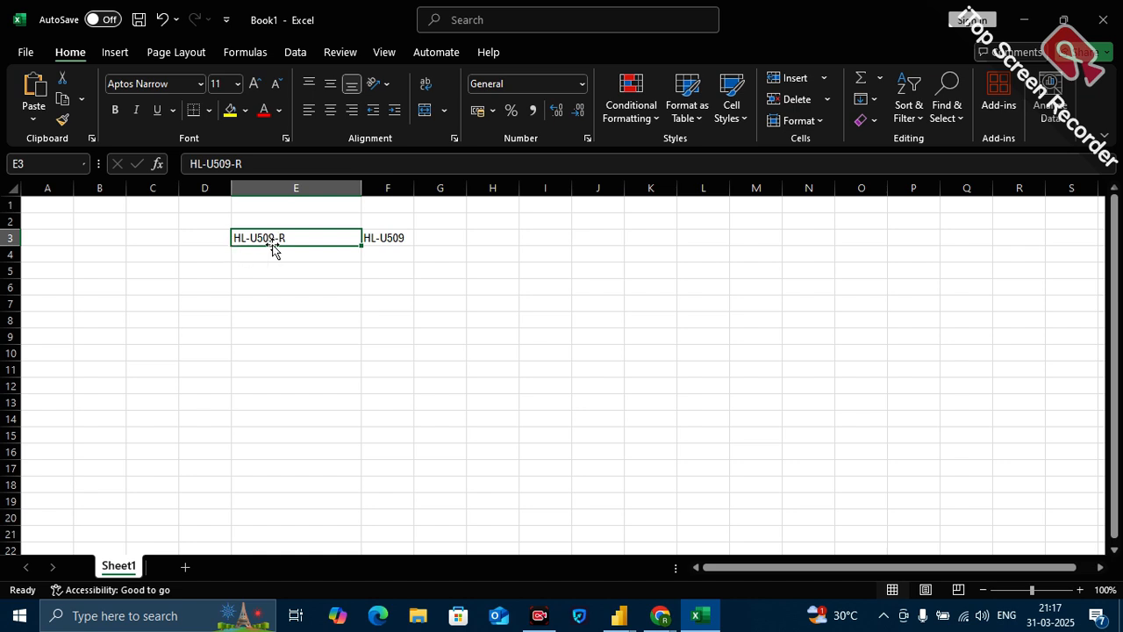
{"action": "left_click", "coordinate": [384, 236]}
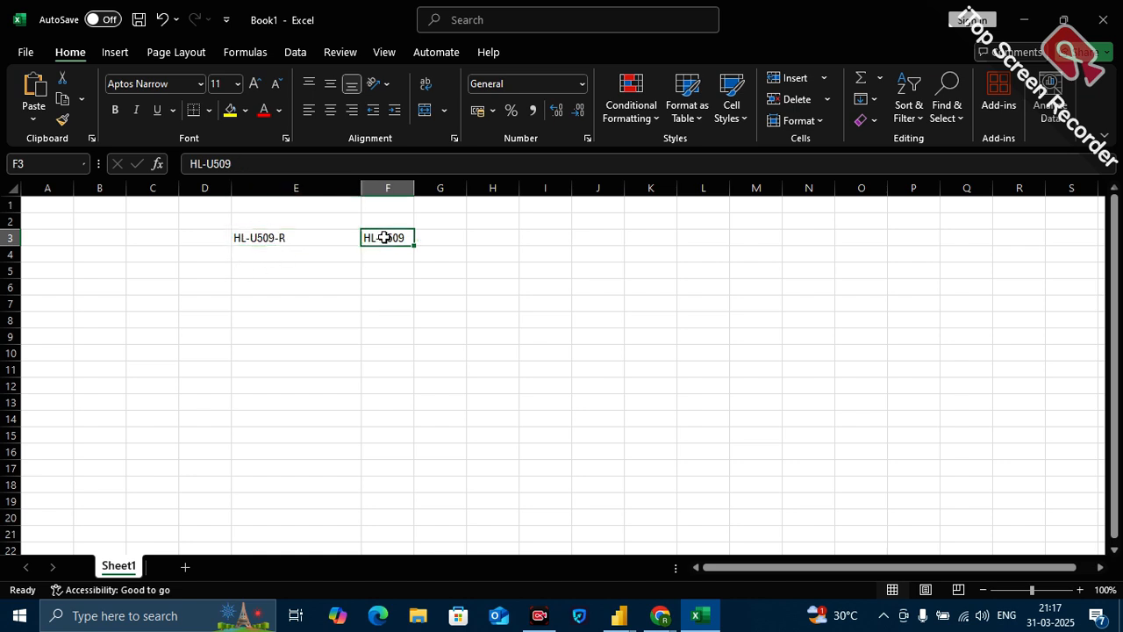
{"action": "left_click", "coordinate": [249, 239]}
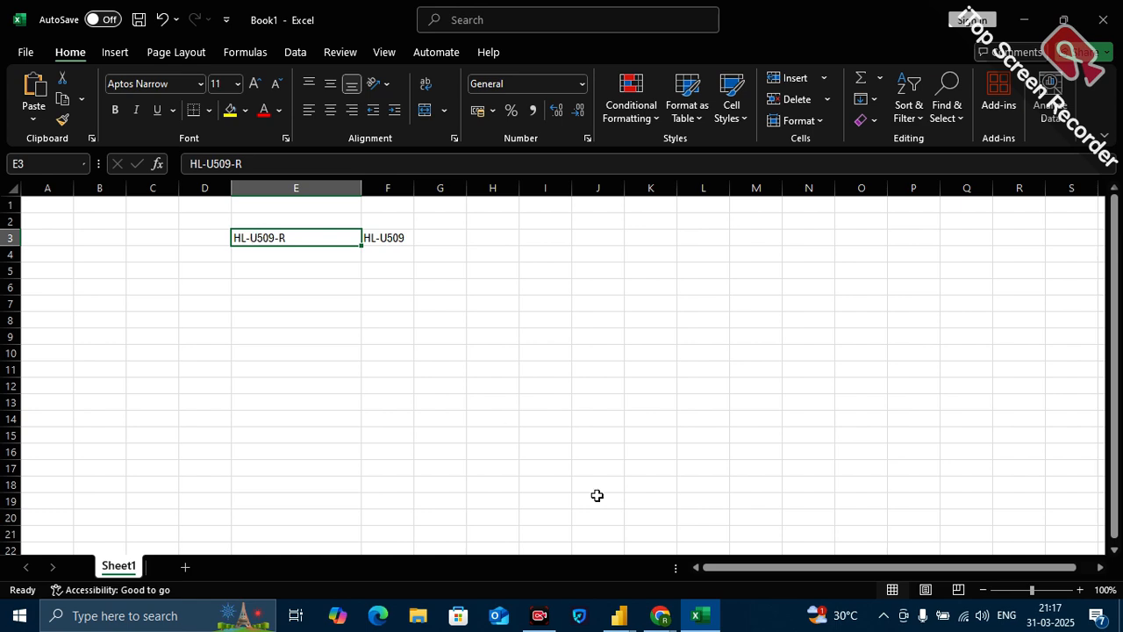
Switch back to Power Query and add a column extracting ProductSKU text before the "-" delimiter, skipping 1 delimiter from the start of the input.
{"action": "left_click", "coordinate": [695, 615]}
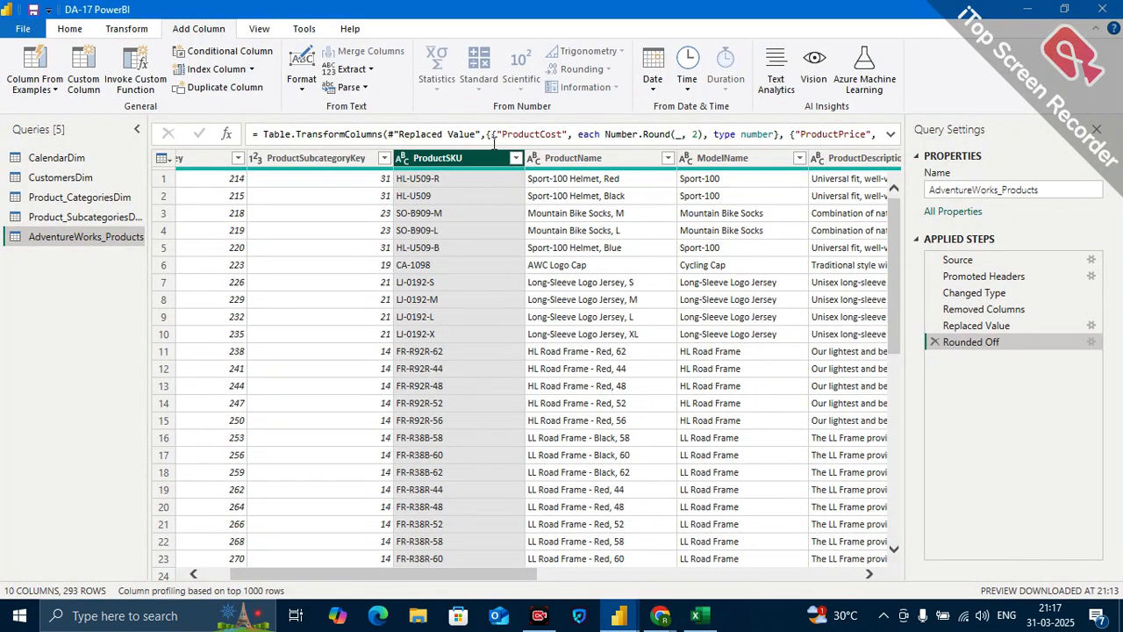
{"action": "left_click", "coordinate": [367, 69]}
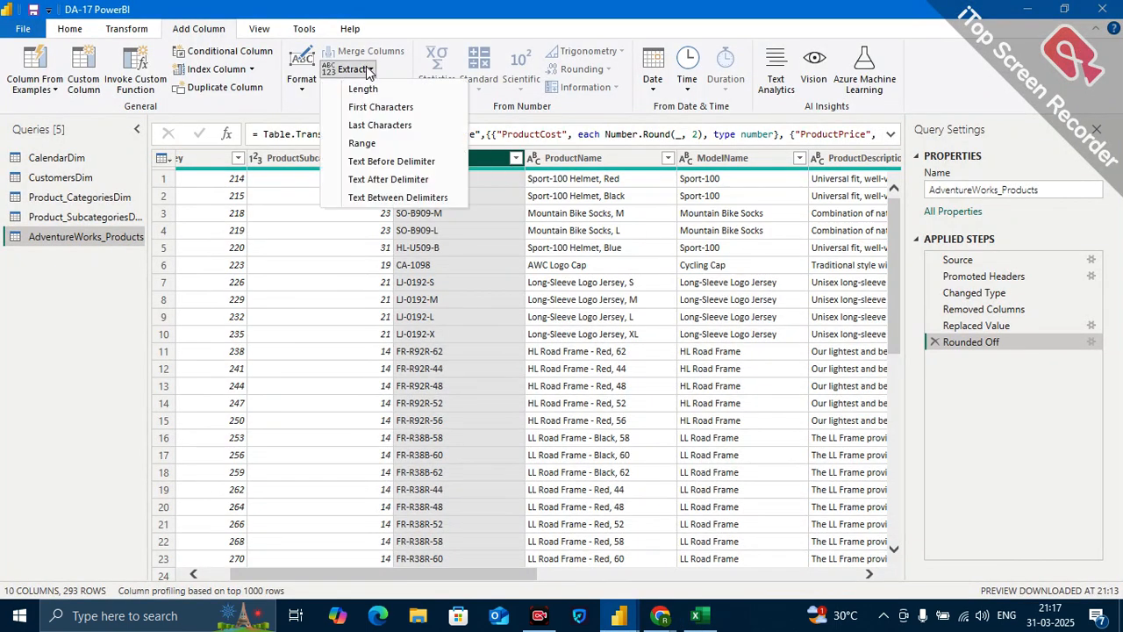
{"action": "left_click", "coordinate": [397, 166]}
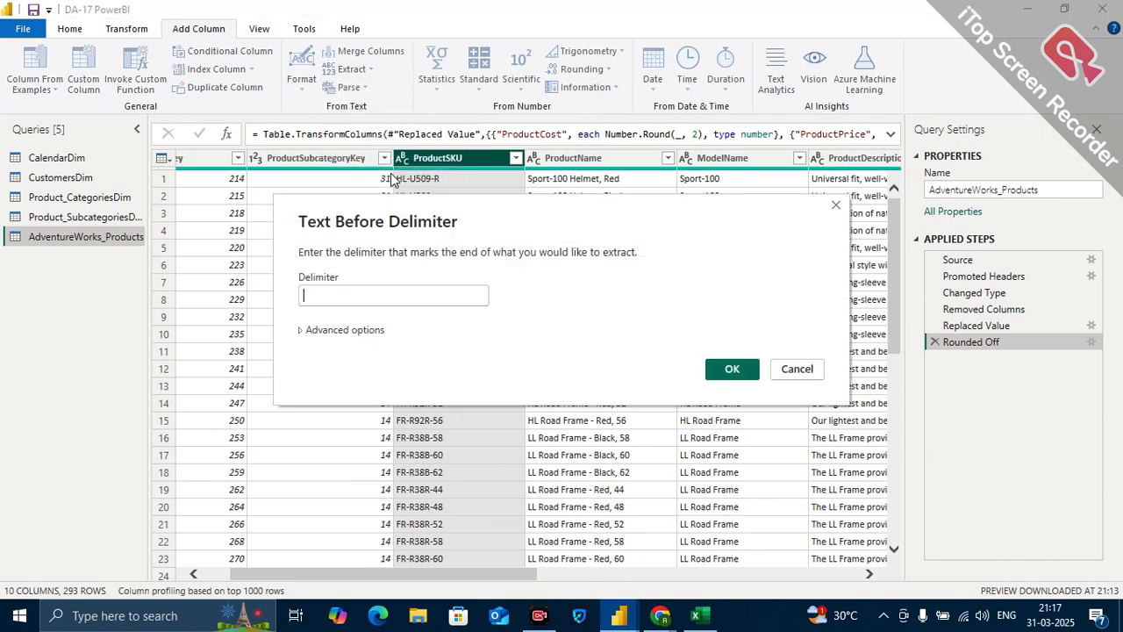
{"action": "left_click", "coordinate": [334, 332]}
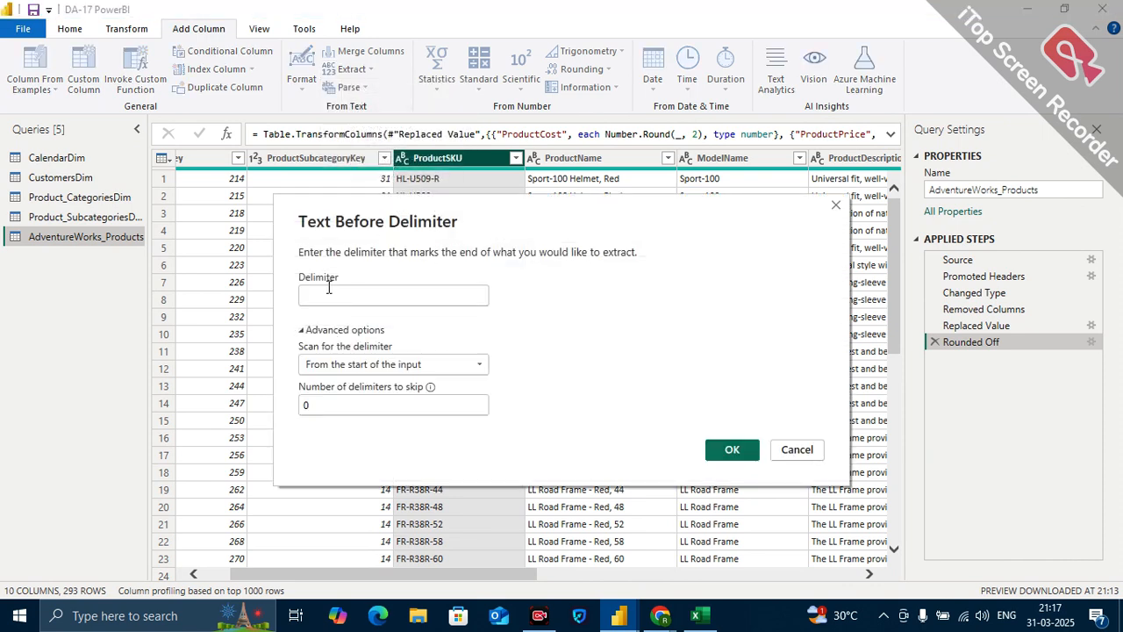
{"action": "left_click", "coordinate": [328, 294]}
{"action": "type", "text": "-"}
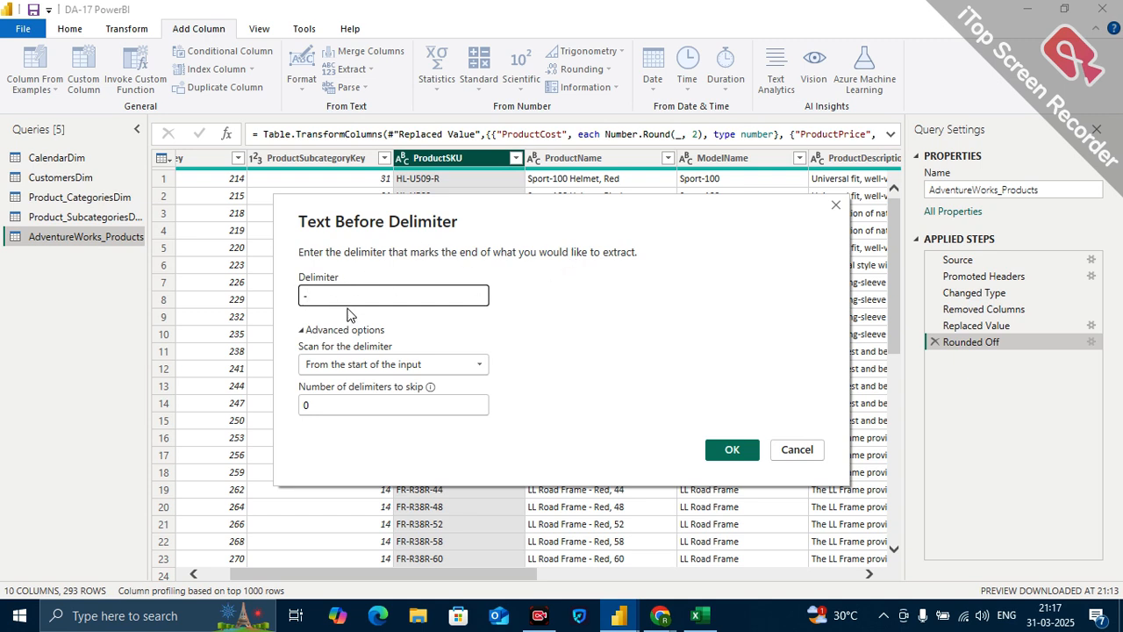
{"action": "left_click", "coordinate": [310, 407]}
{"action": "key", "text": "BackSpace"}
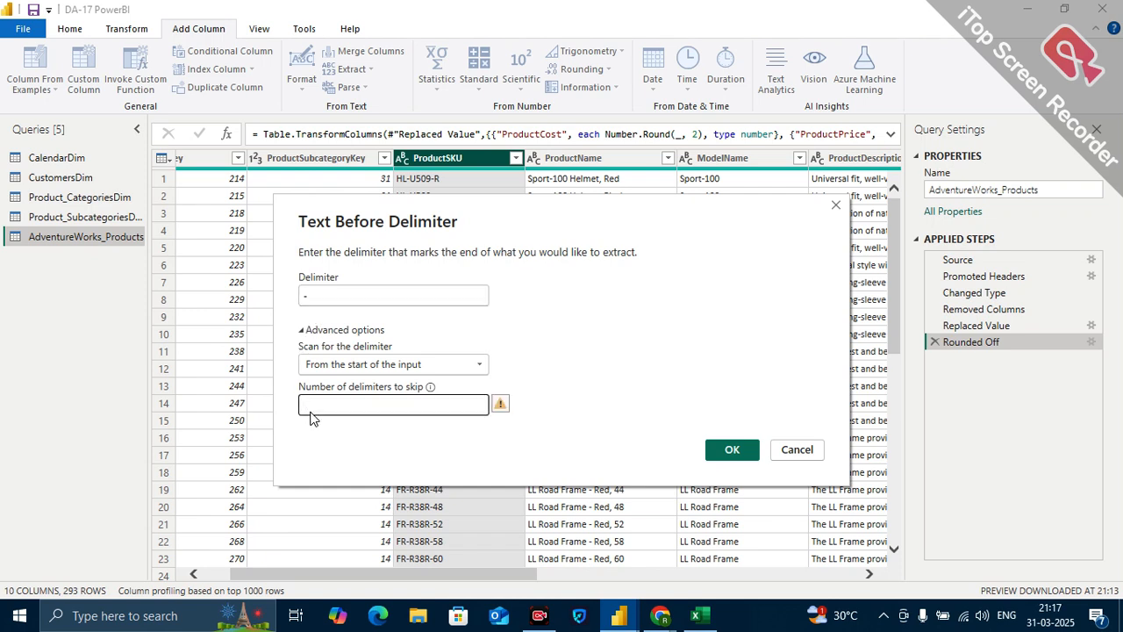
{"action": "type", "text": "1"}
{"action": "left_click", "coordinate": [730, 450]}
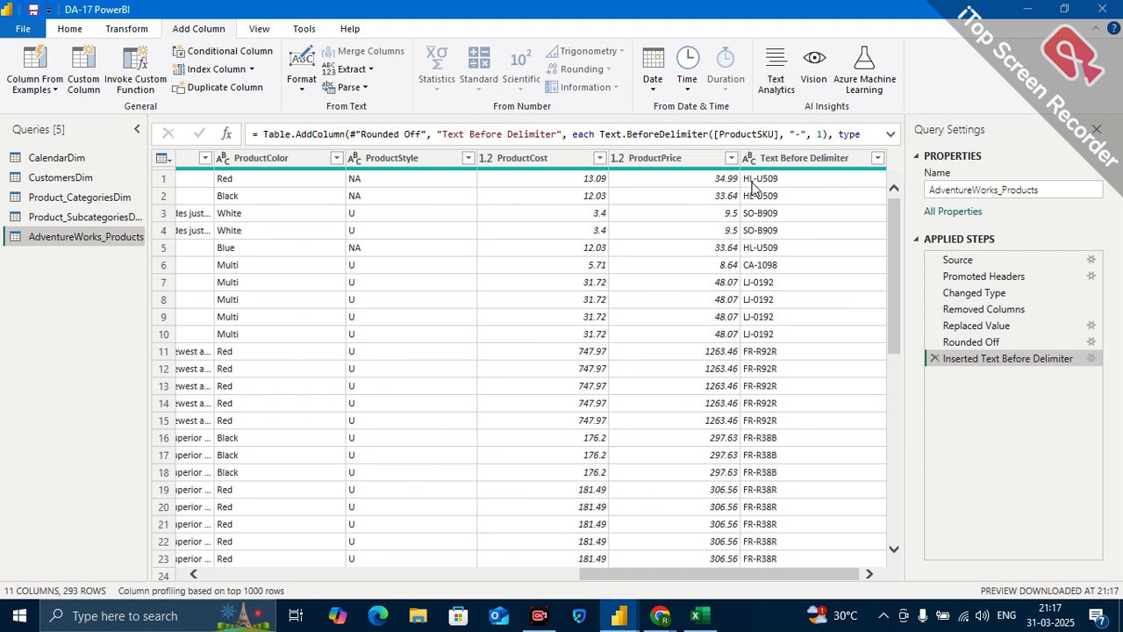
Rename the added Text Before Delimiter column as SKU Type.
{"action": "left_click", "coordinate": [781, 160]}
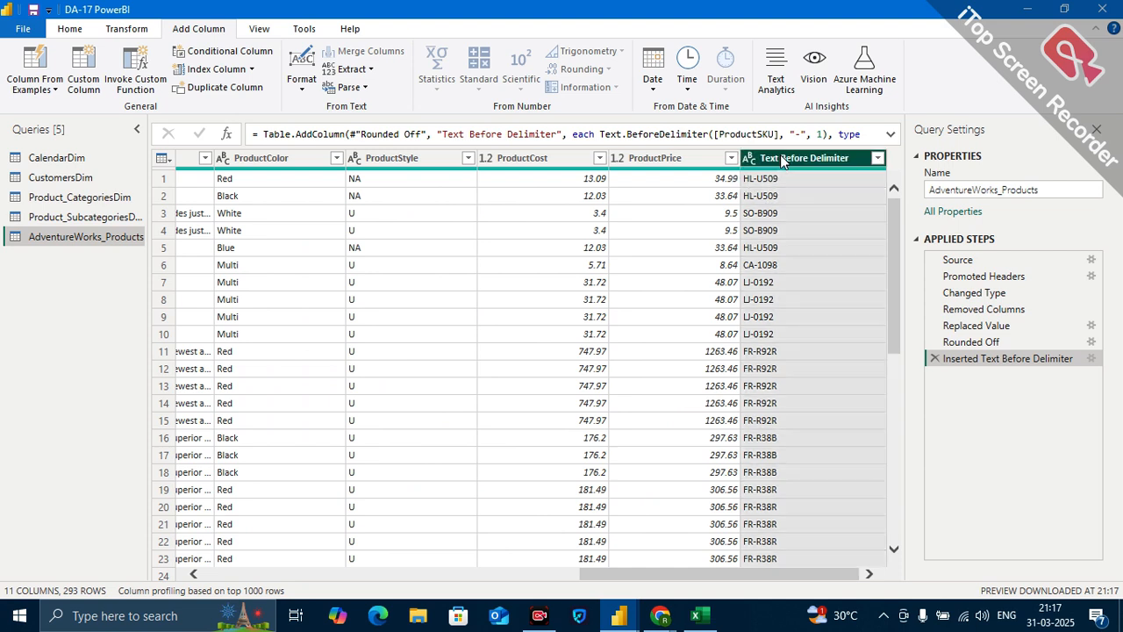
{"action": "double_click", "coordinate": [781, 160]}
{"action": "key", "text": "BackSpace"}
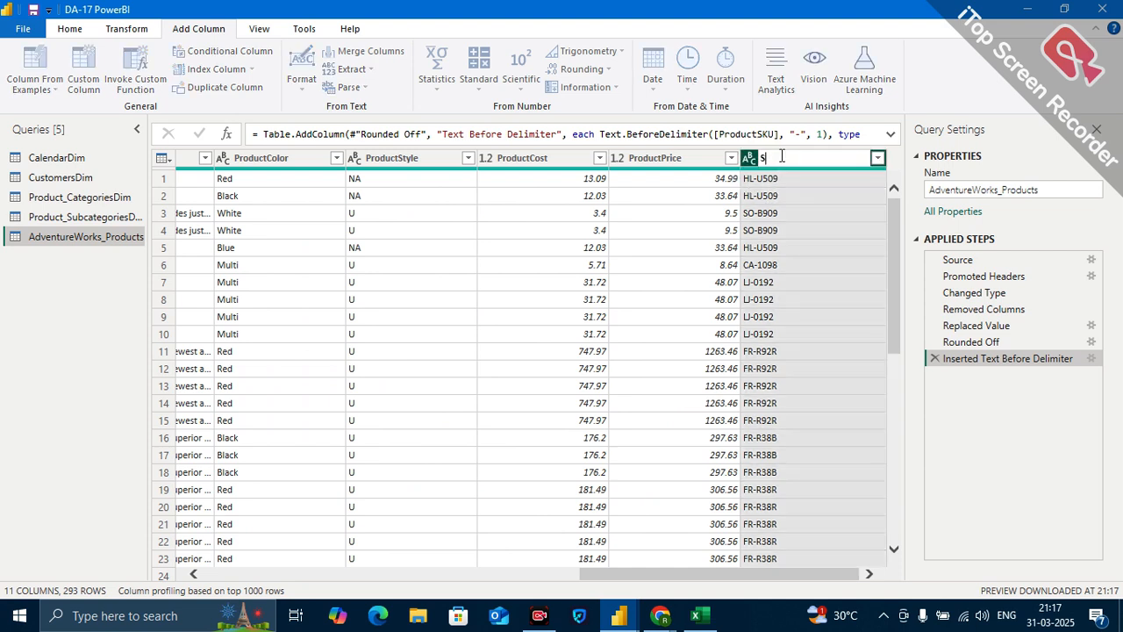
{"action": "type", "text": "SKU Type"}
{"action": "key", "text": "Return"}
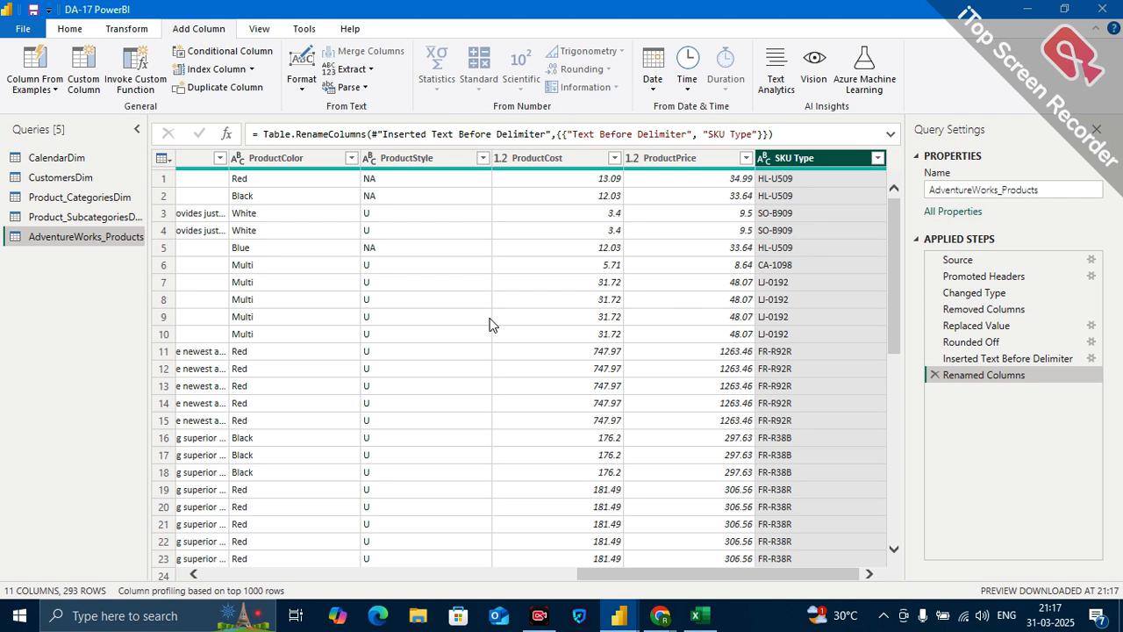
Compare the original ProductSKU values with the extracted values in the SKU Type column.
{"action": "scroll", "coordinate": [490, 325], "scroll_direction": "left", "scroll_amount": 5}
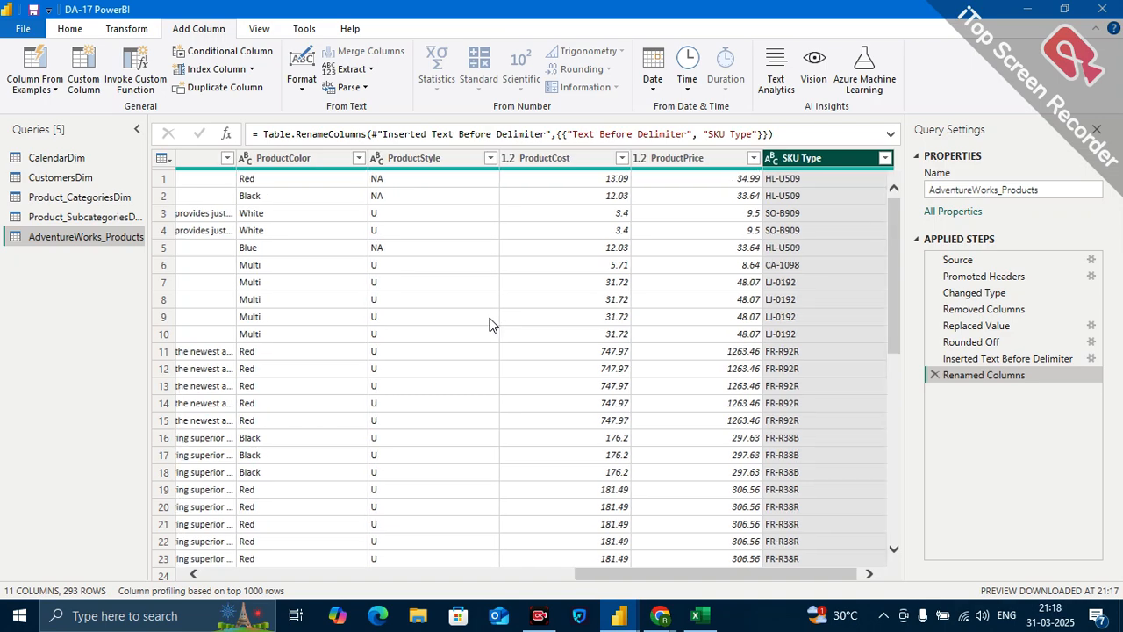
{"action": "scroll", "coordinate": [407, 269], "scroll_direction": "left", "scroll_amount": 3}
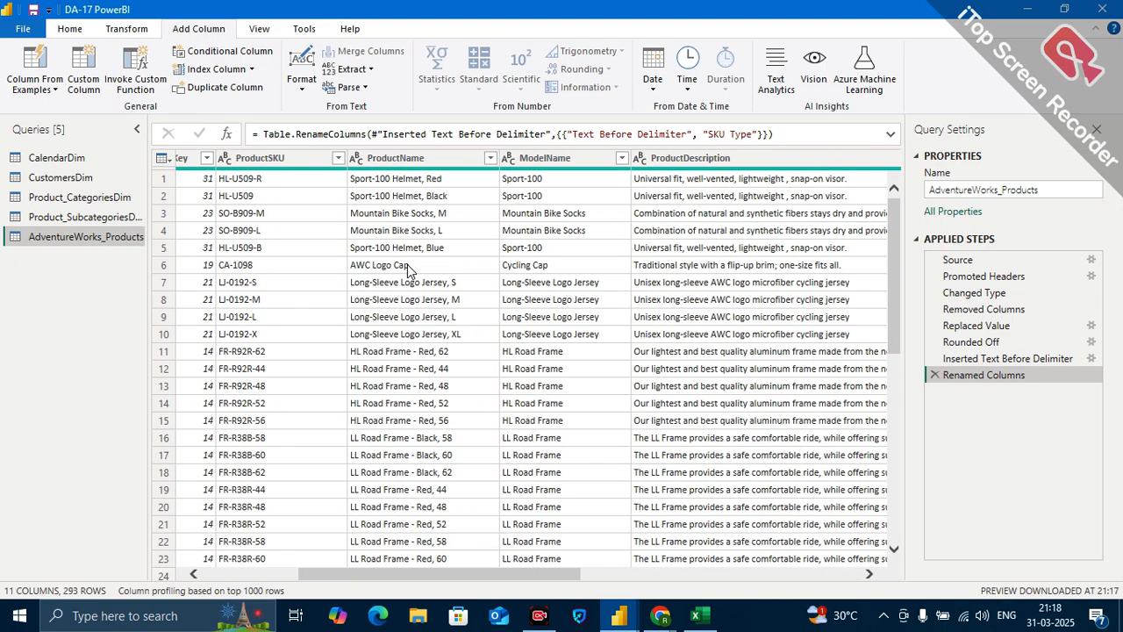
{"action": "left_click", "coordinate": [406, 165]}
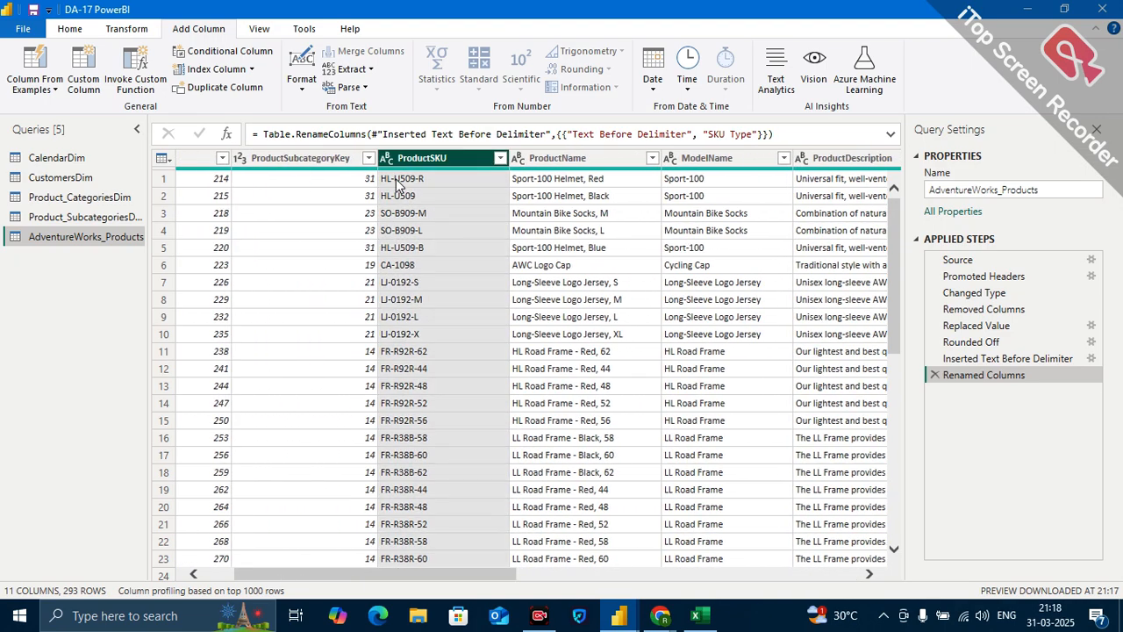
{"action": "left_click", "coordinate": [396, 179]}
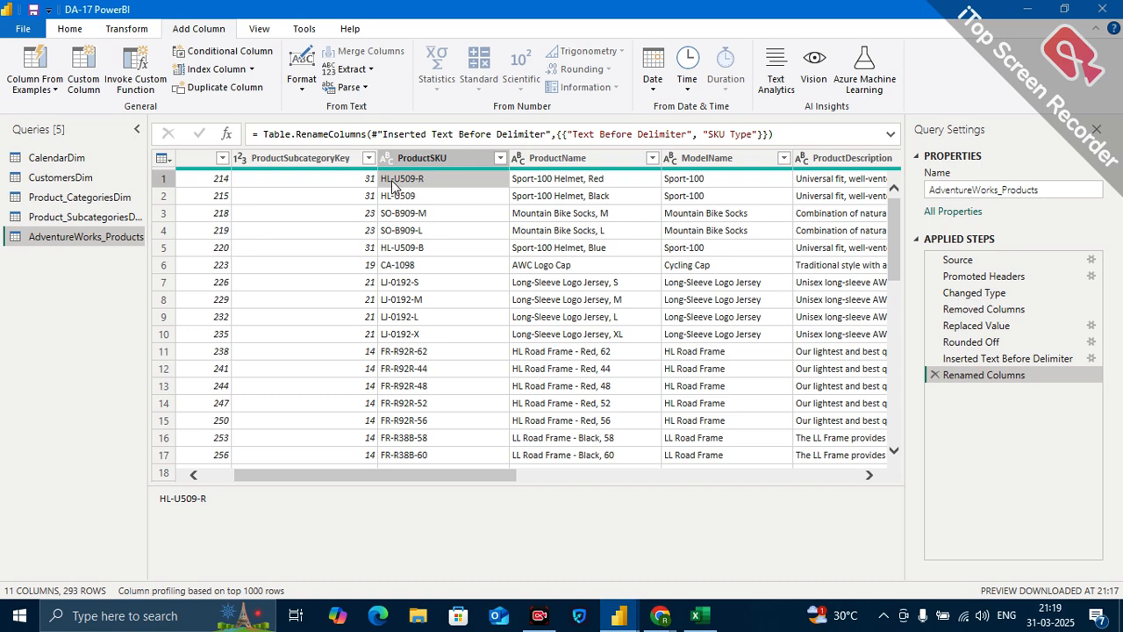
{"action": "scroll", "coordinate": [674, 290], "scroll_direction": "right", "scroll_amount": 10}
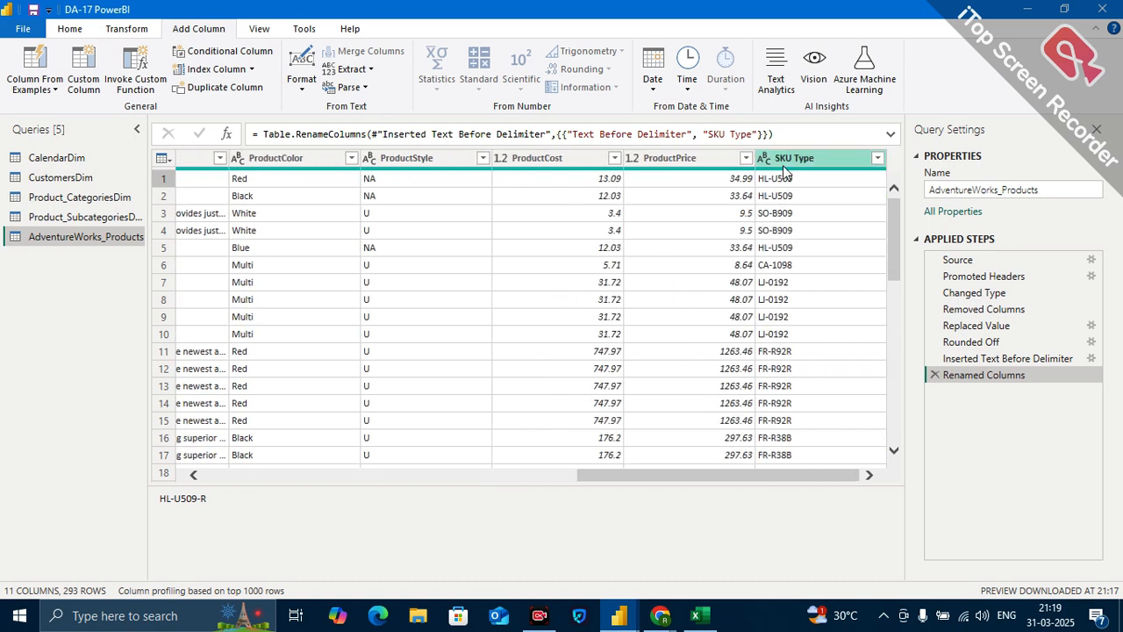
{"action": "left_click", "coordinate": [780, 180]}
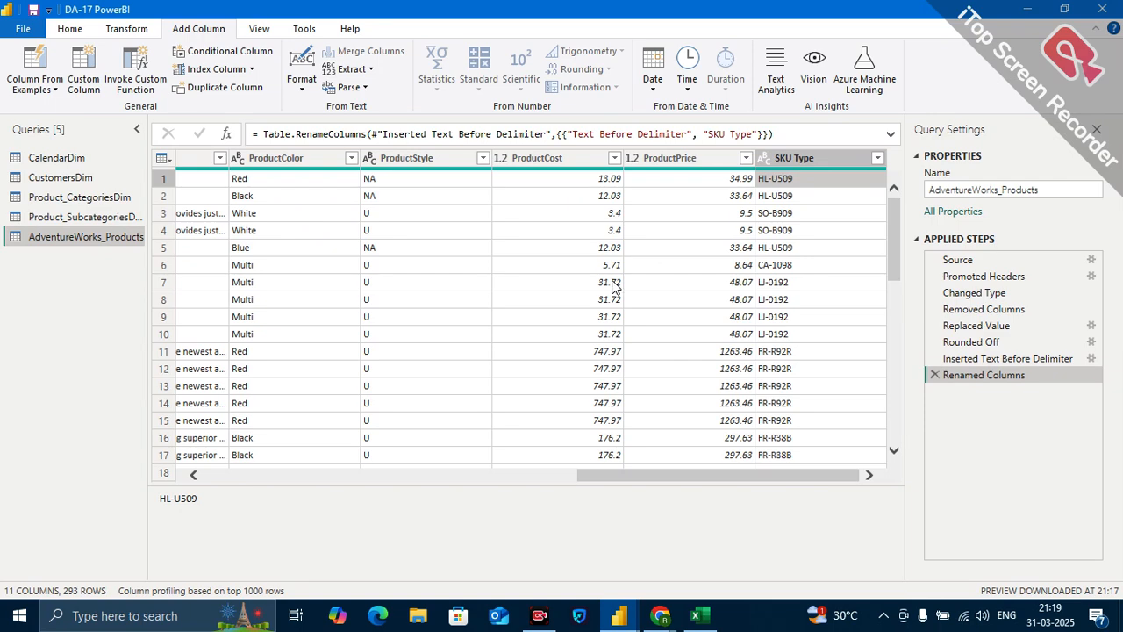
{"action": "scroll", "coordinate": [541, 306], "scroll_direction": "left", "scroll_amount": 6}
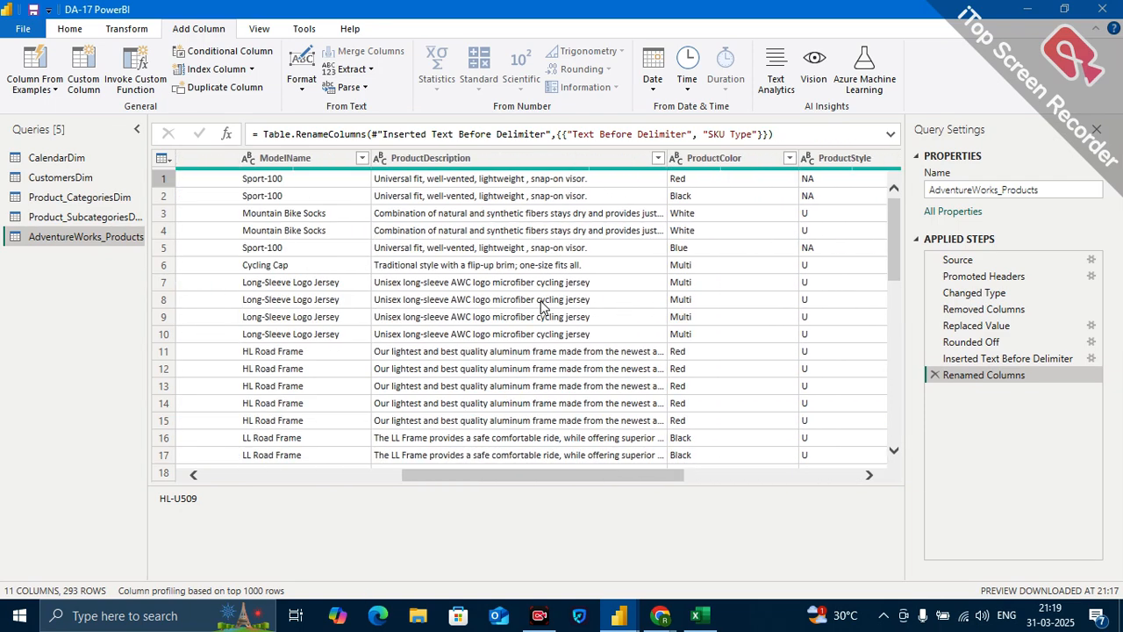
{"action": "scroll", "coordinate": [540, 306], "scroll_direction": "left", "scroll_amount": 3}
{"action": "scroll", "coordinate": [541, 307], "scroll_direction": "left", "scroll_amount": 2}
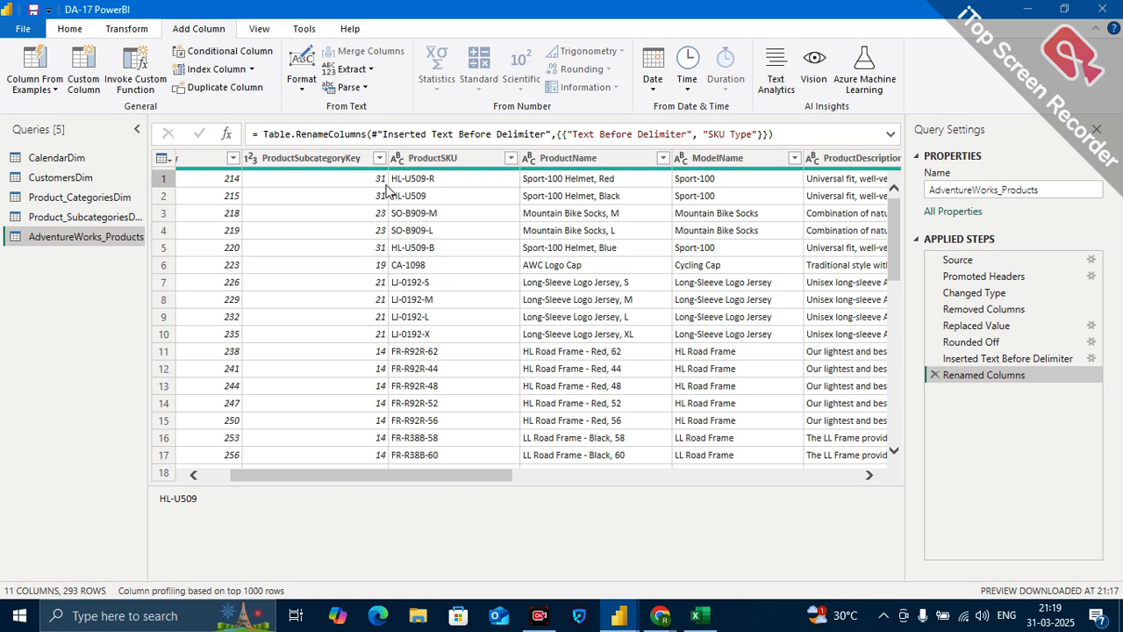
{"action": "left_click", "coordinate": [368, 70]}
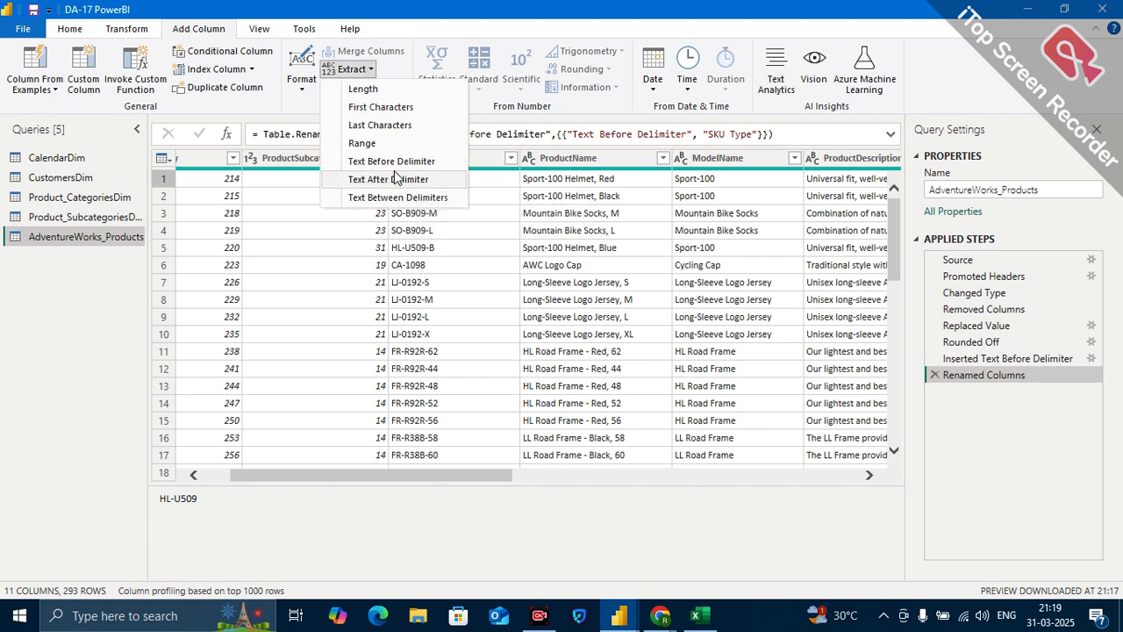
{"action": "left_click", "coordinate": [650, 123]}
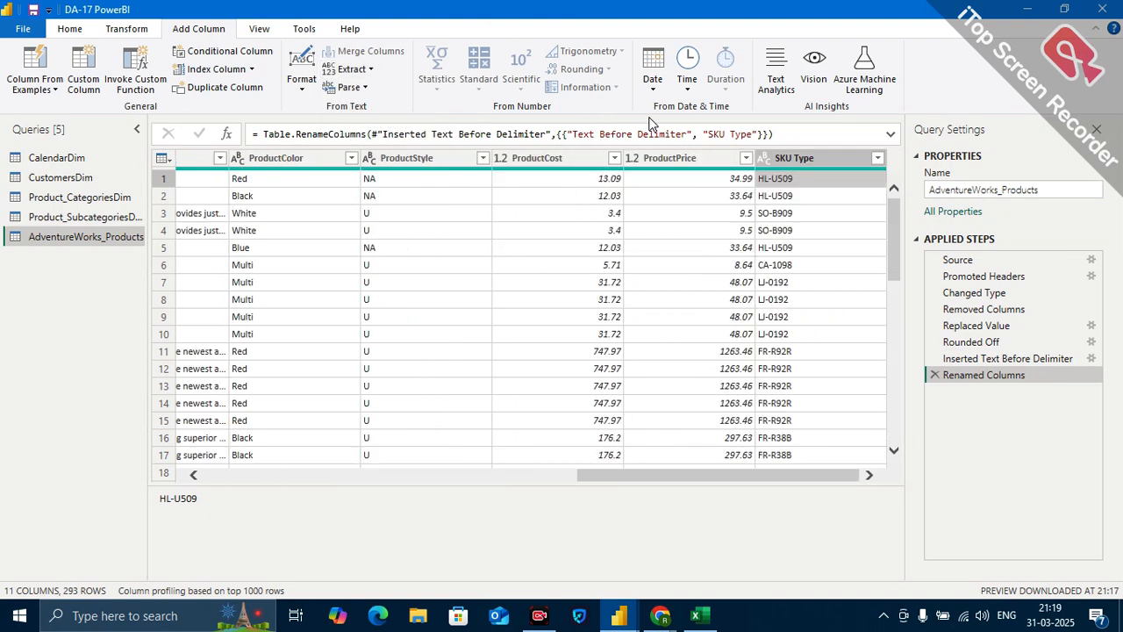
{"action": "left_click", "coordinate": [127, 28]}
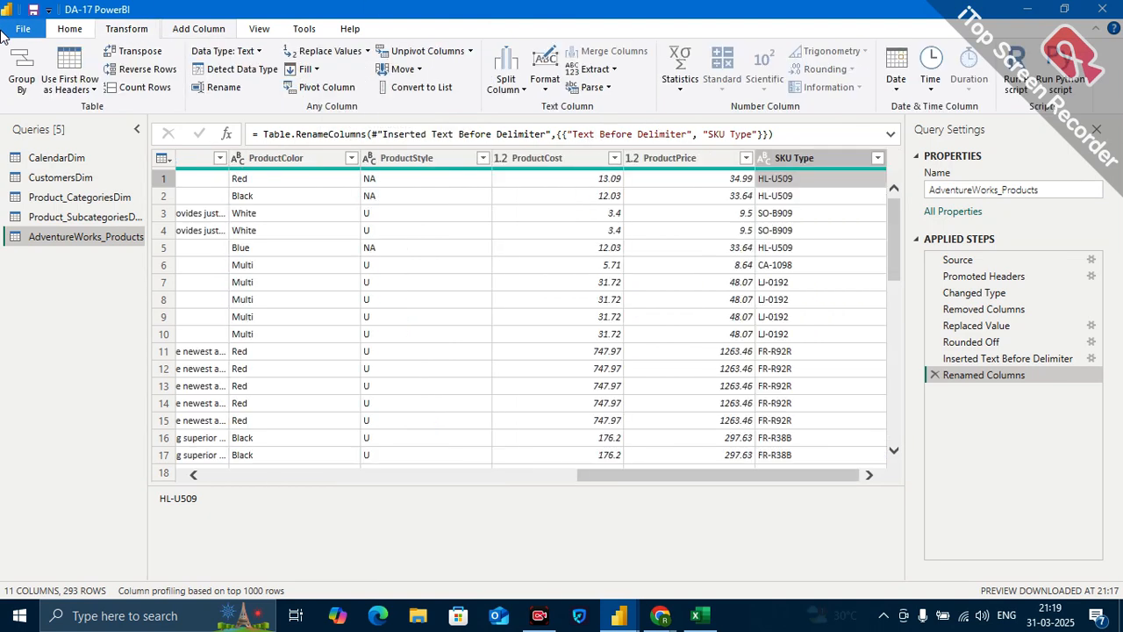
Open the CustomersDim query and compare its EmailAddress column with the extracted User Name and Domain columns.
{"action": "left_click", "coordinate": [52, 178]}
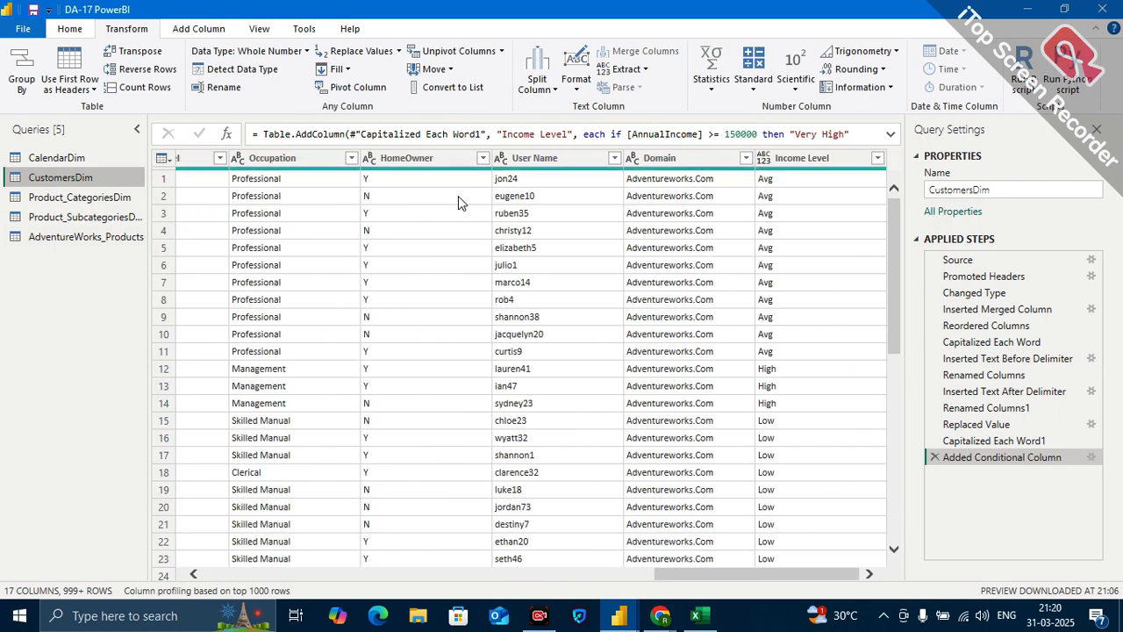
{"action": "scroll", "coordinate": [458, 197], "scroll_direction": "left", "scroll_amount": 5}
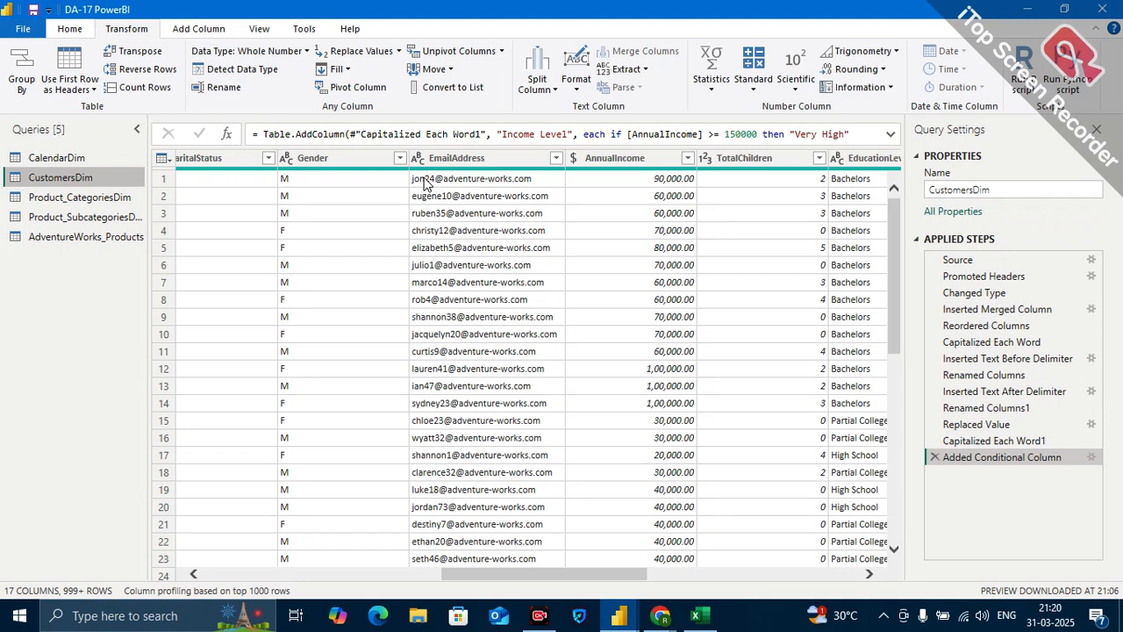
{"action": "scroll", "coordinate": [732, 261], "scroll_direction": "right", "scroll_amount": 5}
{"action": "scroll", "coordinate": [734, 267], "scroll_direction": "right", "scroll_amount": 2}
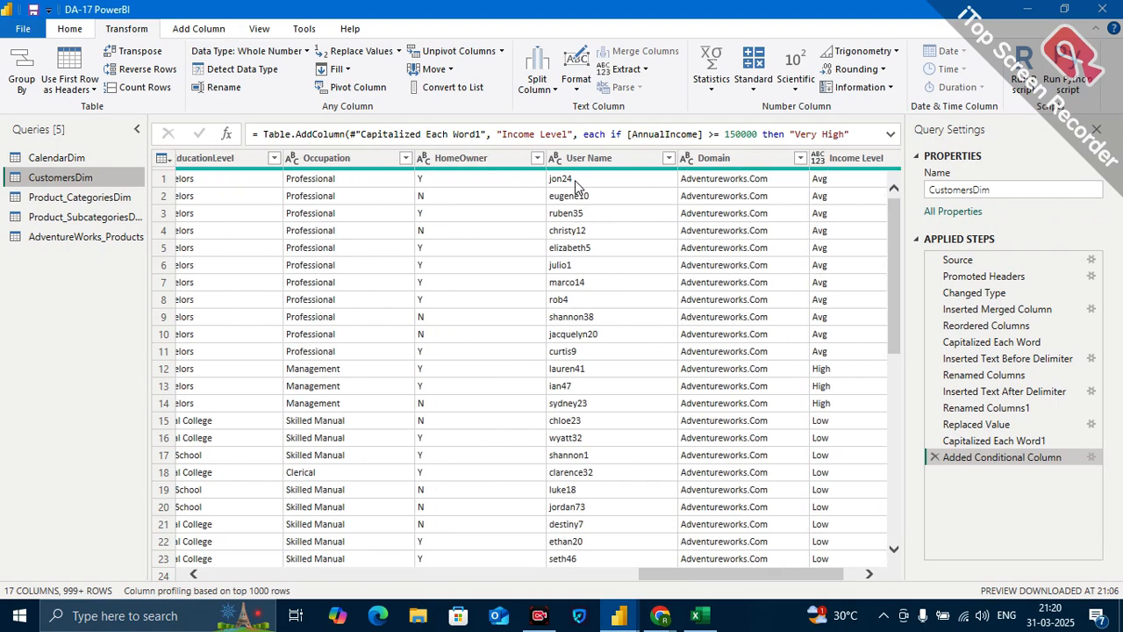
{"action": "scroll", "coordinate": [471, 286], "scroll_direction": "left", "scroll_amount": 5}
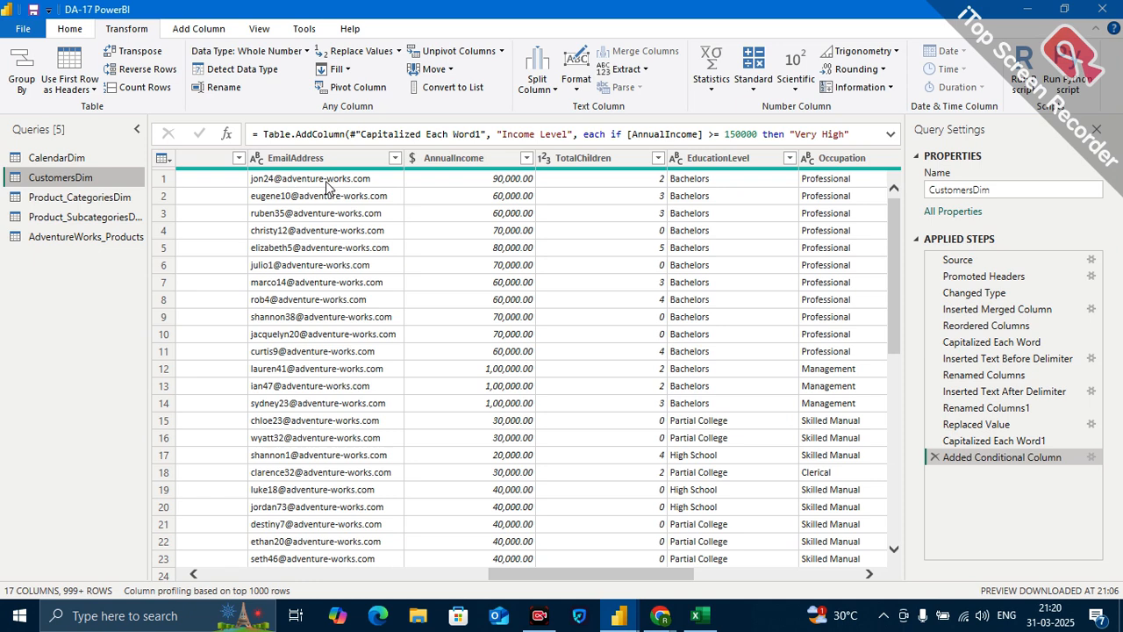
In the AdventureWorks_Products query, edit the Inserted Text Before Delimiter step and enter 1 as the number of delimiters to skip.
{"action": "left_click", "coordinate": [96, 237]}
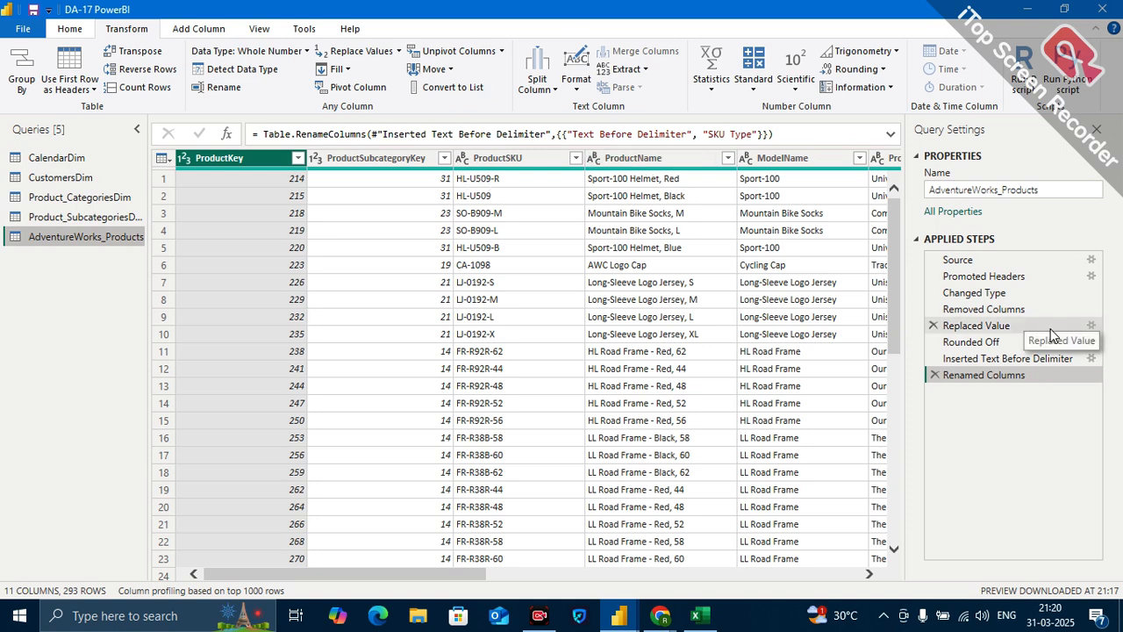
{"action": "left_click", "coordinate": [1092, 359]}
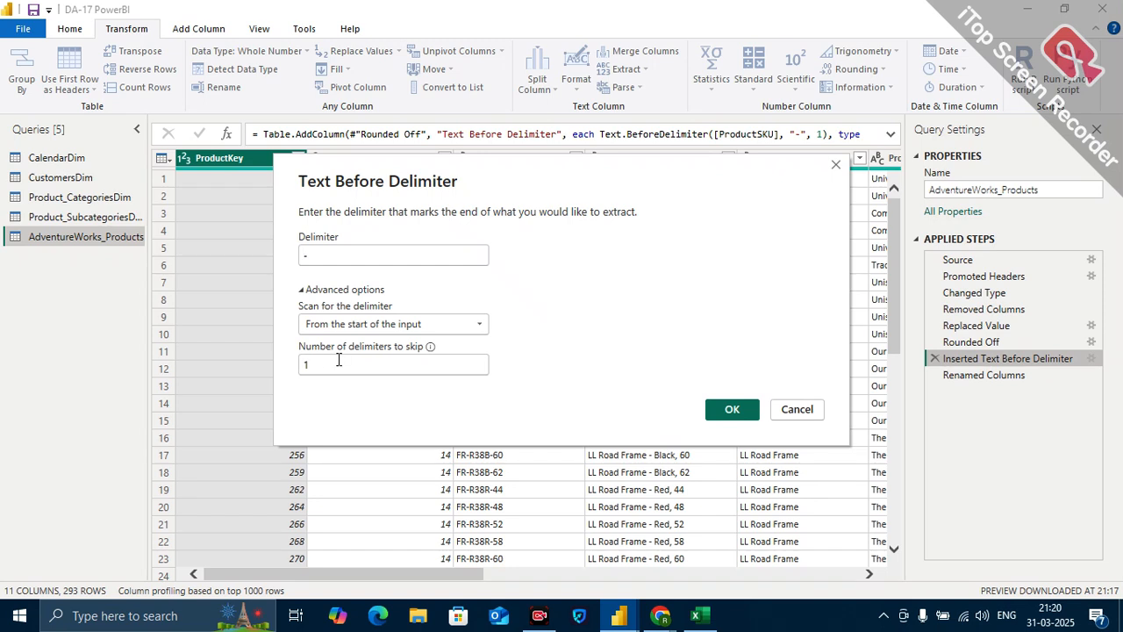
{"action": "left_click", "coordinate": [306, 364]}
{"action": "key", "text": "BackSpace"}
{"action": "type", "text": "1"}
{"action": "left_click", "coordinate": [732, 410]}
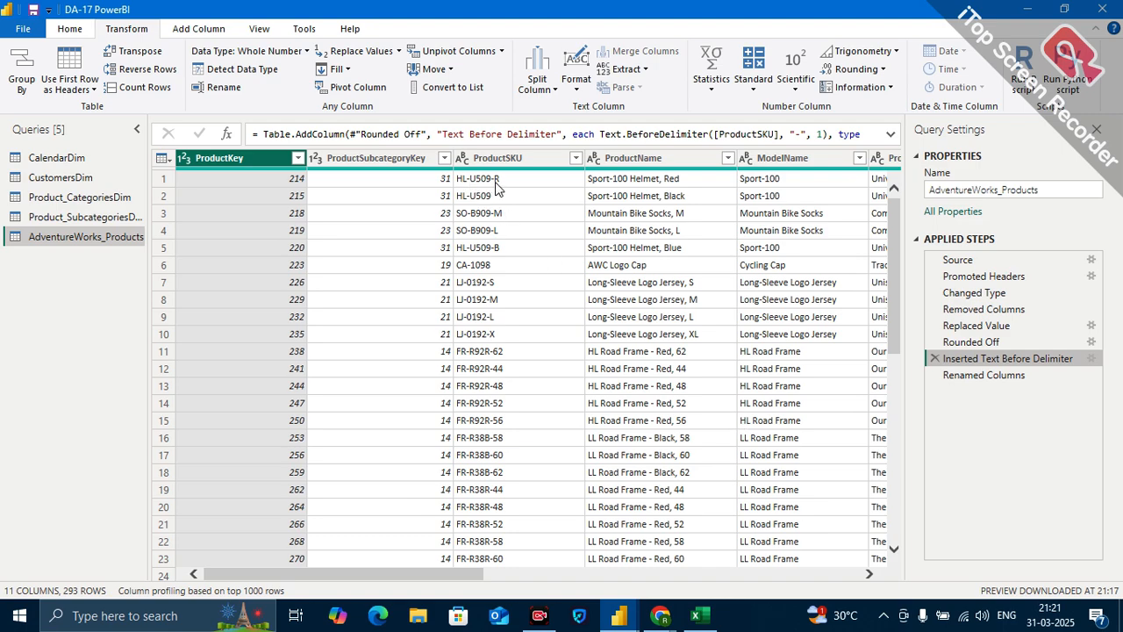
Compare the extracted Text Before Delimiter column with the original ProductSKU column.
{"action": "scroll", "coordinate": [593, 263], "scroll_direction": "right", "scroll_amount": 10}
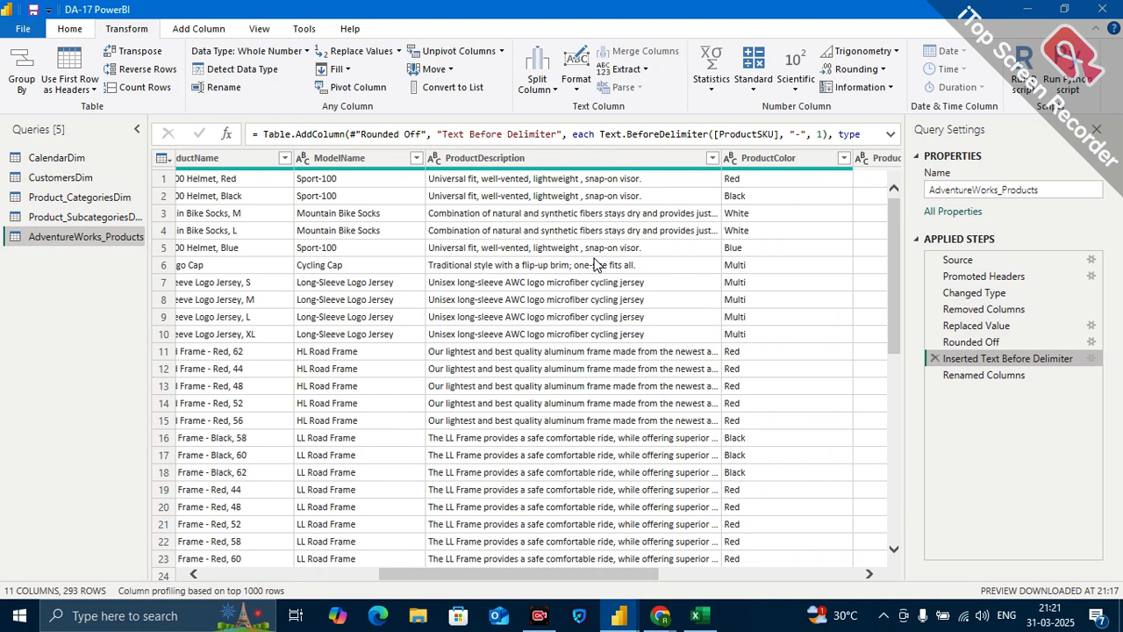
{"action": "left_click", "coordinate": [784, 184]}
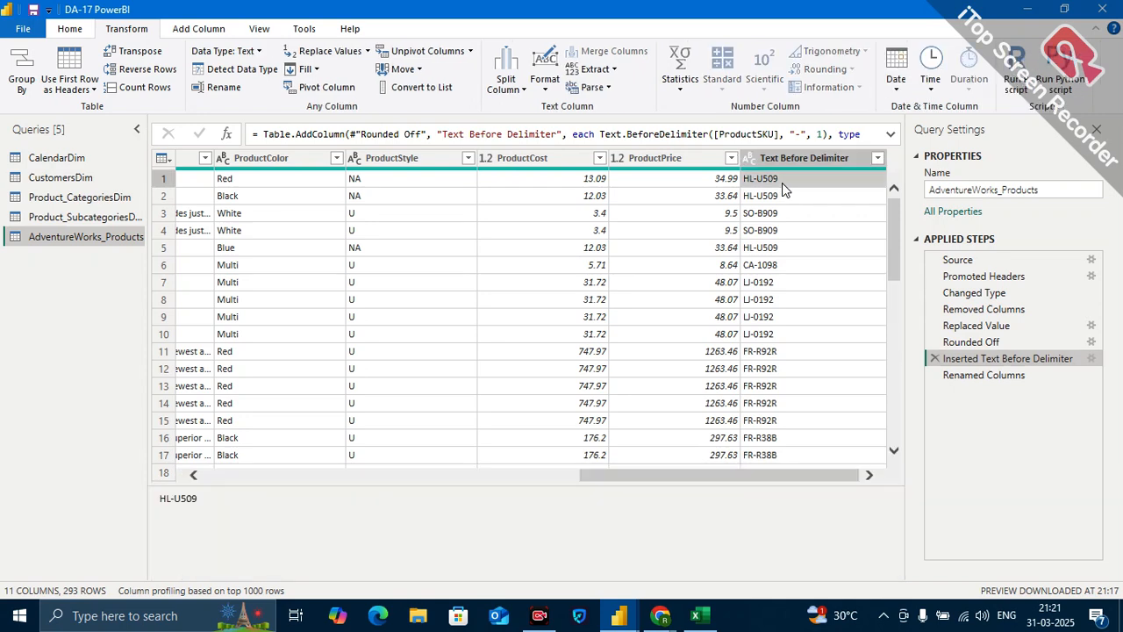
{"action": "scroll", "coordinate": [655, 236], "scroll_direction": "left", "scroll_amount": 5}
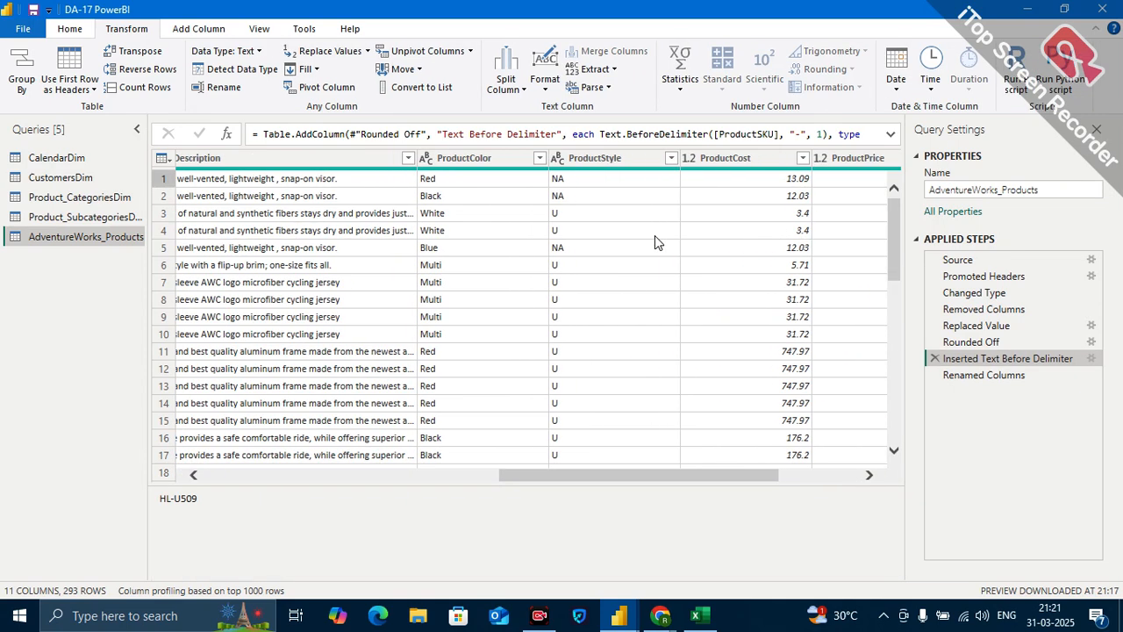
{"action": "scroll", "coordinate": [655, 235], "scroll_direction": "left", "scroll_amount": 3}
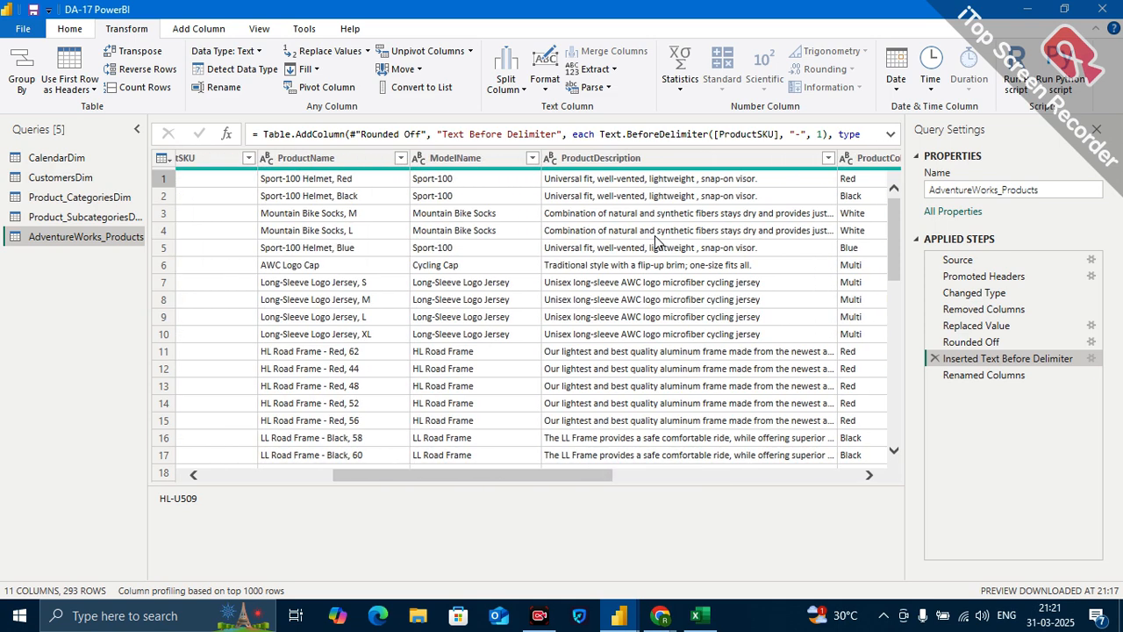
{"action": "scroll", "coordinate": [654, 242], "scroll_direction": "left", "scroll_amount": 1}
{"action": "scroll", "coordinate": [654, 242], "scroll_direction": "left", "scroll_amount": 3}
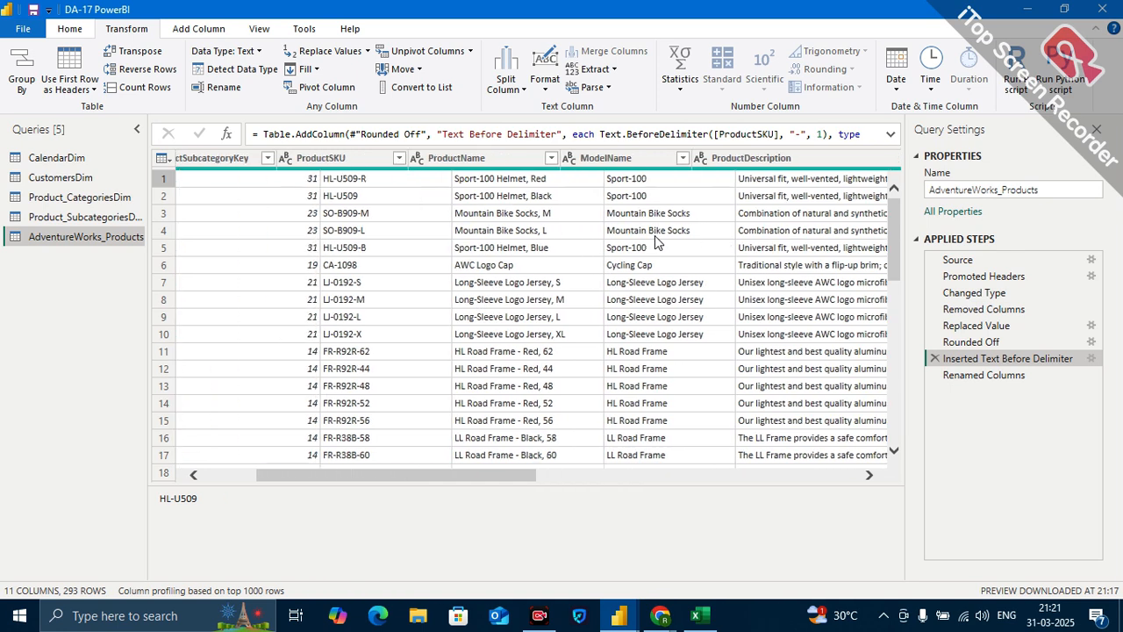
{"action": "left_click", "coordinate": [386, 166]}
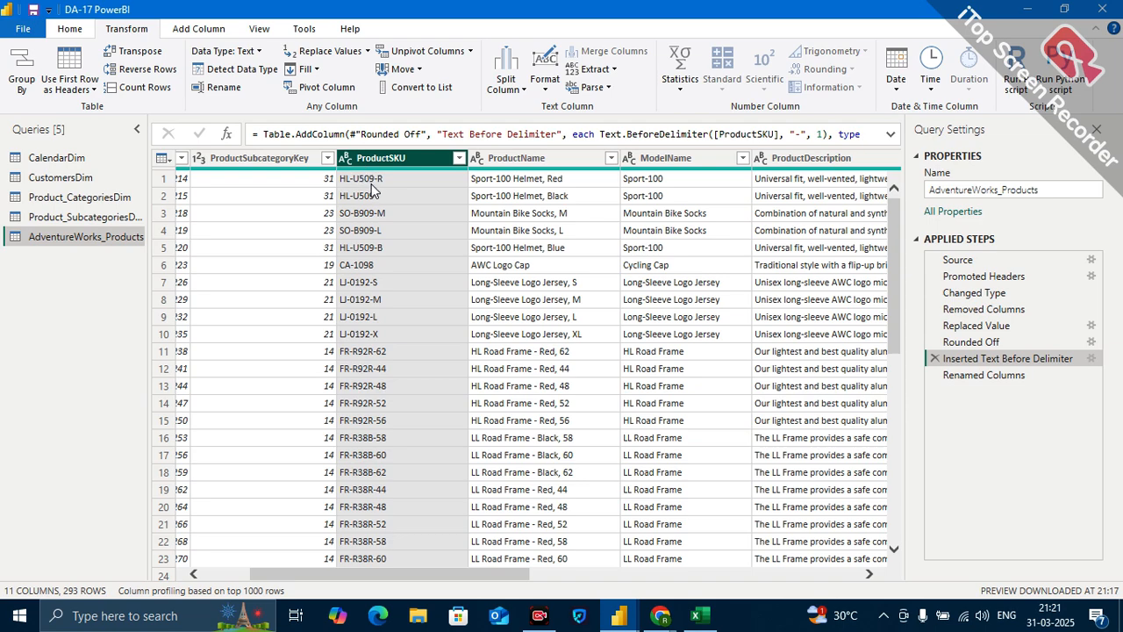
Switch to Excel and copy the U509-R part of the SKU in E3 into cell G3.
{"action": "left_click", "coordinate": [697, 615]}
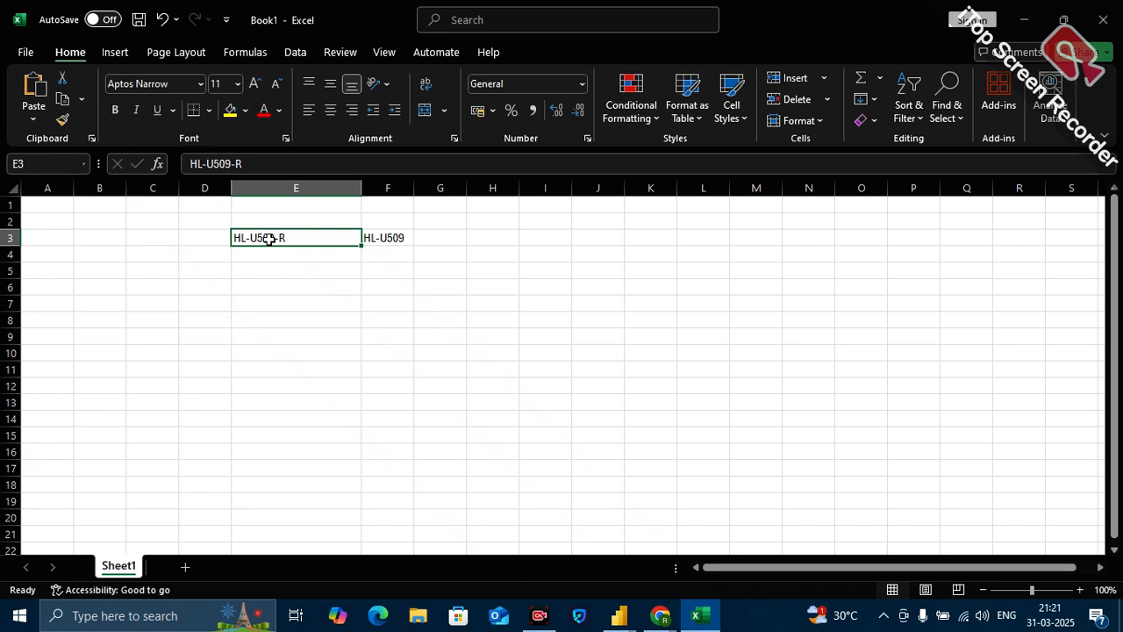
{"action": "left_click", "coordinate": [387, 235]}
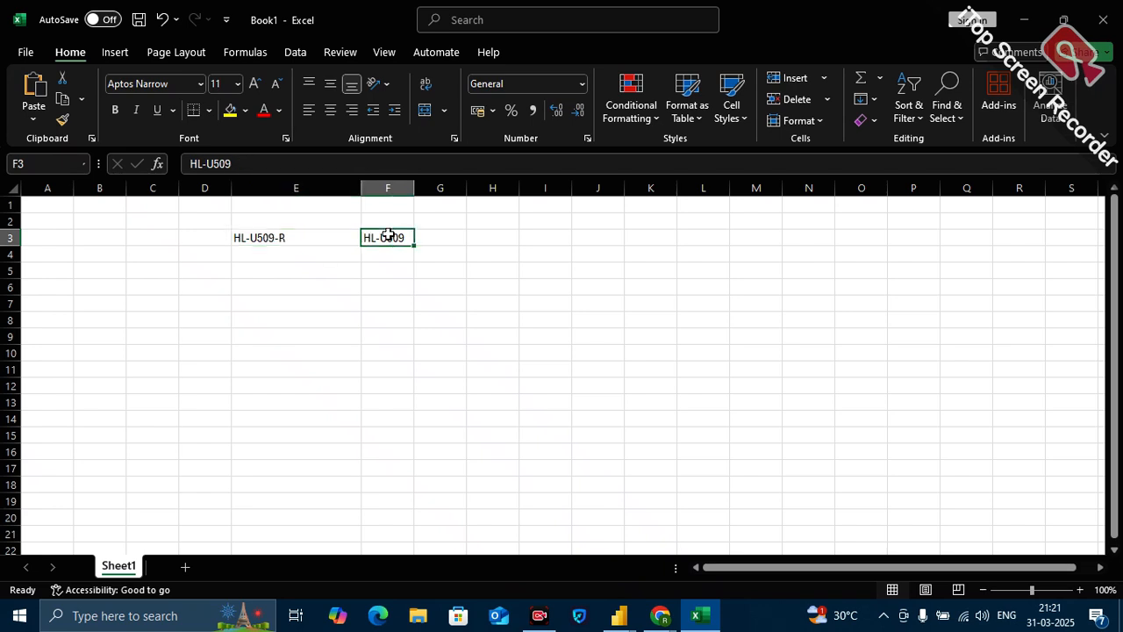
{"action": "left_click", "coordinate": [269, 233]}
{"action": "double_click", "coordinate": [286, 233]}
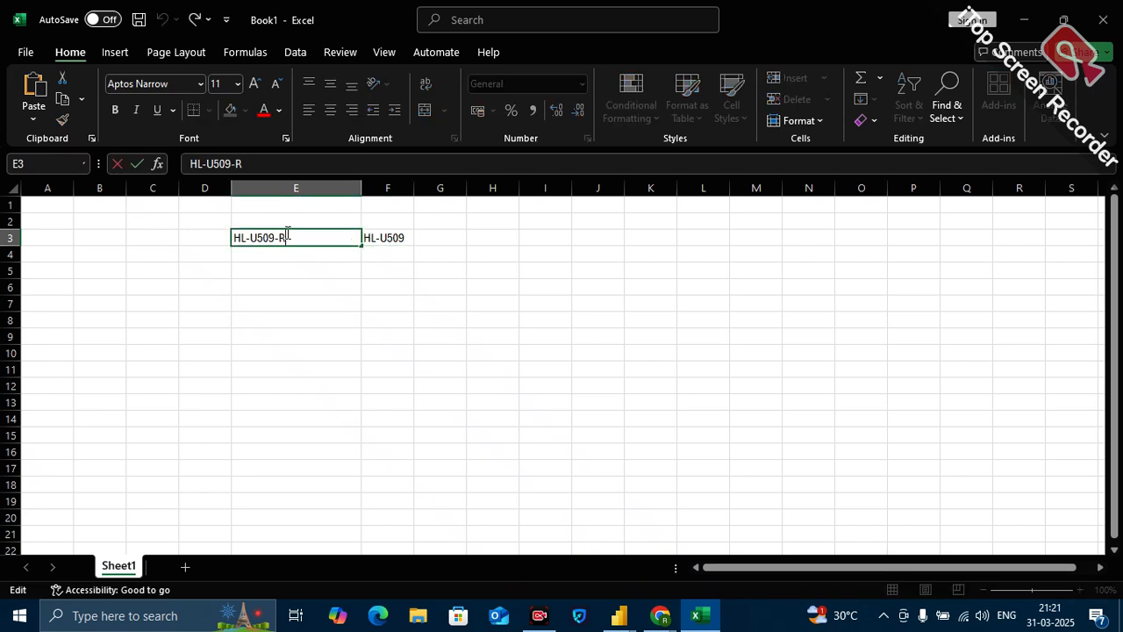
{"action": "left_click_drag", "start_coordinate": [286, 235], "coordinate": [248, 236]}
{"action": "key", "text": "ctrl+c"}
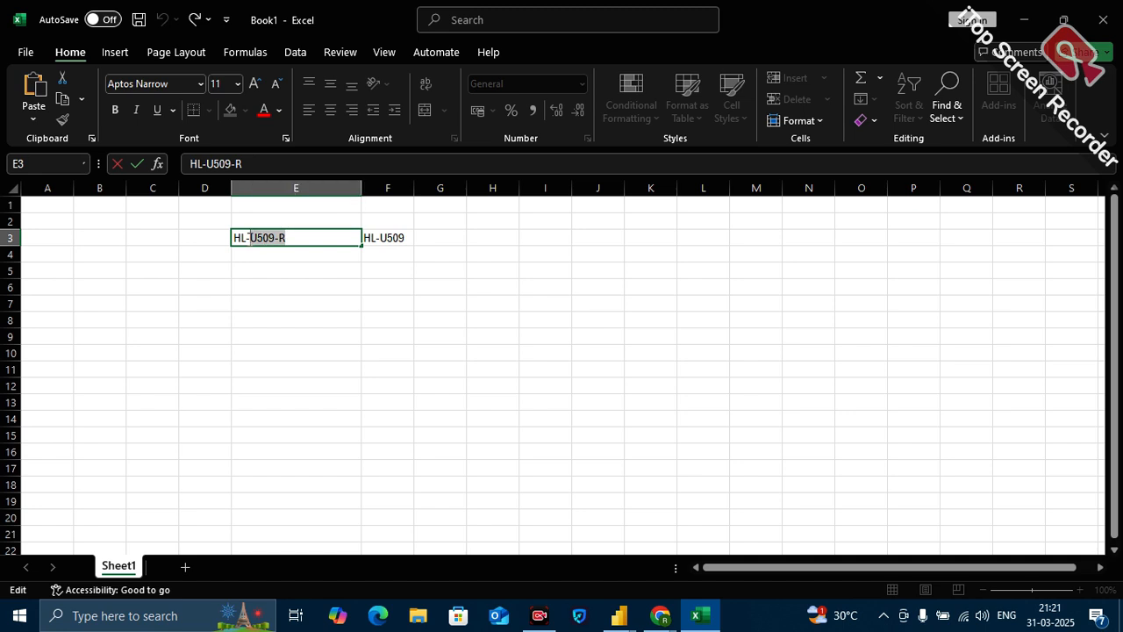
{"action": "left_click", "coordinate": [457, 230]}
{"action": "key", "text": "ctrl+v"}
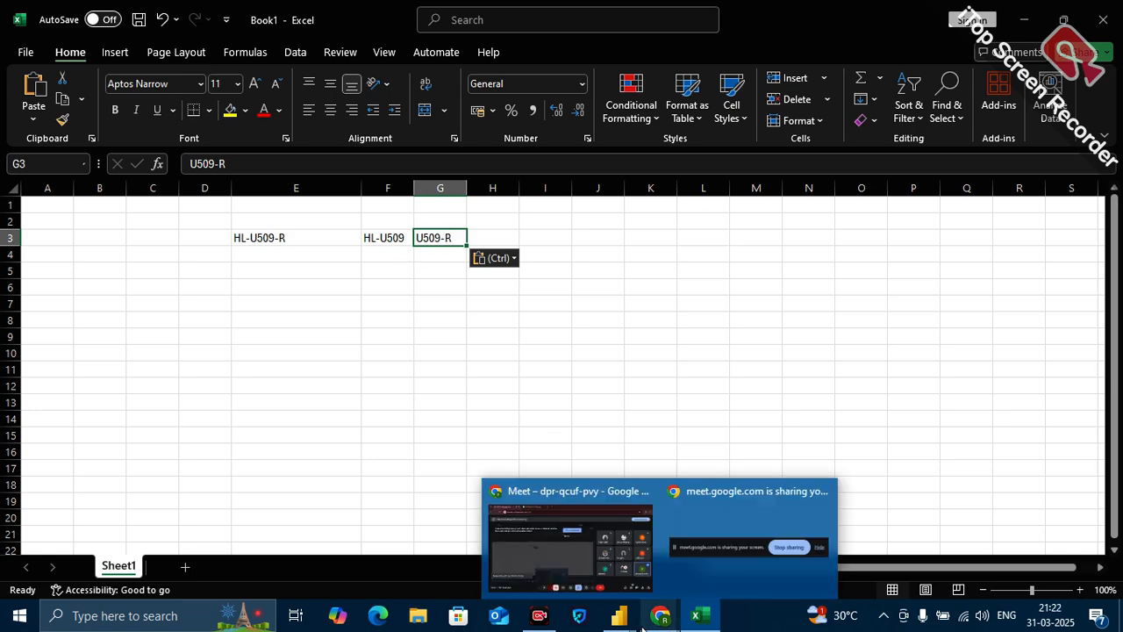
Switch back to Power Query and insert a step extracting the ProductSKU text after the "-" delimiter.
{"action": "left_click", "coordinate": [618, 615]}
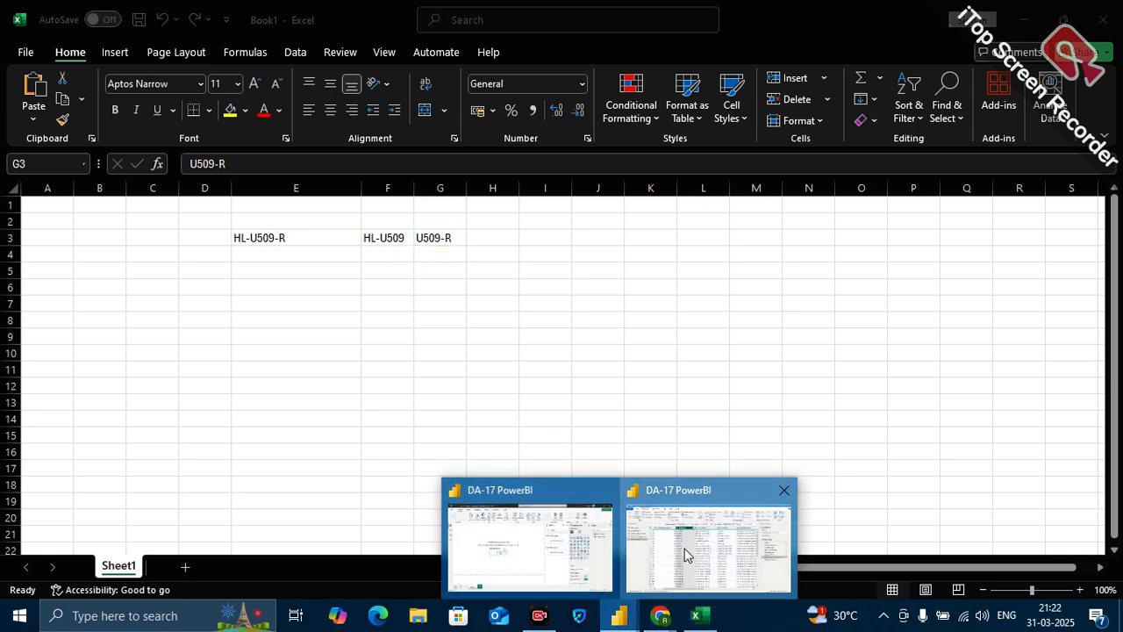
{"action": "left_click", "coordinate": [708, 549]}
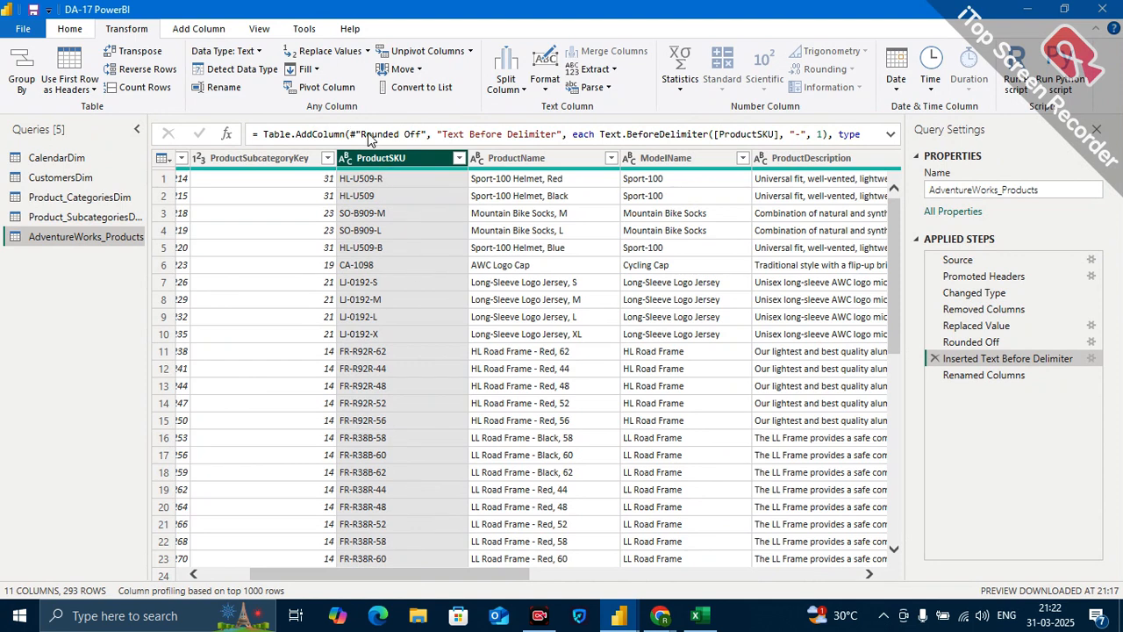
{"action": "left_click", "coordinate": [614, 69]}
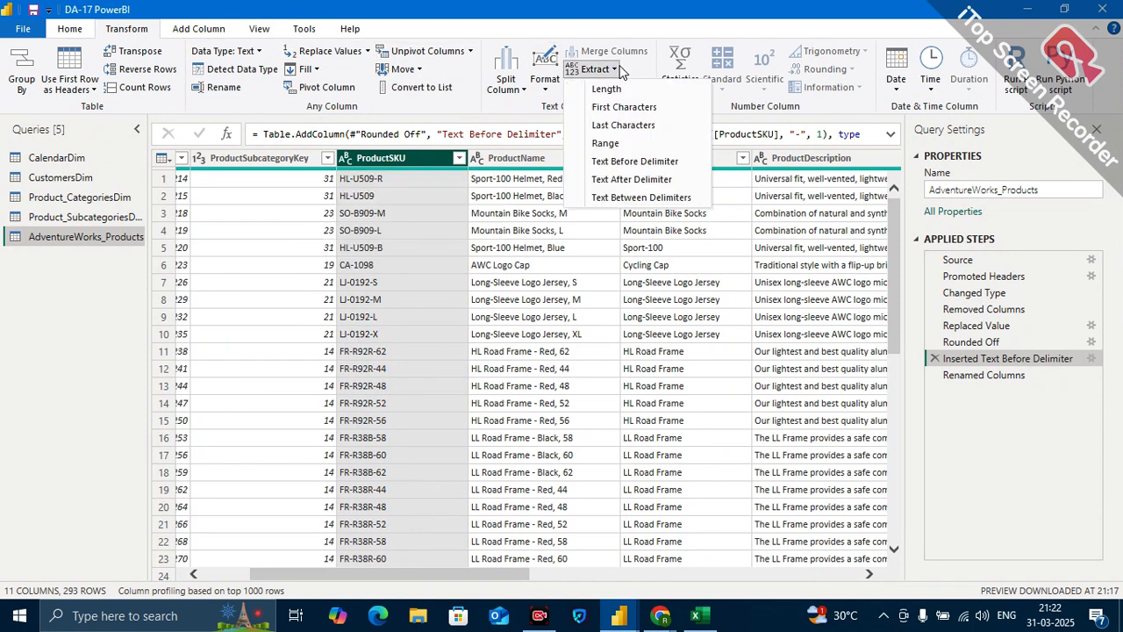
{"action": "left_click", "coordinate": [633, 179]}
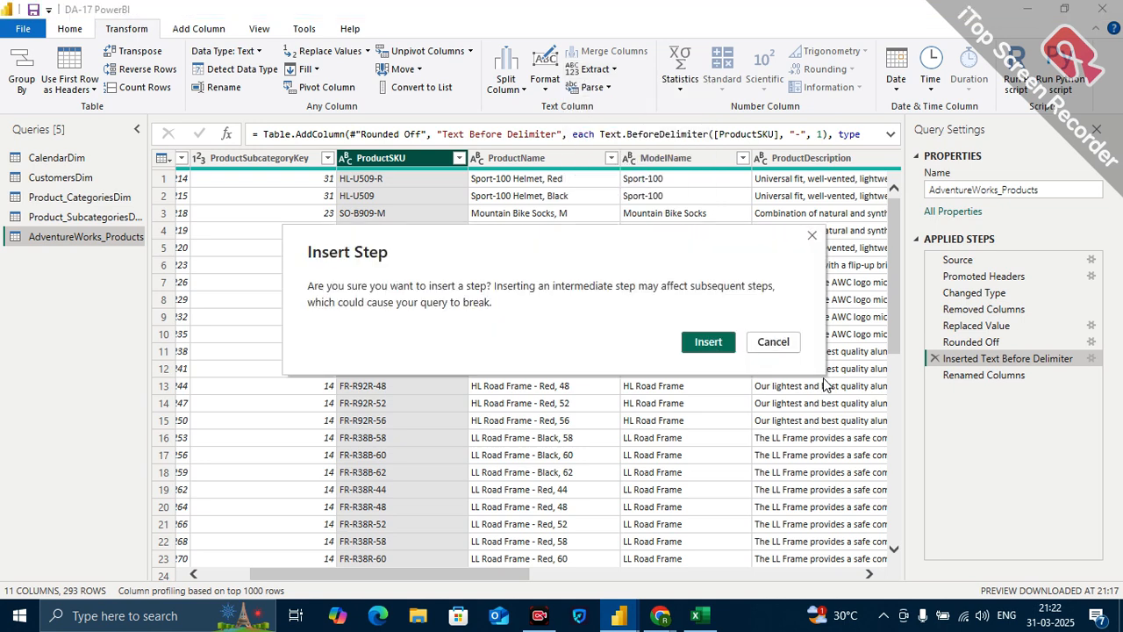
{"action": "left_click", "coordinate": [719, 342]}
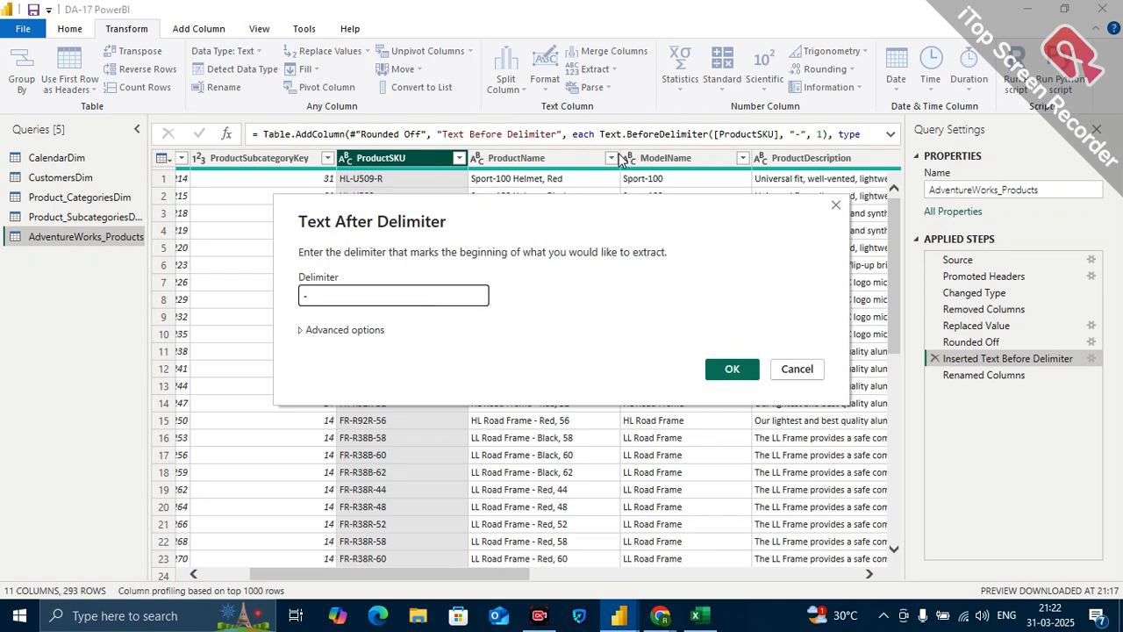
{"action": "left_click_drag", "start_coordinate": [560, 219], "coordinate": [577, 295]}
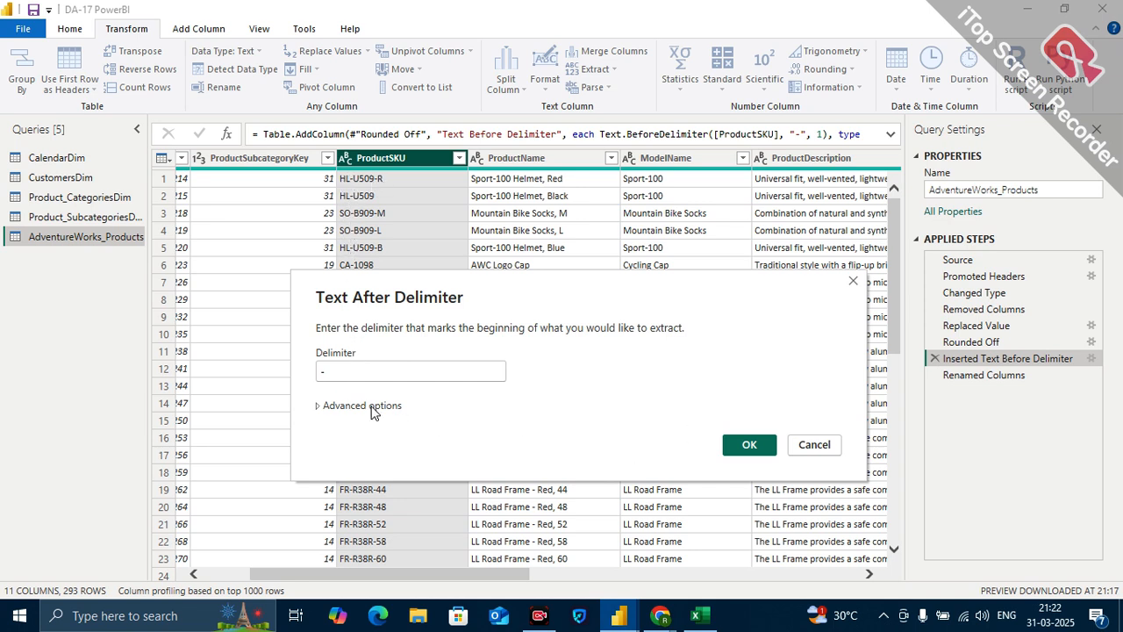
{"action": "left_click", "coordinate": [745, 445]}
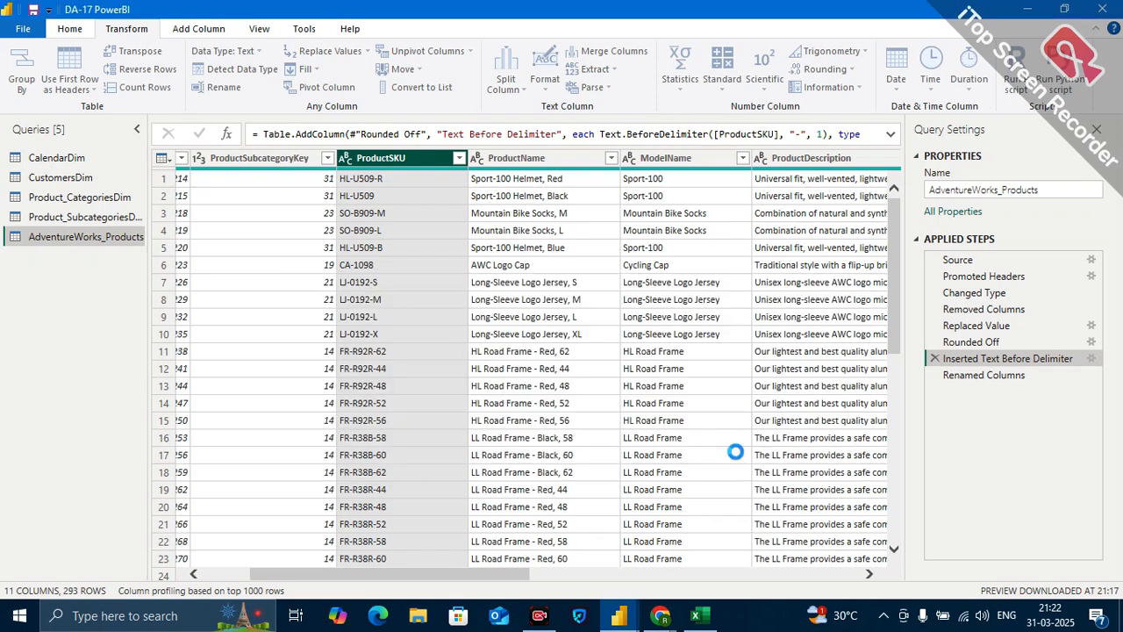
Check the transformed ProductSKU column and delete the Extracted Text After Delimiter step.
{"action": "scroll", "coordinate": [736, 452], "scroll_direction": "right", "scroll_amount": 8}
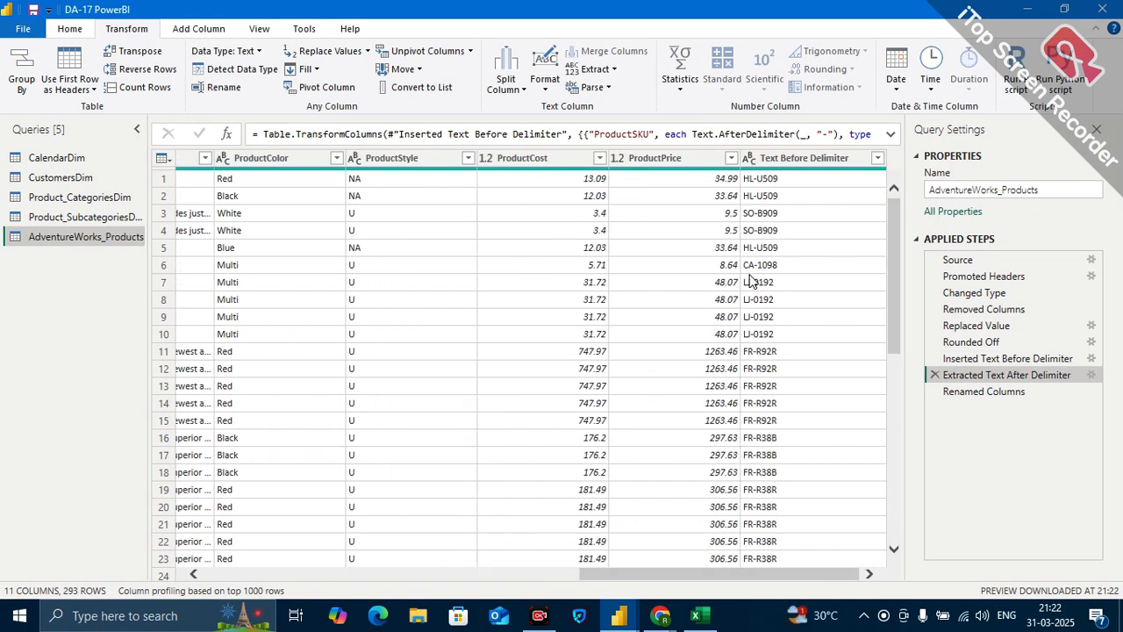
{"action": "scroll", "coordinate": [736, 254], "scroll_direction": "left", "scroll_amount": 1}
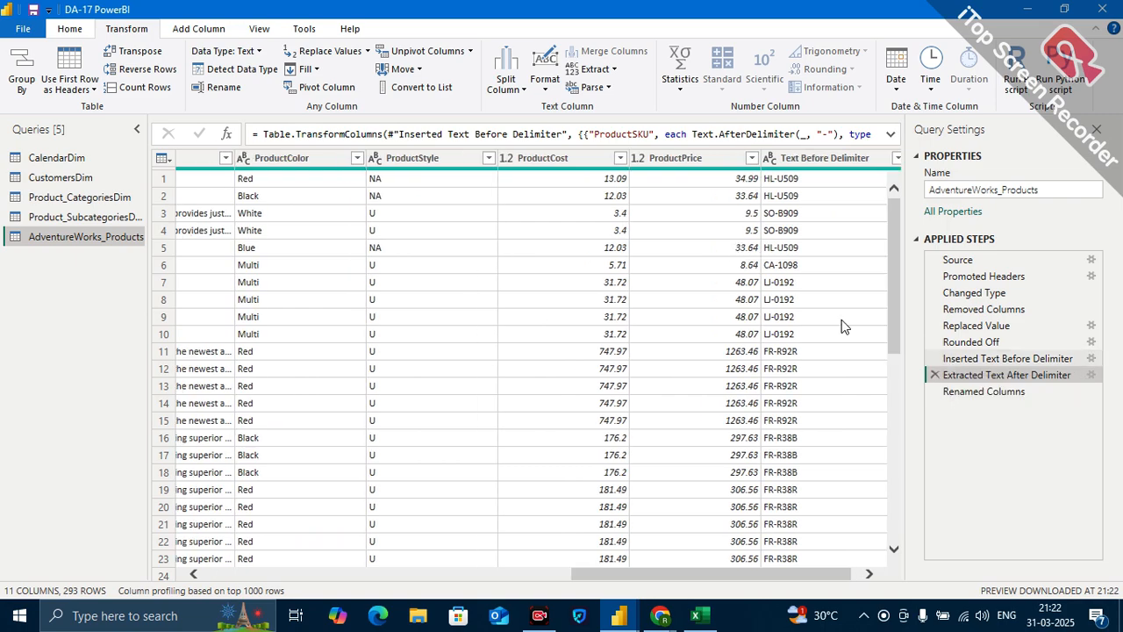
{"action": "scroll", "coordinate": [863, 320], "scroll_direction": "right", "scroll_amount": 1}
{"action": "scroll", "coordinate": [709, 332], "scroll_direction": "left", "scroll_amount": 8}
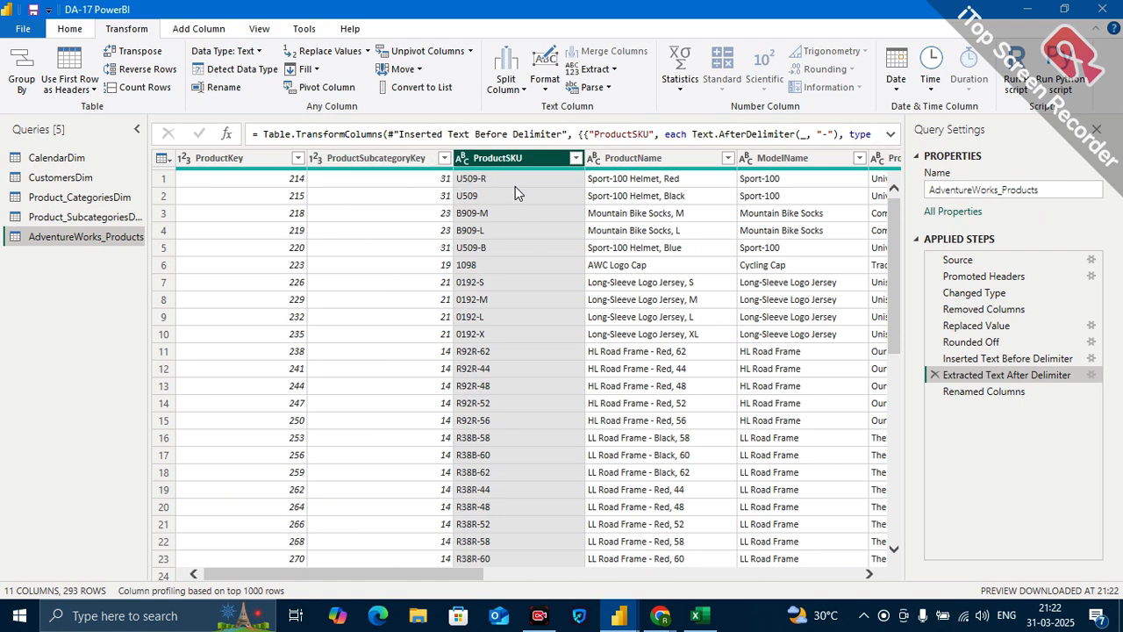
{"action": "left_click", "coordinate": [935, 376]}
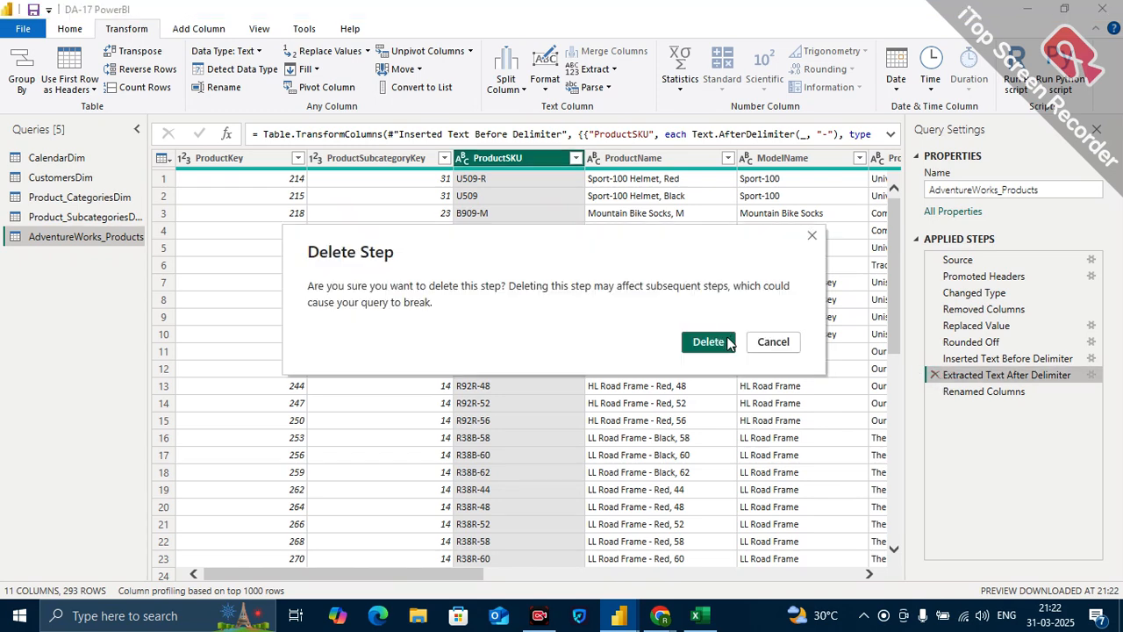
{"action": "left_click", "coordinate": [709, 343]}
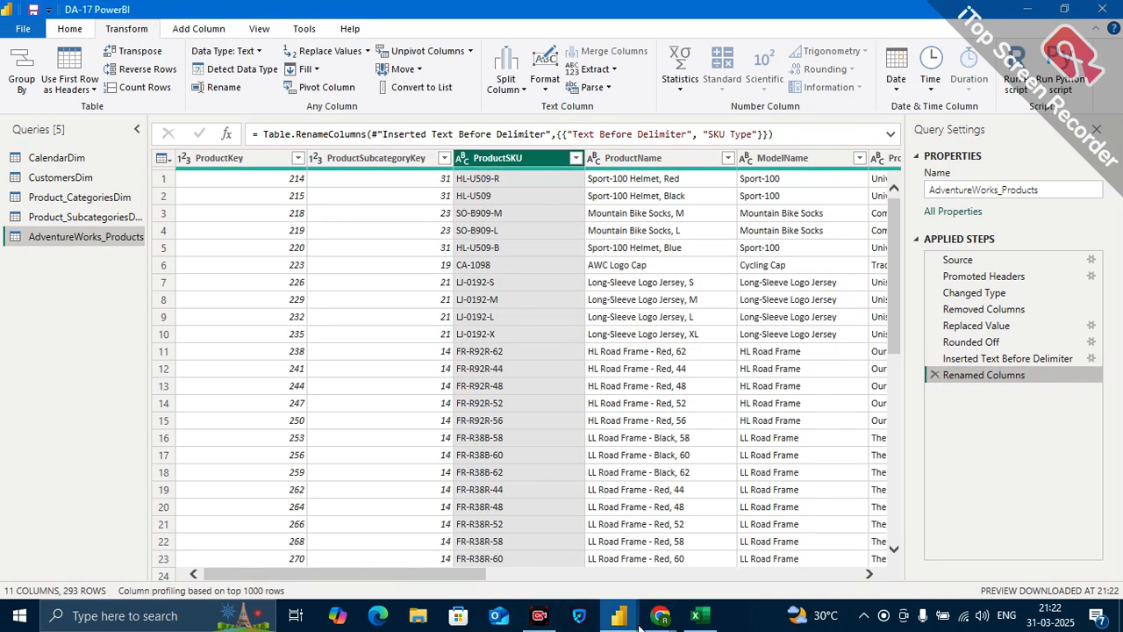
{"action": "mouse_move", "coordinate": [660, 616]}
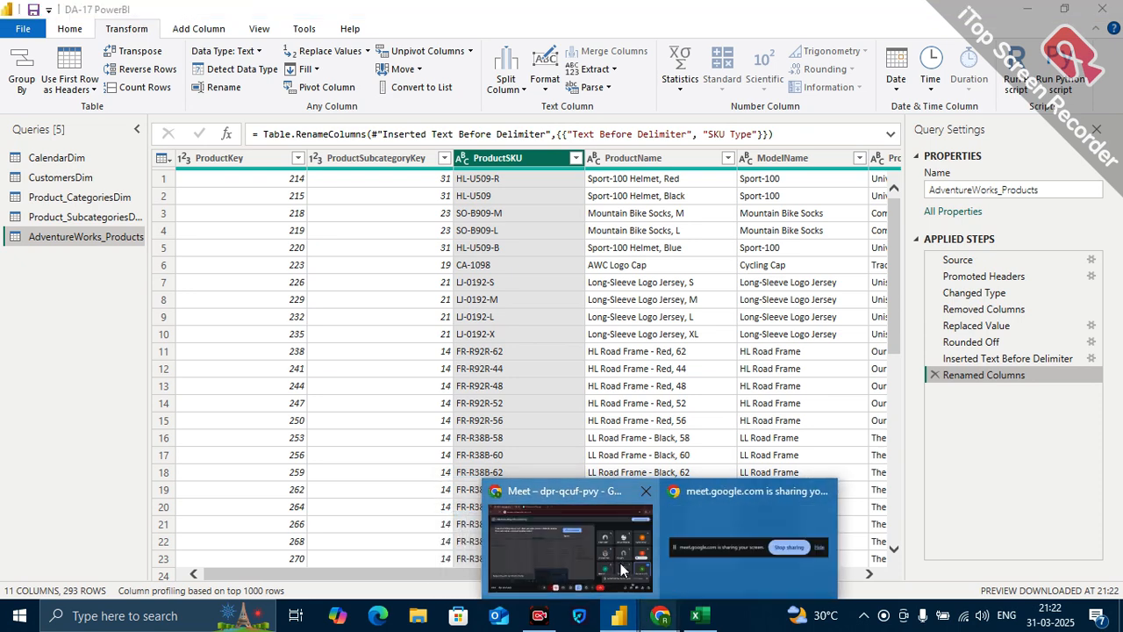
{"action": "left_click", "coordinate": [621, 568]}
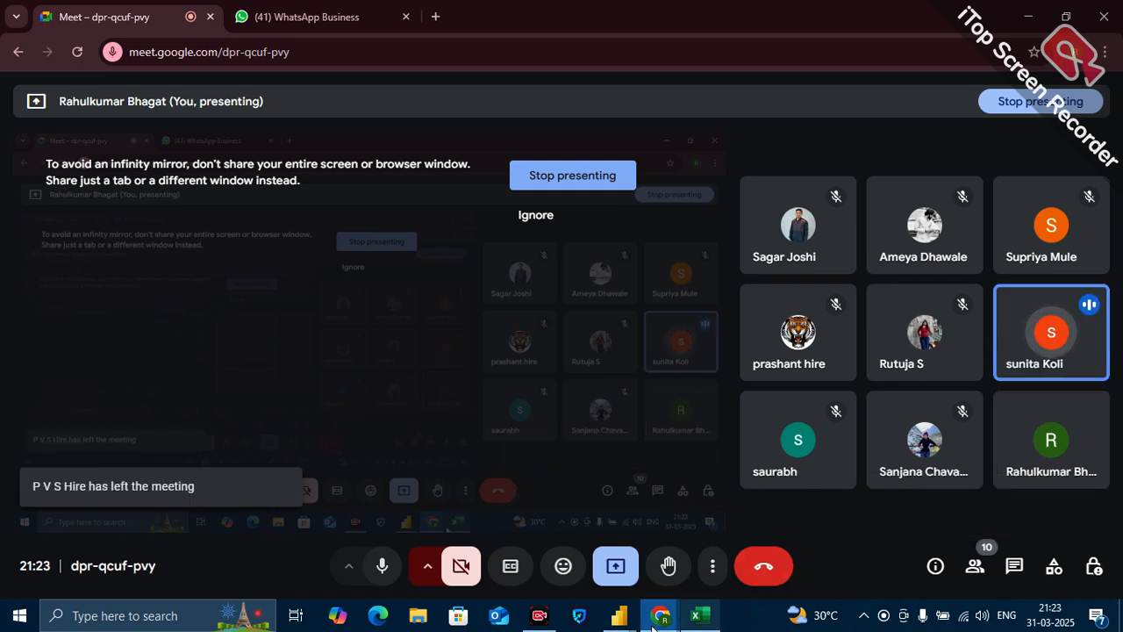
{"action": "mouse_move", "coordinate": [625, 624]}
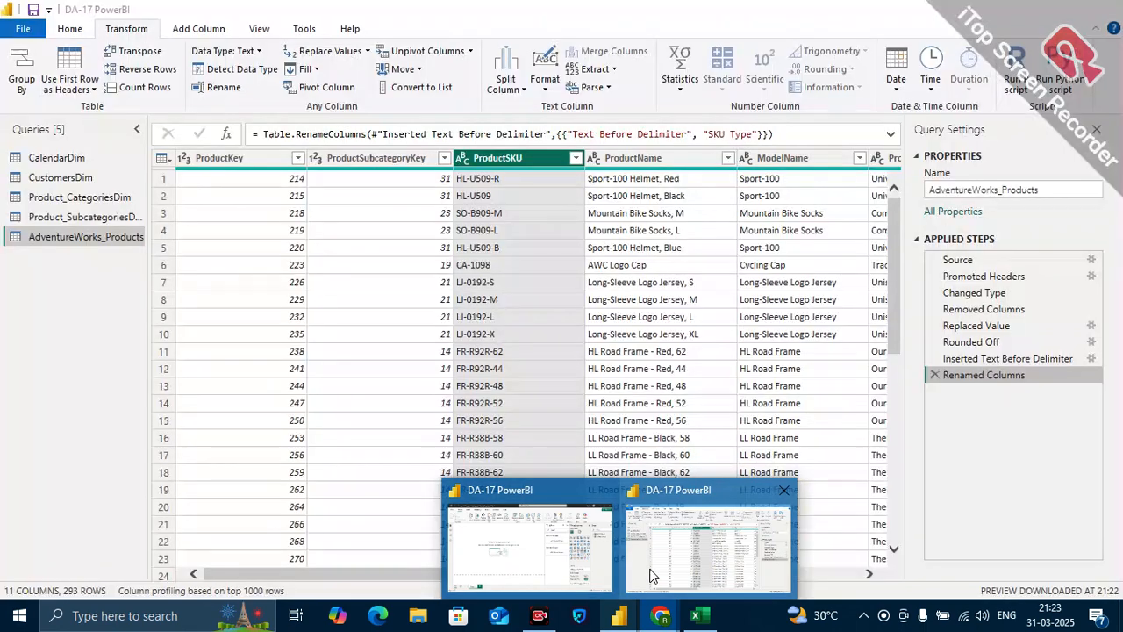
{"action": "left_click", "coordinate": [650, 575]}
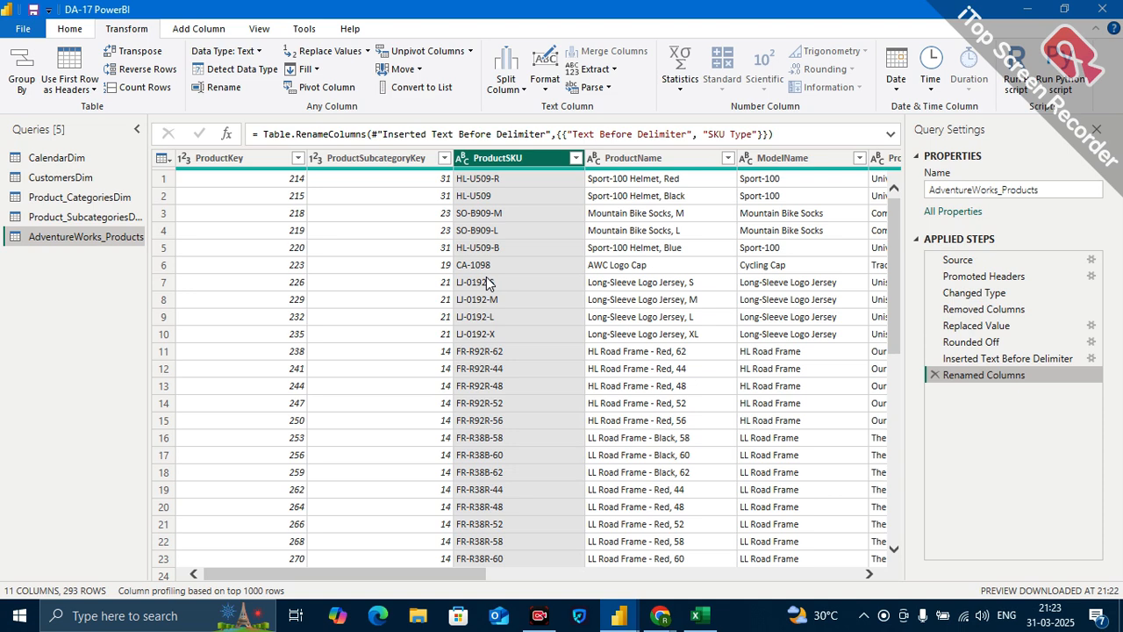
Set the number of delimiters to skip to 0 in the Inserted Text Before Delimiter step and compare the extracted text with ProductSKU.
{"action": "scroll", "coordinate": [704, 262], "scroll_direction": "right", "scroll_amount": 3}
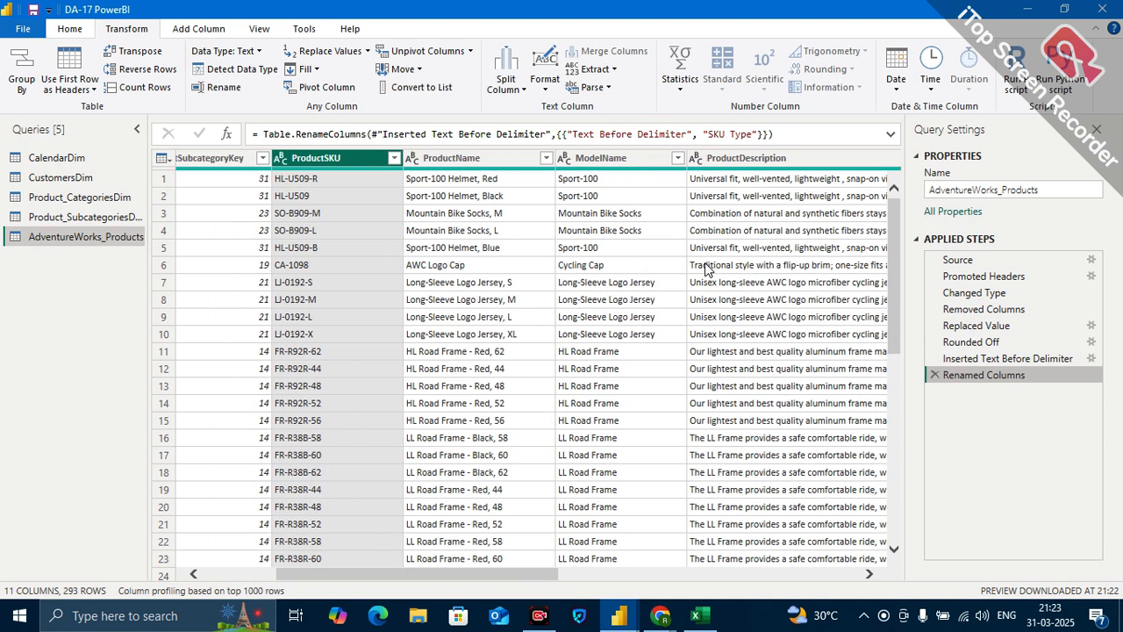
{"action": "left_click", "coordinate": [979, 361]}
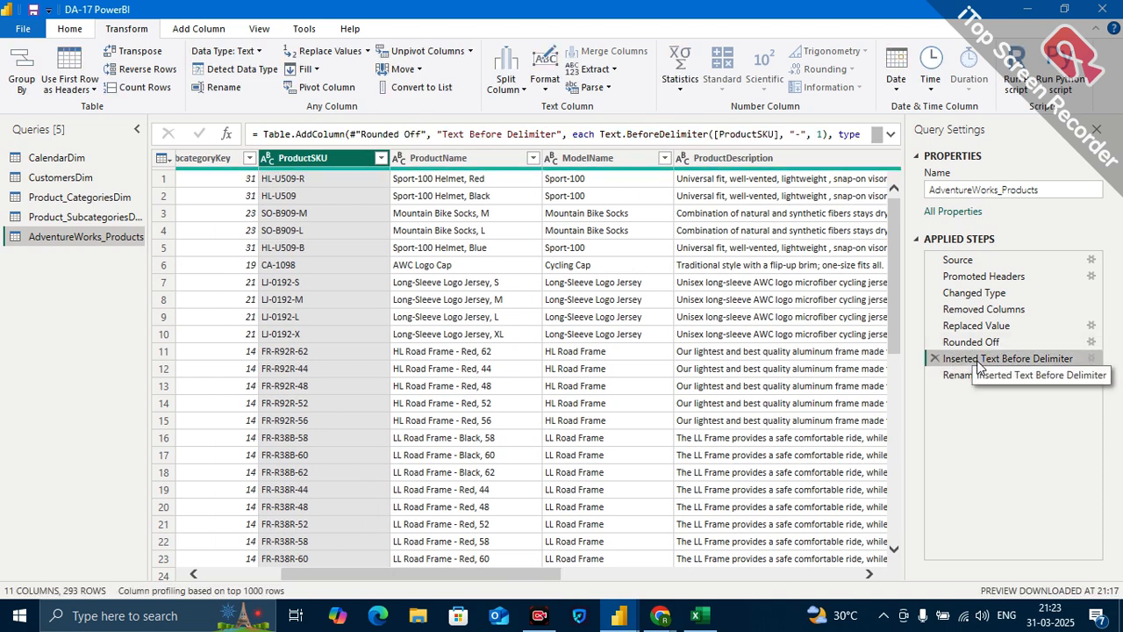
{"action": "scroll", "coordinate": [781, 284], "scroll_direction": "right", "scroll_amount": 8}
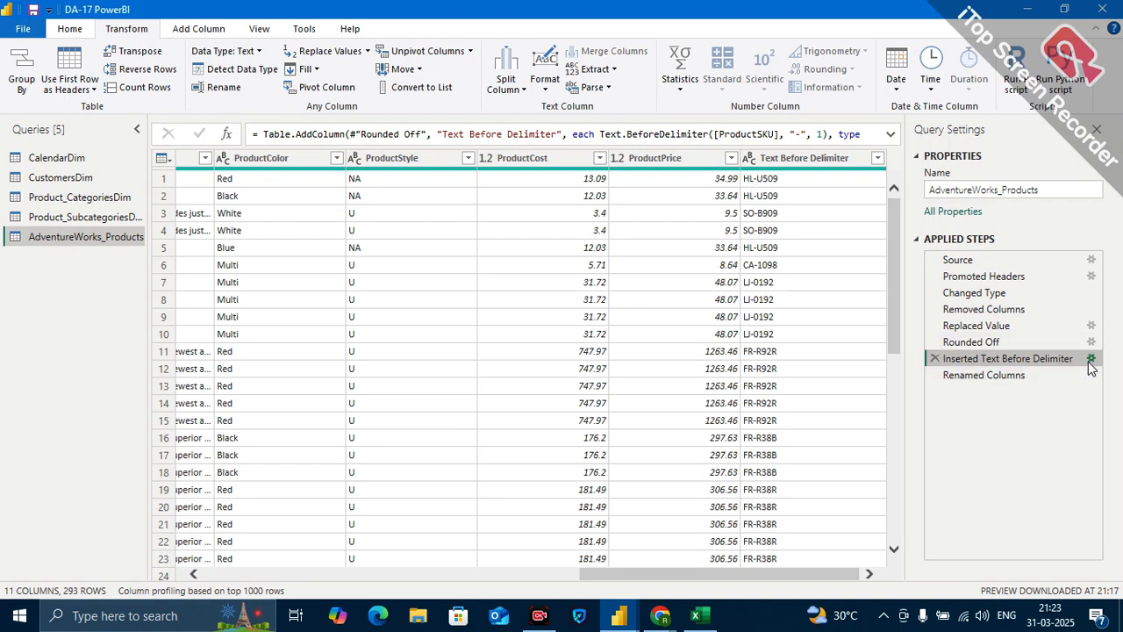
{"action": "left_click", "coordinate": [1091, 358]}
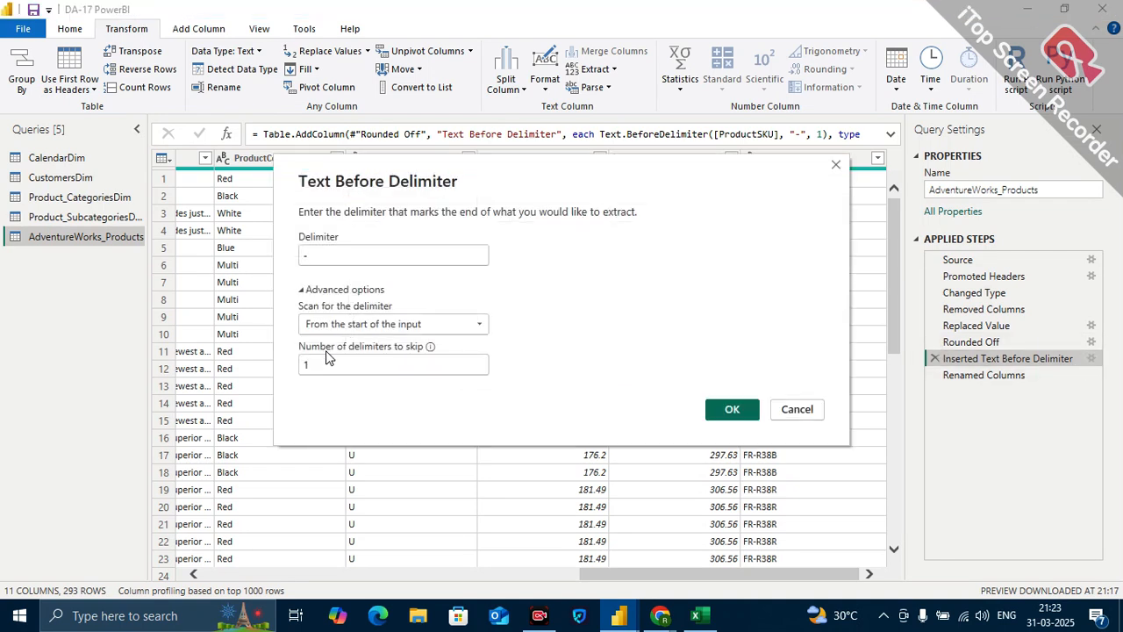
{"action": "left_click", "coordinate": [320, 361]}
{"action": "key", "text": "BackSpace"}
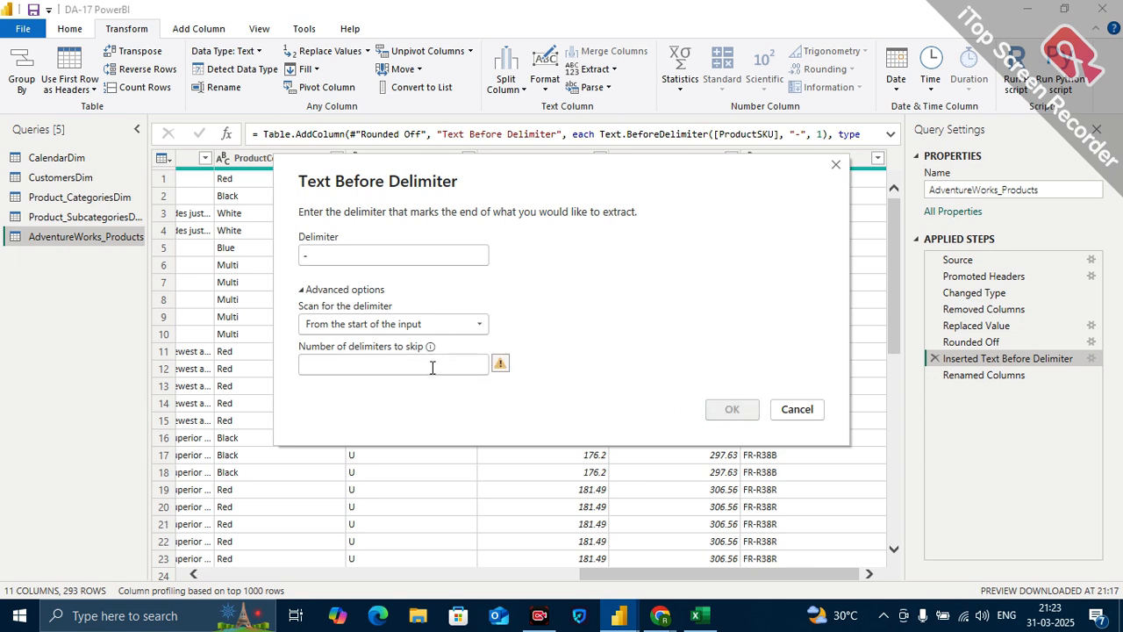
{"action": "type", "text": "0"}
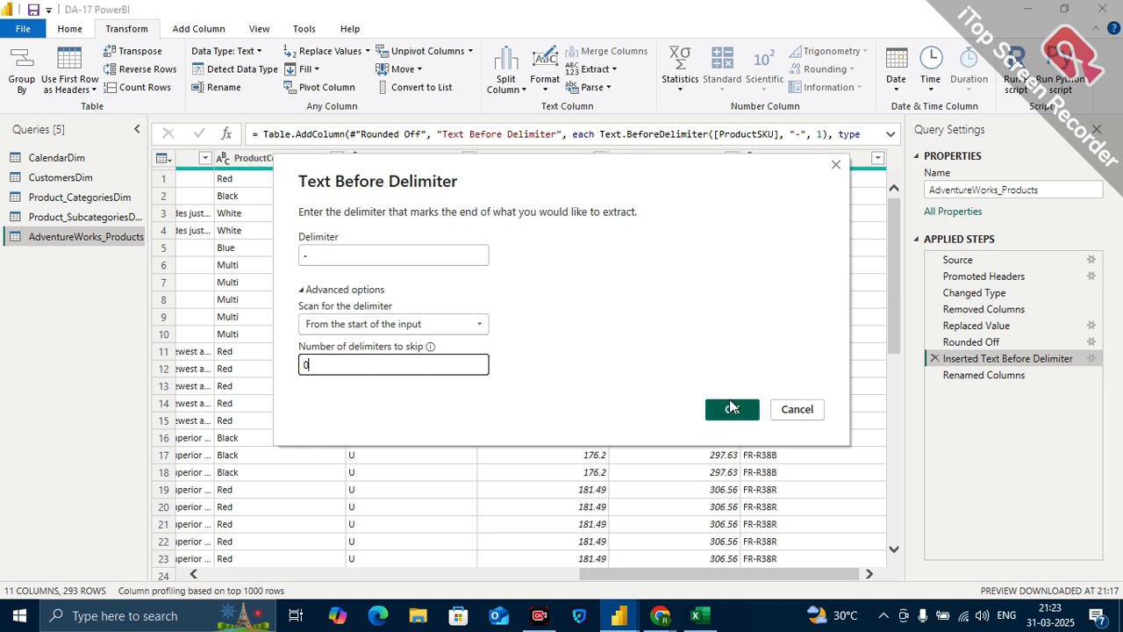
{"action": "left_click", "coordinate": [733, 409]}
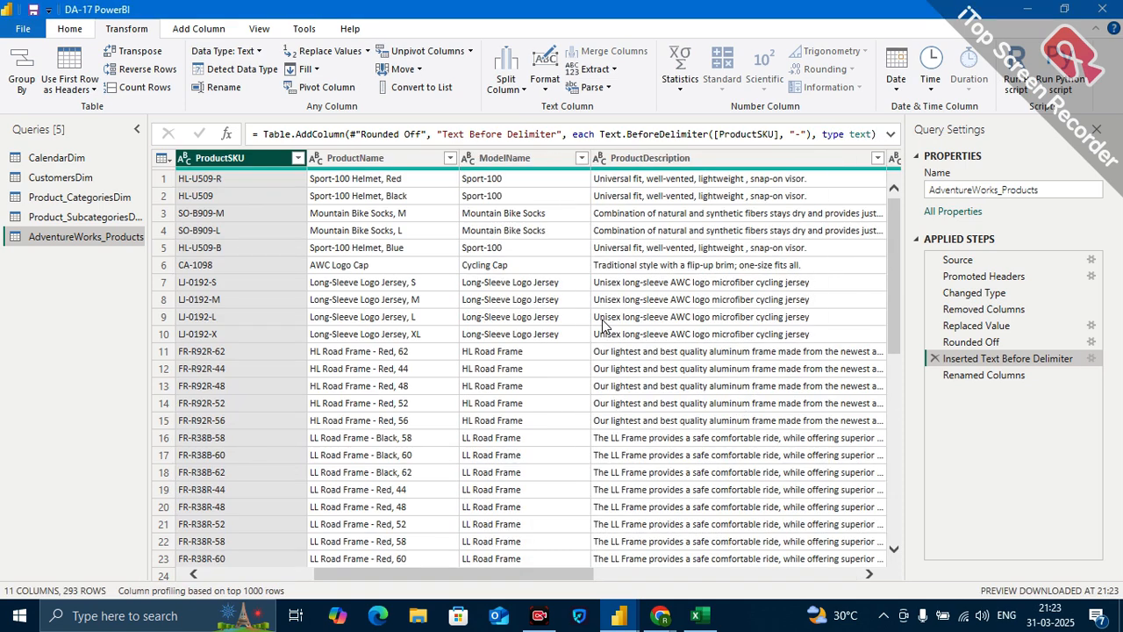
{"action": "scroll", "coordinate": [396, 259], "scroll_direction": "left", "scroll_amount": 1}
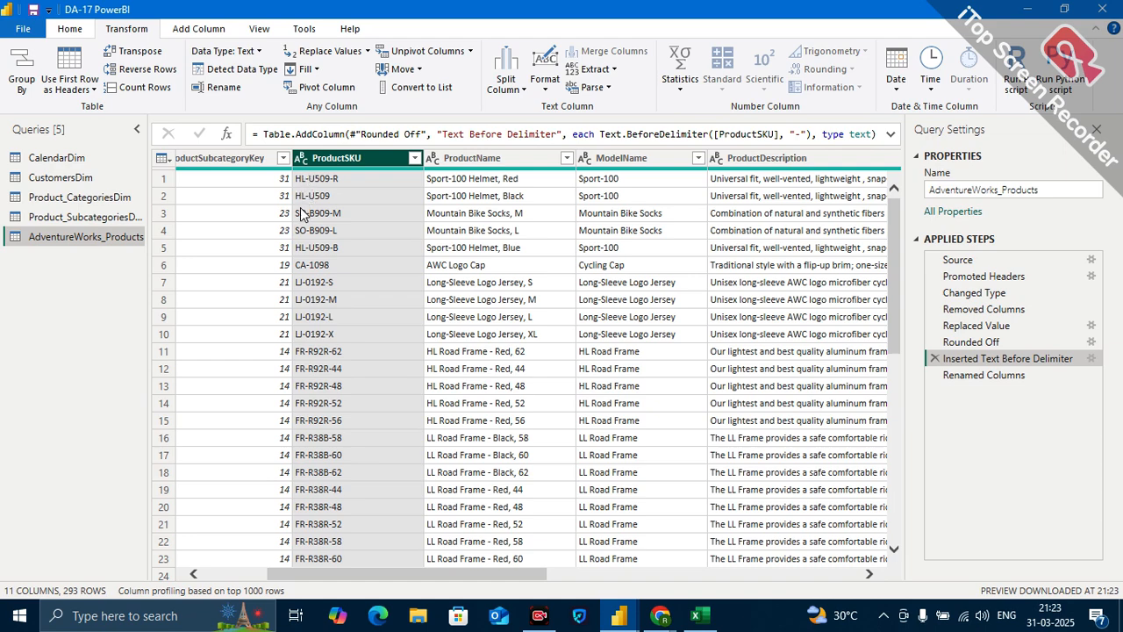
{"action": "scroll", "coordinate": [643, 330], "scroll_direction": "right", "scroll_amount": 5}
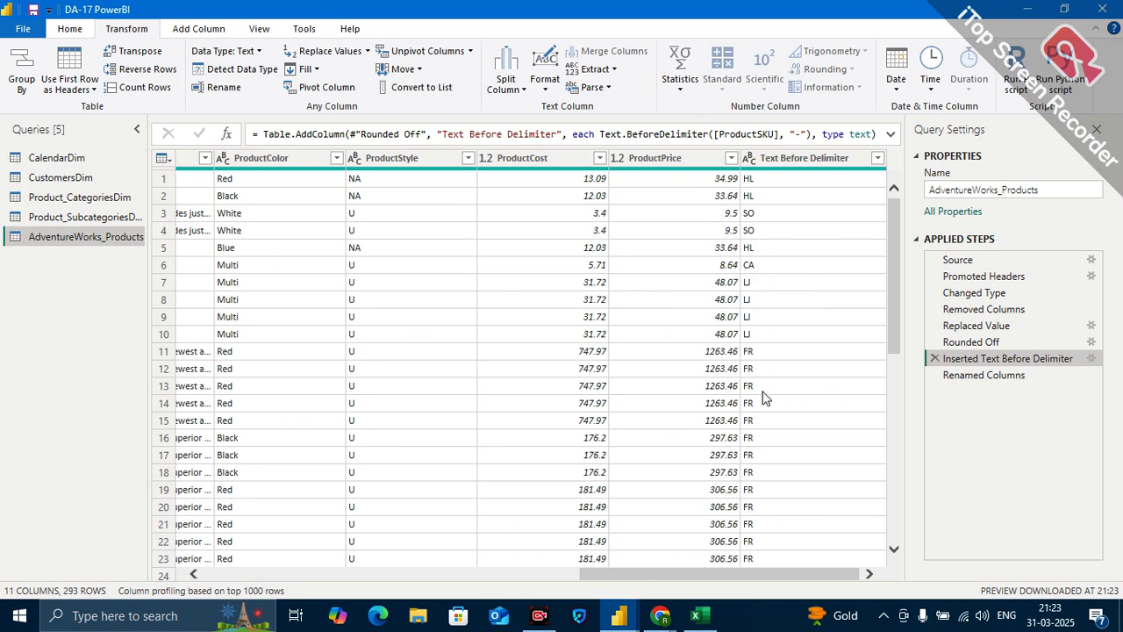
{"action": "scroll", "coordinate": [506, 360], "scroll_direction": "left", "scroll_amount": 5}
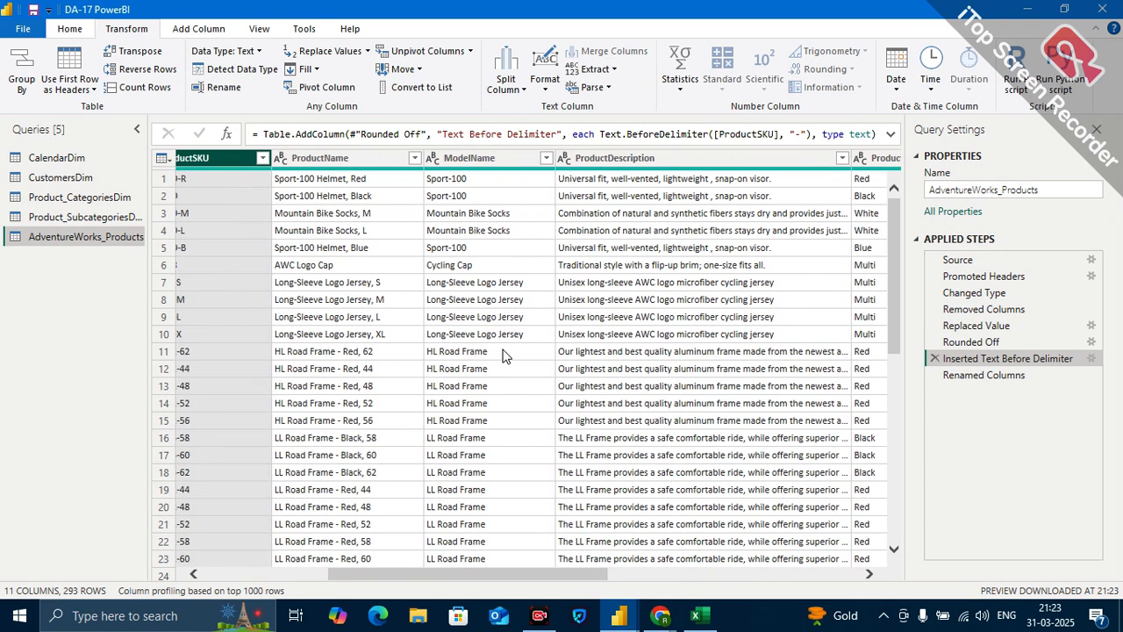
{"action": "scroll", "coordinate": [283, 232], "scroll_direction": "left", "scroll_amount": 2}
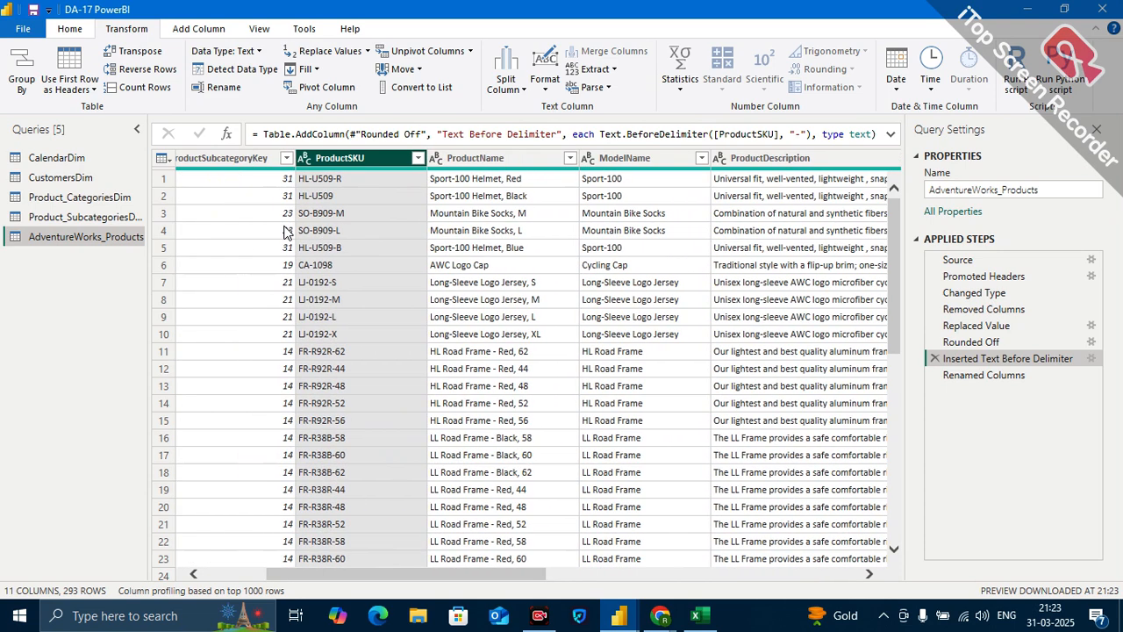
Set the number of delimiters to skip back to 1 in the Inserted Text Before Delimiter step.
{"action": "left_click", "coordinate": [1092, 359]}
{"action": "left_click", "coordinate": [327, 332]}
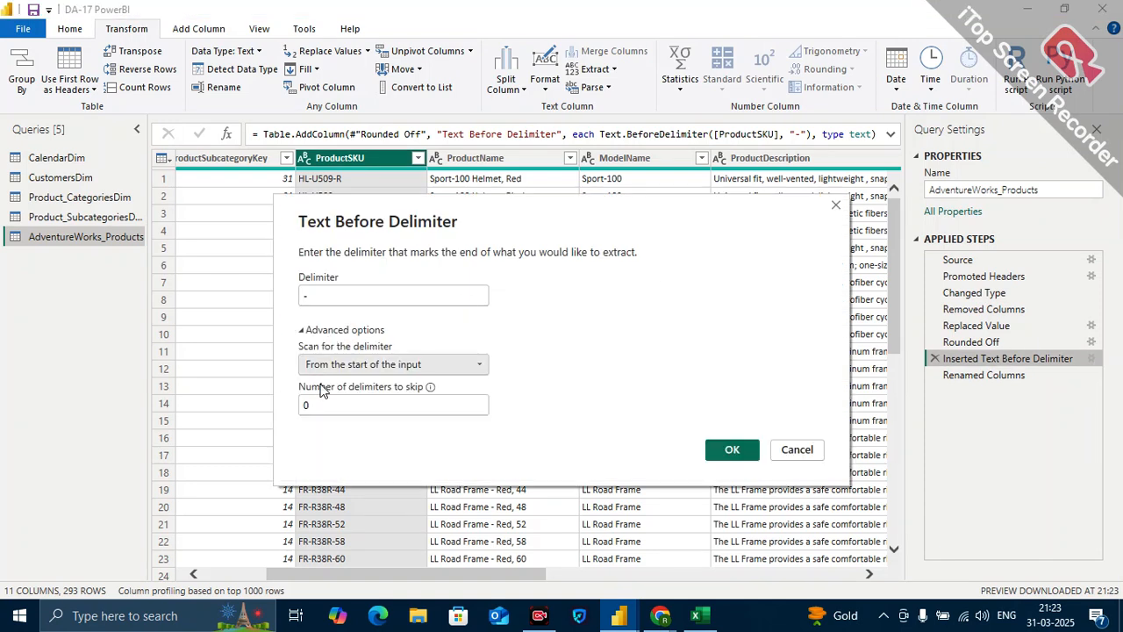
{"action": "left_click", "coordinate": [319, 402]}
{"action": "key", "text": "BackSpace"}
{"action": "type", "text": "1"}
{"action": "left_click", "coordinate": [731, 450]}
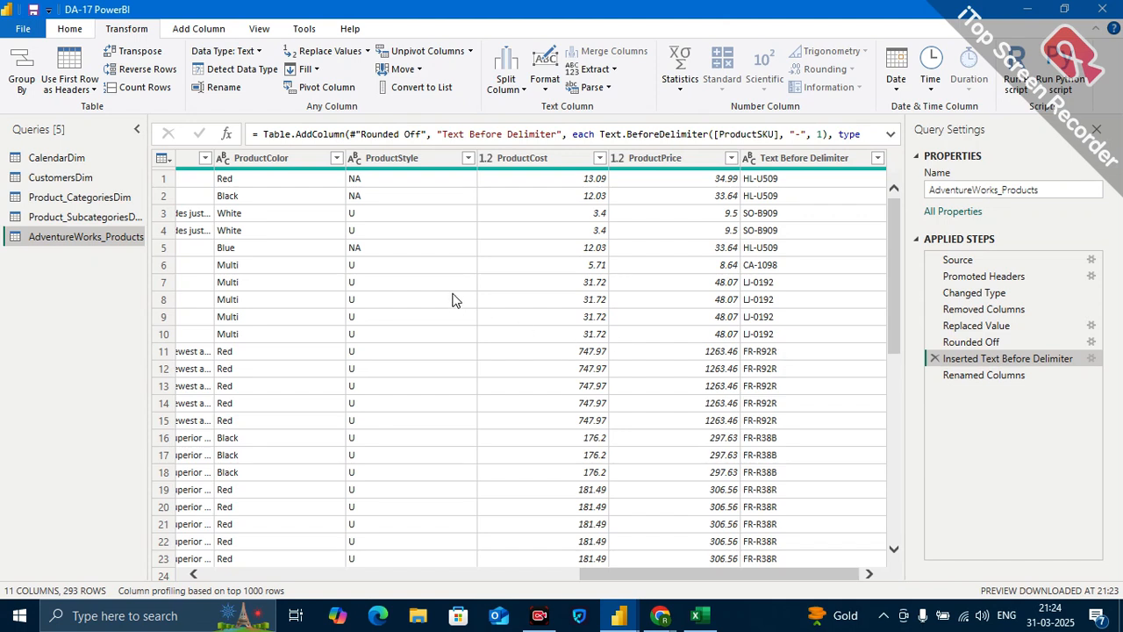
Compare the ProductSKU column with the extracted text, and examine the first row's ProductName and ProductDescription values.
{"action": "scroll", "coordinate": [454, 299], "scroll_direction": "left", "scroll_amount": 1}
{"action": "scroll", "coordinate": [453, 299], "scroll_direction": "left", "scroll_amount": 6}
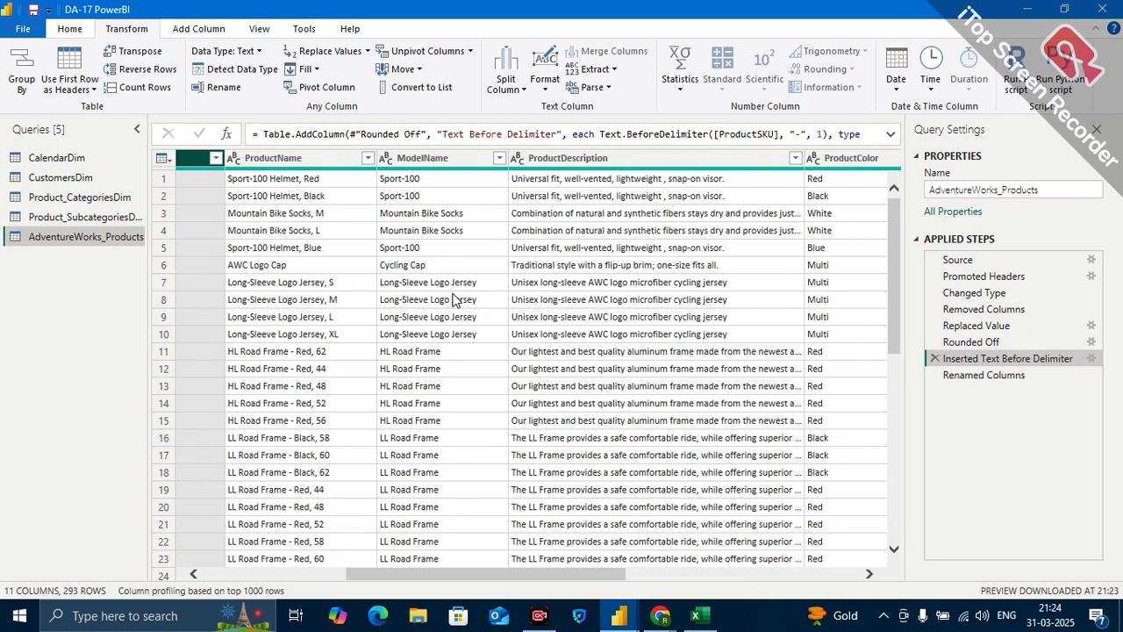
{"action": "scroll", "coordinate": [453, 299], "scroll_direction": "left", "scroll_amount": 3}
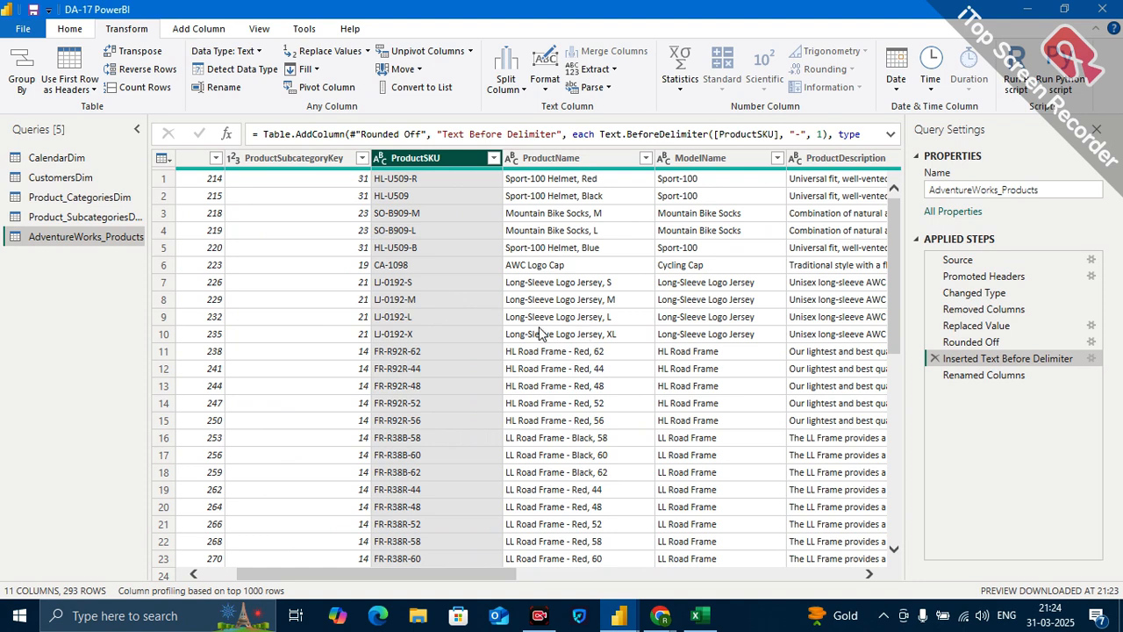
{"action": "scroll", "coordinate": [541, 333], "scroll_direction": "right", "scroll_amount": 3}
{"action": "scroll", "coordinate": [541, 333], "scroll_direction": "right", "scroll_amount": 1}
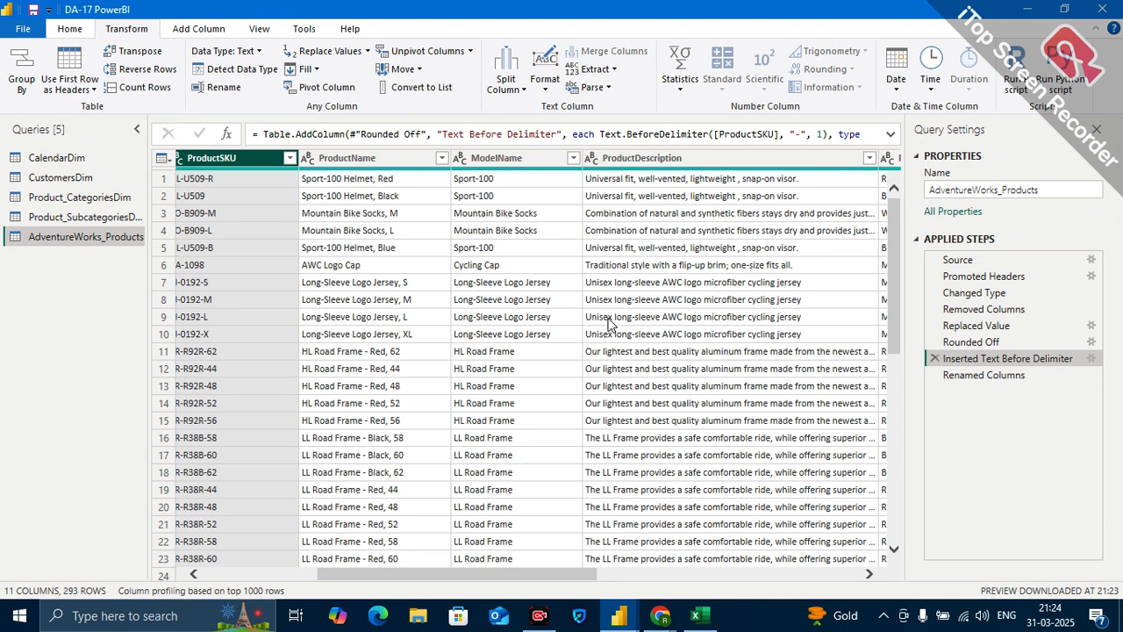
{"action": "left_click", "coordinate": [362, 158]}
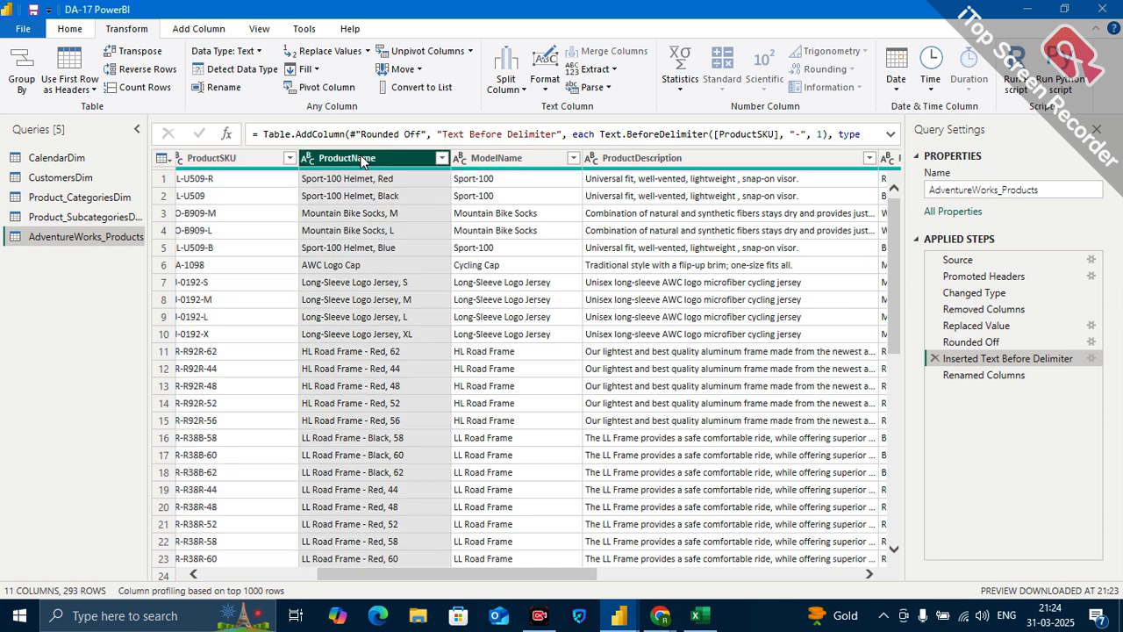
{"action": "left_click", "coordinate": [330, 181]}
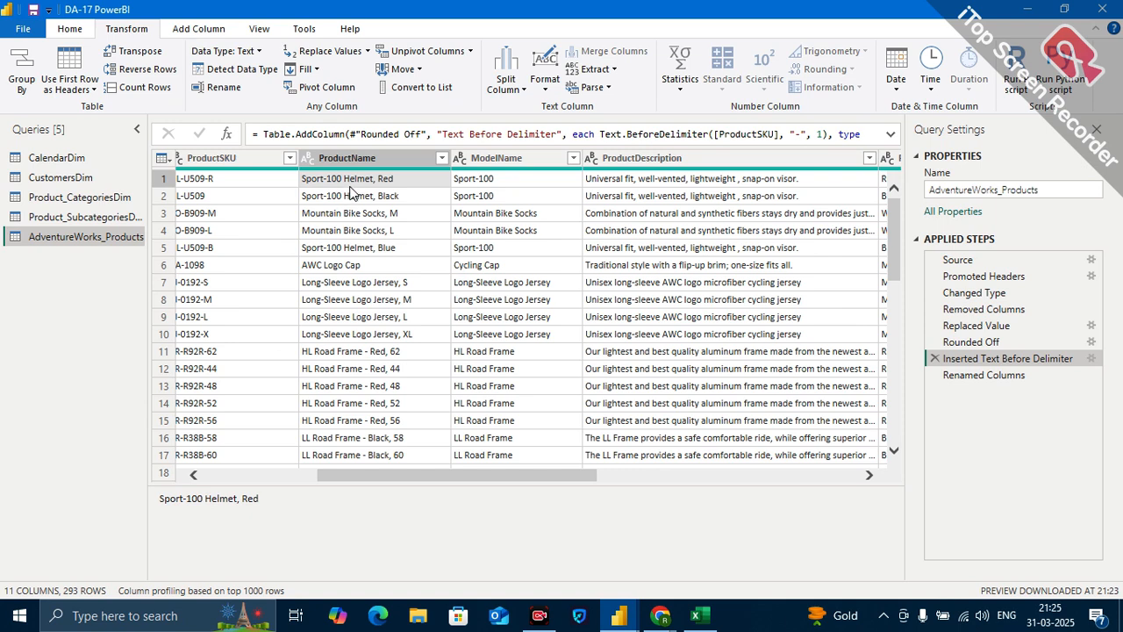
{"action": "left_click", "coordinate": [337, 185]}
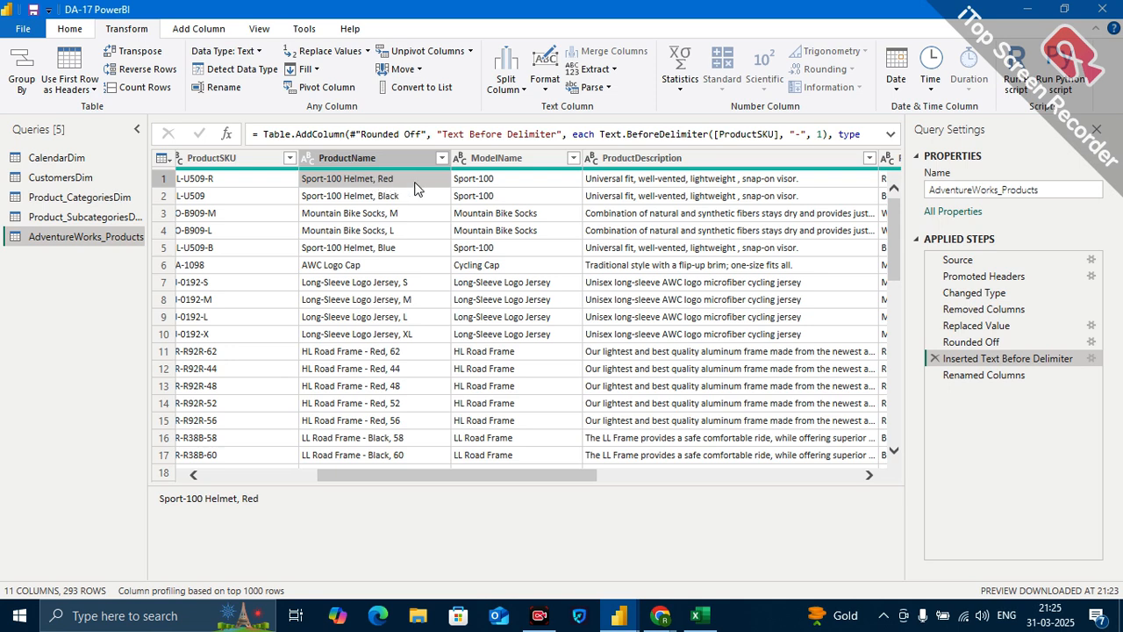
{"action": "left_click", "coordinate": [650, 185]}
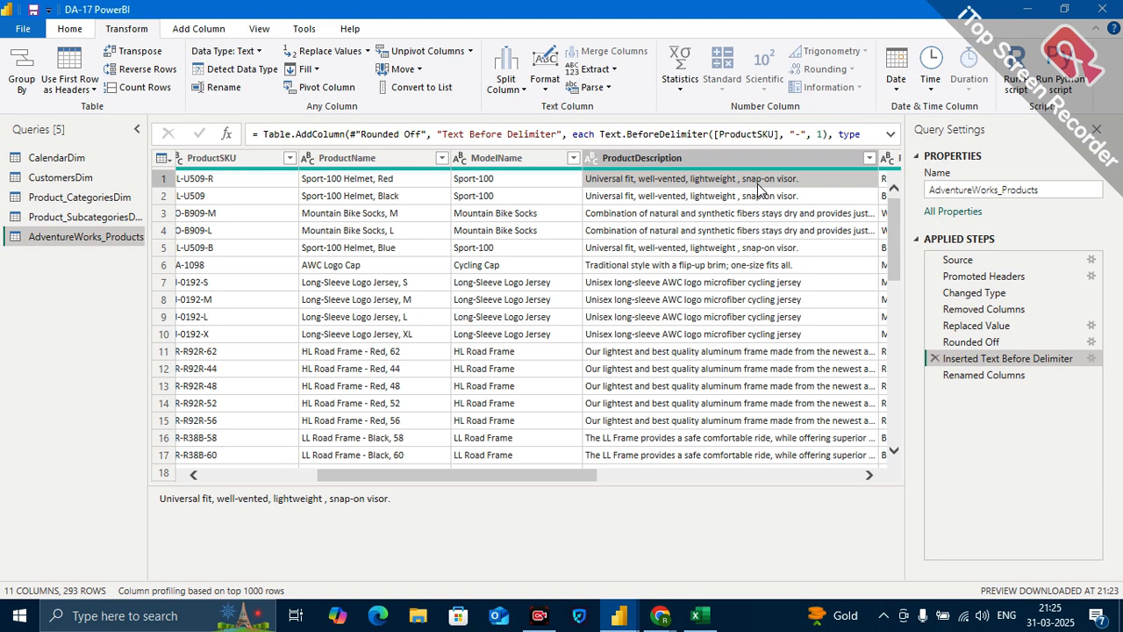
{"action": "left_click", "coordinate": [371, 184]}
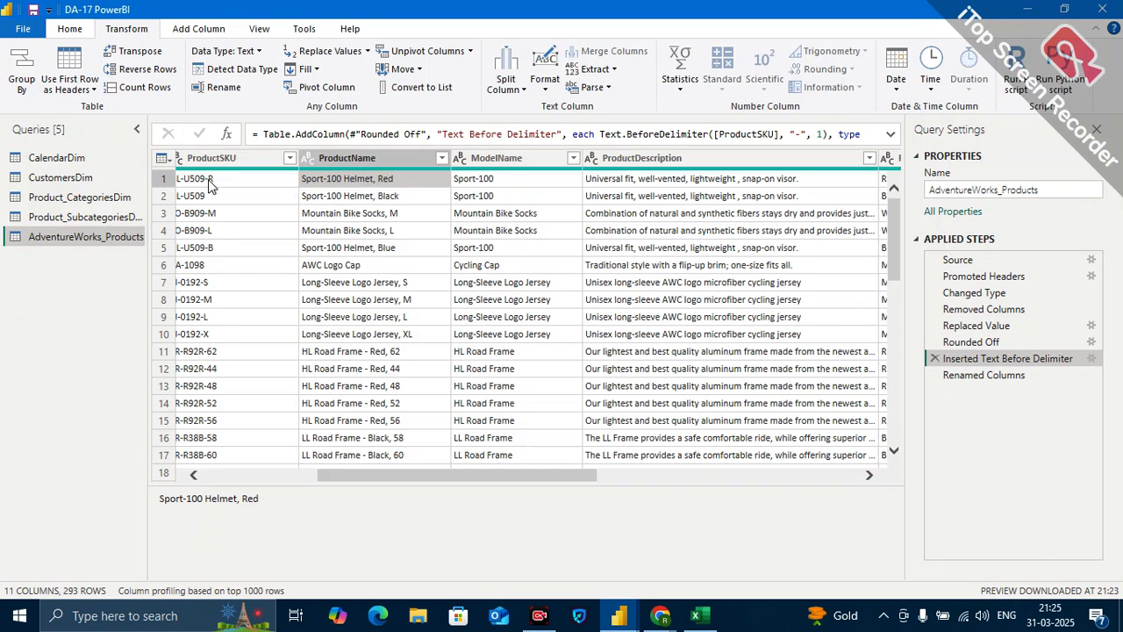
{"action": "scroll", "coordinate": [223, 189], "scroll_direction": "left", "scroll_amount": 3}
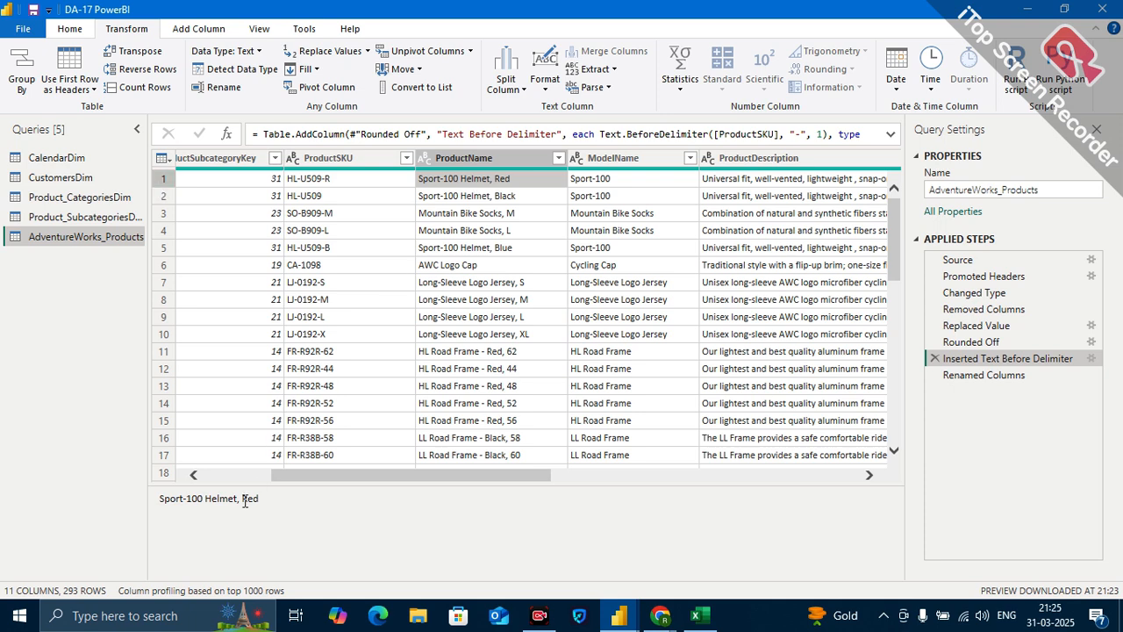
Copy the product name "Sport-100 Helmet, Red" from the first row and paste it into cell E6 of the Excel sheet.
{"action": "left_click_drag", "start_coordinate": [260, 499], "coordinate": [169, 512]}
{"action": "key", "text": "ctrl+c"}
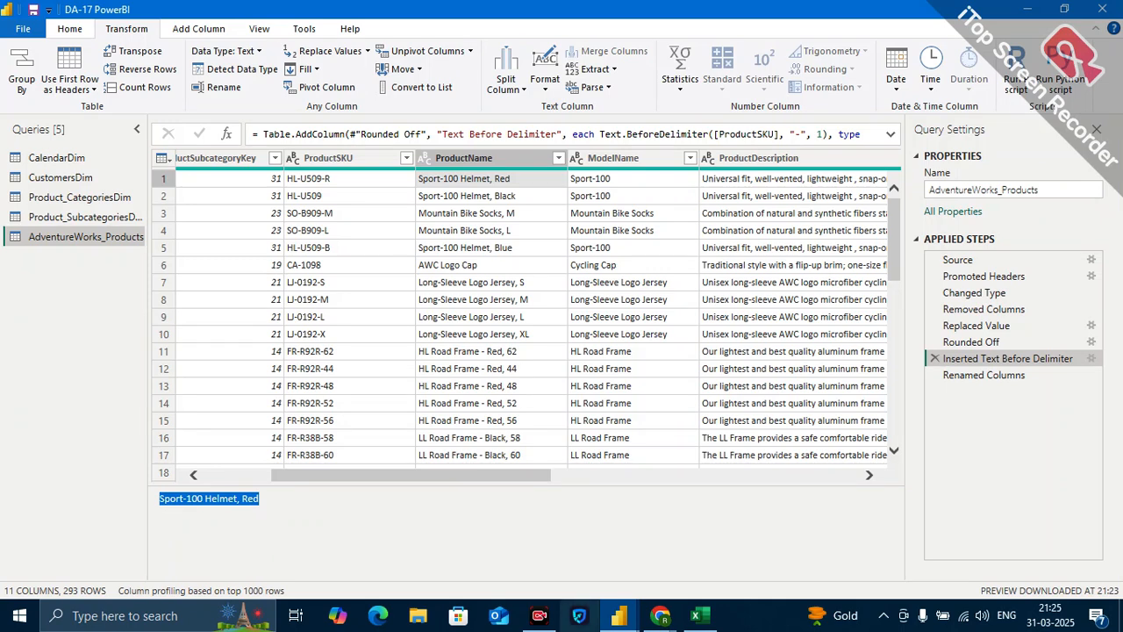
{"action": "left_click", "coordinate": [699, 615]}
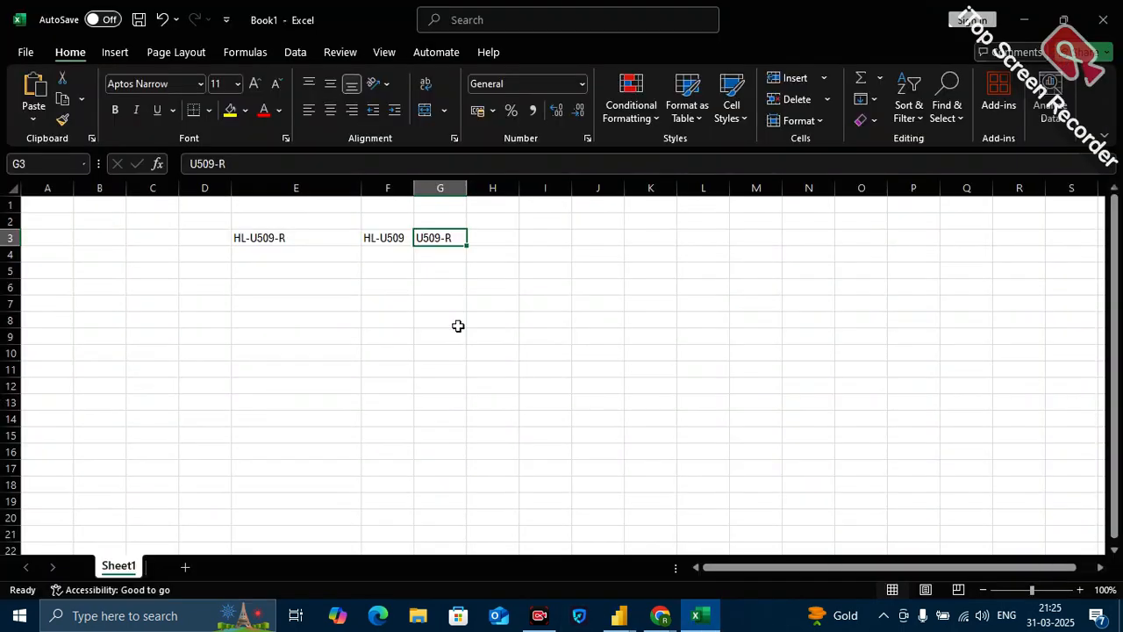
{"action": "left_click", "coordinate": [295, 287]}
{"action": "key", "text": "ctrl+v"}
{"action": "left_click", "coordinate": [499, 320]}
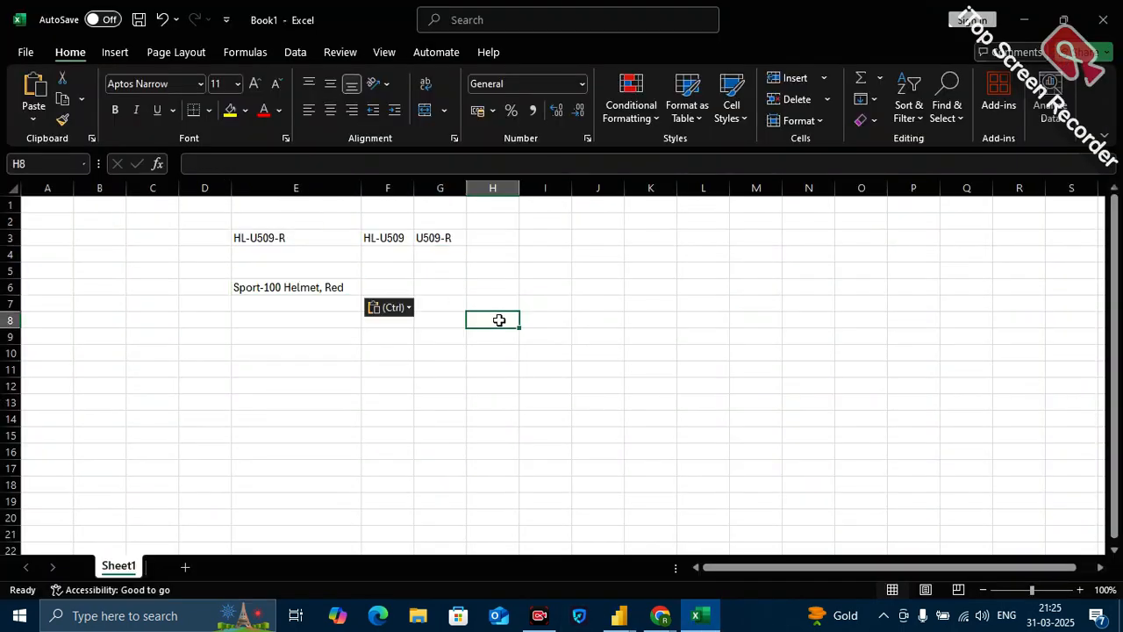
Enter the labels "product ID" in cell H6 and "Details" in cell I6, widening column H to fit its text.
{"action": "left_click", "coordinate": [491, 288]}
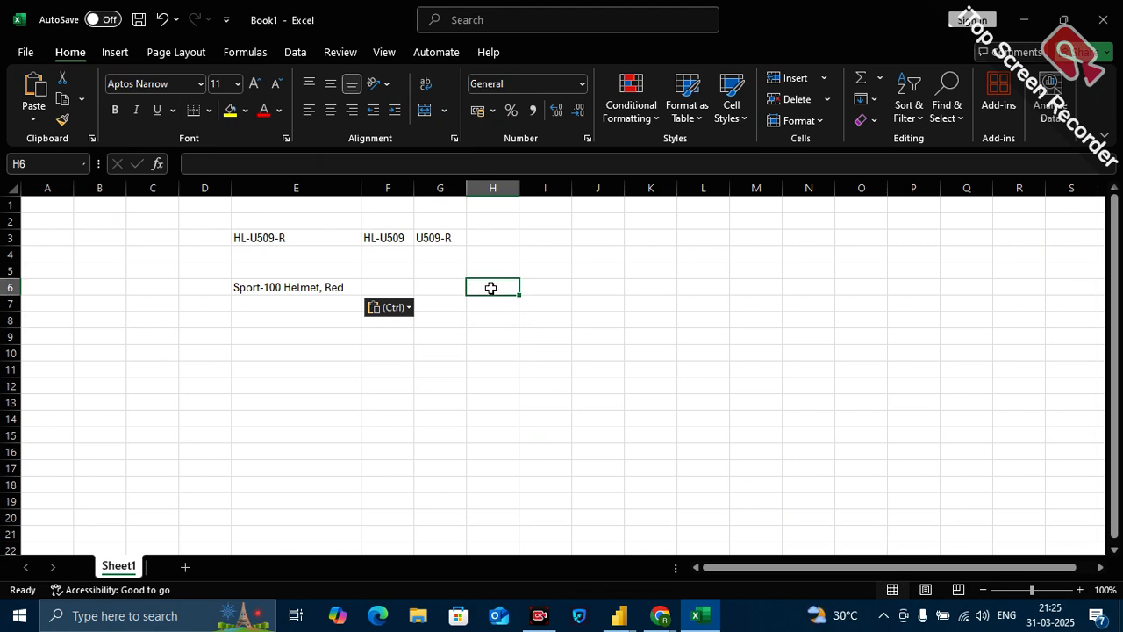
{"action": "type", "text": "prod"}
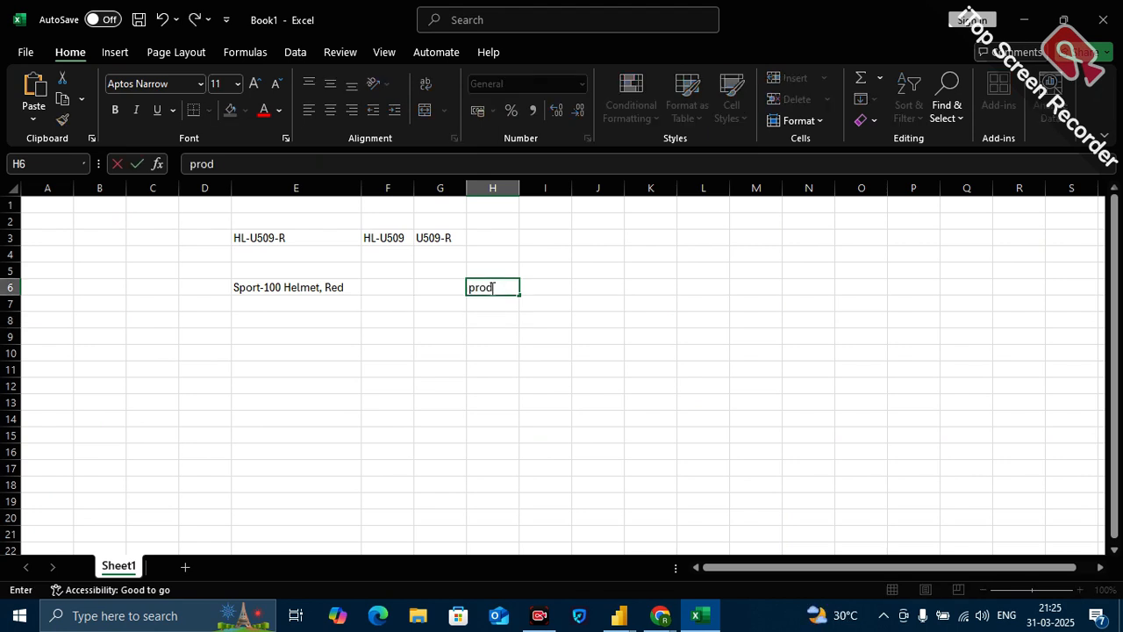
{"action": "type", "text": "uct ID"}
{"action": "left_click", "coordinate": [580, 388]}
{"action": "left_click_drag", "start_coordinate": [520, 187], "coordinate": [534, 187]}
{"action": "left_click", "coordinate": [572, 287]}
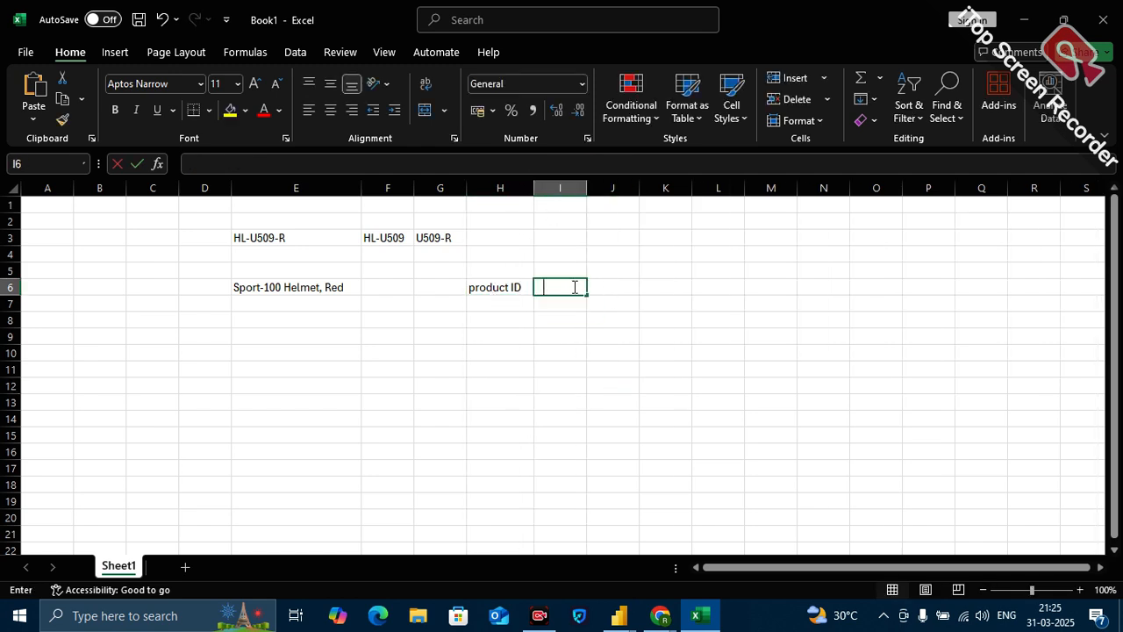
{"action": "type", "text": "Details"}
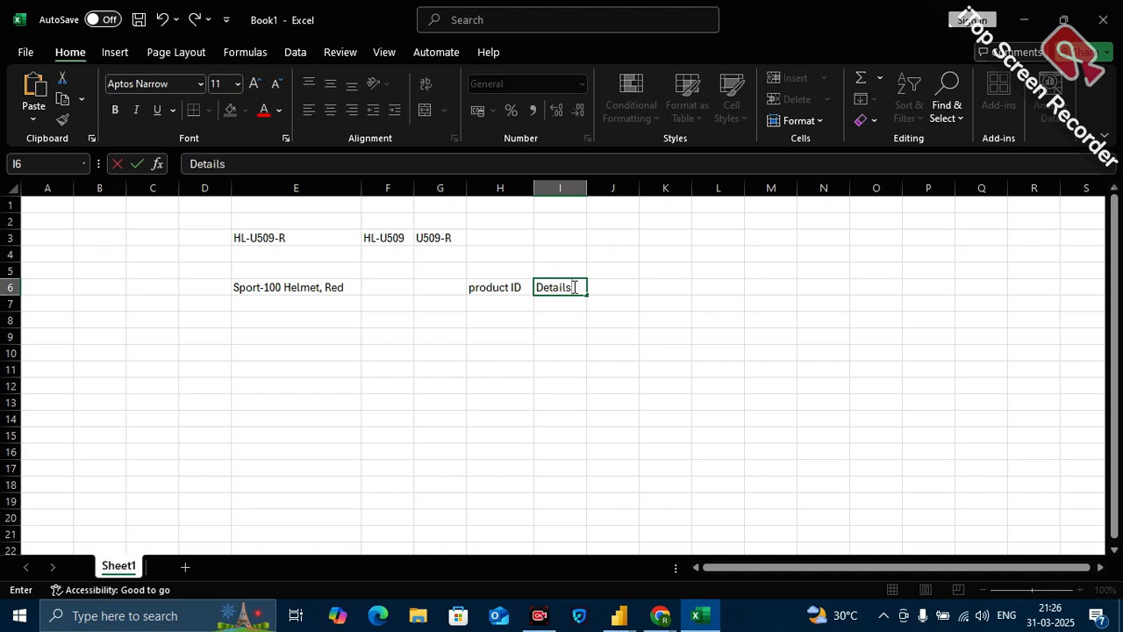
{"action": "left_click", "coordinate": [573, 429]}
Enter 1 in cell D6 as the ID beside the product name.
{"action": "left_click", "coordinate": [297, 285]}
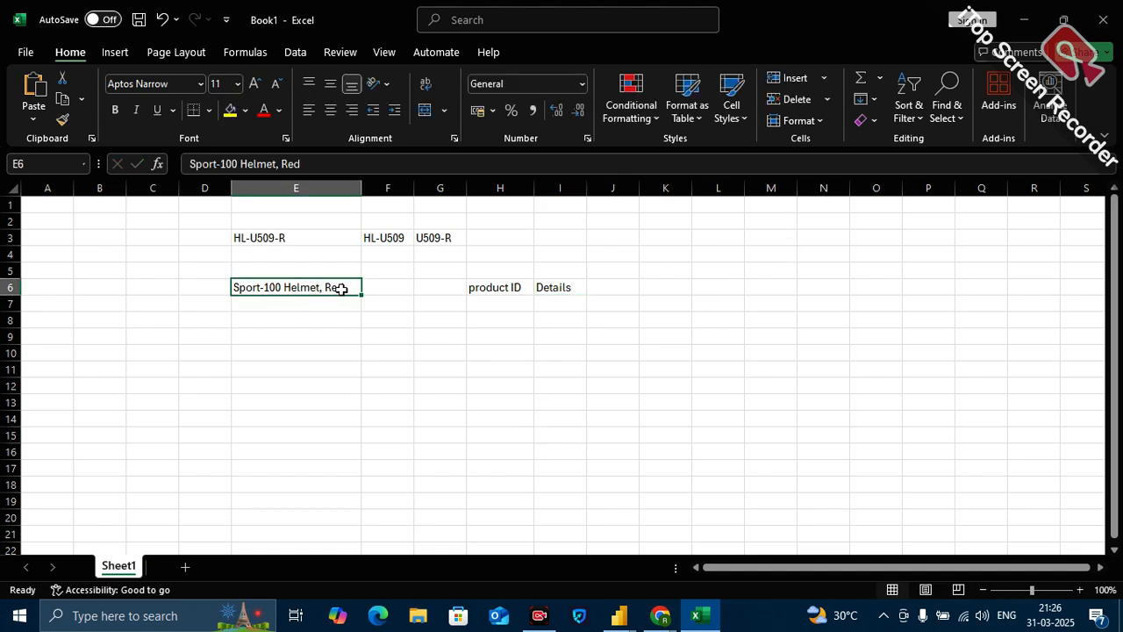
{"action": "left_click", "coordinate": [198, 288]}
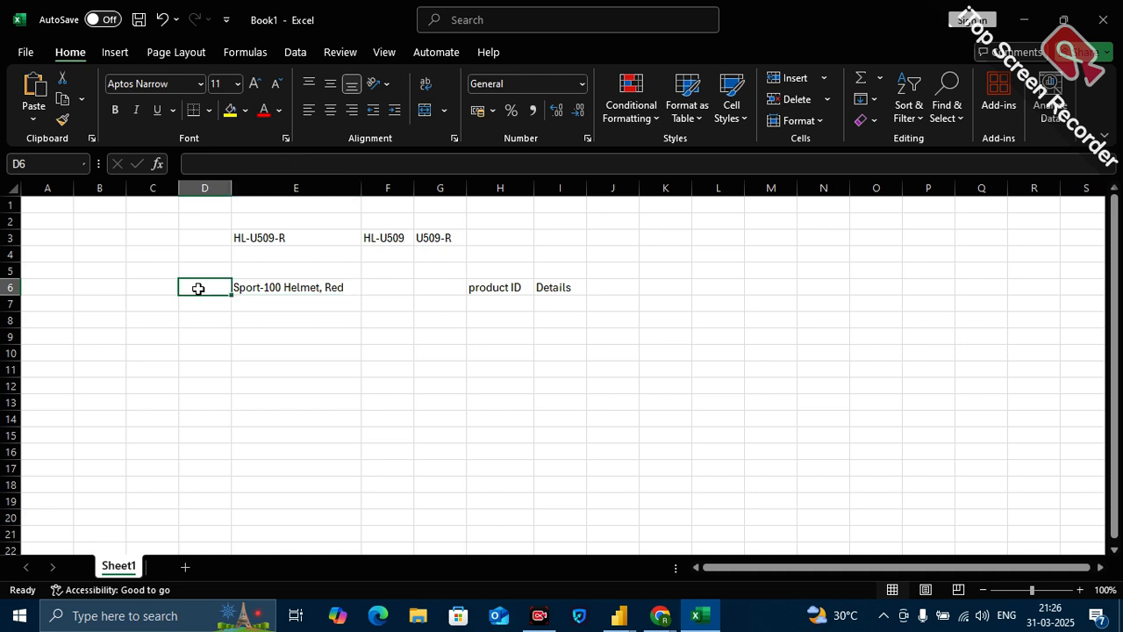
{"action": "type", "text": "1"}
{"action": "left_click", "coordinate": [234, 347]}
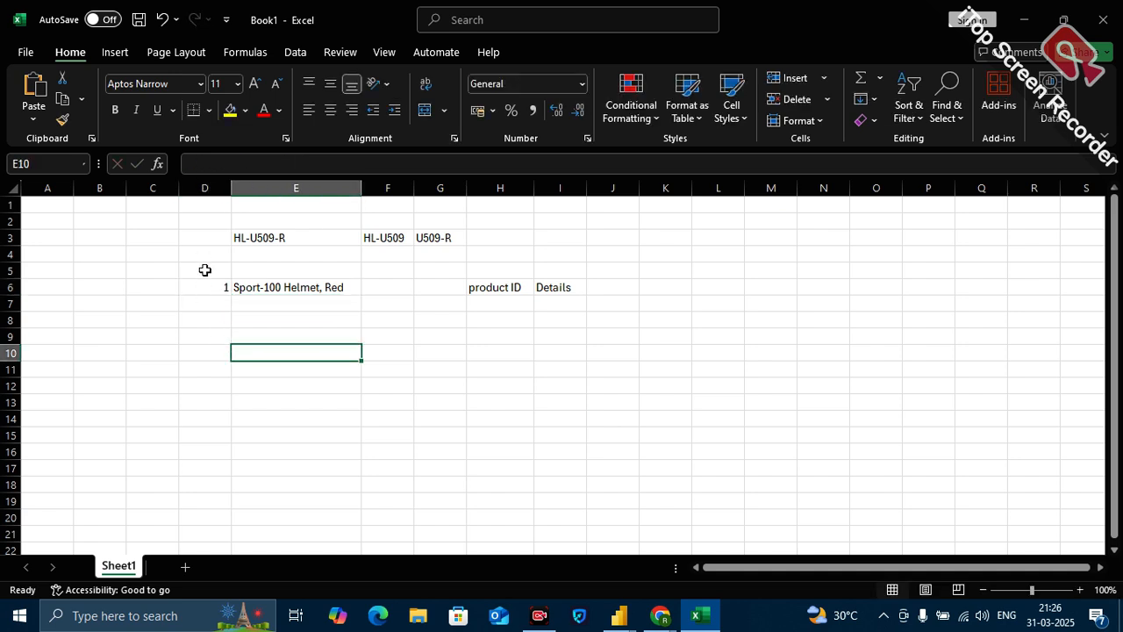
Copy the "product ID" label from H6 into cell D5 as the heading above the ID value.
{"action": "left_click", "coordinate": [494, 292]}
{"action": "key", "text": "ctrl+c"}
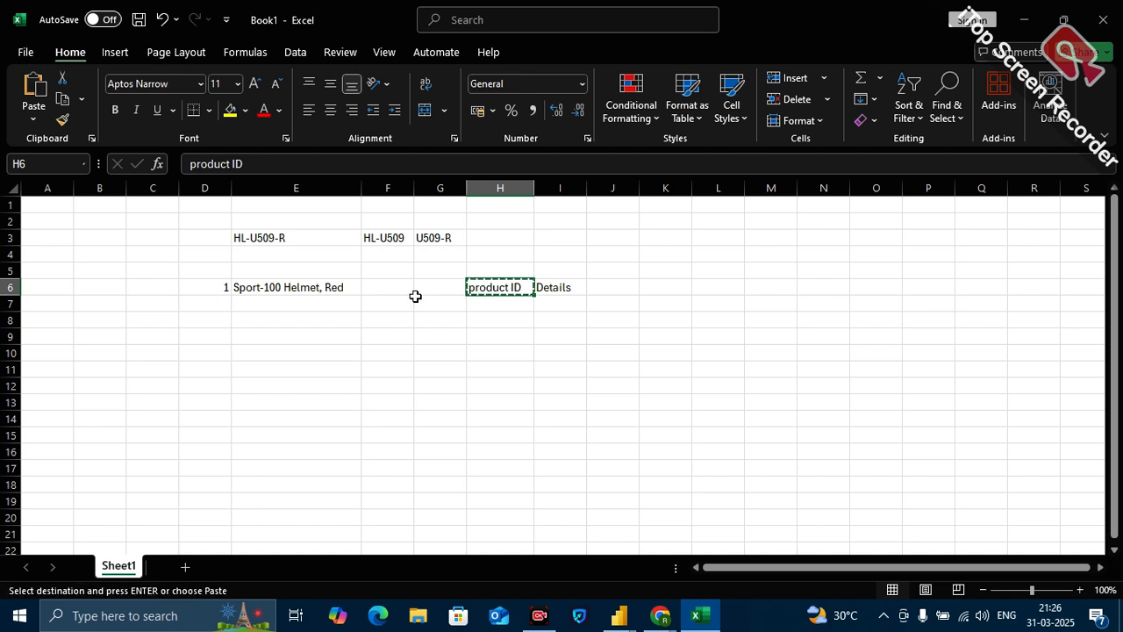
{"action": "left_click", "coordinate": [223, 268]}
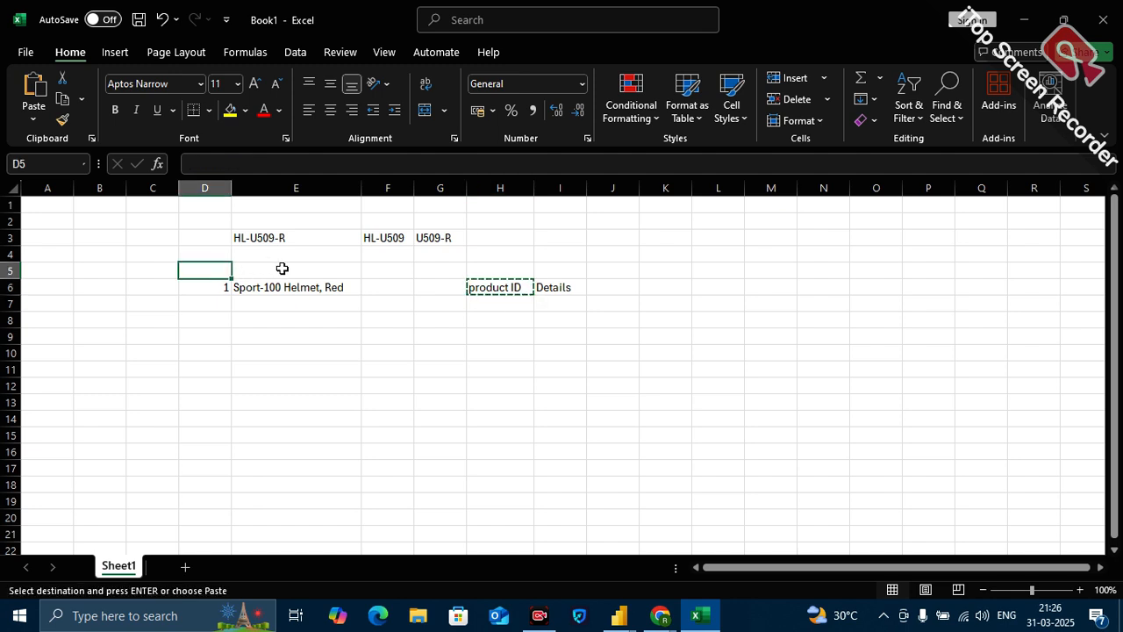
{"action": "key", "text": "ctrl+v"}
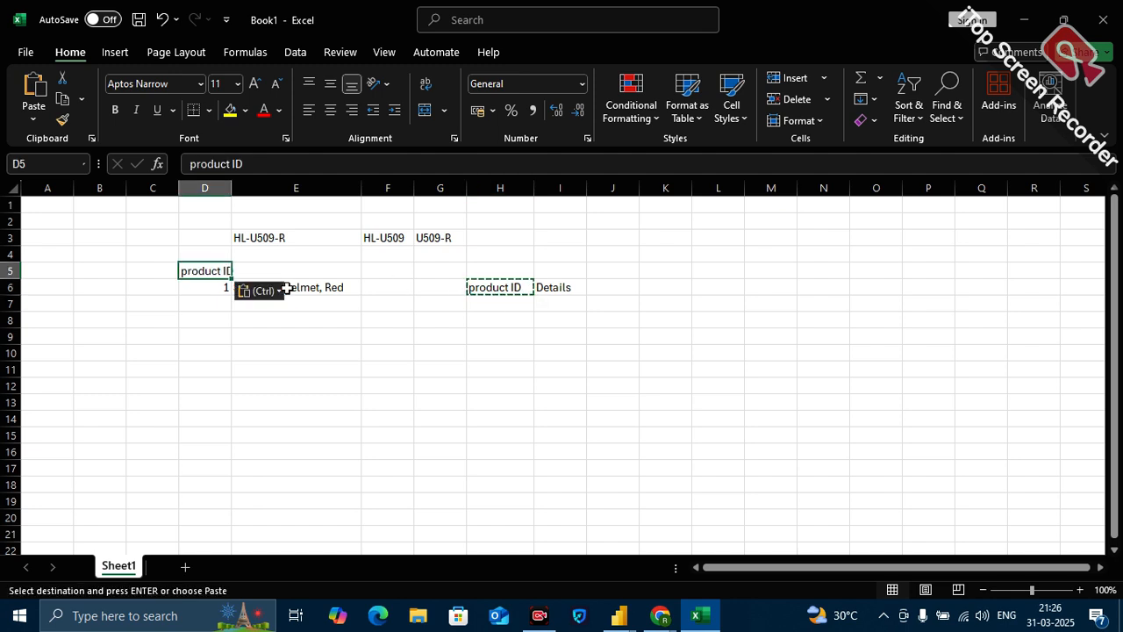
Enter the heading "Details" in cell E5 and widen column D to fit the product ID label.
{"action": "left_click", "coordinate": [292, 268]}
{"action": "type", "text": "Details"}
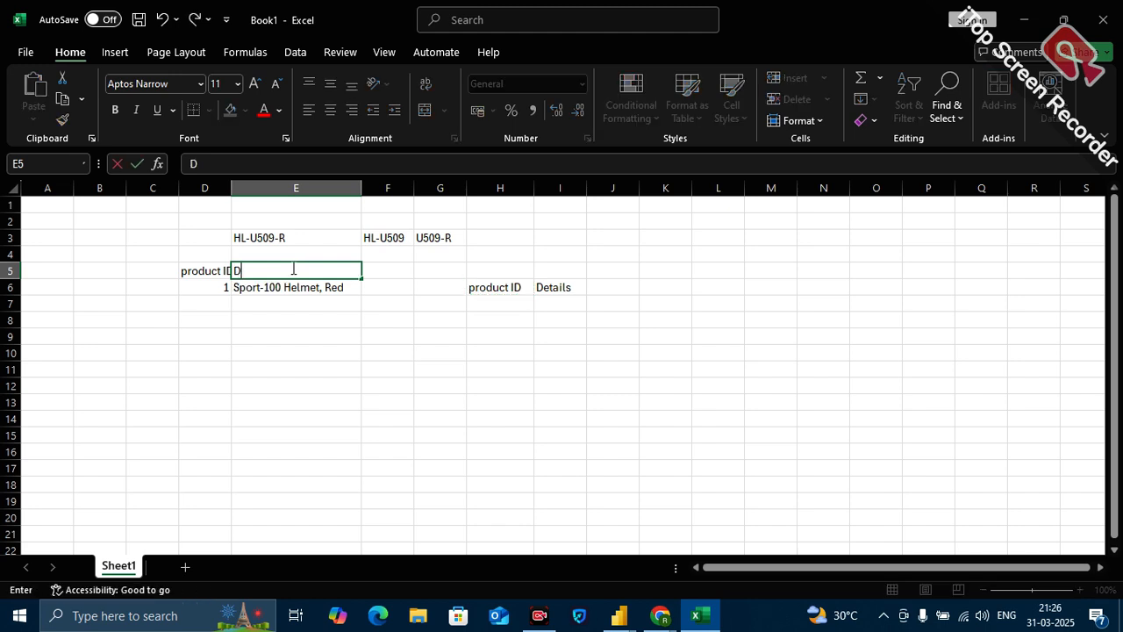
{"action": "left_click", "coordinate": [253, 365]}
{"action": "left_click_drag", "start_coordinate": [232, 188], "coordinate": [244, 188]}
Enter 1 in cells H7 and H8 as the repeated product ID.
{"action": "left_click", "coordinate": [507, 303]}
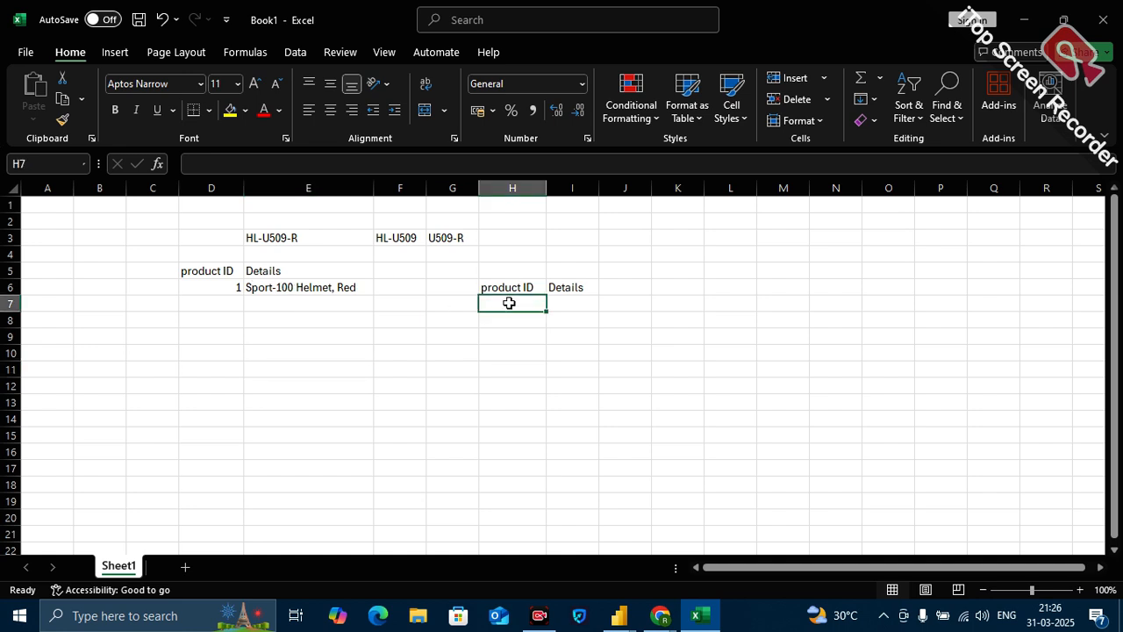
{"action": "type", "text": "1"}
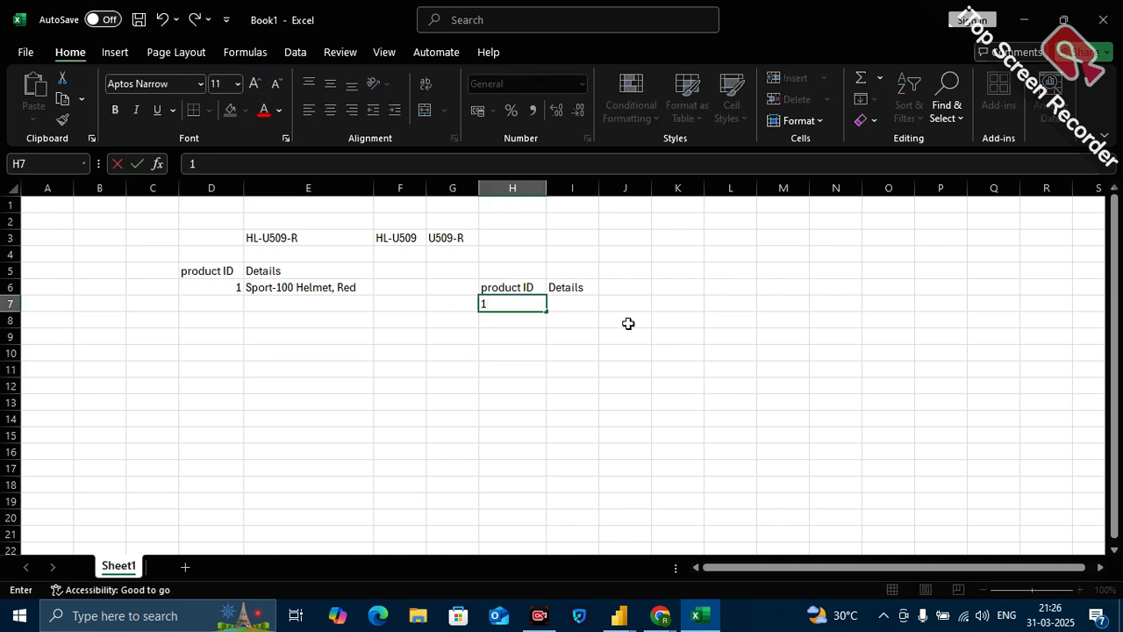
{"action": "left_click", "coordinate": [527, 323]}
{"action": "type", "text": "1"}
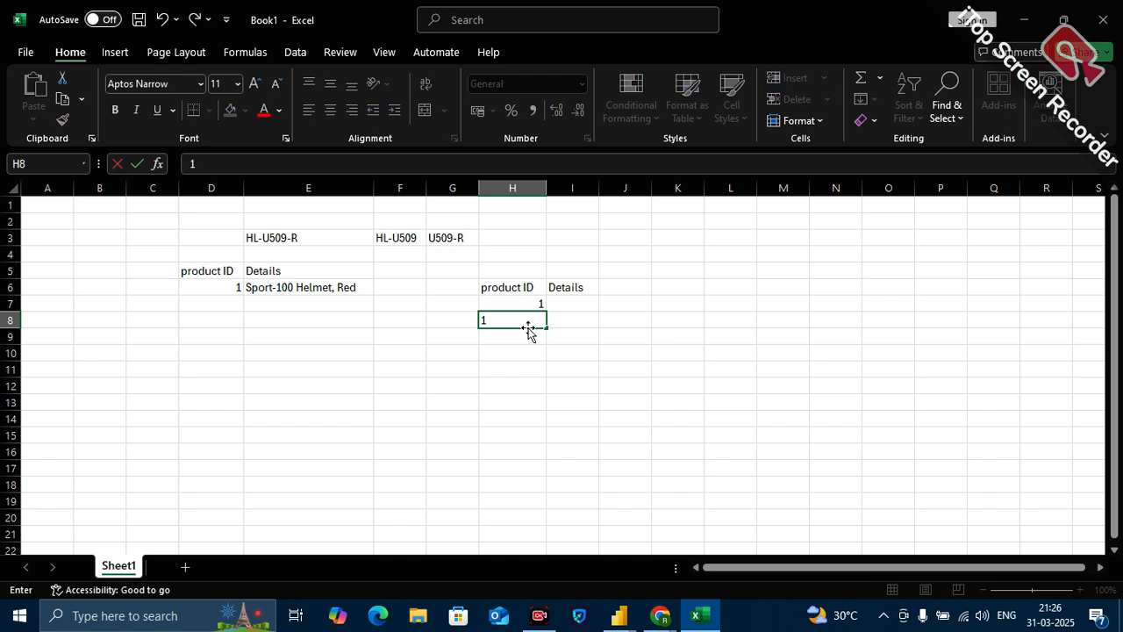
{"action": "left_click", "coordinate": [533, 364]}
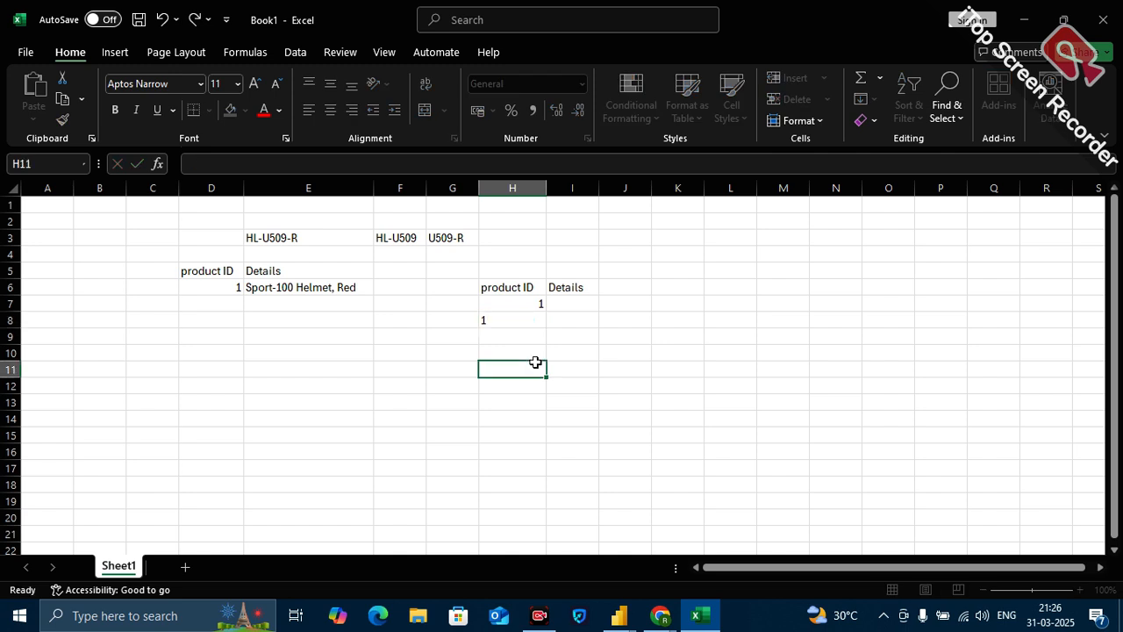
Copy the text "Sport-100 Helmet, Red" from E6 into cell I7 and widen column I to fit it.
{"action": "left_click", "coordinate": [311, 286]}
{"action": "left_click_drag", "start_coordinate": [322, 164], "coordinate": [187, 165]}
{"action": "key", "text": "ctrl+c"}
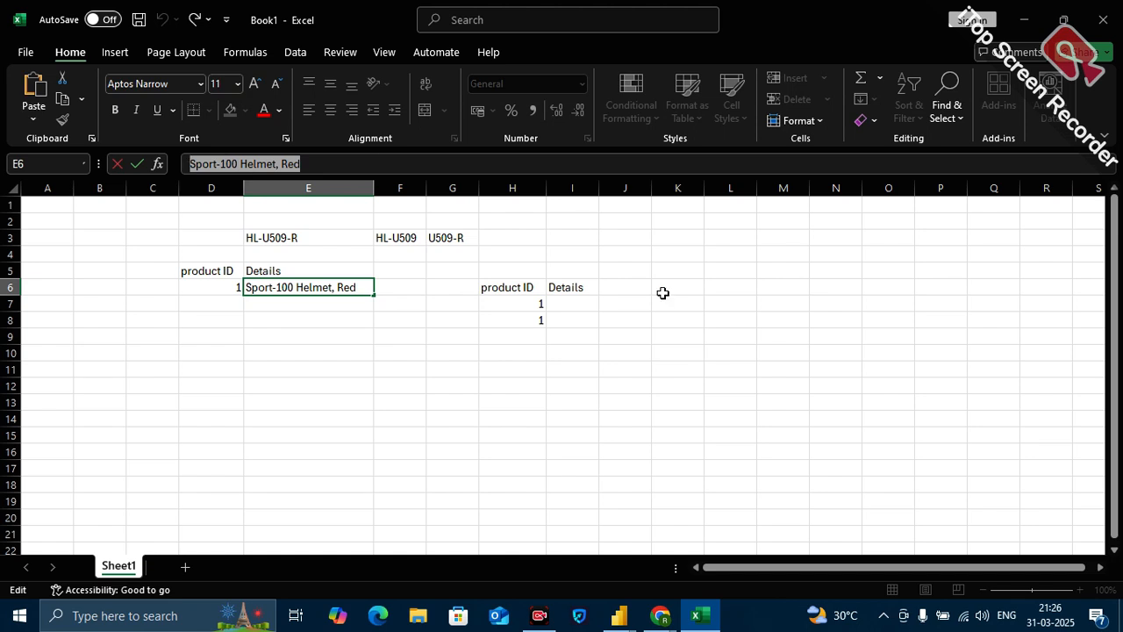
{"action": "left_click", "coordinate": [570, 307]}
{"action": "key", "text": "ctrl+v"}
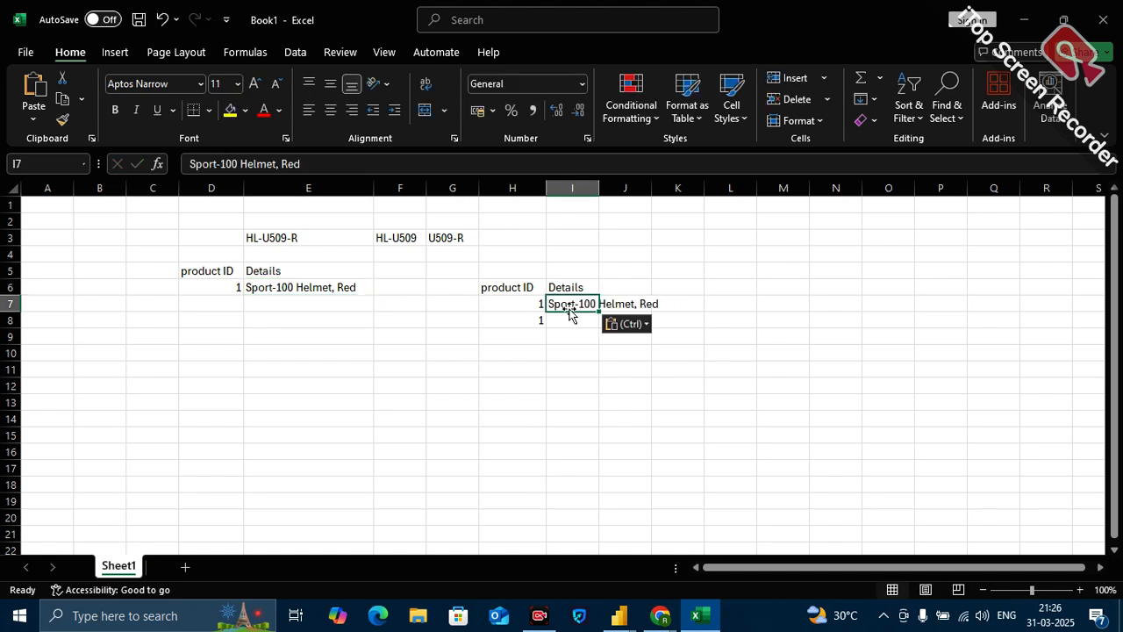
{"action": "left_click", "coordinate": [604, 202]}
{"action": "left_click_drag", "start_coordinate": [599, 183], "coordinate": [667, 184]}
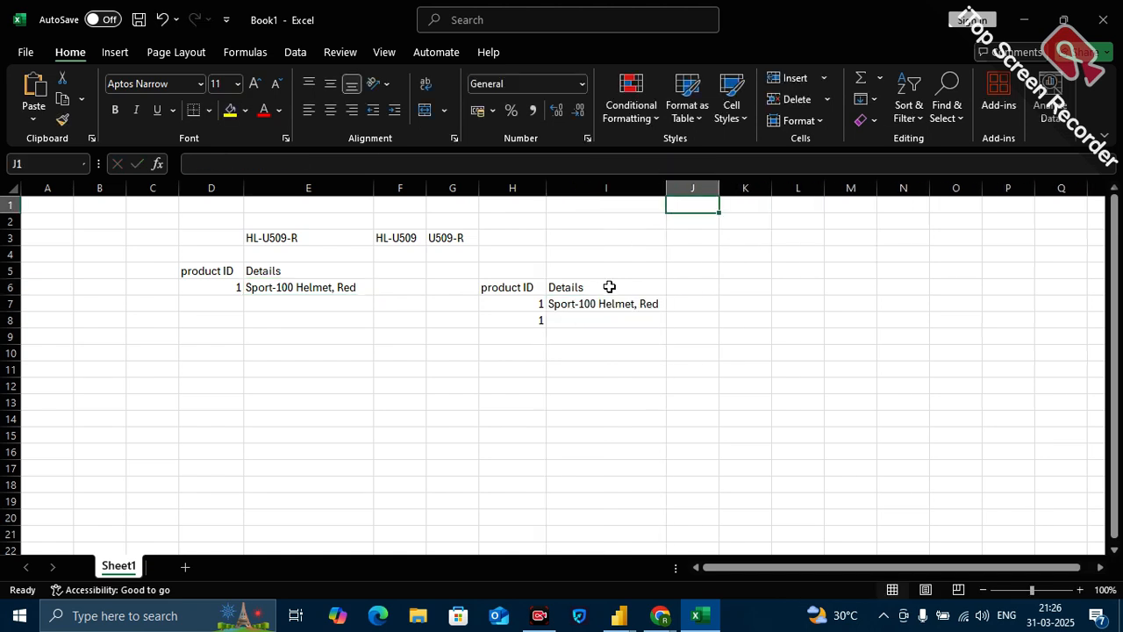
Split the copied product text at the comma, keeping "Sport-100 Helmet" in I7 and placing "Red" in I8.
{"action": "left_click", "coordinate": [602, 303]}
{"action": "left_click_drag", "start_coordinate": [300, 163], "coordinate": [277, 164]}
{"action": "key", "text": "BackSpace"}
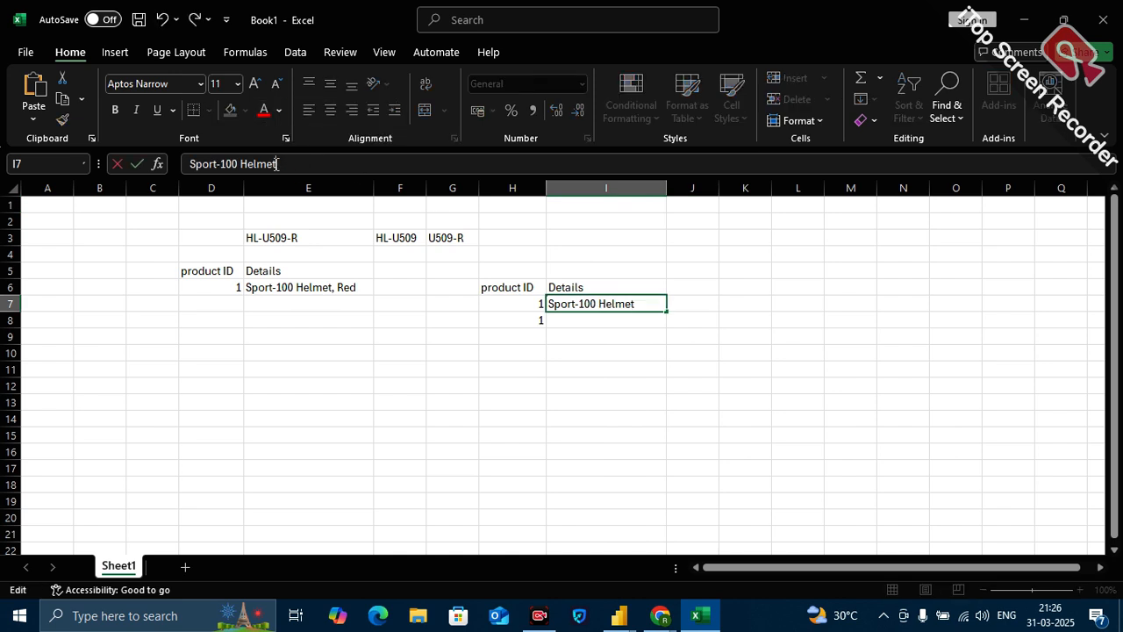
{"action": "left_click", "coordinate": [592, 316]}
{"action": "key", "text": "ctrl+v"}
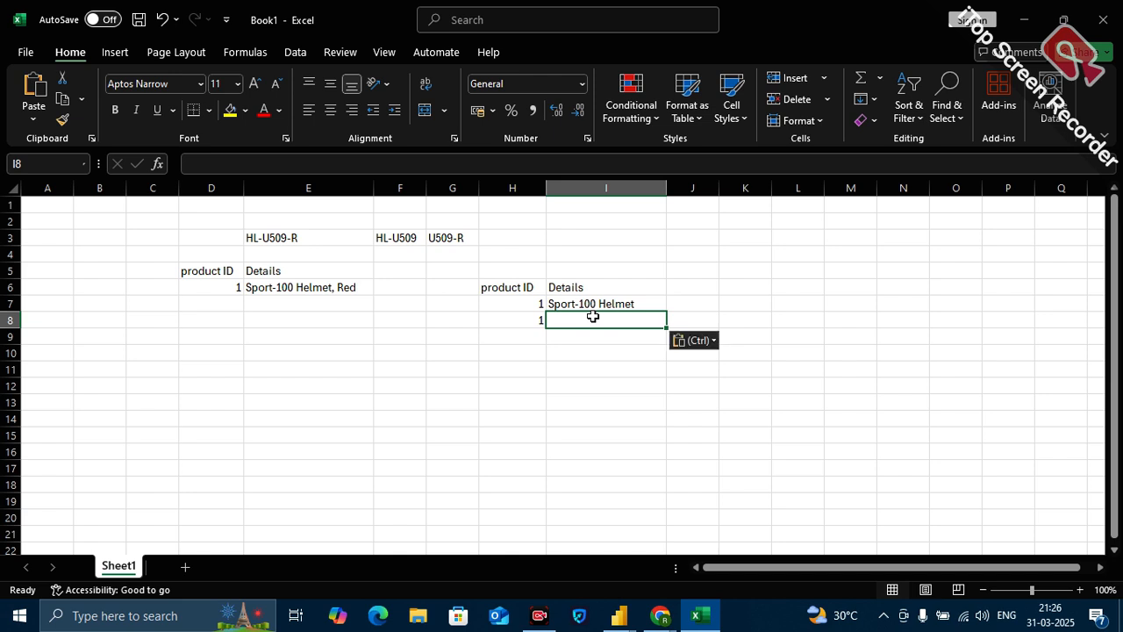
{"action": "double_click", "coordinate": [556, 321]}
{"action": "key", "text": "BackSpace"}
{"action": "key", "text": "BackSpace"}
{"action": "left_click", "coordinate": [728, 403]}
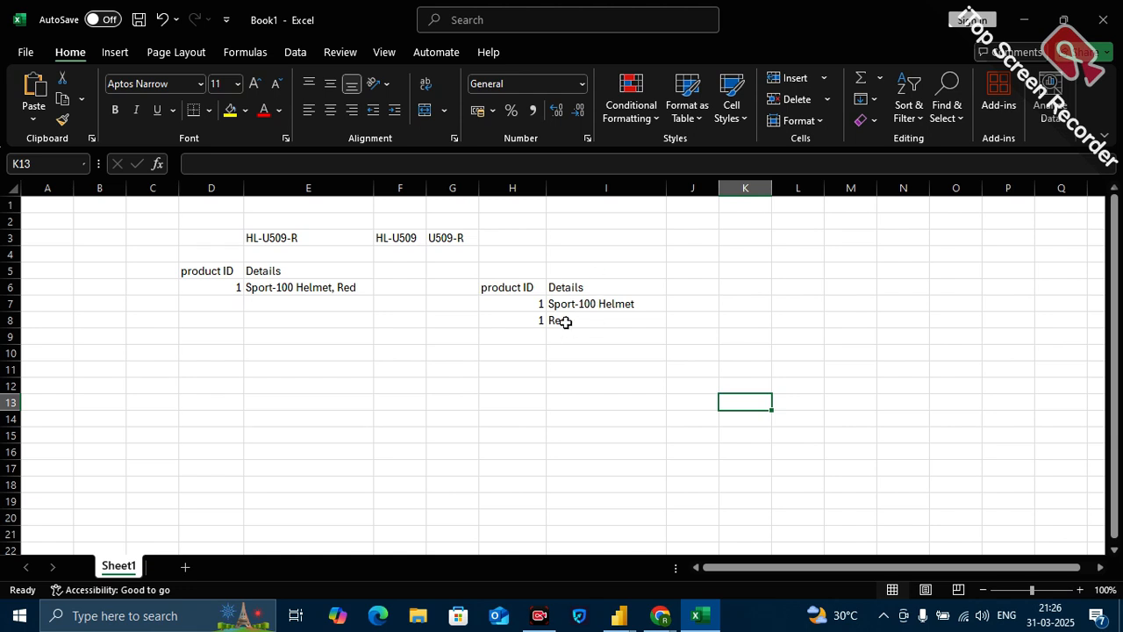
{"action": "left_click_drag", "start_coordinate": [202, 265], "coordinate": [301, 286]}
{"action": "left_click_drag", "start_coordinate": [526, 292], "coordinate": [616, 323]}
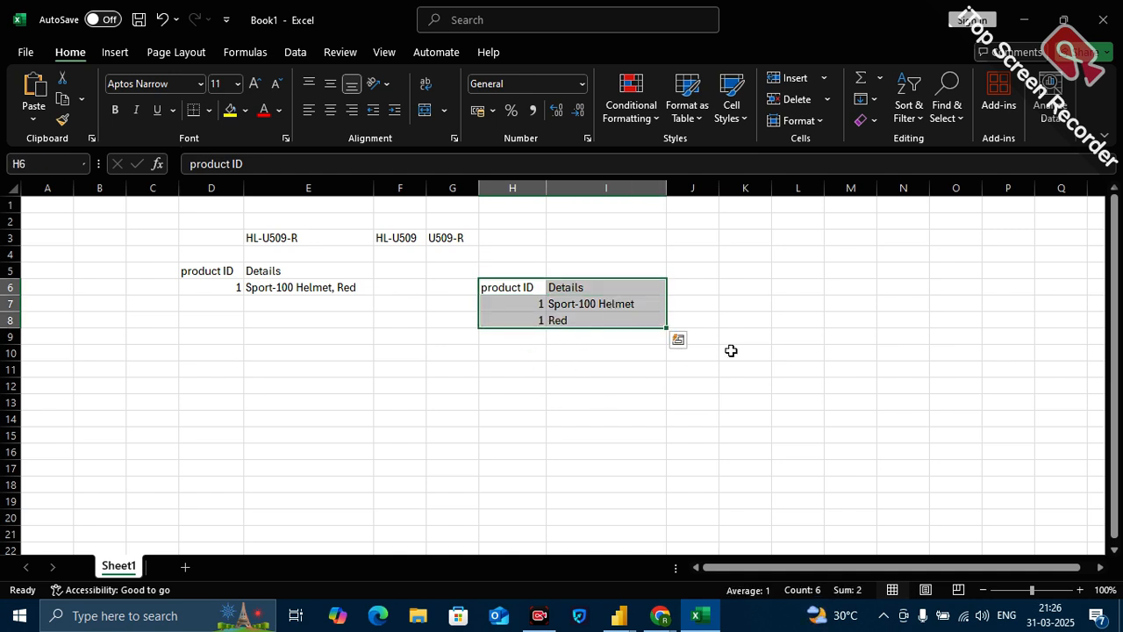
Start a second example table with the heading "Accident ID" in cell L5, widening column L to fit it.
{"action": "scroll", "coordinate": [472, 353], "scroll_direction": "right", "scroll_amount": 2}
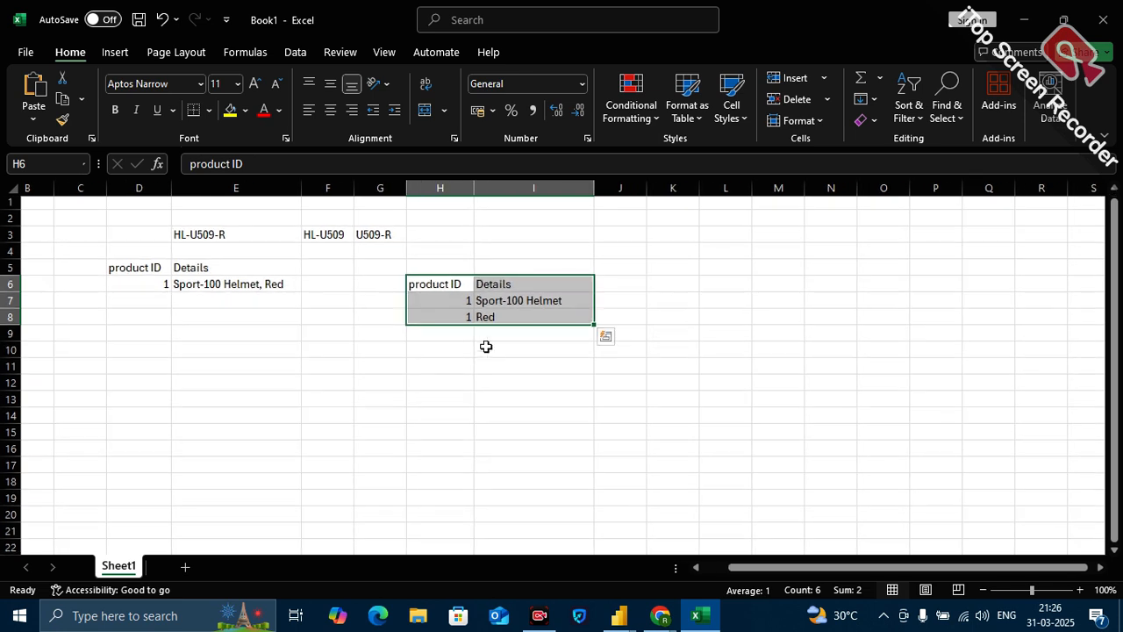
{"action": "left_click", "coordinate": [734, 270]}
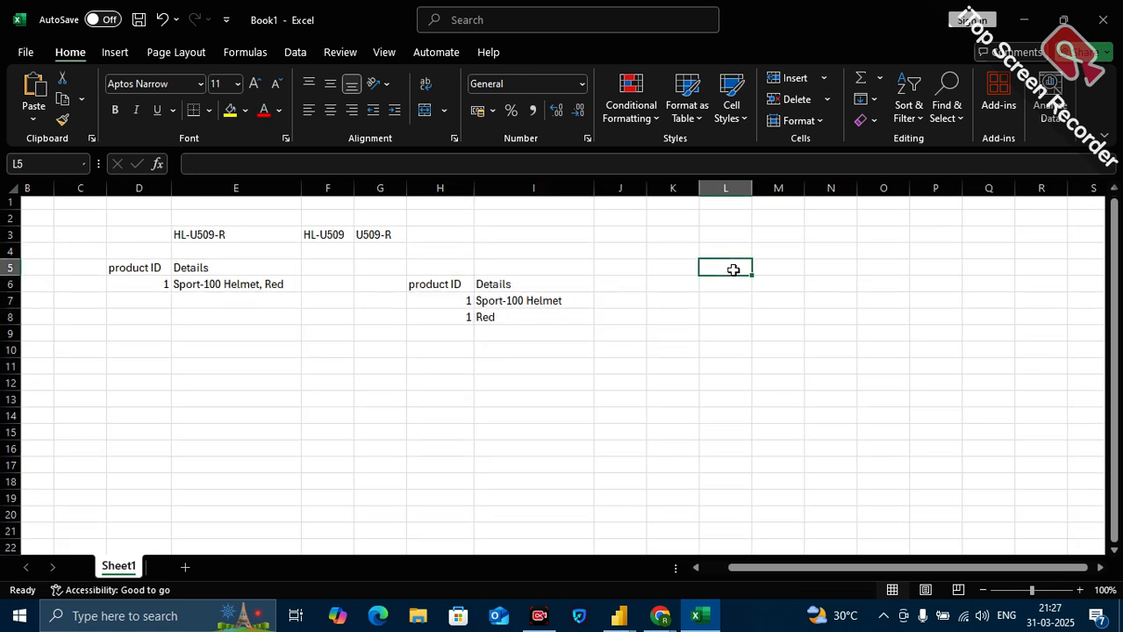
{"action": "type", "text": "Accident"}
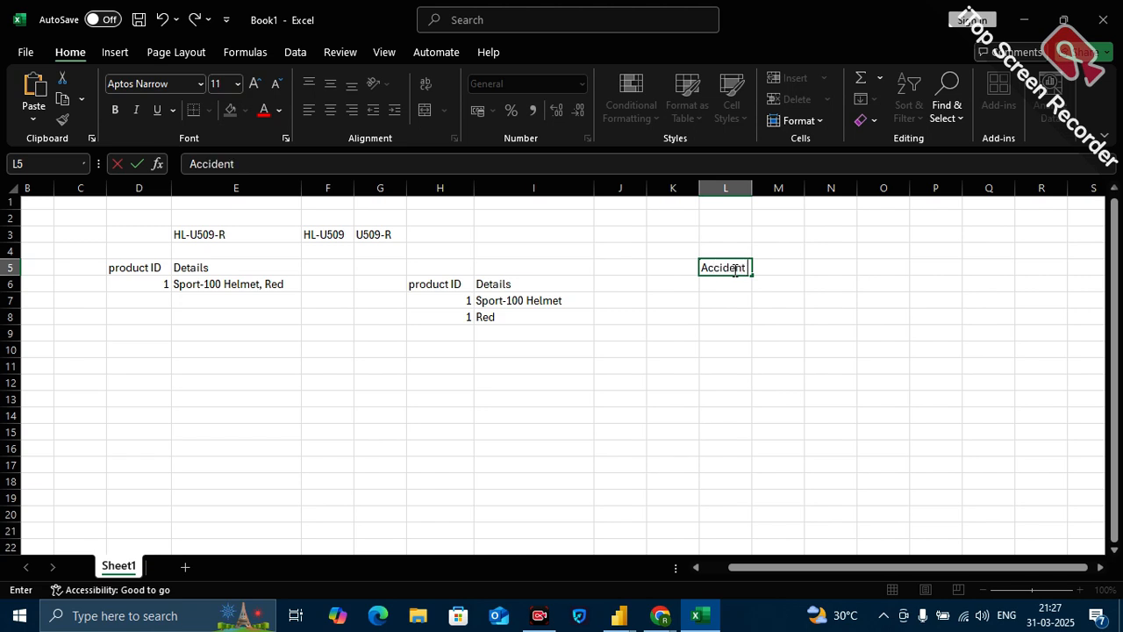
{"action": "type", "text": " ID"}
{"action": "left_click", "coordinate": [795, 385]}
{"action": "left_click_drag", "start_coordinate": [750, 192], "coordinate": [763, 192]}
Enter the heading "Name" in cell M5.
{"action": "left_click", "coordinate": [787, 271]}
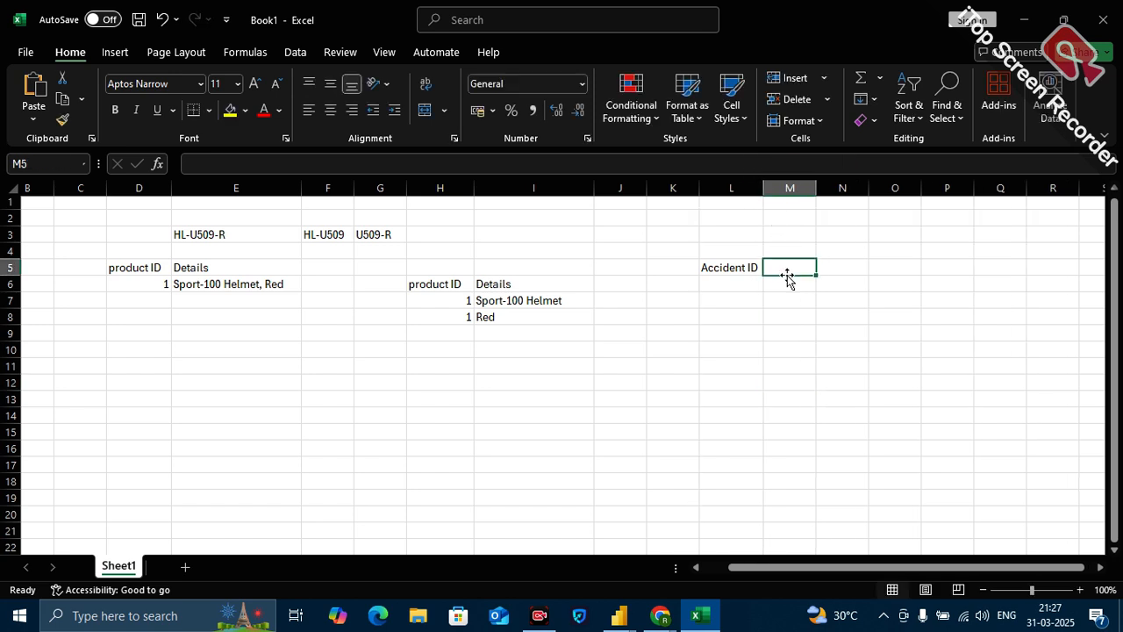
{"action": "type", "text": "Pee"}
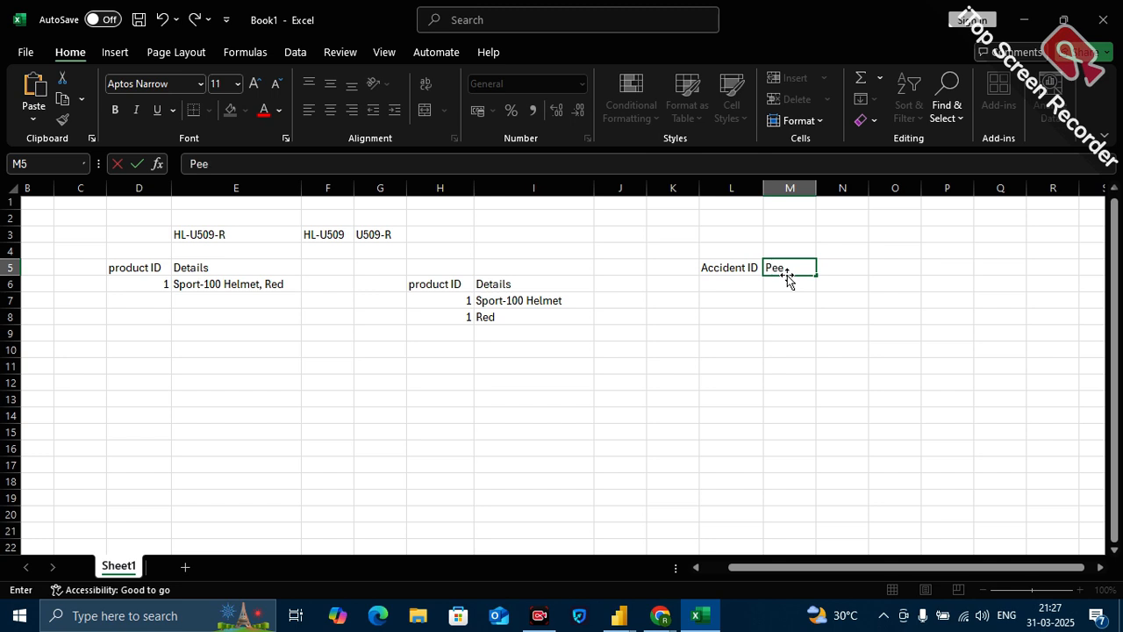
{"action": "key", "text": "BackSpace"}
{"action": "key", "text": "BackSpace"}
{"action": "key", "text": "BackSpace"}
{"action": "key", "text": "BackSpace"}
{"action": "key", "text": "BackSpace"}
{"action": "key", "text": "BackSpace"}
{"action": "type", "text": "ame"}
{"action": "key", "text": "BackSpace"}
{"action": "key", "text": "BackSpace"}
{"action": "key", "text": "BackSpace"}
{"action": "type", "text": "Name"}
Enter the heading "Injured Part" in cell N5 and widen column N to fit it.
{"action": "left_click", "coordinate": [832, 269]}
{"action": "type", "text": "Inured"}
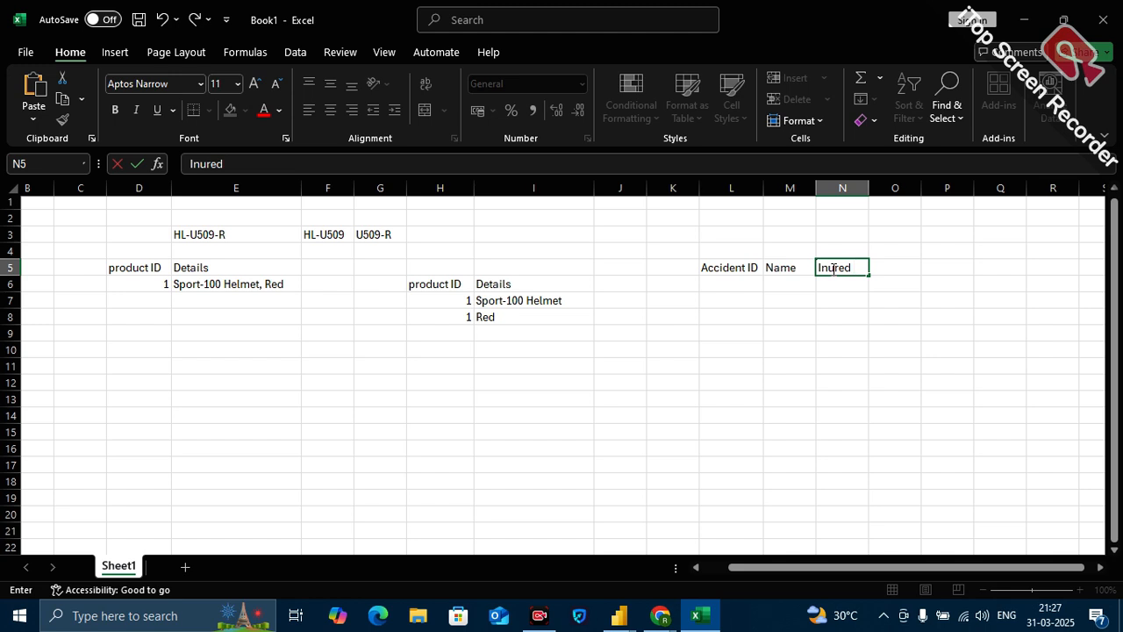
{"action": "type", "text": "art"}
{"action": "left_click", "coordinate": [886, 316]}
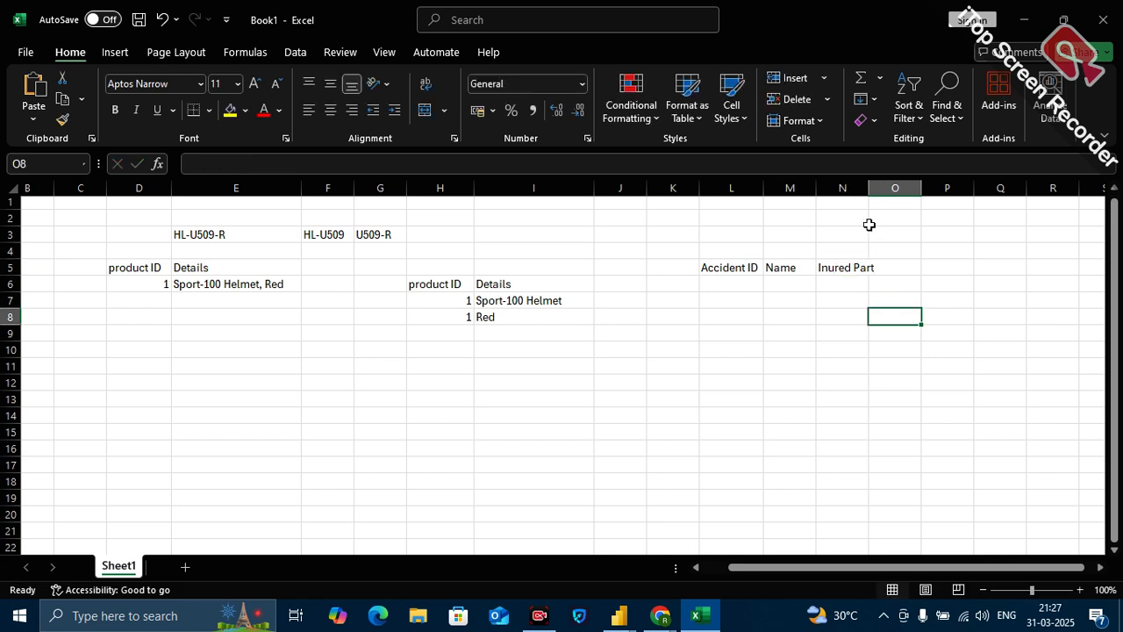
{"action": "left_click_drag", "start_coordinate": [867, 189], "coordinate": [867, 193]}
{"action": "double_click", "coordinate": [867, 192]}
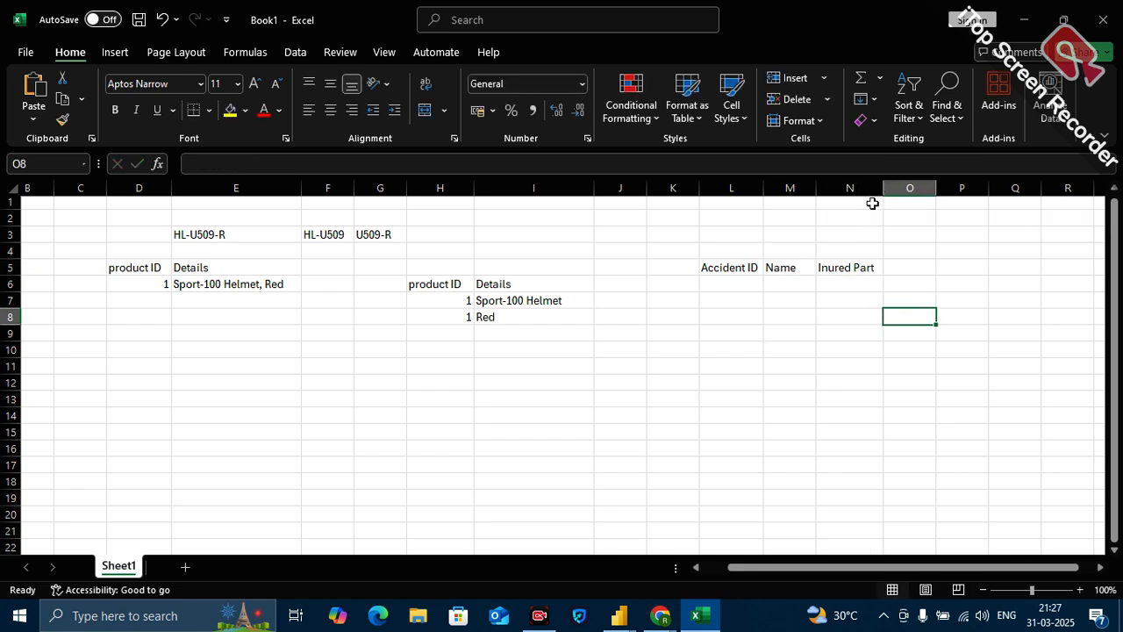
{"action": "double_click", "coordinate": [829, 268]}
{"action": "type", "text": "j"}
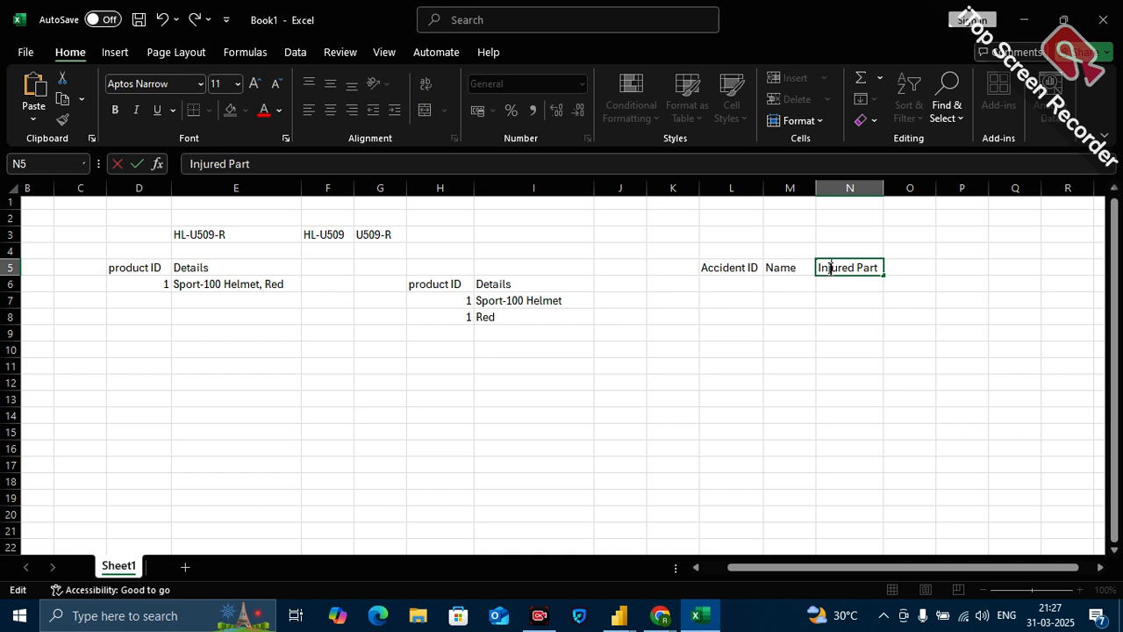
{"action": "left_click", "coordinate": [789, 297]}
Fill row 6 of the accident table with 1, A and "Head , Hand , Leg", widening column N to fit.
{"action": "left_click", "coordinate": [735, 284]}
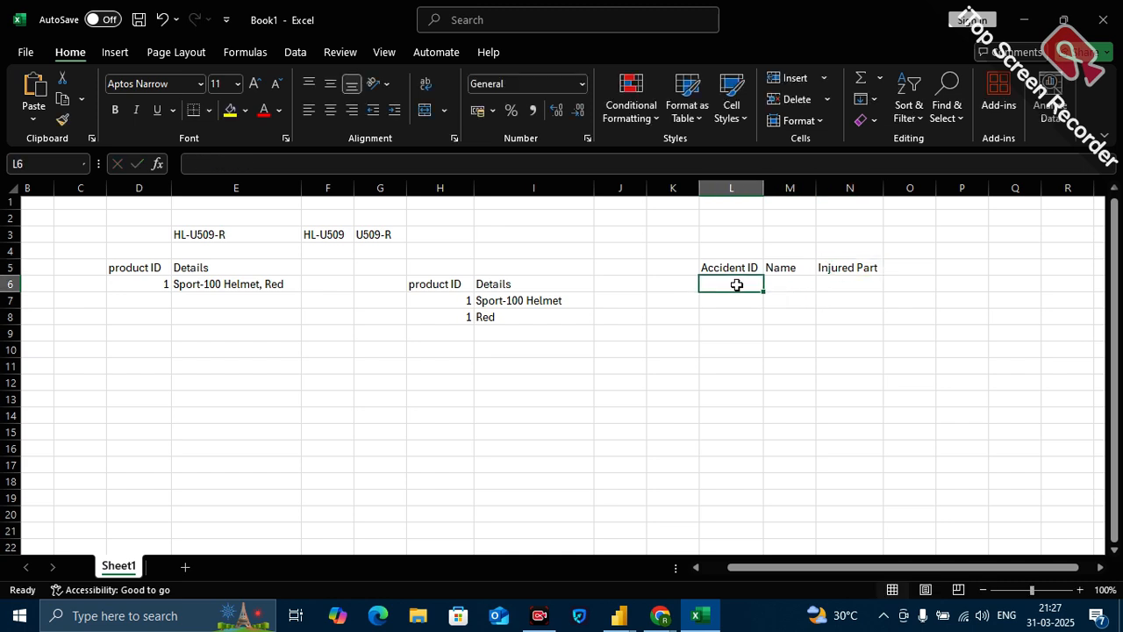
{"action": "type", "text": "1"}
{"action": "left_click", "coordinate": [791, 283]}
{"action": "type", "text": "A"}
{"action": "left_click", "coordinate": [832, 283]}
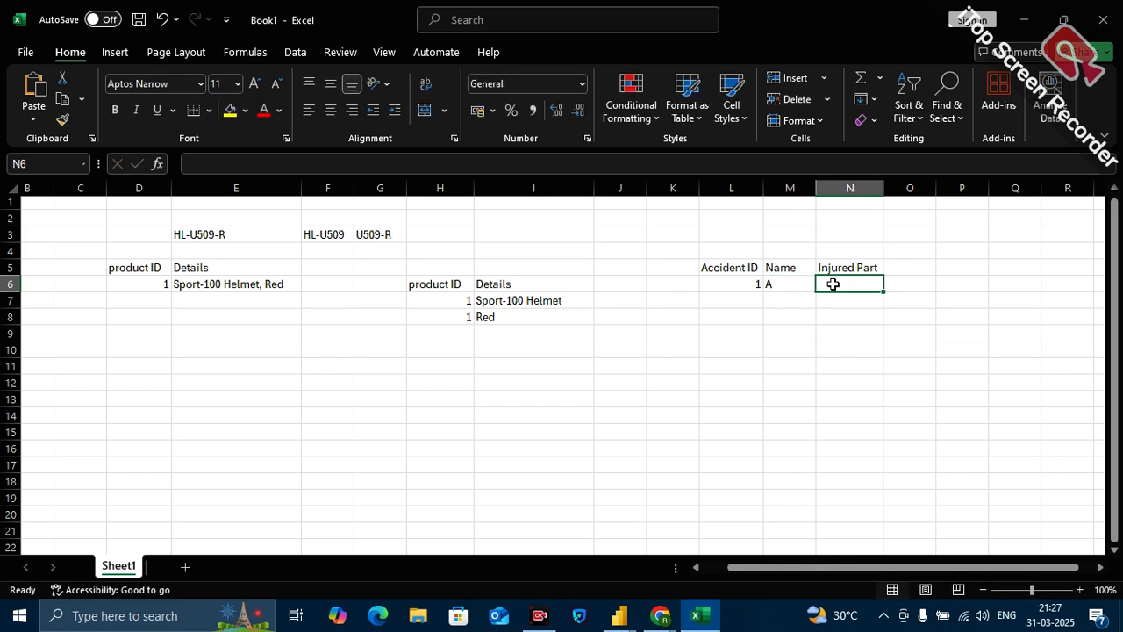
{"action": "type", "text": "Head"}
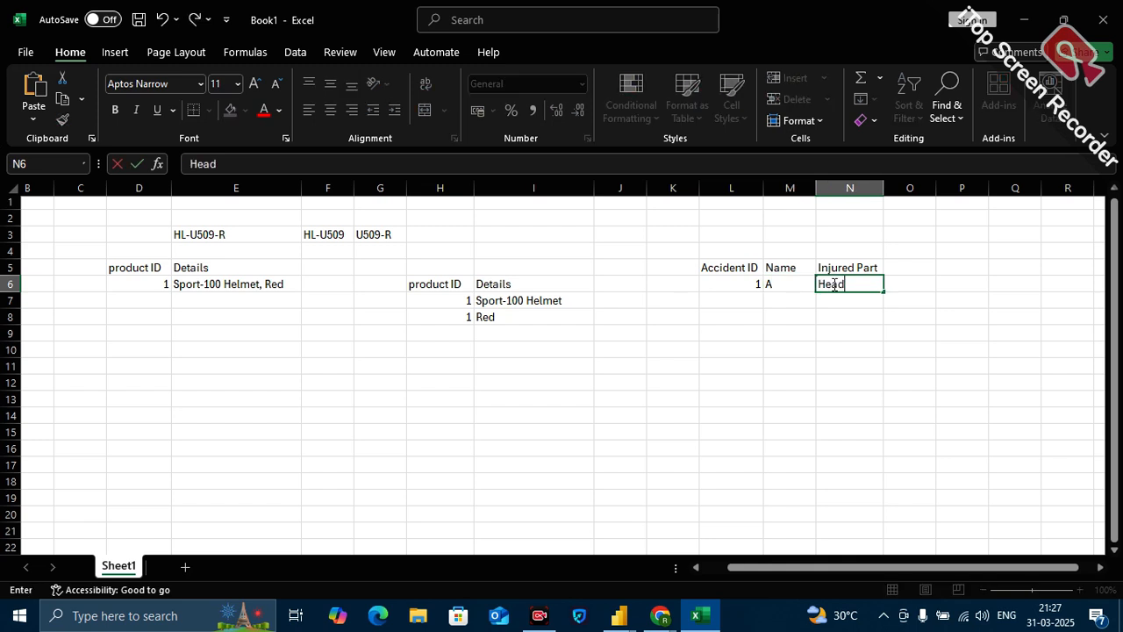
{"action": "type", "text": " , Hand , Leg"}
{"action": "left_click", "coordinate": [914, 380]}
{"action": "left_click_drag", "start_coordinate": [884, 188], "coordinate": [910, 185]}
Fill row 7 of the accident table with 2, B and "Head , Hand".
{"action": "left_click", "coordinate": [756, 302]}
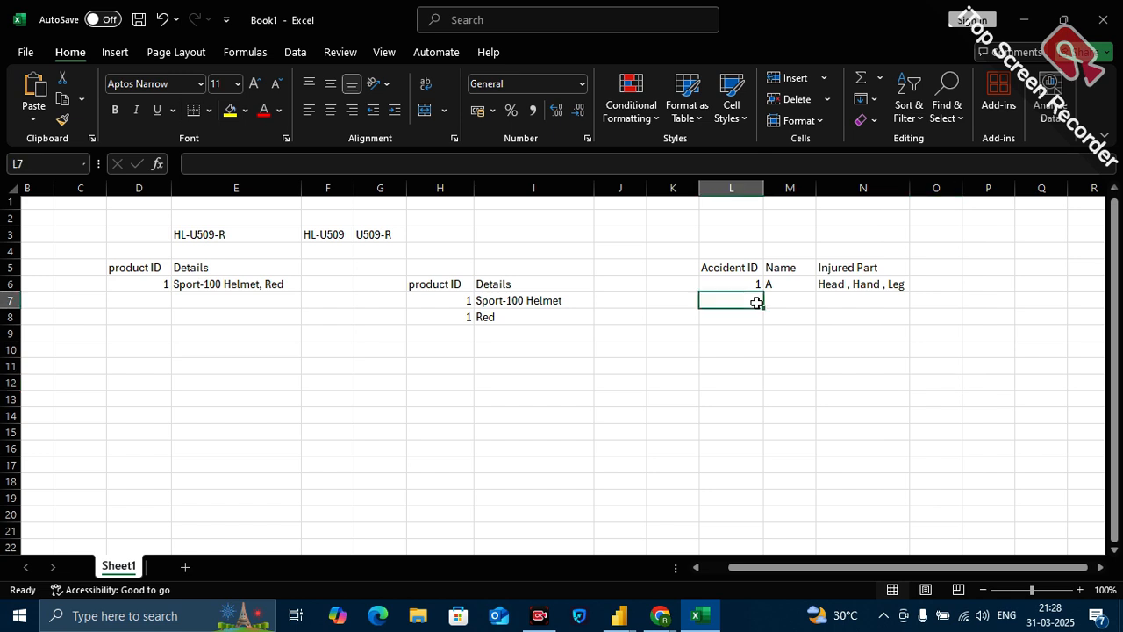
{"action": "type", "text": "2"}
{"action": "left_click", "coordinate": [783, 304]}
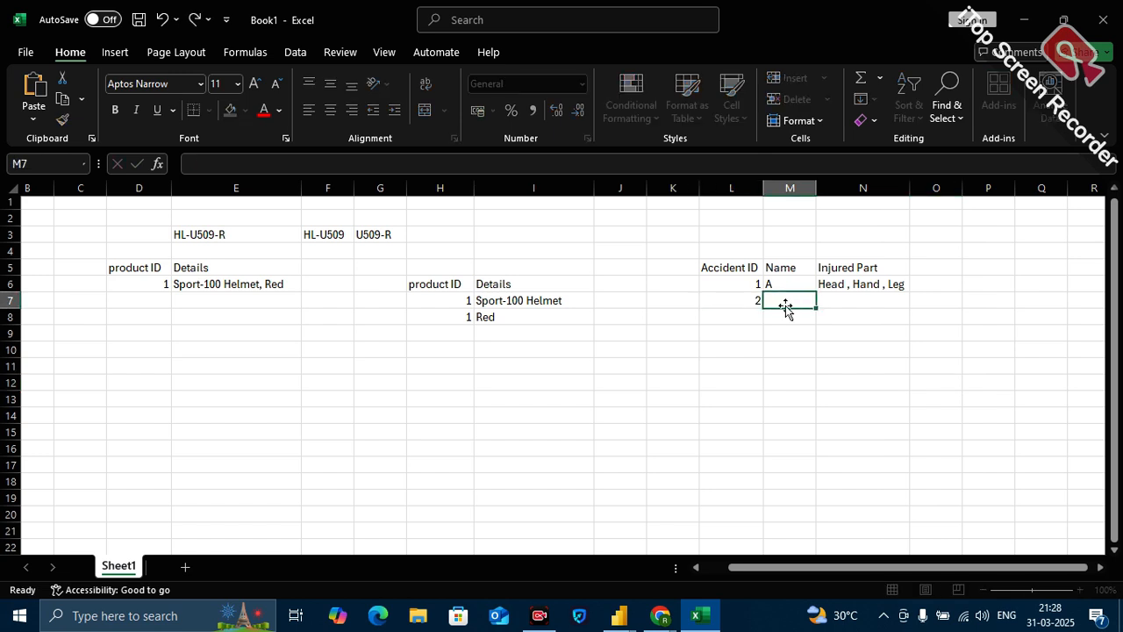
{"action": "type", "text": "B"}
{"action": "left_click", "coordinate": [822, 307]}
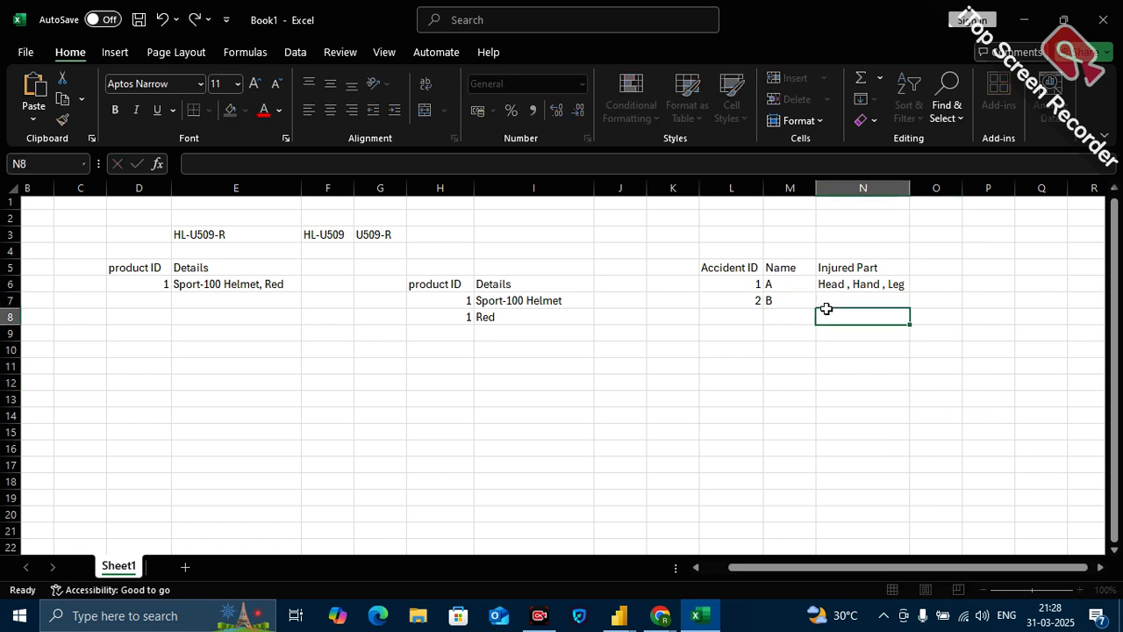
{"action": "type", "text": "Head"}
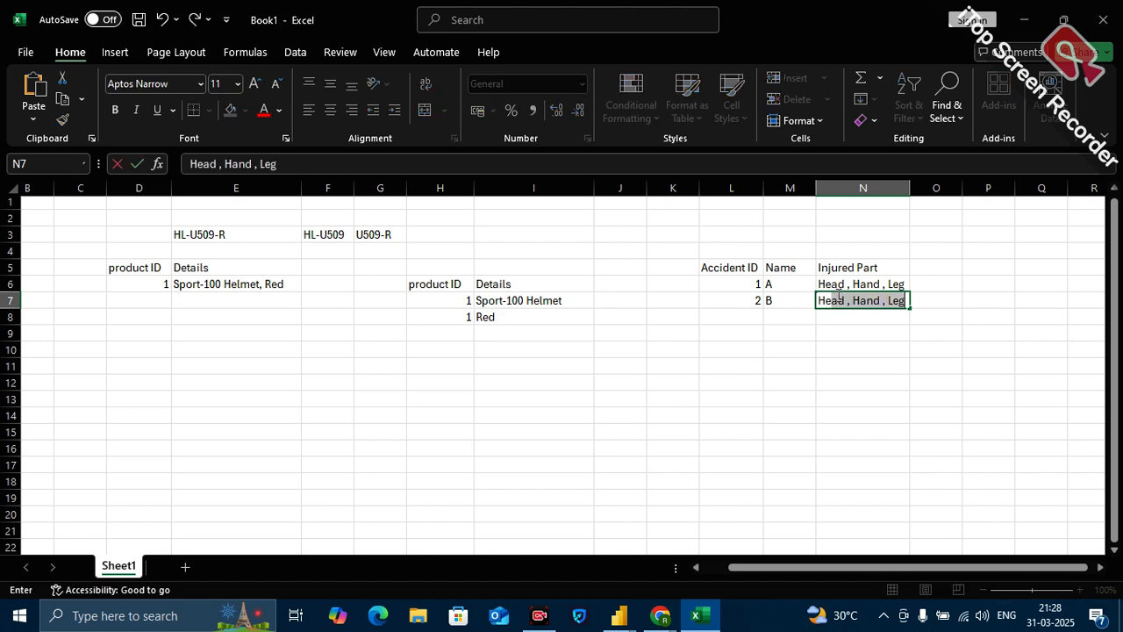
{"action": "left_click", "coordinate": [748, 322]}
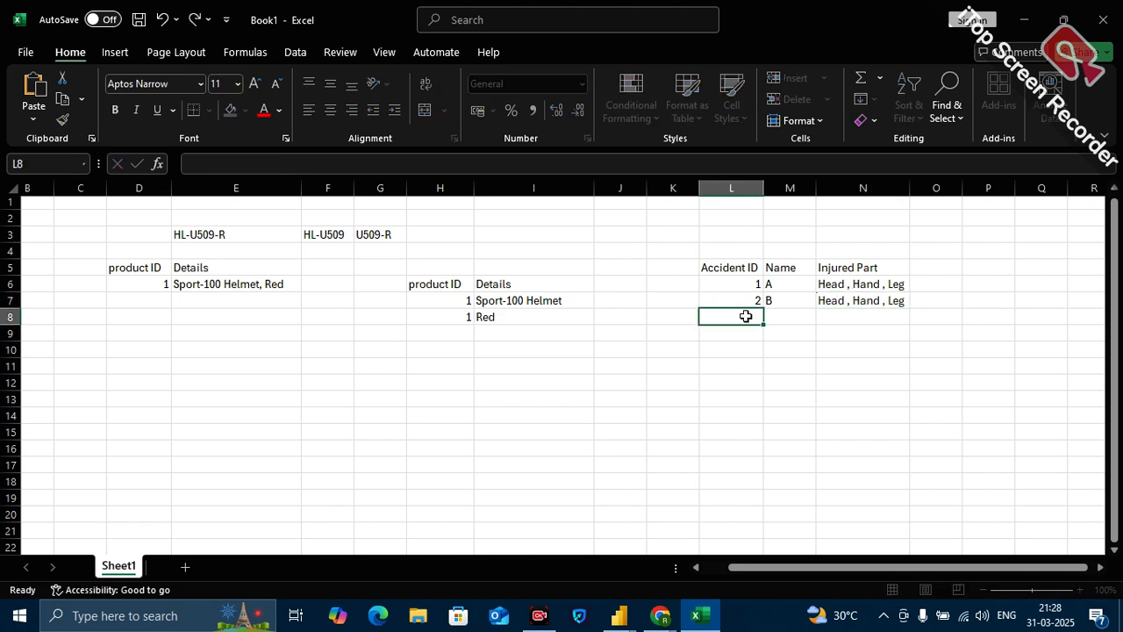
{"action": "left_click", "coordinate": [863, 307]}
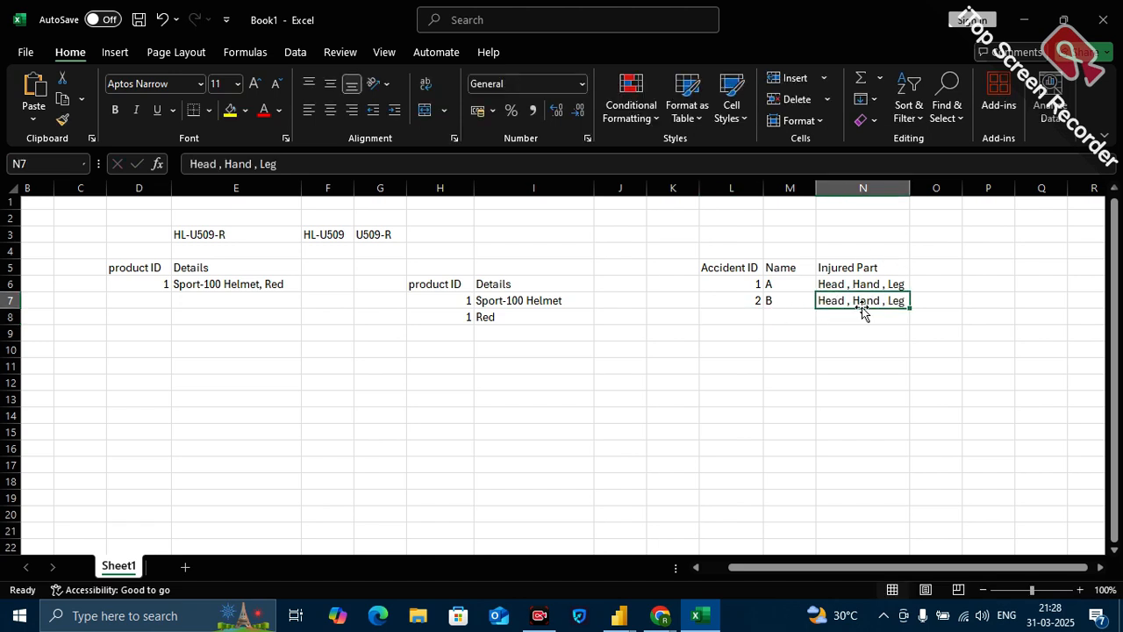
{"action": "left_click", "coordinate": [309, 161]}
{"action": "key", "text": "BackSpace"}
{"action": "key", "text": "BackSpace"}
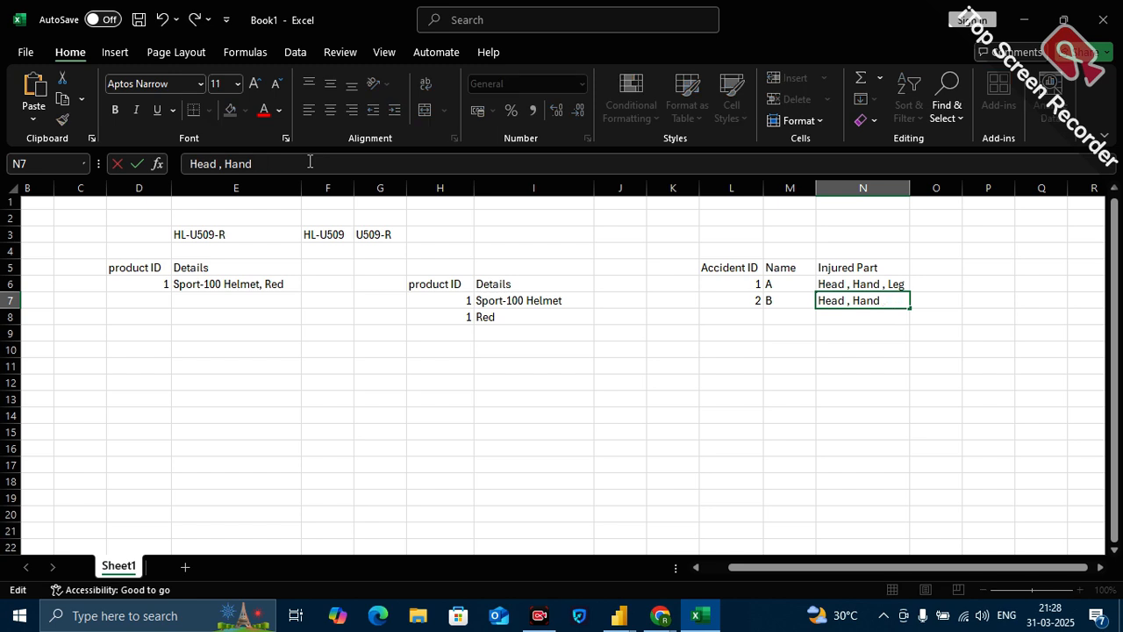
Fill row 8 of the accident table with 3, C and "Leg".
{"action": "left_click", "coordinate": [748, 314]}
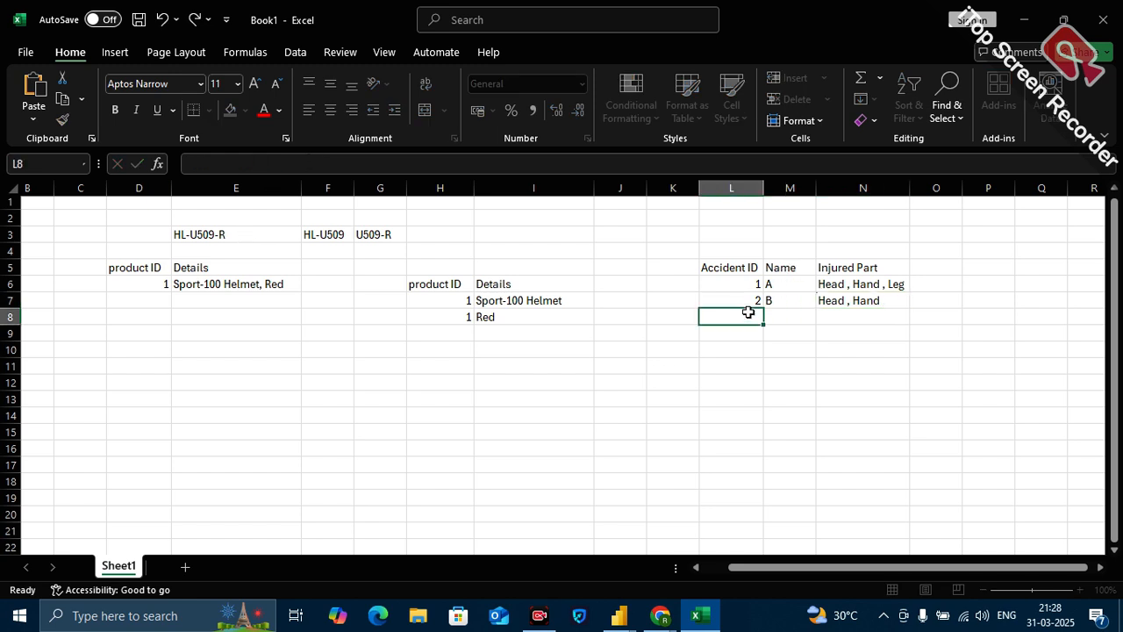
{"action": "type", "text": "3"}
{"action": "left_click", "coordinate": [785, 321]}
{"action": "type", "text": "C"}
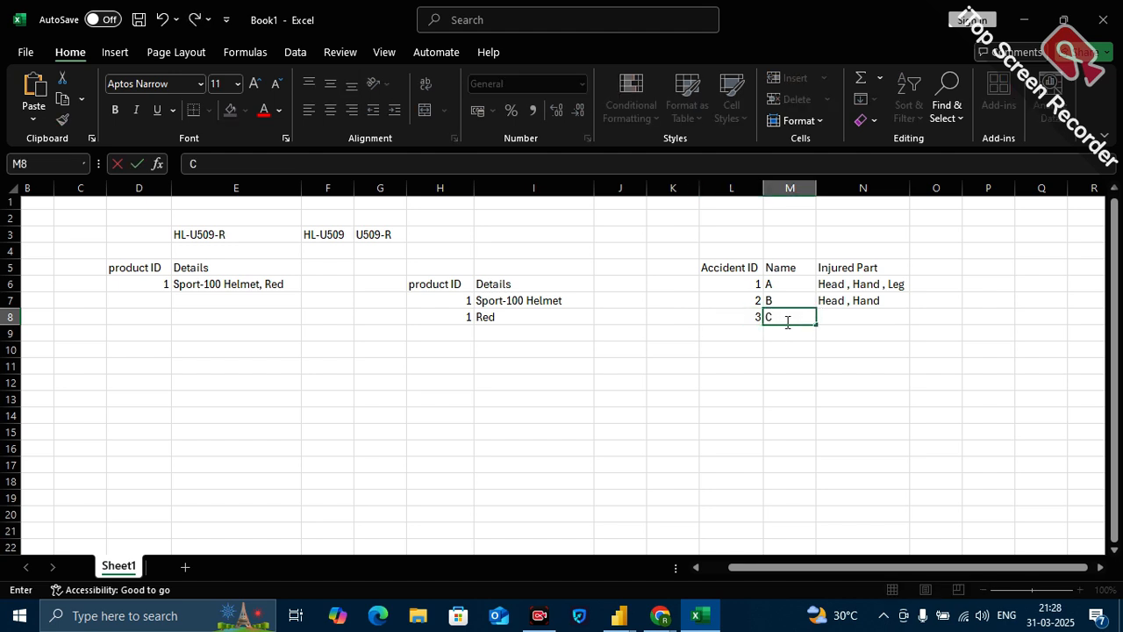
{"action": "left_click", "coordinate": [838, 317]}
{"action": "type", "text": "Leg"}
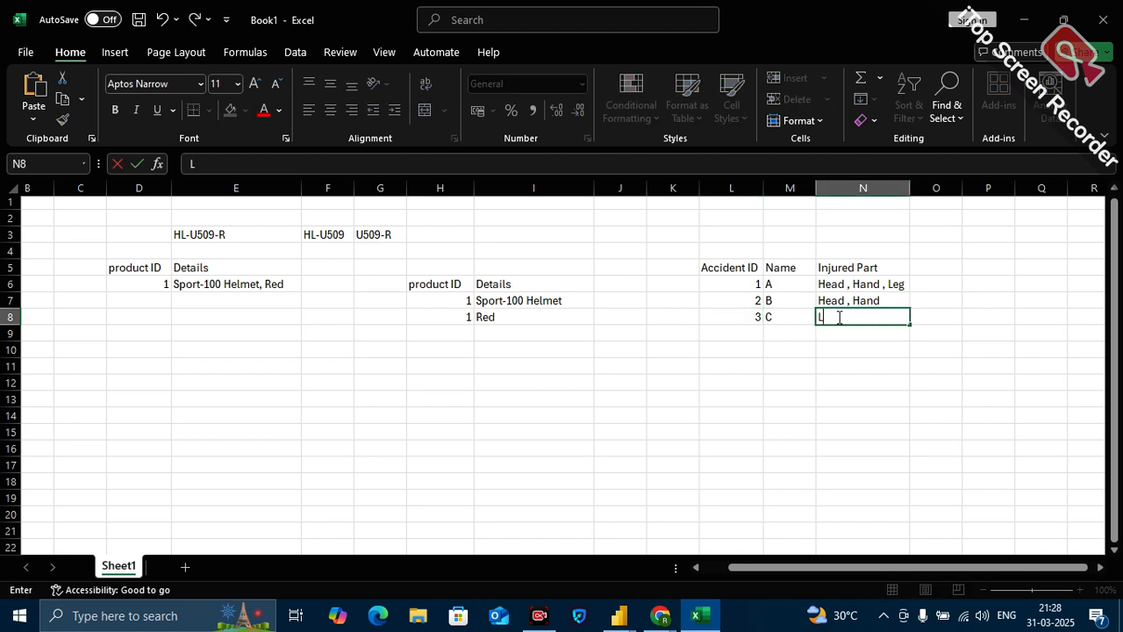
{"action": "left_click", "coordinate": [759, 371]}
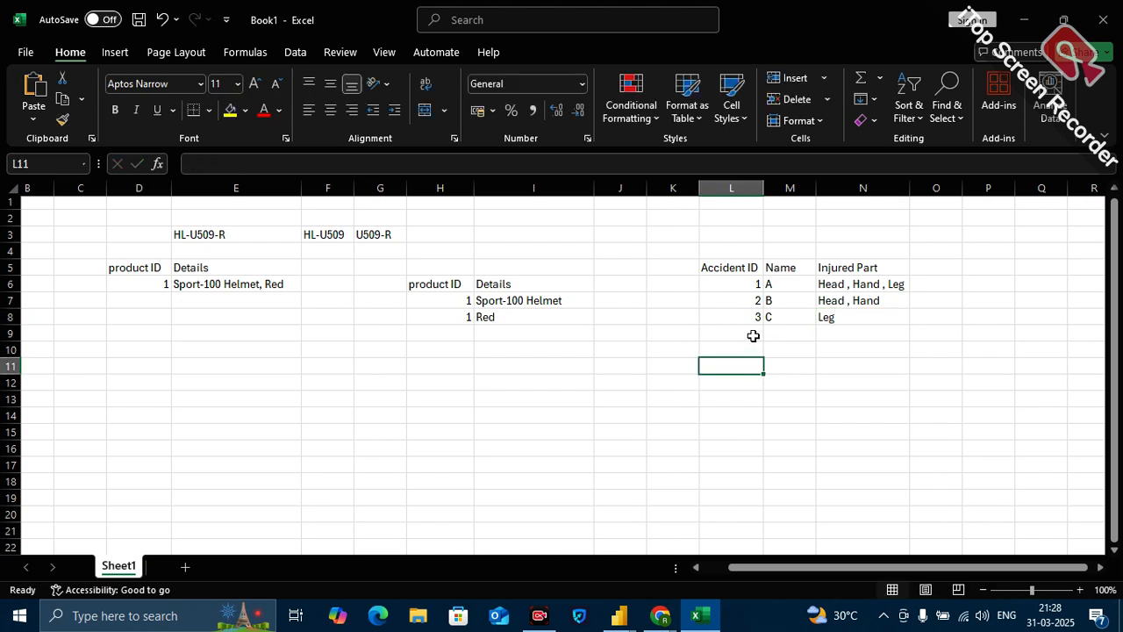
{"action": "left_click", "coordinate": [765, 330]}
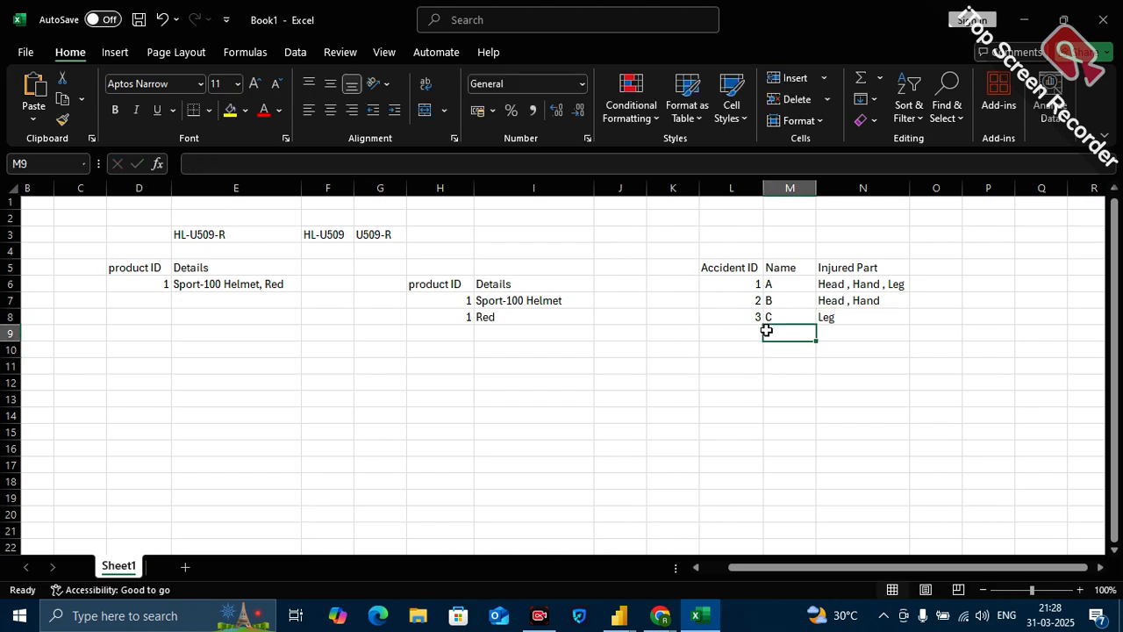
{"action": "left_click_drag", "start_coordinate": [745, 263], "coordinate": [899, 335]}
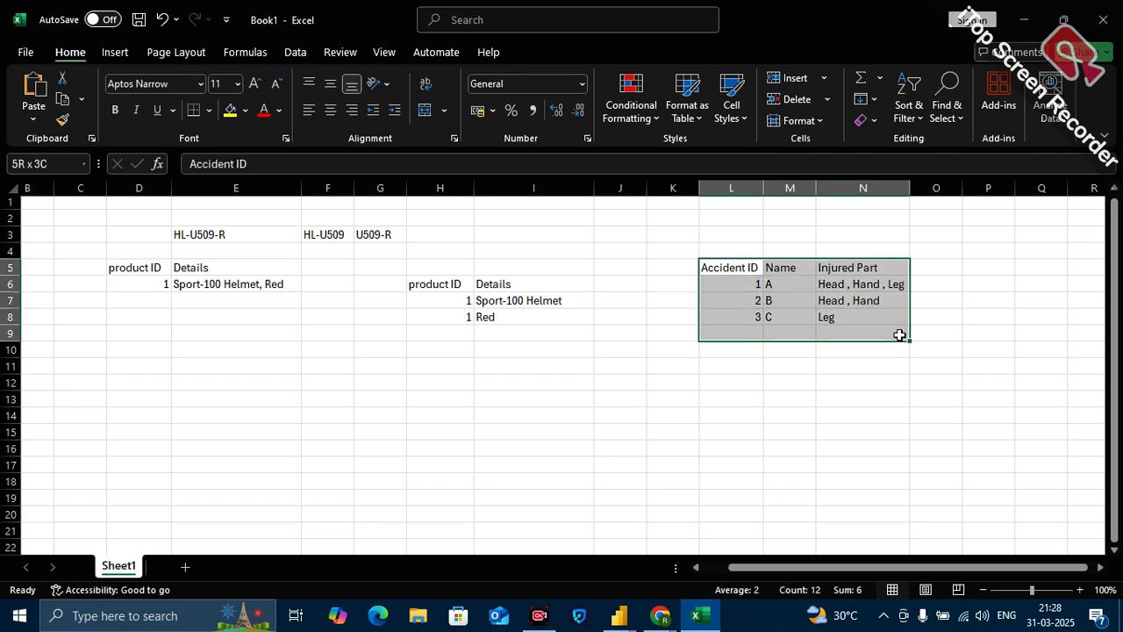
{"action": "left_click", "coordinate": [830, 379]}
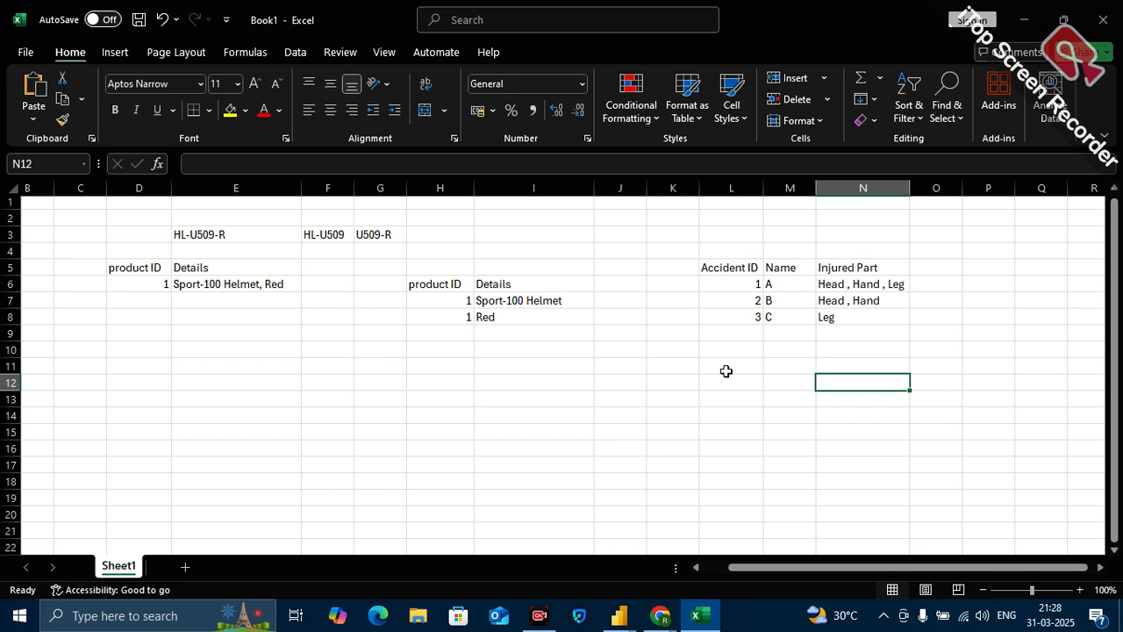
Examine the accident table in L5:N8 and its comma-separated Injured Part entries.
{"action": "left_click_drag", "start_coordinate": [694, 254], "coordinate": [878, 345]}
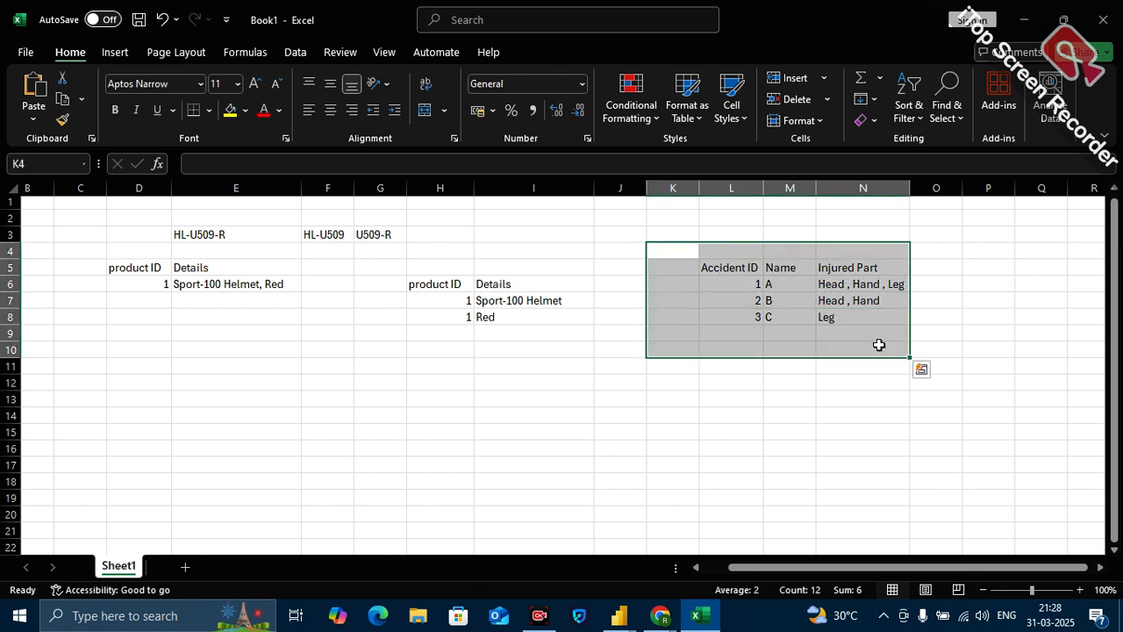
{"action": "left_click", "coordinate": [825, 284]}
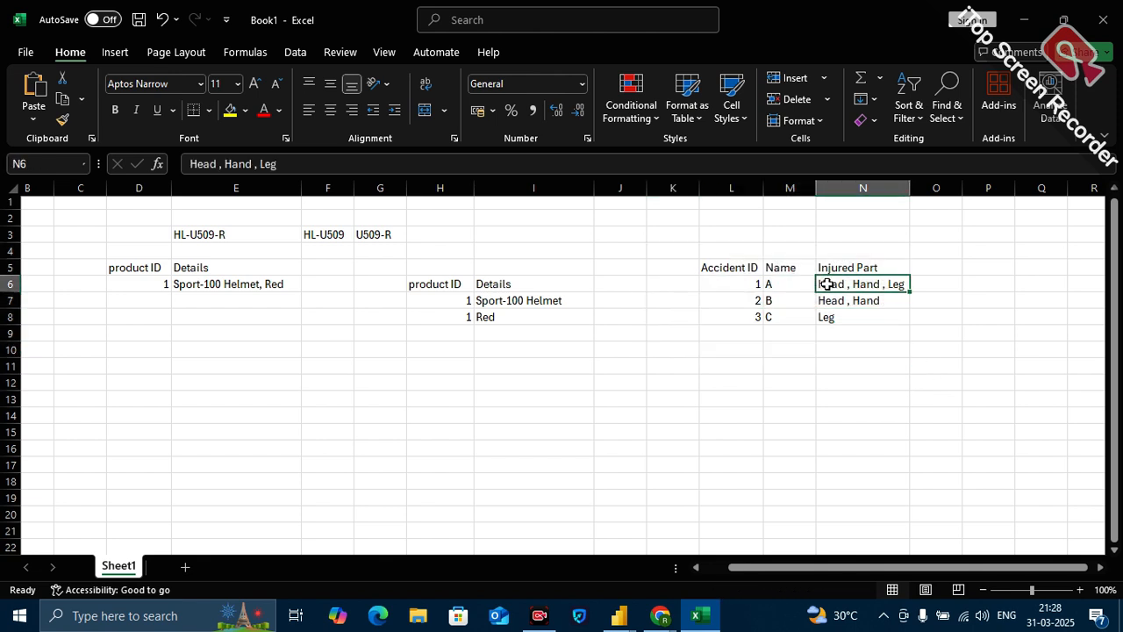
{"action": "left_click_drag", "start_coordinate": [732, 267], "coordinate": [864, 325]}
{"action": "double_click", "coordinate": [770, 383]}
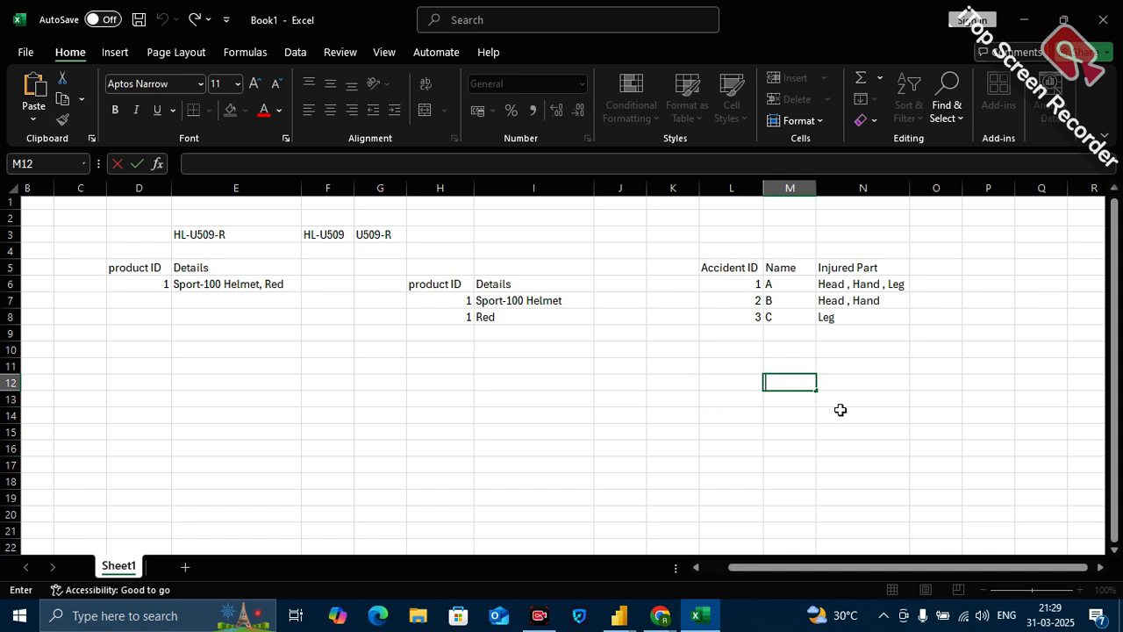
{"action": "left_click", "coordinate": [654, 383]}
{"action": "left_click_drag", "start_coordinate": [730, 268], "coordinate": [862, 313]}
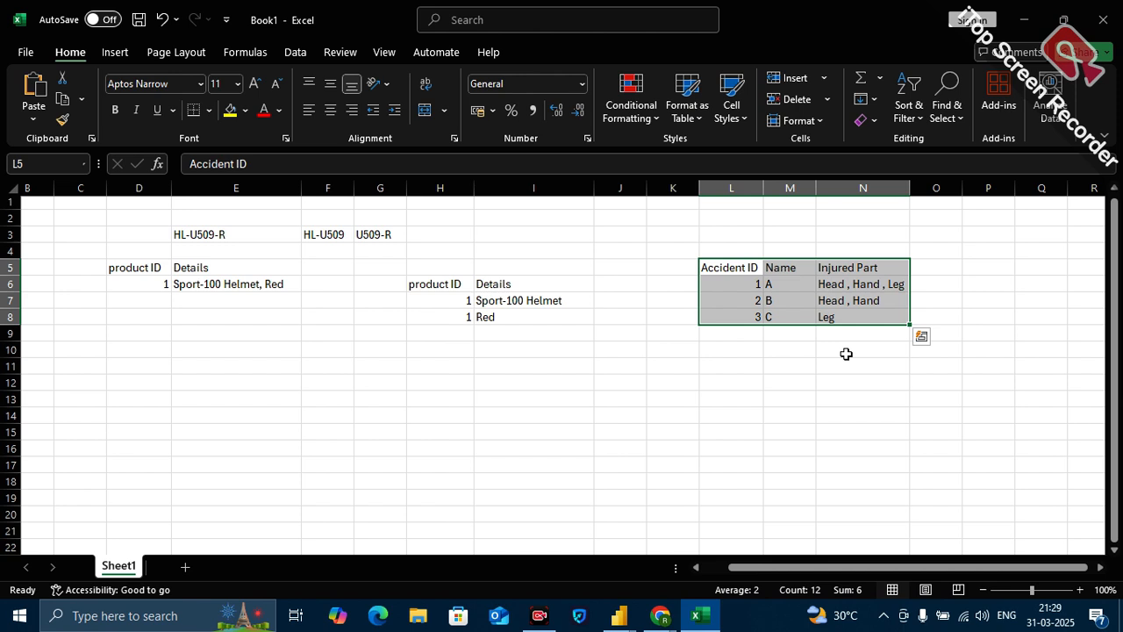
{"action": "left_click", "coordinate": [861, 189]}
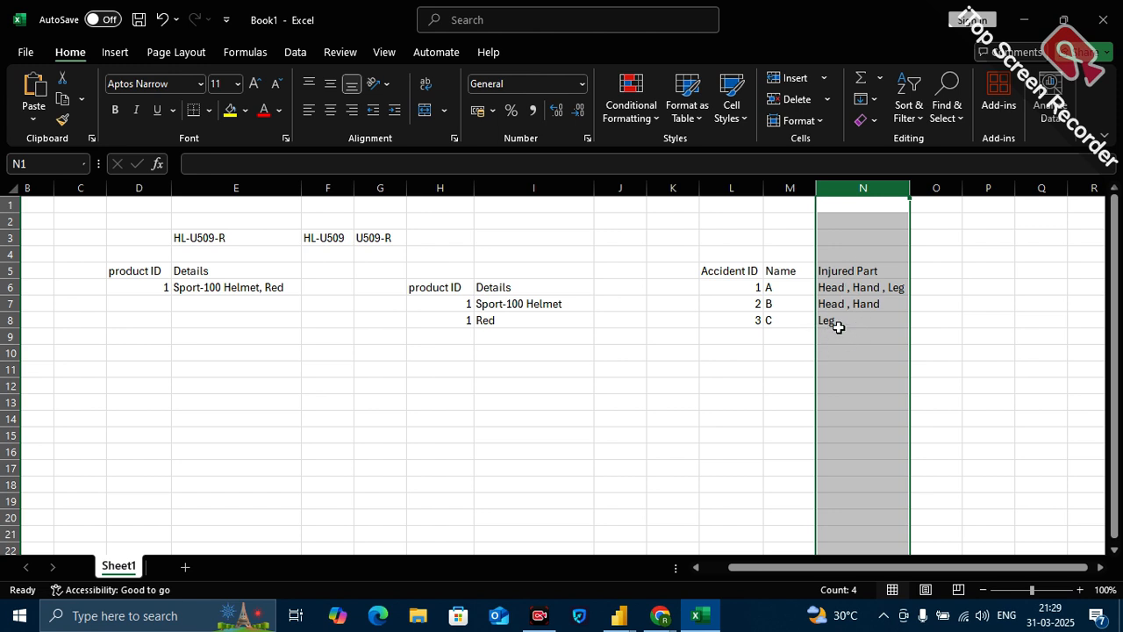
{"action": "left_click", "coordinate": [834, 287]}
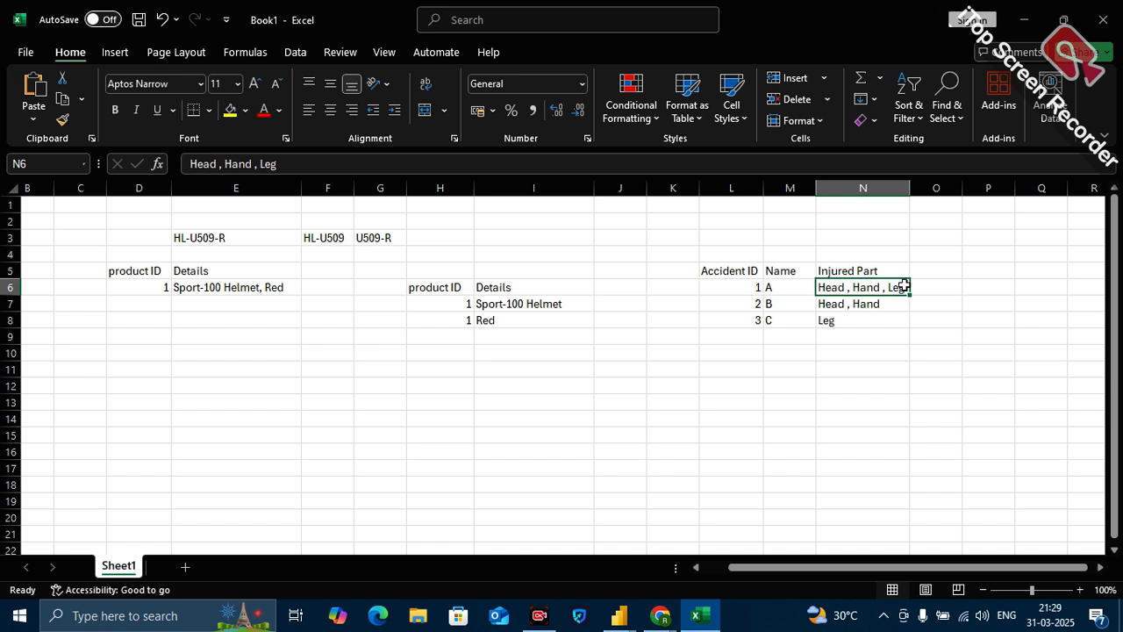
{"action": "left_click", "coordinate": [861, 366]}
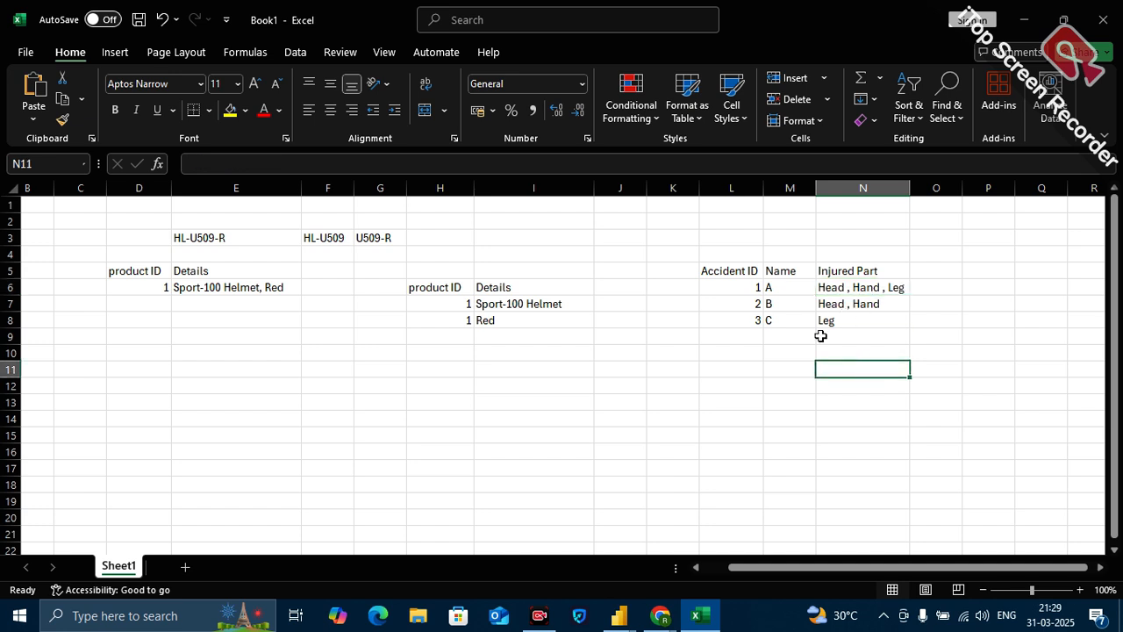
{"action": "left_click_drag", "start_coordinate": [709, 271], "coordinate": [872, 319]}
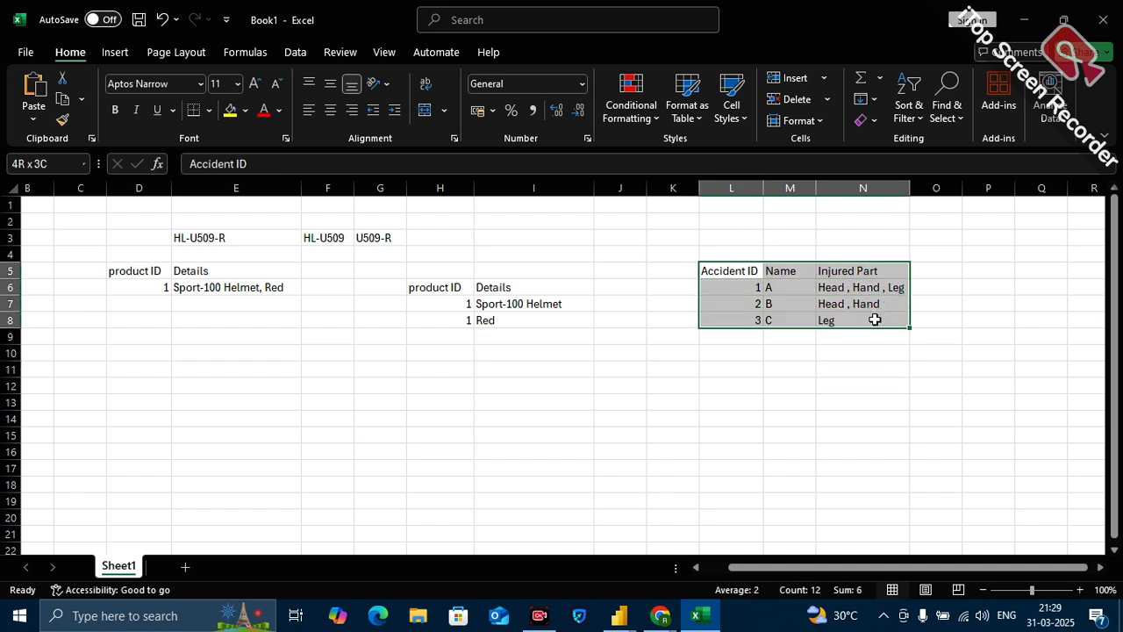
{"action": "left_click", "coordinate": [746, 388]}
Copy the accident table's headings Accident ID, Name and Injured Part from row 5 to L11:N11.
{"action": "left_click_drag", "start_coordinate": [728, 270], "coordinate": [857, 264]}
{"action": "key", "text": "ctrl+c"}
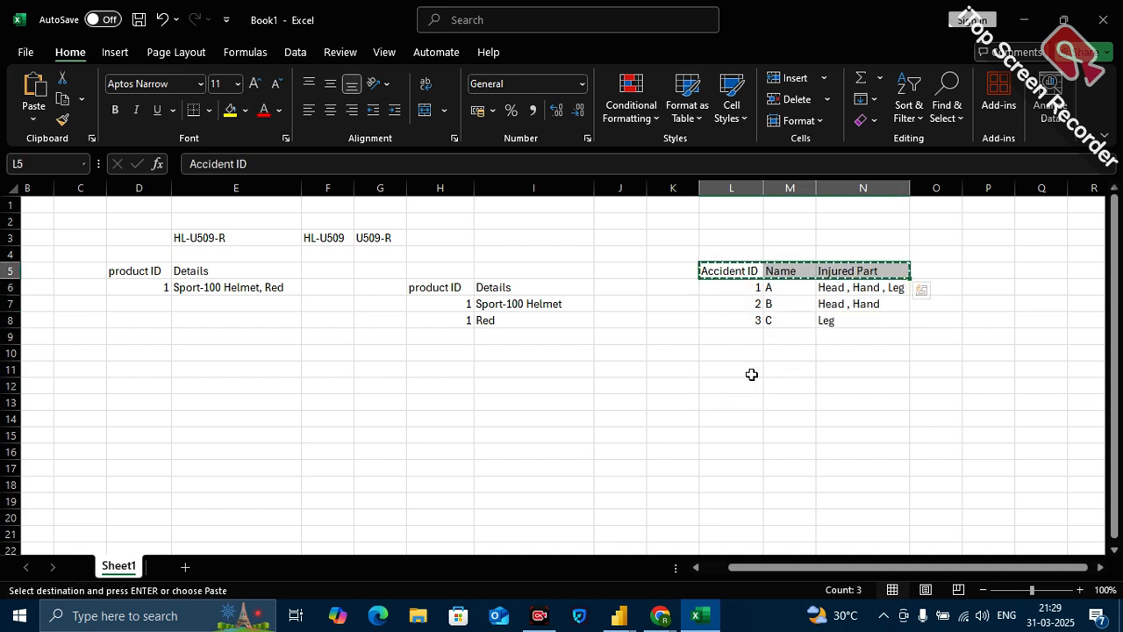
{"action": "left_click_drag", "start_coordinate": [727, 374], "coordinate": [859, 369]}
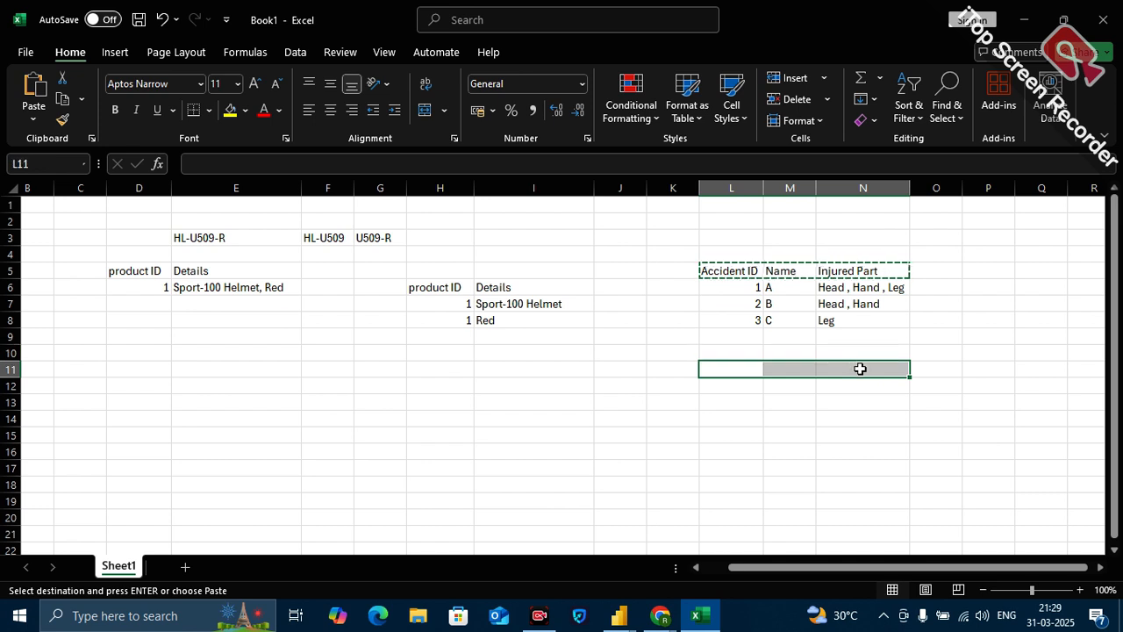
{"action": "key", "text": "ctrl+v"}
{"action": "left_click", "coordinate": [820, 435]}
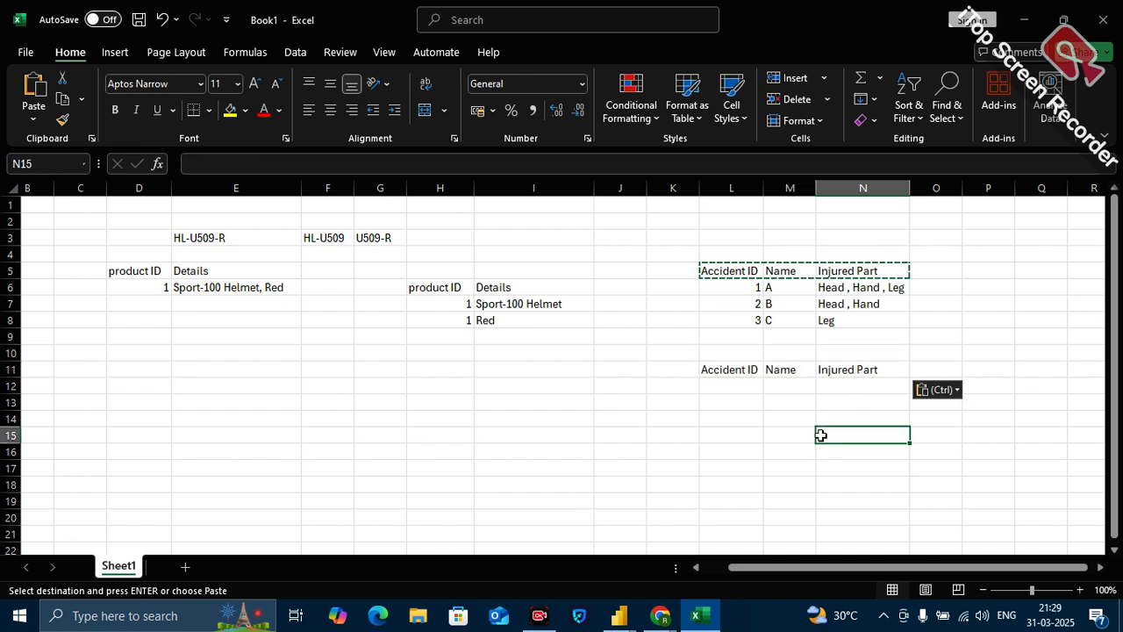
Fill row 12 under the copied headings with 1, A and "Head".
{"action": "left_click", "coordinate": [743, 386]}
{"action": "type", "text": "1"}
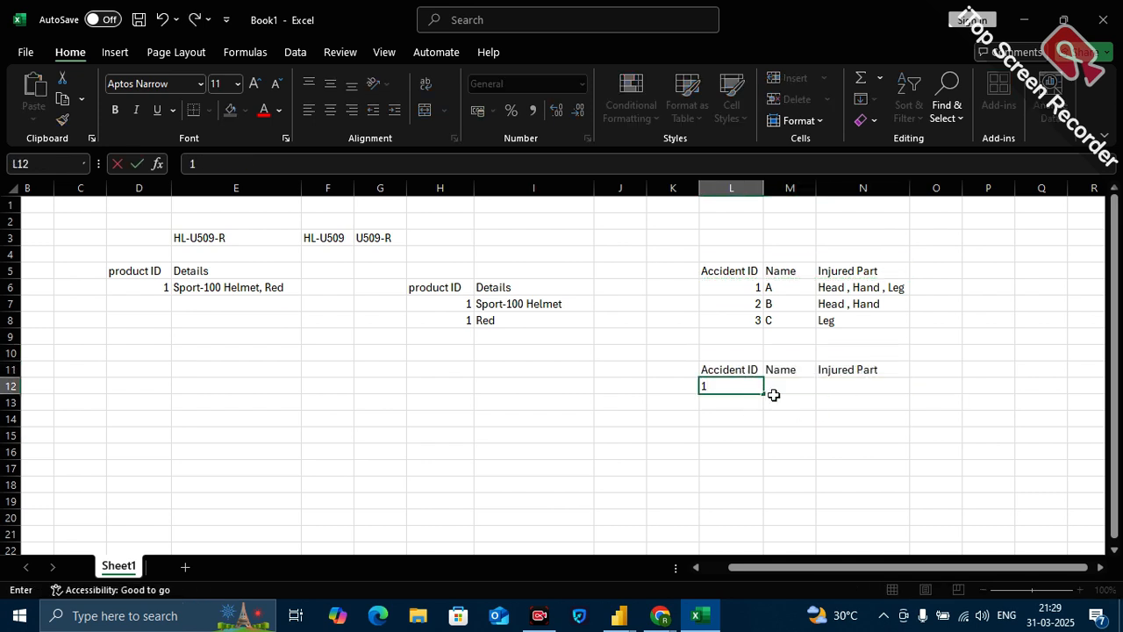
{"action": "left_click", "coordinate": [803, 387]}
{"action": "type", "text": "A"}
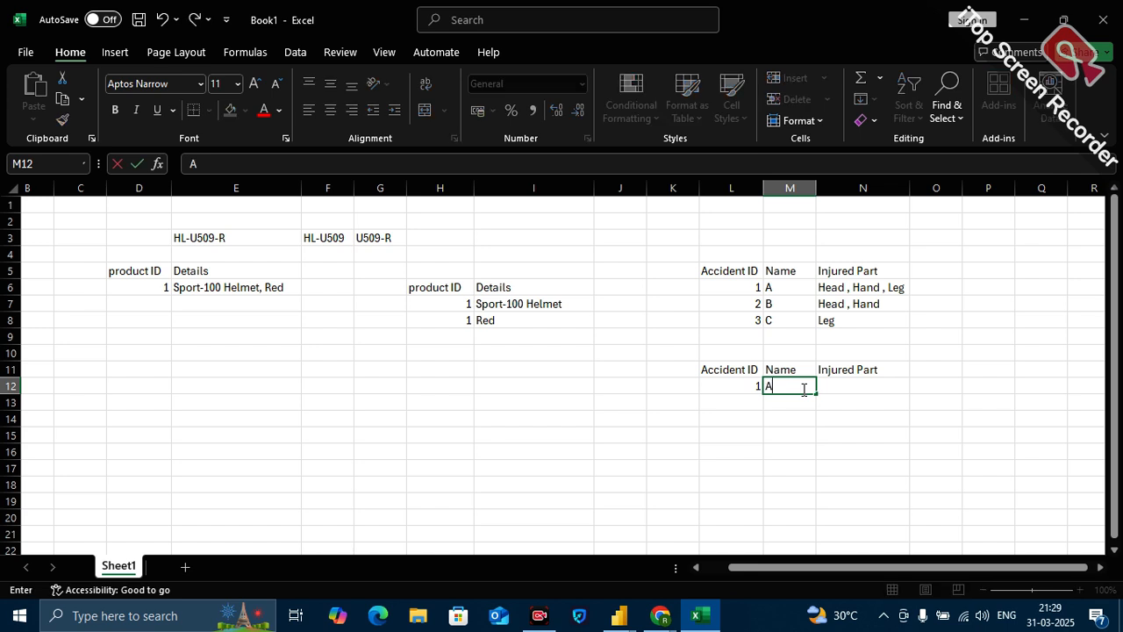
{"action": "left_click", "coordinate": [884, 385]}
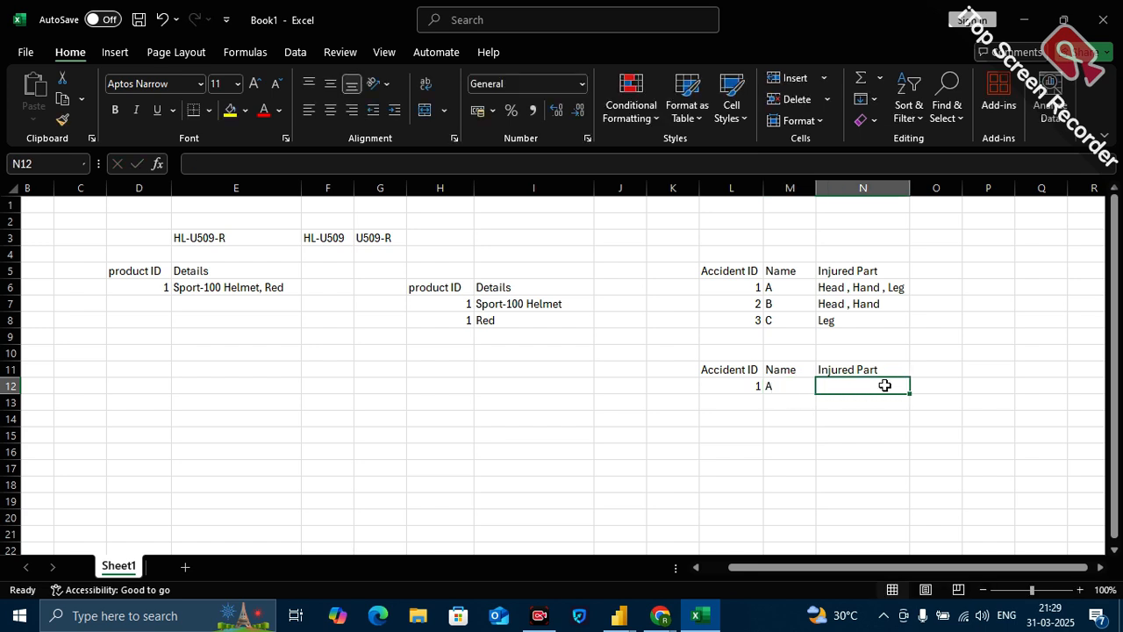
{"action": "type", "text": "Head"}
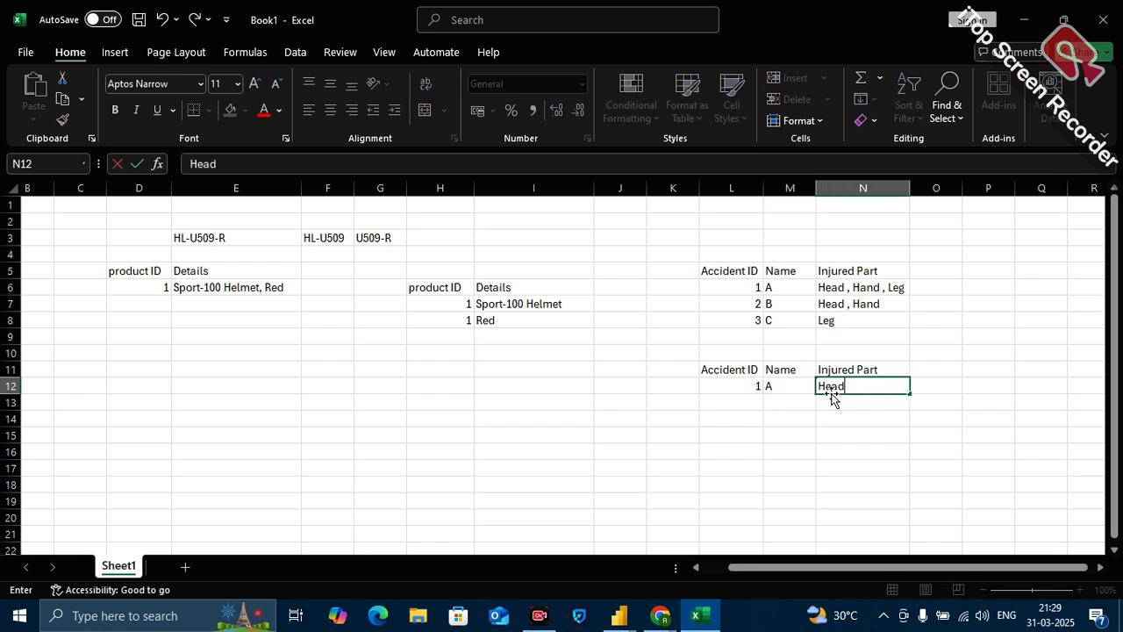
Fill row 13 of the split accident table with 1, A and "Hand".
{"action": "left_click", "coordinate": [758, 401]}
{"action": "type", "text": "1"}
{"action": "left_click", "coordinate": [773, 402]}
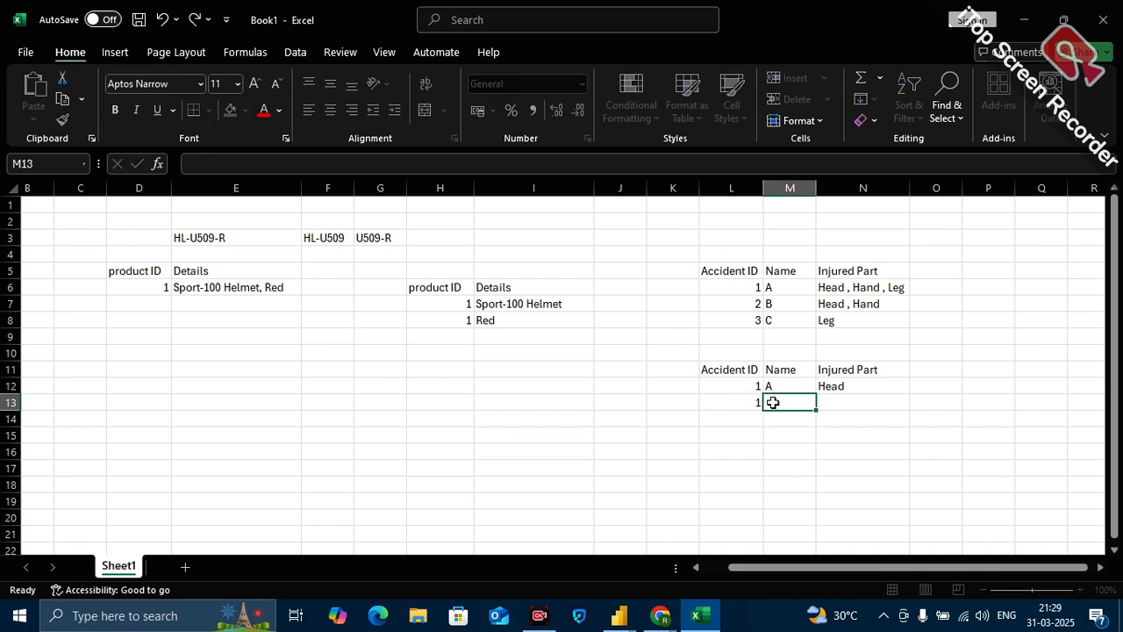
{"action": "type", "text": "A"}
{"action": "left_click", "coordinate": [840, 401]}
{"action": "type", "text": "Hand"}
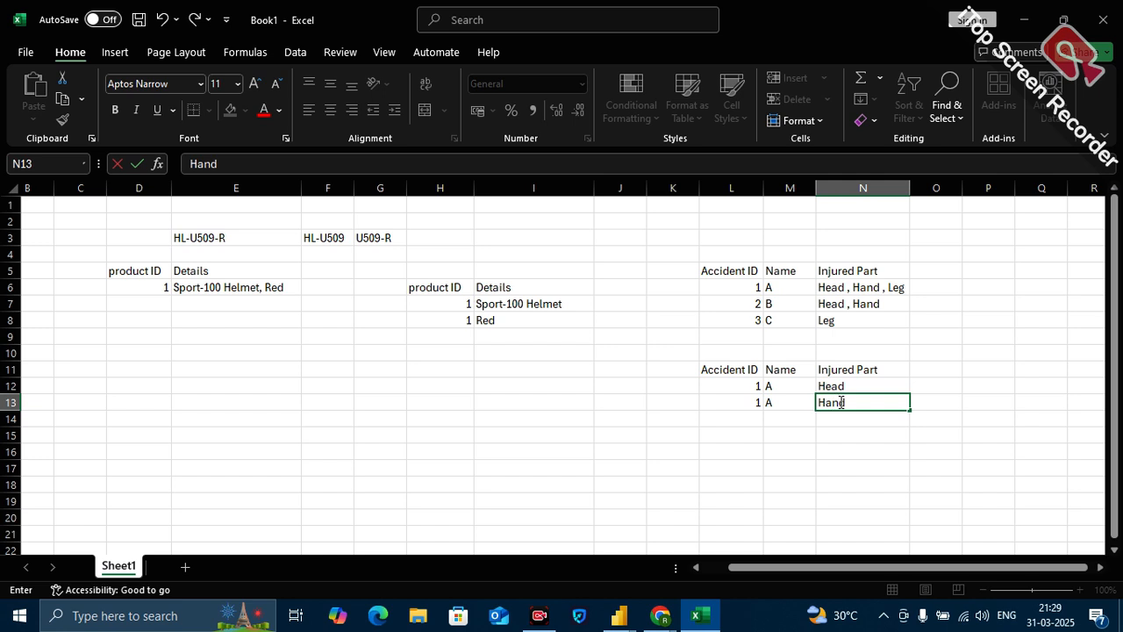
Fill row 14 of the split accident table with 1, A and "Leg".
{"action": "left_click", "coordinate": [759, 422]}
{"action": "type", "text": "1"}
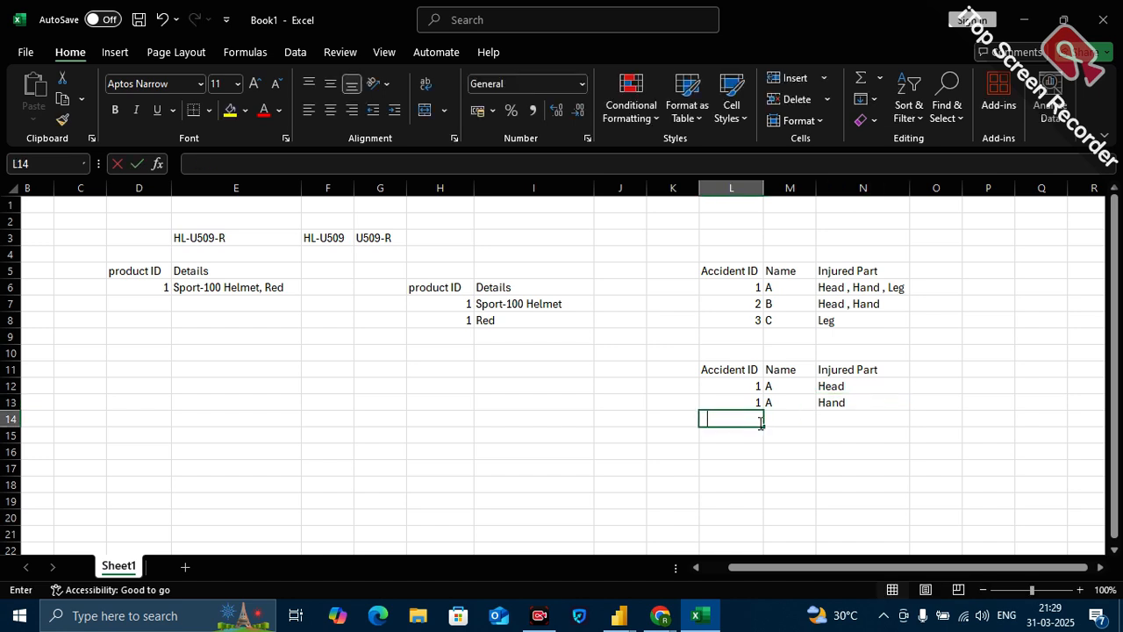
{"action": "left_click", "coordinate": [788, 421]}
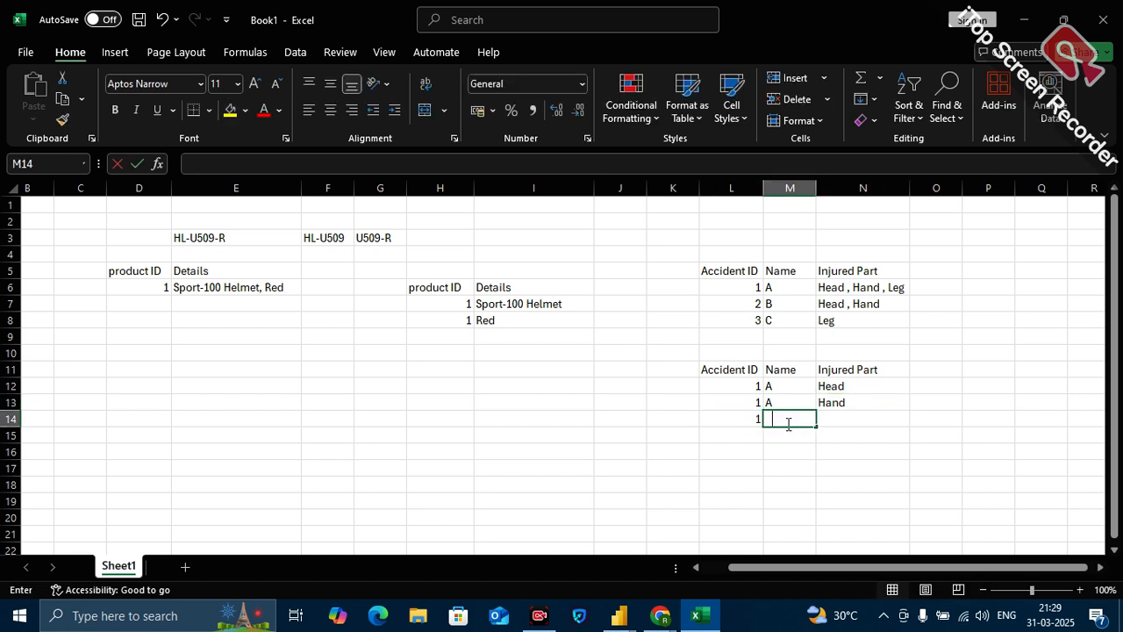
{"action": "type", "text": "A"}
{"action": "left_click", "coordinate": [836, 421]}
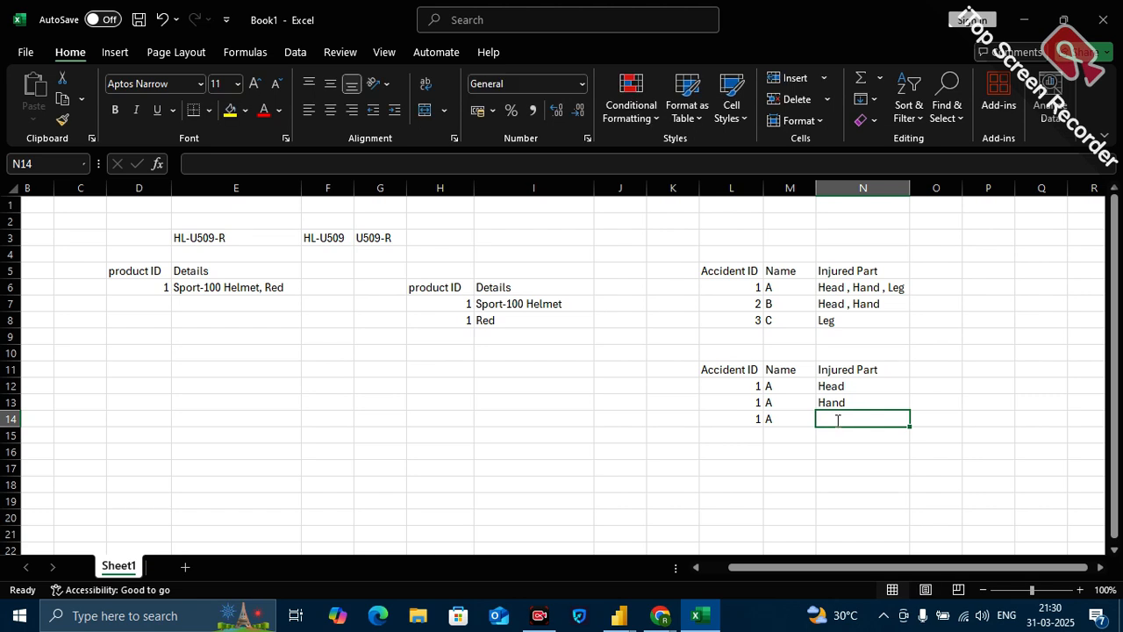
{"action": "type", "text": "Leg"}
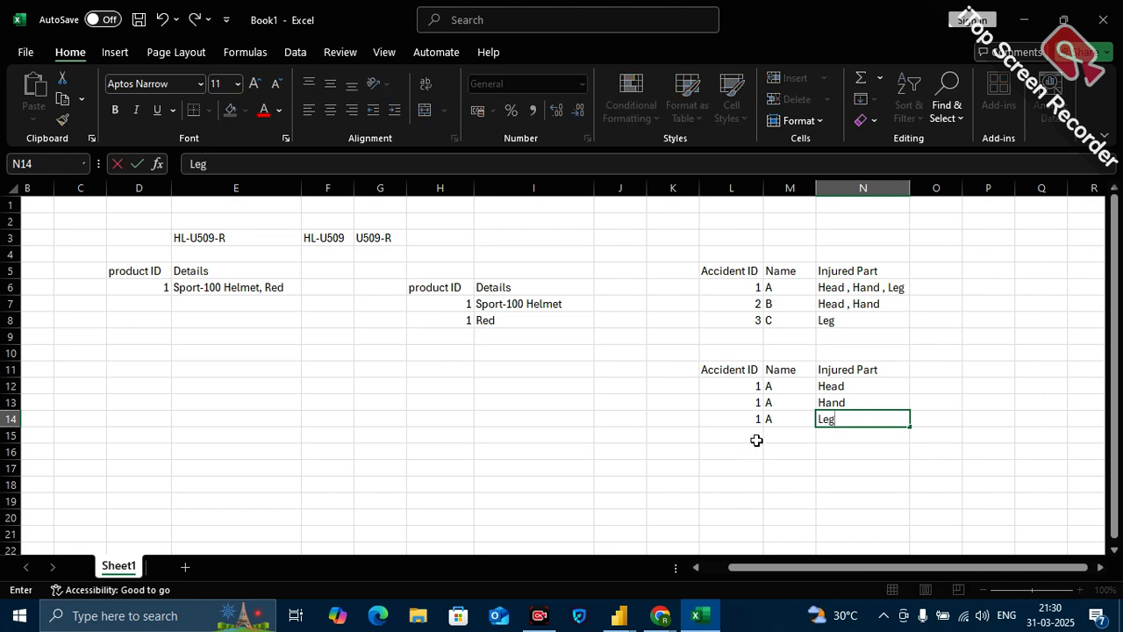
Fill row 15 of the split accident table with 2, B and "Head".
{"action": "left_click", "coordinate": [755, 437]}
{"action": "type", "text": "2"}
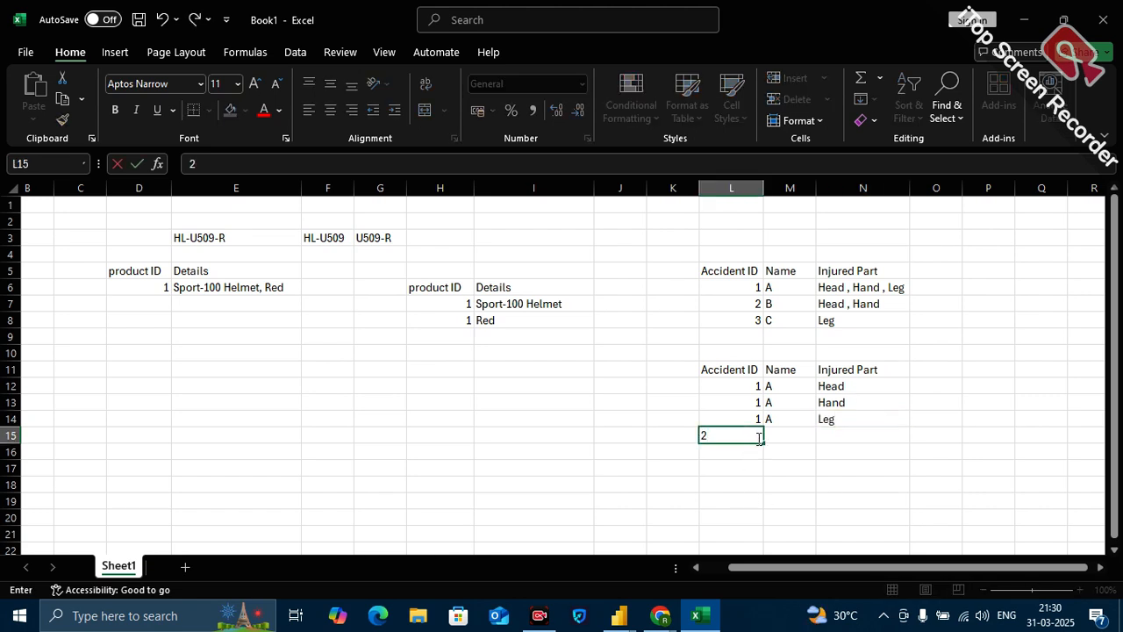
{"action": "left_click", "coordinate": [788, 436]}
{"action": "type", "text": "B"}
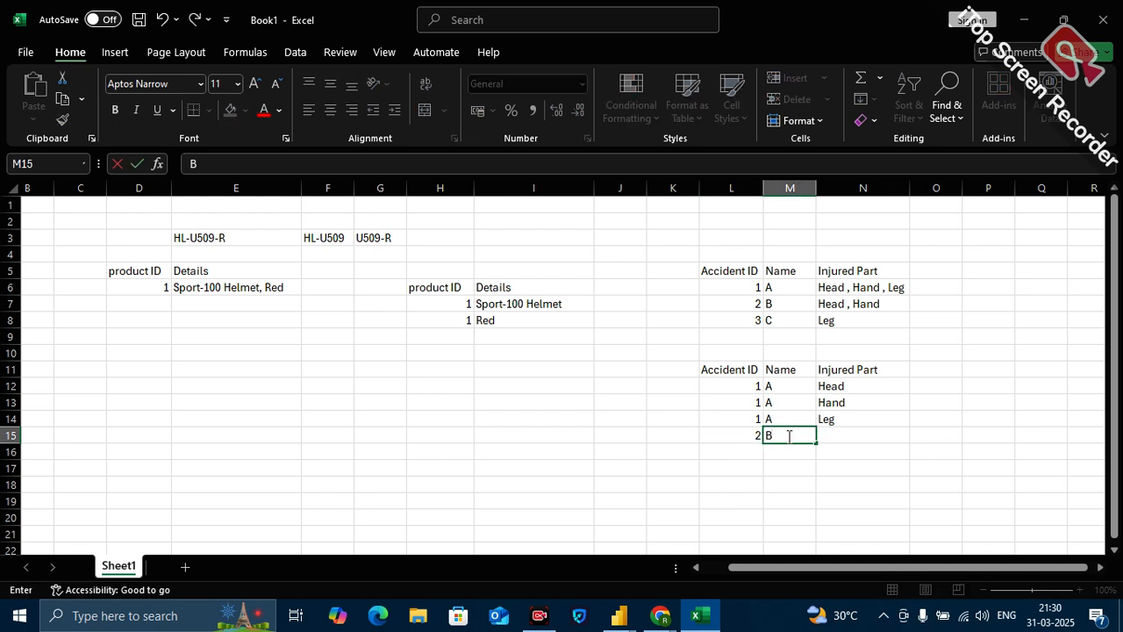
{"action": "left_click", "coordinate": [843, 436]}
{"action": "type", "text": "Head"}
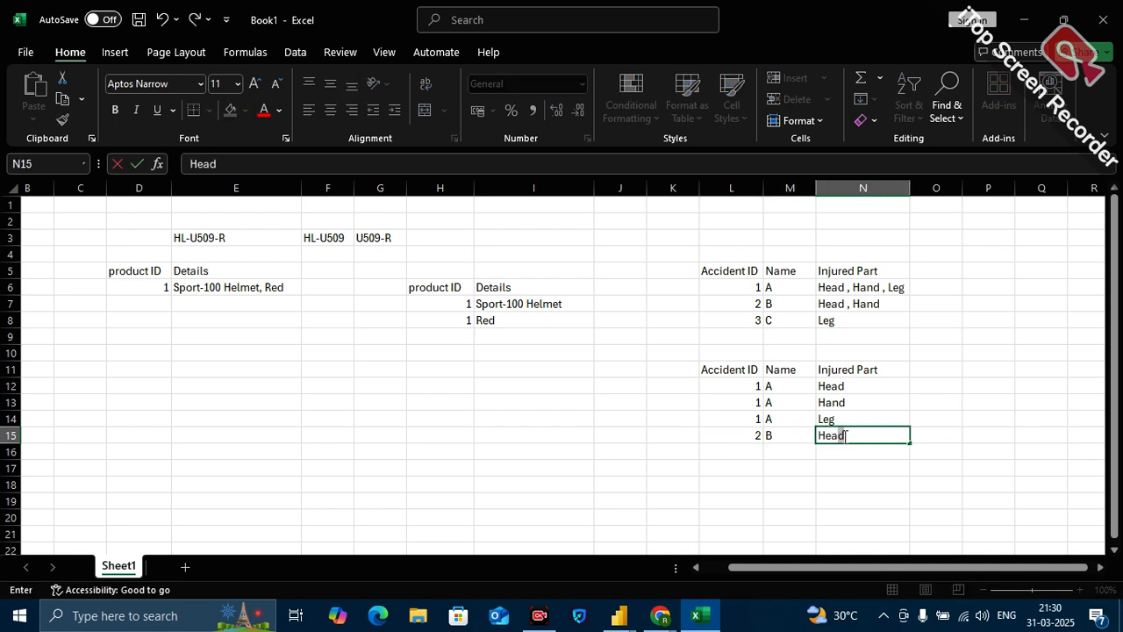
Fill row 16 of the split accident table with 2, B and "Hand".
{"action": "left_click", "coordinate": [756, 452]}
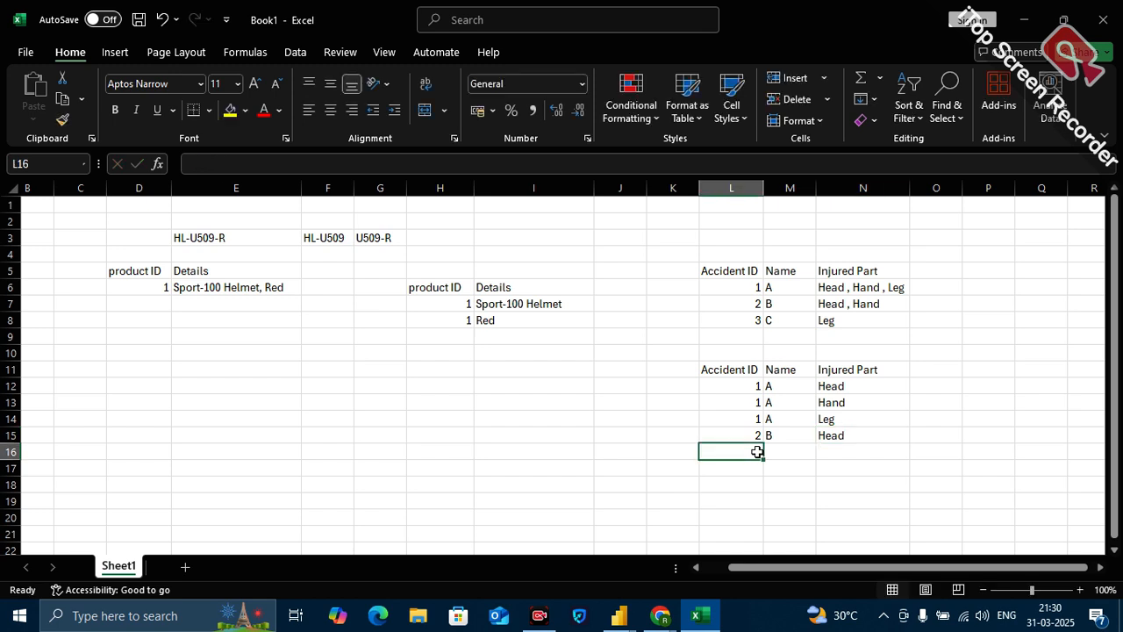
{"action": "type", "text": "2"}
{"action": "left_click", "coordinate": [776, 453]}
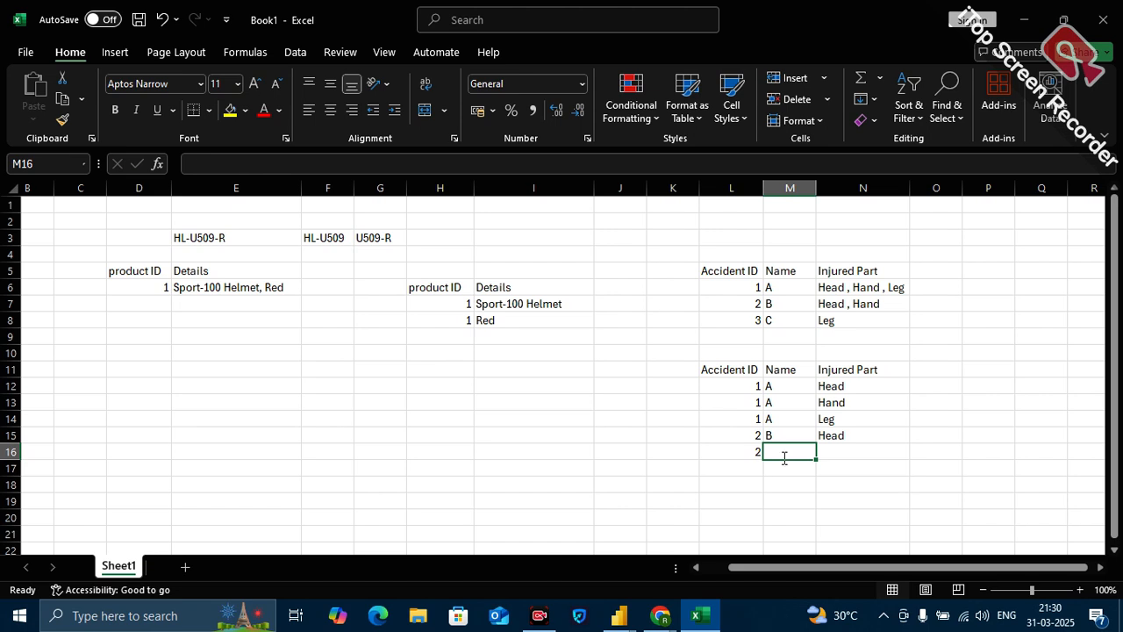
{"action": "type", "text": "B"}
{"action": "left_click", "coordinate": [862, 449]}
{"action": "type", "text": "Hand"}
Fill row 17 of the split accident table with 3, C and "Leg".
{"action": "left_click", "coordinate": [756, 474]}
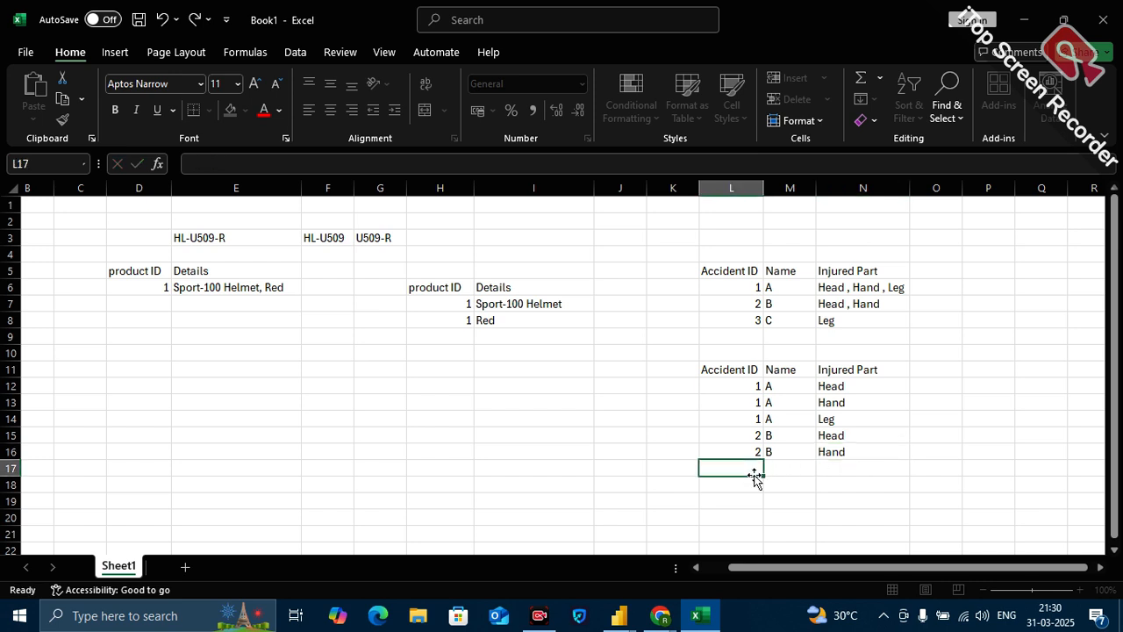
{"action": "type", "text": "3"}
{"action": "left_click", "coordinate": [786, 473]}
{"action": "type", "text": "C"}
{"action": "left_click", "coordinate": [839, 464]}
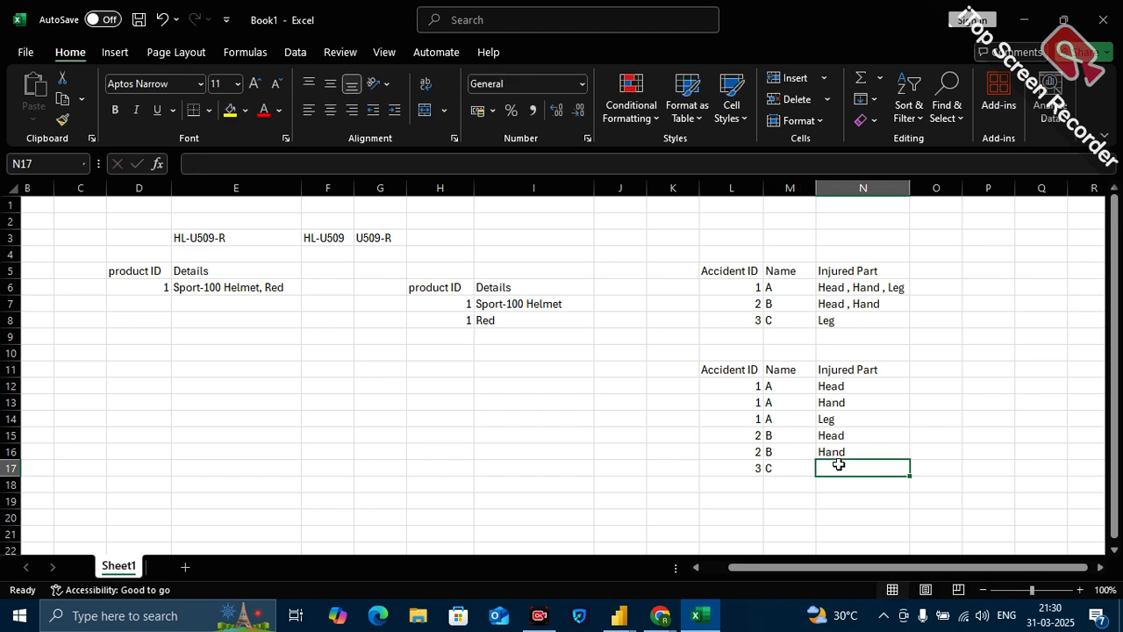
{"action": "type", "text": "Leg"}
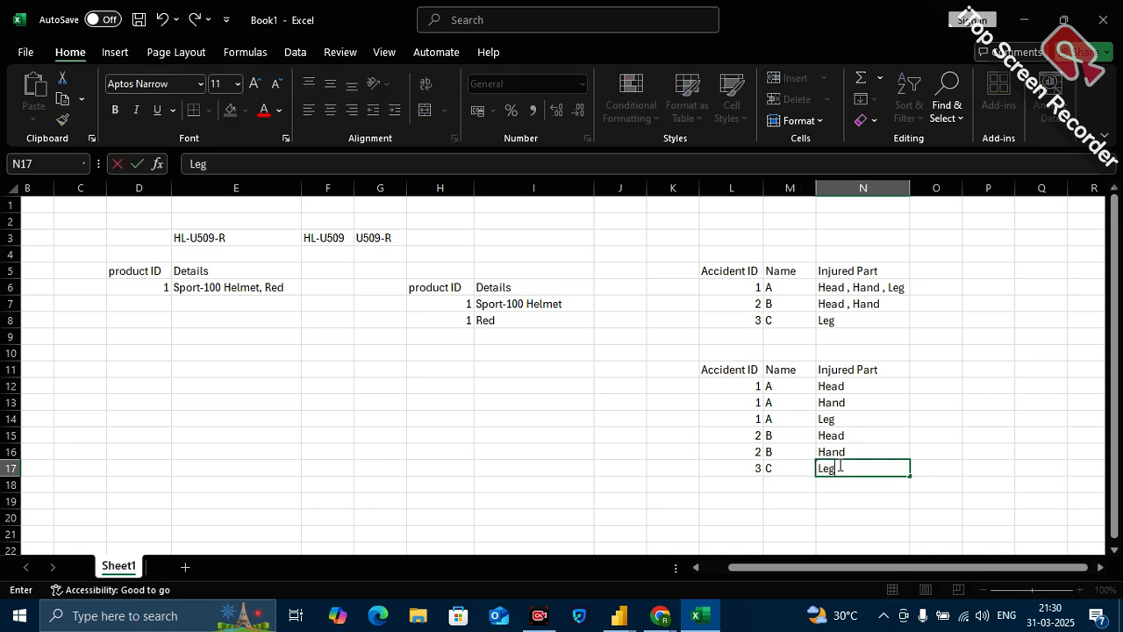
{"action": "left_click", "coordinate": [974, 438]}
Move the split accident table from L11:N17 to O5:Q11 beside the original and widen column Q to fit its heading.
{"action": "left_click_drag", "start_coordinate": [727, 374], "coordinate": [882, 464]}
{"action": "key", "text": "ctrl+c"}
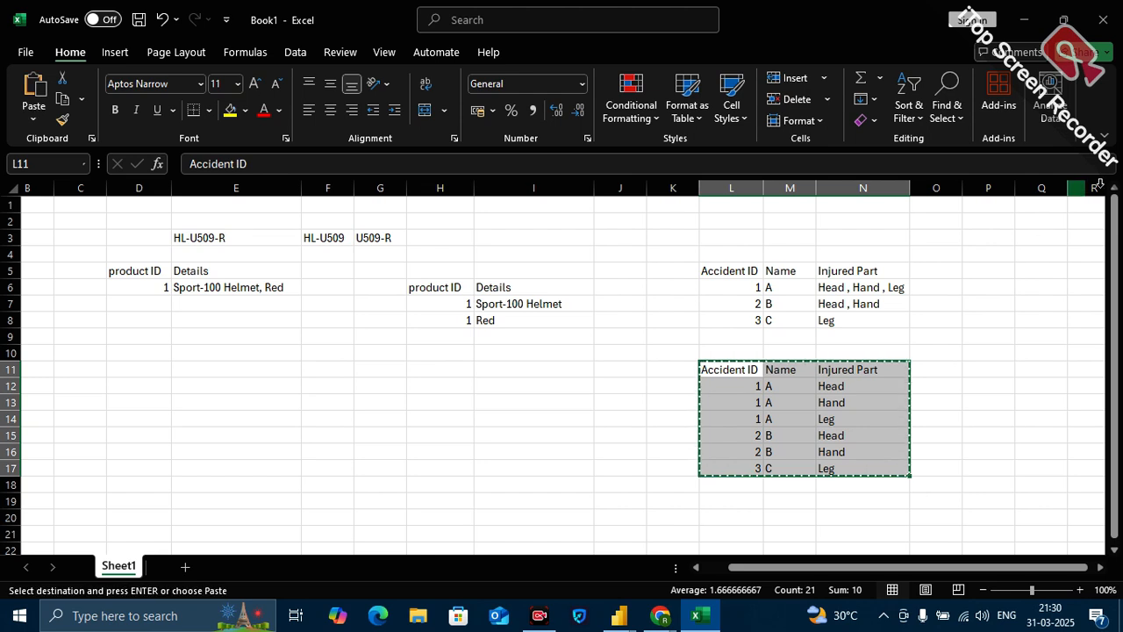
{"action": "left_click_drag", "start_coordinate": [950, 266], "coordinate": [1044, 204]}
{"action": "key", "text": "ctrl+v"}
{"action": "double_click", "coordinate": [1067, 188]}
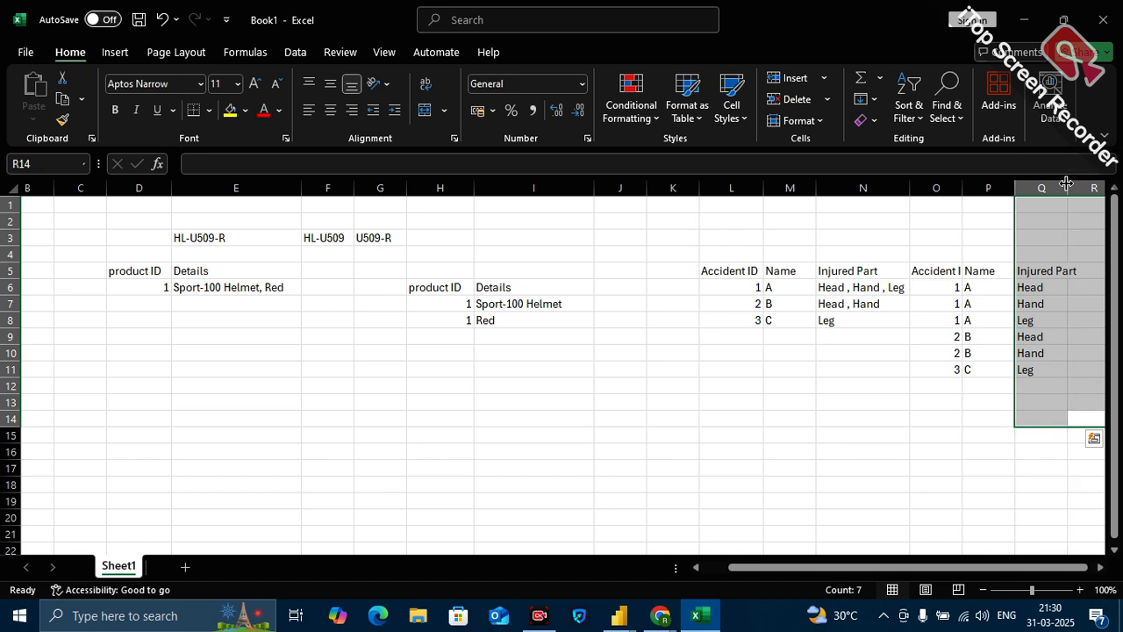
{"action": "left_click", "coordinate": [1064, 270]}
{"action": "left_click", "coordinate": [857, 276]}
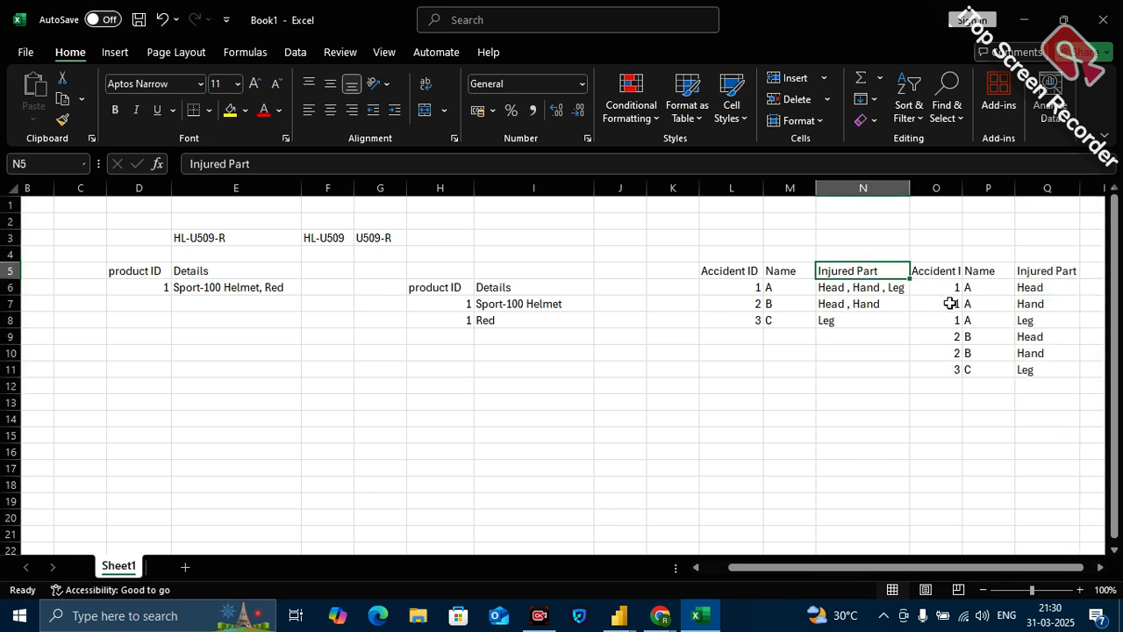
Widen column O to fit the Accident ID heading and select the split table O5:Q11.
{"action": "mouse_move", "coordinate": [910, 186]}
{"action": "left_mouse_down"}
{"action": "mouse_move", "coordinate": [838, 201]}
{"action": "mouse_move", "coordinate": [899, 189]}
{"action": "left_mouse_up"}
{"action": "double_click", "coordinate": [896, 188]}
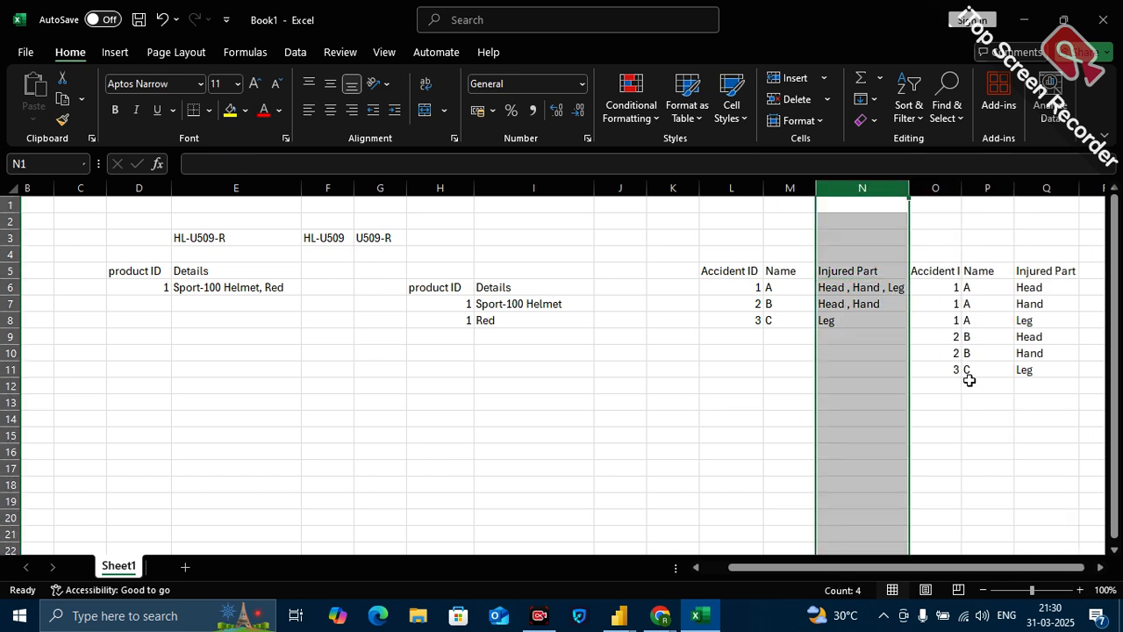
{"action": "scroll", "coordinate": [968, 377], "scroll_direction": "right", "scroll_amount": 3}
{"action": "left_click", "coordinate": [848, 355]}
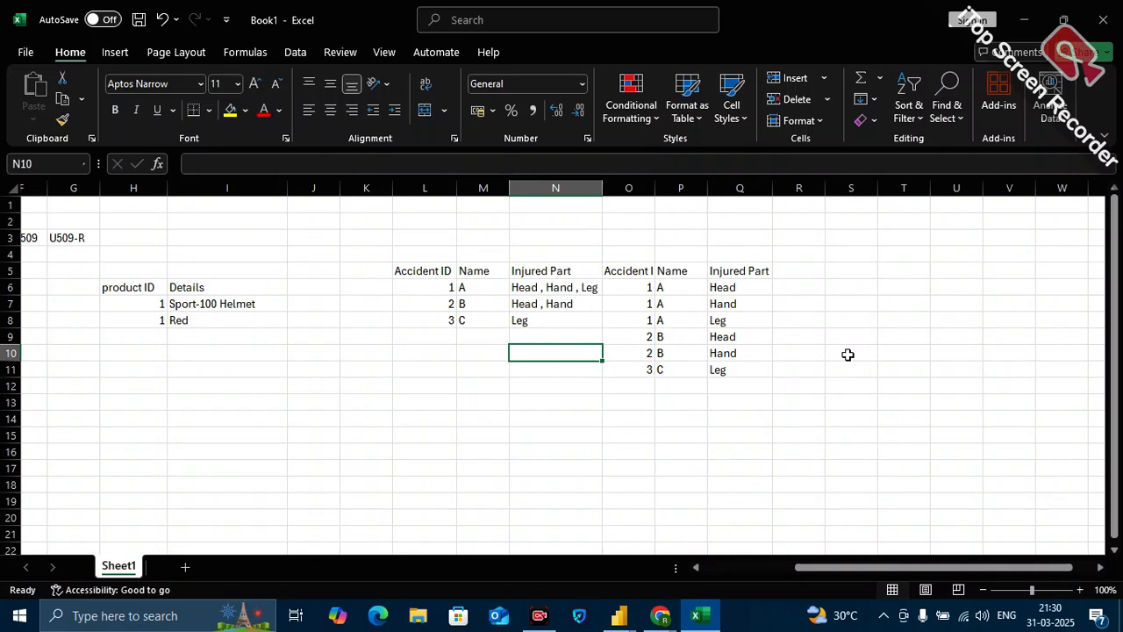
{"action": "double_click", "coordinate": [656, 187]}
{"action": "left_click_drag", "start_coordinate": [647, 270], "coordinate": [764, 374]}
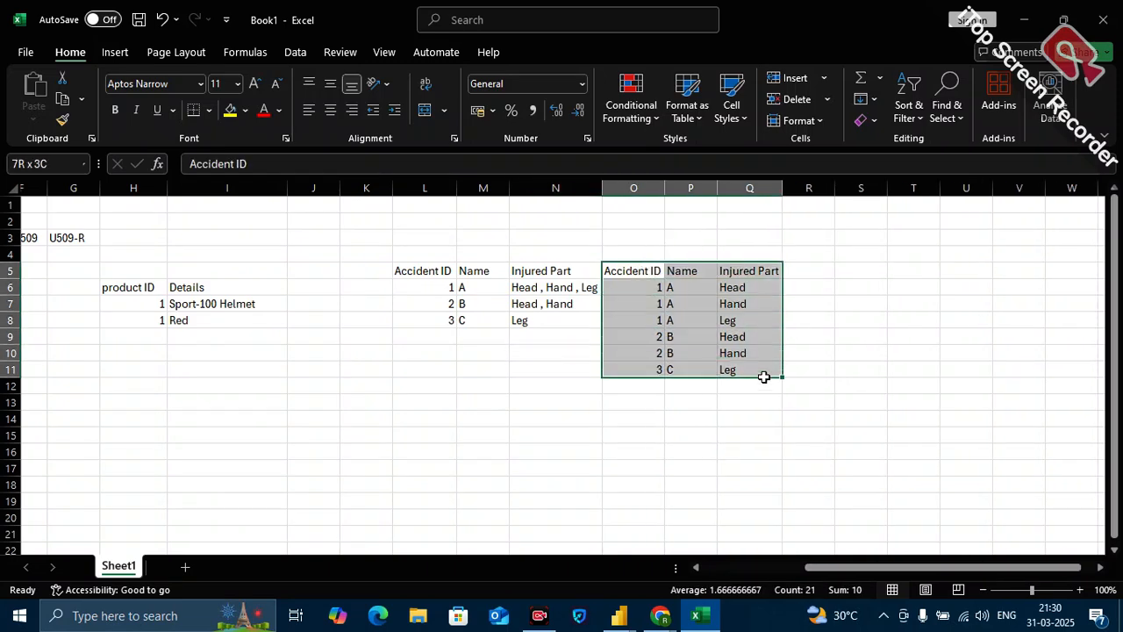
Add filters to the split accident table O5:Q11 and show only the rows whose Injured Part is Hand.
{"action": "left_click", "coordinate": [289, 50]}
{"action": "left_click", "coordinate": [551, 87]}
{"action": "left_click", "coordinate": [831, 220]}
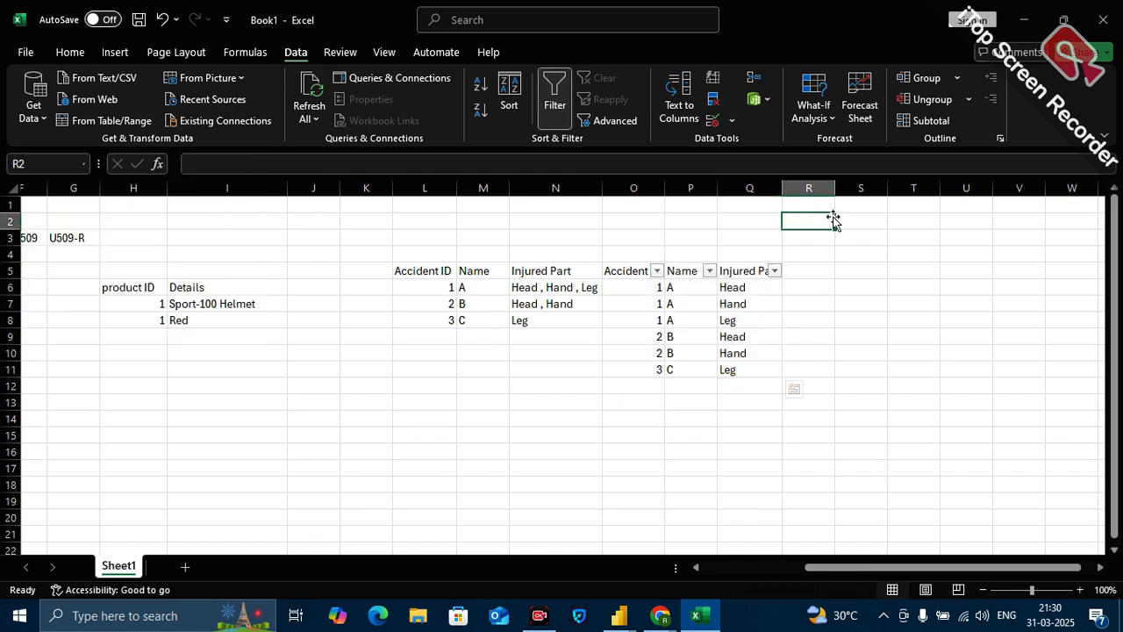
{"action": "left_click", "coordinate": [775, 272]}
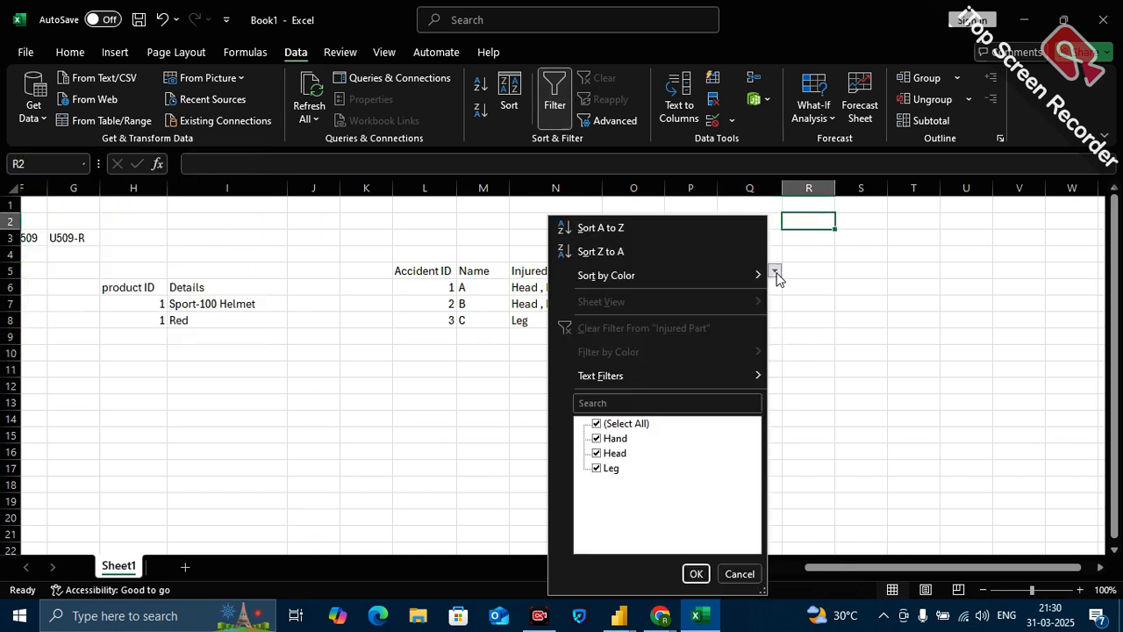
{"action": "left_click", "coordinate": [611, 424]}
{"action": "left_click", "coordinate": [613, 438]}
{"action": "left_click", "coordinate": [696, 574]}
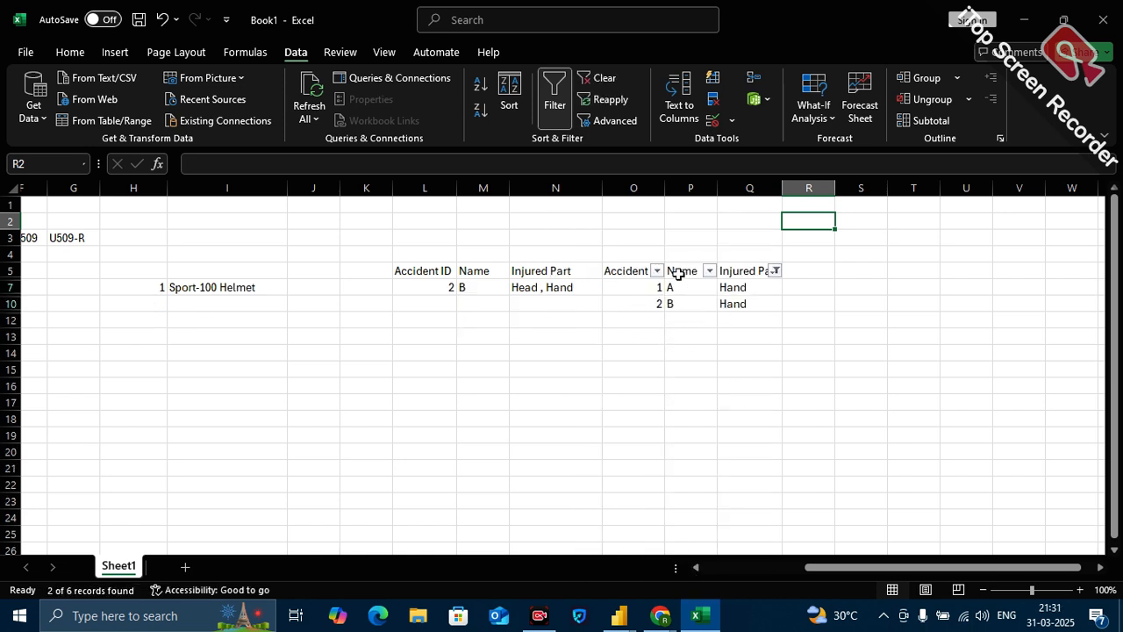
Change the split table's Injured Part filter to show only Head.
{"action": "left_click", "coordinate": [777, 272]}
{"action": "left_click", "coordinate": [614, 439]}
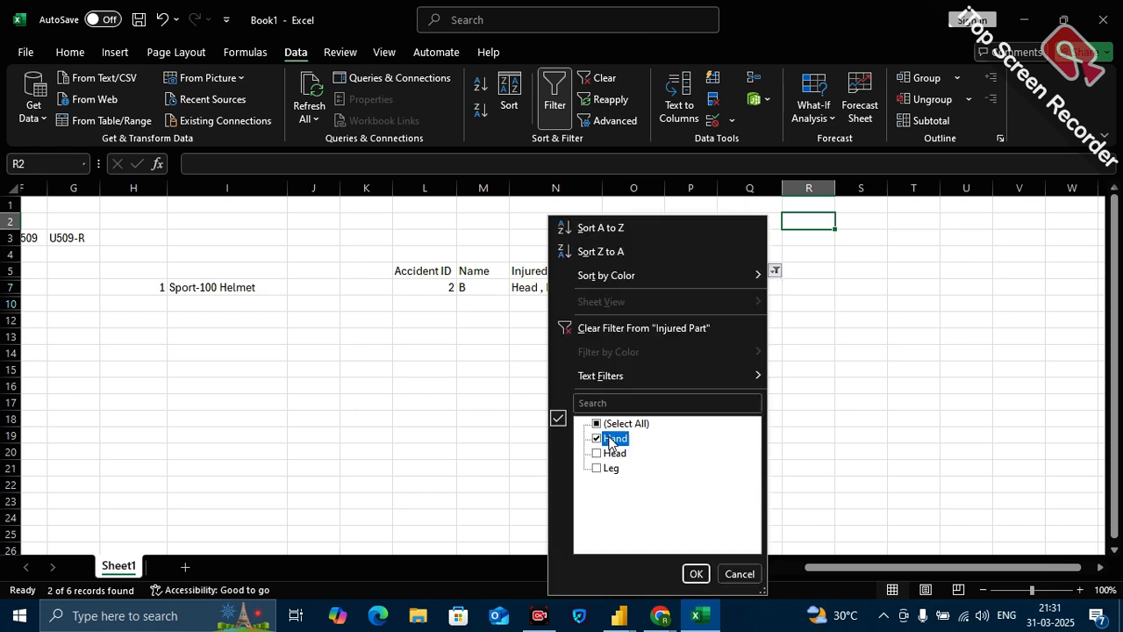
{"action": "left_click", "coordinate": [612, 453]}
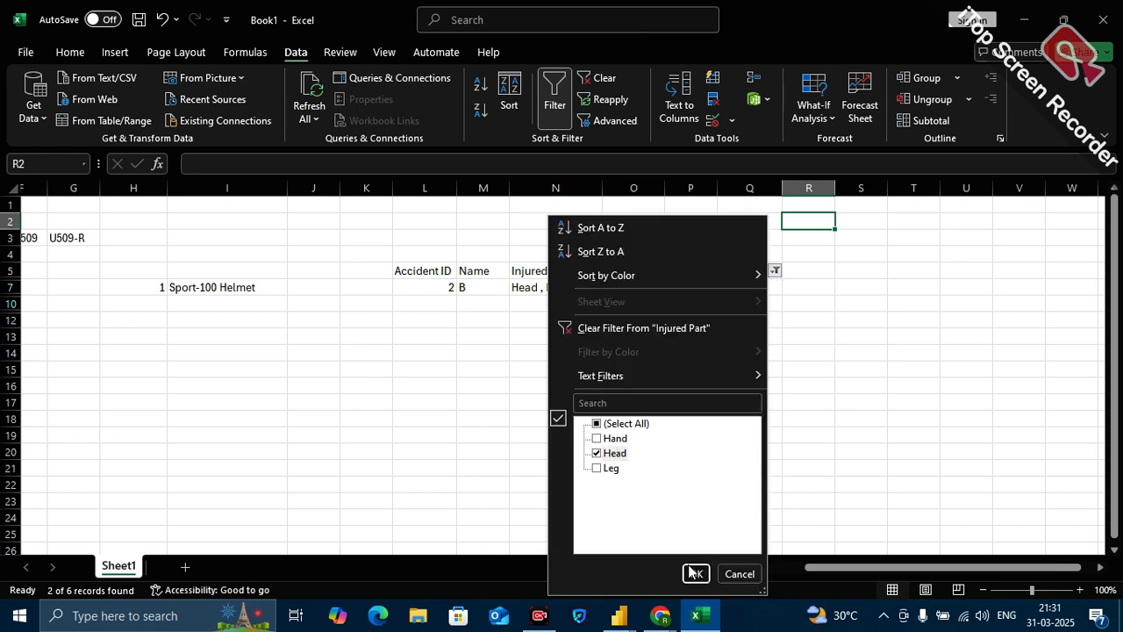
{"action": "left_click", "coordinate": [692, 572]}
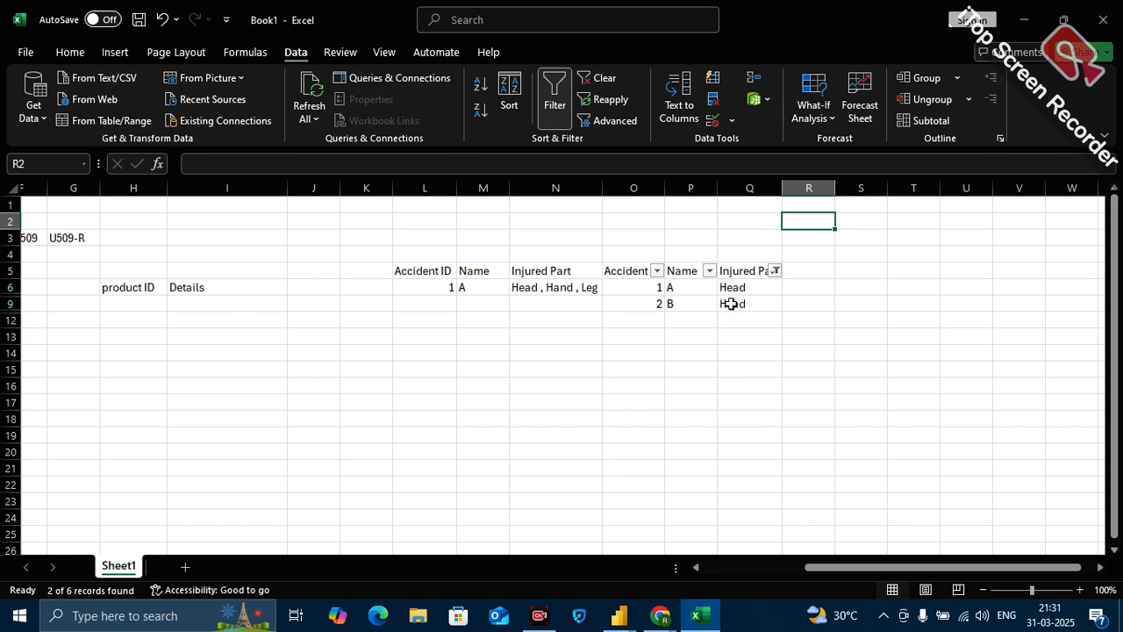
Widen column N, which holds the original table's Injured Part values.
{"action": "left_click", "coordinate": [553, 275]}
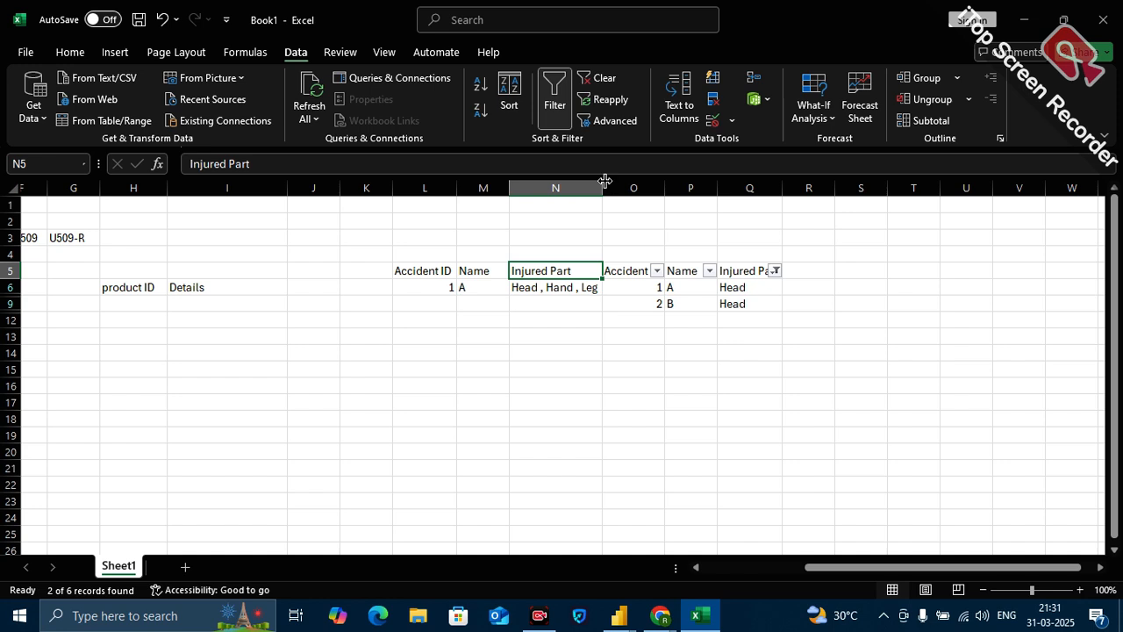
{"action": "left_click_drag", "start_coordinate": [602, 197], "coordinate": [640, 195]}
{"action": "left_click", "coordinate": [598, 333]}
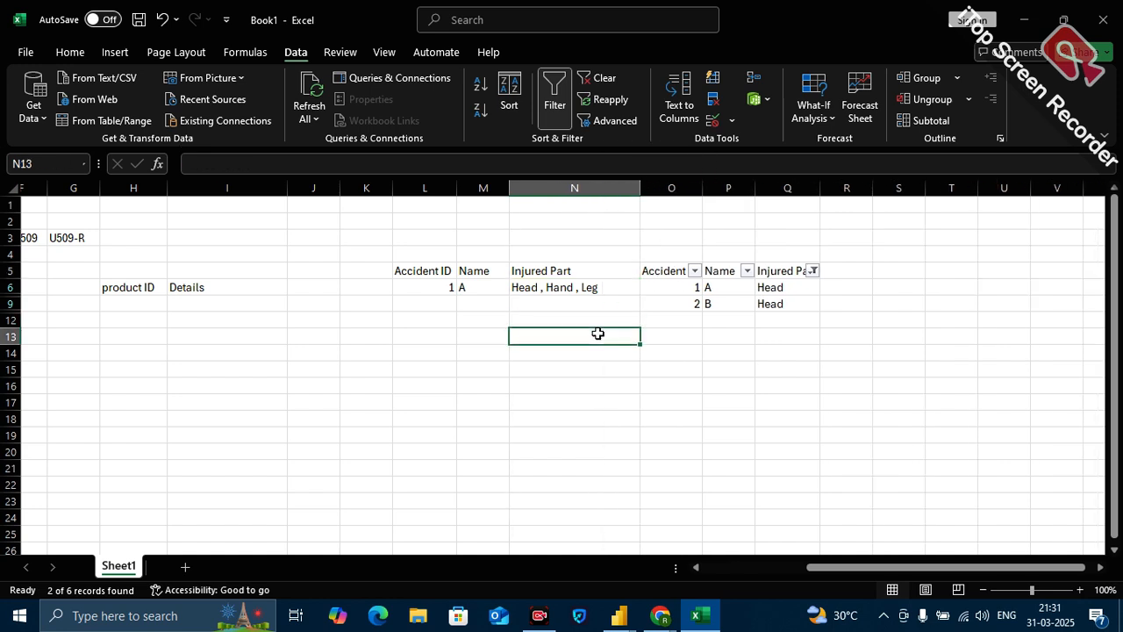
Reset the split table's Injured Part filter to include all values.
{"action": "left_click", "coordinate": [813, 272]}
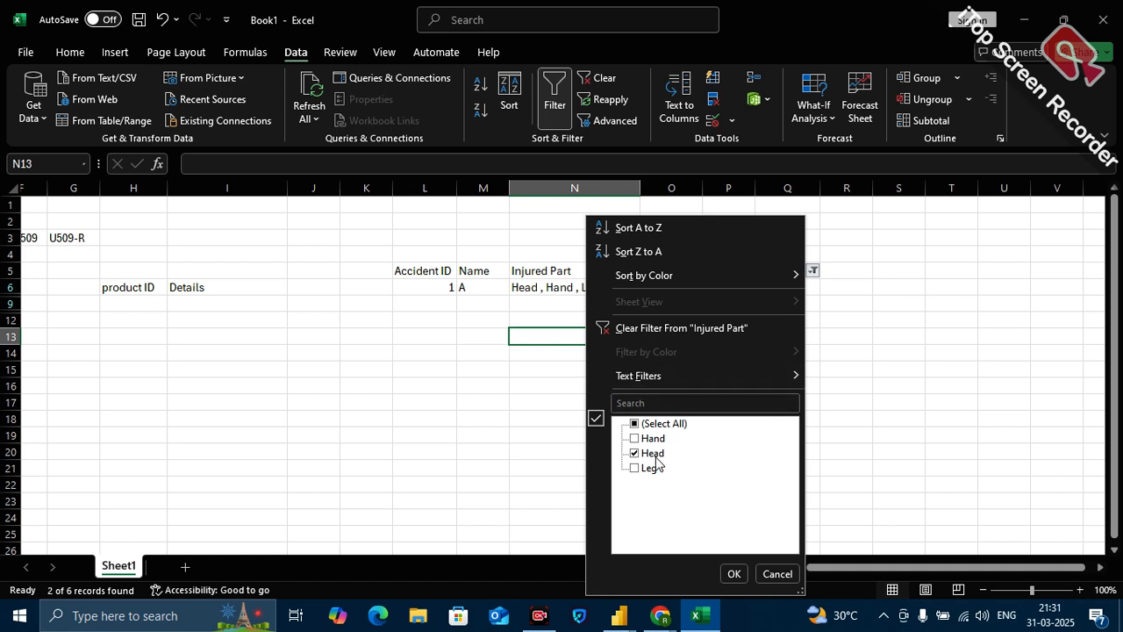
{"action": "left_click", "coordinate": [665, 423]}
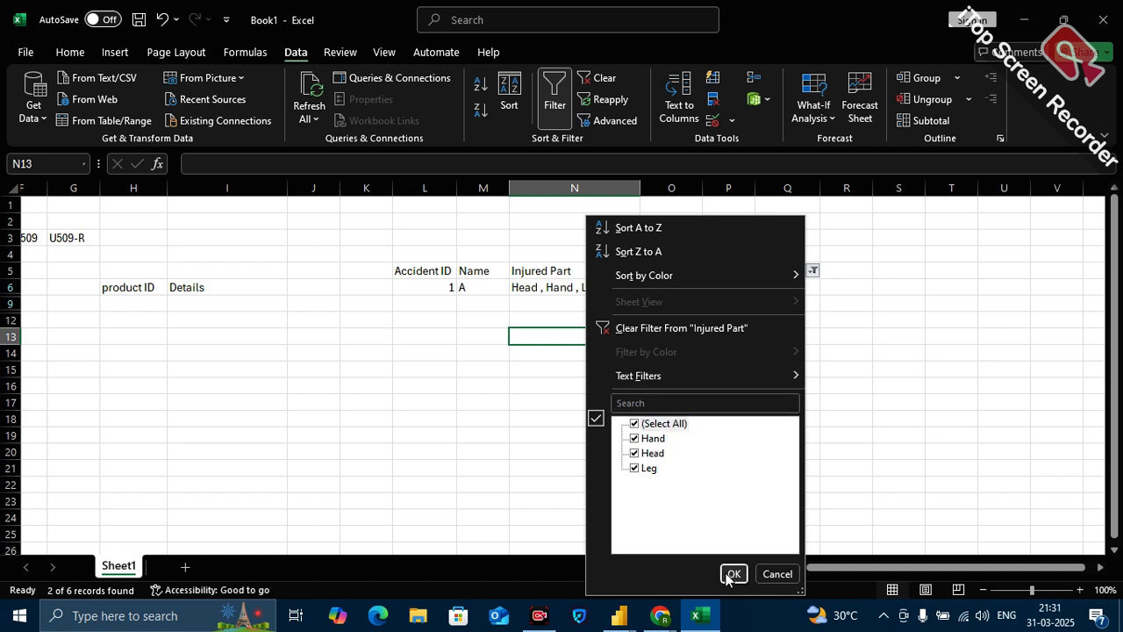
{"action": "left_click", "coordinate": [734, 574]}
{"action": "left_click", "coordinate": [838, 456]}
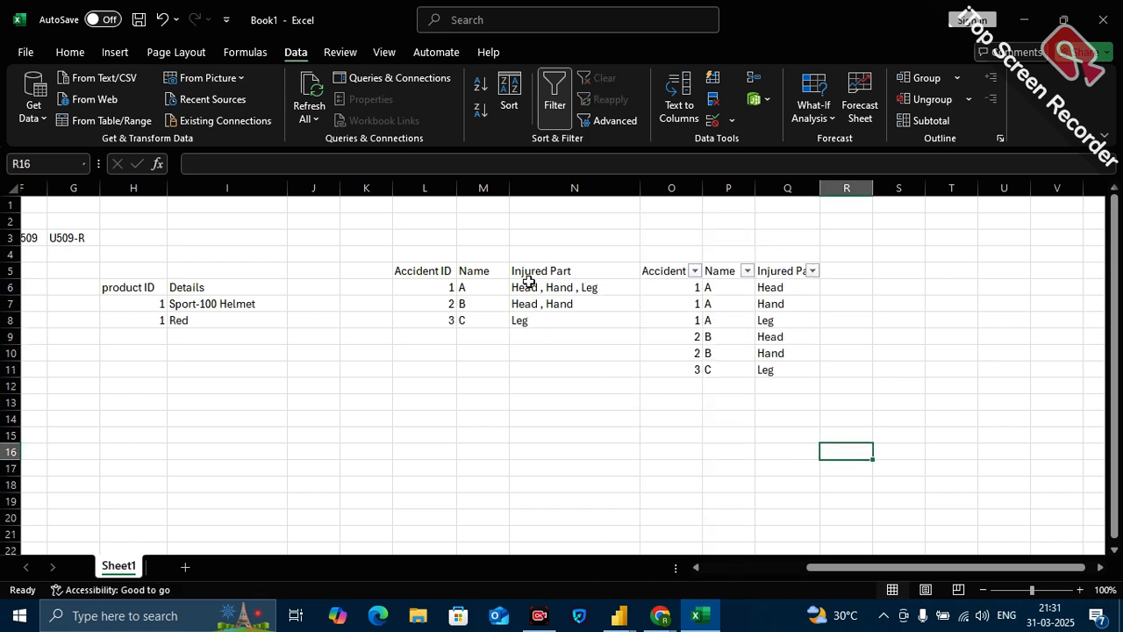
Remove the filters from the split table and apply them to the original accident table L5:N9 instead.
{"action": "left_click_drag", "start_coordinate": [431, 277], "coordinate": [567, 342]}
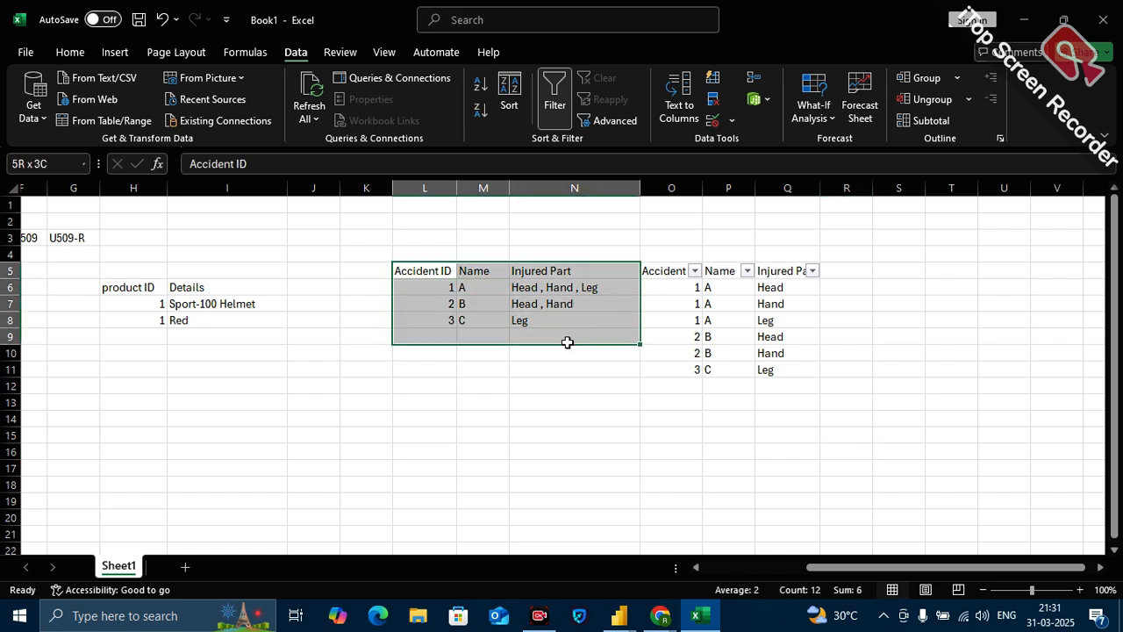
{"action": "left_click", "coordinate": [559, 85]}
{"action": "left_click", "coordinate": [556, 110]}
{"action": "left_click", "coordinate": [605, 400]}
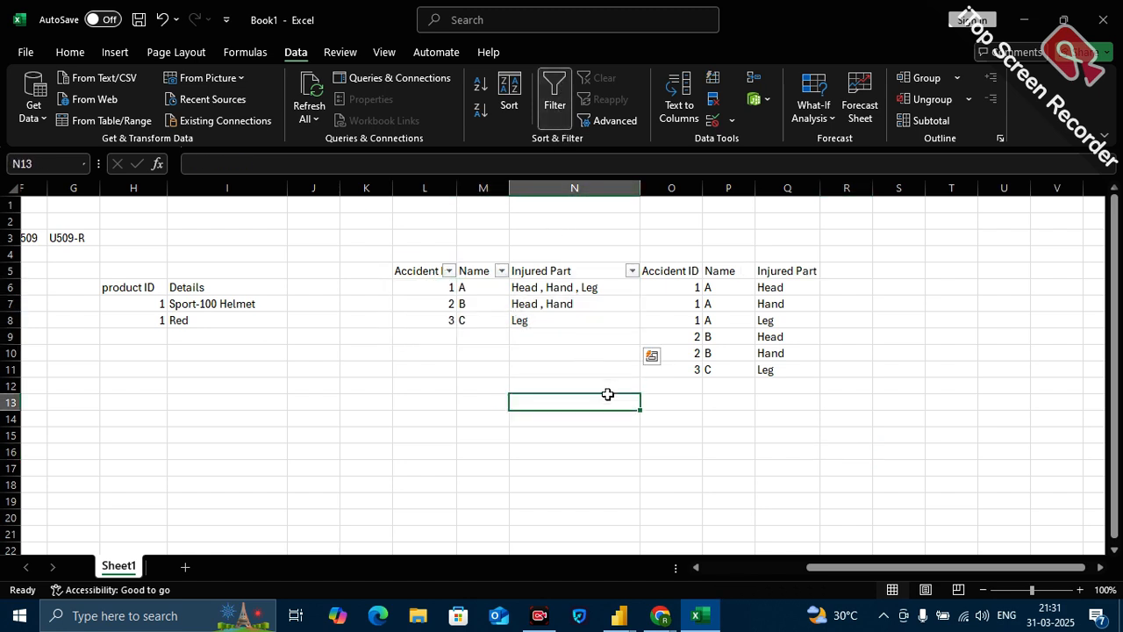
{"action": "left_click", "coordinate": [632, 271]}
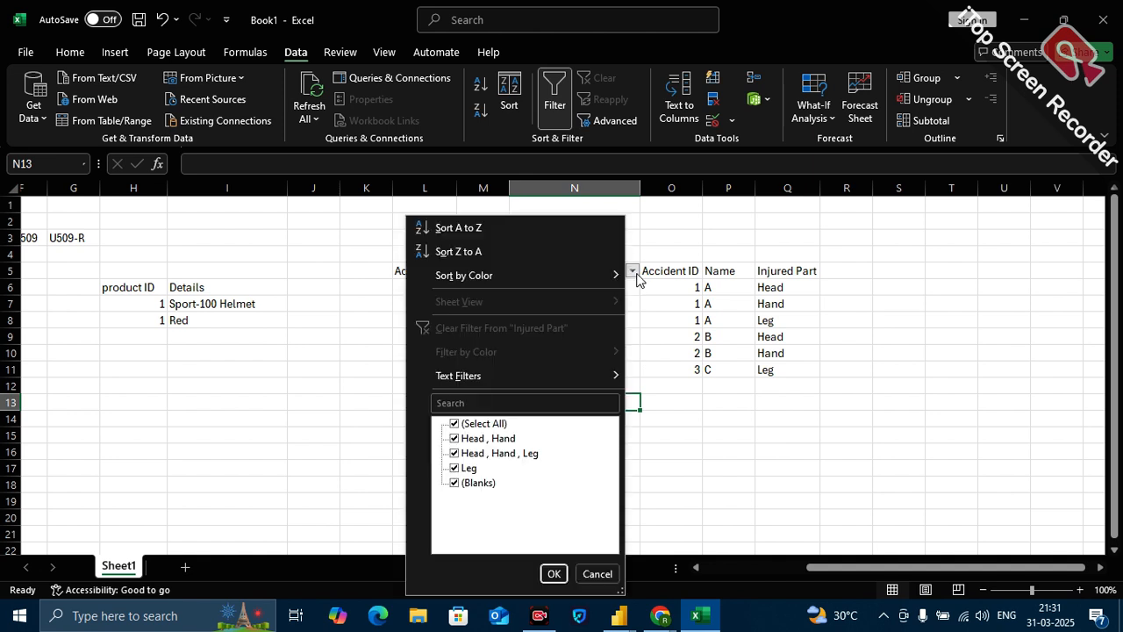
{"action": "left_click", "coordinate": [468, 425]}
{"action": "left_click", "coordinate": [469, 443]}
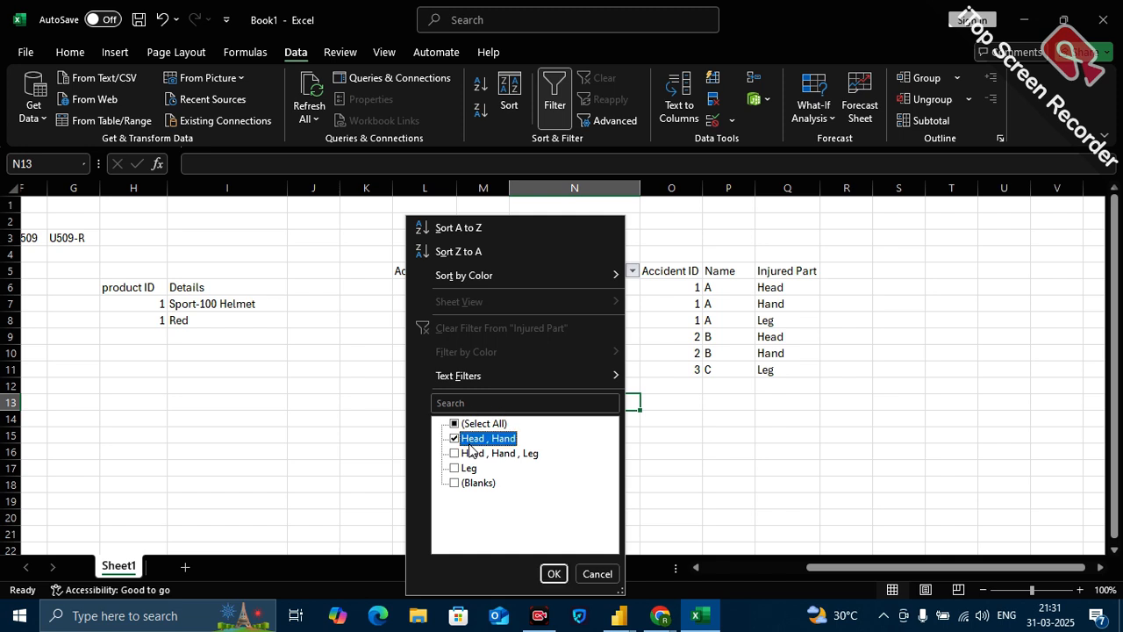
{"action": "left_click", "coordinate": [466, 454]}
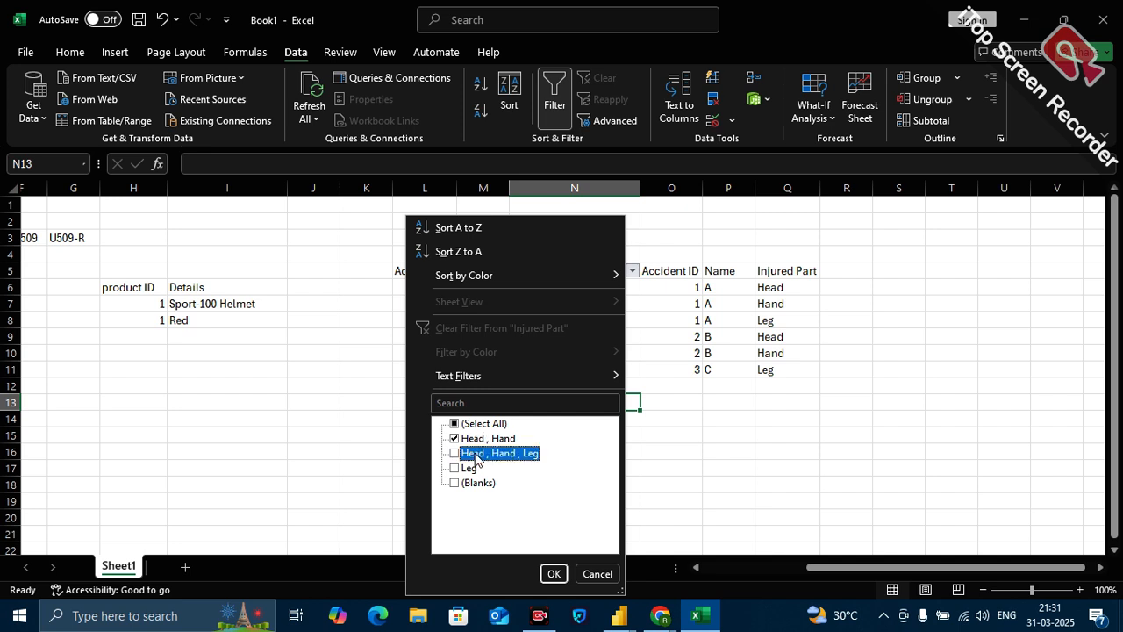
{"action": "left_click", "coordinate": [481, 443]}
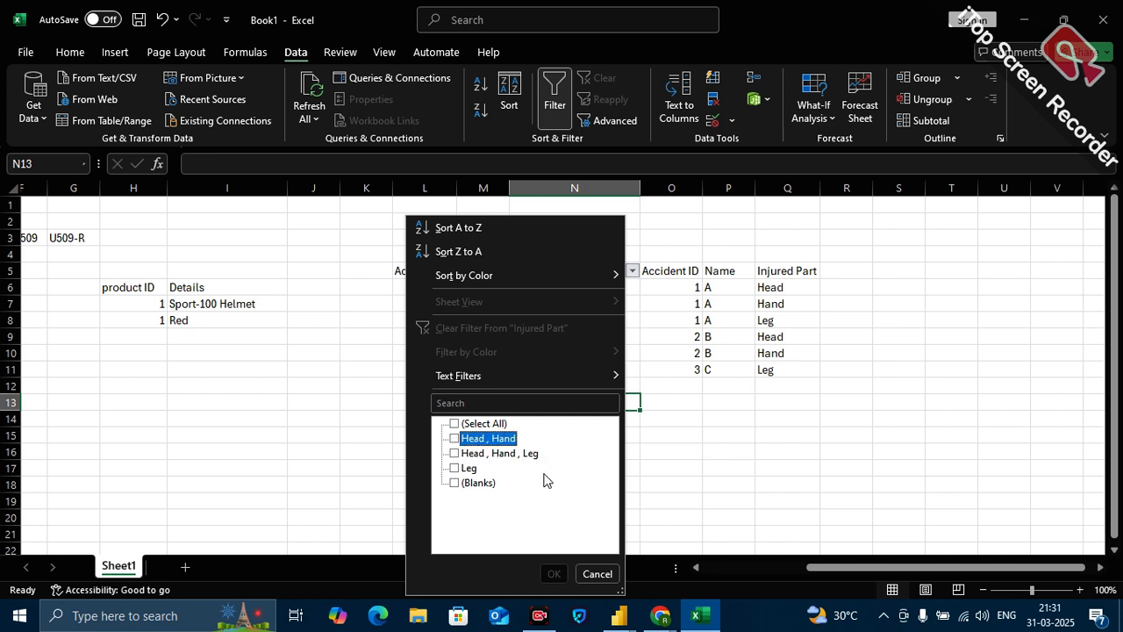
{"action": "left_click", "coordinate": [597, 573]}
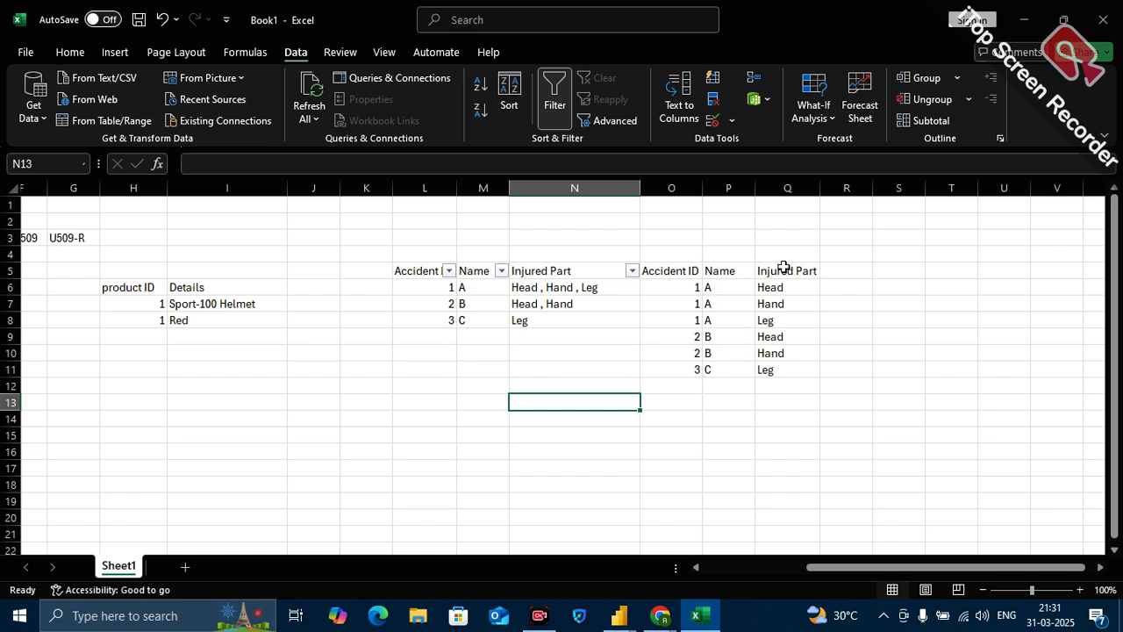
Compare the combined injured parts in N6 with the split accident table O5:Q11.
{"action": "left_click", "coordinate": [557, 289]}
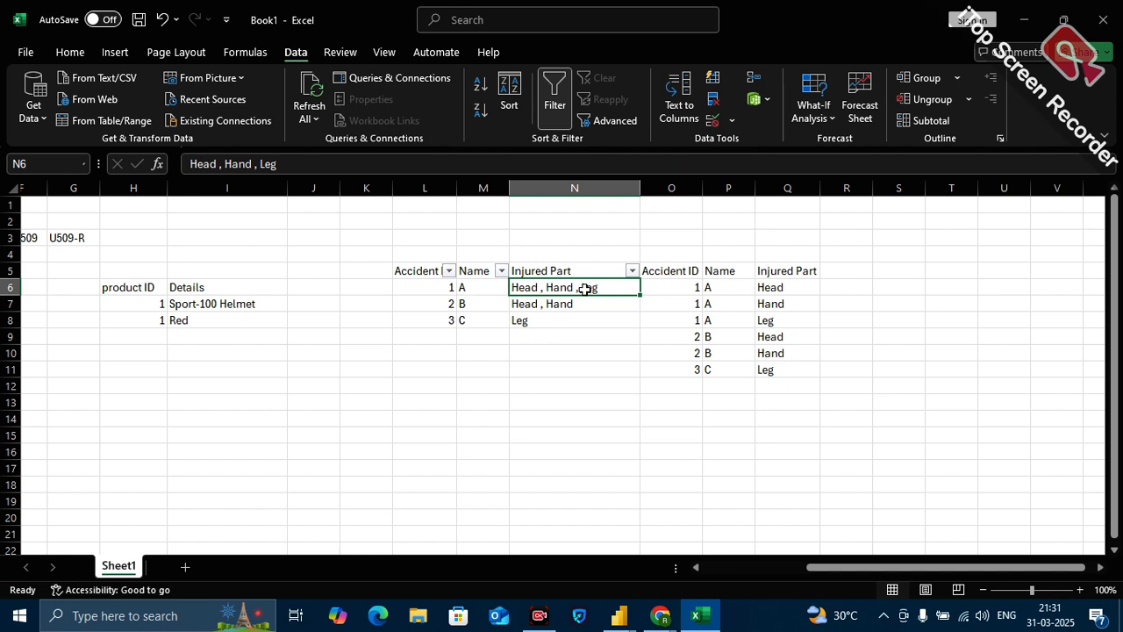
{"action": "left_click_drag", "start_coordinate": [689, 270], "coordinate": [797, 370]}
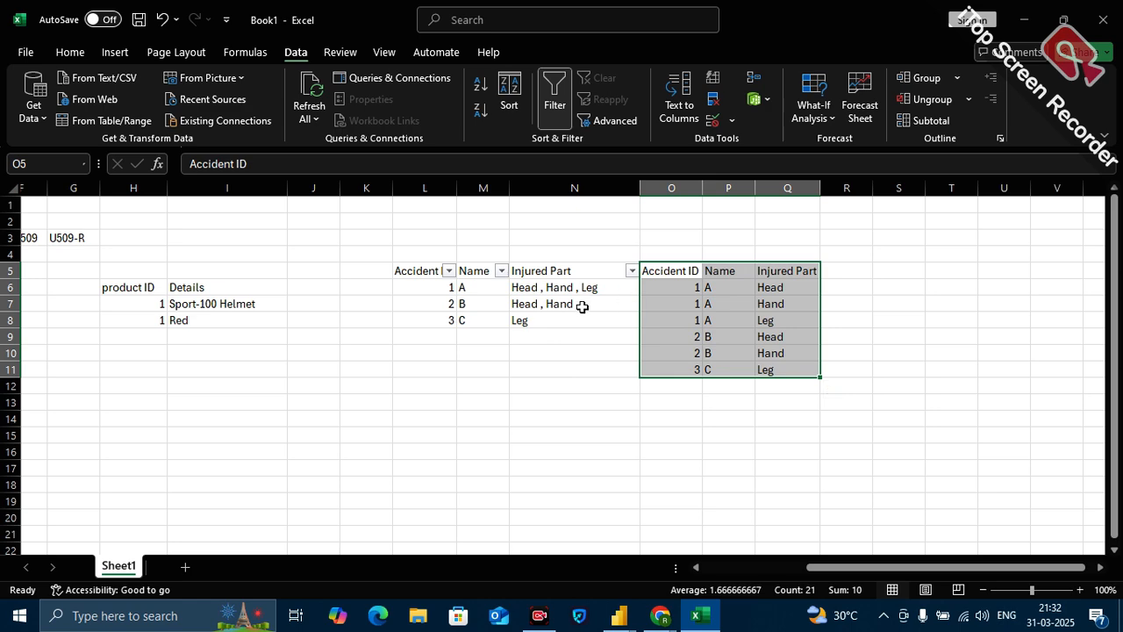
Switch to the Power Query Editor and examine the CustomersDim query's columns through Income Level.
{"action": "mouse_move", "coordinate": [619, 621]}
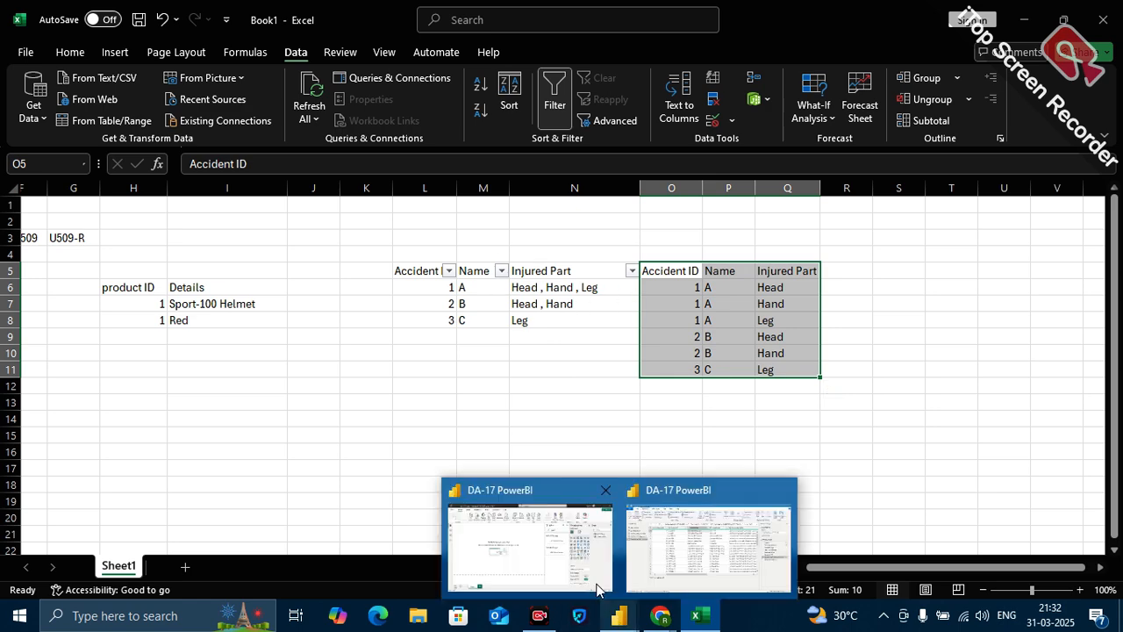
{"action": "mouse_move", "coordinate": [662, 549]}
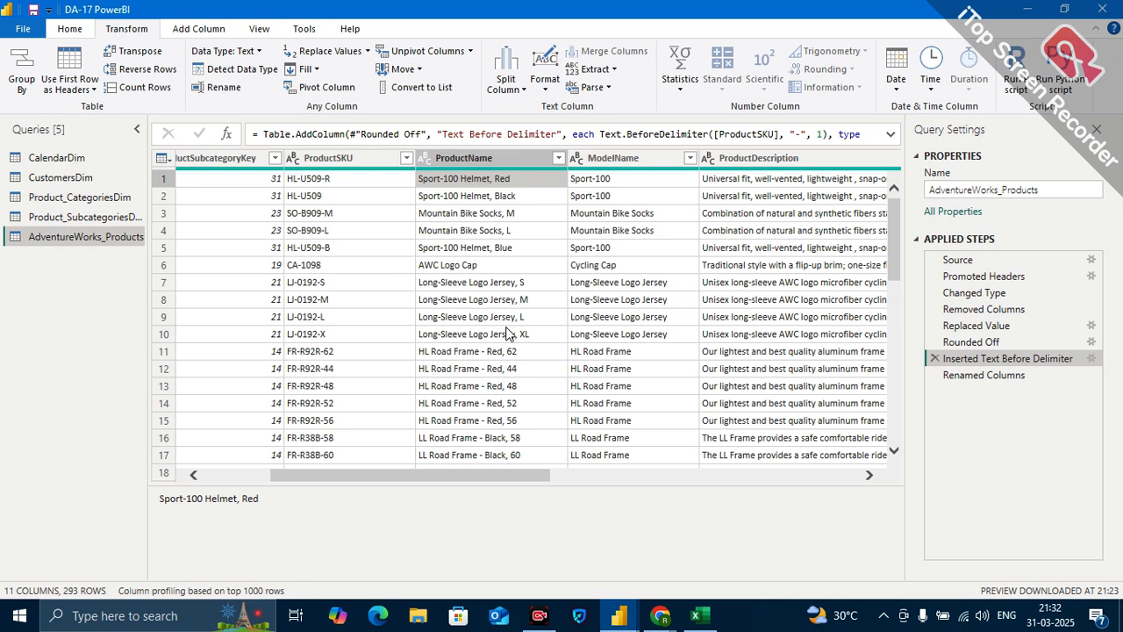
{"action": "left_click", "coordinate": [62, 177]}
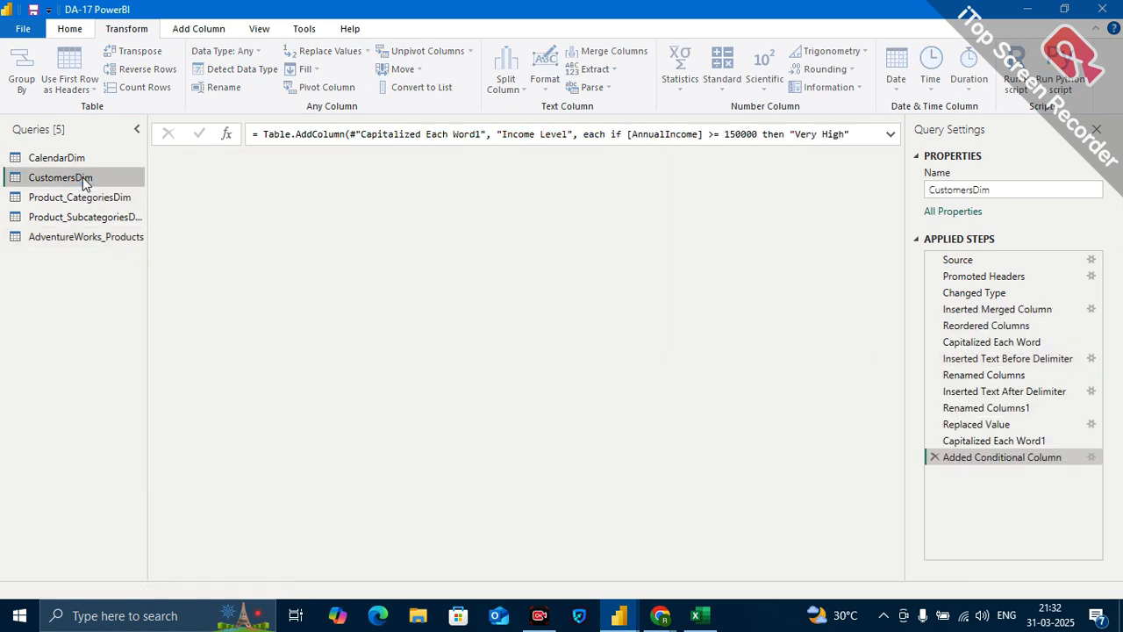
{"action": "scroll", "coordinate": [675, 268], "scroll_direction": "right", "scroll_amount": 10}
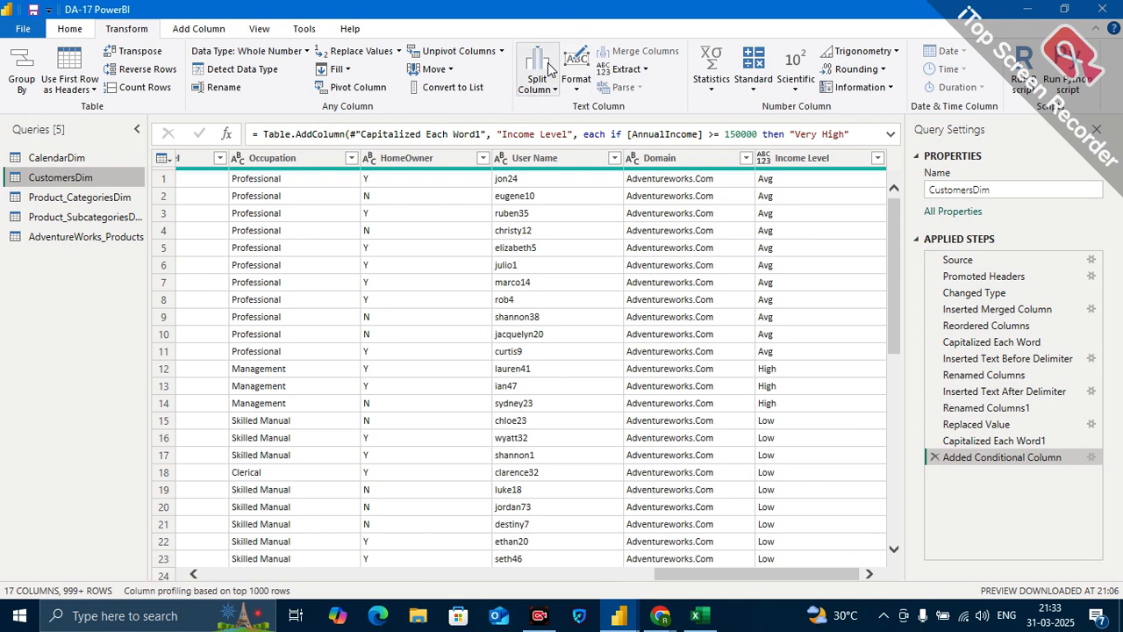
In AdventureWorks_Products, split the ProductName column into rows at each occurrence of a comma and check the first two resulting values.
{"action": "left_click", "coordinate": [91, 237]}
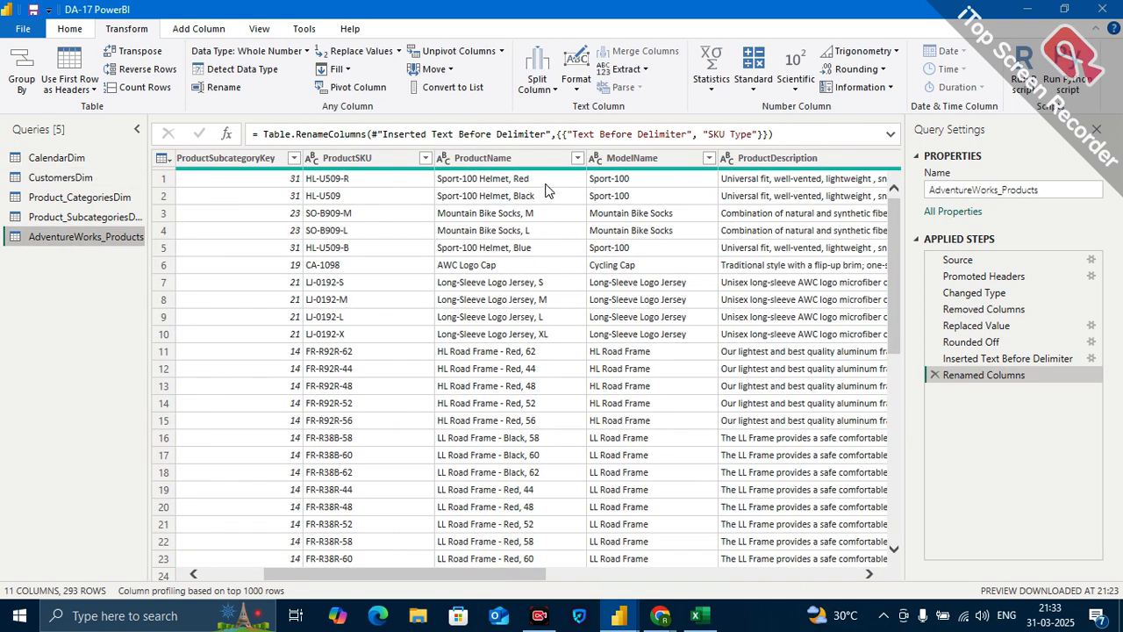
{"action": "left_click", "coordinate": [508, 157]}
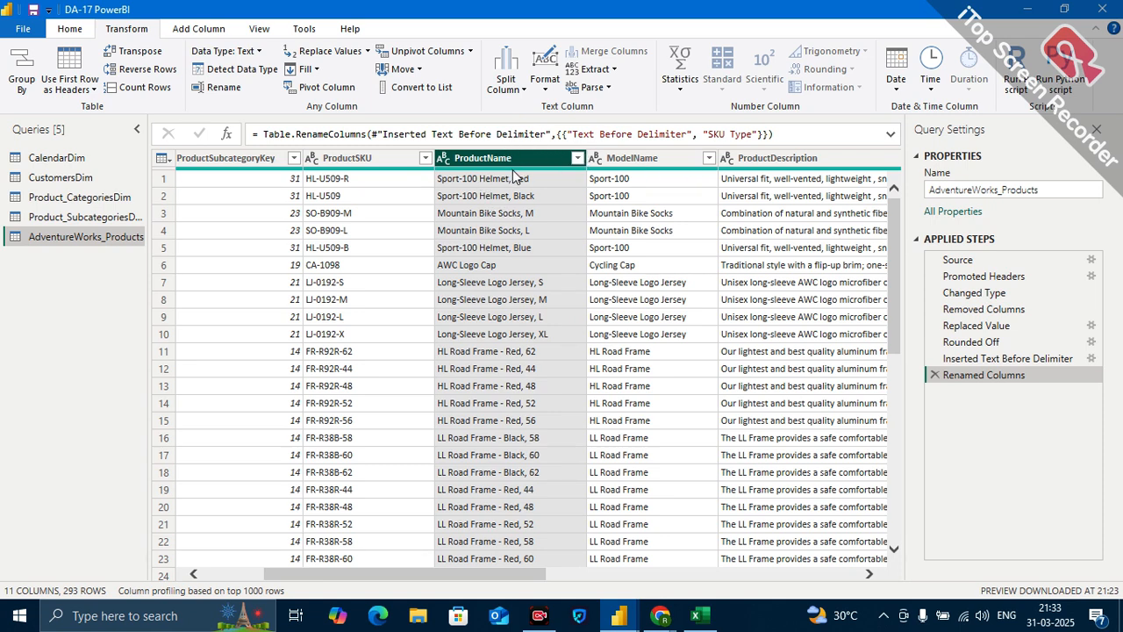
{"action": "left_click", "coordinate": [517, 95]}
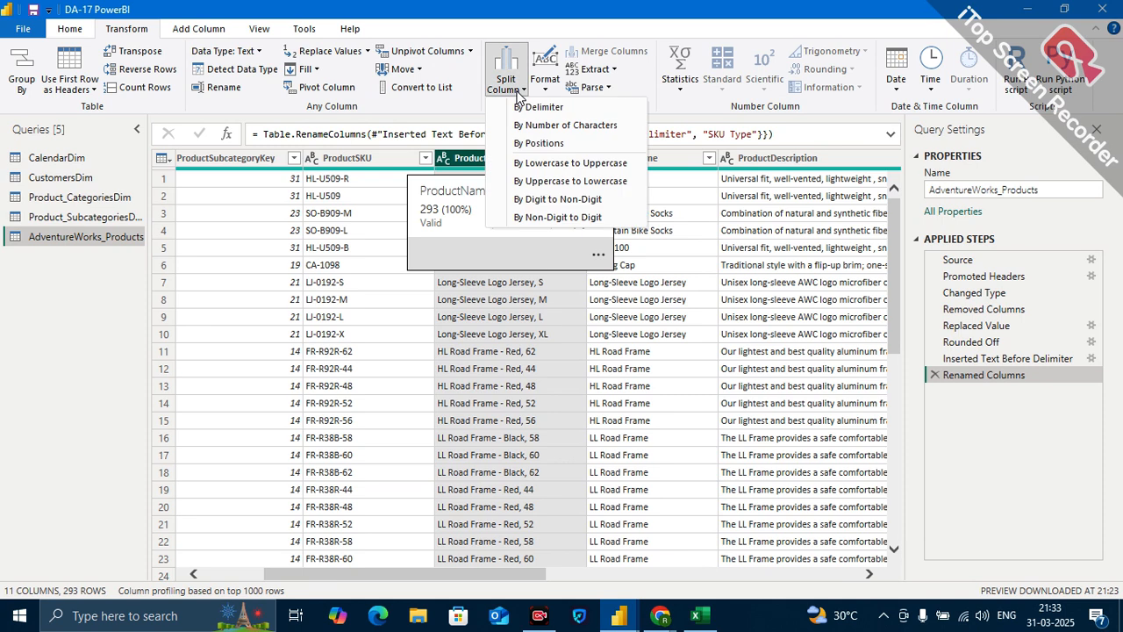
{"action": "left_click", "coordinate": [536, 107]}
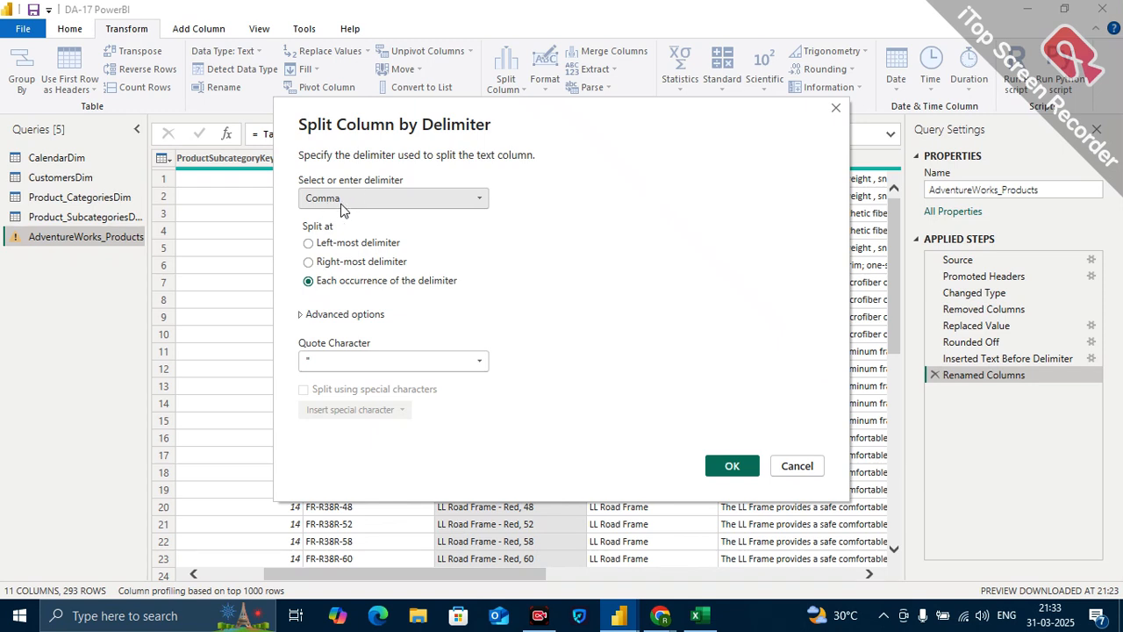
{"action": "left_click", "coordinate": [304, 315]}
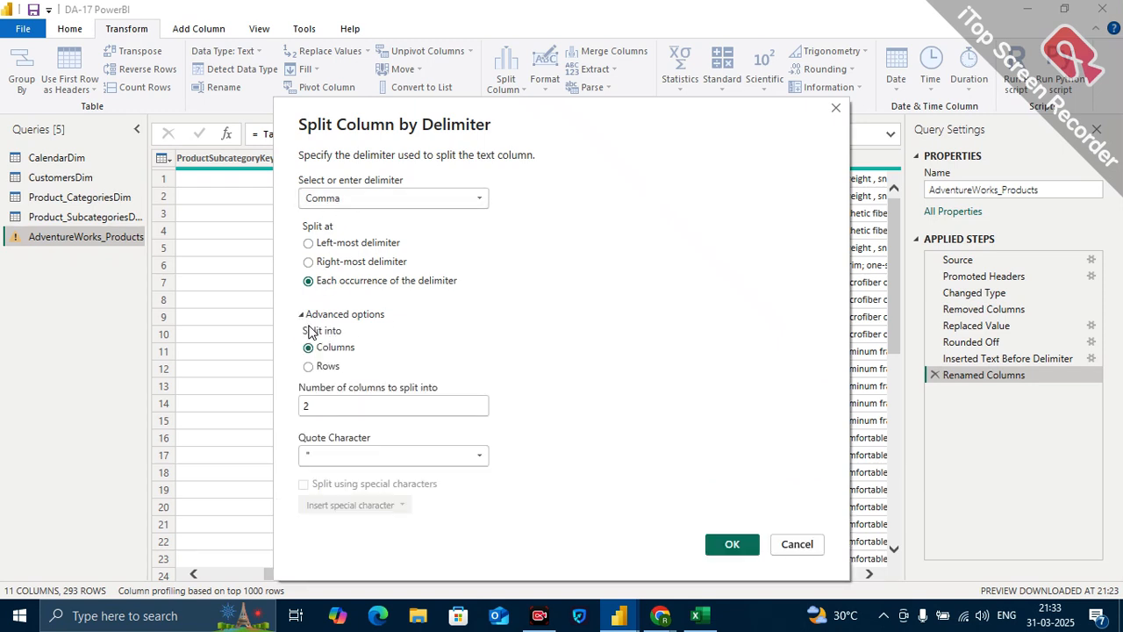
{"action": "left_click", "coordinate": [326, 368]}
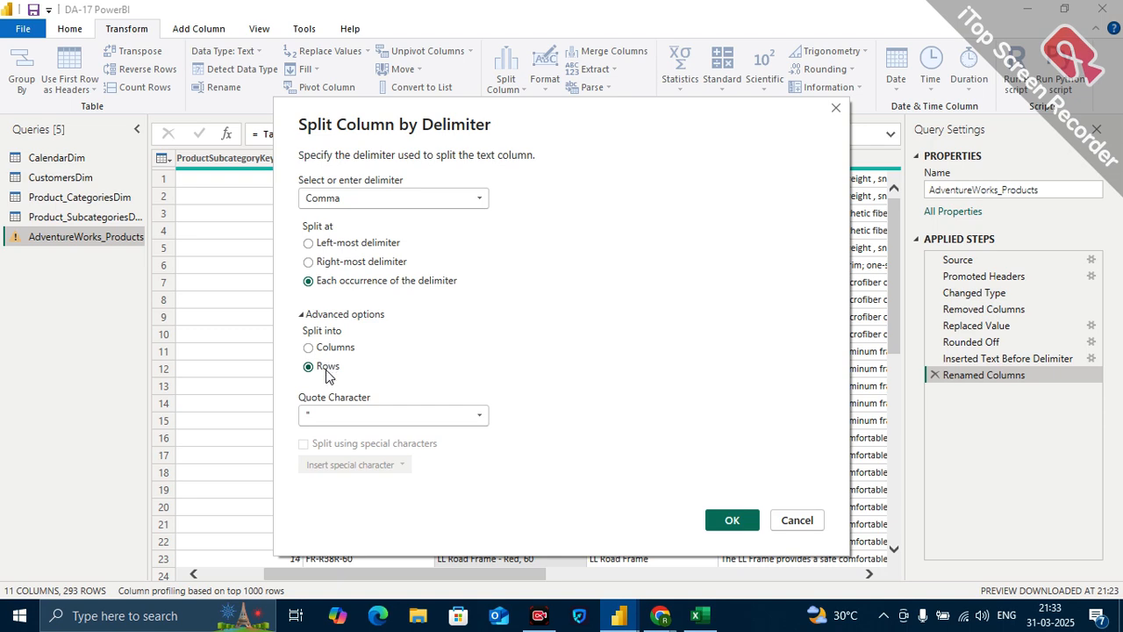
{"action": "left_click", "coordinate": [732, 520]}
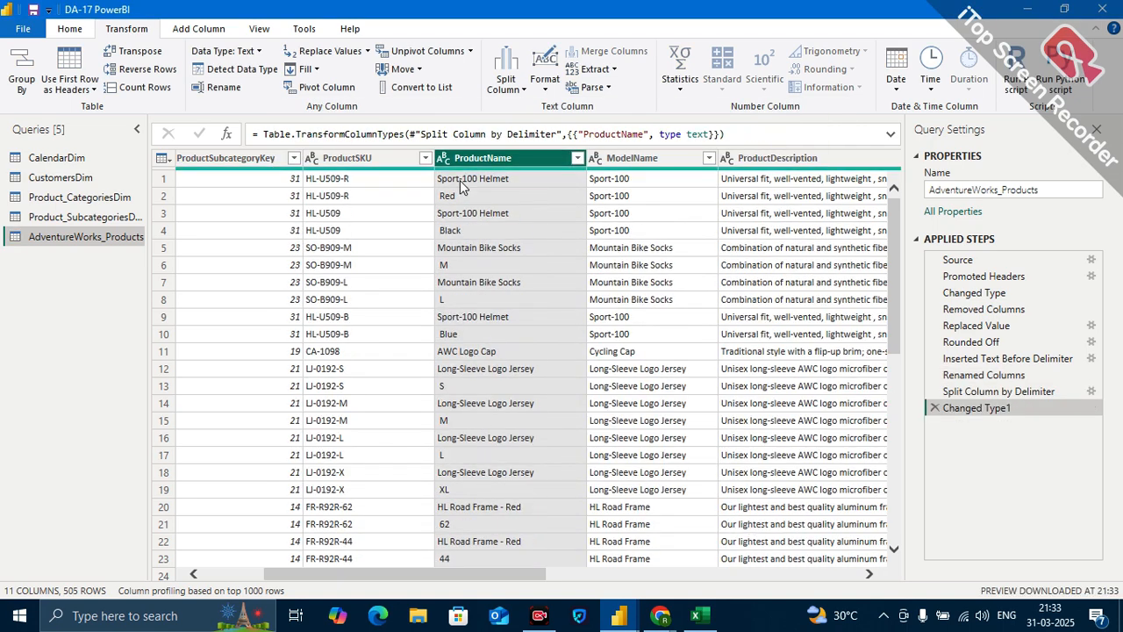
{"action": "left_click", "coordinate": [489, 180]}
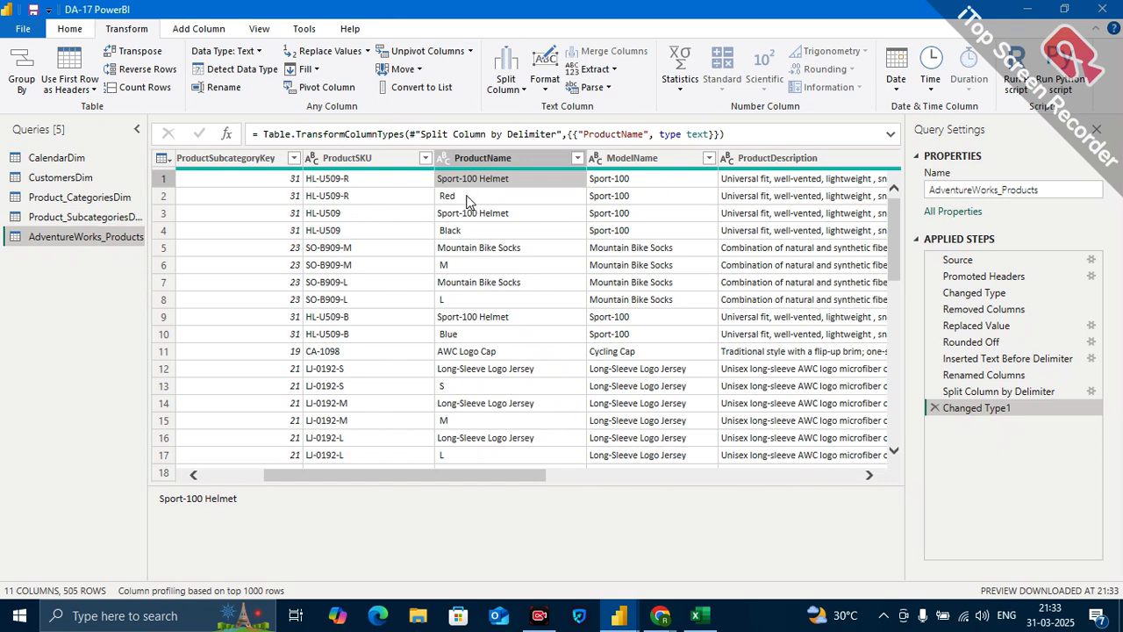
{"action": "left_click", "coordinate": [467, 200]}
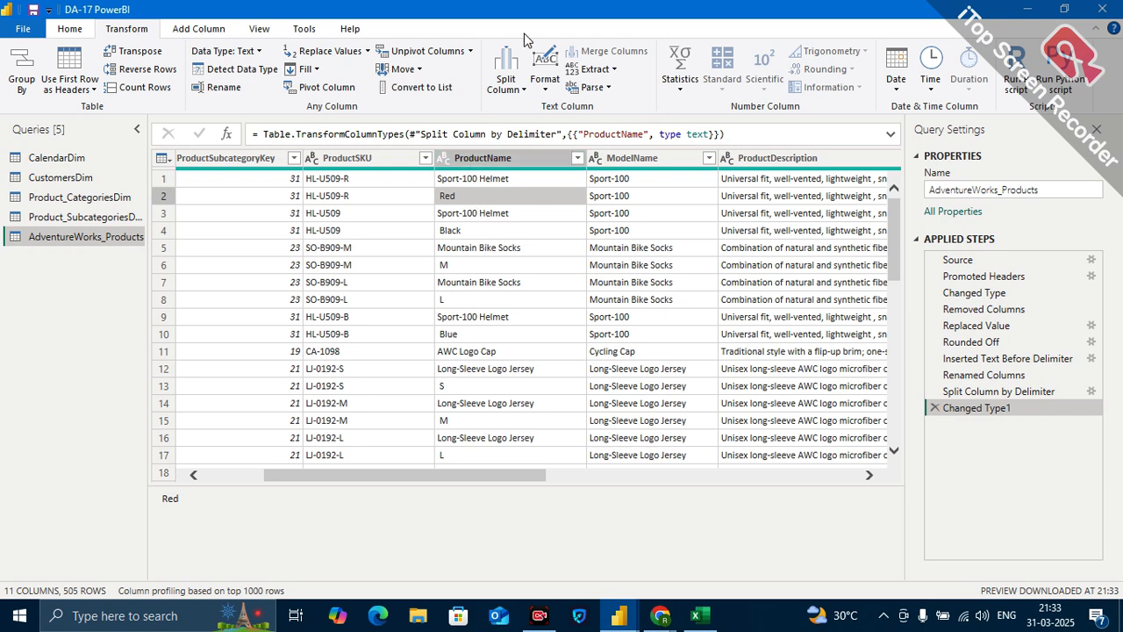
Review the Columns and Rows options in the ProductName split step's settings and cancel without applying changes.
{"action": "left_click", "coordinate": [1093, 394]}
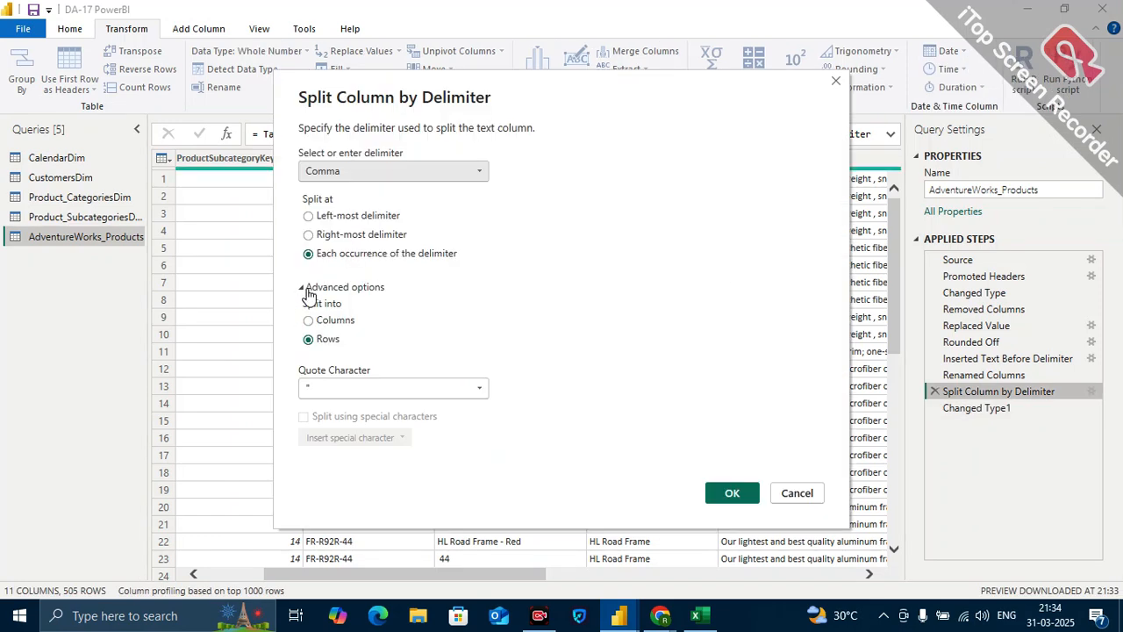
{"action": "left_click", "coordinate": [312, 321]}
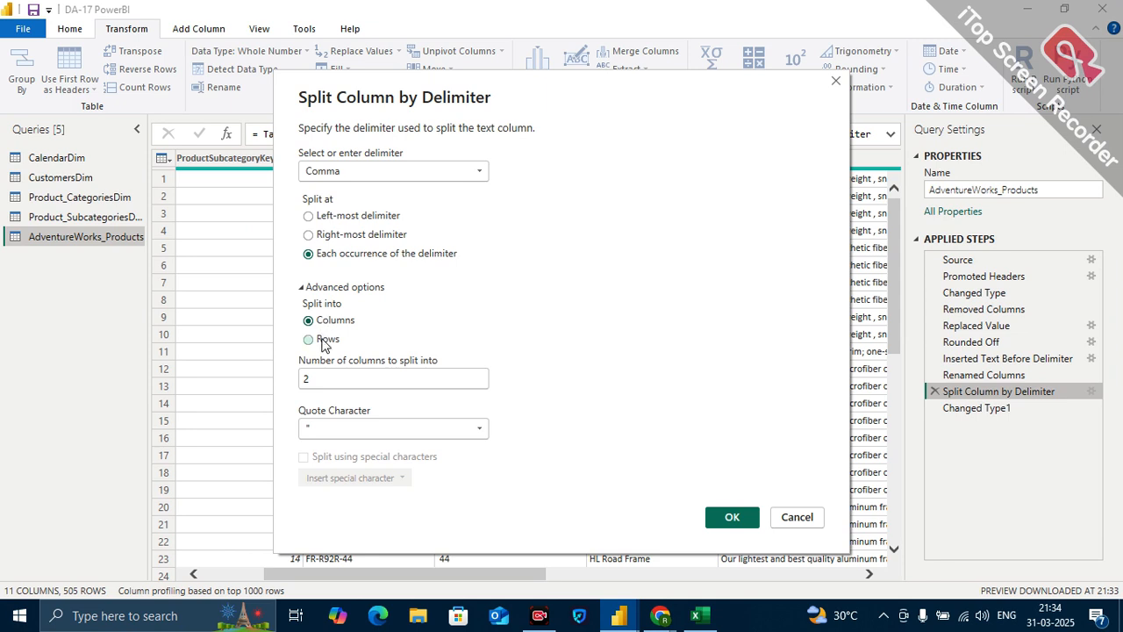
{"action": "left_click", "coordinate": [325, 344]}
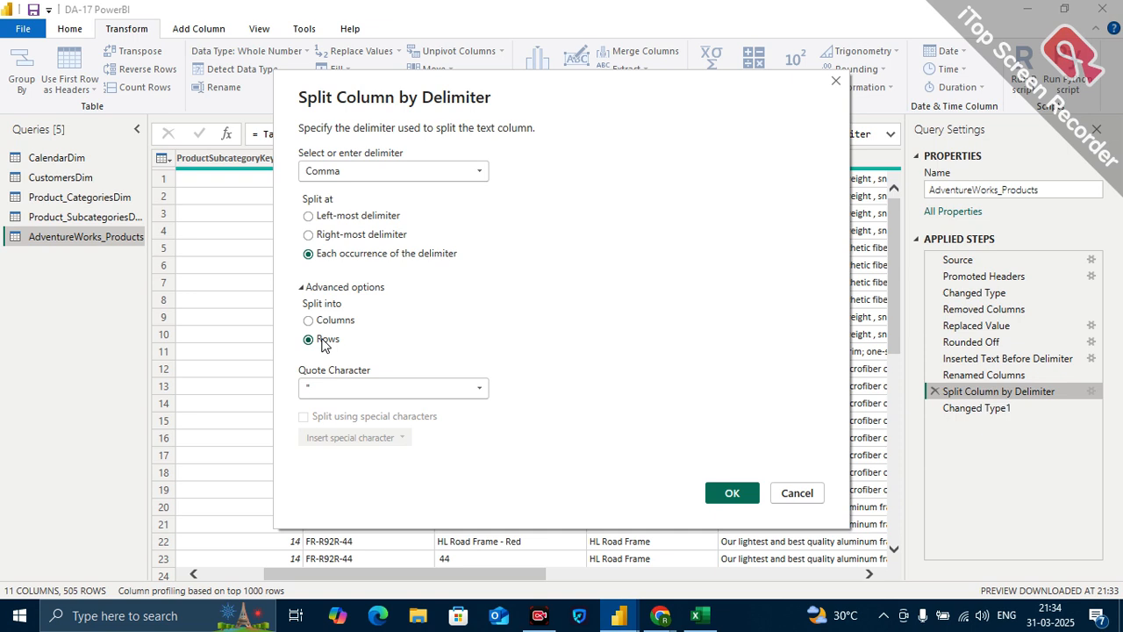
{"action": "left_click", "coordinate": [795, 493]}
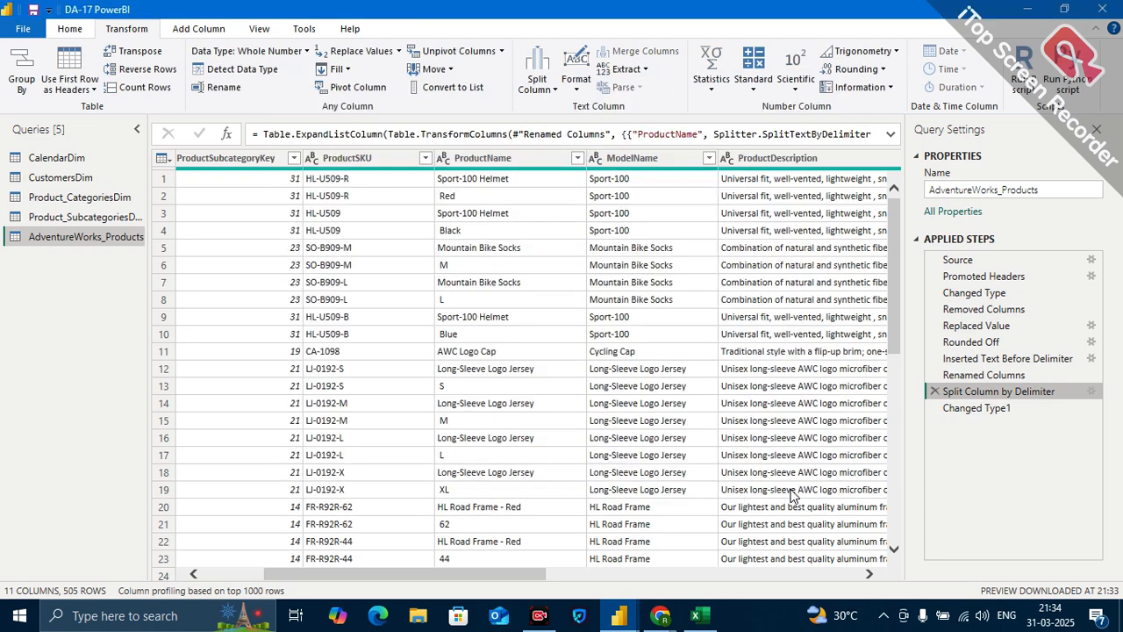
Delete the Split Column by Delimiter and Changed Type1 steps from AdventureWorks_Products and check the columns through SKU Type.
{"action": "left_click", "coordinate": [935, 394]}
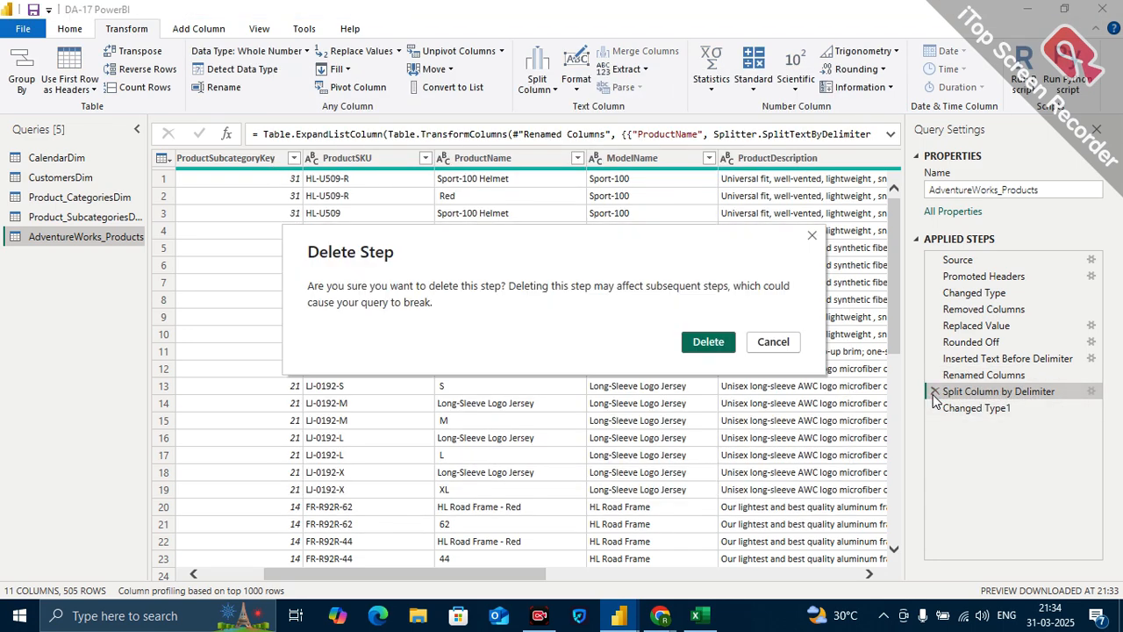
{"action": "left_click", "coordinate": [711, 344]}
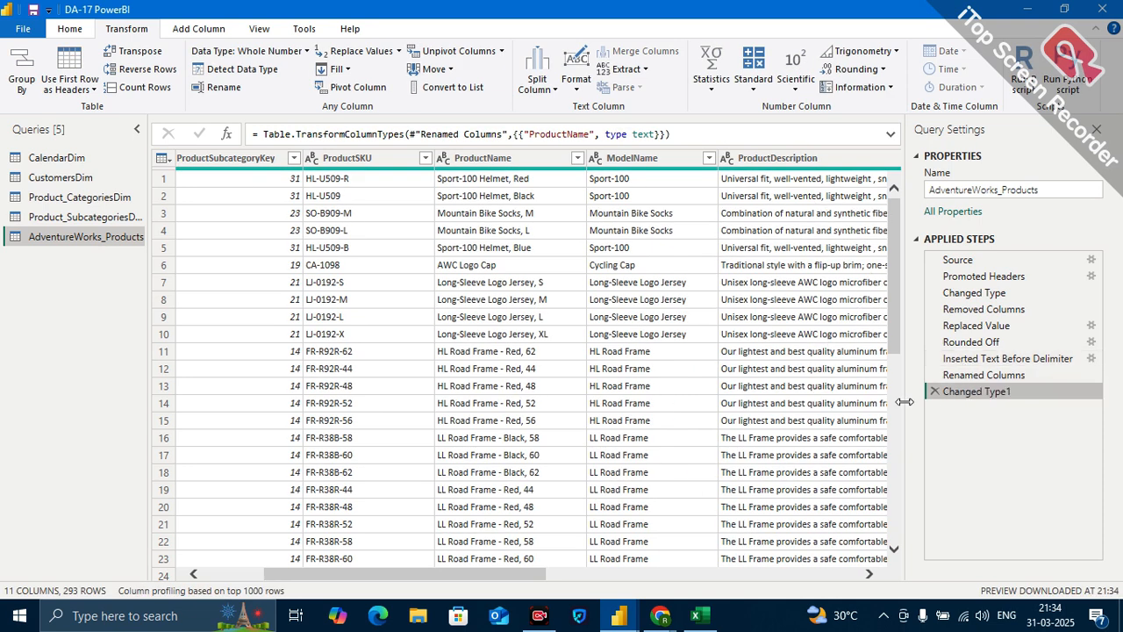
{"action": "left_click", "coordinate": [935, 392]}
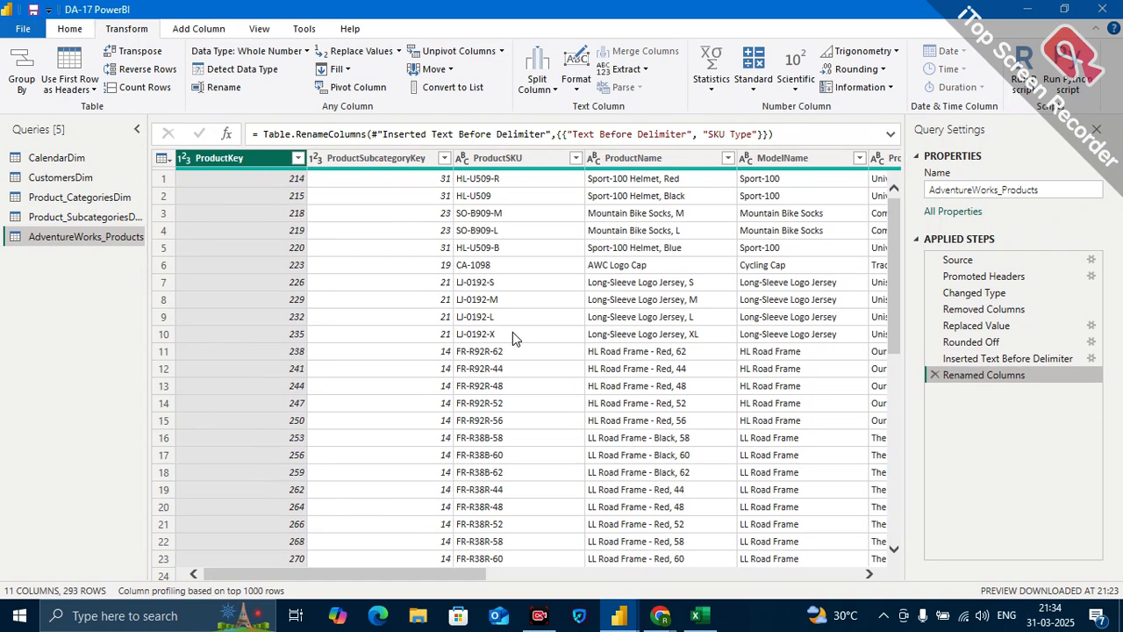
{"action": "scroll", "coordinate": [512, 332], "scroll_direction": "right", "scroll_amount": 6}
{"action": "scroll", "coordinate": [512, 335], "scroll_direction": "right", "scroll_amount": 6}
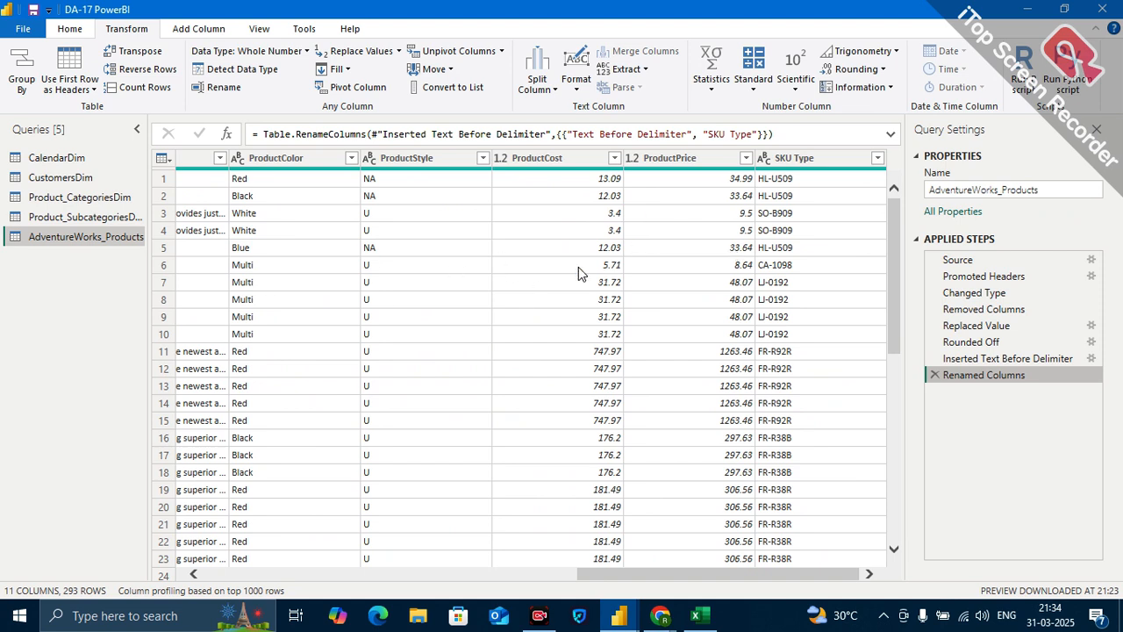
In the CustomersDim query, add an Age column calculated from BirthDate.
{"action": "left_click", "coordinate": [77, 180]}
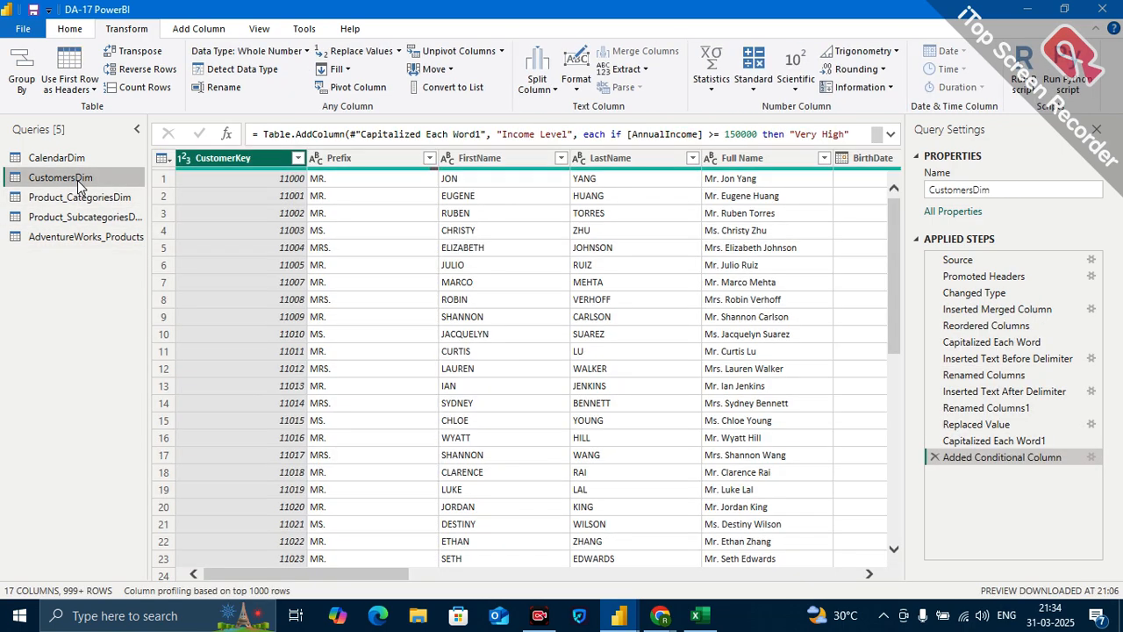
{"action": "scroll", "coordinate": [768, 301], "scroll_direction": "right", "scroll_amount": 10}
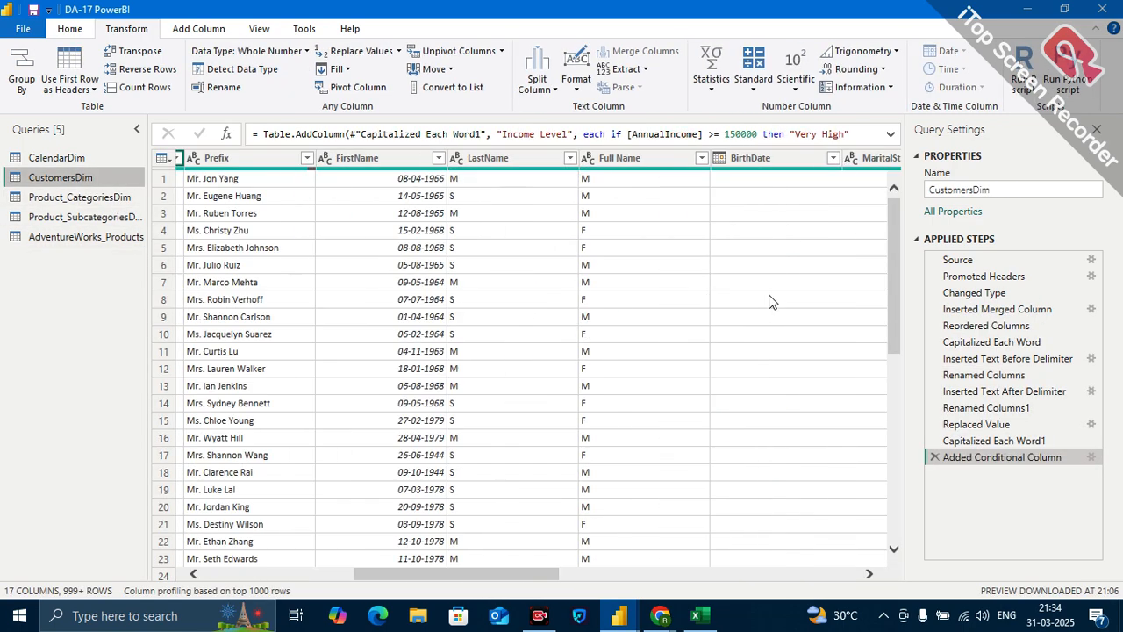
{"action": "scroll", "coordinate": [768, 301], "scroll_direction": "right", "scroll_amount": 6}
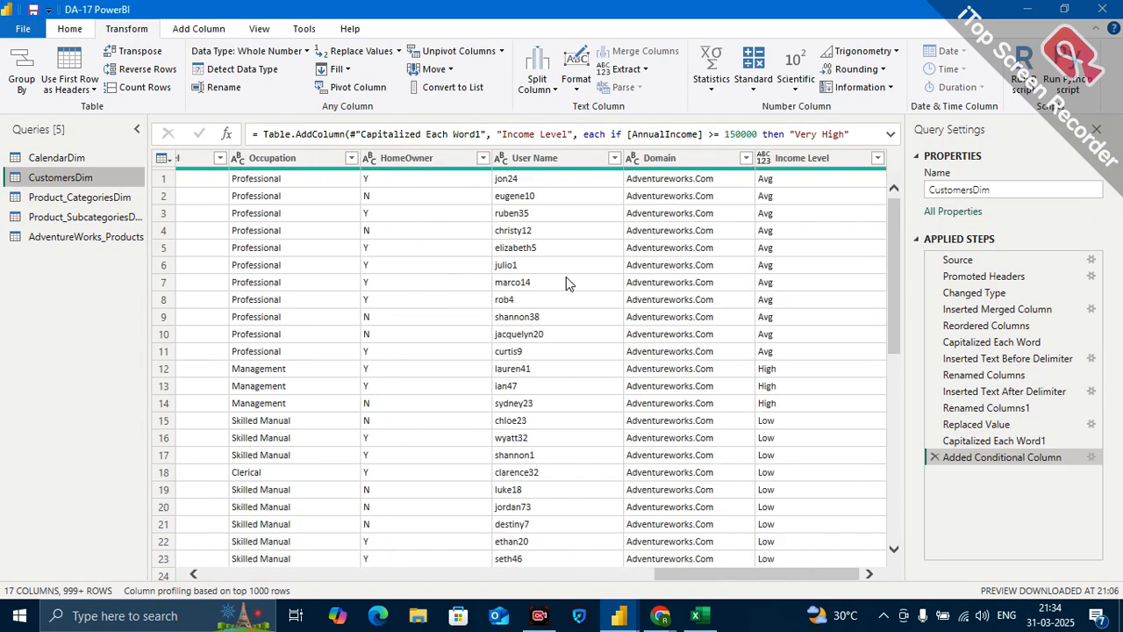
{"action": "scroll", "coordinate": [566, 279], "scroll_direction": "left", "scroll_amount": 8}
{"action": "scroll", "coordinate": [566, 279], "scroll_direction": "left", "scroll_amount": 6}
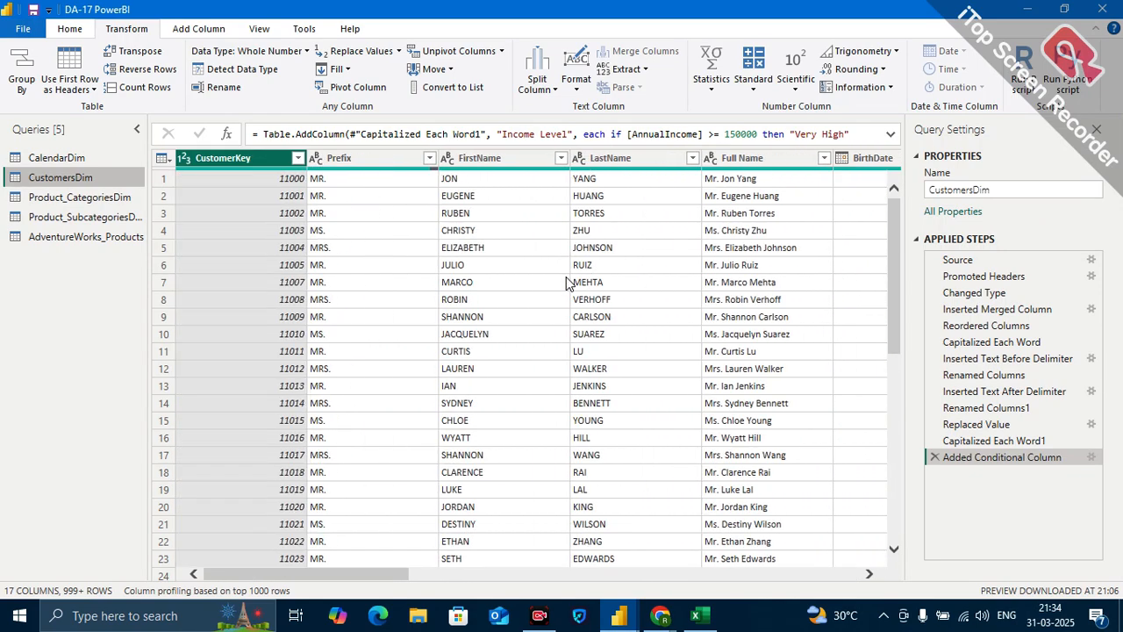
{"action": "scroll", "coordinate": [676, 281], "scroll_direction": "right", "scroll_amount": 3}
{"action": "scroll", "coordinate": [675, 280], "scroll_direction": "right", "scroll_amount": 2}
{"action": "left_click", "coordinate": [370, 160]}
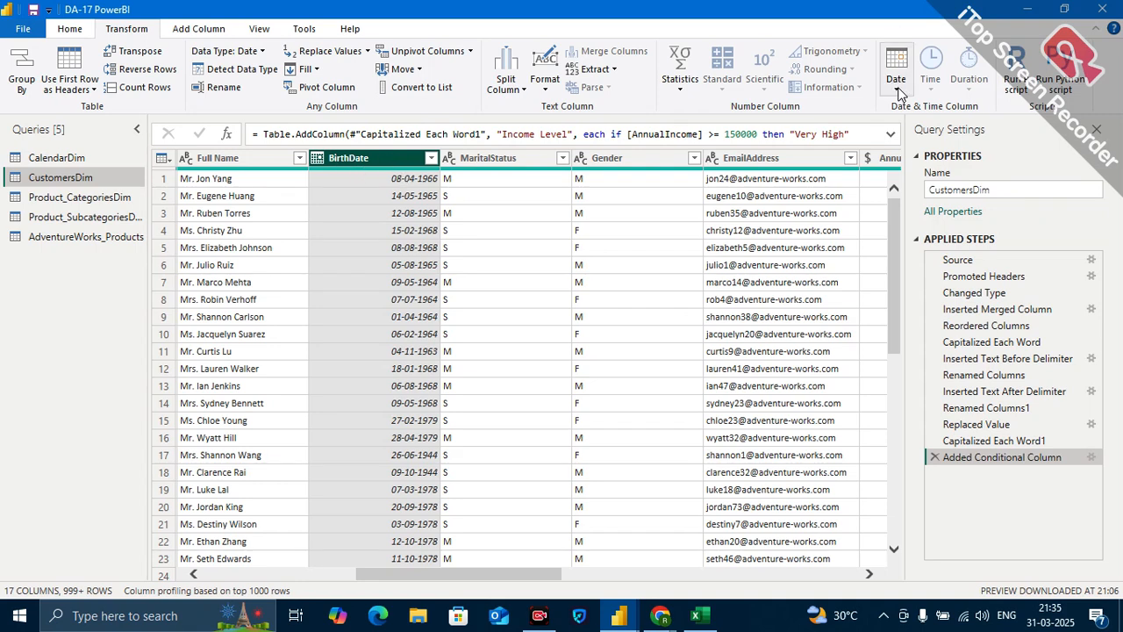
{"action": "left_click", "coordinate": [184, 30]}
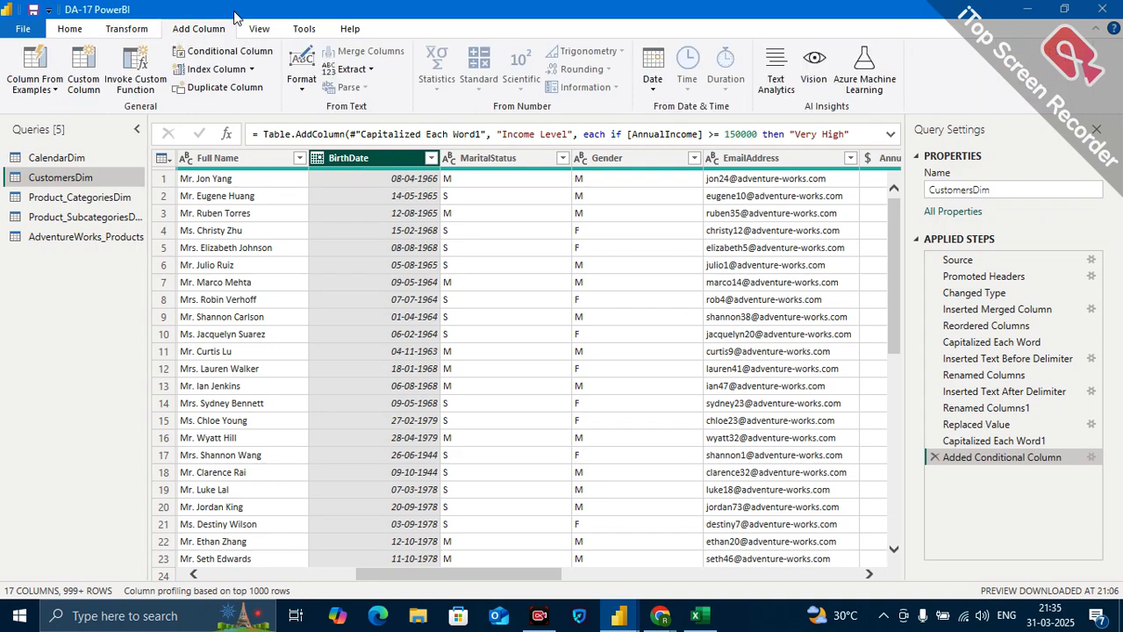
{"action": "left_click", "coordinate": [654, 87]}
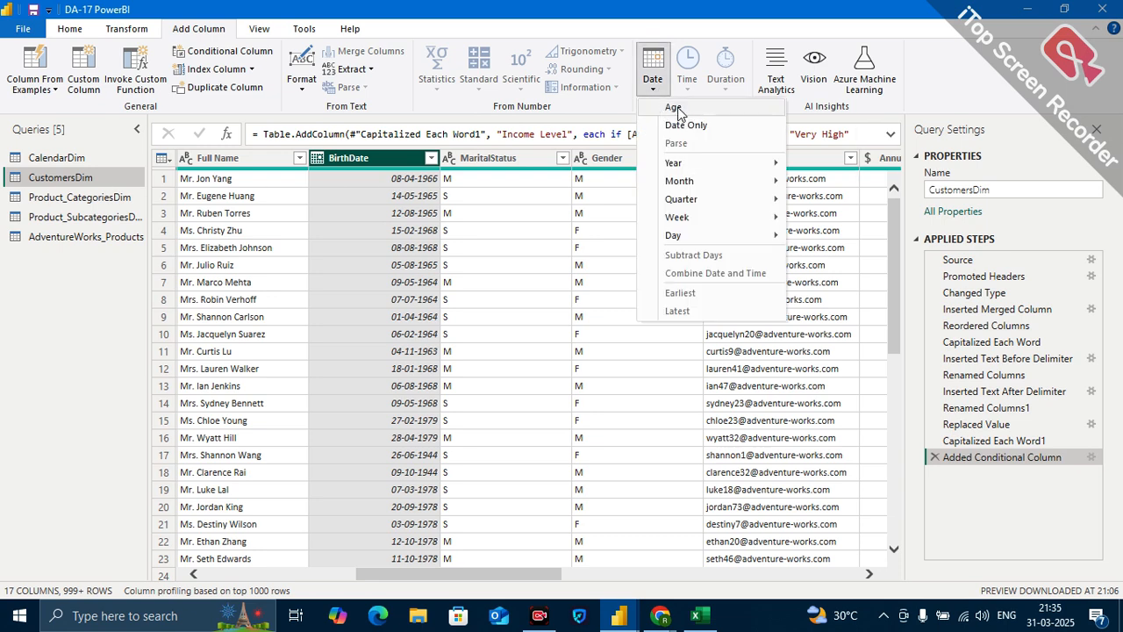
{"action": "left_click", "coordinate": [673, 108]}
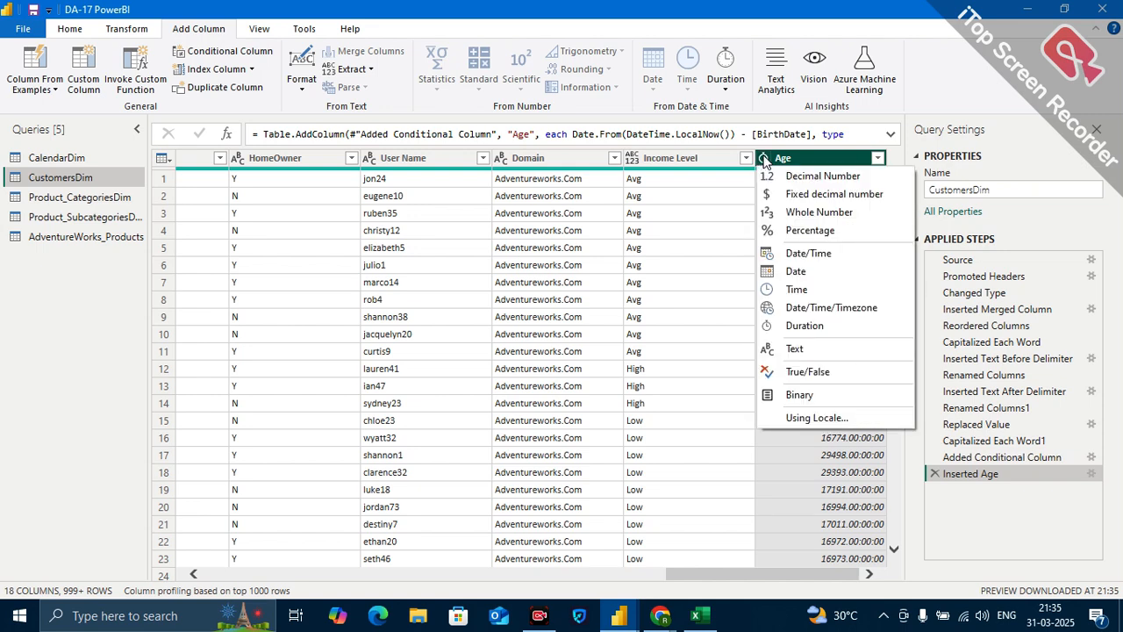
Change the Age column's data type to Whole Number and rename the column Age In Days.
{"action": "left_click", "coordinate": [798, 213]}
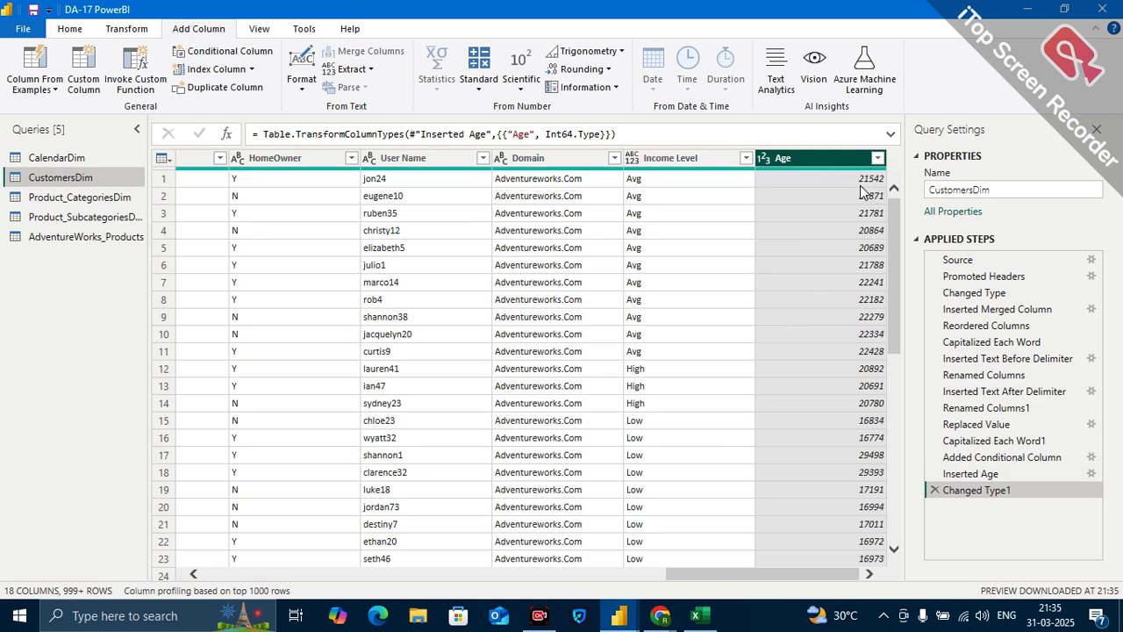
{"action": "scroll", "coordinate": [575, 230], "scroll_direction": "left", "scroll_amount": 1}
{"action": "scroll", "coordinate": [575, 230], "scroll_direction": "right", "scroll_amount": 1}
{"action": "scroll", "coordinate": [500, 254], "scroll_direction": "left", "scroll_amount": 6}
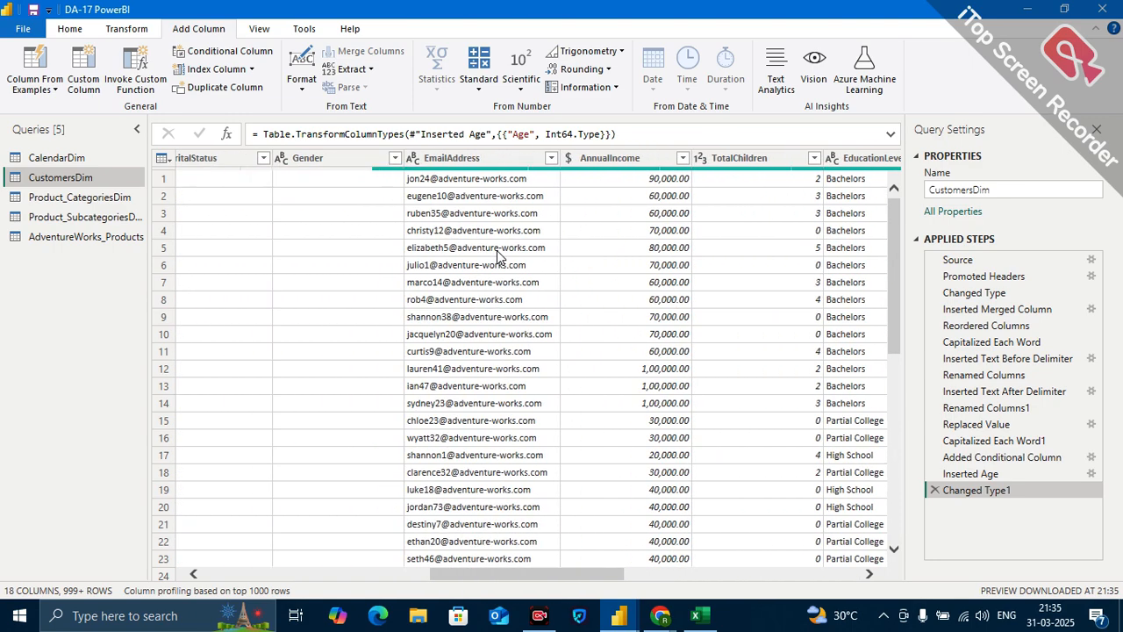
{"action": "scroll", "coordinate": [498, 255], "scroll_direction": "left", "scroll_amount": 3}
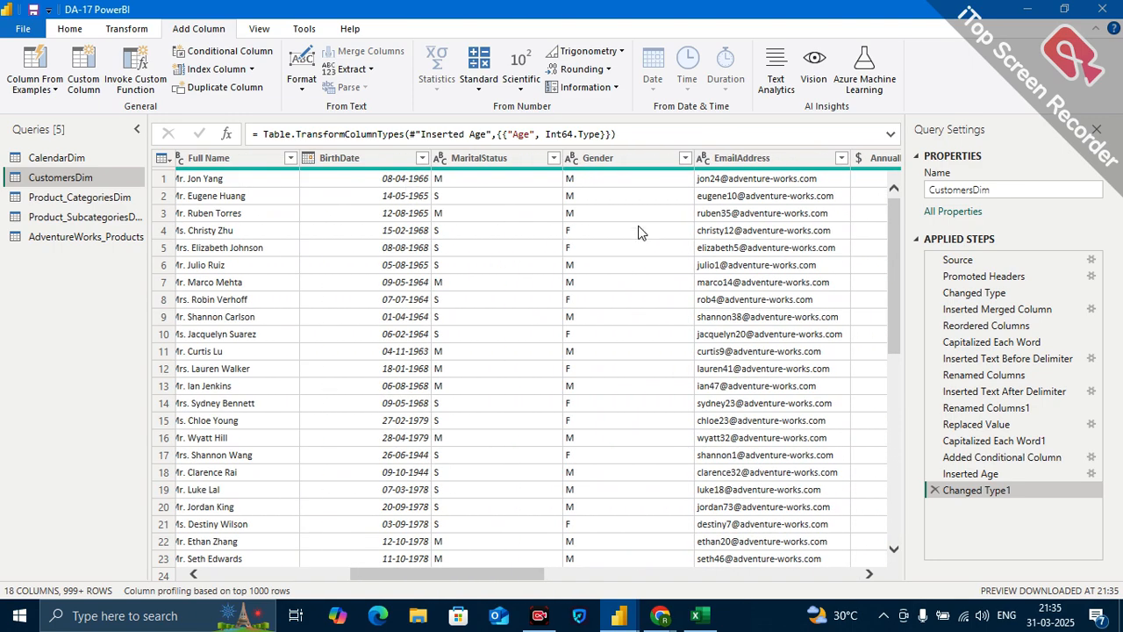
{"action": "scroll", "coordinate": [639, 233], "scroll_direction": "right", "scroll_amount": 9}
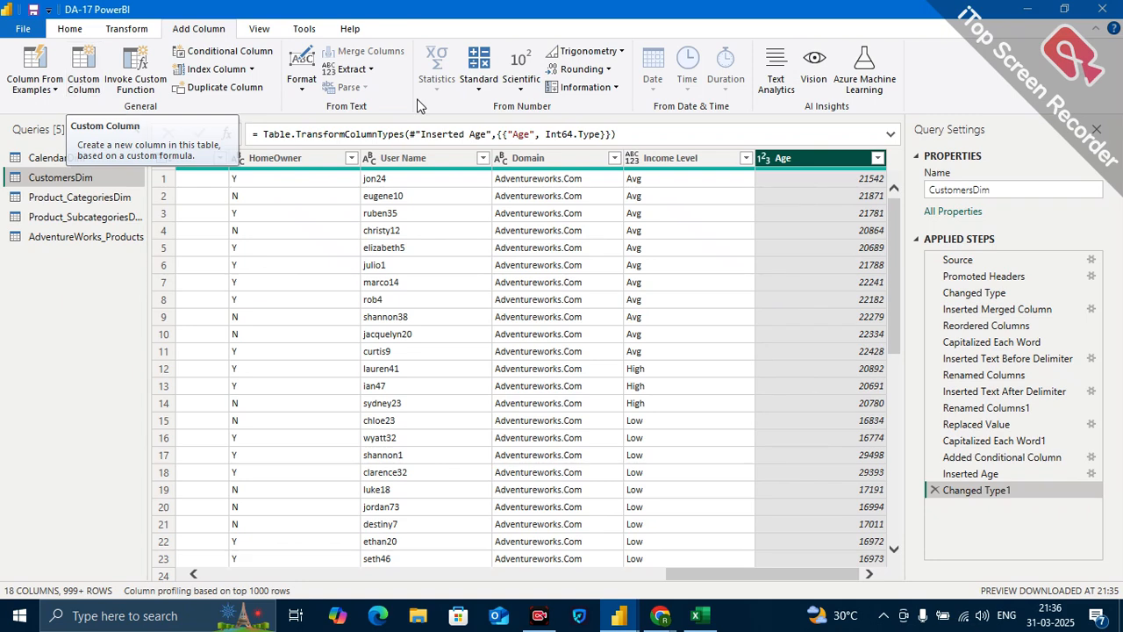
{"action": "double_click", "coordinate": [807, 158]}
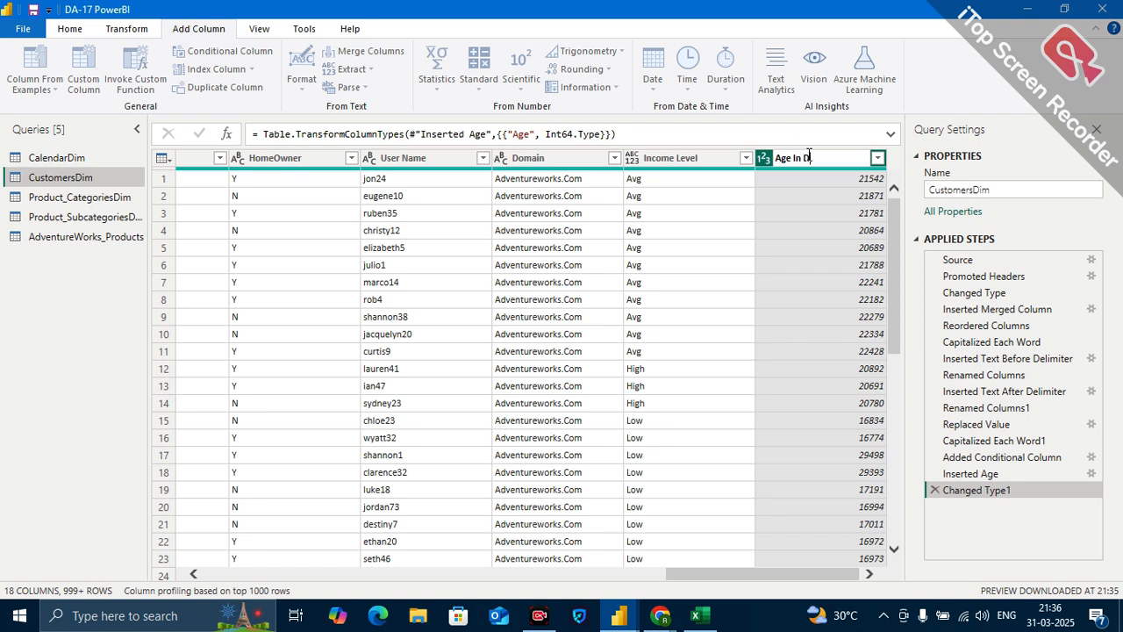
{"action": "key", "text": "Return"}
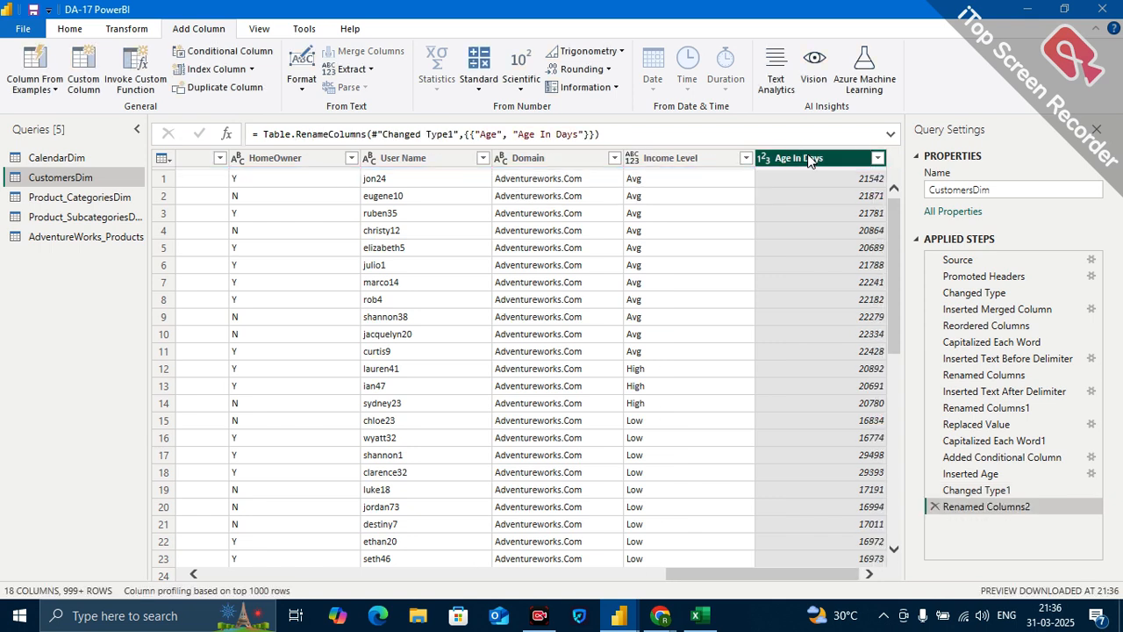
Add a custom column named Age In Years with the formula [Age In Days]/365.
{"action": "left_click", "coordinate": [84, 77]}
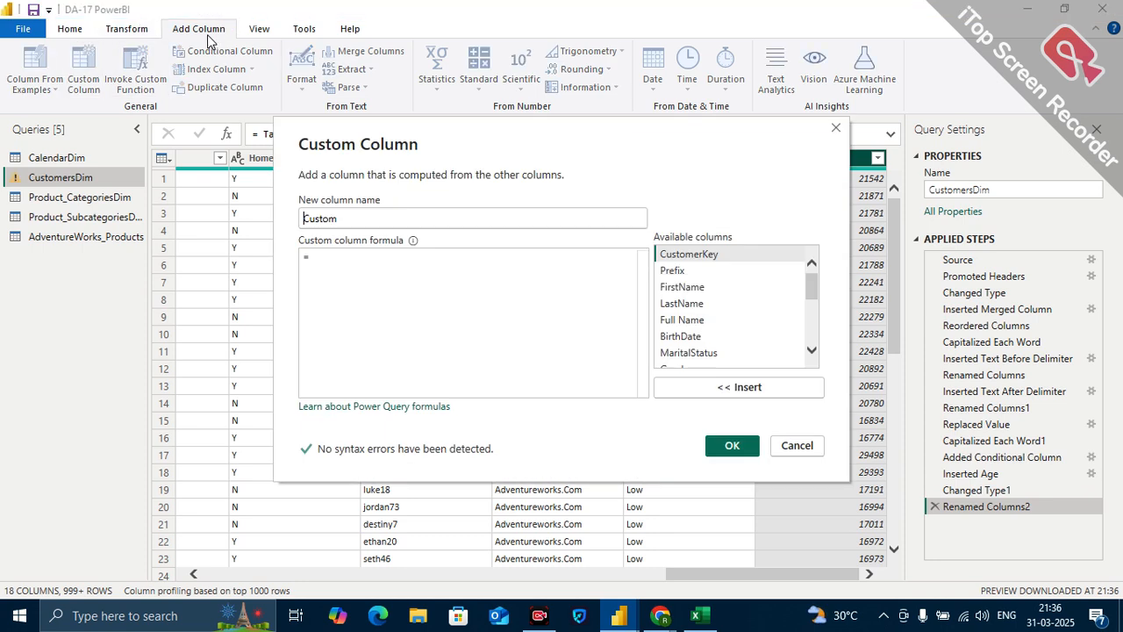
{"action": "double_click", "coordinate": [347, 215]}
{"action": "type", "text": "Age In Years"}
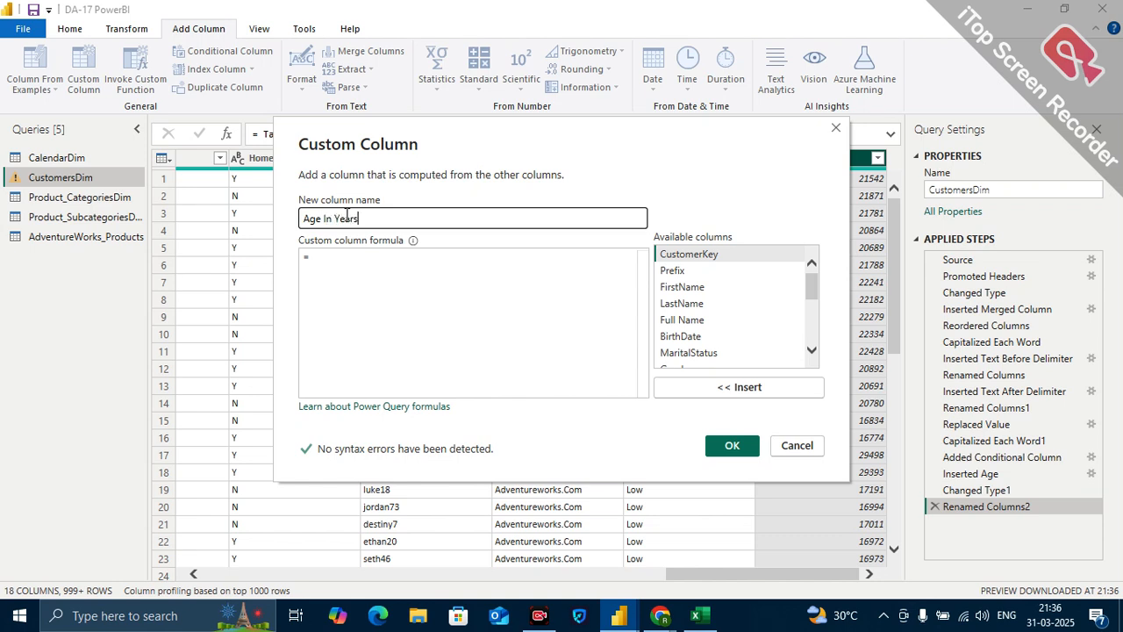
{"action": "left_click", "coordinate": [348, 267]}
{"action": "scroll", "coordinate": [746, 332], "scroll_direction": "down", "scroll_amount": 4}
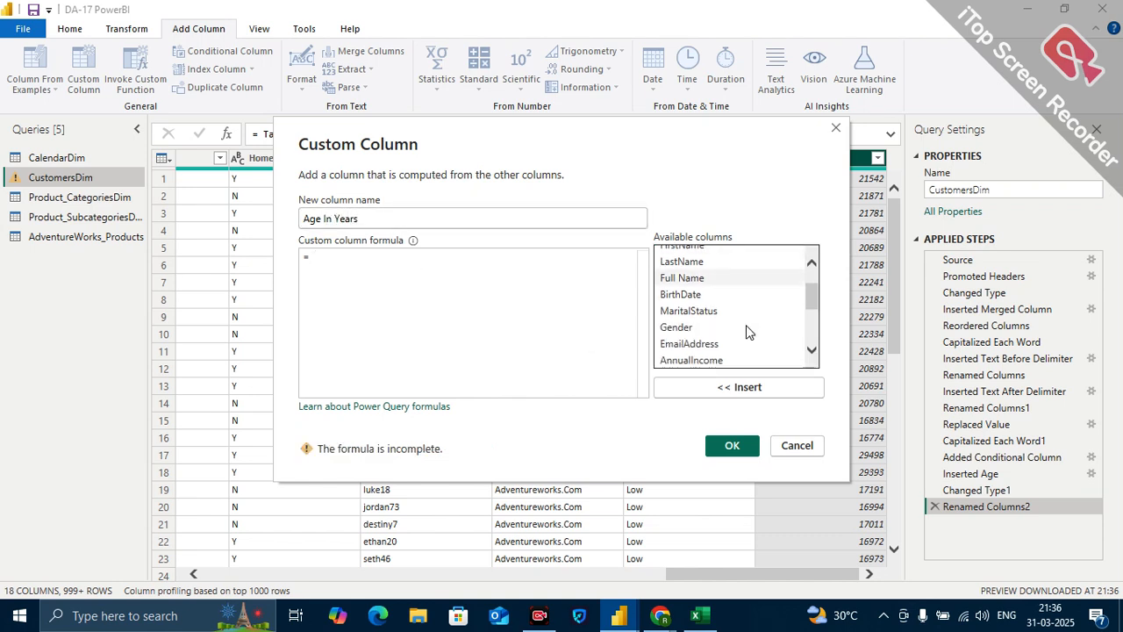
{"action": "scroll", "coordinate": [746, 332], "scroll_direction": "down", "scroll_amount": 1}
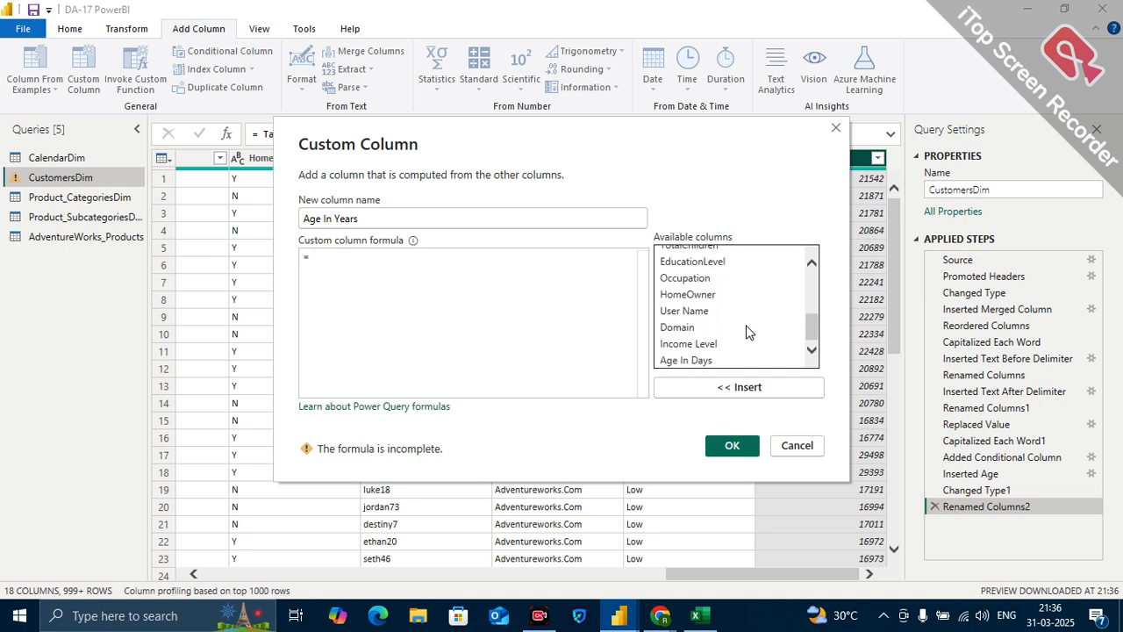
{"action": "left_click", "coordinate": [682, 361]}
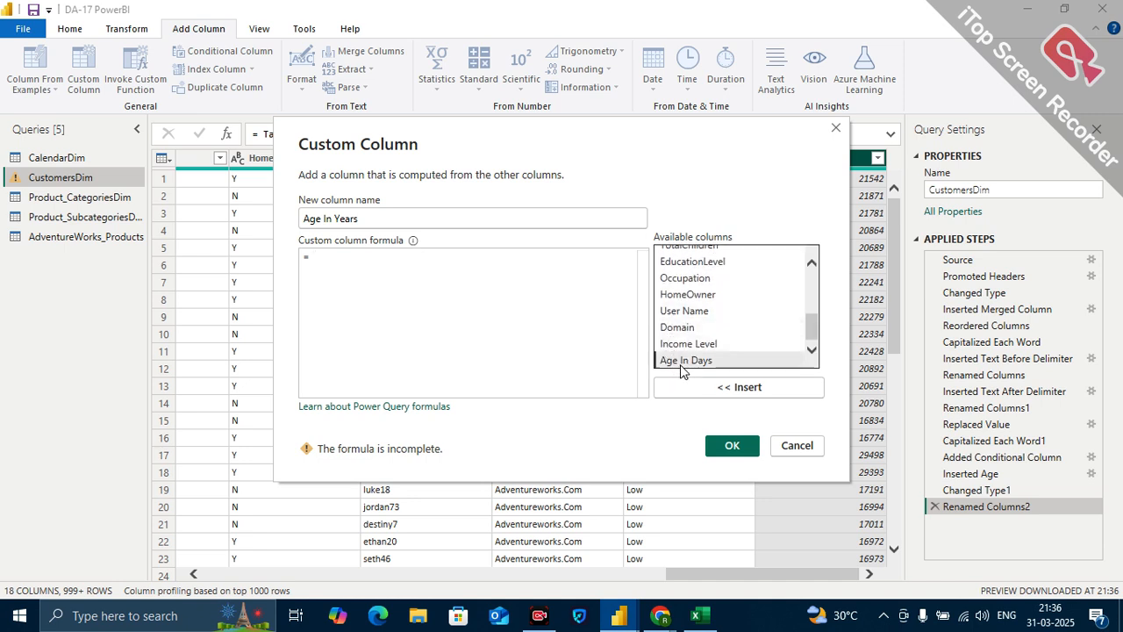
{"action": "left_click", "coordinate": [759, 387]}
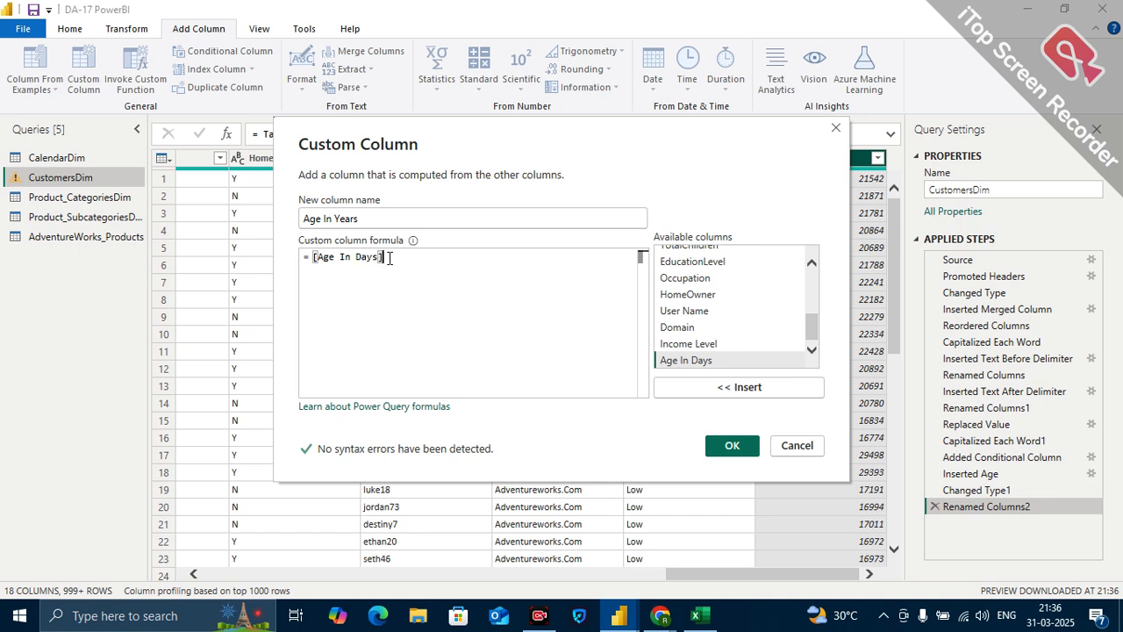
{"action": "type", "text": "/"}
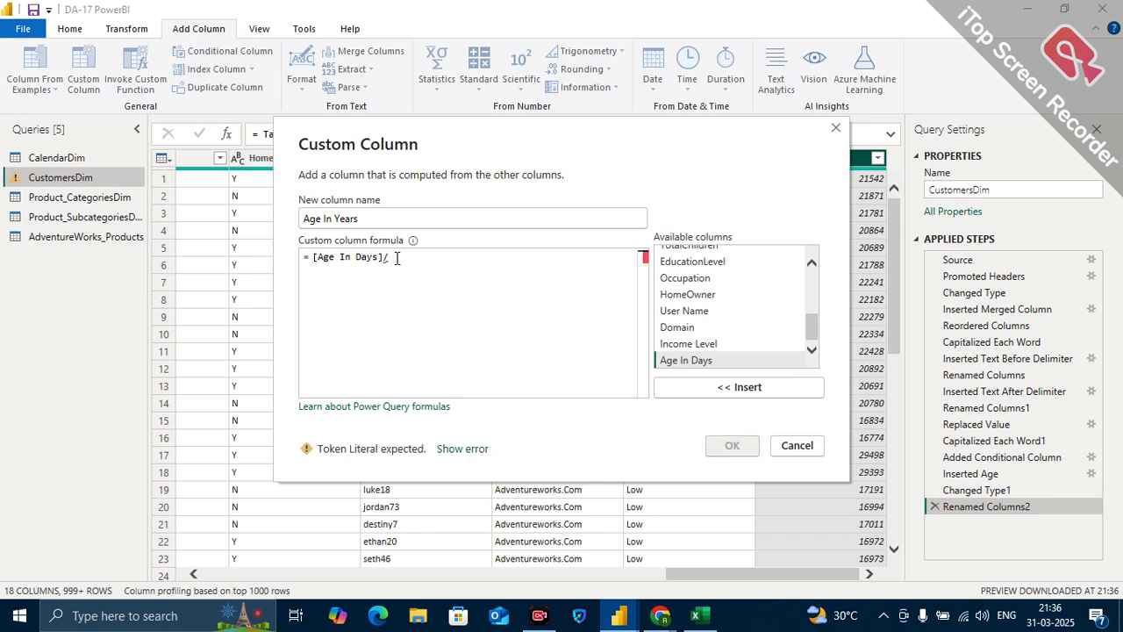
{"action": "type", "text": "365"}
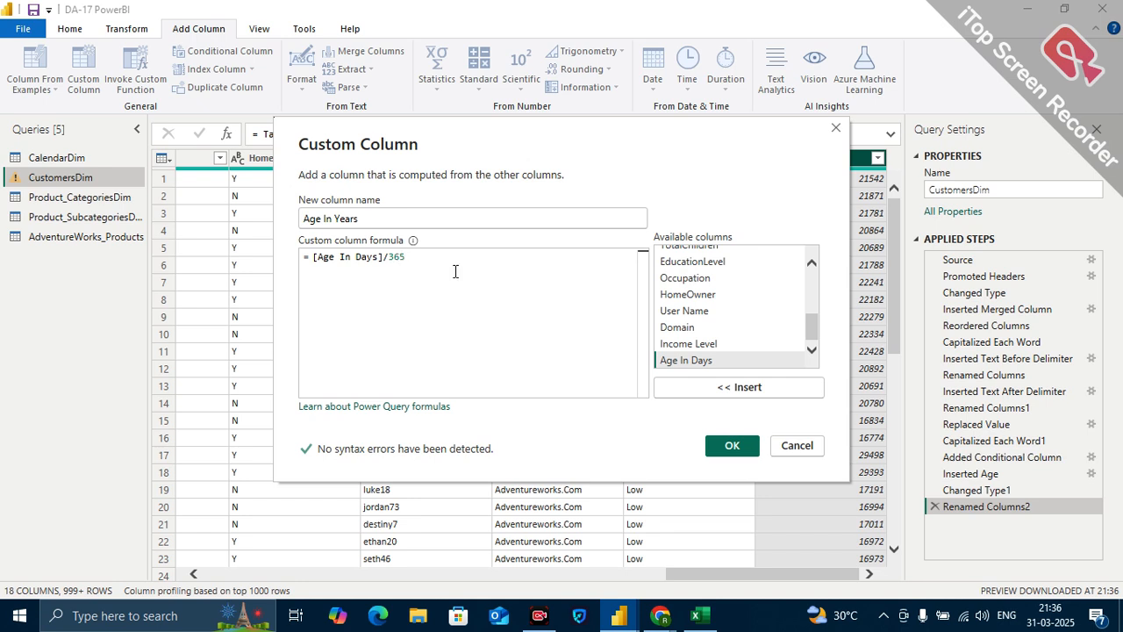
{"action": "left_click", "coordinate": [729, 445]}
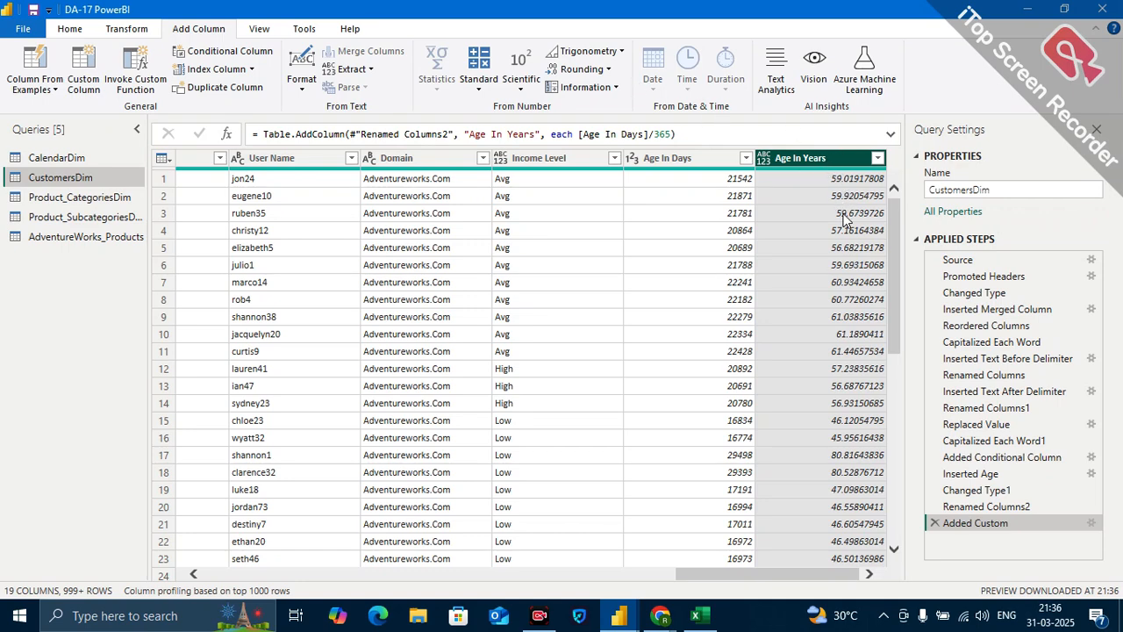
Try adding a Round Up column based on Age In Years, remove its applied step, and reselect Age In Years.
{"action": "left_click", "coordinate": [607, 70]}
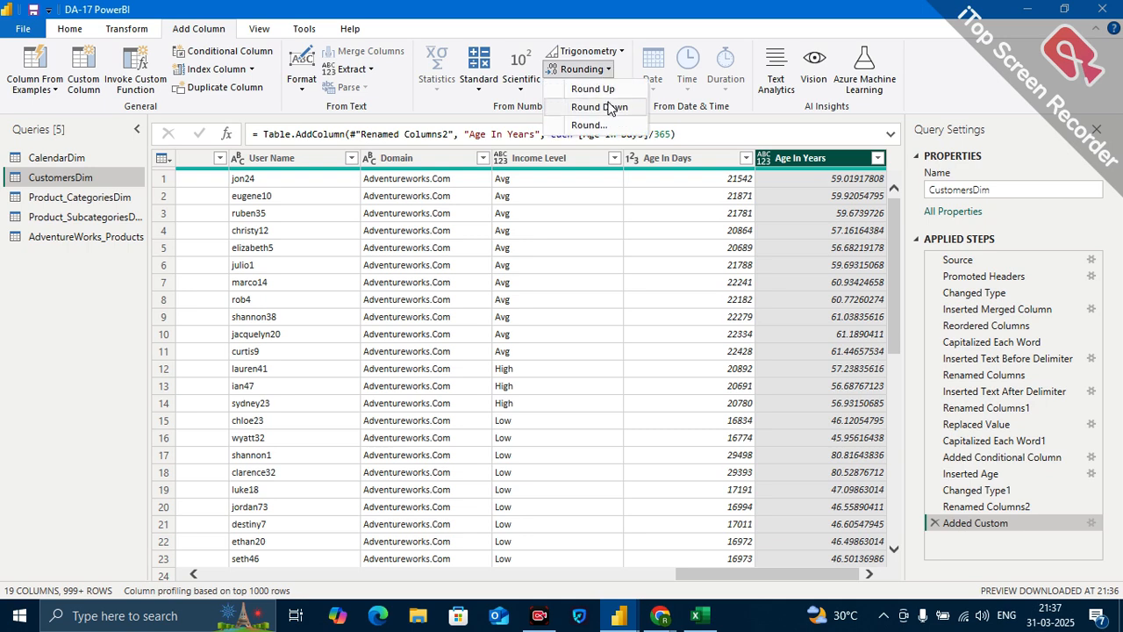
{"action": "left_click", "coordinate": [594, 89]}
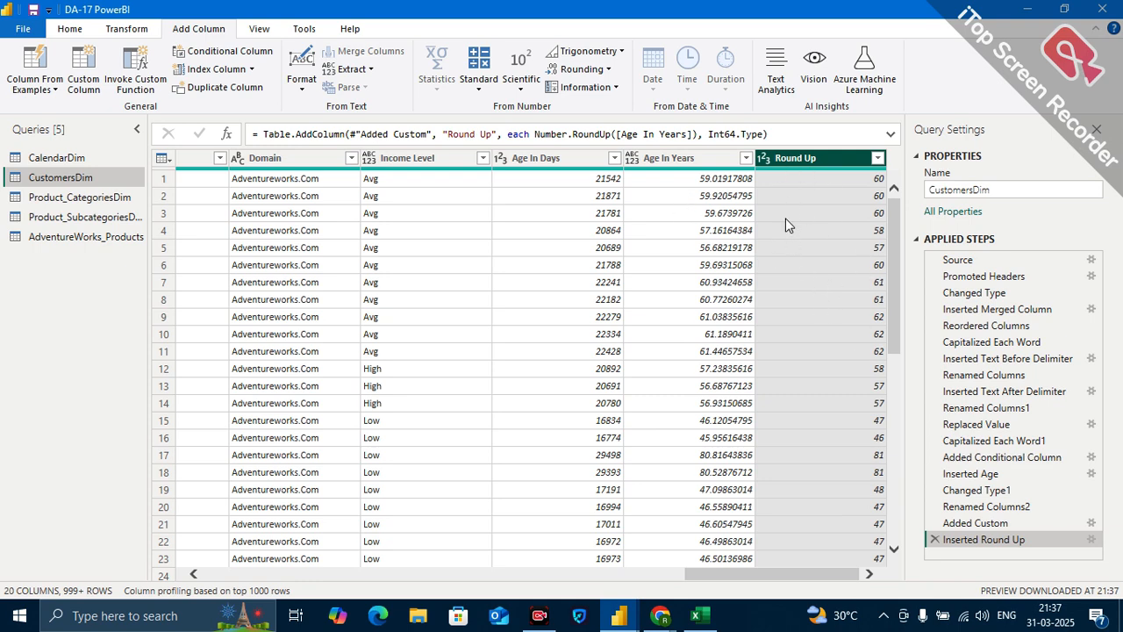
{"action": "left_click", "coordinate": [934, 539]}
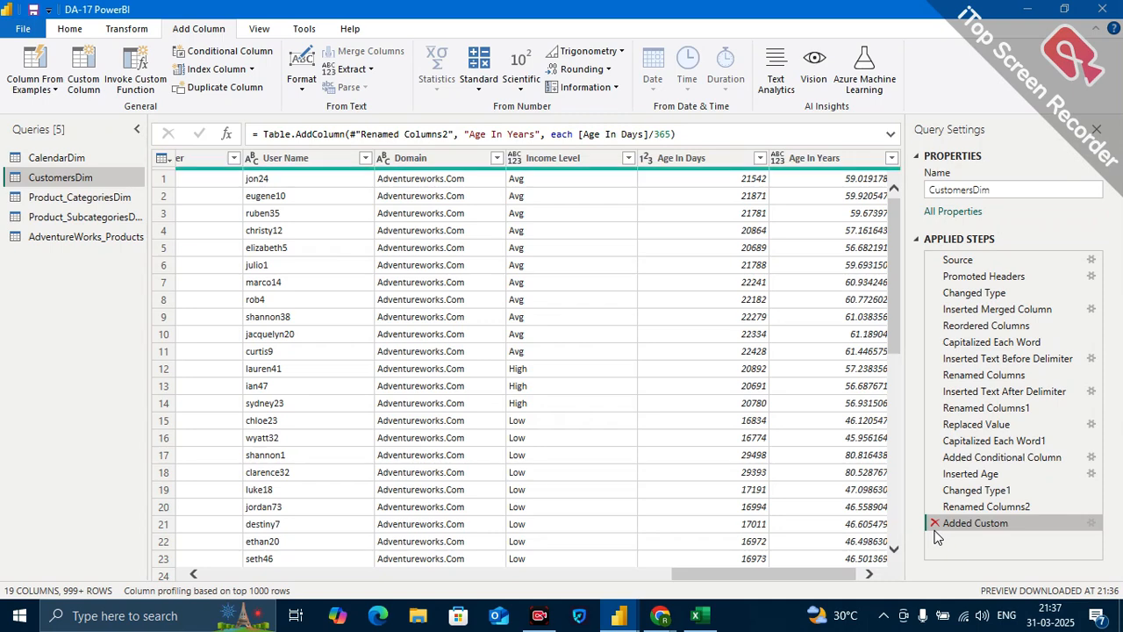
{"action": "left_click", "coordinate": [825, 161]}
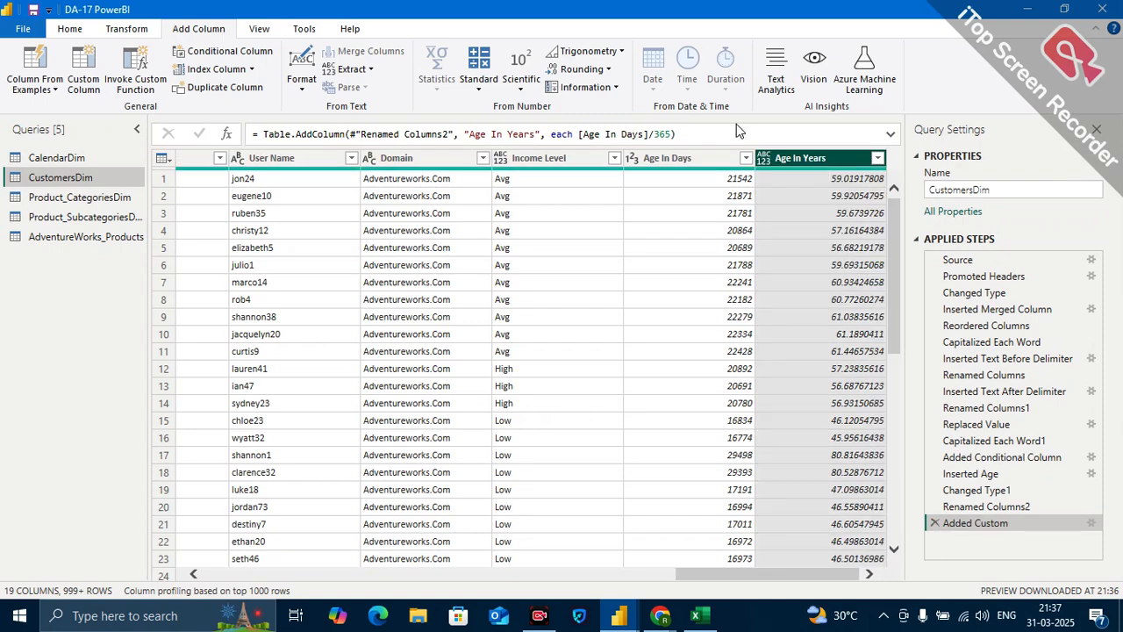
Round the Age In Years column's values up in place, without adding another column.
{"action": "left_click", "coordinate": [126, 35]}
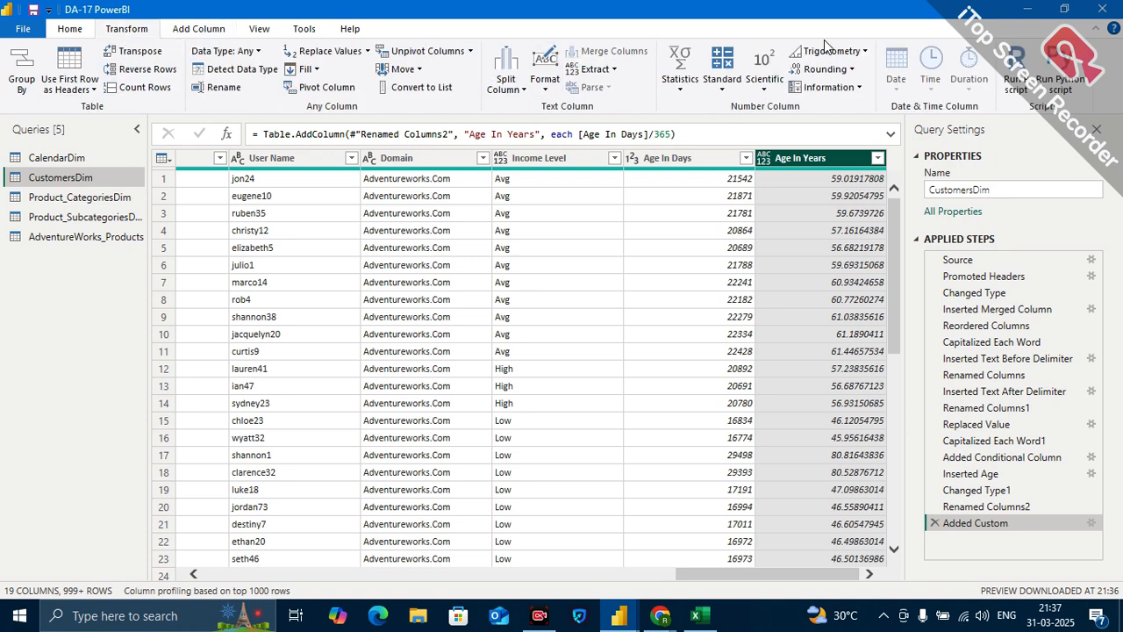
{"action": "left_click", "coordinate": [844, 69]}
{"action": "left_click", "coordinate": [842, 89]}
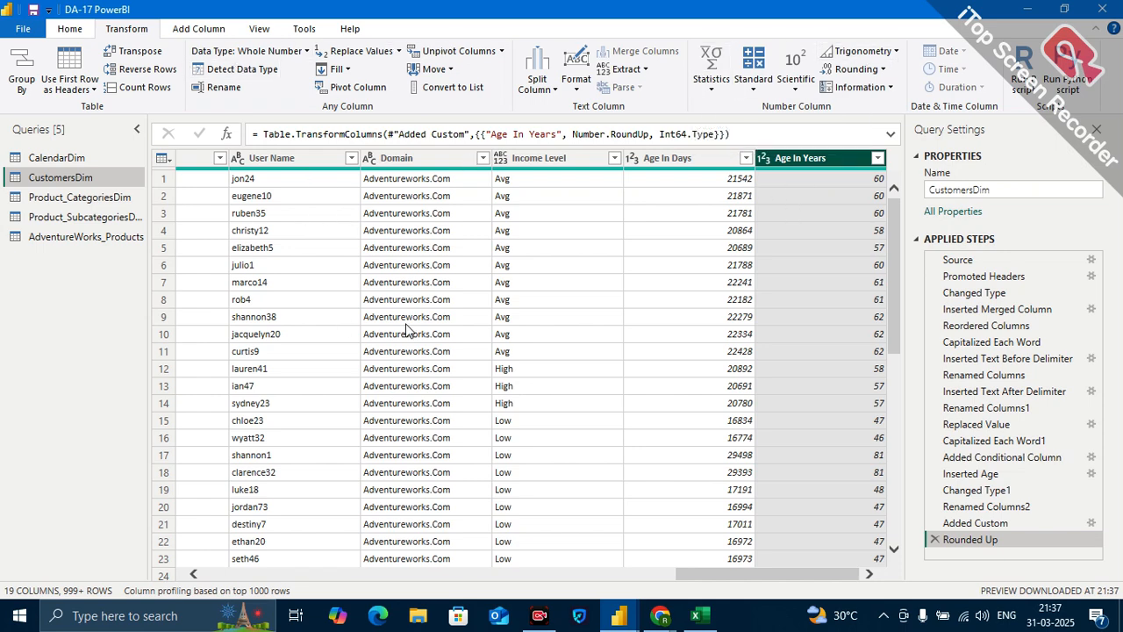
Review the date transformations available for BirthDate and look through the CustomersDim columns, including Age In Days and Age In Years.
{"action": "scroll", "coordinate": [345, 245], "scroll_direction": "left", "scroll_amount": 15}
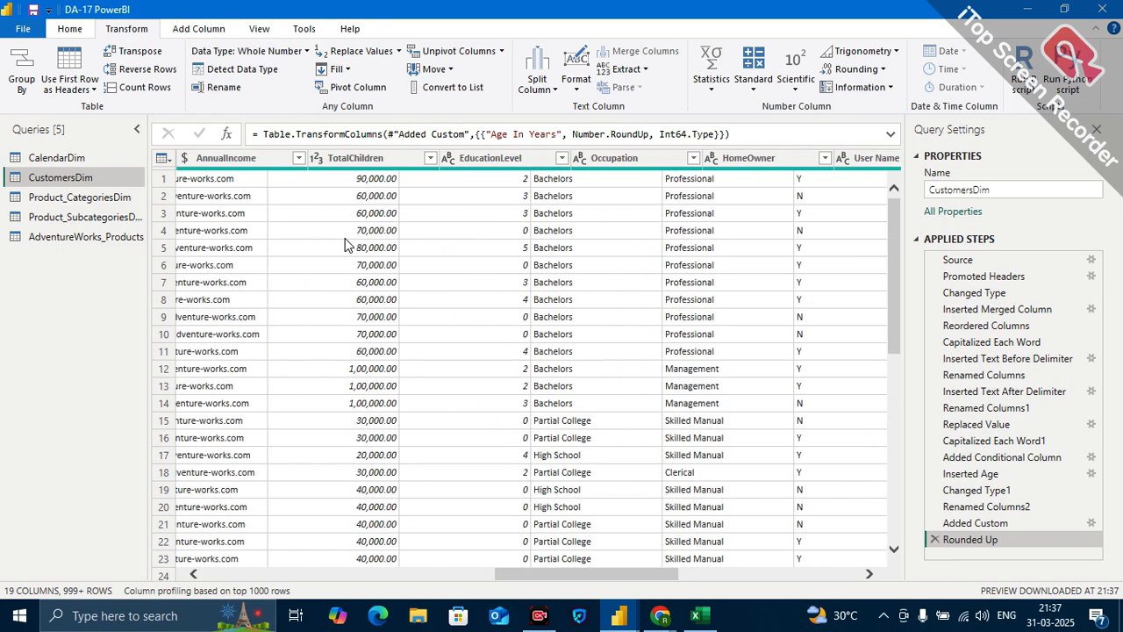
{"action": "scroll", "coordinate": [345, 246], "scroll_direction": "left", "scroll_amount": 6}
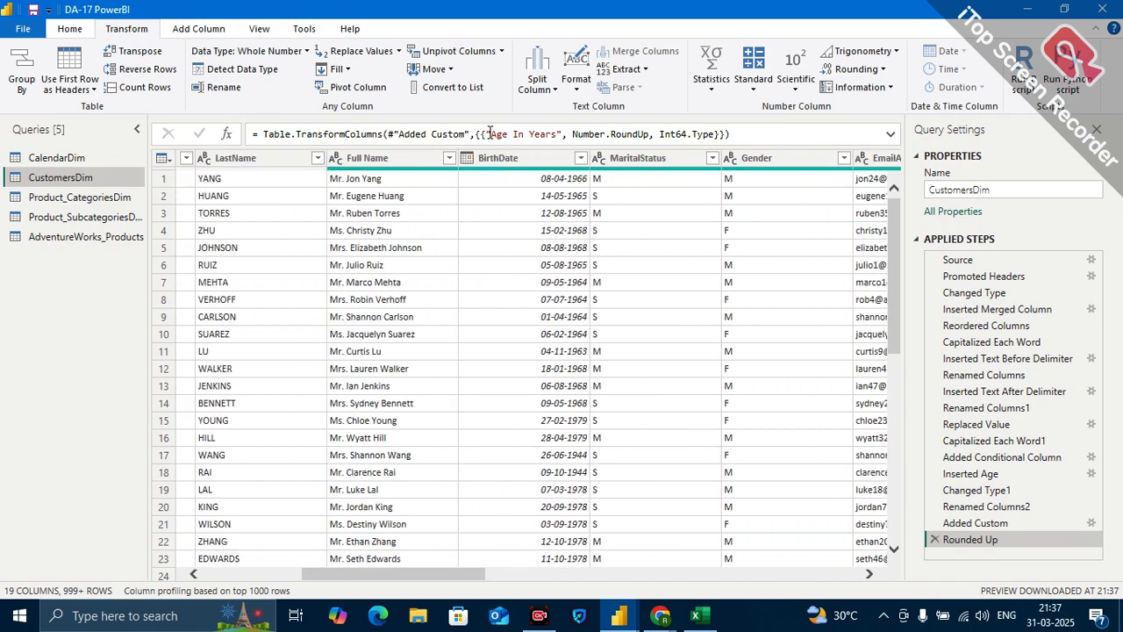
{"action": "left_click", "coordinate": [498, 161]}
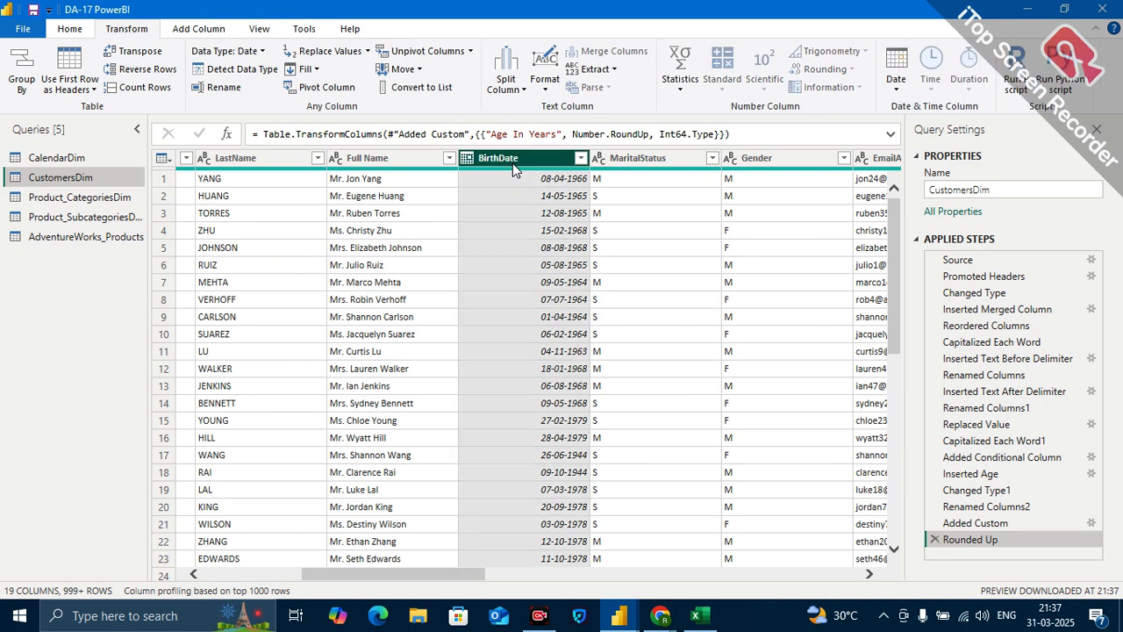
{"action": "left_click", "coordinate": [897, 88]}
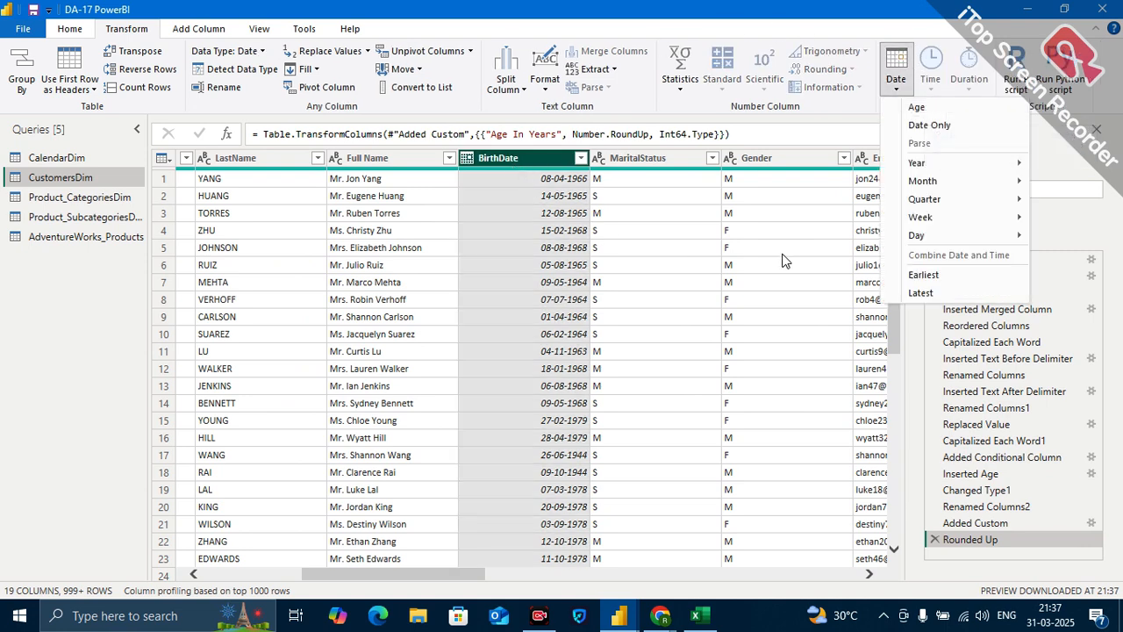
{"action": "scroll", "coordinate": [784, 261], "scroll_direction": "right", "scroll_amount": 10}
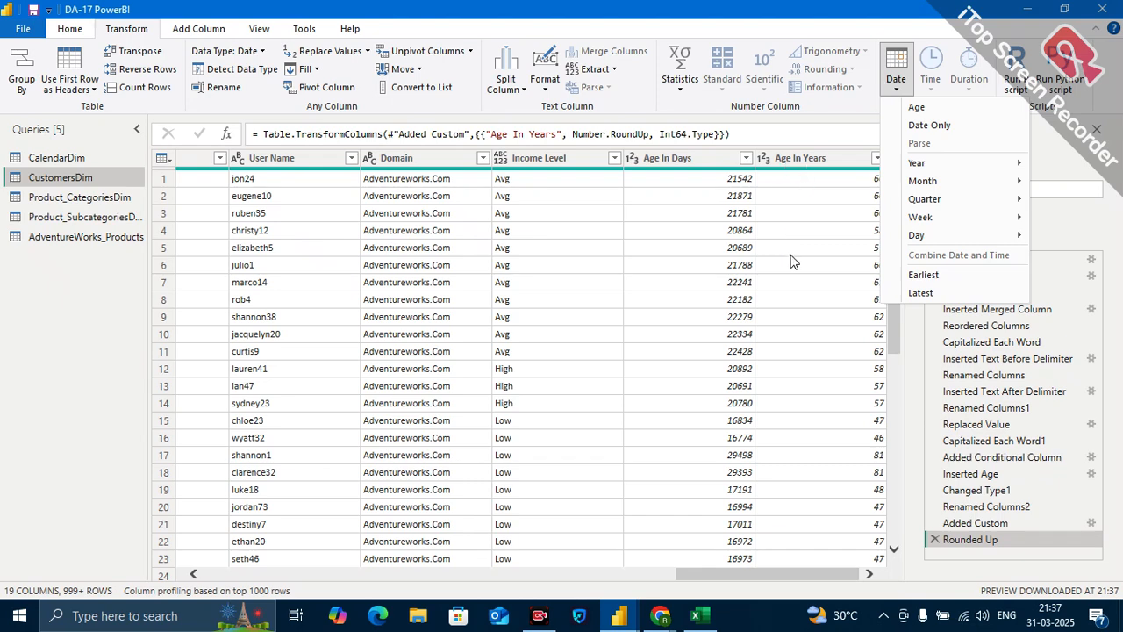
{"action": "left_click", "coordinate": [1049, 134]}
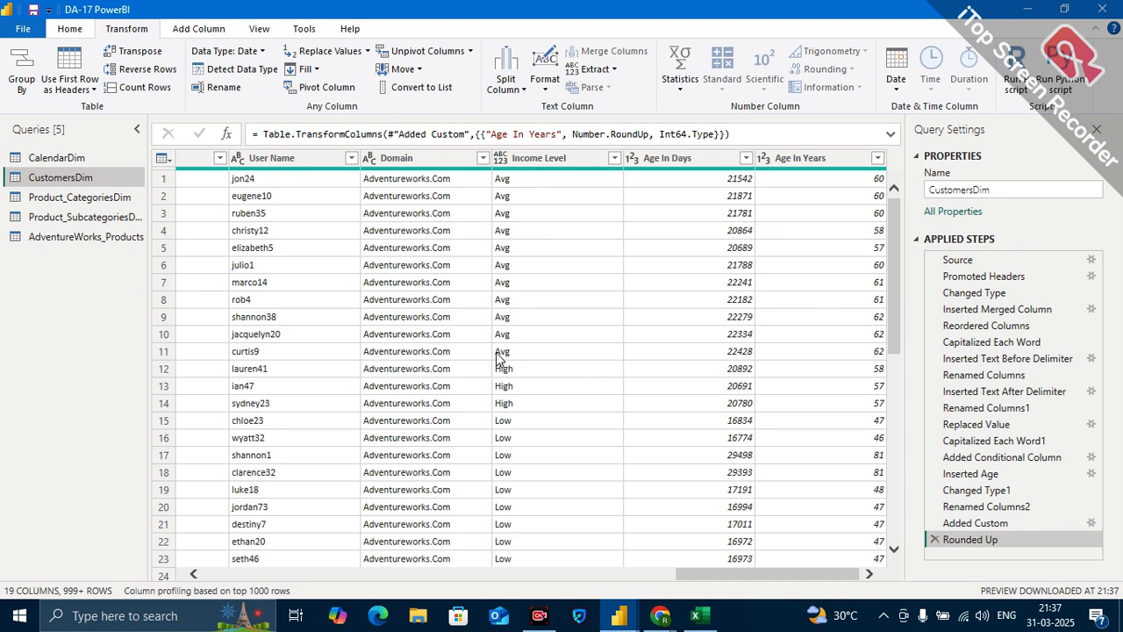
{"action": "scroll", "coordinate": [497, 358], "scroll_direction": "left", "scroll_amount": 2}
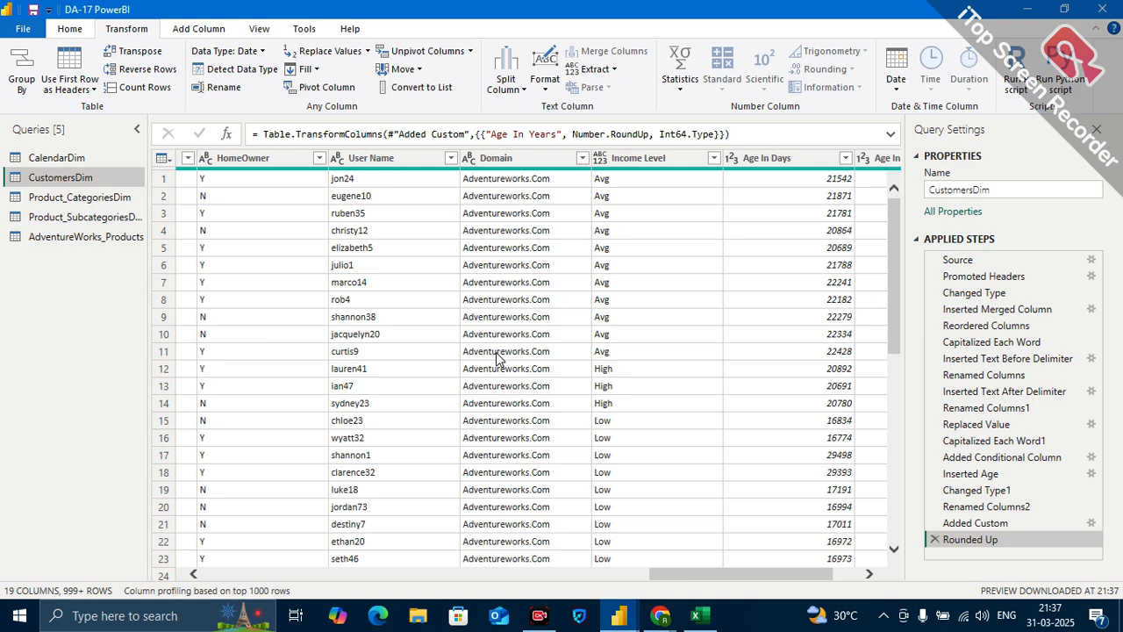
{"action": "scroll", "coordinate": [495, 354], "scroll_direction": "left", "scroll_amount": 6}
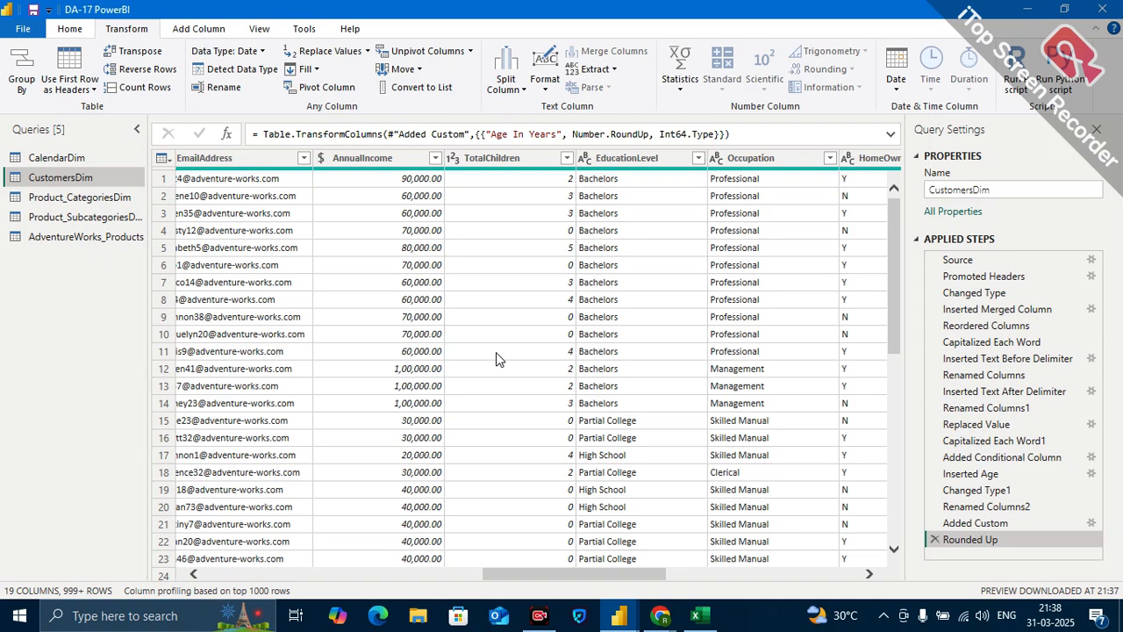
{"action": "scroll", "coordinate": [610, 394], "scroll_direction": "right", "scroll_amount": 6}
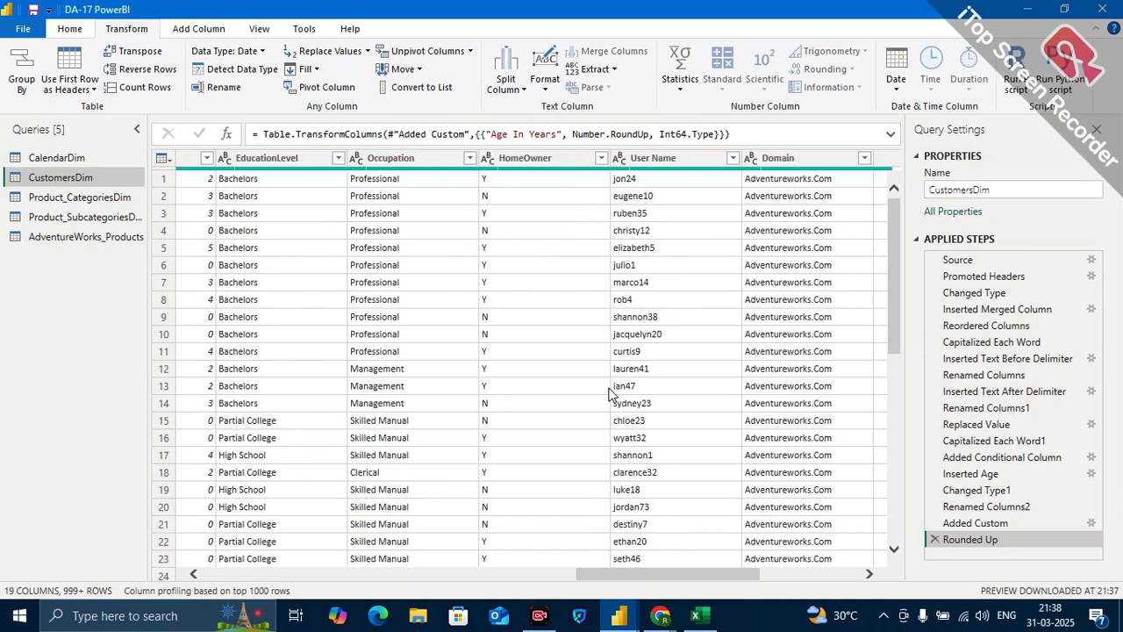
{"action": "scroll", "coordinate": [610, 395], "scroll_direction": "right", "scroll_amount": 2}
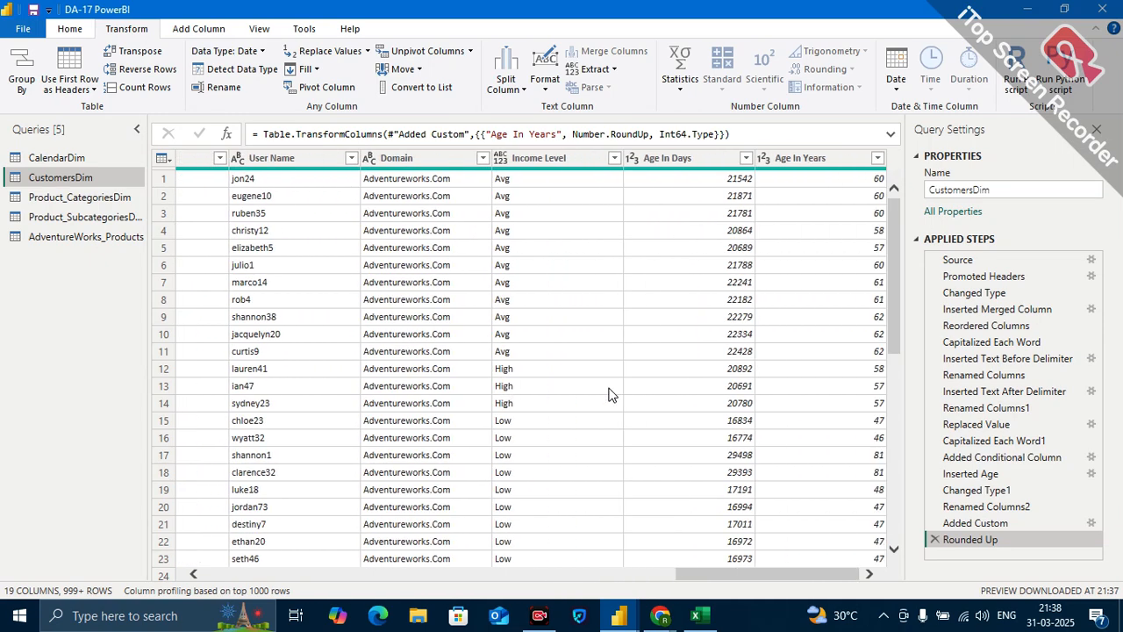
{"action": "scroll", "coordinate": [609, 395], "scroll_direction": "left", "scroll_amount": 8}
Import the AdventureWorks_Returns CSV file as a new query, keeping the comma delimiter and default detection settings.
{"action": "left_click", "coordinate": [96, 237]}
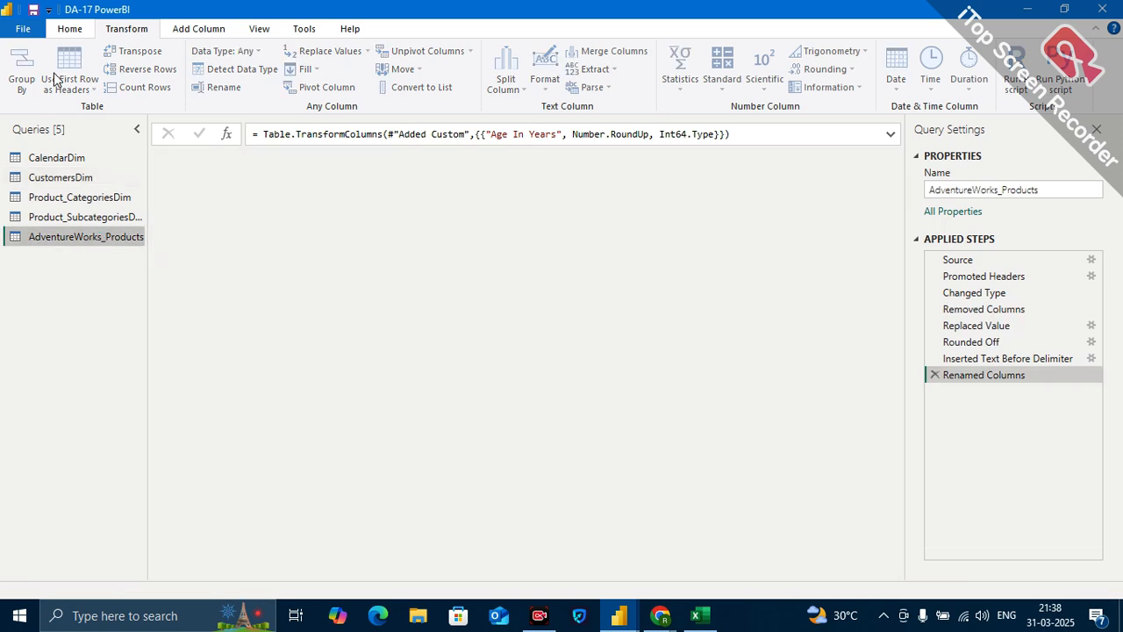
{"action": "left_click", "coordinate": [94, 92]}
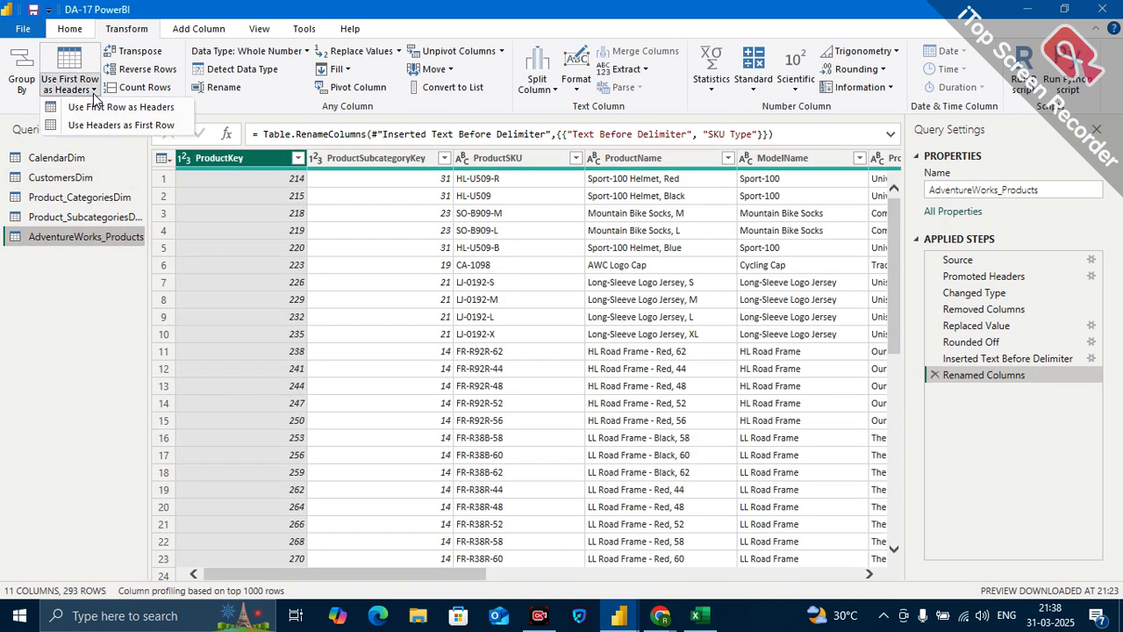
{"action": "left_click", "coordinate": [68, 32]}
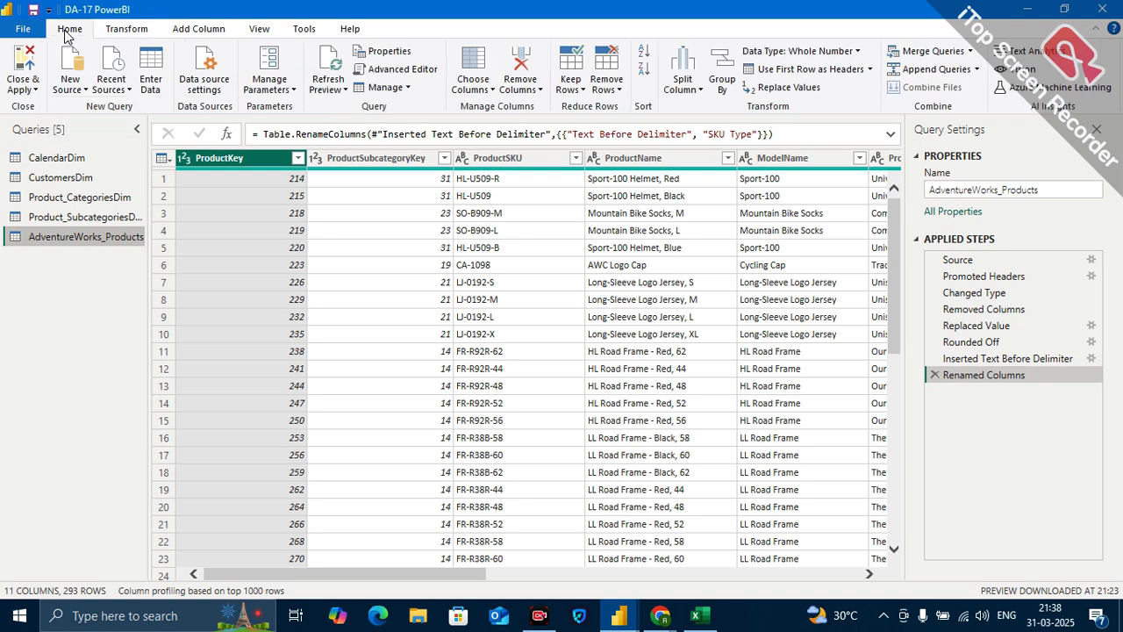
{"action": "left_click", "coordinate": [70, 83]}
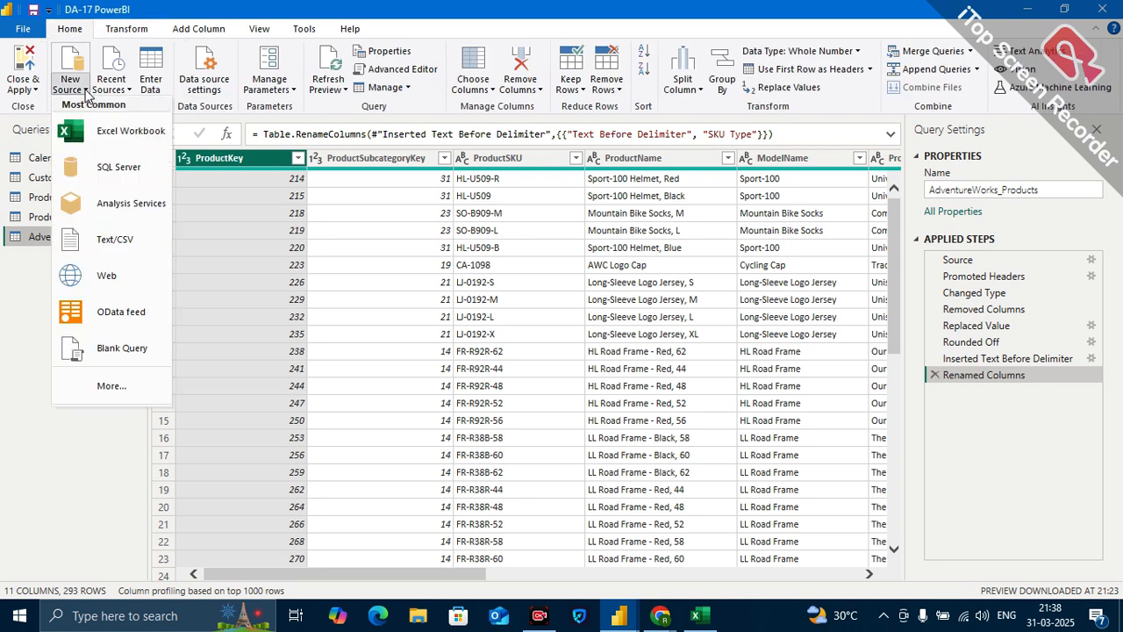
{"action": "left_click", "coordinate": [127, 246]}
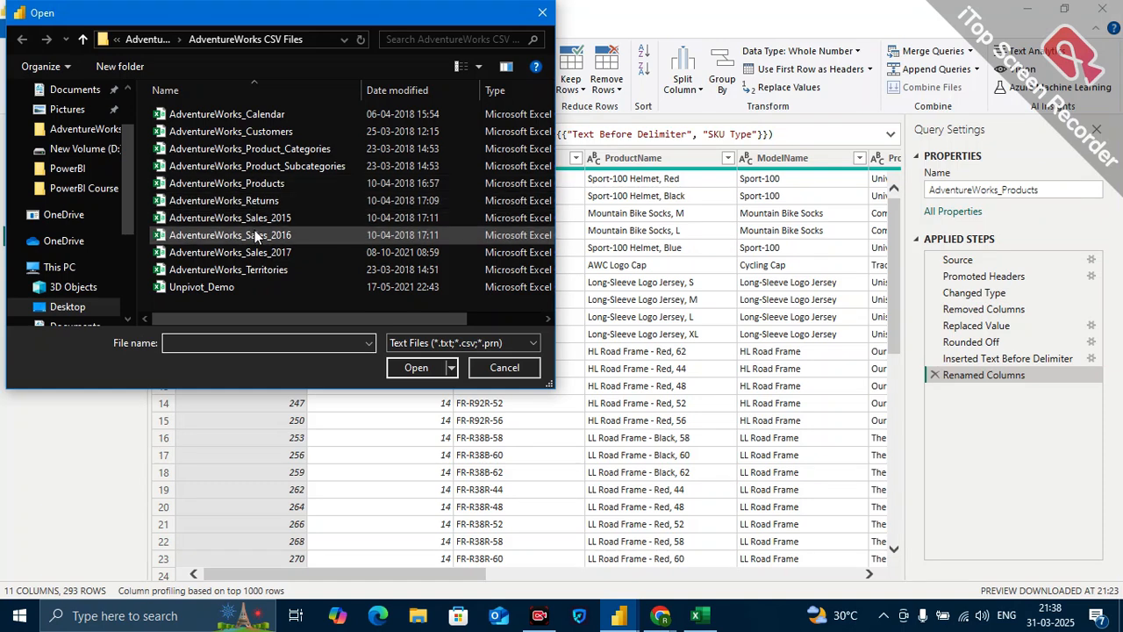
{"action": "left_click", "coordinate": [257, 204]}
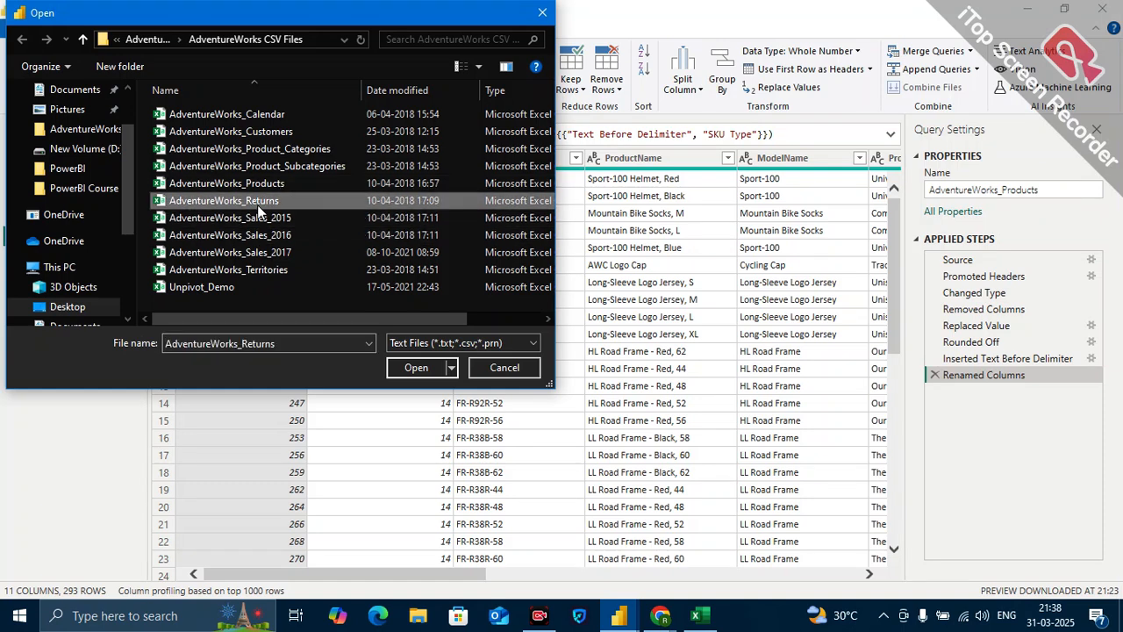
{"action": "left_click", "coordinate": [426, 374]}
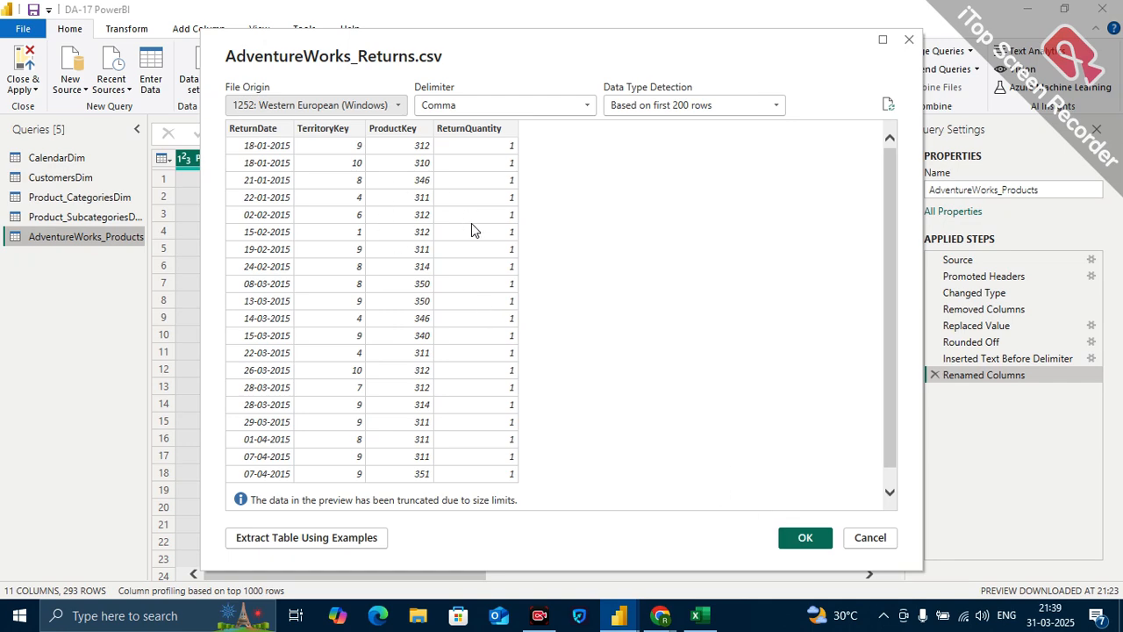
{"action": "left_click", "coordinate": [814, 535]}
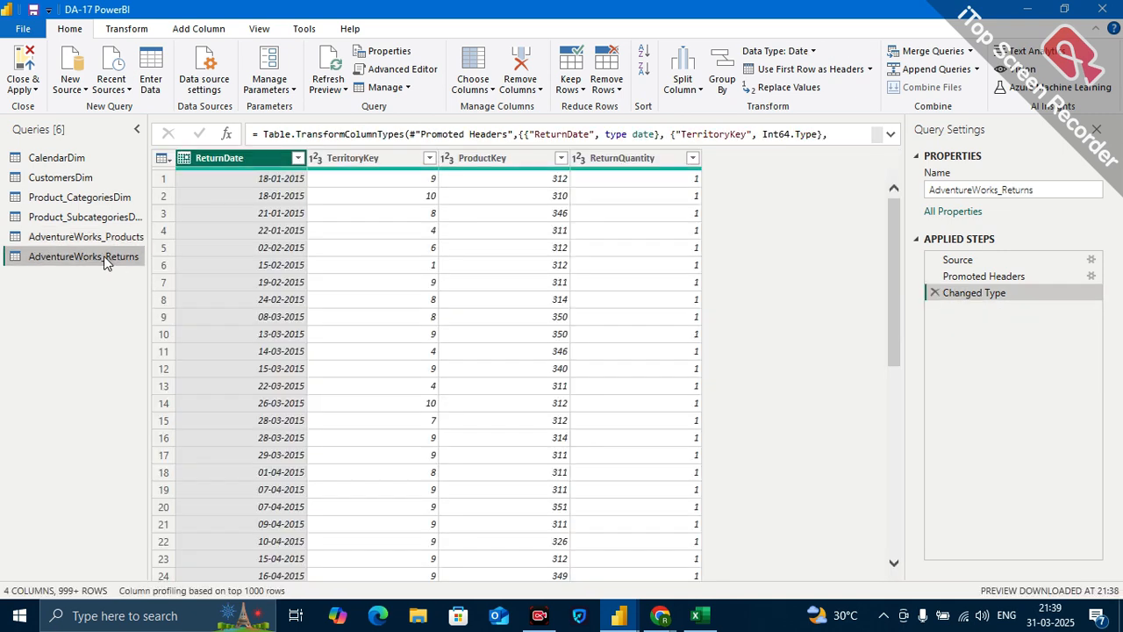
Rename the AdventureWorks_Returns query as Returns Fact.
{"action": "double_click", "coordinate": [104, 255]}
{"action": "left_click", "coordinate": [103, 256]}
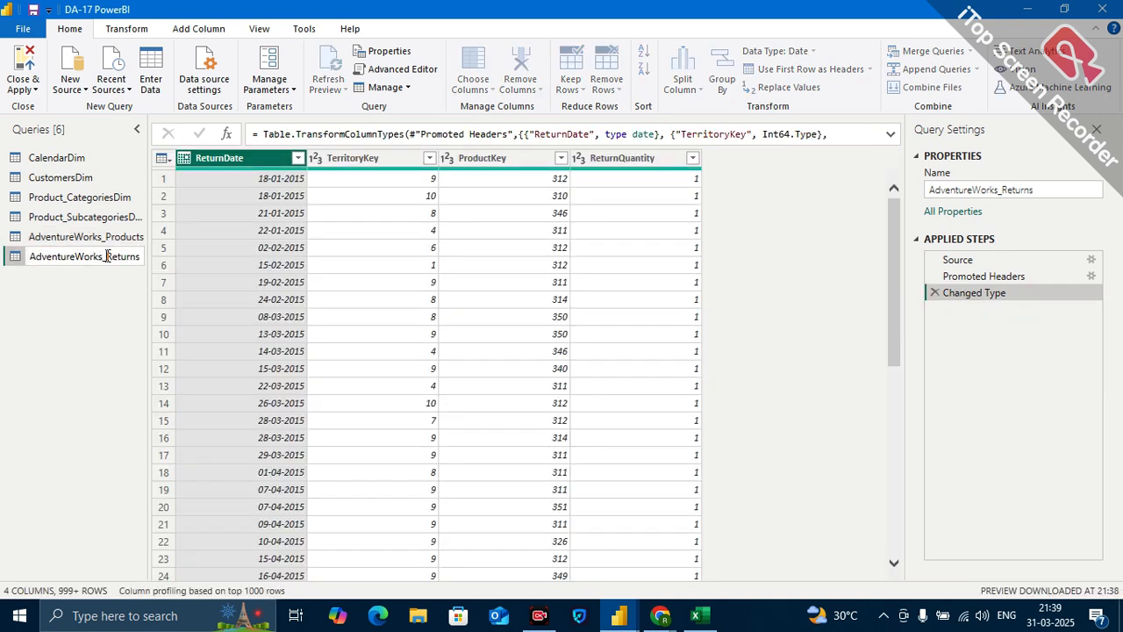
{"action": "key", "text": "BackSpace"}
{"action": "key", "text": "BackSpace"}
{"action": "key", "text": "BackSpace"}
{"action": "key", "text": "BackSpace"}
{"action": "key", "text": "BackSpace"}
{"action": "key", "text": "BackSpace"}
{"action": "key", "text": "BackSpace"}
{"action": "key", "text": "BackSpace"}
{"action": "key", "text": "BackSpace"}
{"action": "key", "text": "BackSpace"}
{"action": "key", "text": "BackSpace"}
{"action": "key", "text": "BackSpace"}
{"action": "key", "text": "BackSpace"}
{"action": "key", "text": "BackSpace"}
{"action": "key", "text": "BackSpace"}
{"action": "key", "text": "Return"}
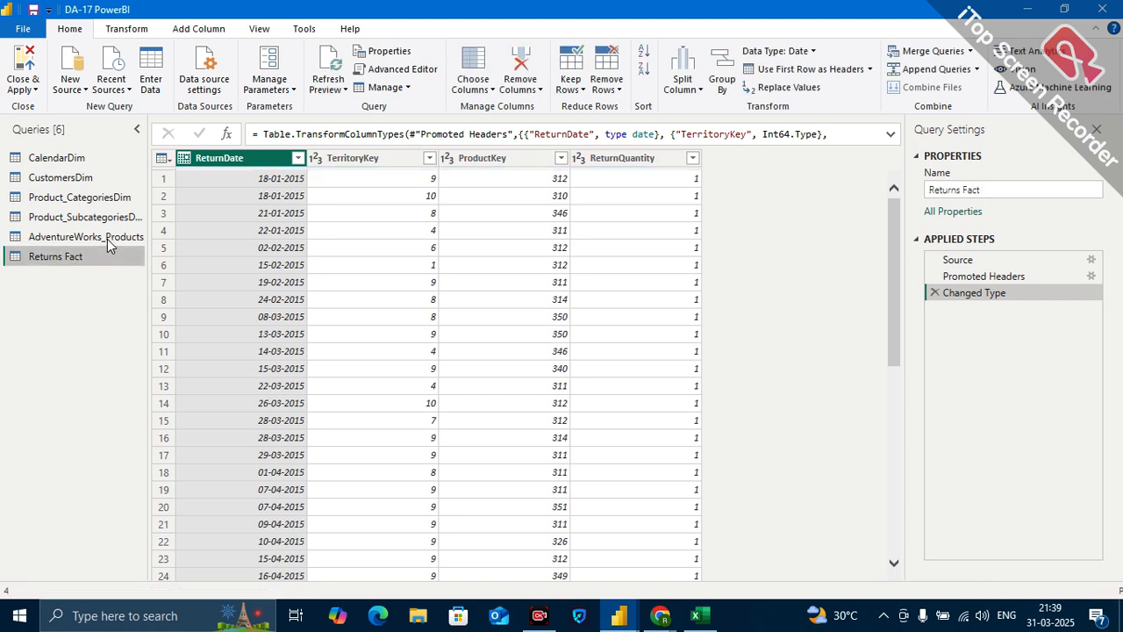
Rename the AdventureWorks_Products query as Products Dim.
{"action": "left_click", "coordinate": [107, 238]}
{"action": "double_click", "coordinate": [107, 238]}
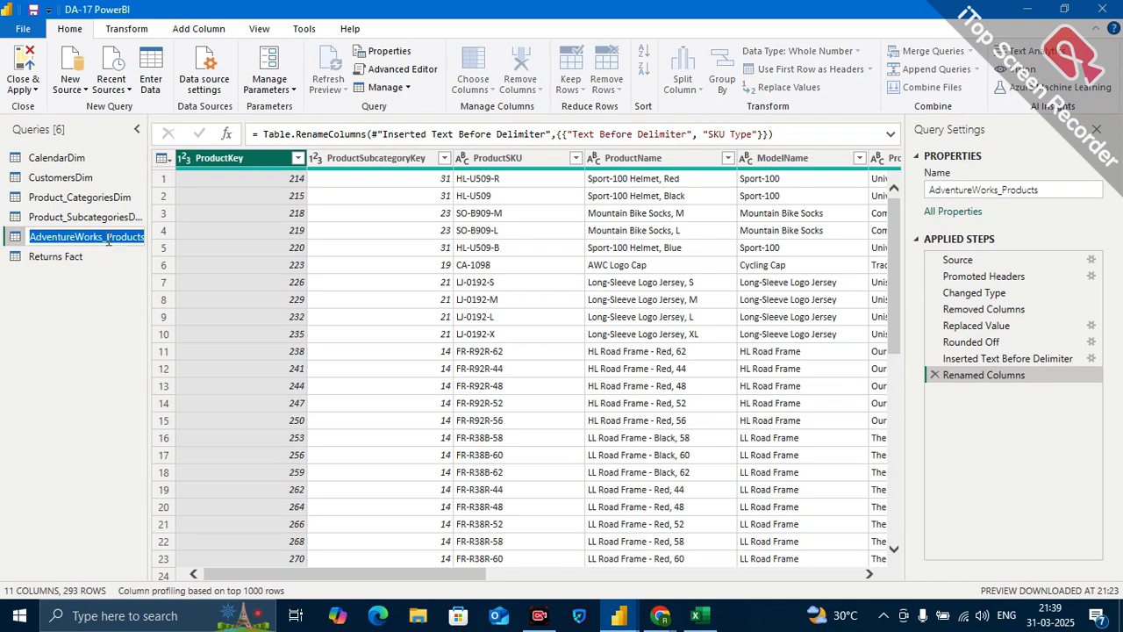
{"action": "left_click", "coordinate": [108, 238]}
{"action": "key", "text": "BackSpace"}
{"action": "key", "text": "BackSpace"}
{"action": "key", "text": "BackSpace"}
{"action": "key", "text": "BackSpace"}
{"action": "key", "text": "BackSpace"}
{"action": "key", "text": "BackSpace"}
{"action": "key", "text": "BackSpace"}
{"action": "key", "text": "BackSpace"}
{"action": "key", "text": "BackSpace"}
{"action": "key", "text": "BackSpace"}
{"action": "key", "text": "BackSpace"}
{"action": "key", "text": "BackSpace"}
{"action": "key", "text": "BackSpace"}
{"action": "key", "text": "BackSpace"}
{"action": "key", "text": "BackSpace"}
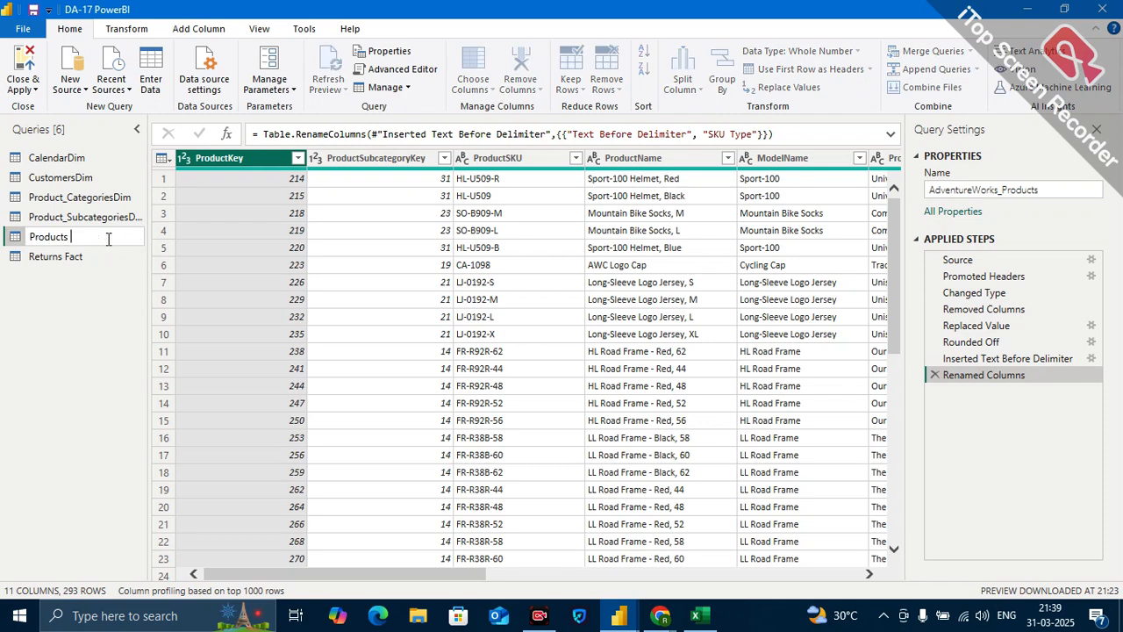
{"action": "type", "text": "Dim"}
{"action": "key", "text": "Return"}
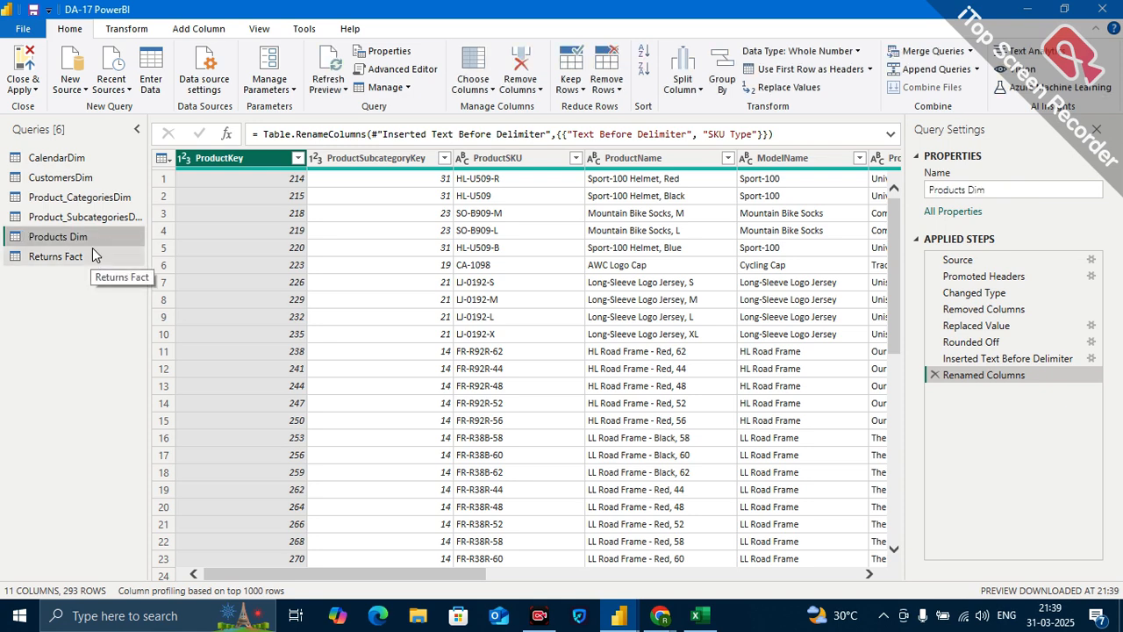
Import the AdventureWorks_Territories CSV file as a new query with the default import settings.
{"action": "left_click", "coordinate": [86, 88]}
{"action": "left_click", "coordinate": [112, 247]}
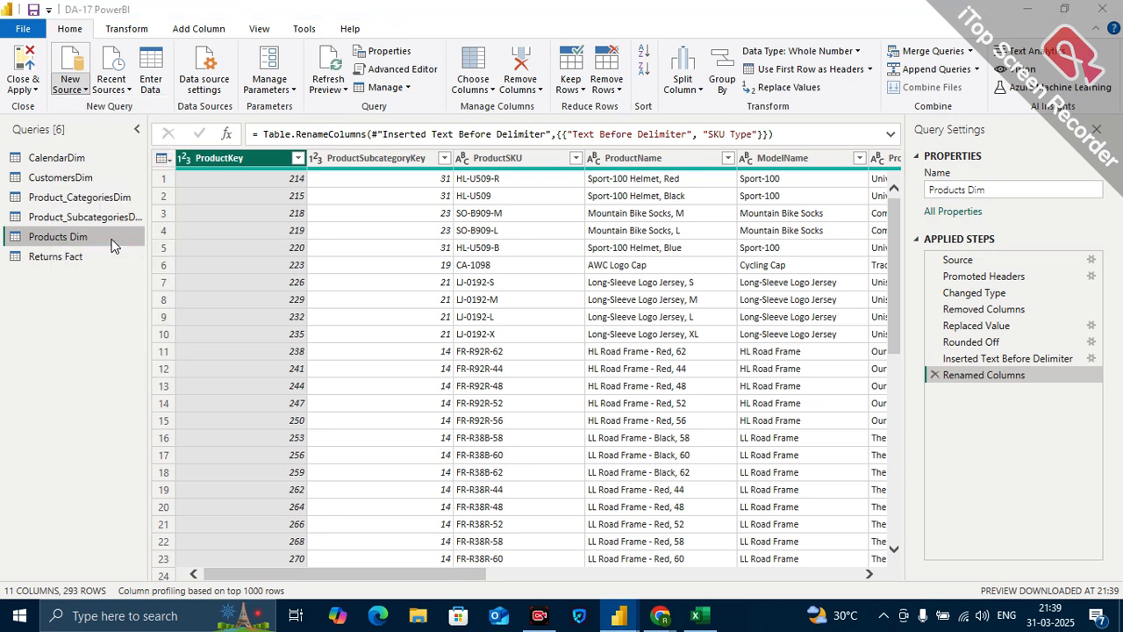
{"action": "left_click", "coordinate": [272, 272]}
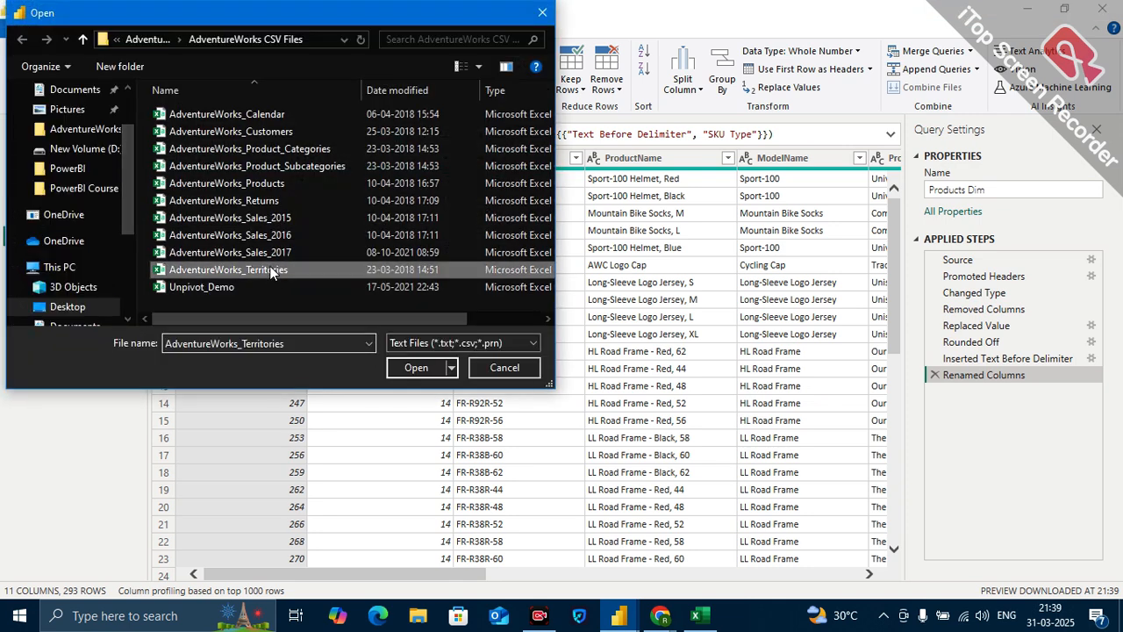
{"action": "left_click", "coordinate": [422, 370]}
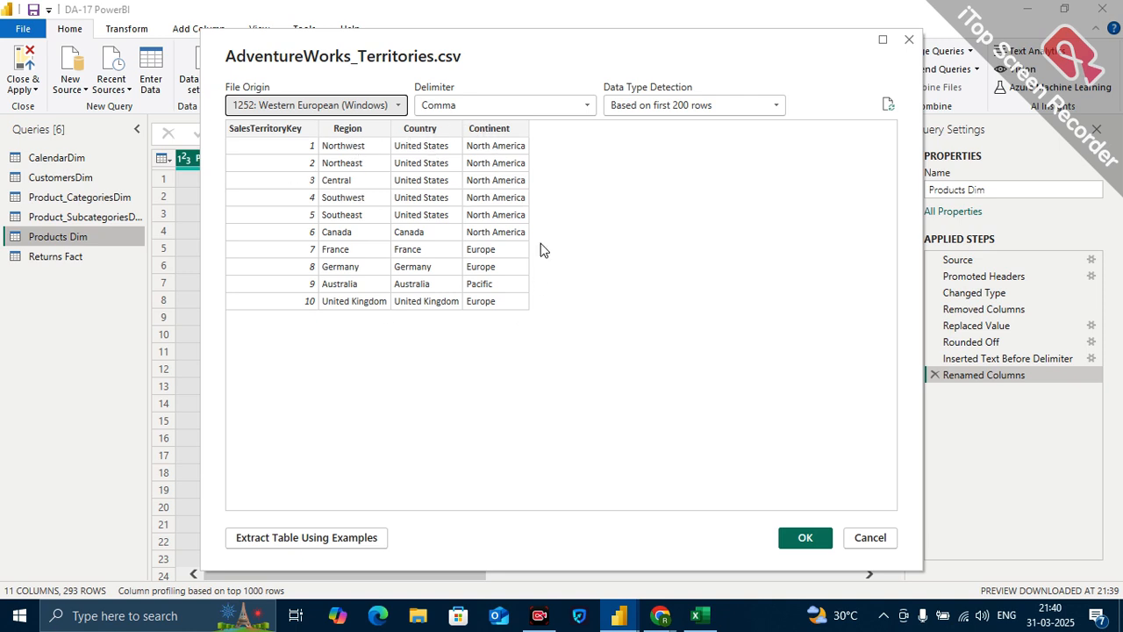
{"action": "left_click", "coordinate": [812, 542]}
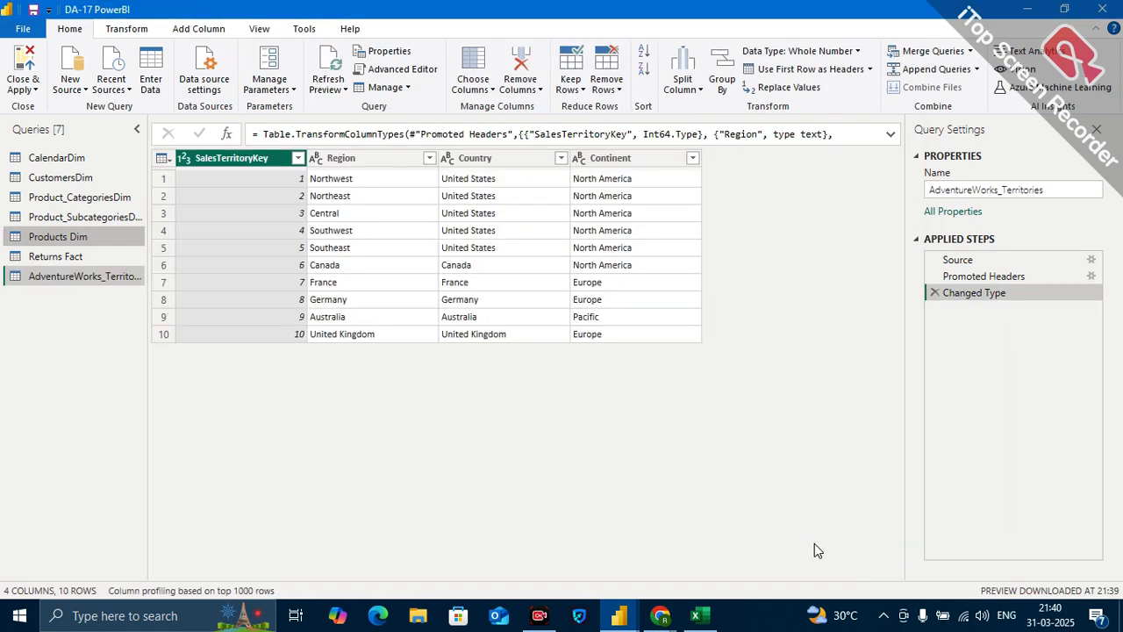
Rename the AdventureWorks_Territories query as Territories Dim.
{"action": "double_click", "coordinate": [105, 277]}
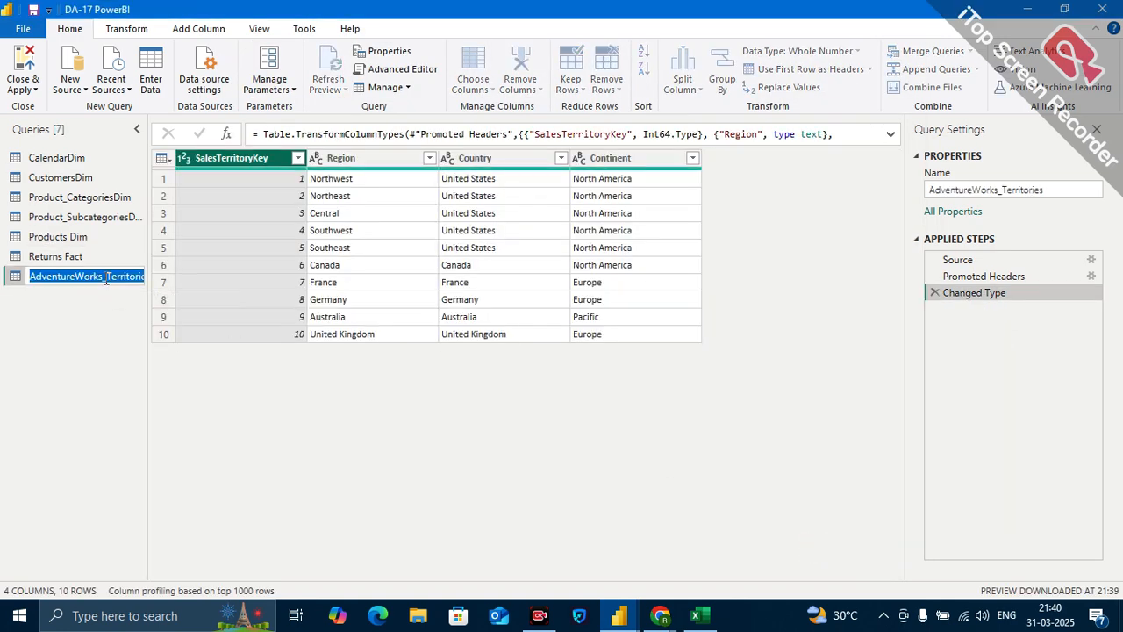
{"action": "left_click", "coordinate": [107, 279]}
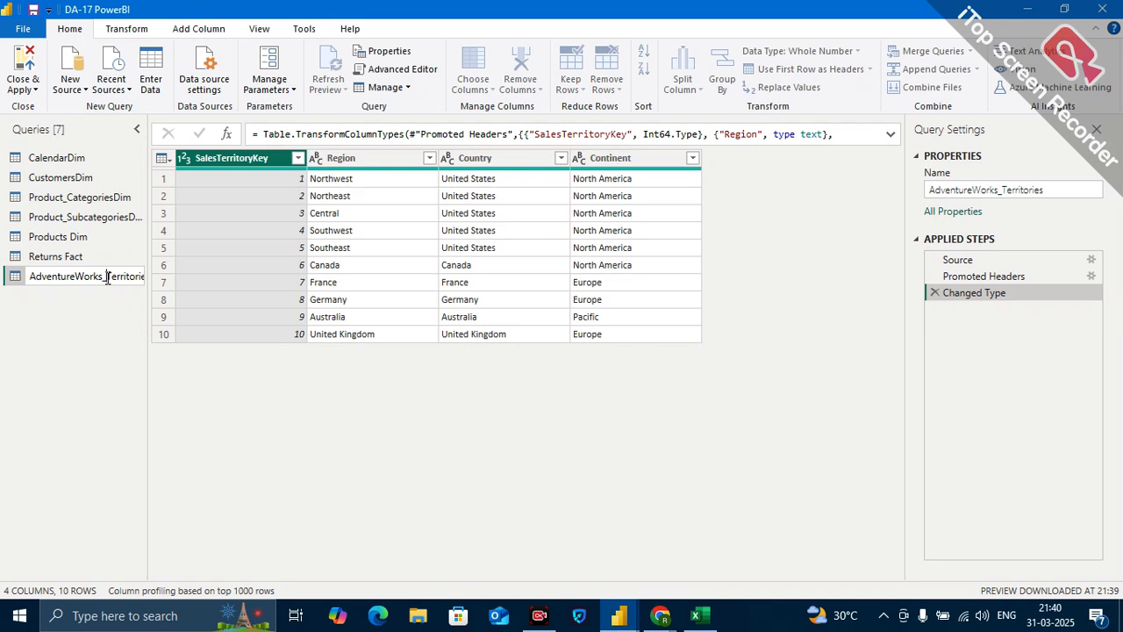
{"action": "key", "text": "BackSpace"}
{"action": "key", "text": "BackSpace"}
{"action": "key", "text": "BackSpace"}
{"action": "key", "text": "BackSpace"}
{"action": "key", "text": "BackSpace"}
{"action": "key", "text": "BackSpace"}
{"action": "key", "text": "BackSpace"}
{"action": "key", "text": "BackSpace"}
{"action": "key", "text": "BackSpace"}
{"action": "key", "text": "BackSpace"}
{"action": "key", "text": "BackSpace"}
{"action": "key", "text": "BackSpace"}
{"action": "key", "text": "BackSpace"}
{"action": "key", "text": "BackSpace"}
{"action": "key", "text": "BackSpace"}
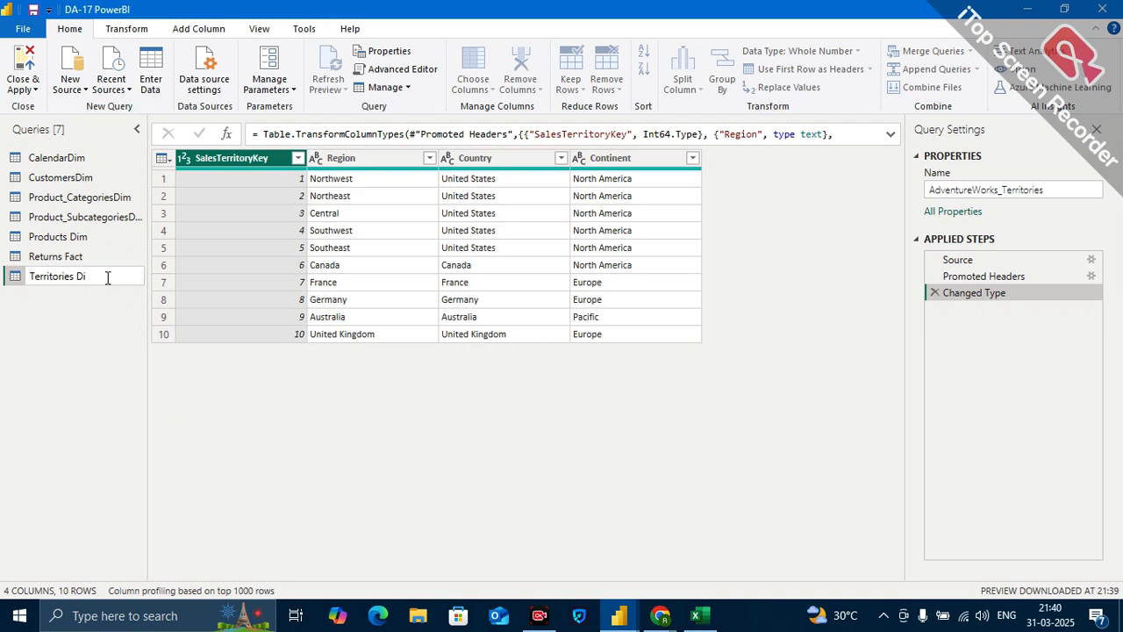
{"action": "type", "text": "Dim"}
{"action": "key", "text": "Return"}
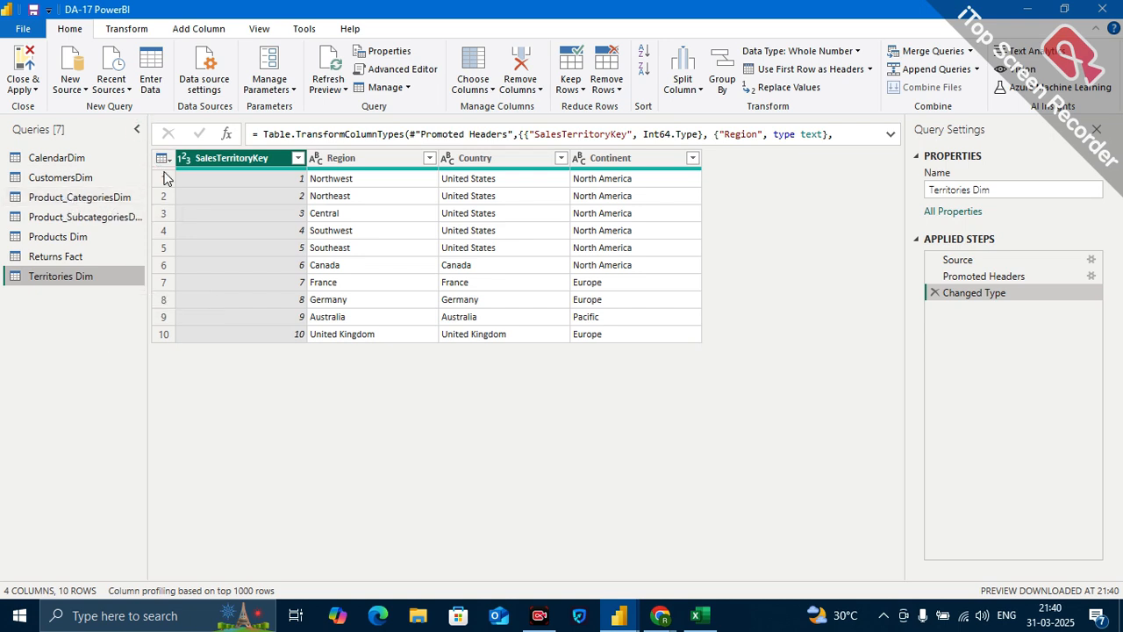
Switch to File Explorer and open AdventureWorks_Sales_2015 from the PowerBI folder's AdventureWorks CSV Files subfolder in Excel.
{"action": "left_click", "coordinate": [426, 621]}
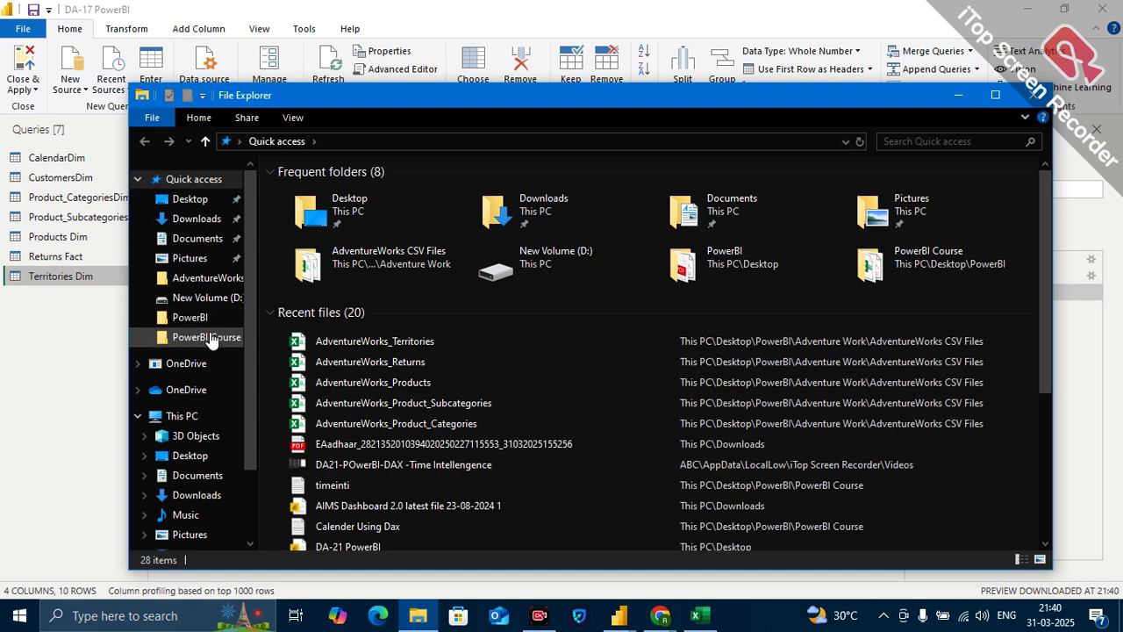
{"action": "left_click", "coordinate": [209, 321]}
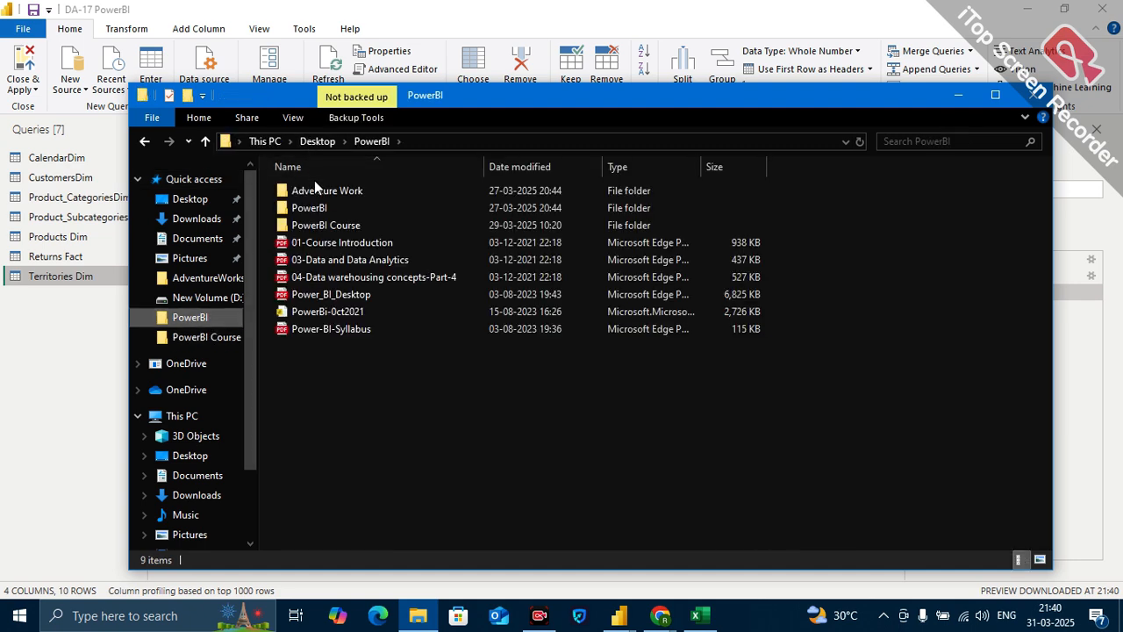
{"action": "double_click", "coordinate": [314, 187]}
{"action": "double_click", "coordinate": [314, 187]}
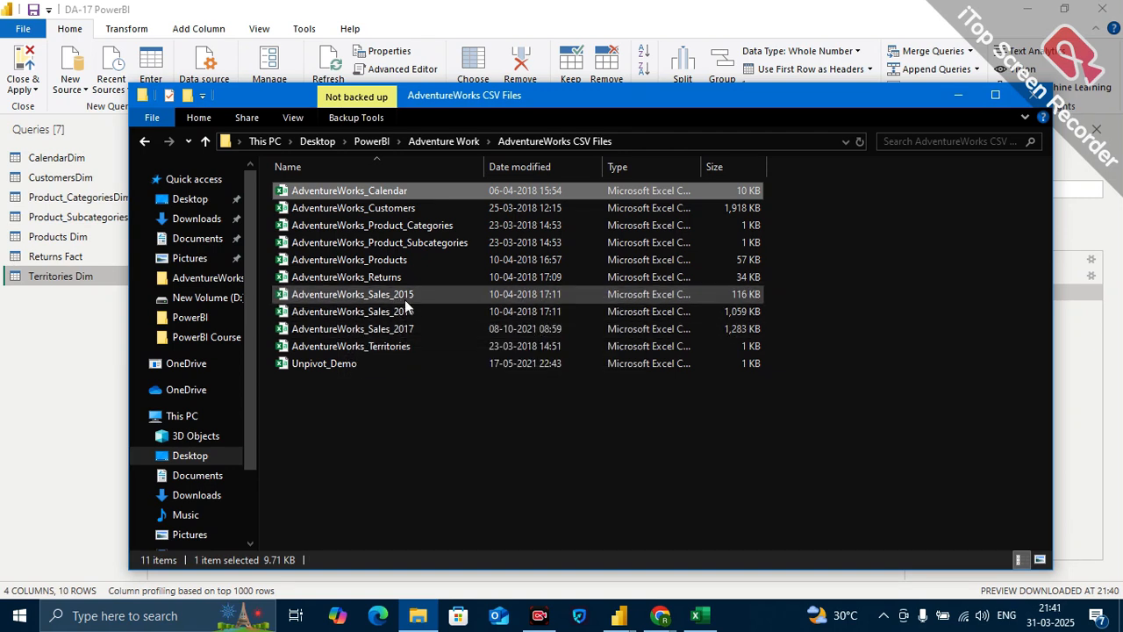
{"action": "left_click", "coordinate": [406, 298]}
{"action": "double_click", "coordinate": [405, 299]}
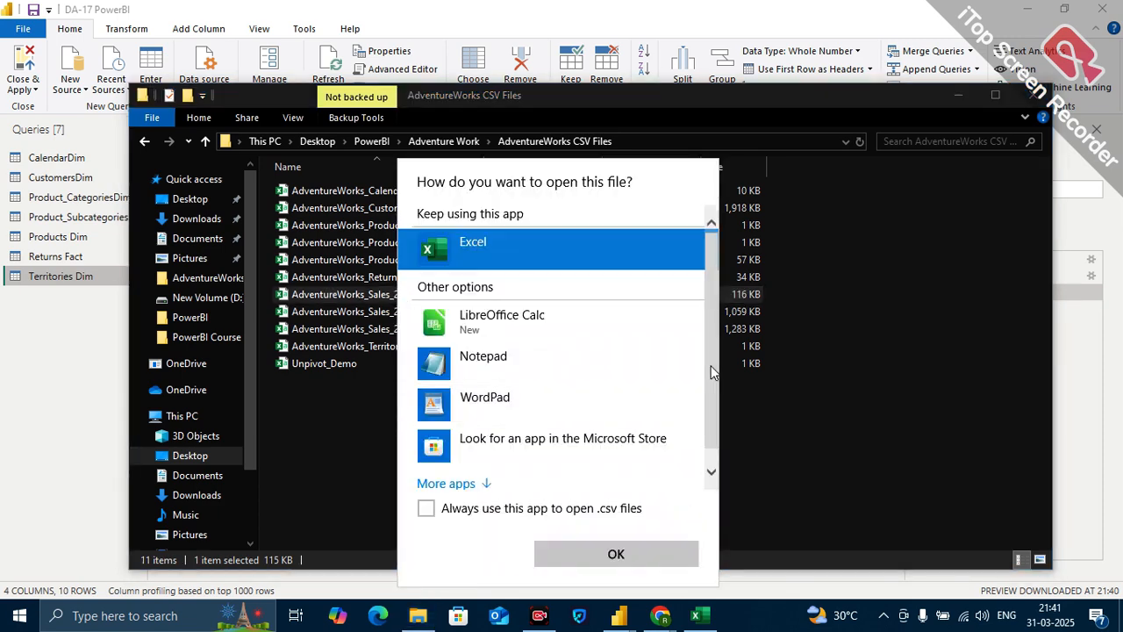
{"action": "key", "text": "Escape"}
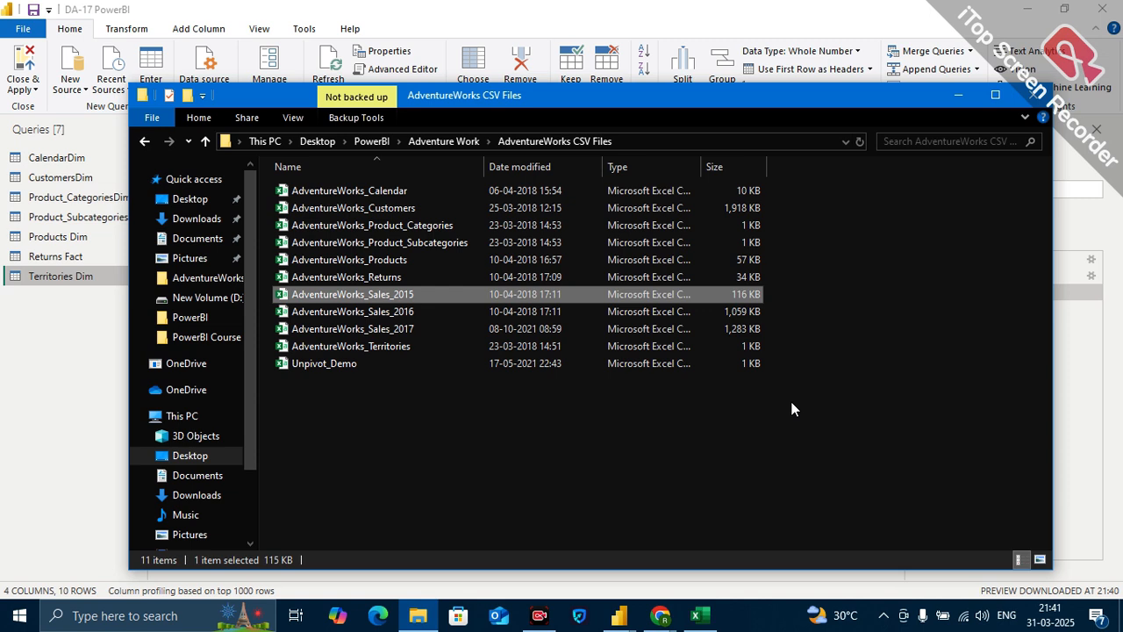
{"action": "double_click", "coordinate": [399, 297]}
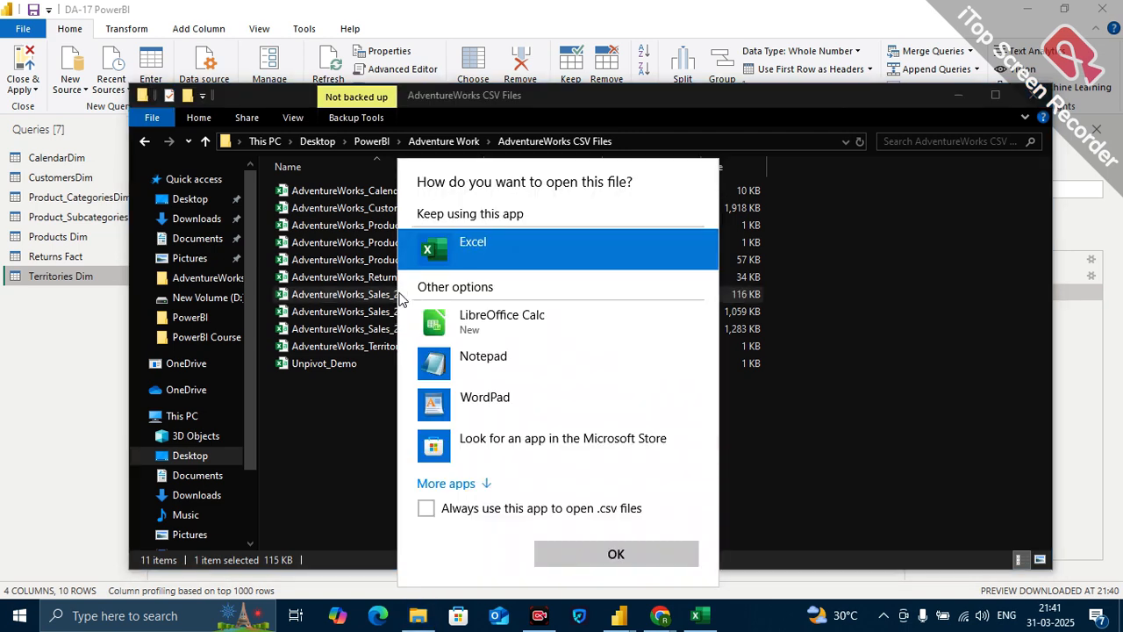
{"action": "double_click", "coordinate": [467, 252]}
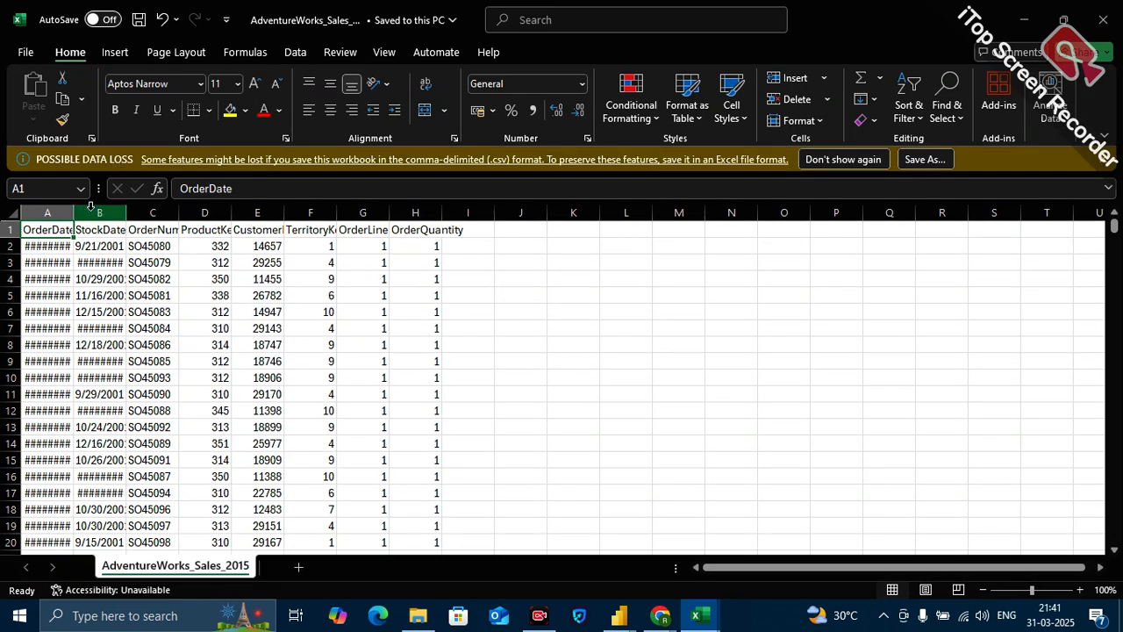
Auto-fit the widths of all the data columns from OrderDate to OrderQuantity in the AdventureWorks_Sales_2015 sheet.
{"action": "double_click", "coordinate": [70, 213]}
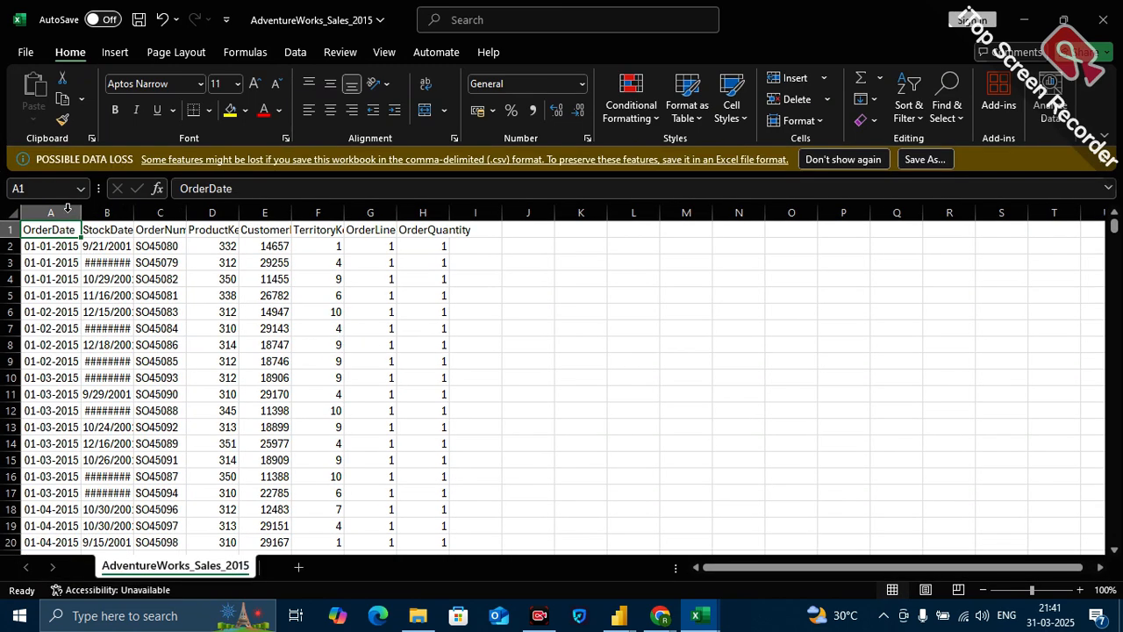
{"action": "double_click", "coordinate": [134, 213]}
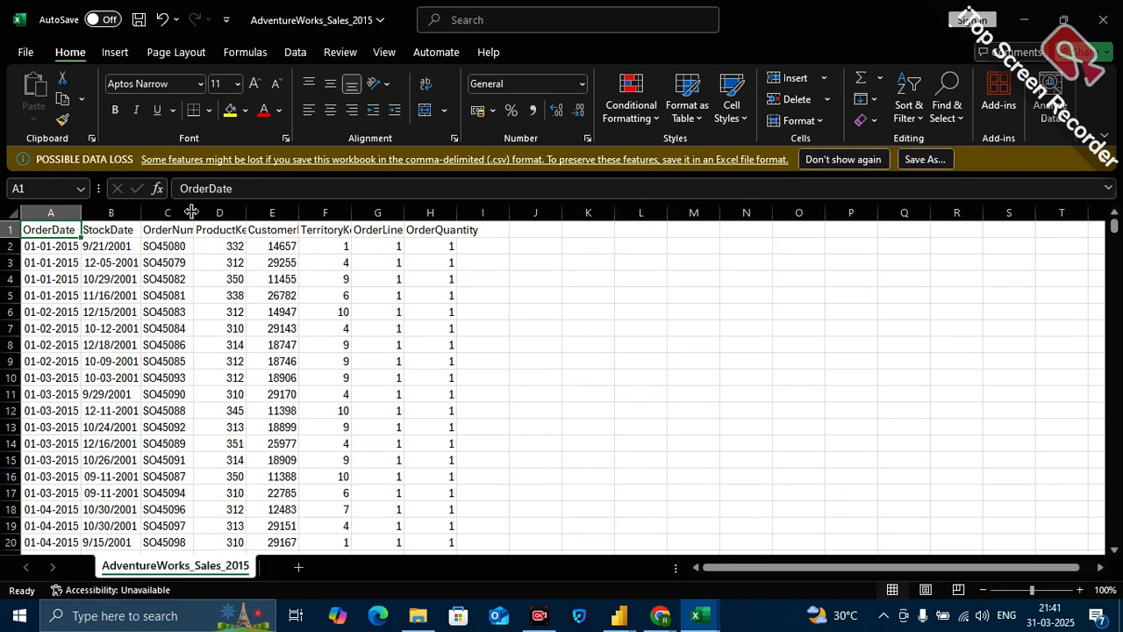
{"action": "double_click", "coordinate": [193, 213]}
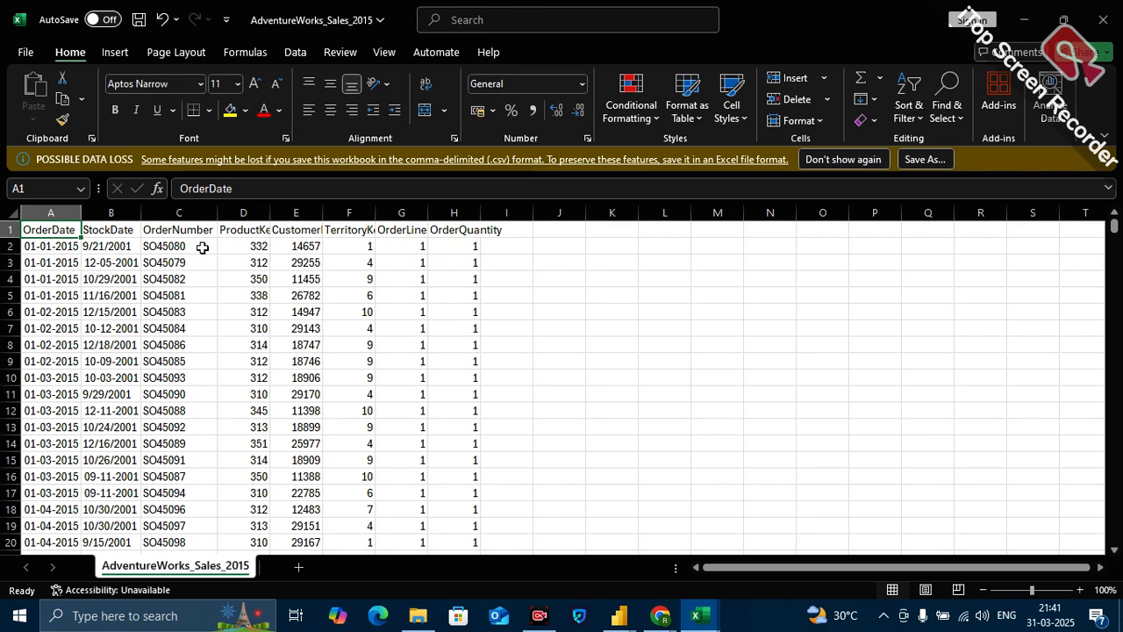
{"action": "double_click", "coordinate": [270, 212]}
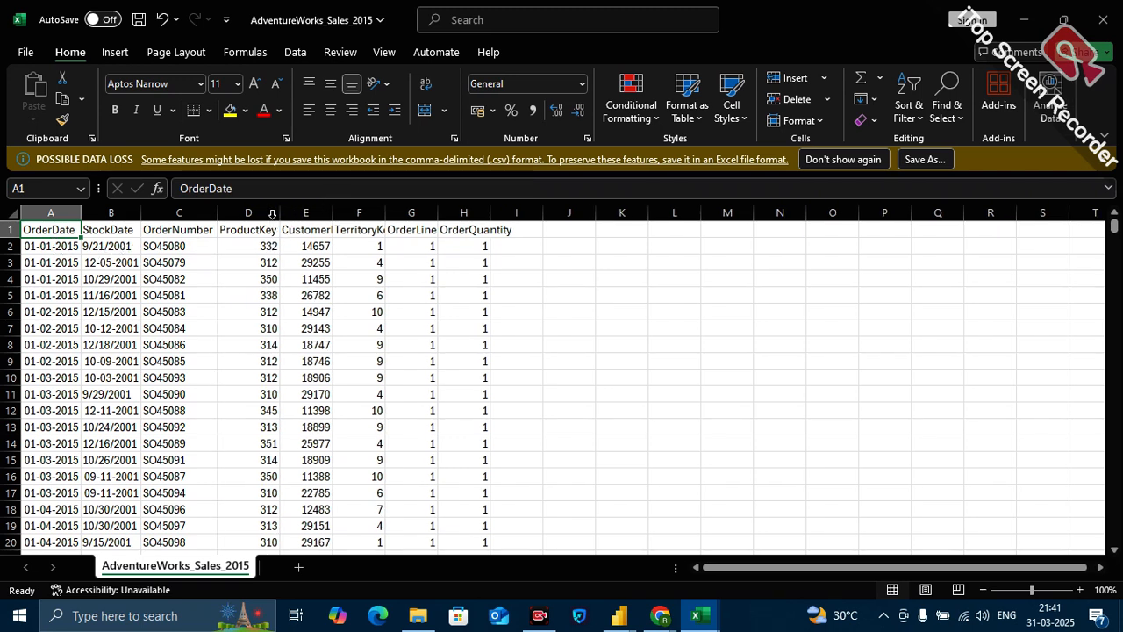
{"action": "double_click", "coordinate": [333, 212]}
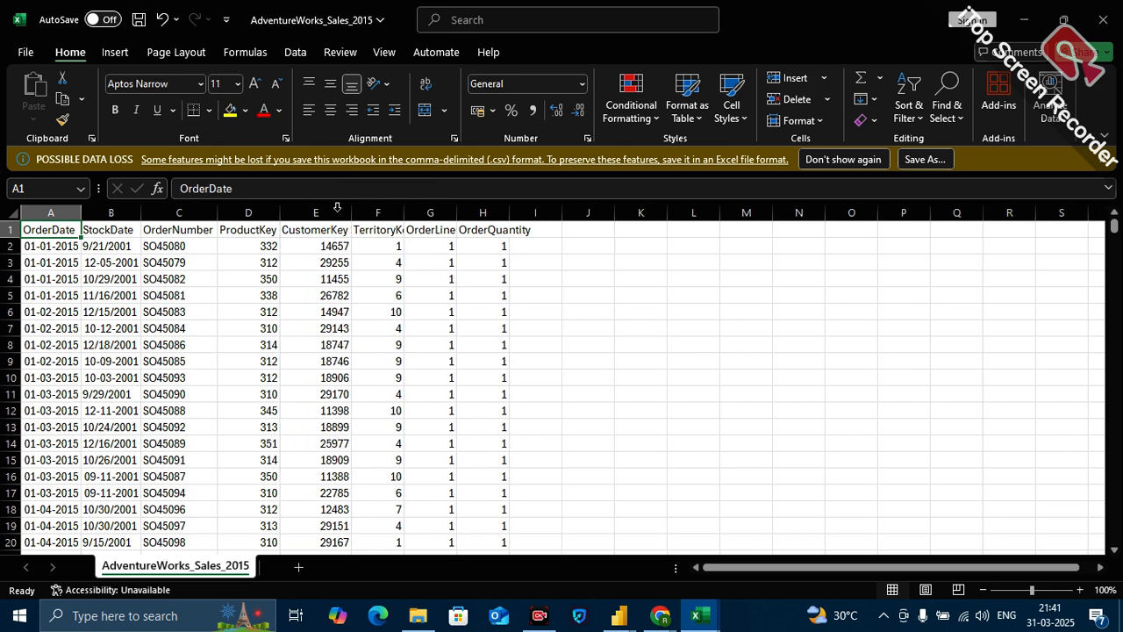
{"action": "double_click", "coordinate": [402, 213]}
{"action": "double_click", "coordinate": [469, 213]}
{"action": "left_click", "coordinate": [470, 211]}
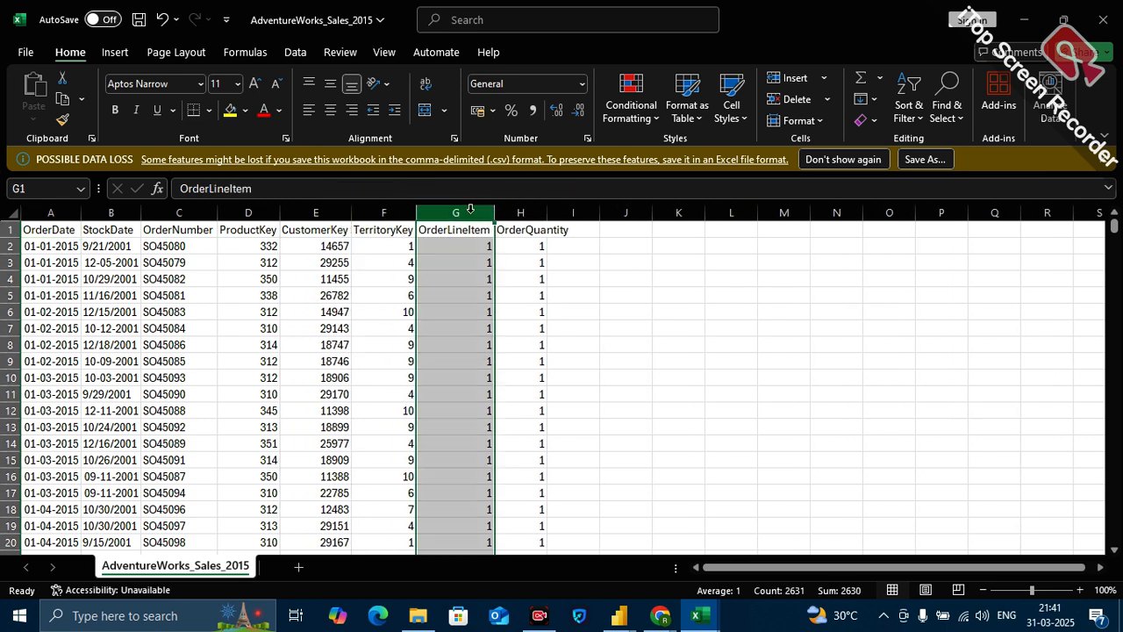
{"action": "double_click", "coordinate": [547, 213]}
{"action": "left_click", "coordinate": [681, 329]}
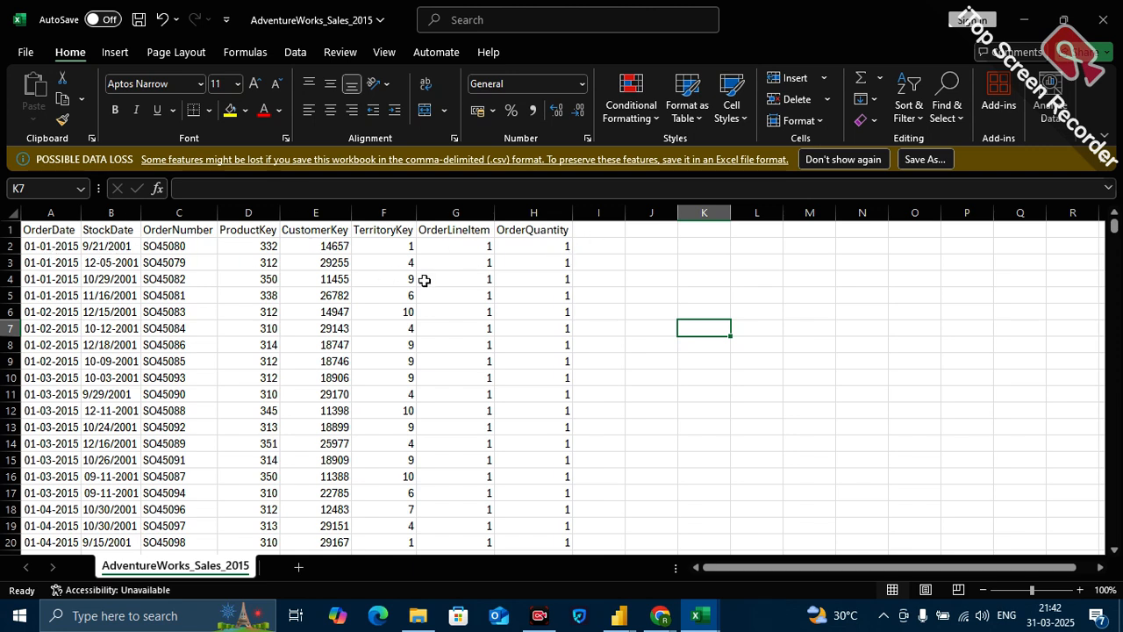
Examine the ProductKey, CustomerKey and TerritoryKey columns of the 2015 sales sheet.
{"action": "left_click", "coordinate": [248, 213]}
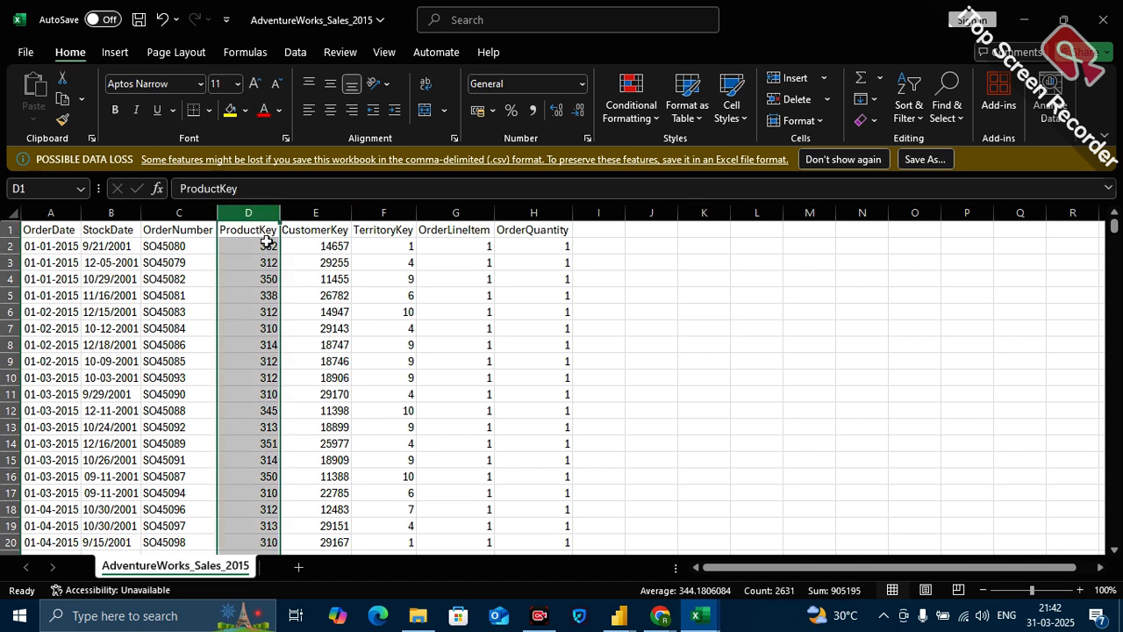
{"action": "left_click", "coordinate": [332, 215]}
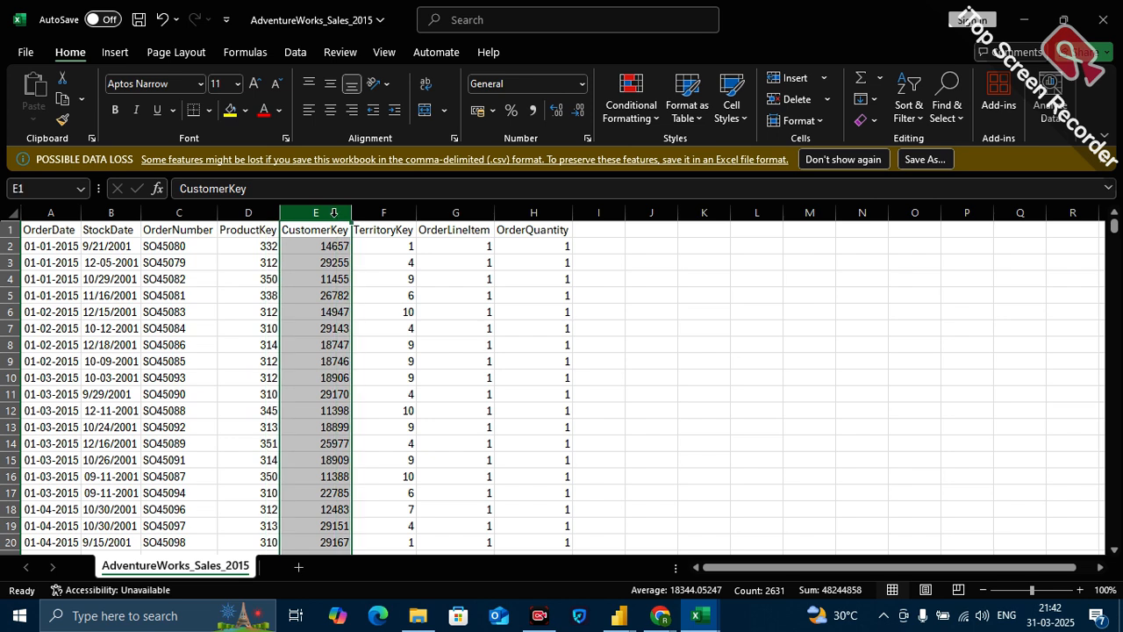
{"action": "left_click", "coordinate": [395, 213]}
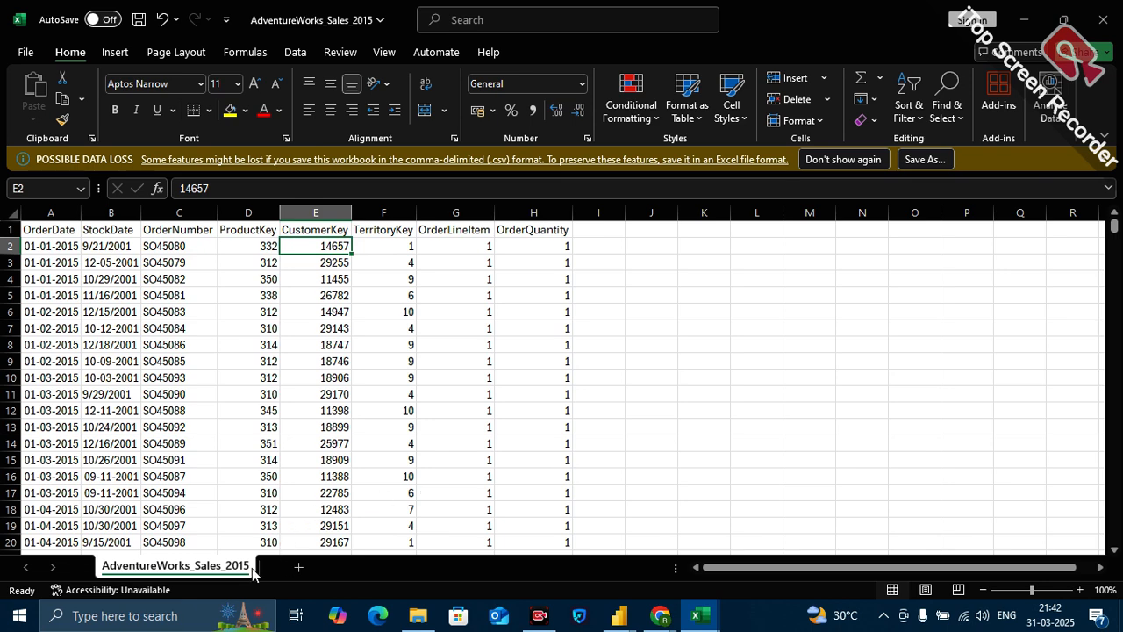
Check the AdventureWorks_Sales_2016 and AdventureWorks_Sales_2017 files in the CSV folder, and return to the 2015 sales sheet in Excel.
{"action": "mouse_move", "coordinate": [437, 617]}
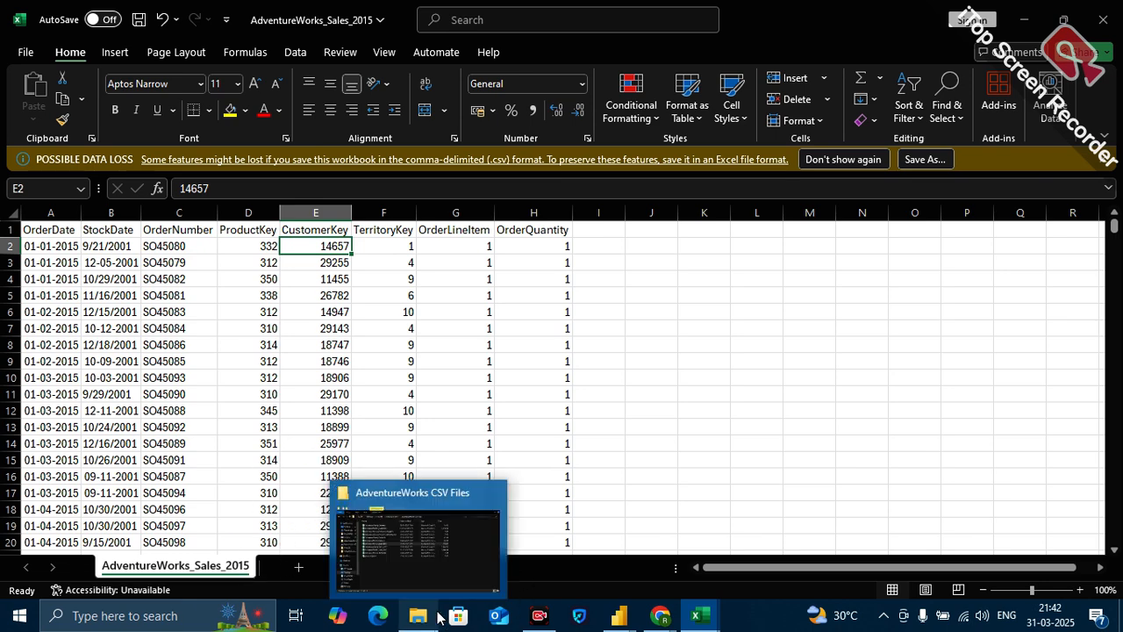
{"action": "left_click", "coordinate": [421, 544]}
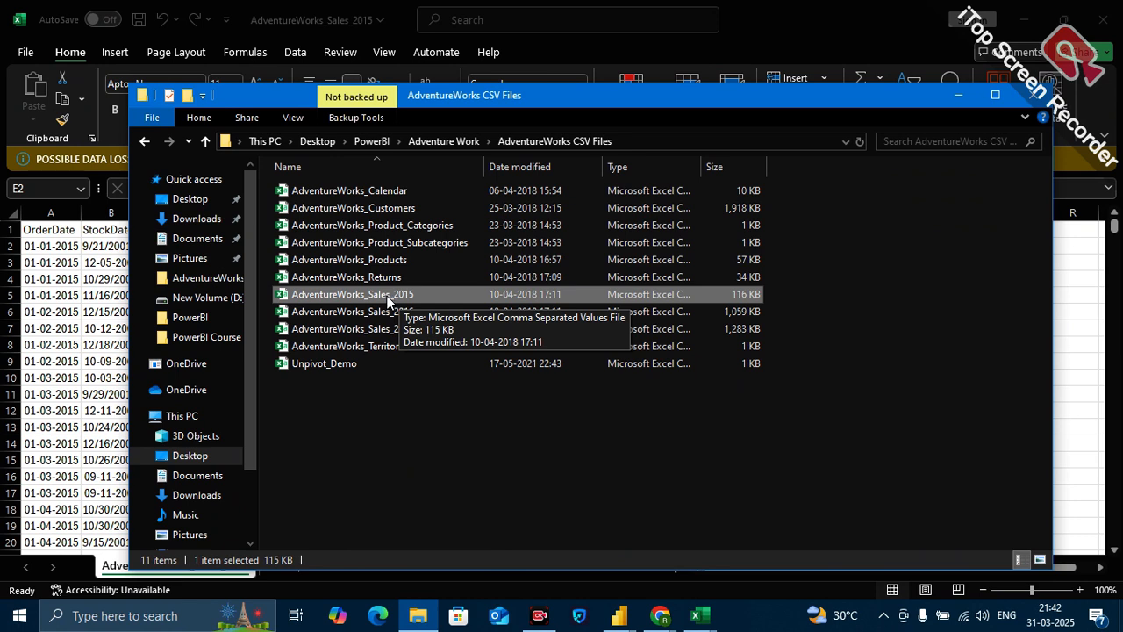
{"action": "left_click", "coordinate": [397, 316]}
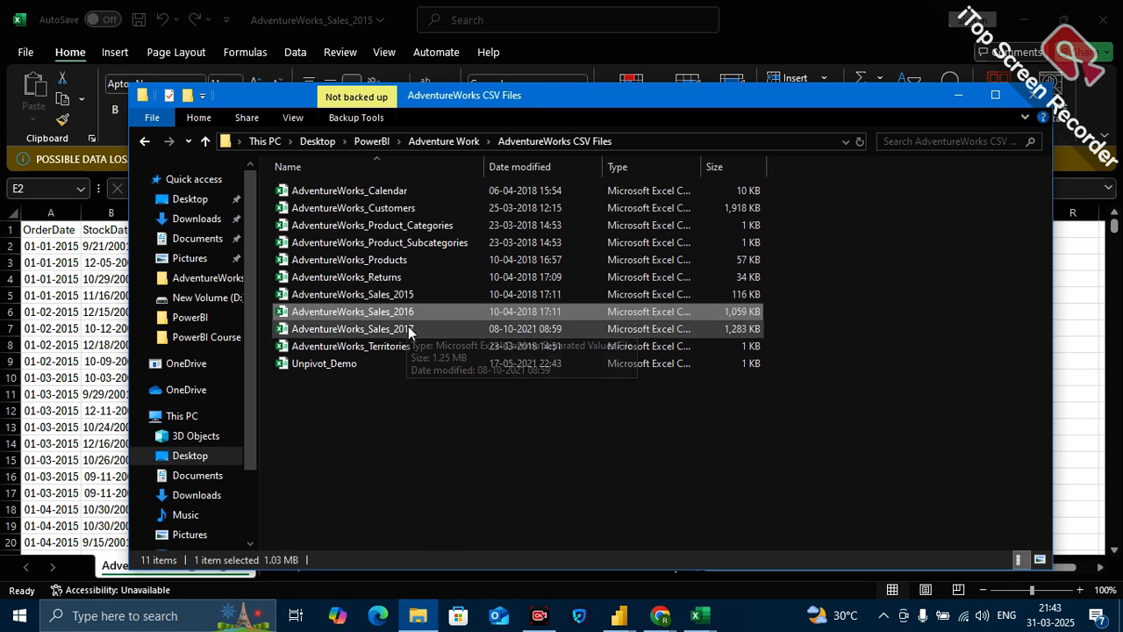
{"action": "left_click", "coordinate": [409, 328]}
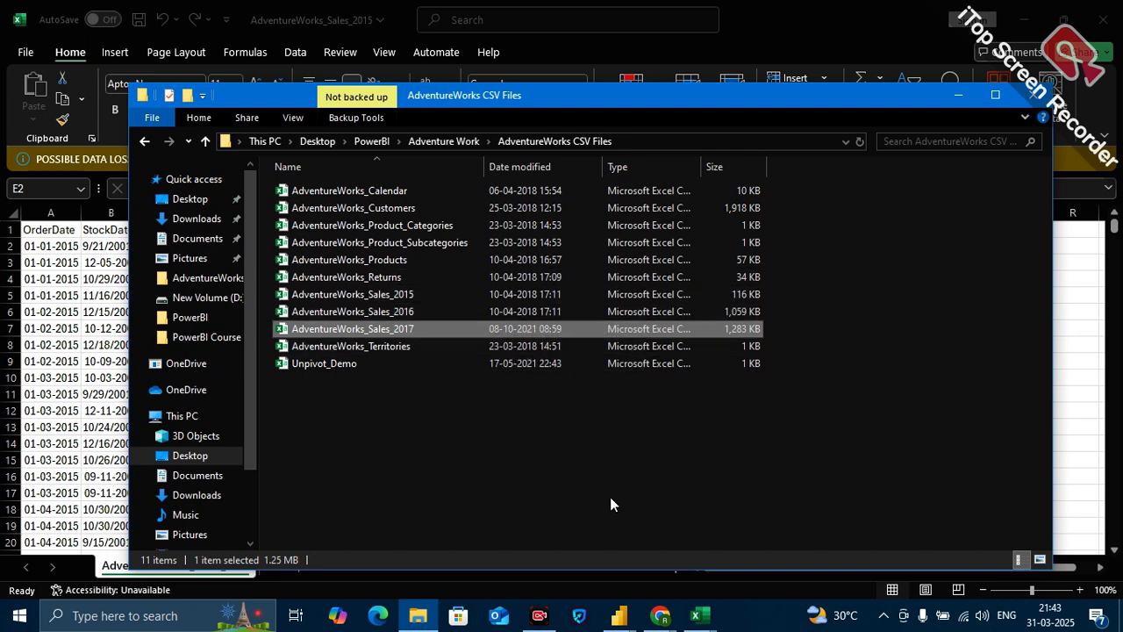
{"action": "mouse_move", "coordinate": [699, 614]}
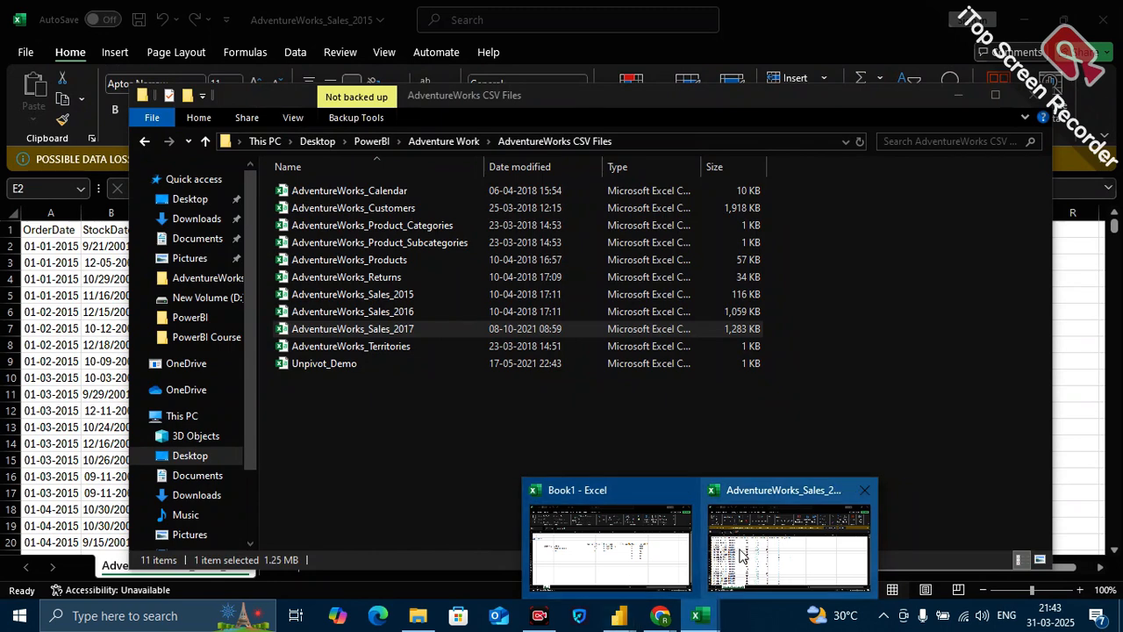
{"action": "left_click", "coordinate": [742, 545]}
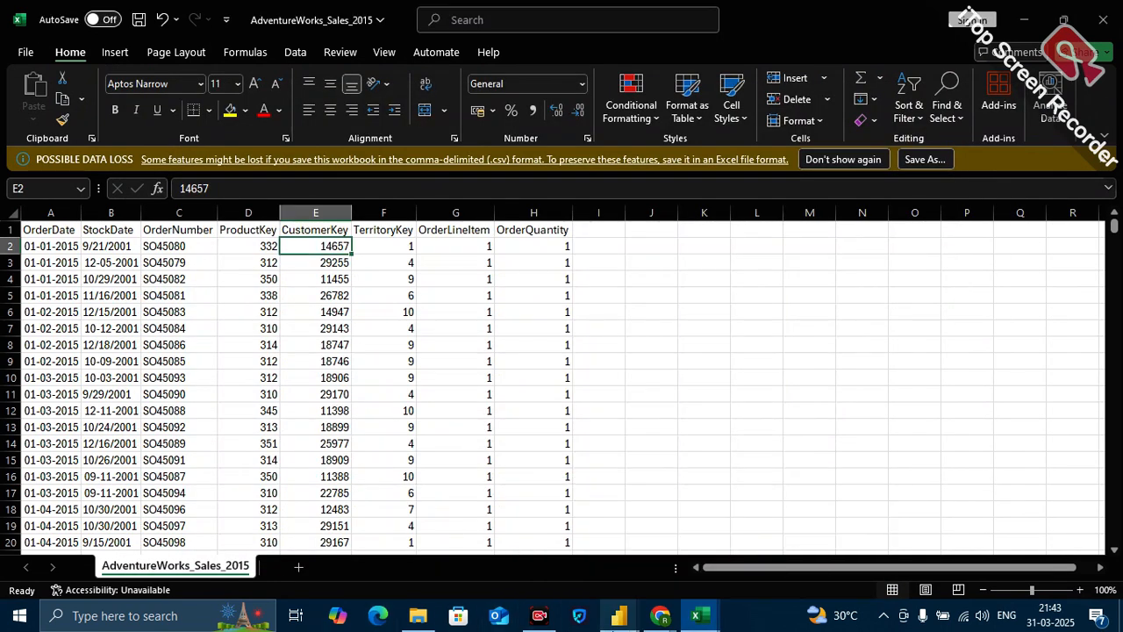
Switch to Power Query Editor and import the AdventureWorks_Sales_2015 CSV file as a new query with the default import settings.
{"action": "mouse_move", "coordinate": [618, 615]}
{"action": "left_click", "coordinate": [662, 550]}
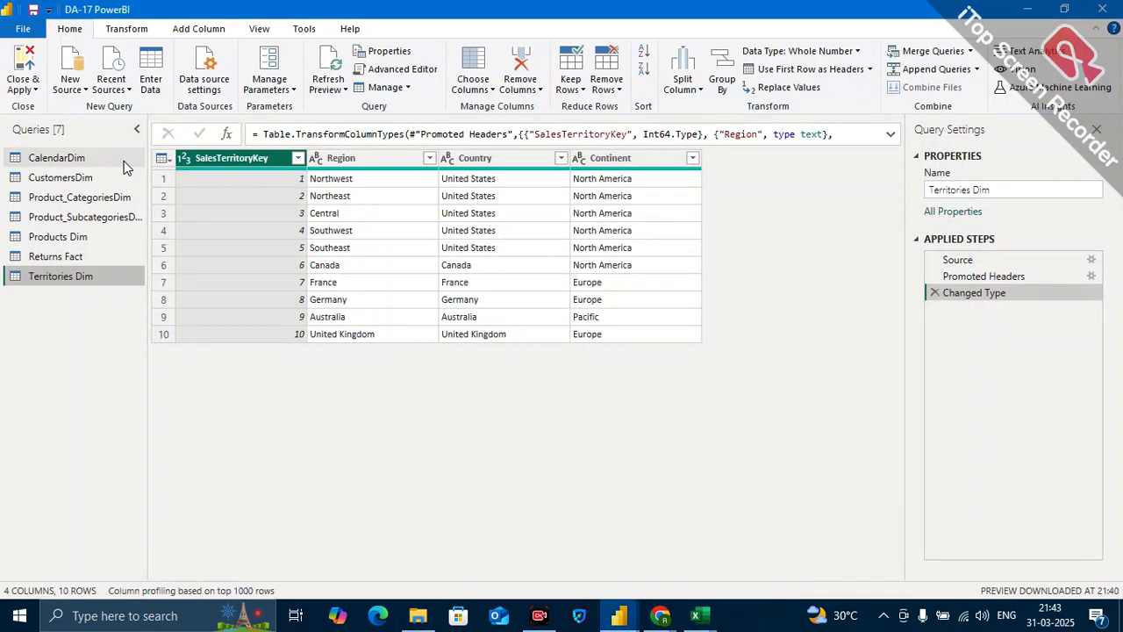
{"action": "left_click", "coordinate": [84, 93]}
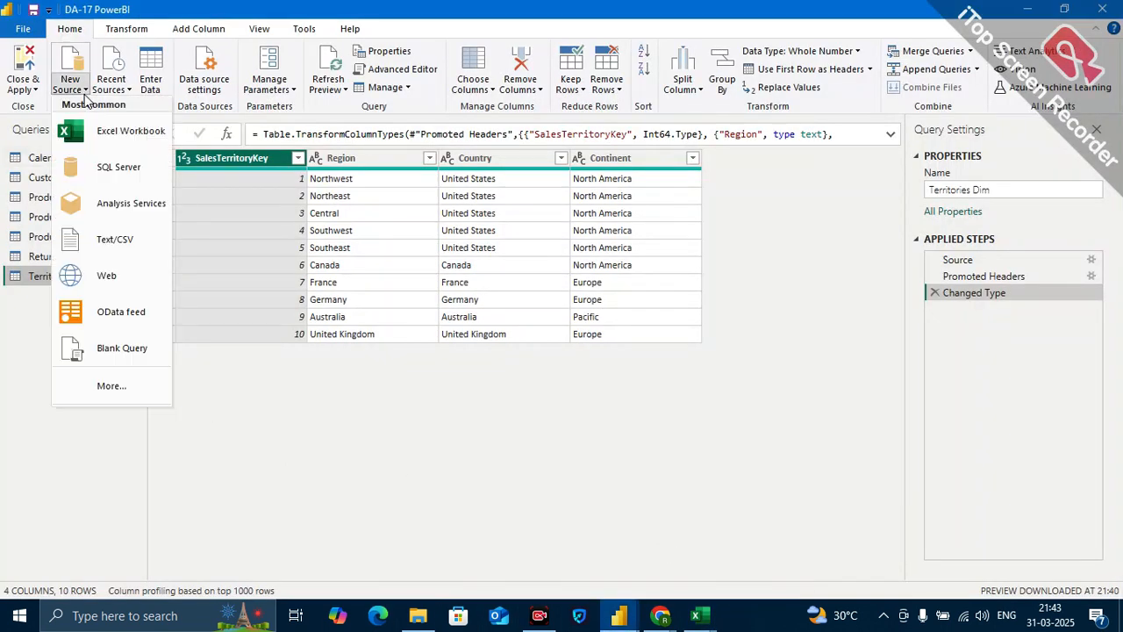
{"action": "left_click", "coordinate": [116, 238]}
{"action": "left_click", "coordinate": [286, 217]}
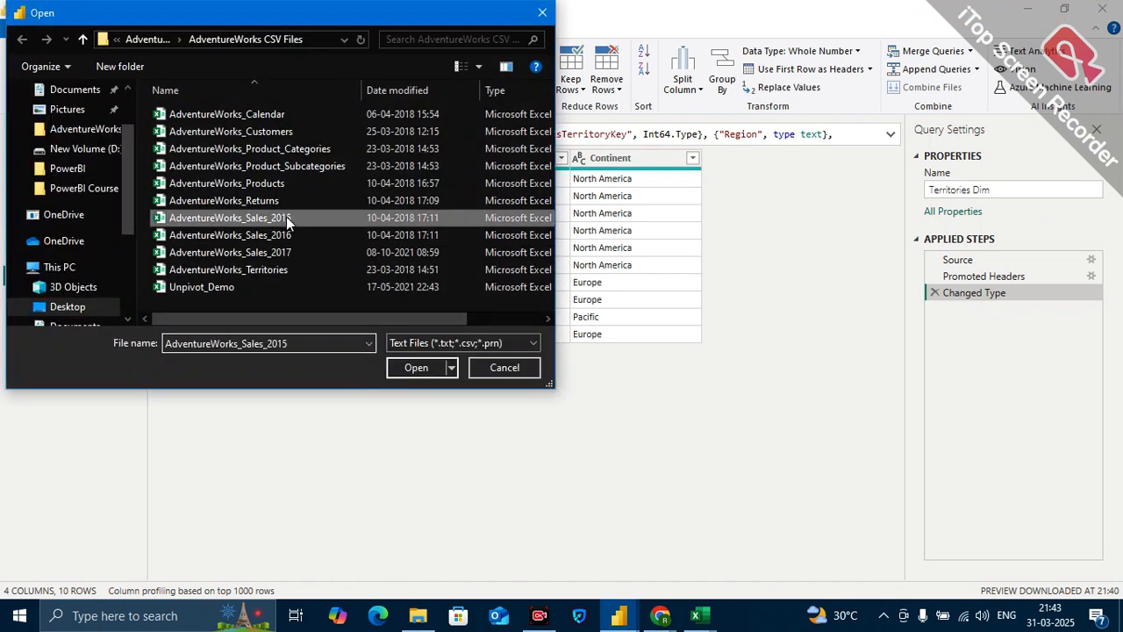
{"action": "left_click", "coordinate": [425, 369]}
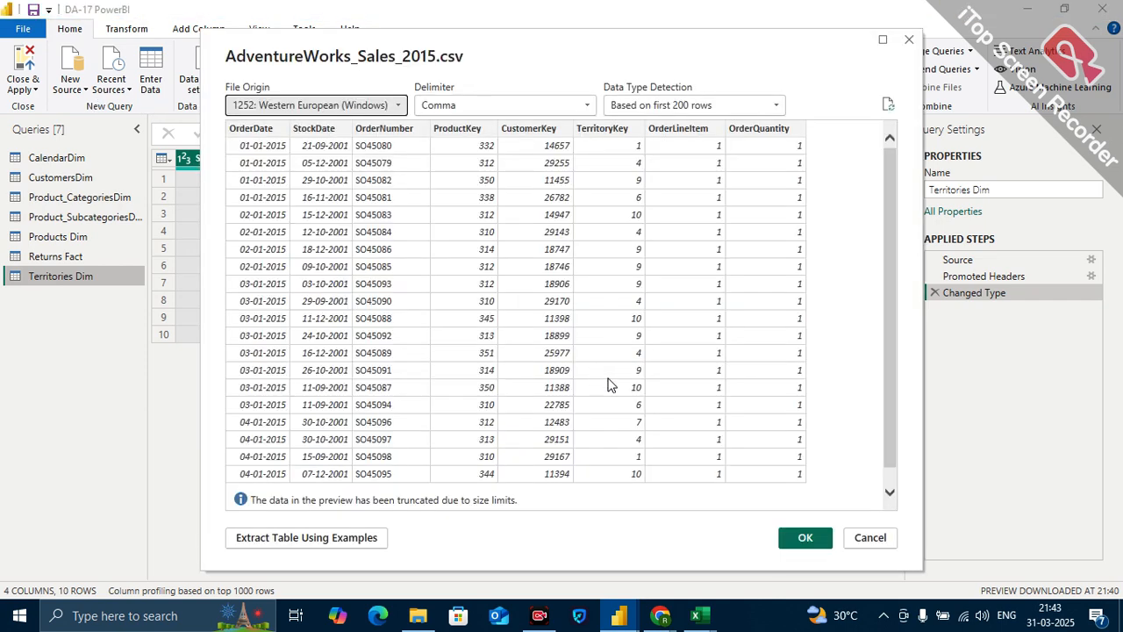
{"action": "left_click", "coordinate": [809, 539]}
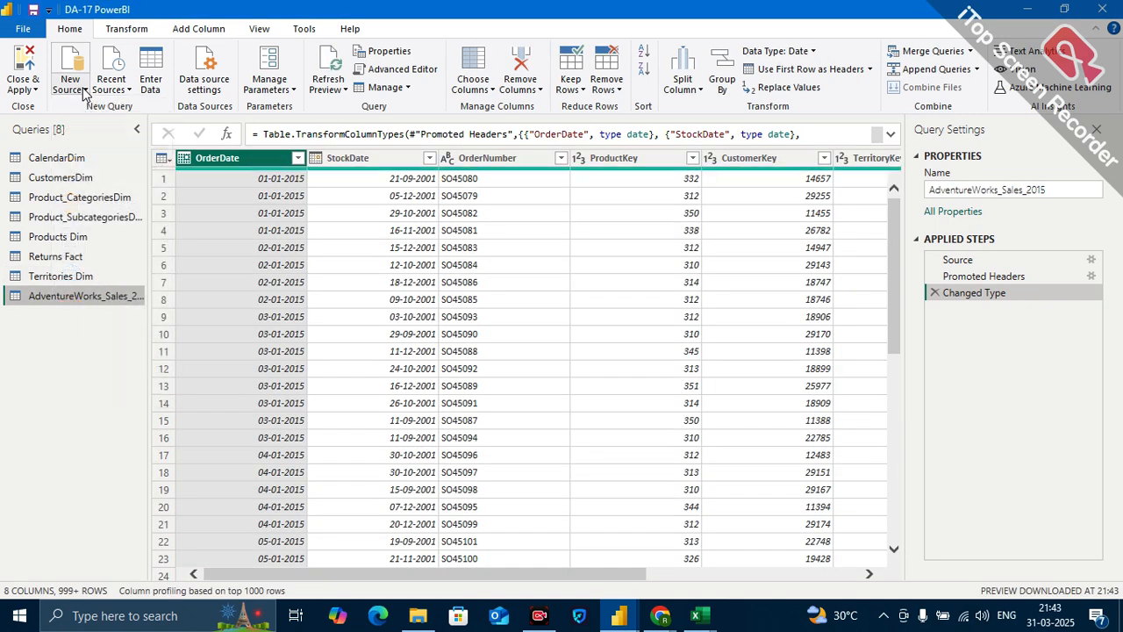
Import the AdventureWorks_Sales_2016 CSV file as a new query with the default import settings.
{"action": "left_click", "coordinate": [85, 94]}
{"action": "left_click", "coordinate": [120, 237]}
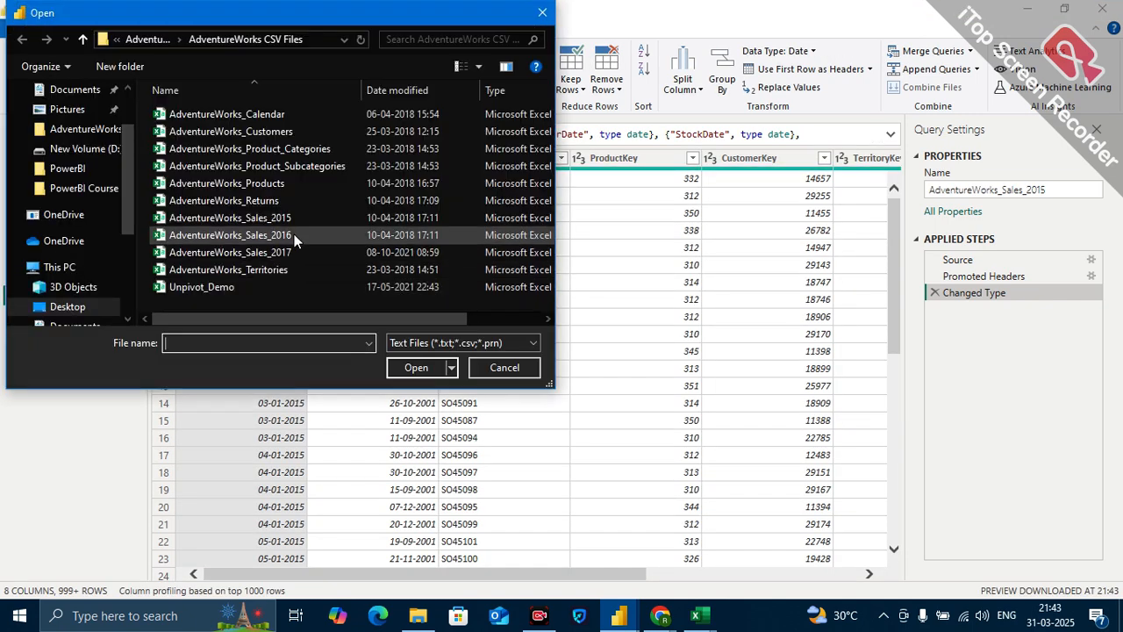
{"action": "left_click", "coordinate": [285, 236]}
{"action": "left_click", "coordinate": [416, 368]}
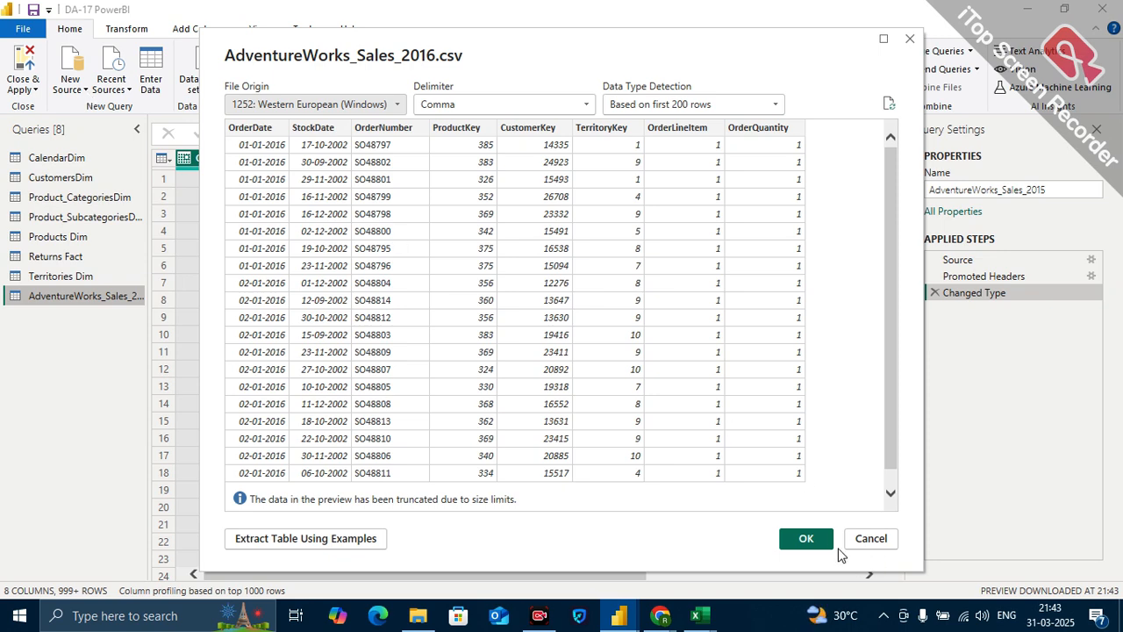
{"action": "left_click", "coordinate": [827, 539]}
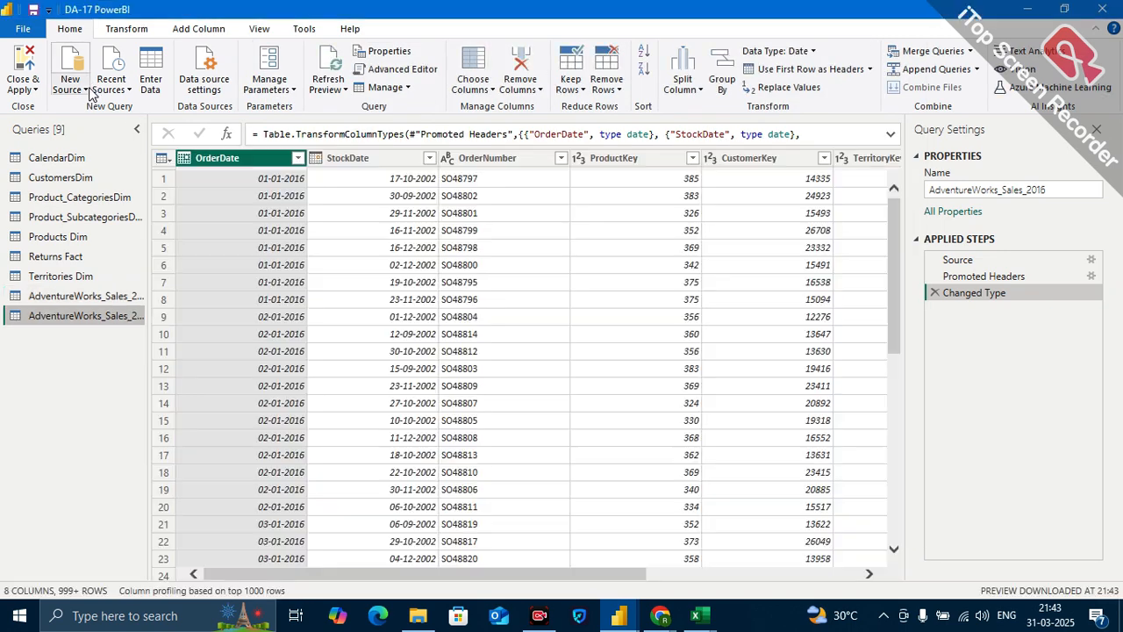
Import the AdventureWorks_Sales_2017 CSV file as a new query with the default import settings.
{"action": "left_click", "coordinate": [84, 90]}
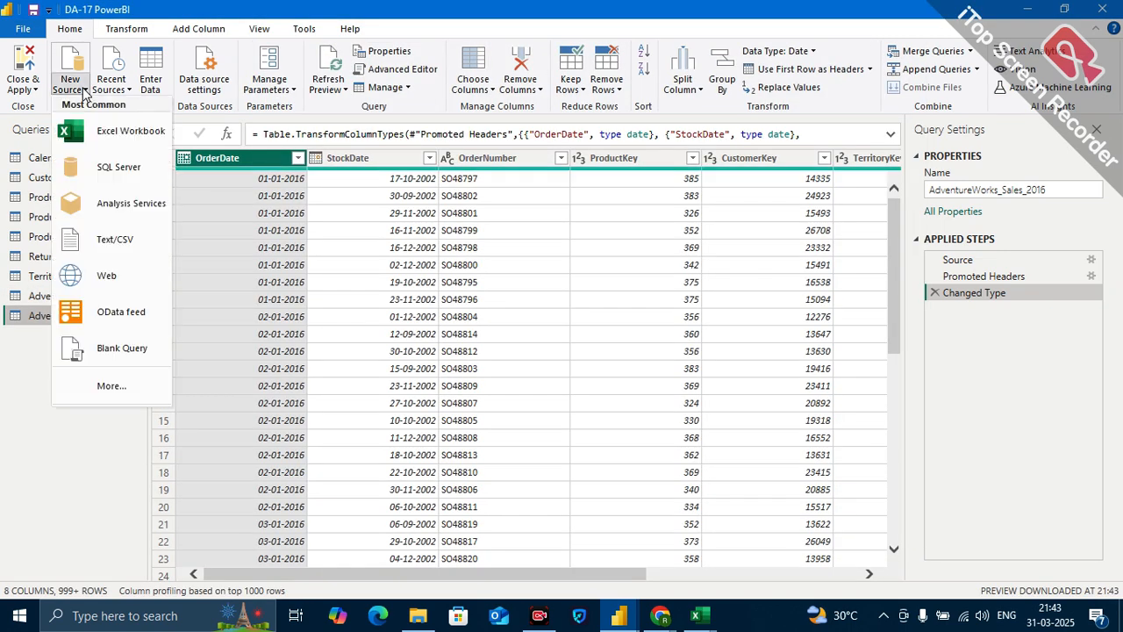
{"action": "left_click", "coordinate": [122, 250]}
{"action": "left_click", "coordinate": [293, 251]}
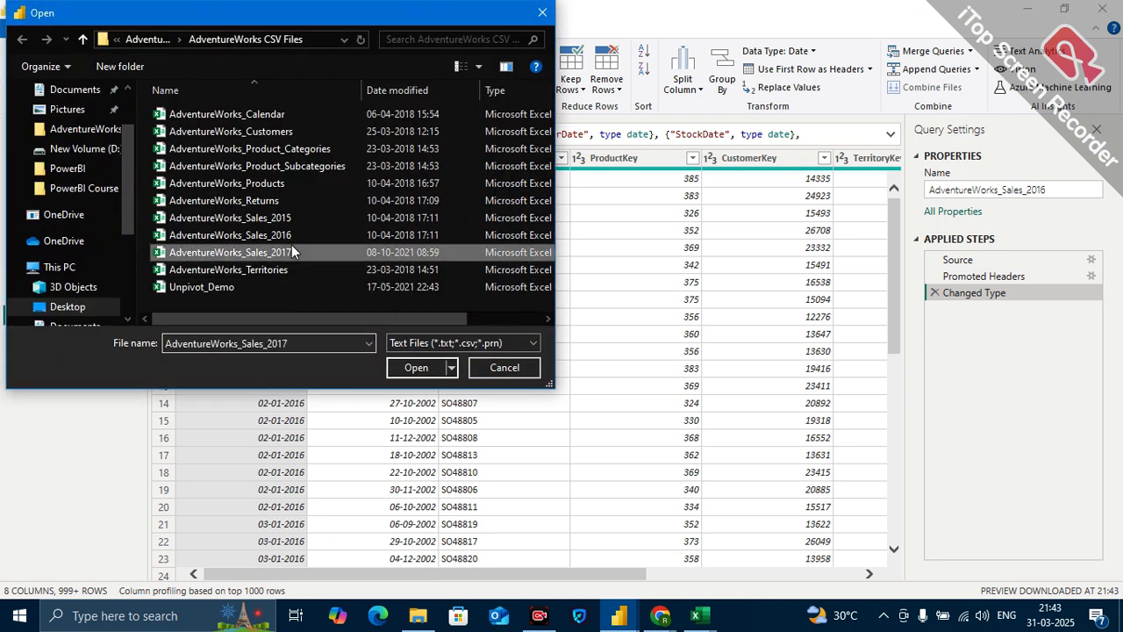
{"action": "left_click", "coordinate": [414, 368]}
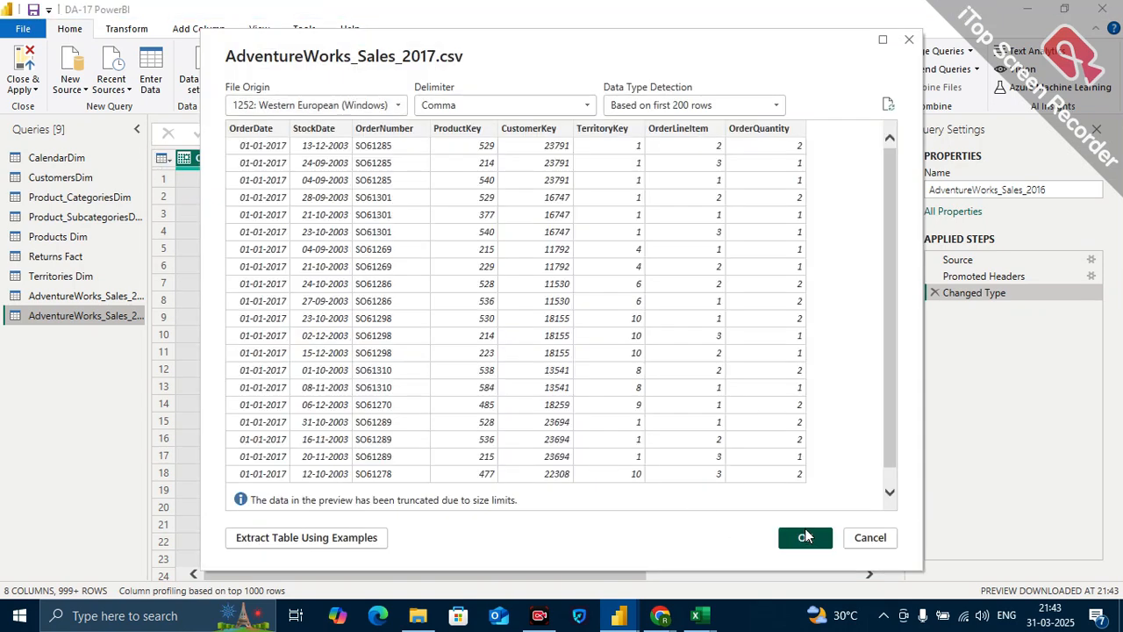
{"action": "left_click", "coordinate": [805, 536]}
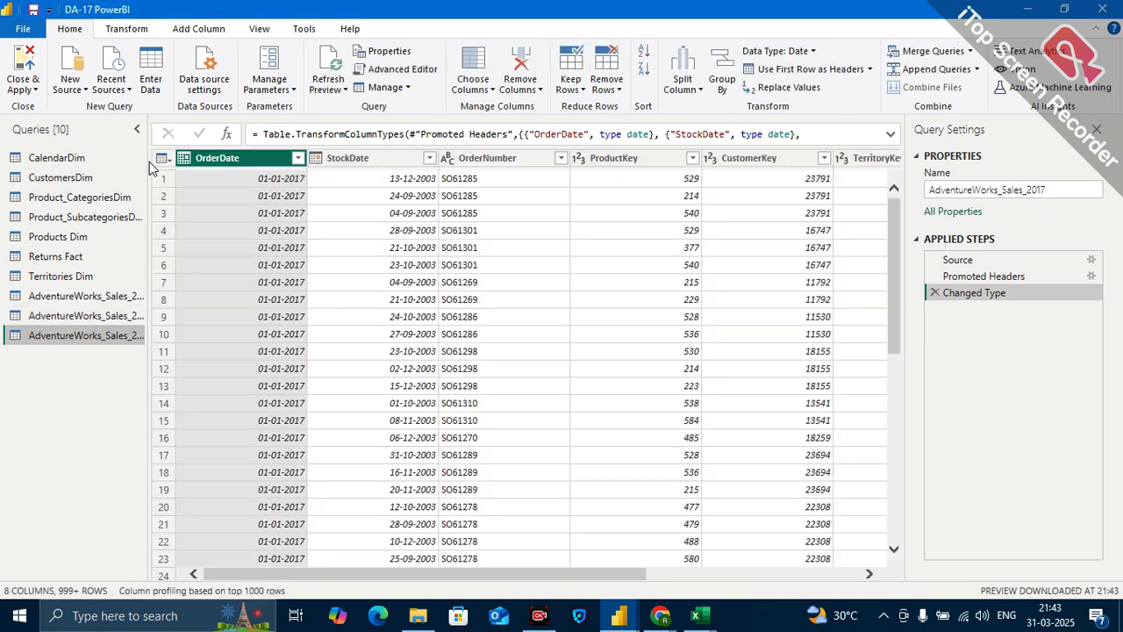
Widen the list of queries to show full names and compare the data of AdventureWorks_Sales_2015 and AdventureWorks_Sales_2016.
{"action": "left_click_drag", "start_coordinate": [148, 163], "coordinate": [203, 158]}
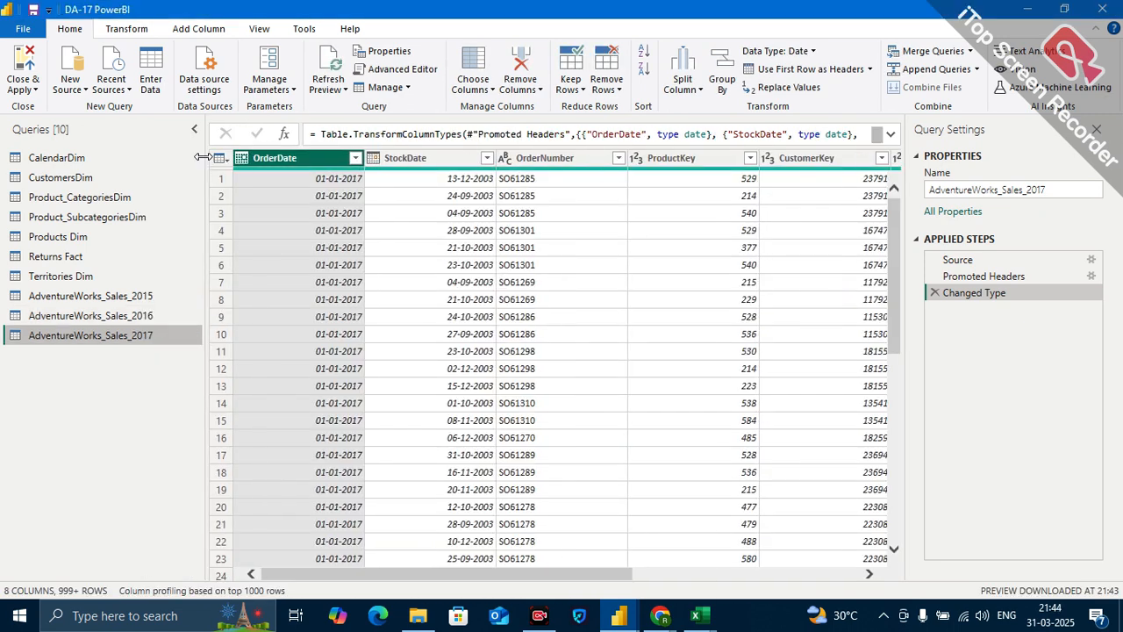
{"action": "left_click", "coordinate": [160, 301]}
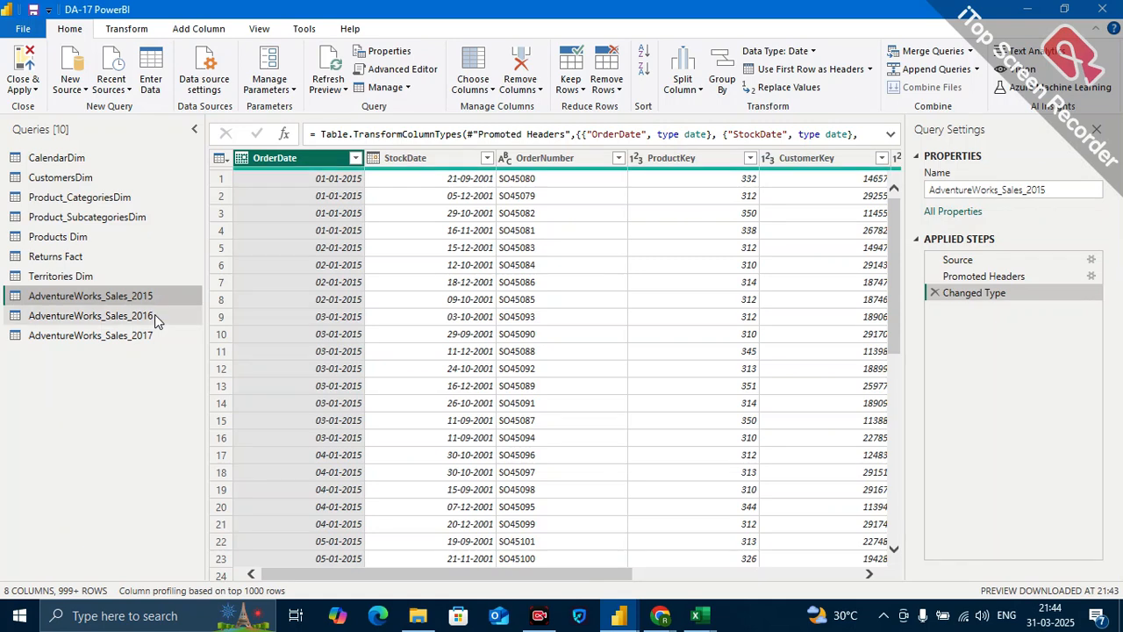
{"action": "left_click", "coordinate": [155, 319]}
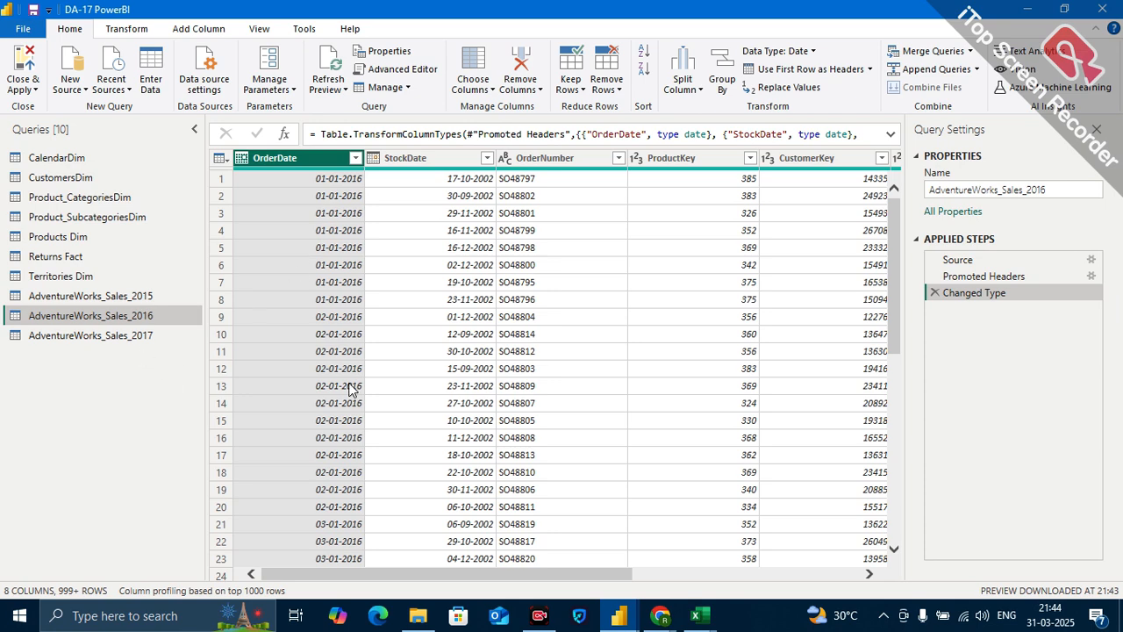
{"action": "left_click", "coordinate": [168, 295]}
{"action": "left_click", "coordinate": [157, 315]}
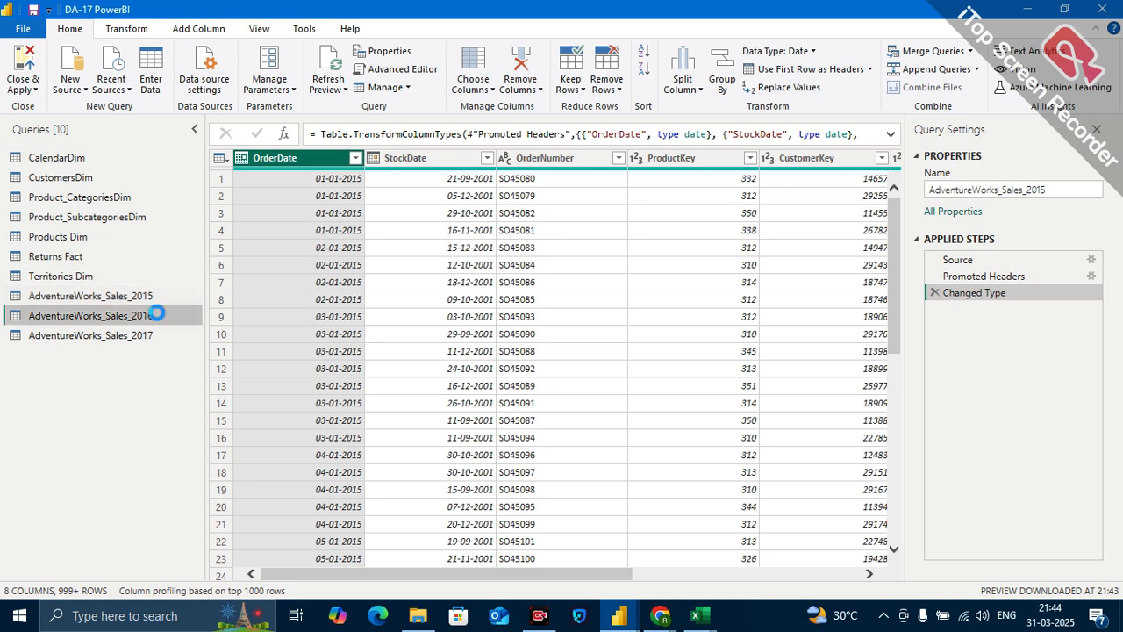
Append AdventureWorks_Sales_2015, AdventureWorks_Sales_2016 and AdventureWorks_Sales_2017 into a new query using the three or more tables option.
{"action": "left_click", "coordinate": [151, 298]}
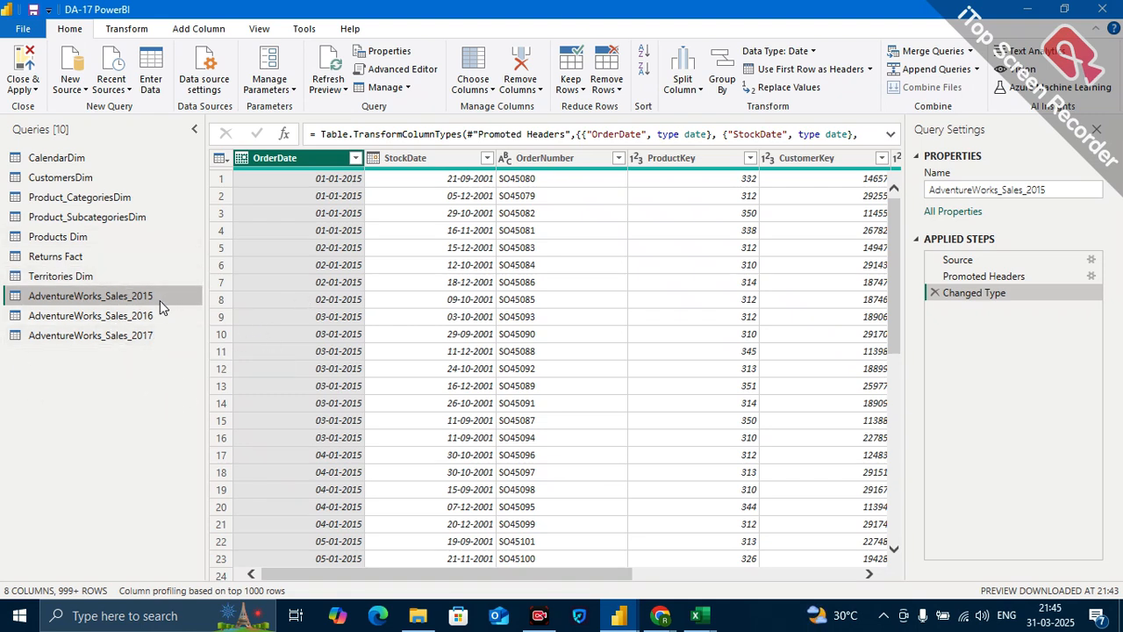
{"action": "left_click", "coordinate": [976, 69]}
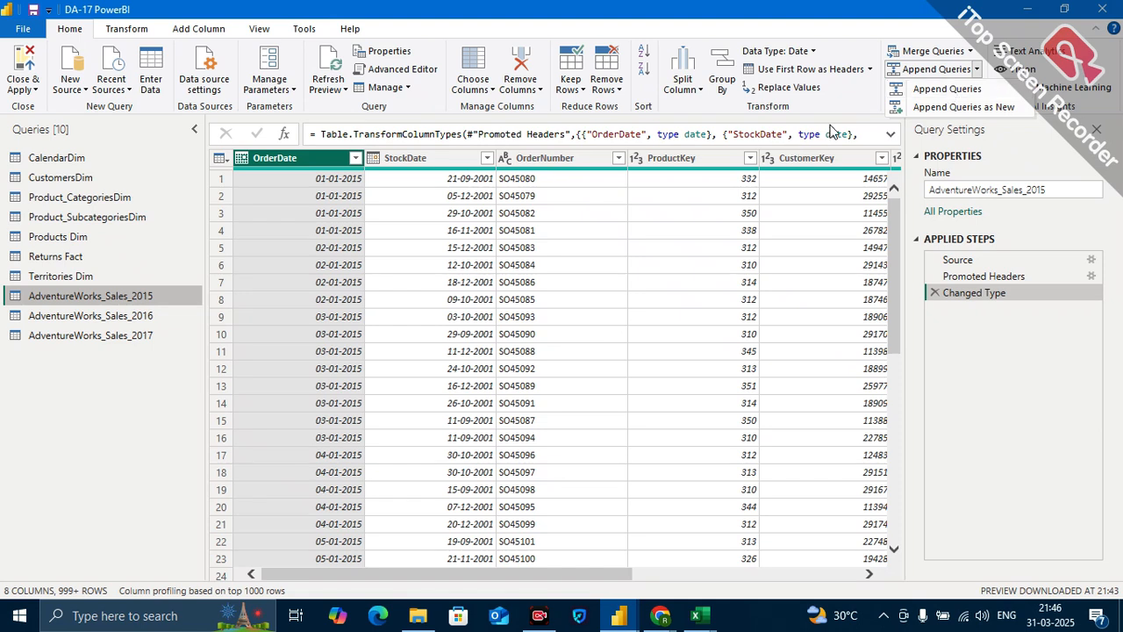
{"action": "left_click", "coordinate": [966, 107]}
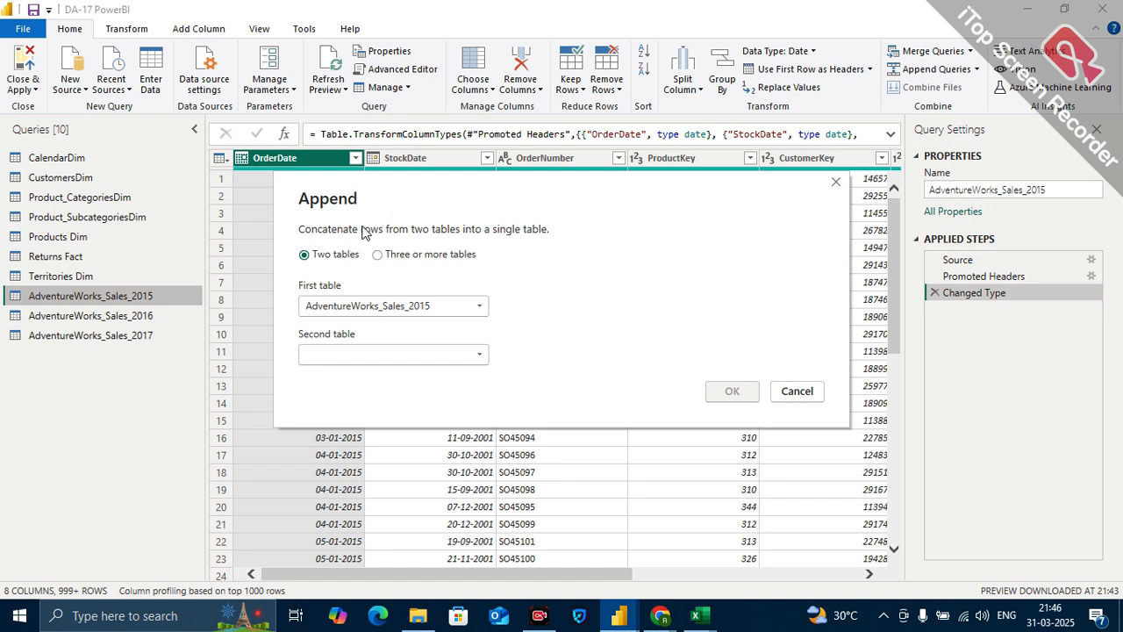
{"action": "left_click", "coordinate": [426, 256]}
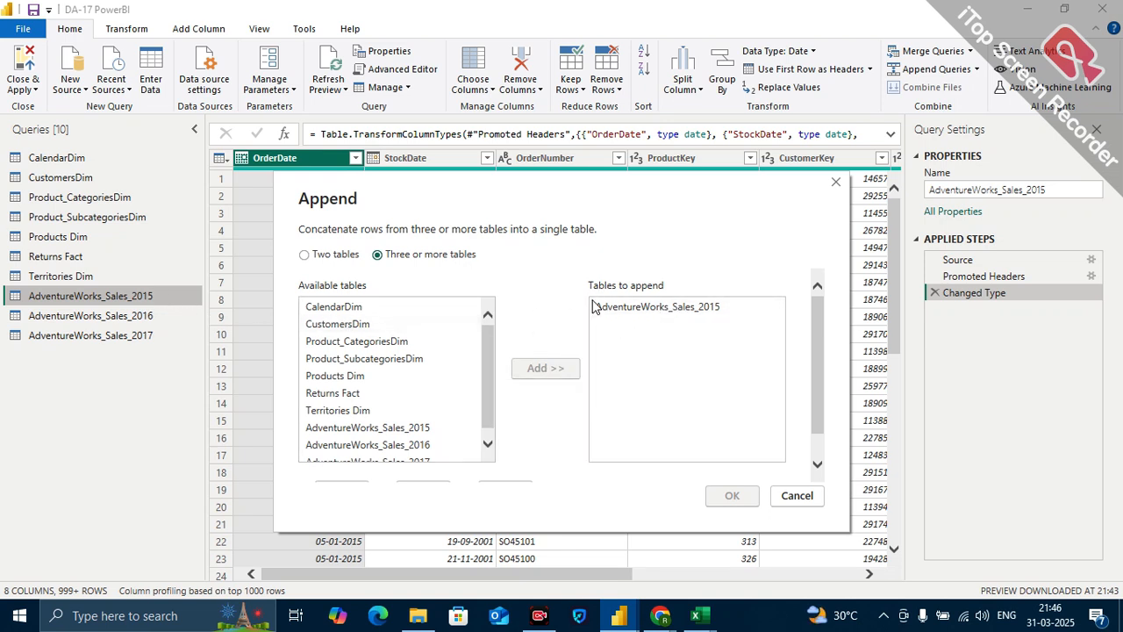
{"action": "scroll", "coordinate": [372, 452], "scroll_direction": "down", "scroll_amount": 1}
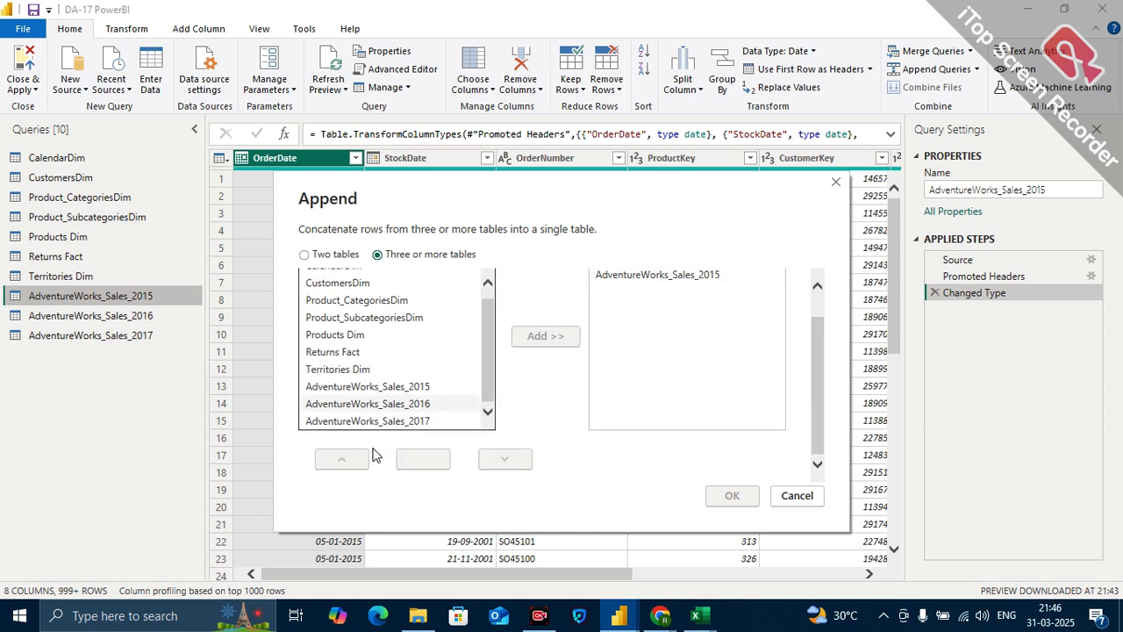
{"action": "left_click", "coordinate": [376, 404]}
{"action": "left_click", "coordinate": [534, 339]}
{"action": "left_click", "coordinate": [425, 422]}
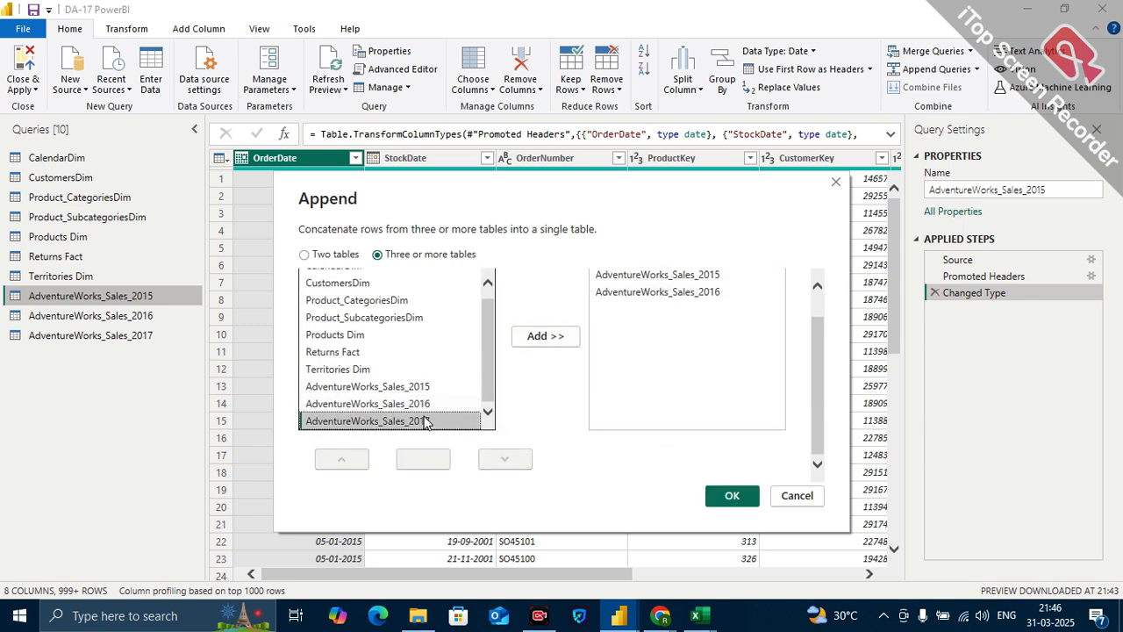
{"action": "left_click", "coordinate": [537, 337]}
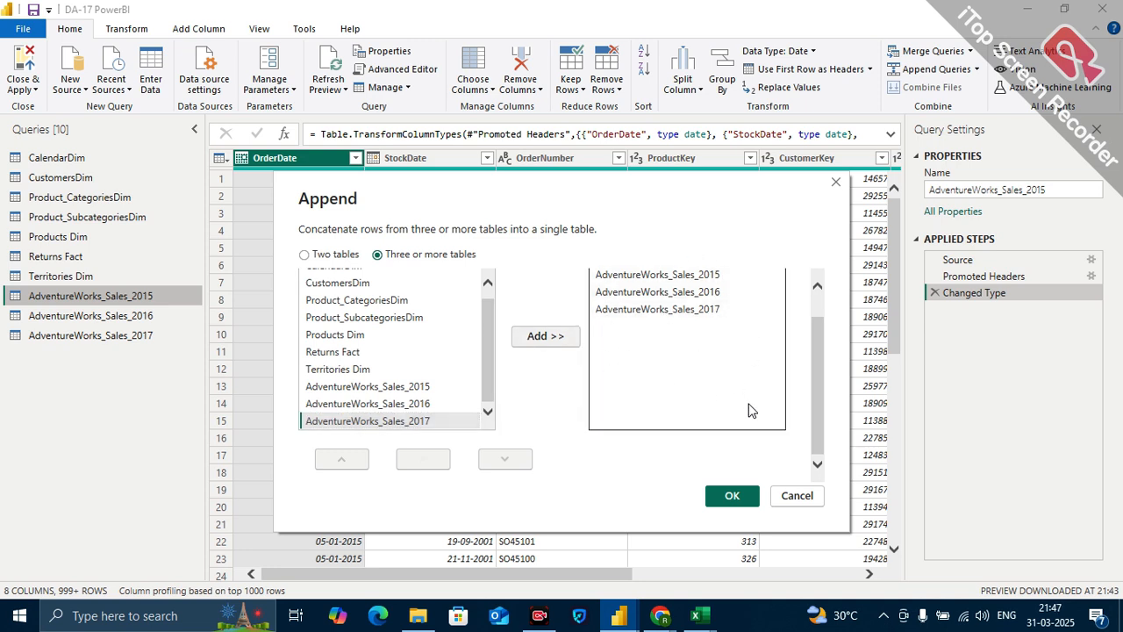
{"action": "left_click", "coordinate": [733, 496]}
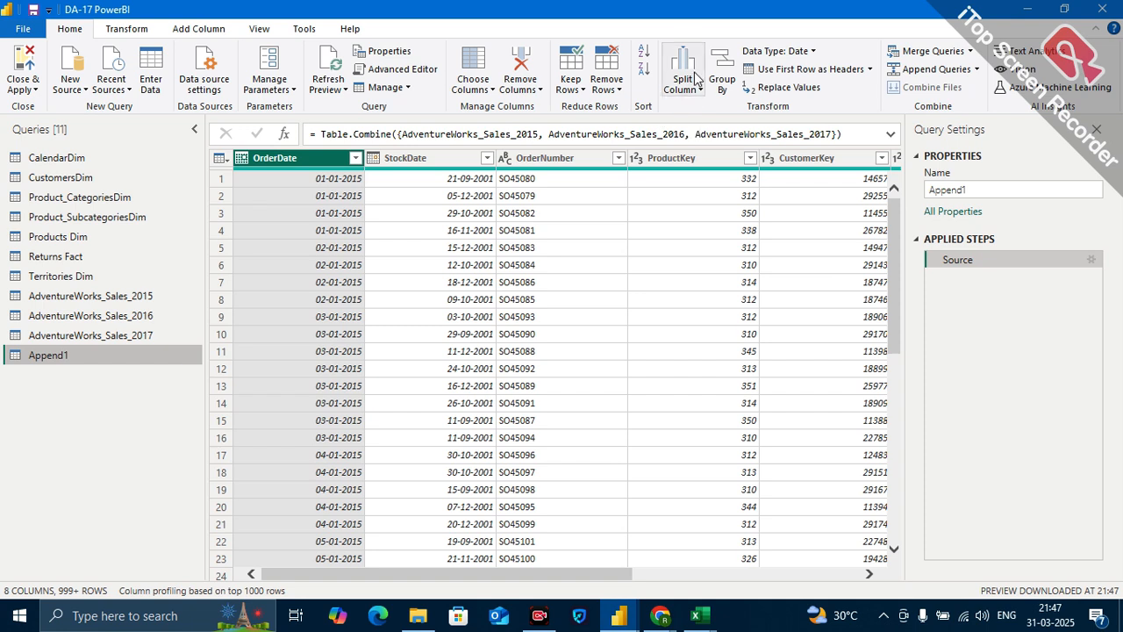
Add a Year column extracted from OrderDate to the appended query and check its distinct values without filtering.
{"action": "left_click", "coordinate": [208, 29]}
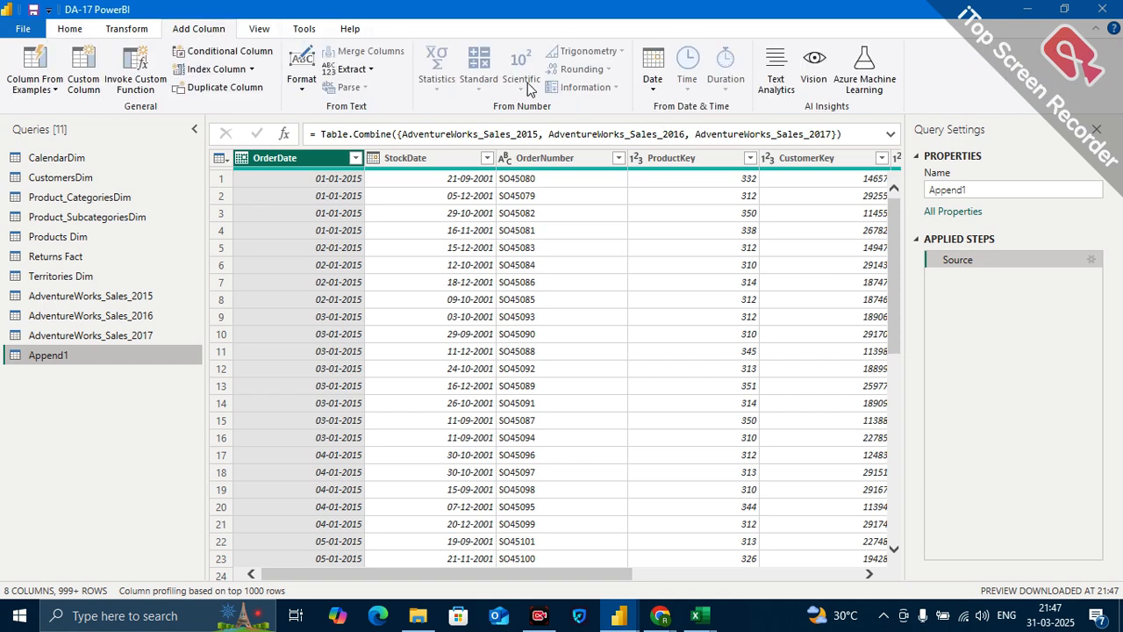
{"action": "left_click", "coordinate": [653, 92]}
{"action": "mouse_move", "coordinate": [694, 164]}
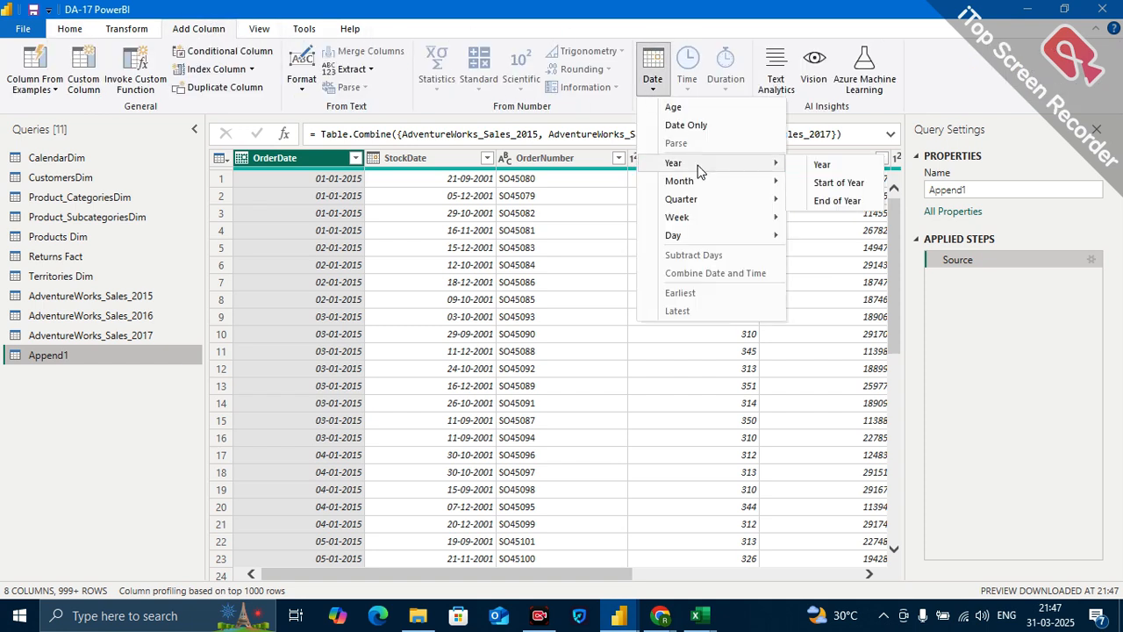
{"action": "left_click", "coordinate": [812, 165]}
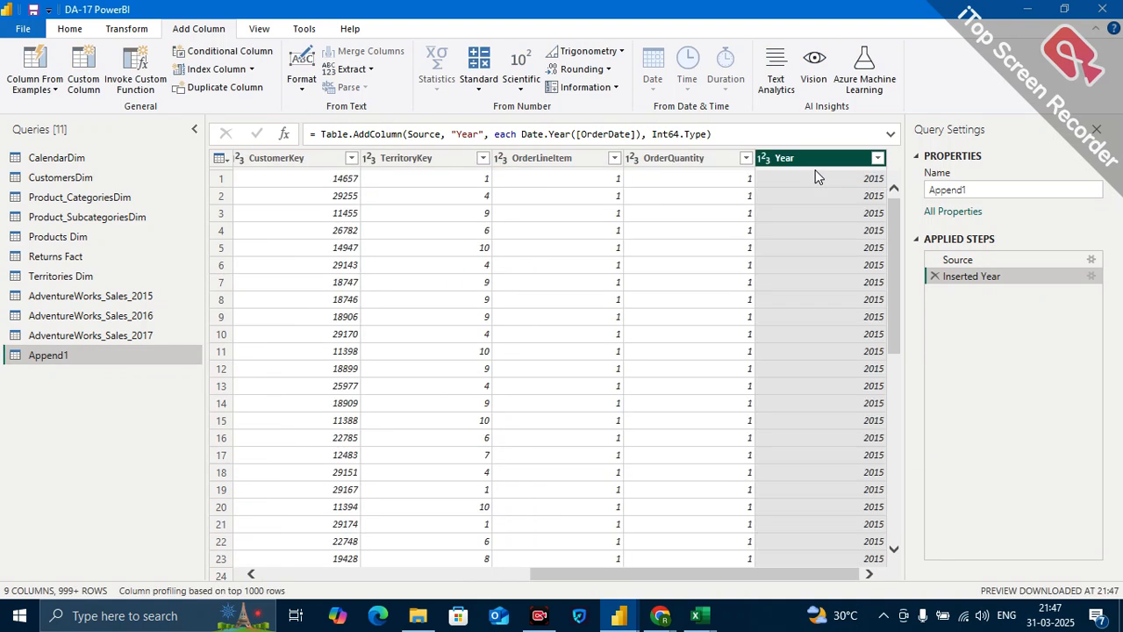
{"action": "left_click", "coordinate": [878, 160]}
{"action": "left_click", "coordinate": [851, 420]}
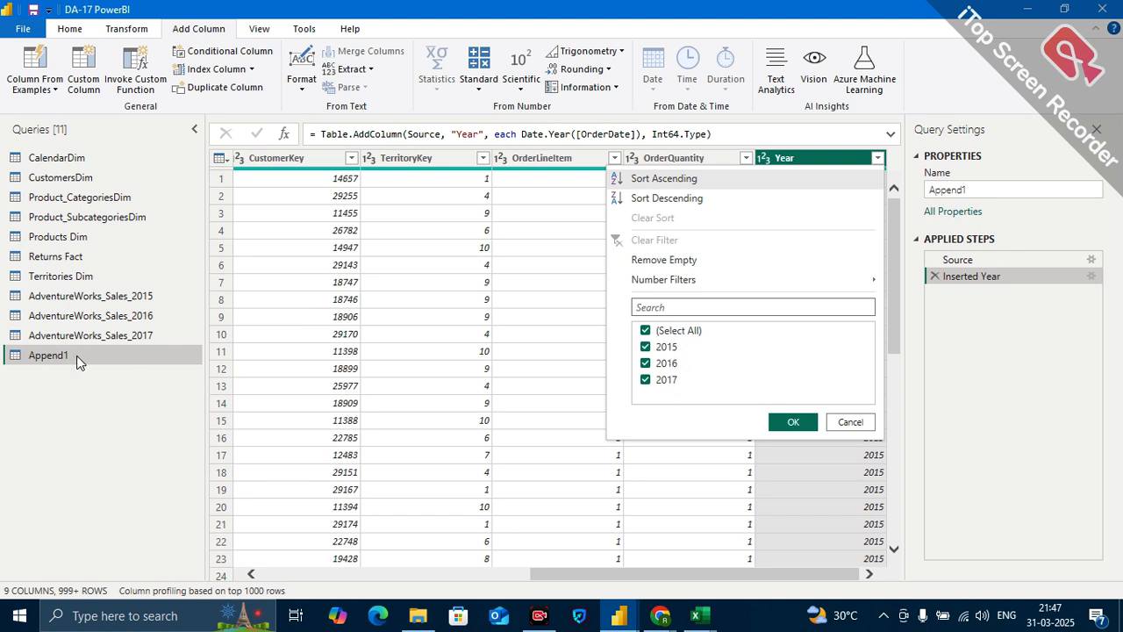
{"action": "left_click", "coordinate": [850, 422]}
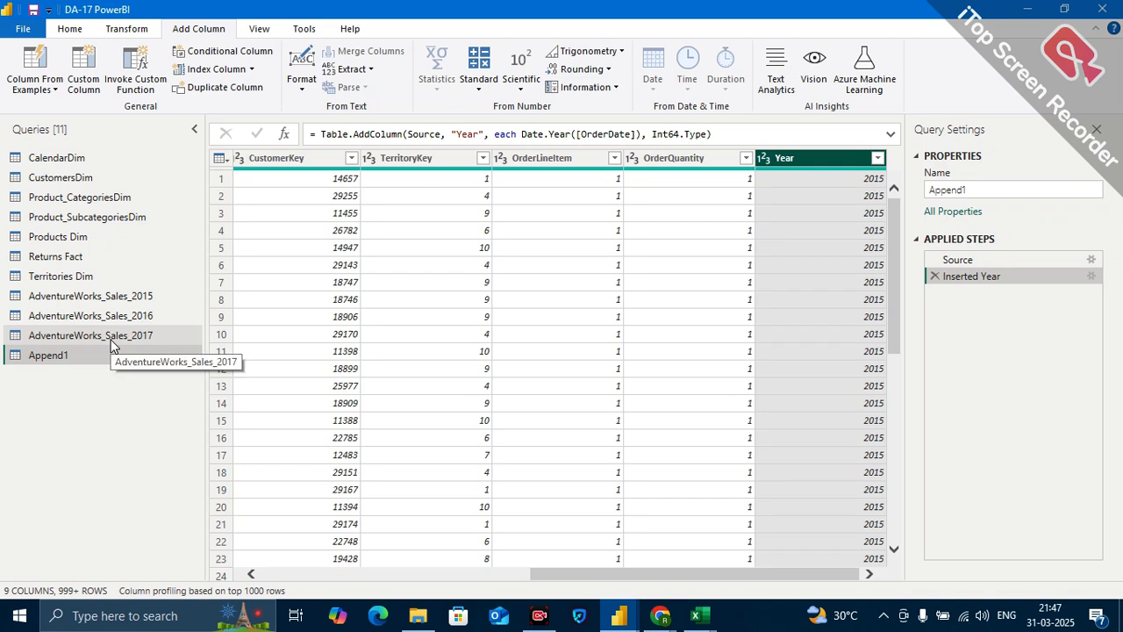
Try to delete the AdventureWorks_Sales_2015 query.
{"action": "left_click", "coordinate": [132, 298]}
{"action": "right_click", "coordinate": [133, 301]}
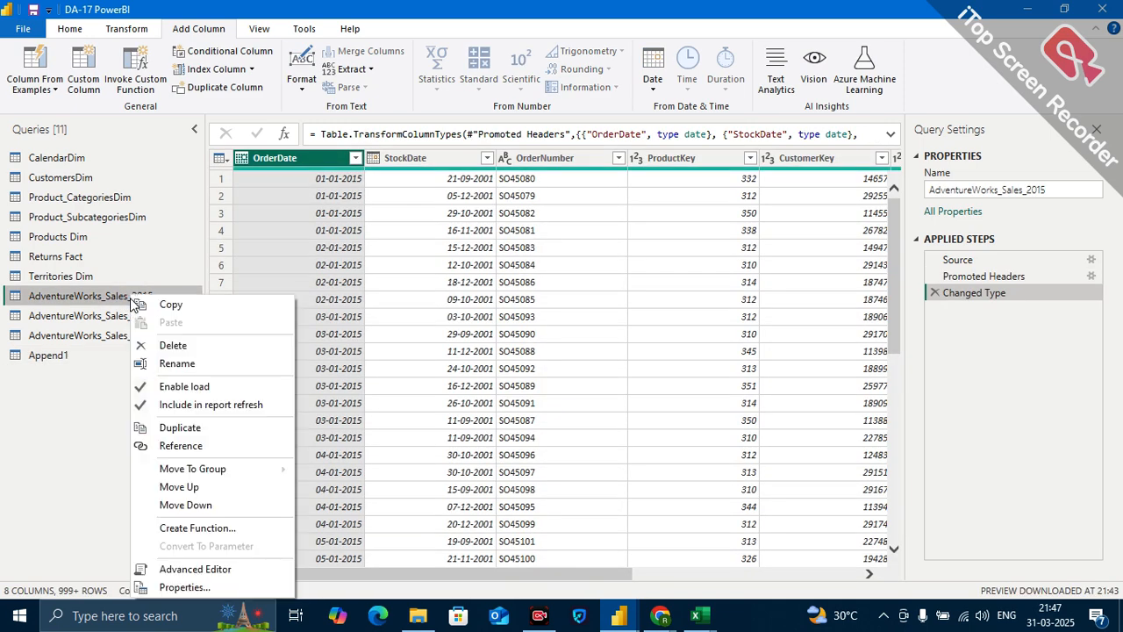
{"action": "left_click", "coordinate": [174, 348]}
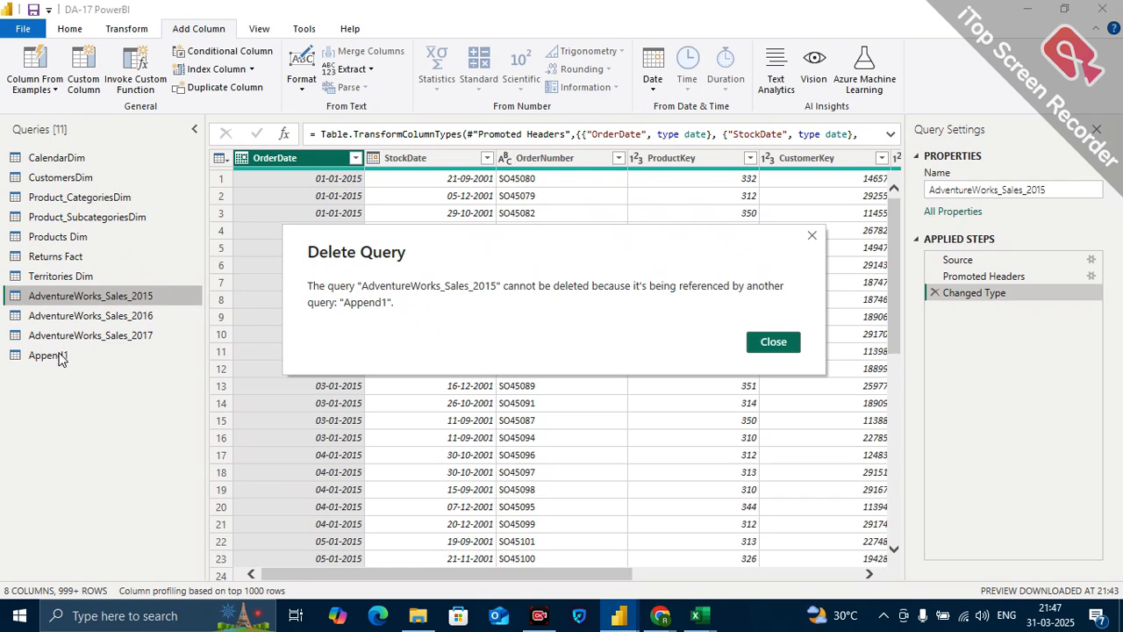
{"action": "left_click", "coordinate": [755, 344]}
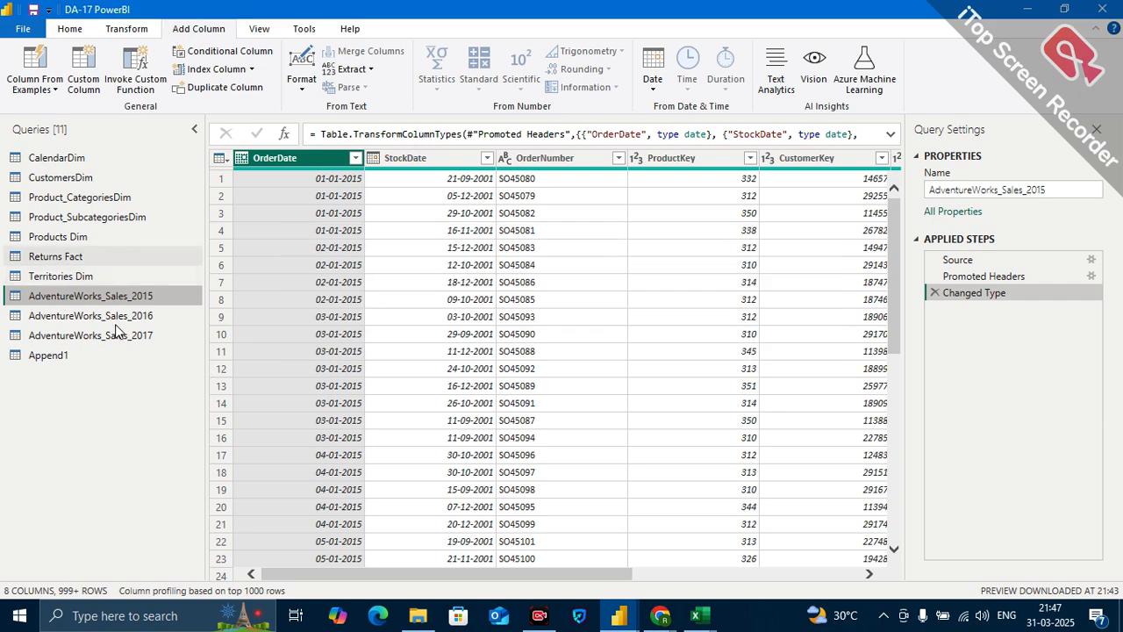
Close Power Query Editor applying all changes, and widen the report's list of tables to show full names.
{"action": "left_click", "coordinate": [64, 356]}
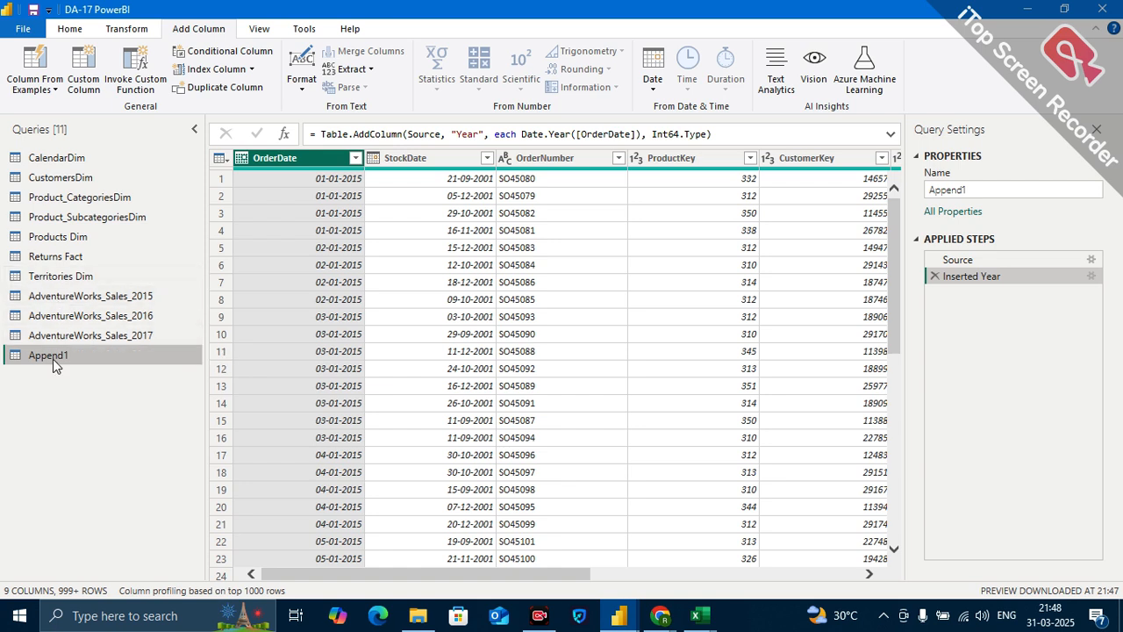
{"action": "left_click", "coordinate": [78, 28]}
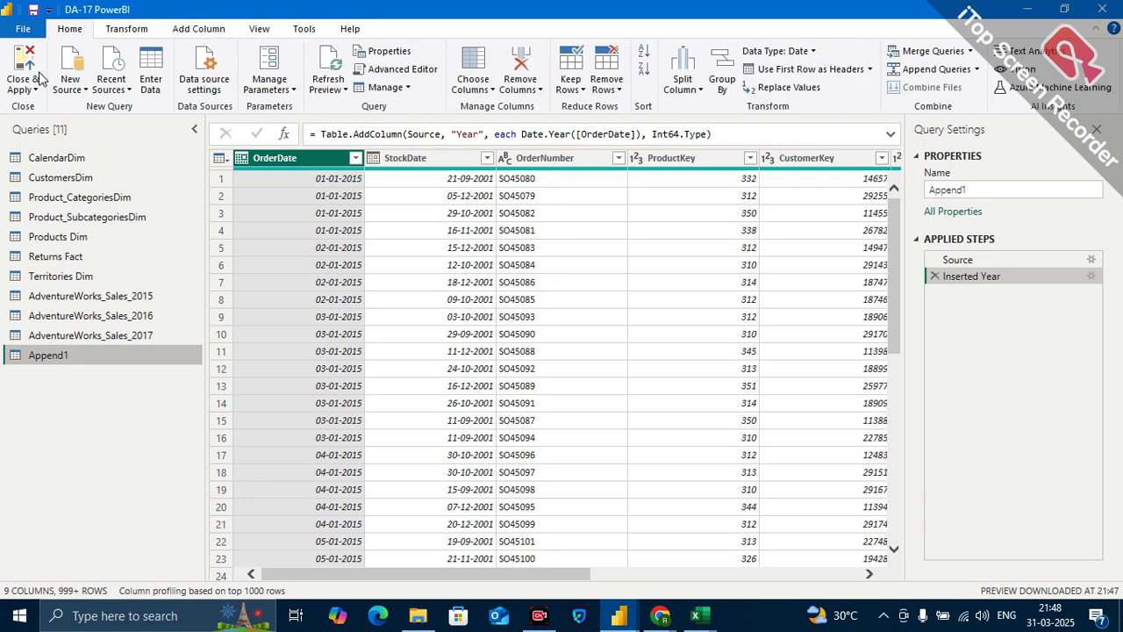
{"action": "left_click", "coordinate": [35, 91]}
{"action": "left_click", "coordinate": [61, 107]}
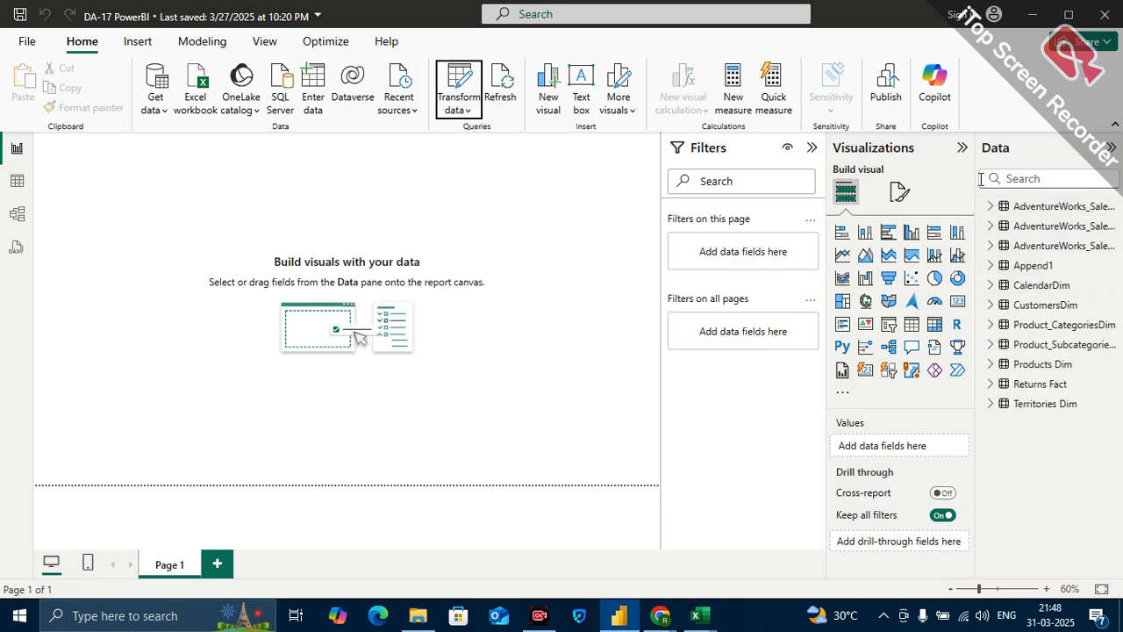
{"action": "left_click_drag", "start_coordinate": [974, 178], "coordinate": [944, 178]}
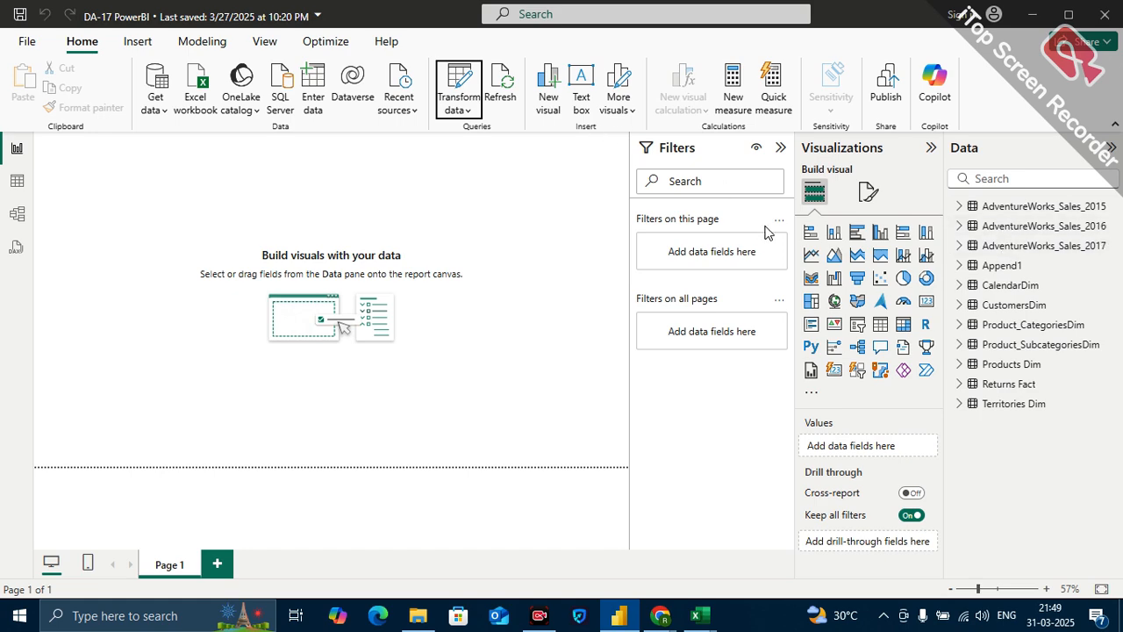
Reopen Power Query Editor and disable loading of the AdventureWorks_Sales_2015 query into the report.
{"action": "left_click", "coordinate": [457, 81]}
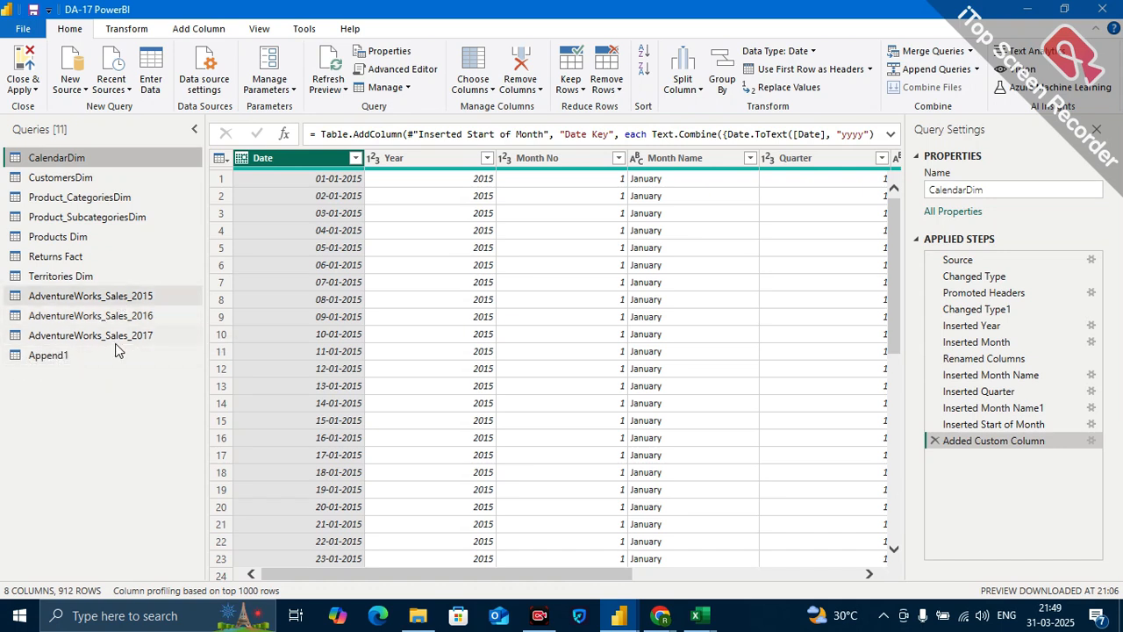
{"action": "left_click", "coordinate": [50, 356]}
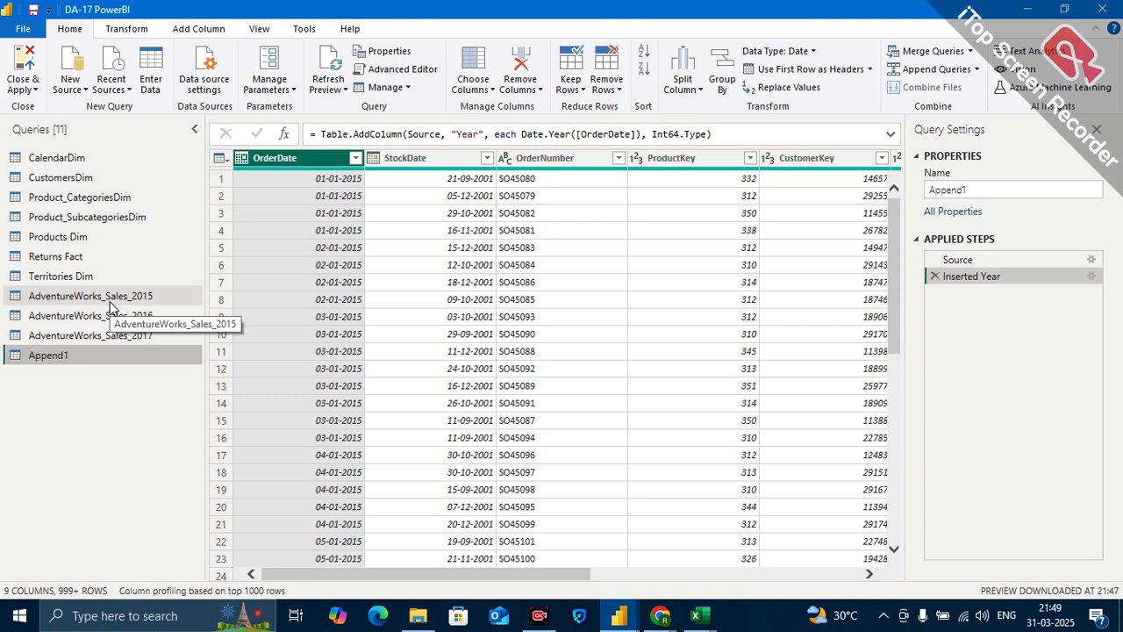
{"action": "right_click", "coordinate": [128, 297]}
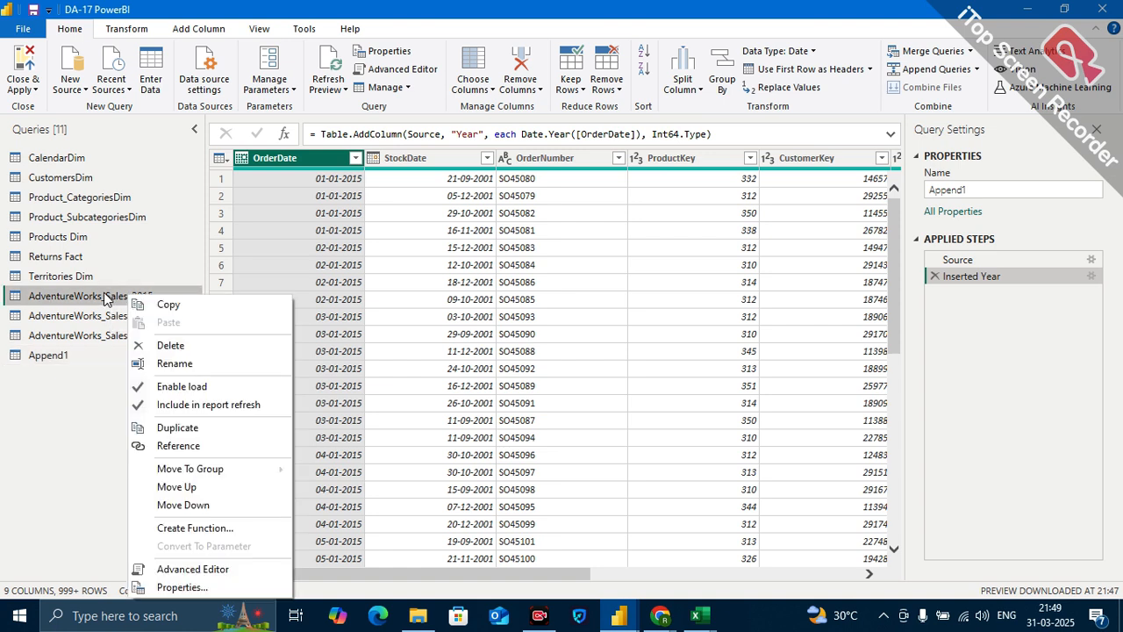
{"action": "left_click", "coordinate": [184, 391]}
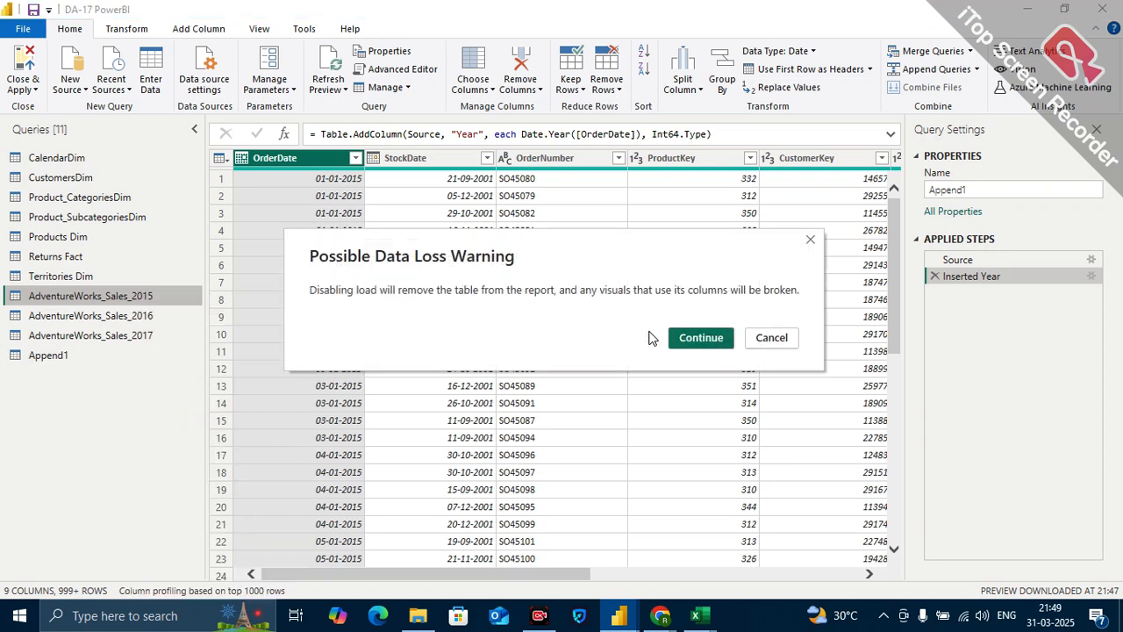
{"action": "left_click", "coordinate": [713, 343]}
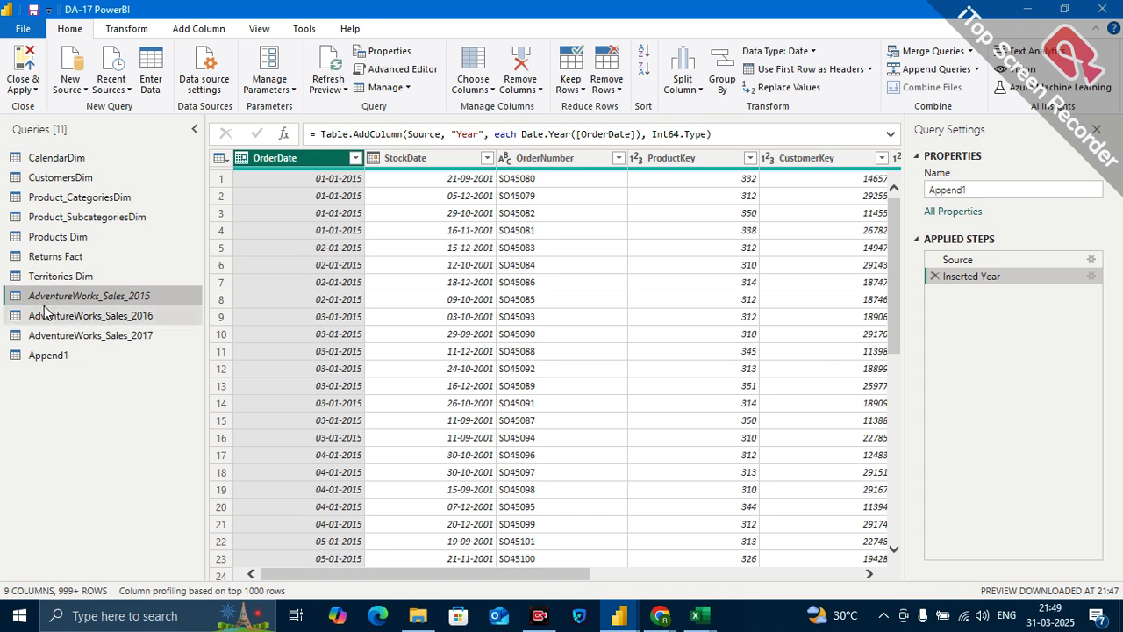
Disable loading of the AdventureWorks_Sales_2016 query into the report and check its load setting.
{"action": "right_click", "coordinate": [143, 321]}
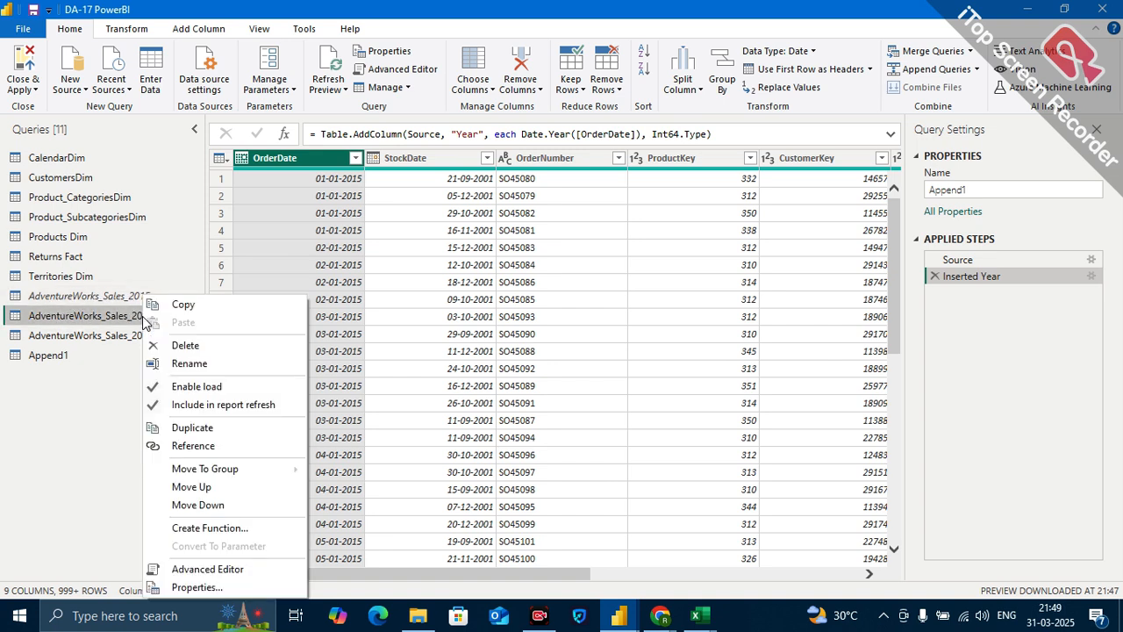
{"action": "left_click", "coordinate": [186, 388]}
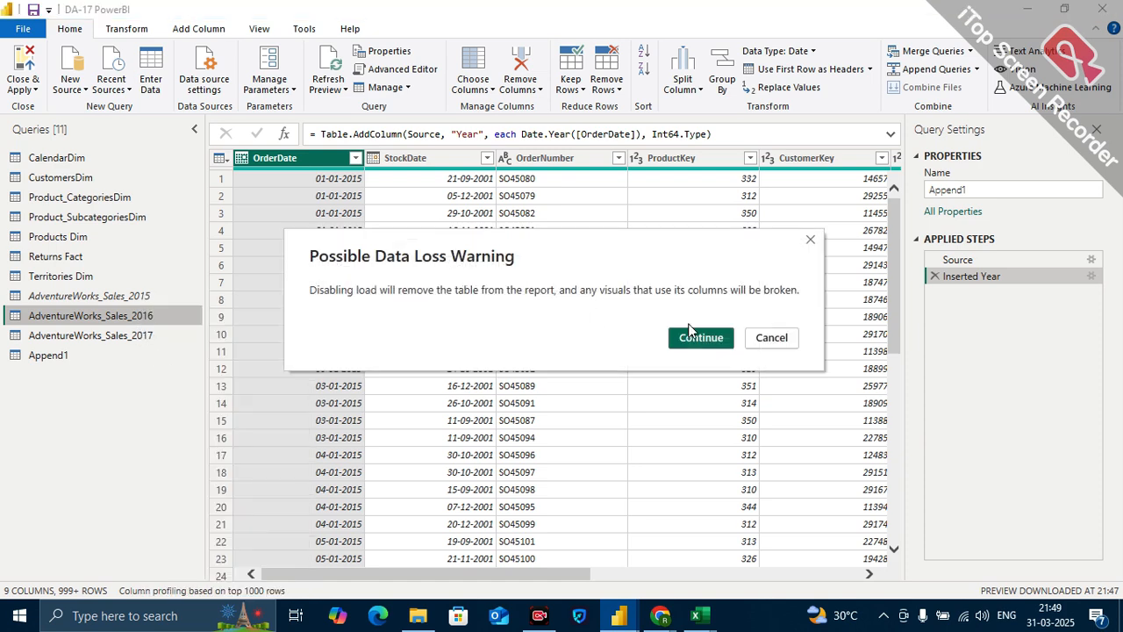
{"action": "left_click", "coordinate": [700, 337]}
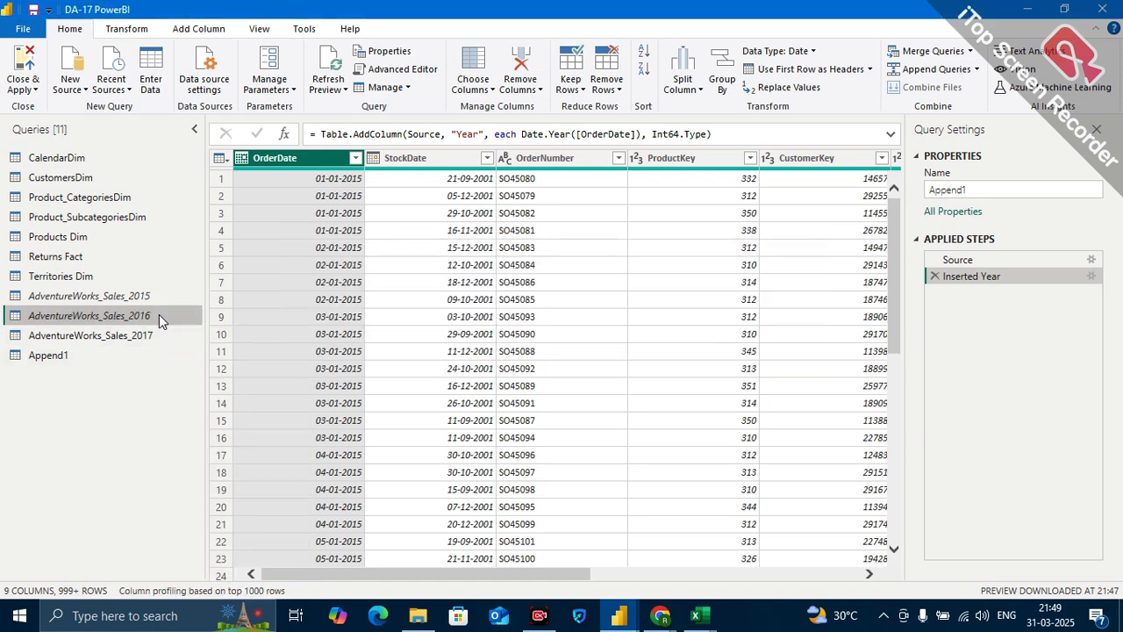
{"action": "right_click", "coordinate": [160, 317]}
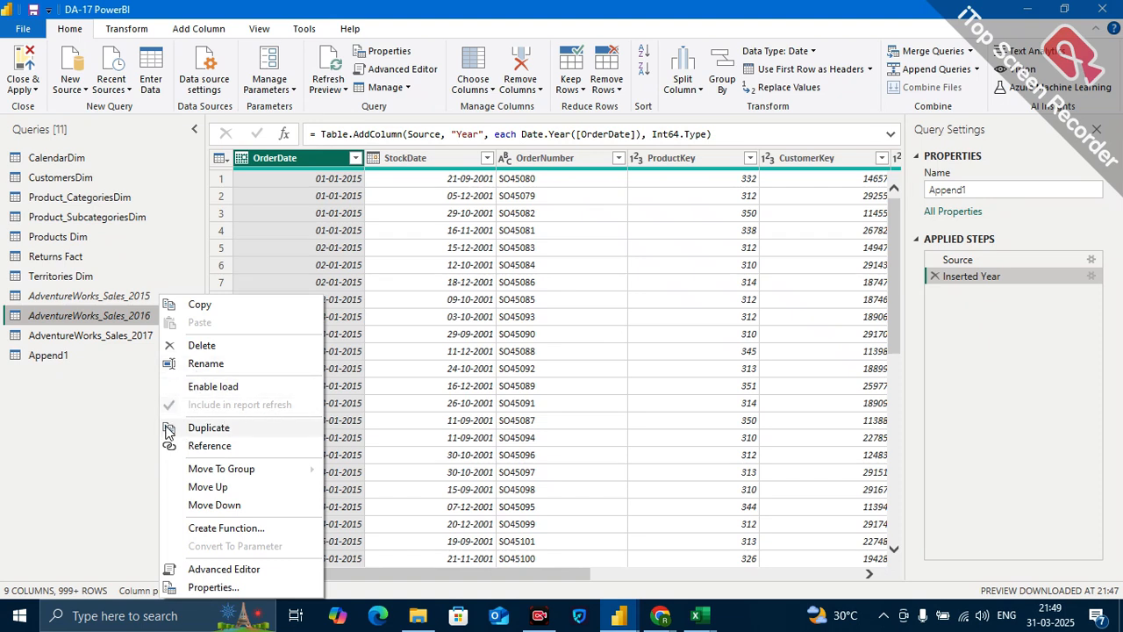
{"action": "left_click", "coordinate": [133, 393]}
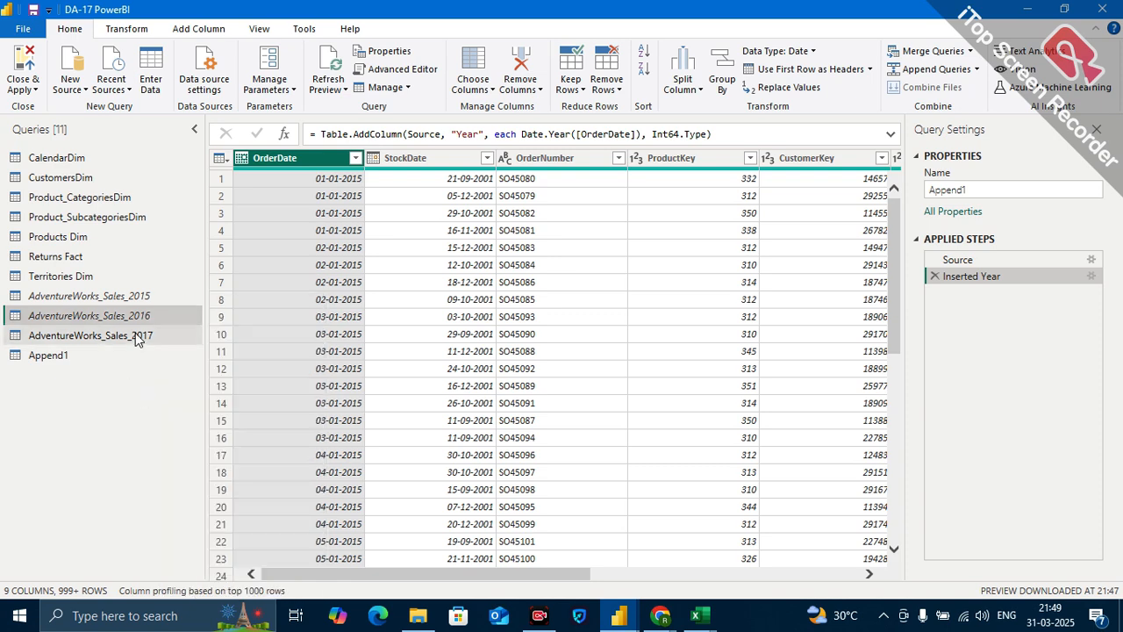
Disable loading of the AdventureWorks_Sales_2017 query into the report, and close Power Query Editor applying the changes.
{"action": "right_click", "coordinate": [135, 332]}
{"action": "left_click", "coordinate": [164, 389]}
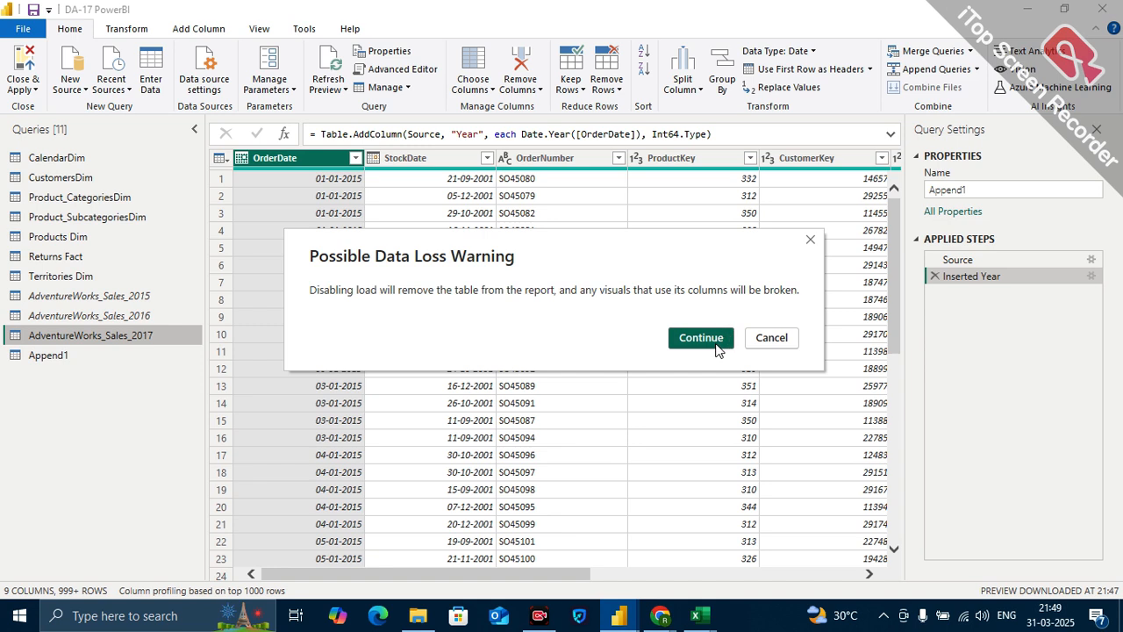
{"action": "left_click", "coordinate": [718, 344]}
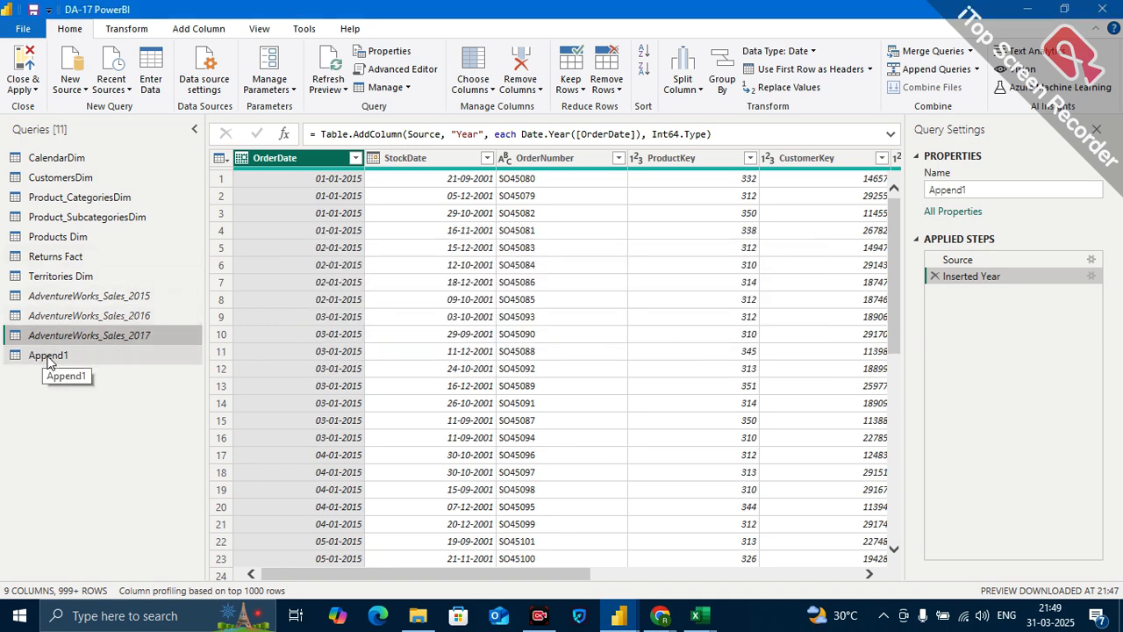
{"action": "left_click", "coordinate": [34, 88]}
{"action": "left_click", "coordinate": [59, 106]}
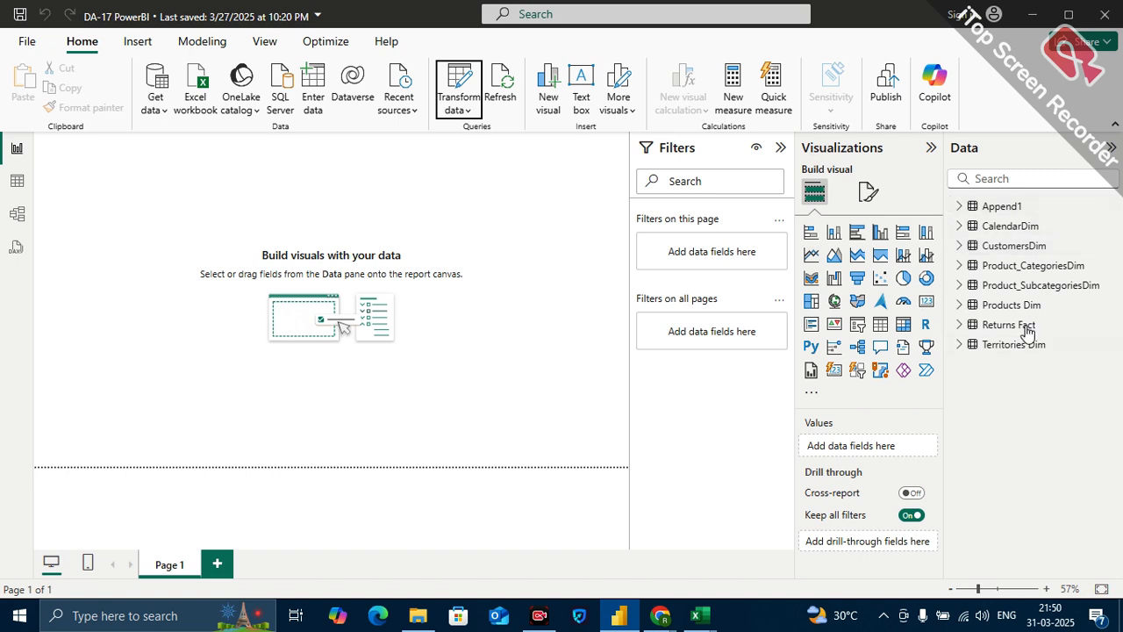
Examine the rows of the Append1 table in the report's table view.
{"action": "mouse_move", "coordinate": [994, 209]}
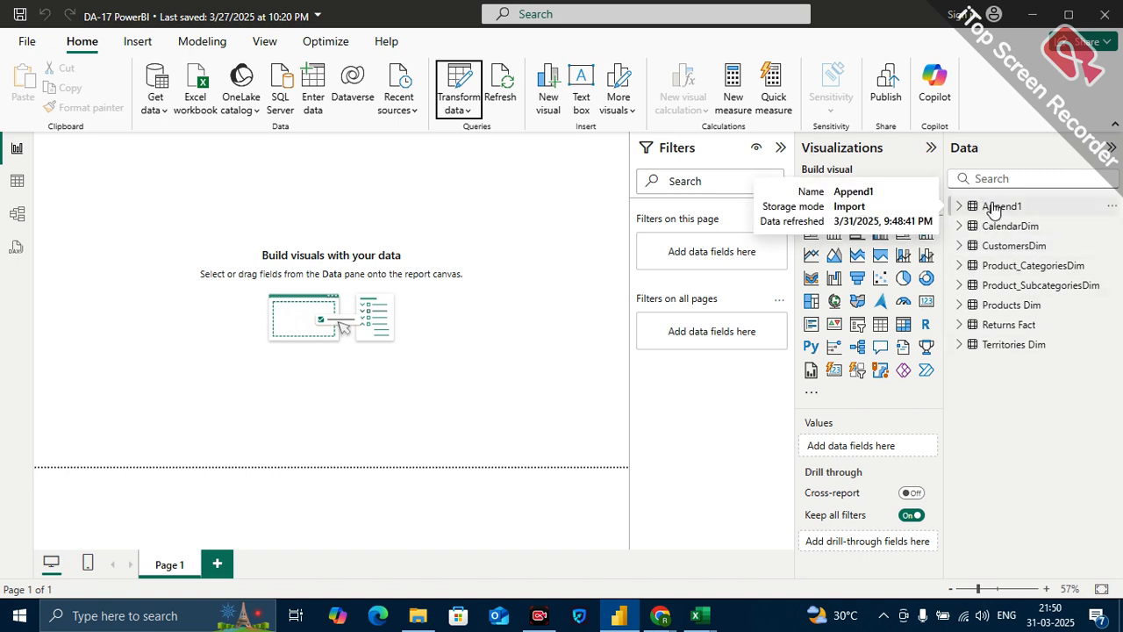
{"action": "left_click", "coordinate": [994, 207]}
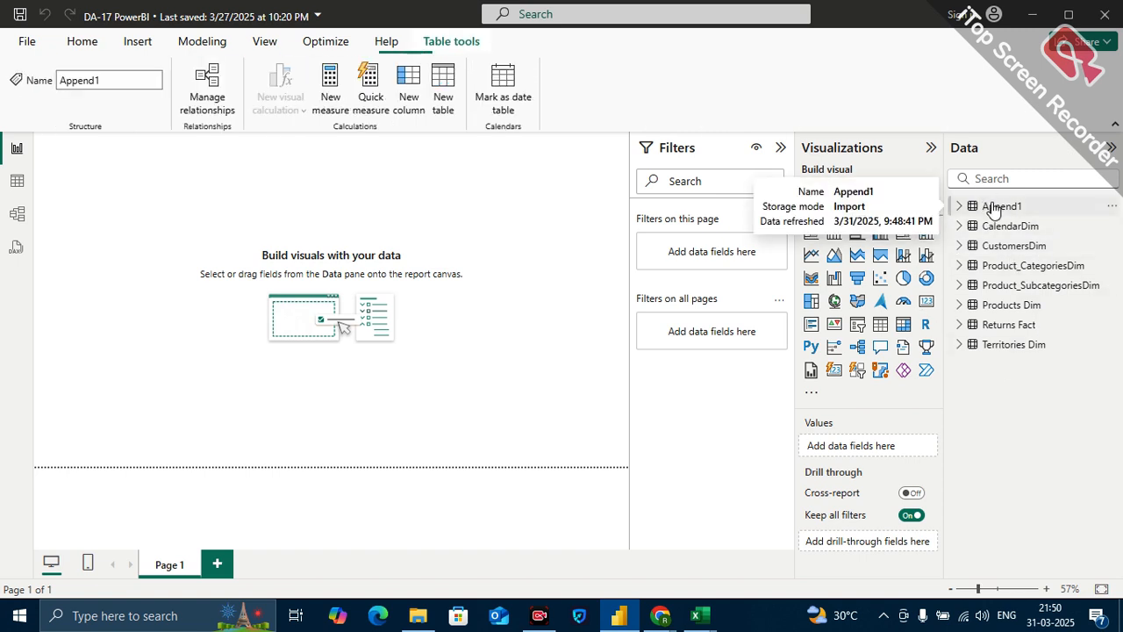
{"action": "left_click", "coordinate": [8, 181]}
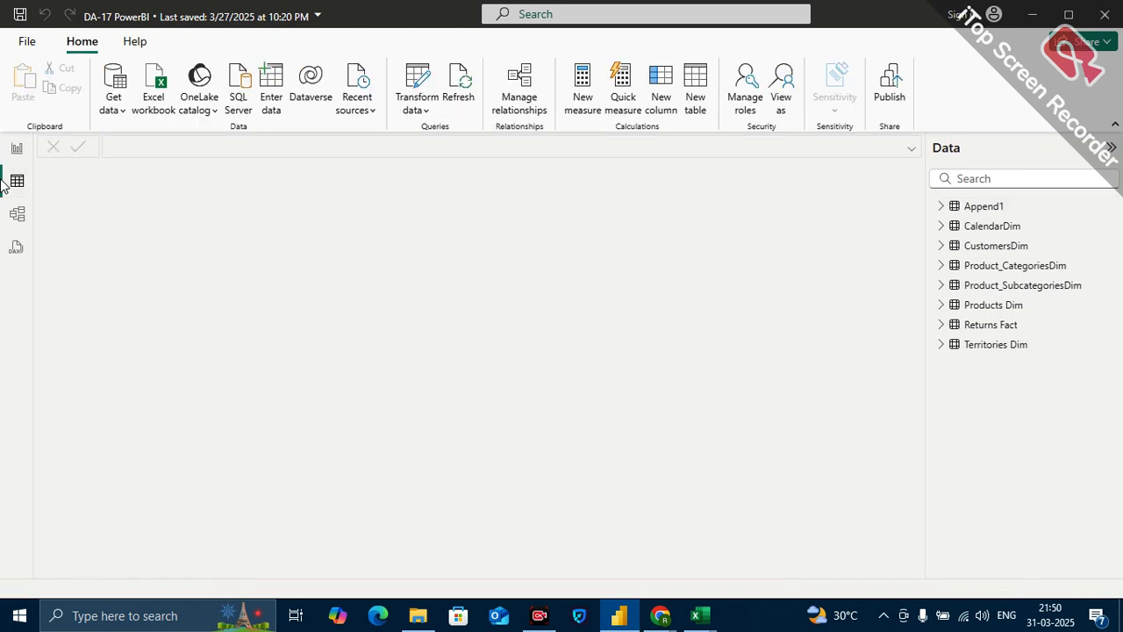
{"action": "left_click", "coordinate": [993, 247]}
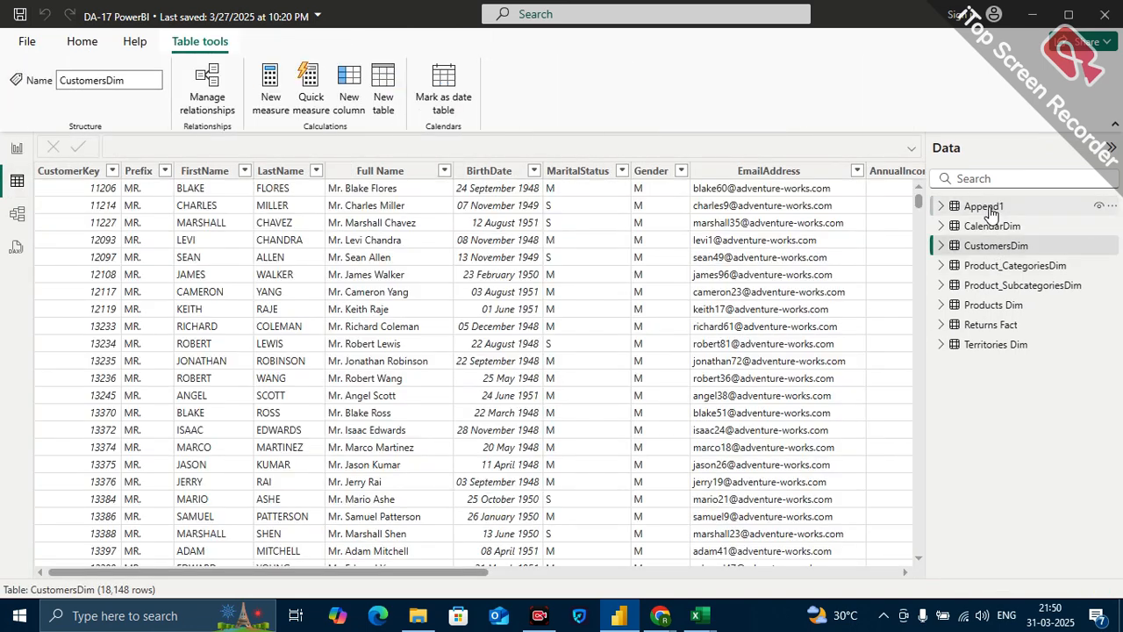
{"action": "left_click", "coordinate": [989, 213]}
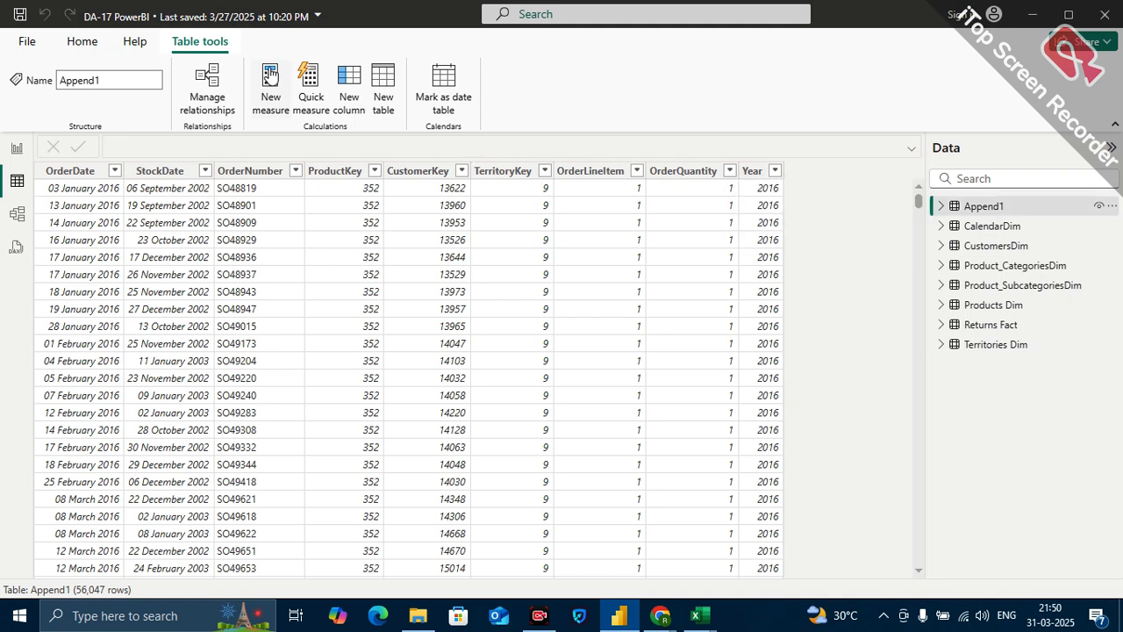
Reopen Power Query Editor, and set the AdventureWorks_Sales_2015 query to load but be excluded from report refresh.
{"action": "left_click", "coordinate": [81, 44]}
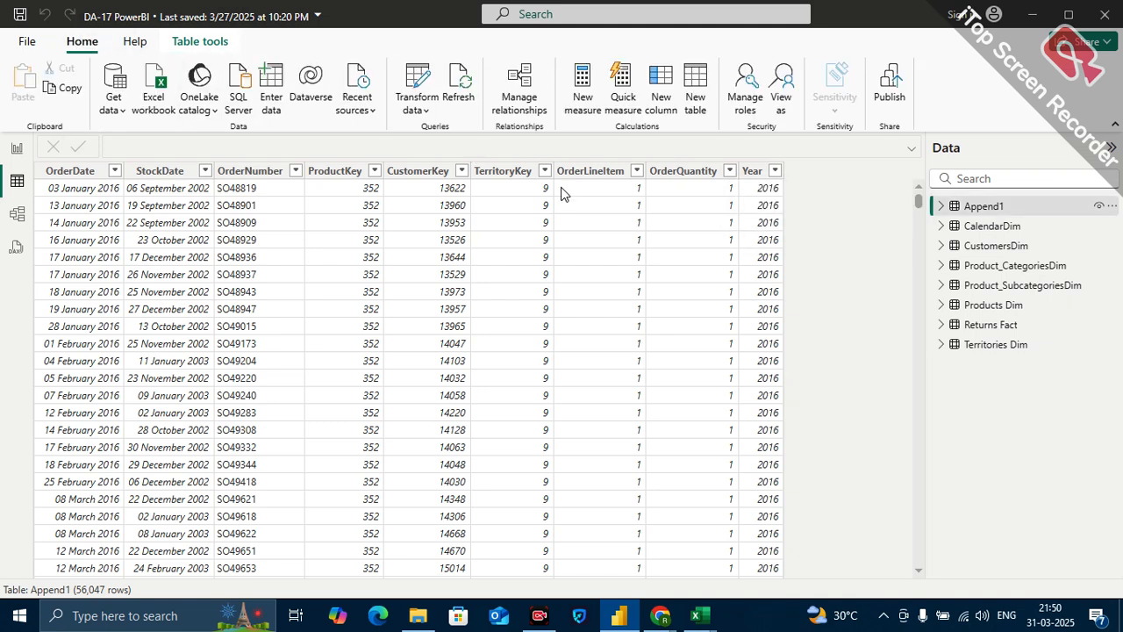
{"action": "left_click", "coordinate": [418, 81]}
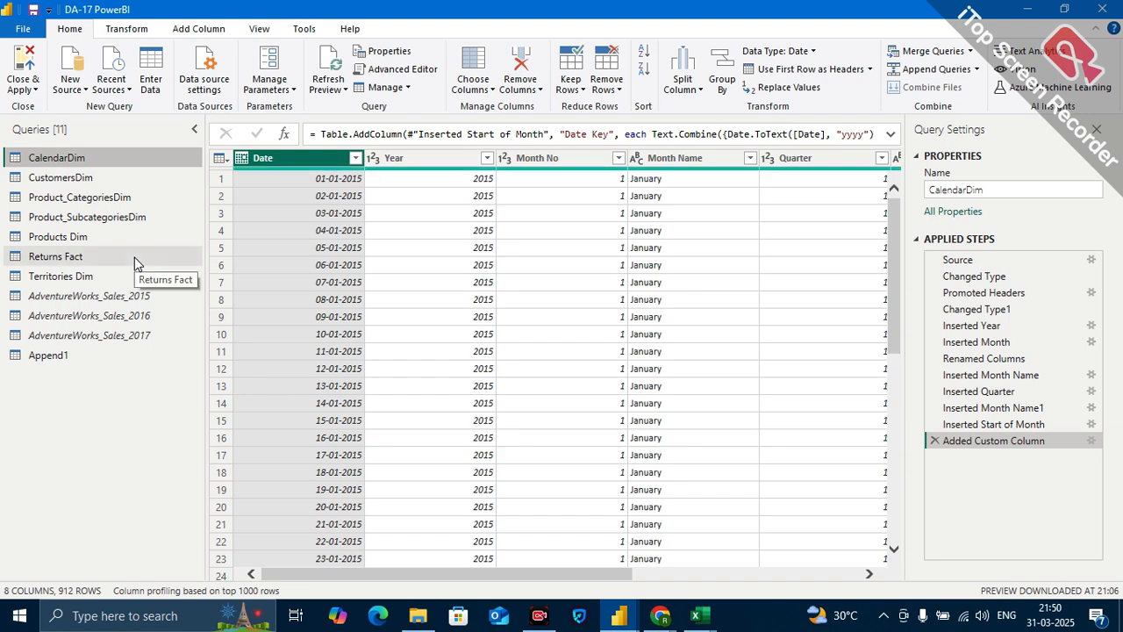
{"action": "left_click", "coordinate": [109, 296]}
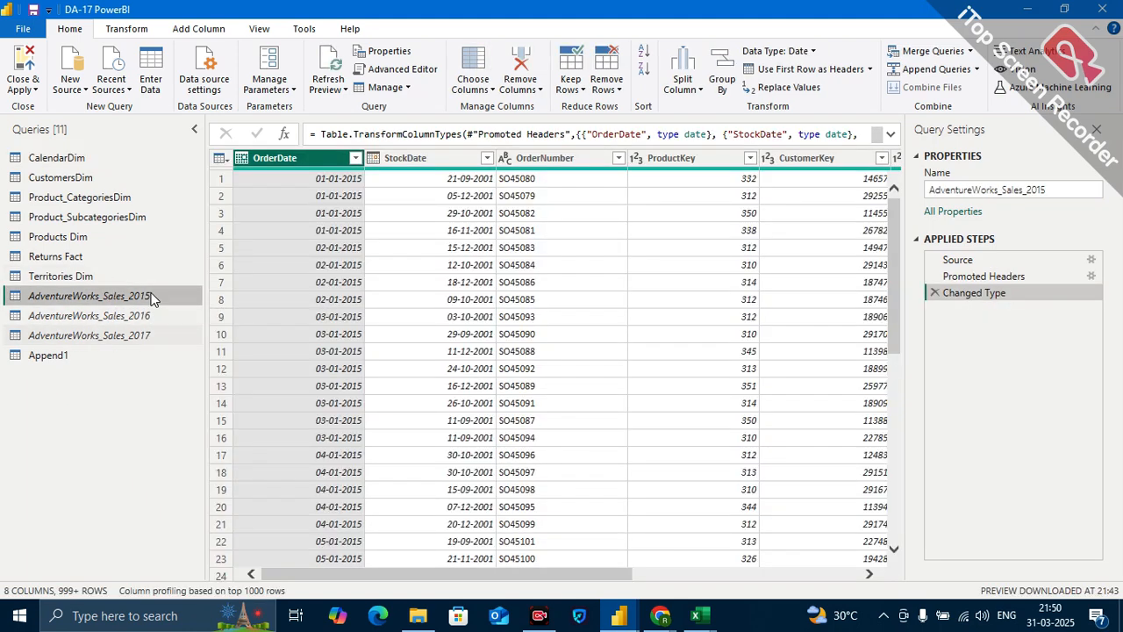
{"action": "right_click", "coordinate": [151, 296]}
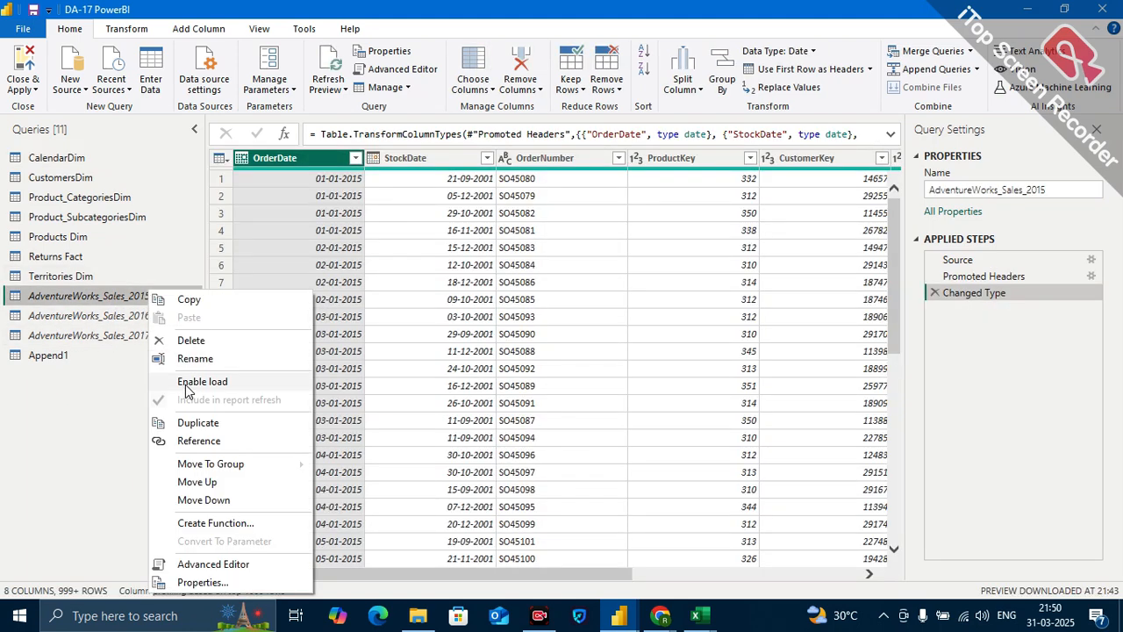
{"action": "left_click", "coordinate": [185, 384]}
{"action": "right_click", "coordinate": [158, 292]}
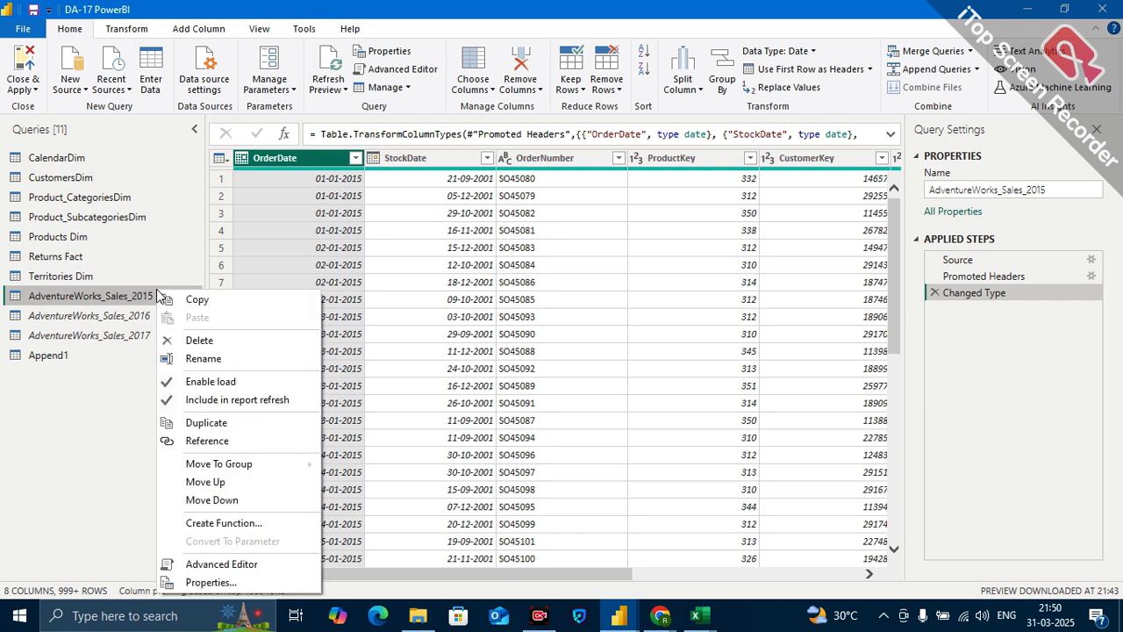
{"action": "left_click", "coordinate": [195, 399]}
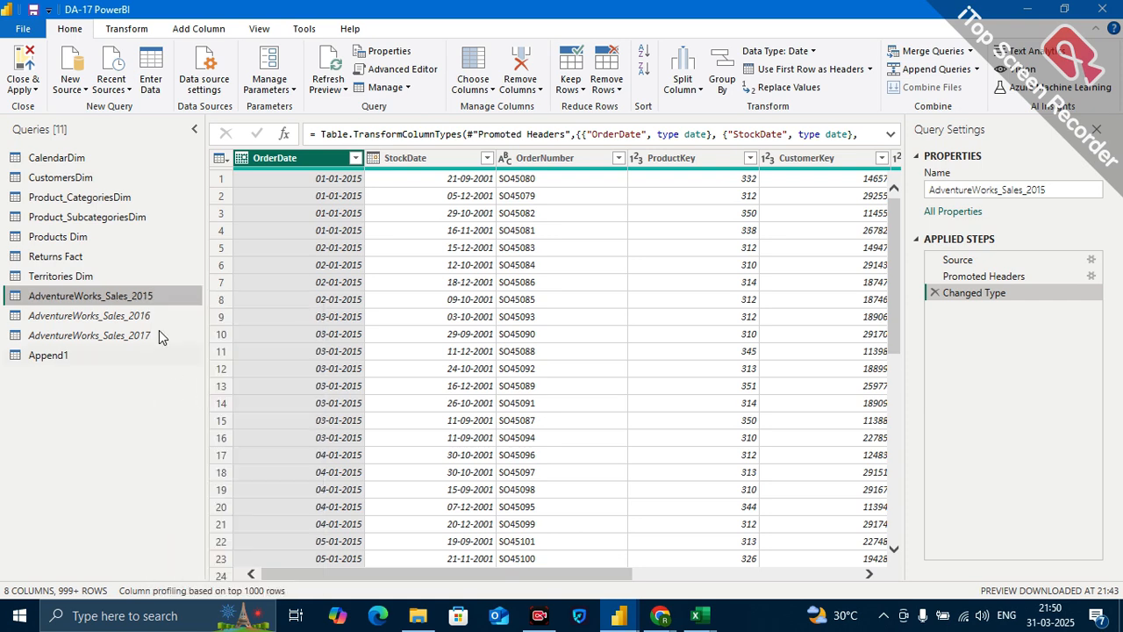
Disable loading of the AdventureWorks_Sales_2015 query again and check its load and report refresh settings.
{"action": "right_click", "coordinate": [152, 298]}
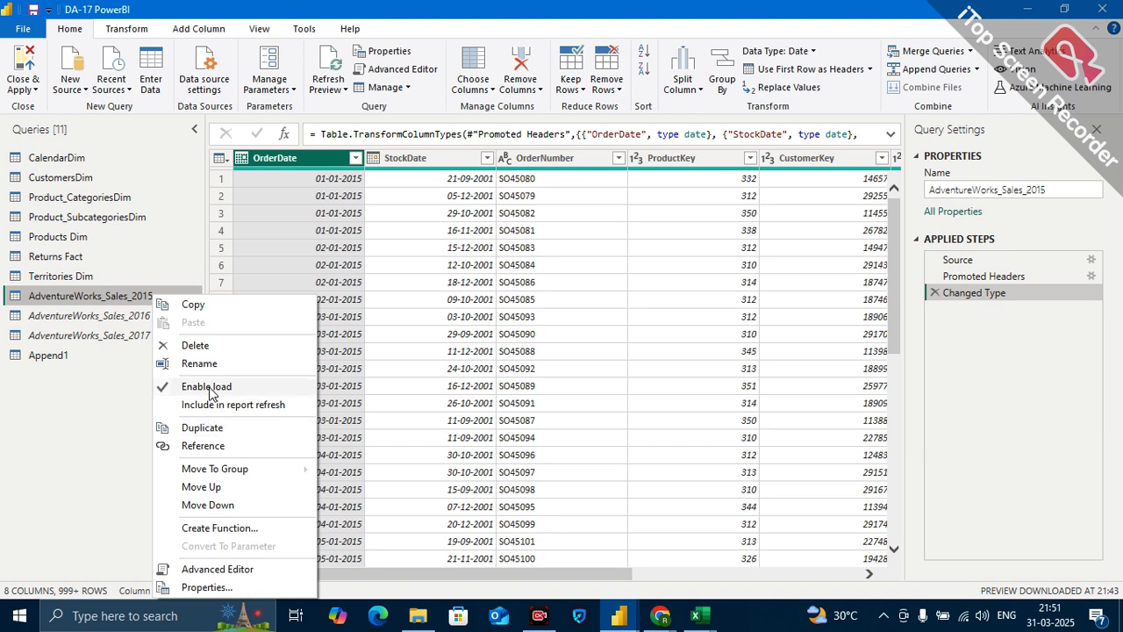
{"action": "left_click", "coordinate": [211, 389]}
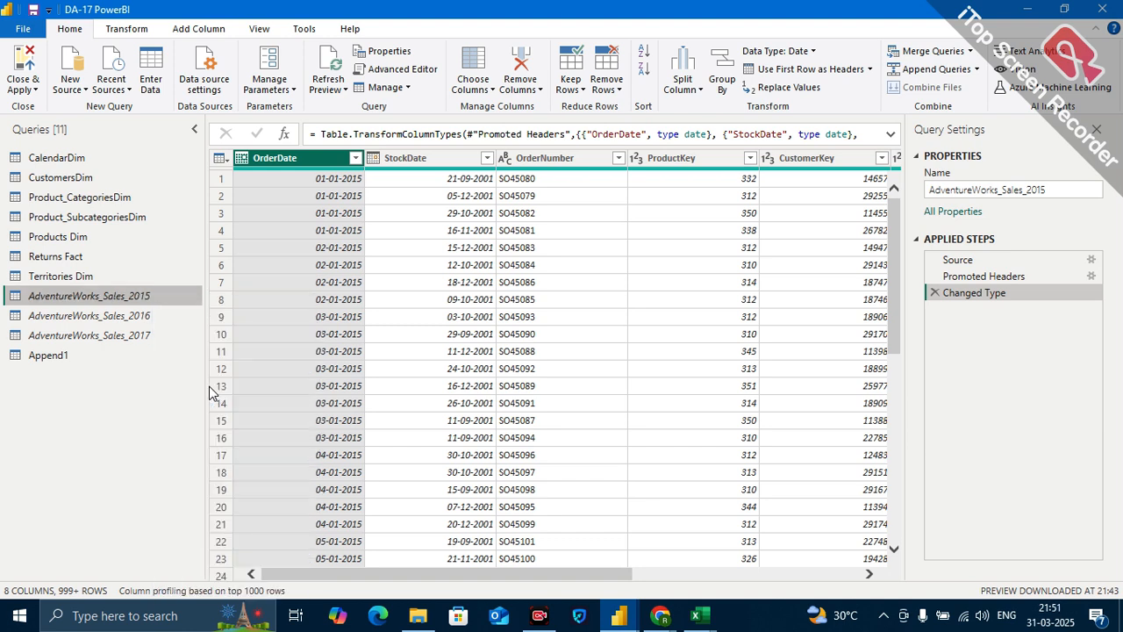
{"action": "right_click", "coordinate": [128, 298]}
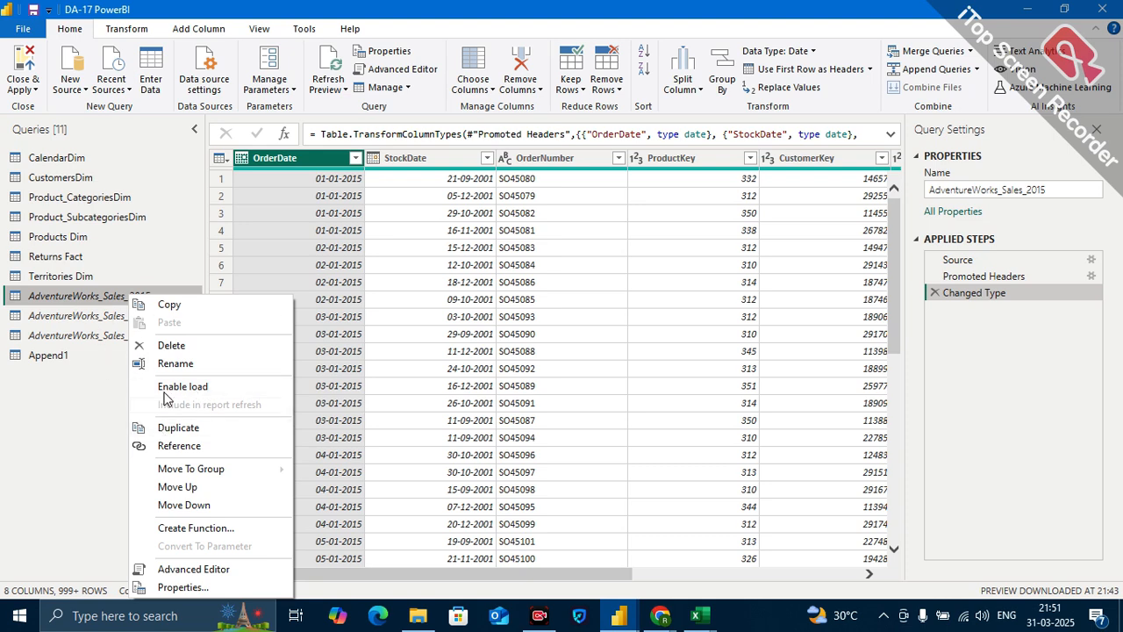
{"action": "left_click", "coordinate": [102, 394]}
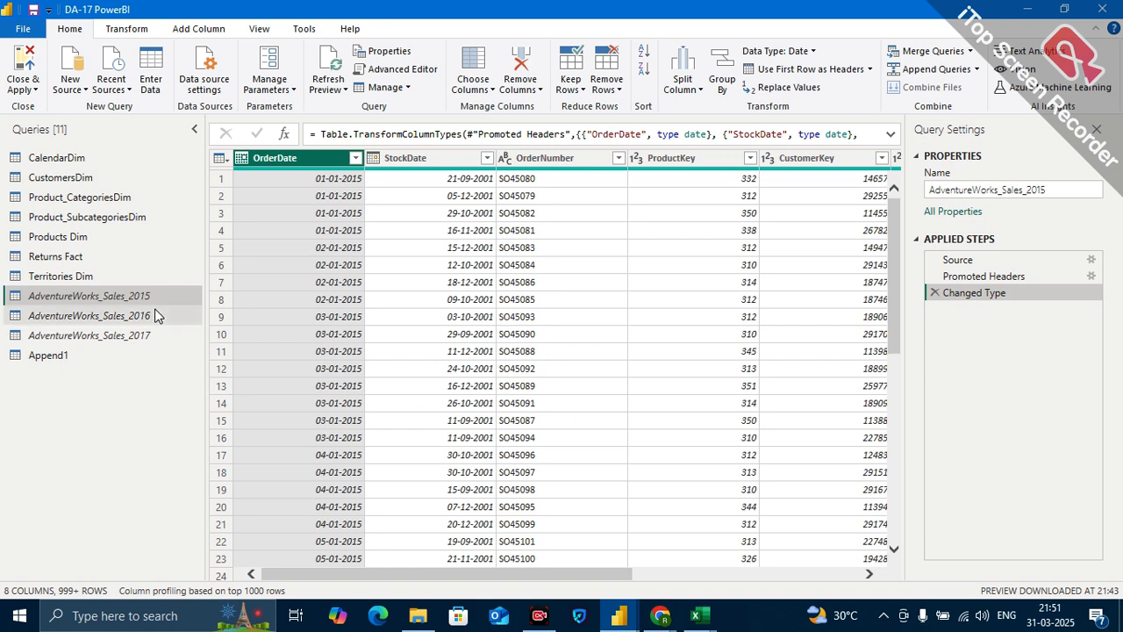
{"action": "left_click", "coordinate": [103, 300]}
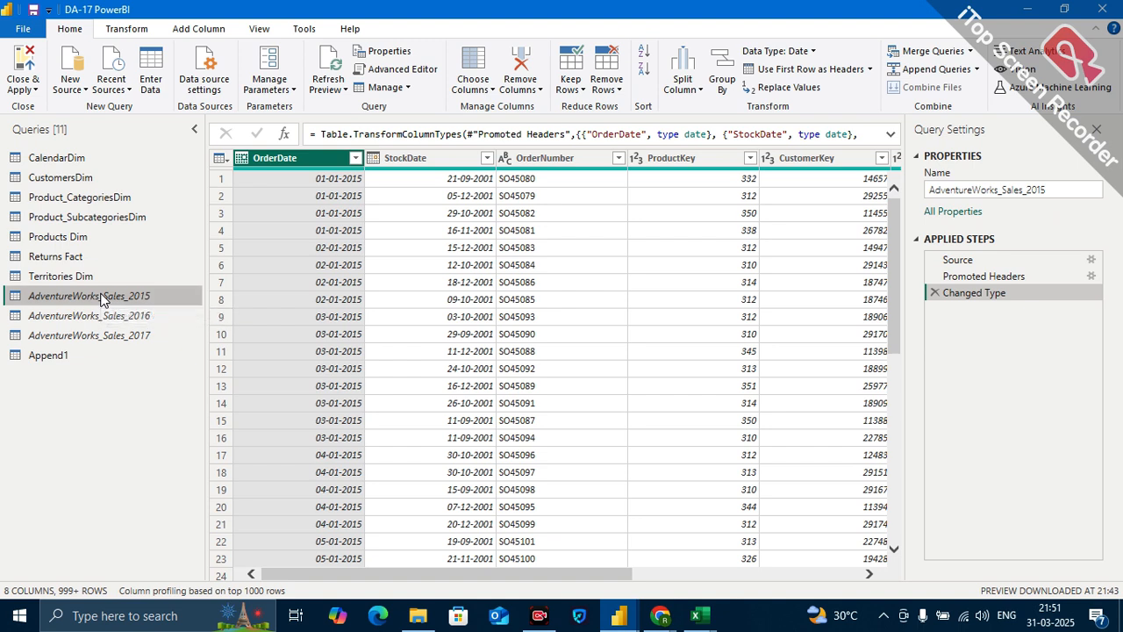
{"action": "right_click", "coordinate": [118, 295]}
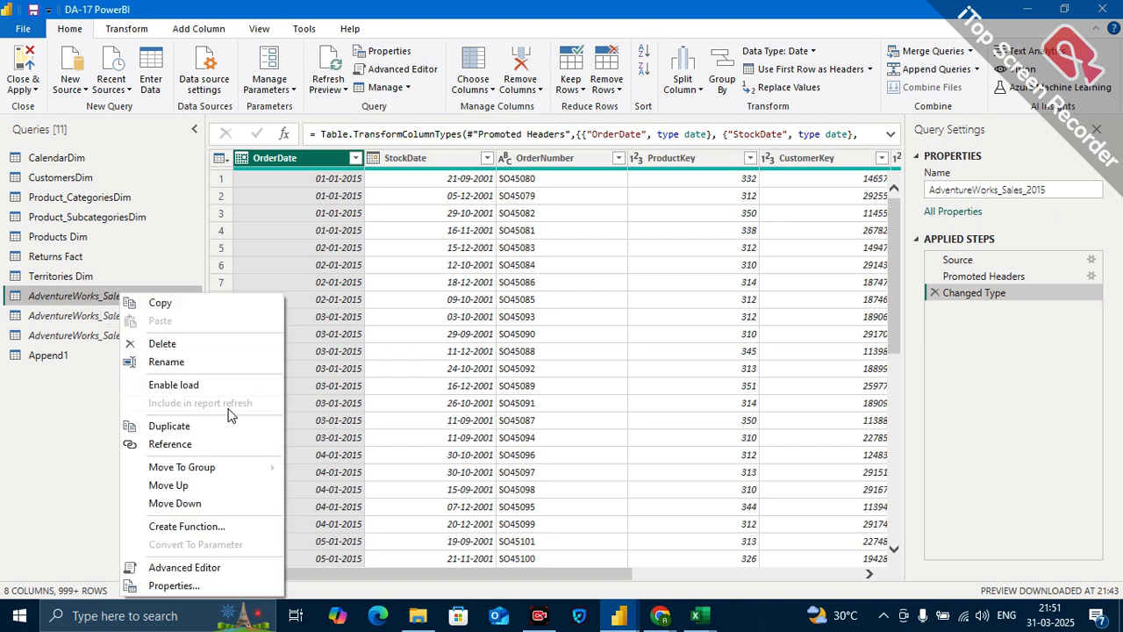
{"action": "left_click", "coordinate": [105, 392]}
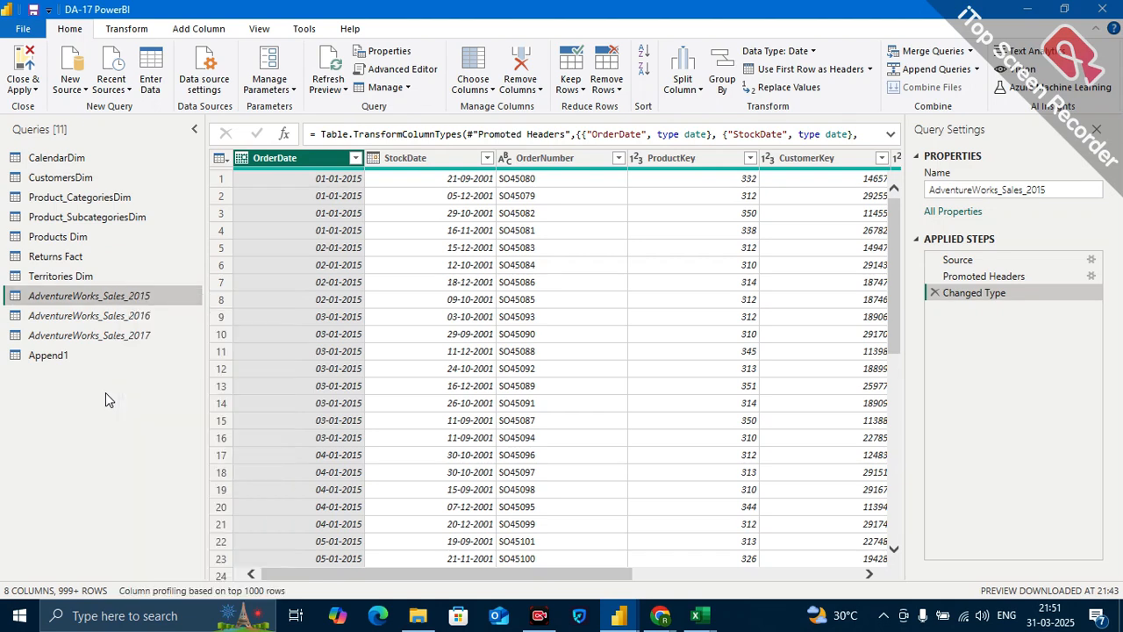
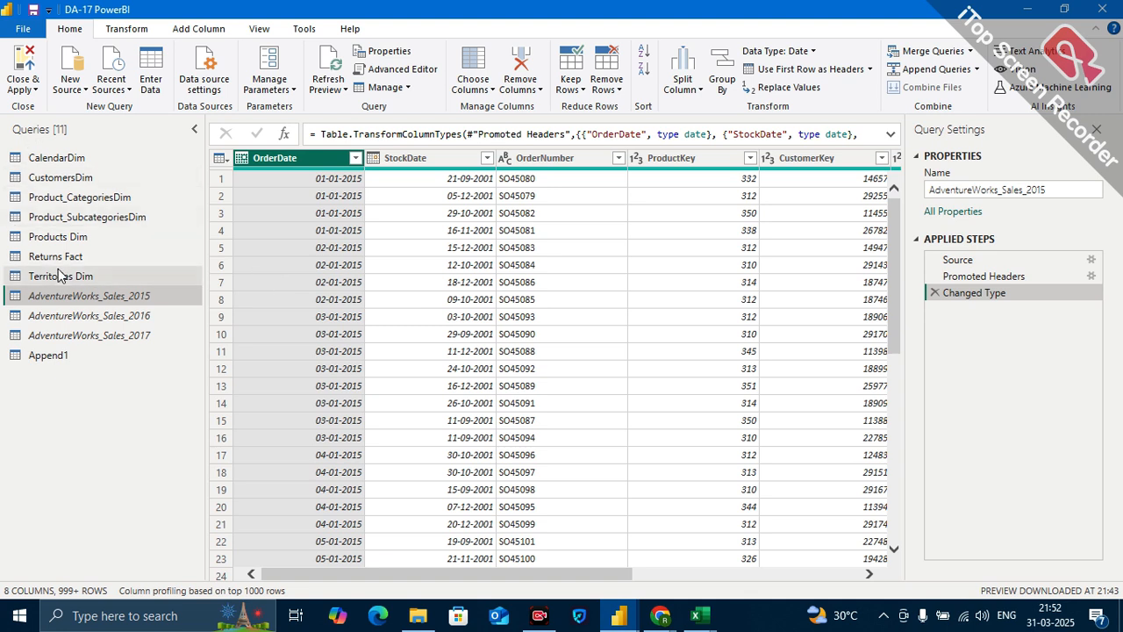
Enable loading of the AdventureWorks_Sales_2015 query again and toggle its inclusion in report refresh.
{"action": "right_click", "coordinate": [149, 298]}
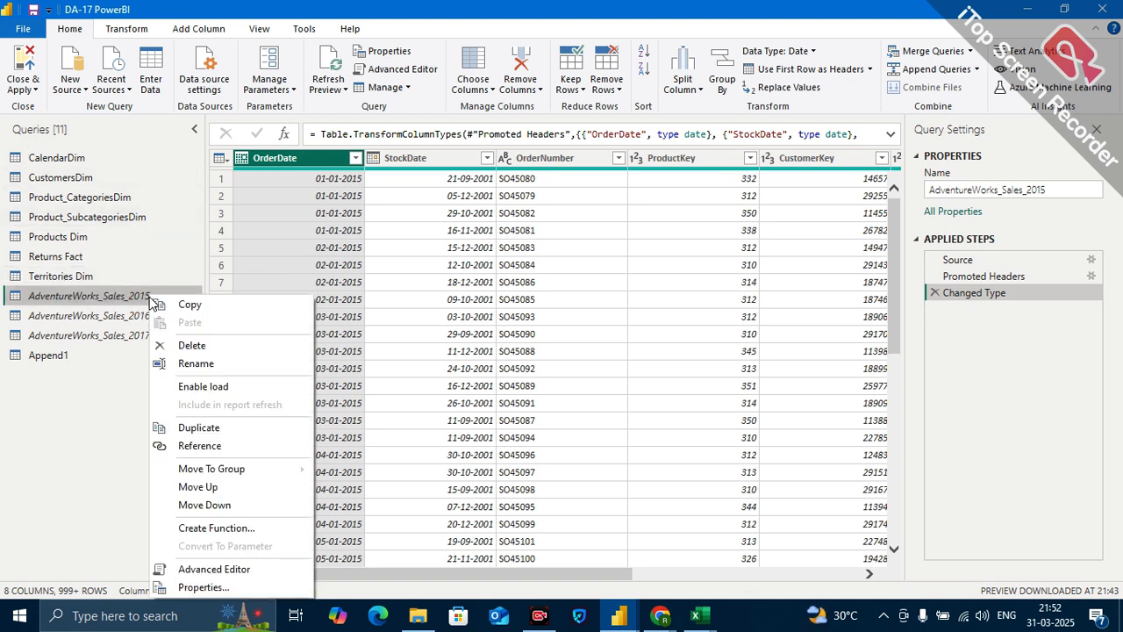
{"action": "left_click", "coordinate": [204, 387]}
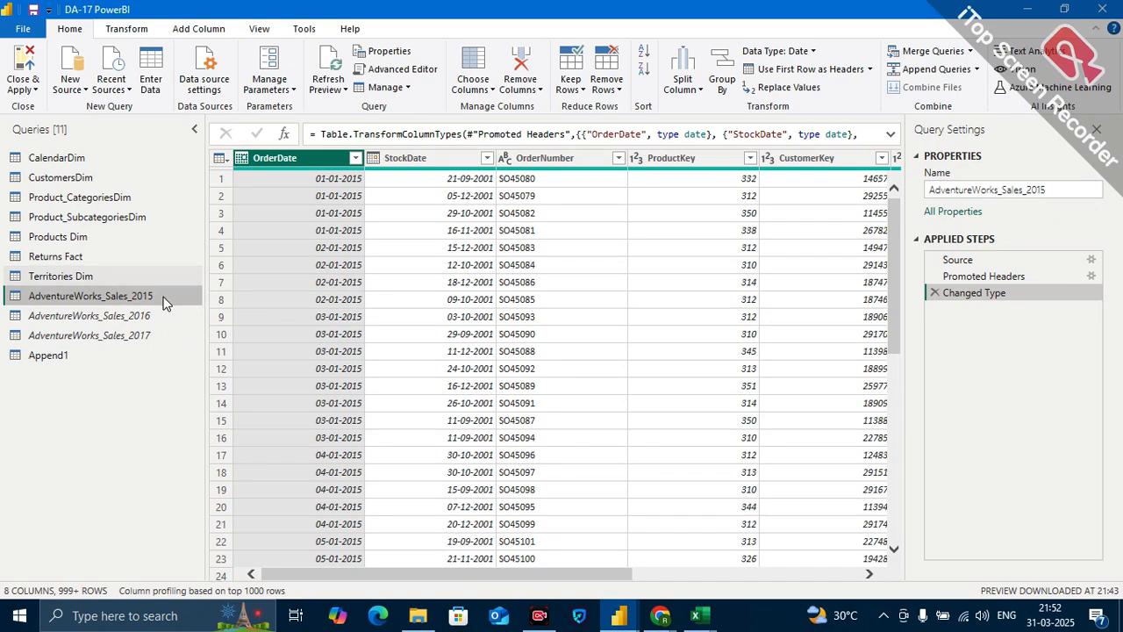
{"action": "right_click", "coordinate": [163, 295]}
{"action": "left_click", "coordinate": [219, 404]}
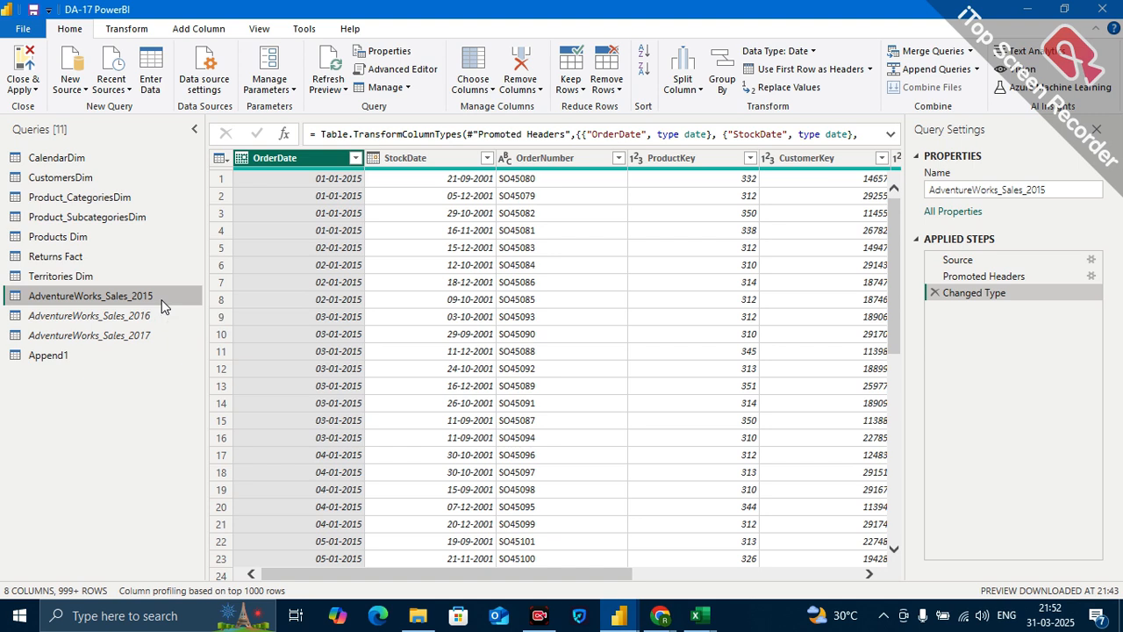
{"action": "right_click", "coordinate": [113, 288]}
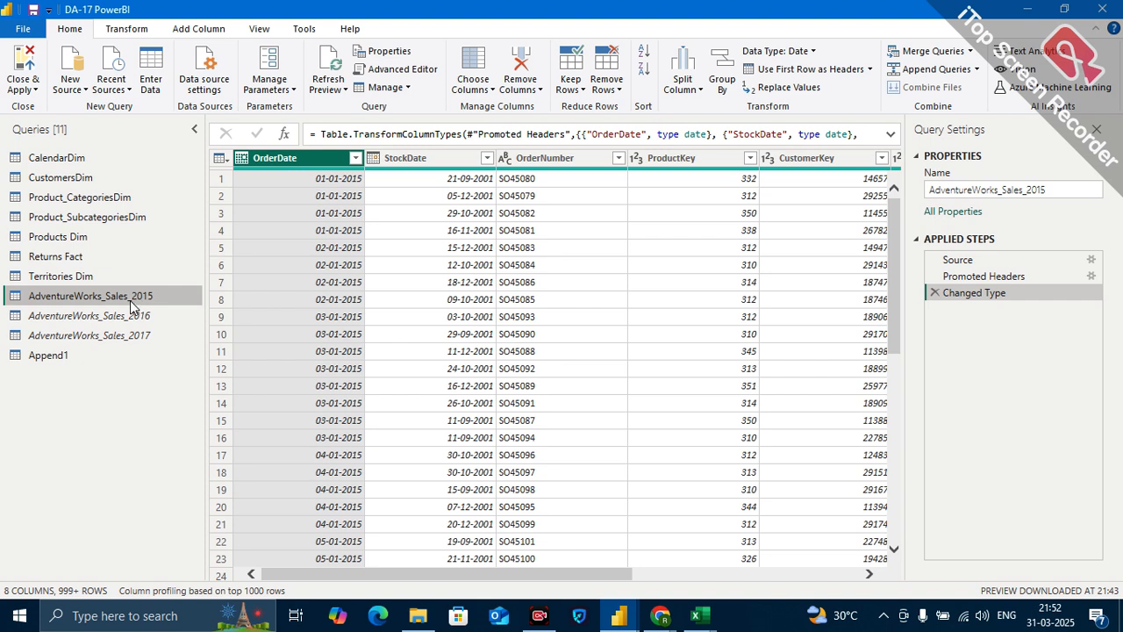
Rename the Append1 query as Sales Fact, and close Power Query Editor applying the changes.
{"action": "left_click", "coordinate": [77, 362]}
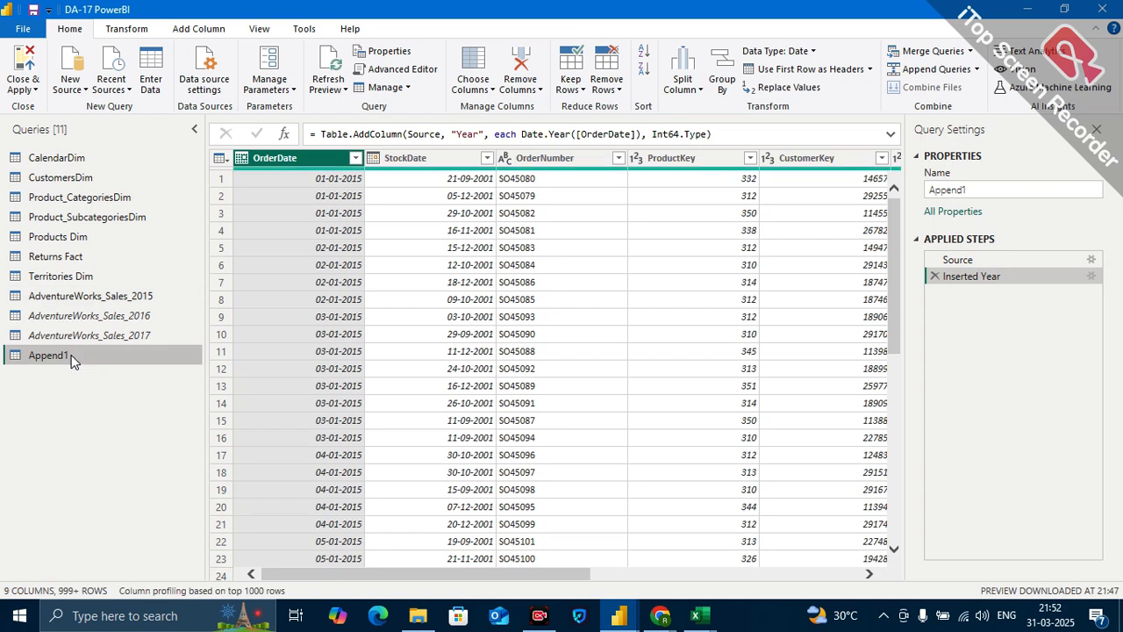
{"action": "double_click", "coordinate": [72, 356]}
{"action": "key", "text": "BackSpace"}
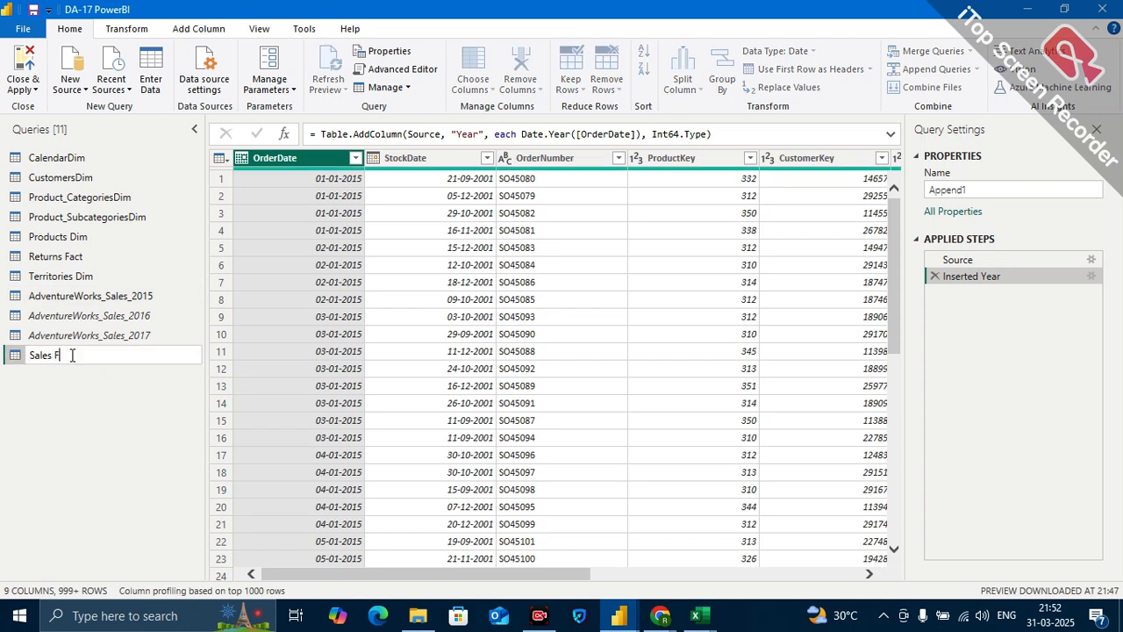
{"action": "type", "text": "Sales Fact"}
{"action": "key", "text": "Return"}
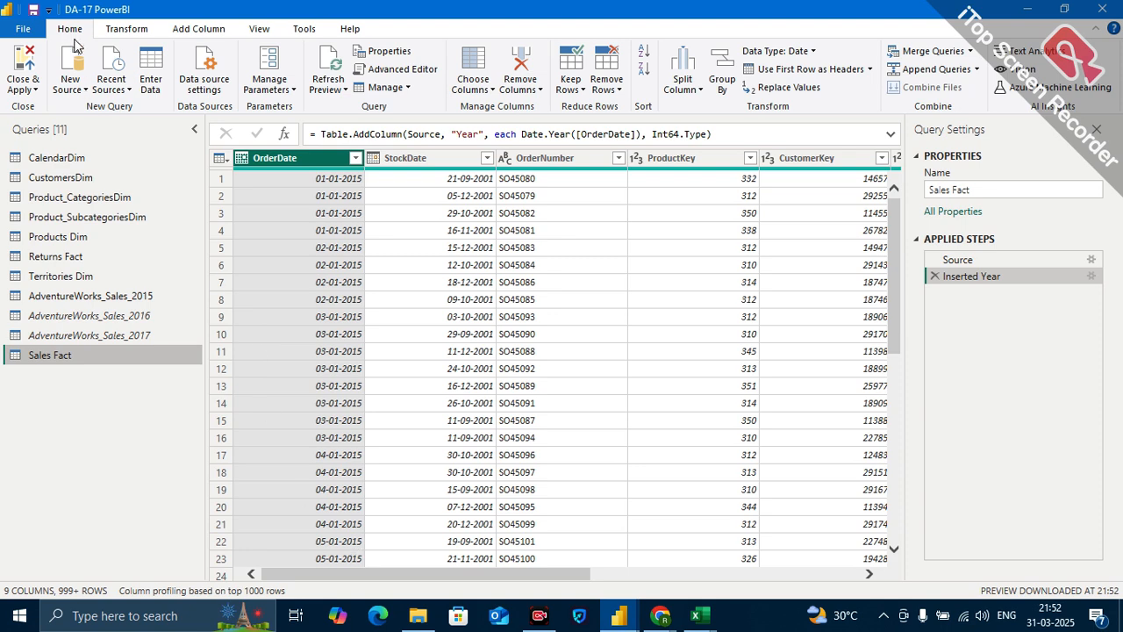
{"action": "left_click", "coordinate": [35, 90]}
{"action": "left_click", "coordinate": [62, 107]}
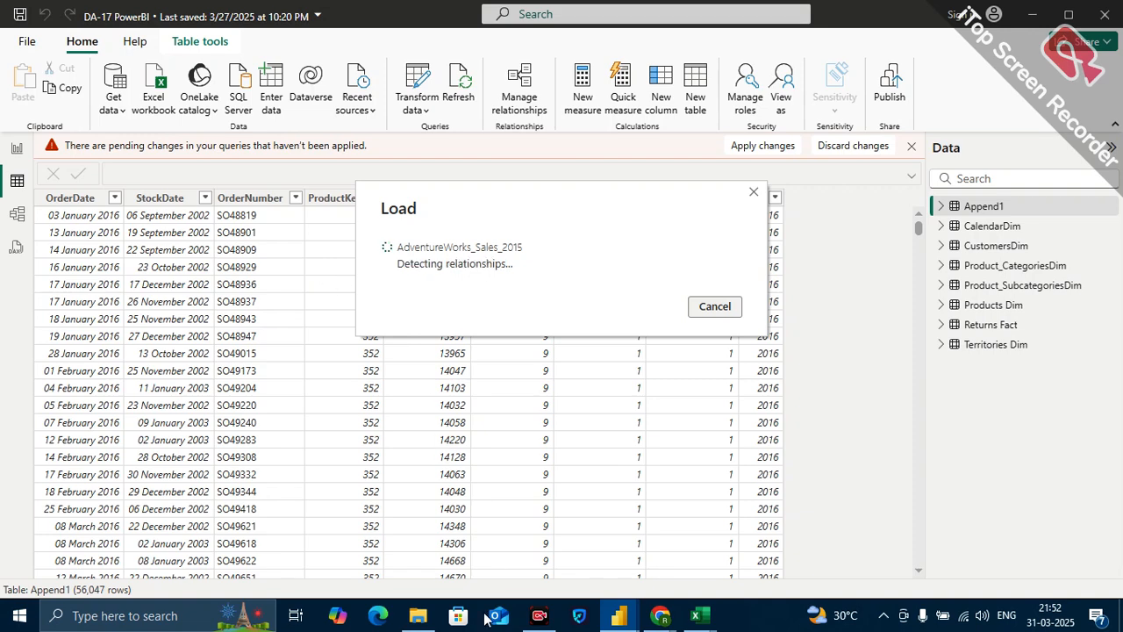
Switch to File Explorer, duplicate AdventureWorks_Sales_2017 in the AdventureWorks CSV Files folder, and open the copy in Excel.
{"action": "mouse_move", "coordinate": [418, 615]}
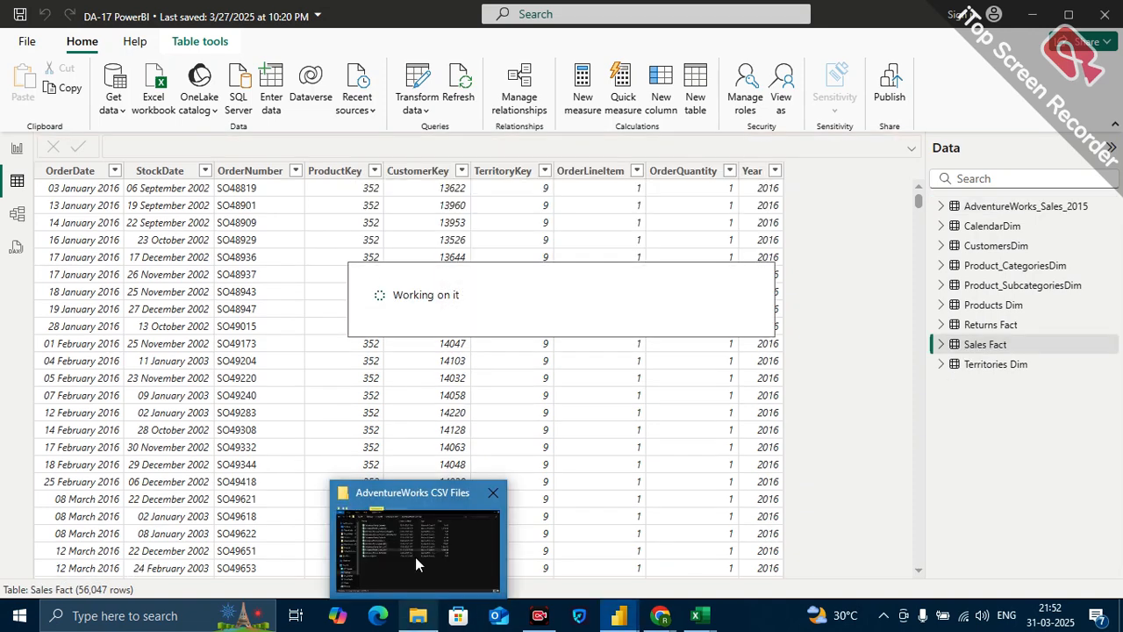
{"action": "left_click", "coordinate": [415, 557]}
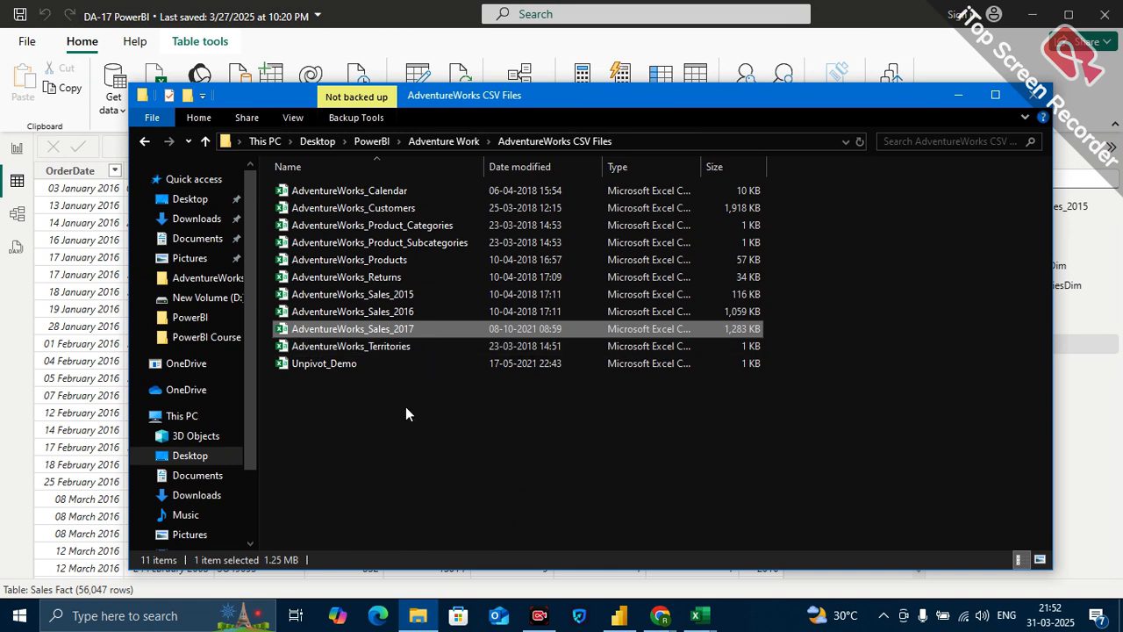
{"action": "left_click", "coordinate": [413, 327]}
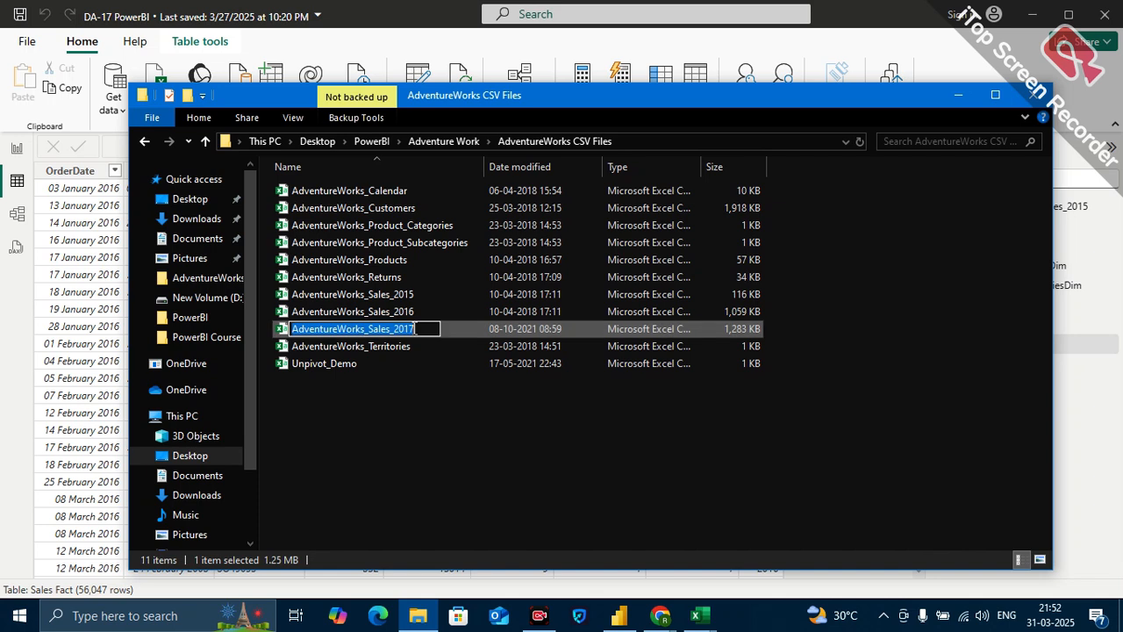
{"action": "left_click", "coordinate": [475, 407]}
{"action": "right_click", "coordinate": [442, 325]}
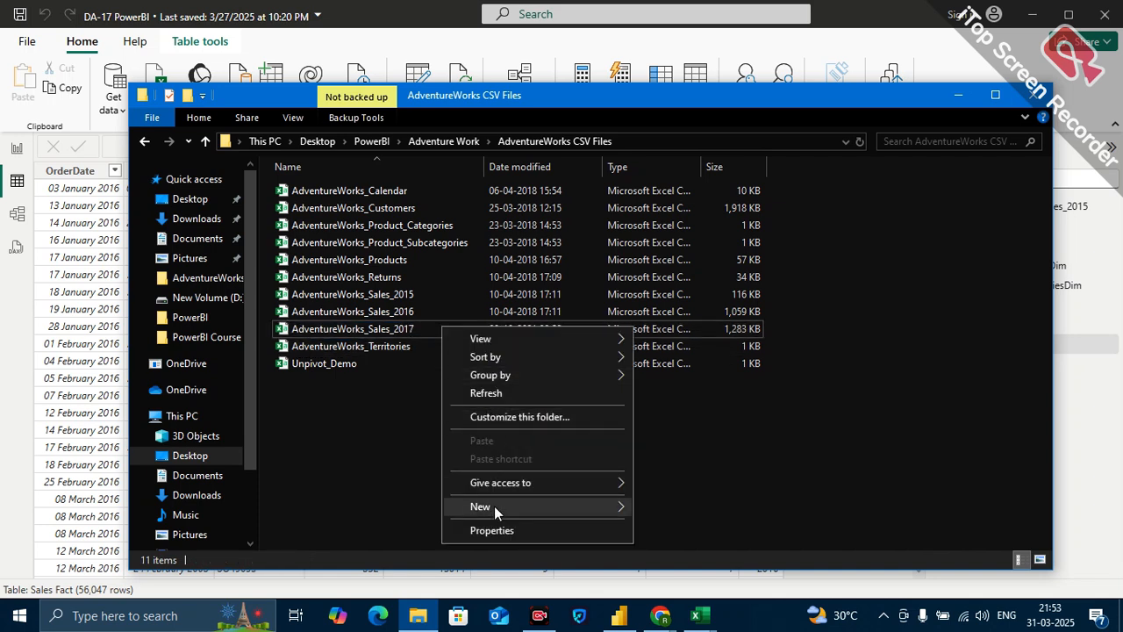
{"action": "left_click", "coordinate": [406, 325]}
{"action": "right_click", "coordinate": [406, 325]}
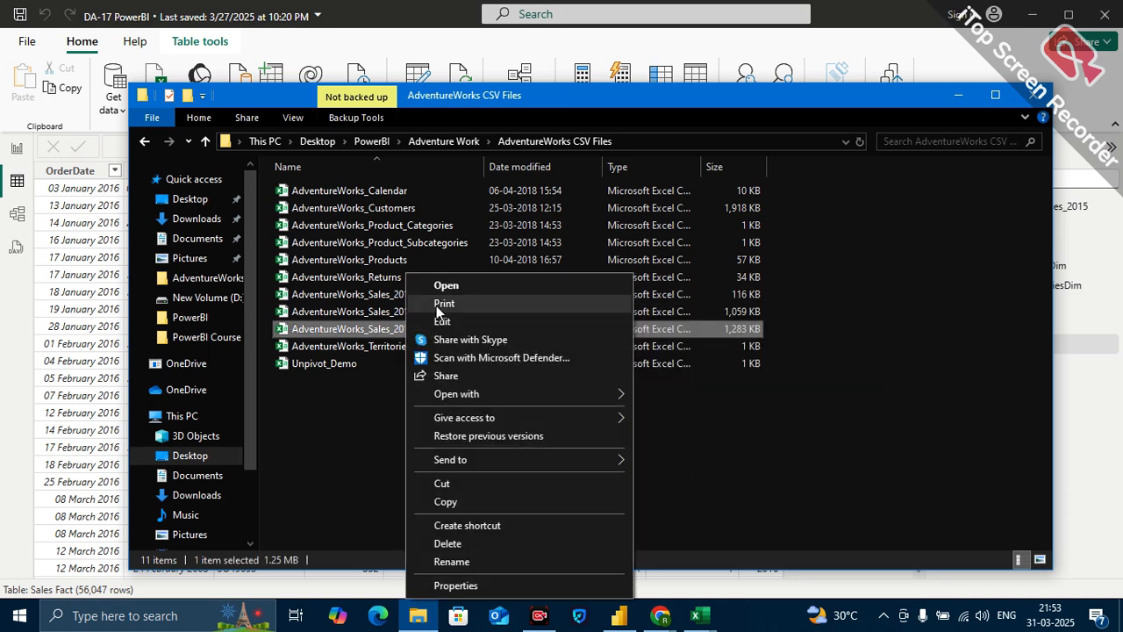
{"action": "left_click", "coordinate": [448, 503]}
{"action": "left_click", "coordinate": [449, 504]}
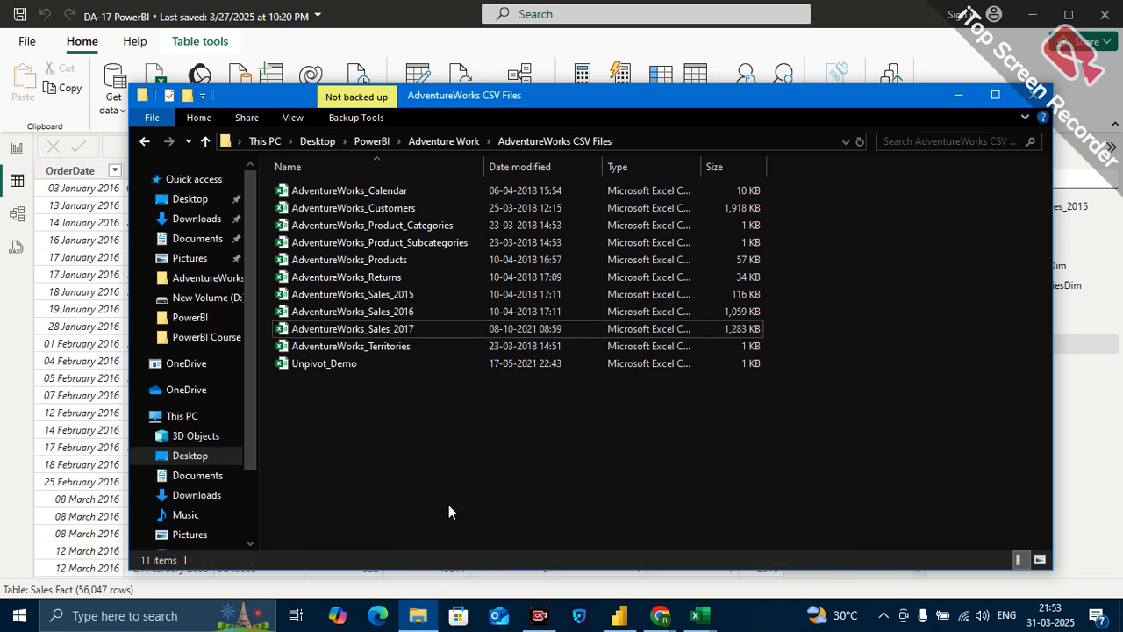
{"action": "right_click", "coordinate": [462, 418]}
{"action": "left_click", "coordinate": [506, 313]}
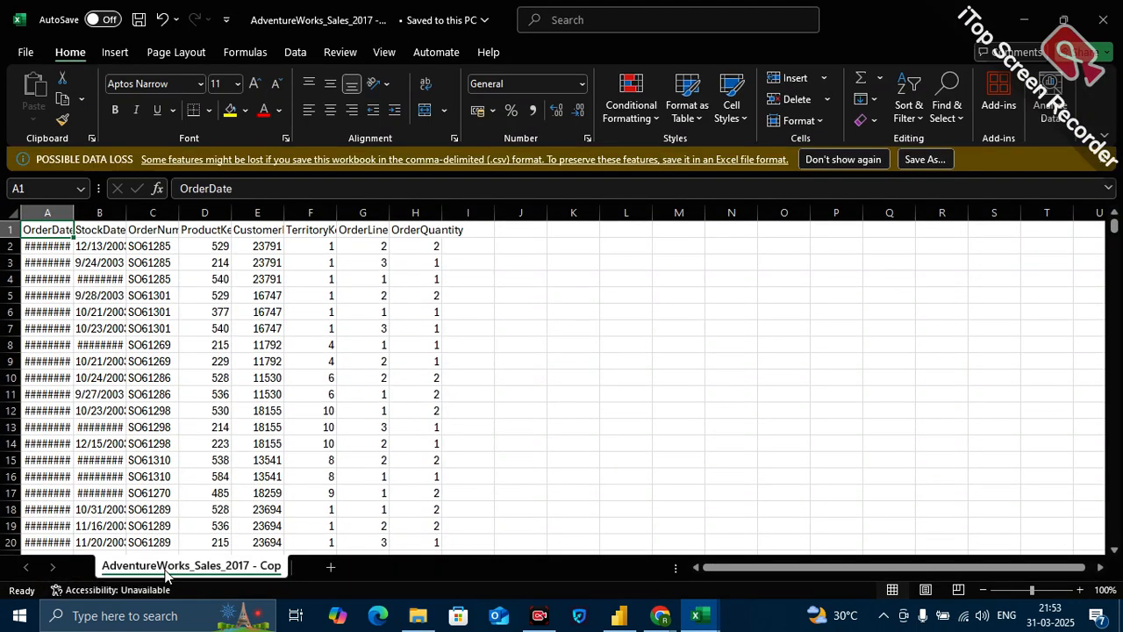
Change the year in the copy's sheet name from 2017 to 2018.
{"action": "double_click", "coordinate": [250, 566]}
{"action": "left_click", "coordinate": [249, 561]}
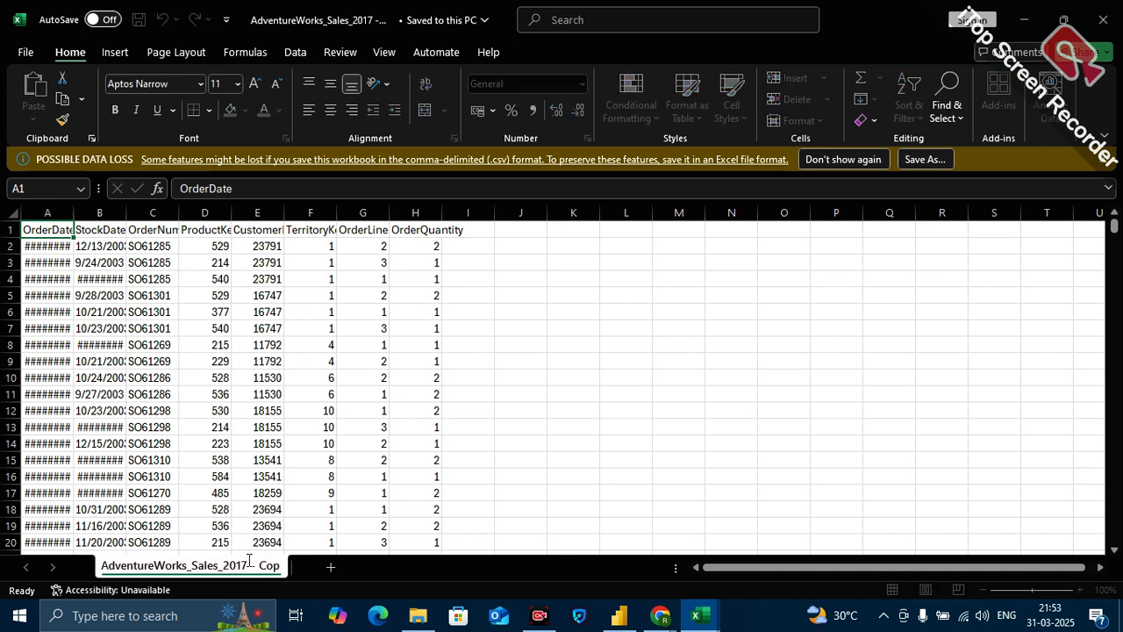
{"action": "key", "text": "BackSpace"}
{"action": "type", "text": "8"}
Widen the OrderDate column and replace every occurrence of 2017 with 2018 in the sheet.
{"action": "key", "text": "ctrl+f"}
{"action": "left_click", "coordinate": [453, 270]}
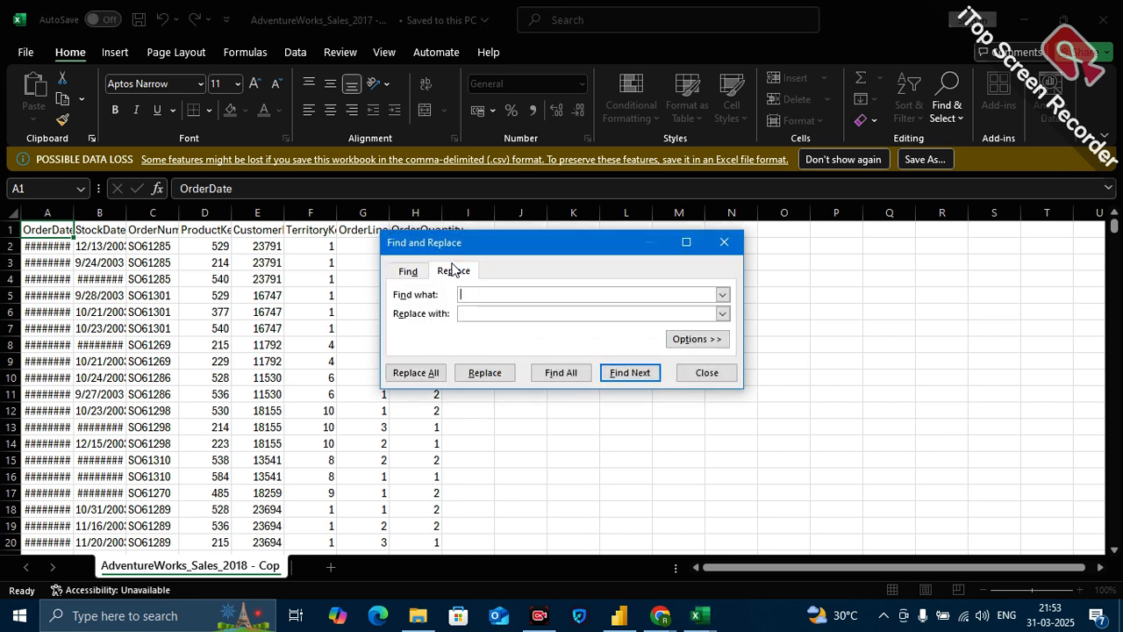
{"action": "left_click", "coordinate": [477, 295]}
{"action": "left_click", "coordinate": [487, 314]}
{"action": "left_click_drag", "start_coordinate": [74, 213], "coordinate": [117, 211]}
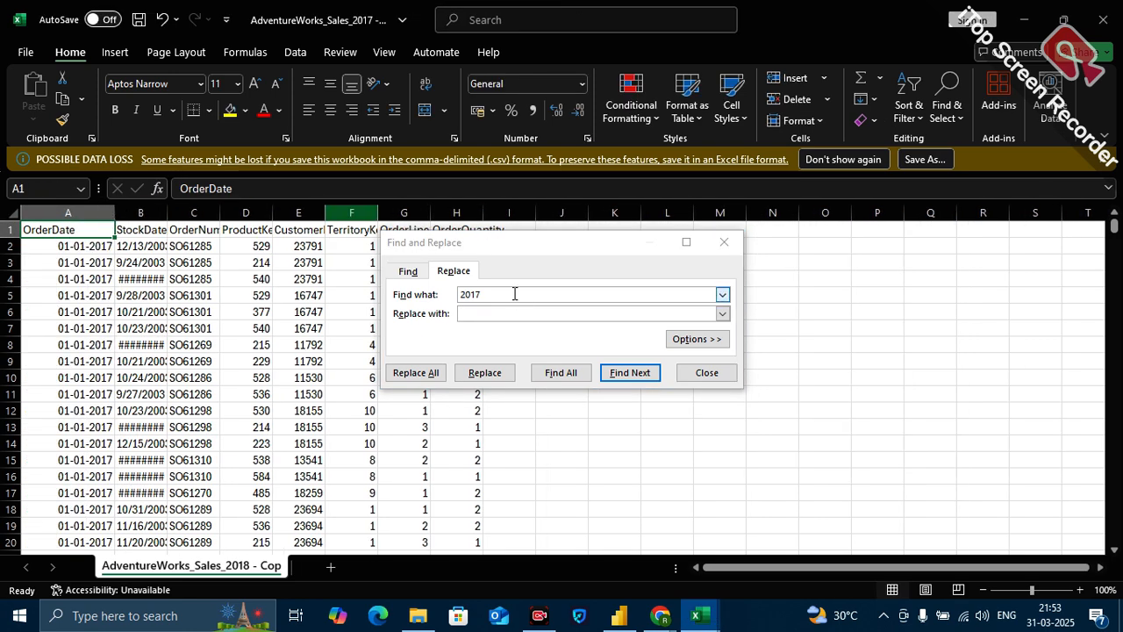
{"action": "left_click", "coordinate": [489, 313]}
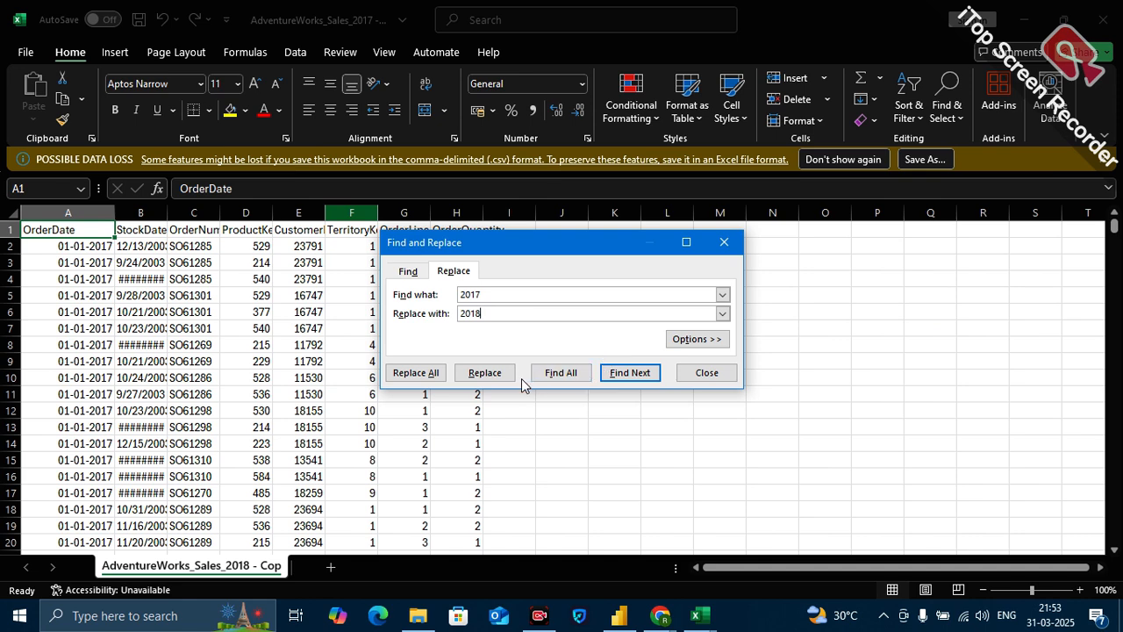
{"action": "left_click", "coordinate": [434, 375]}
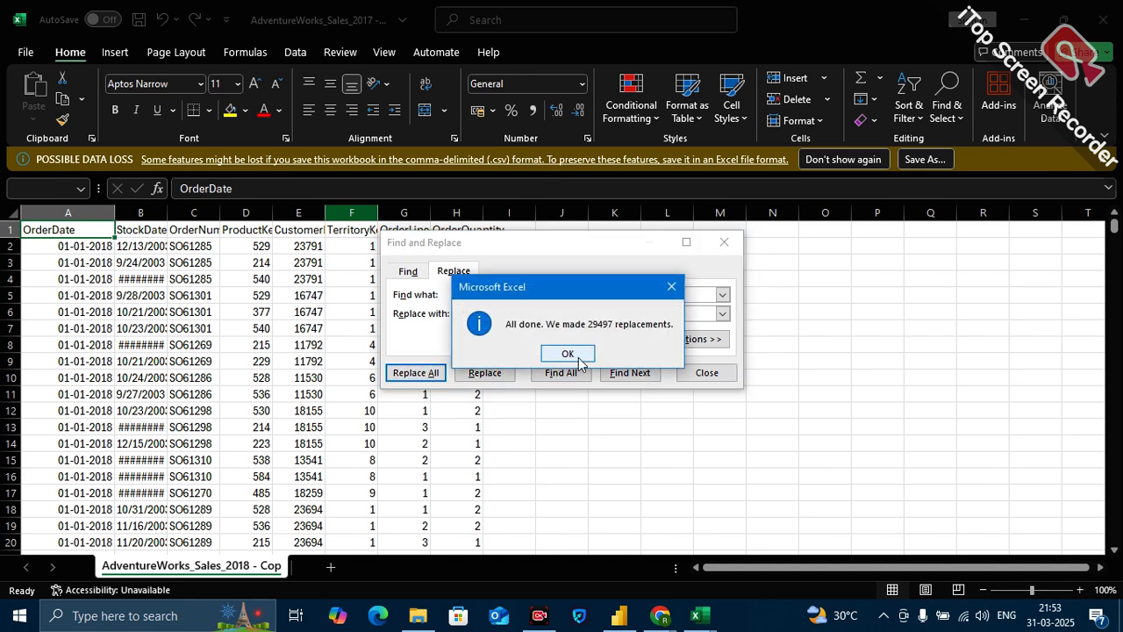
{"action": "left_click", "coordinate": [568, 354]}
{"action": "left_click", "coordinate": [707, 372]}
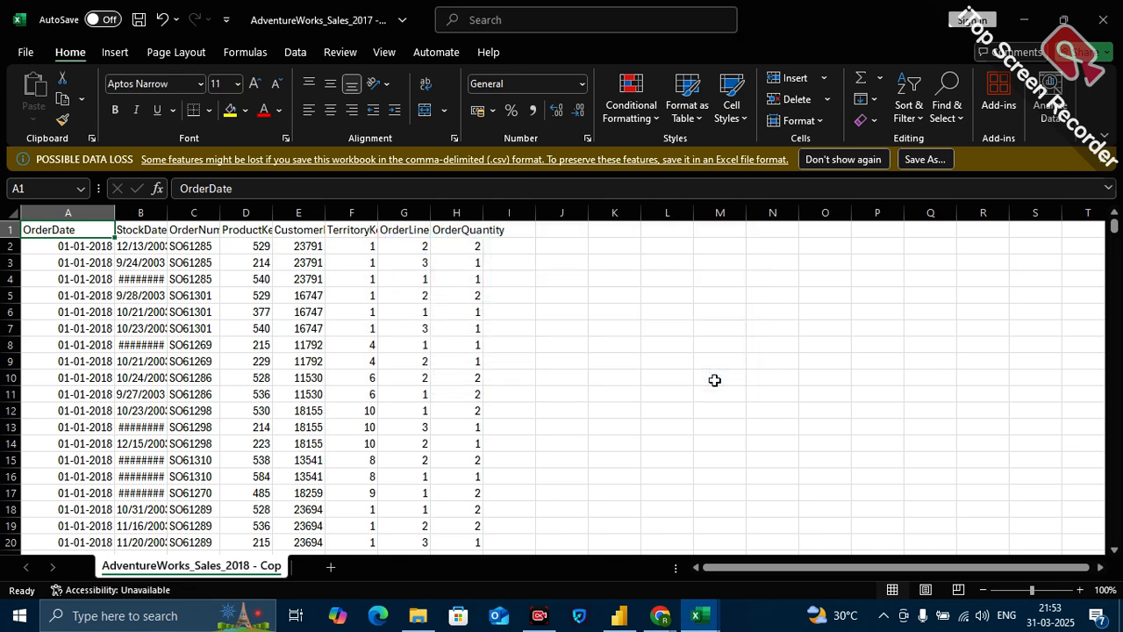
Save and close the copied sales file, and close AdventureWorks_Sales_2015 without saving its changes.
{"action": "key", "text": "ctrl+s"}
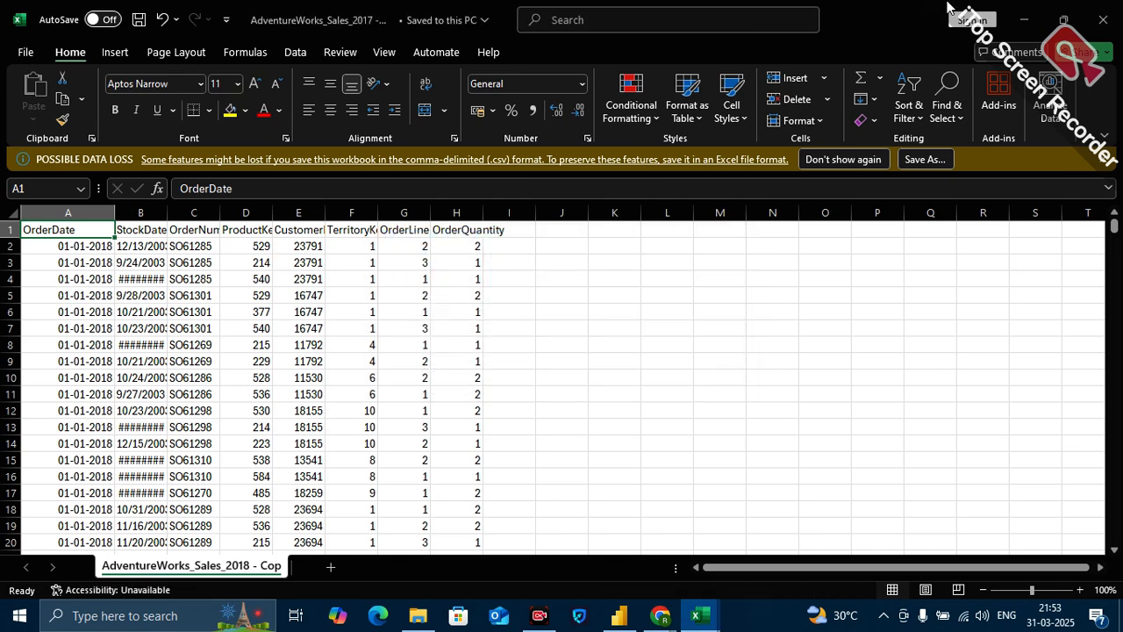
{"action": "left_click", "coordinate": [1104, 19]}
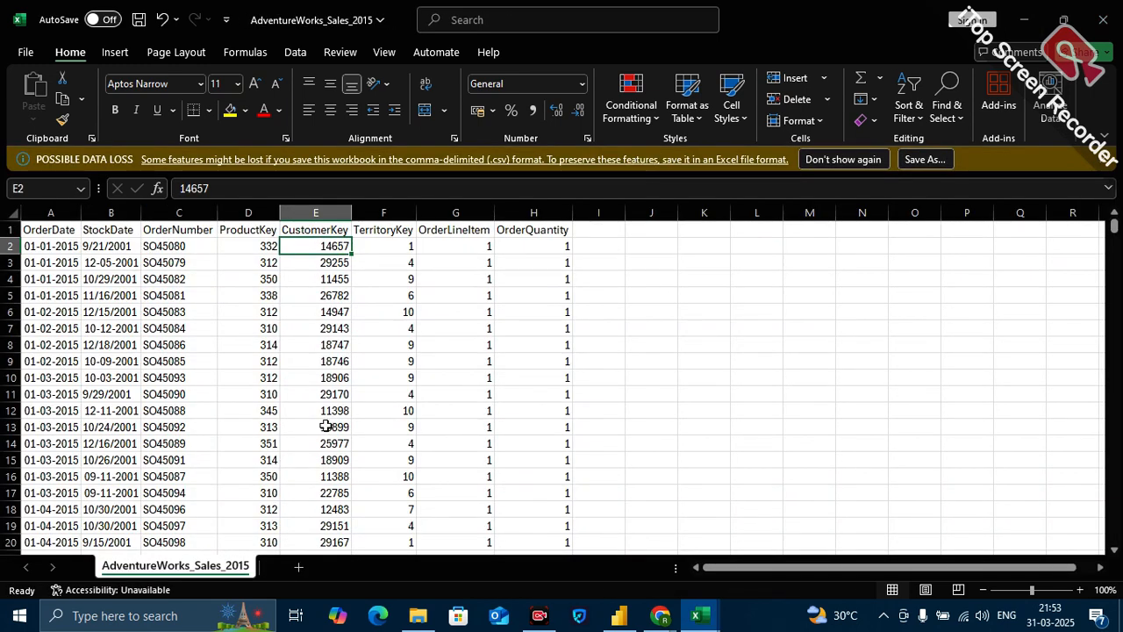
{"action": "left_click", "coordinate": [1102, 20]}
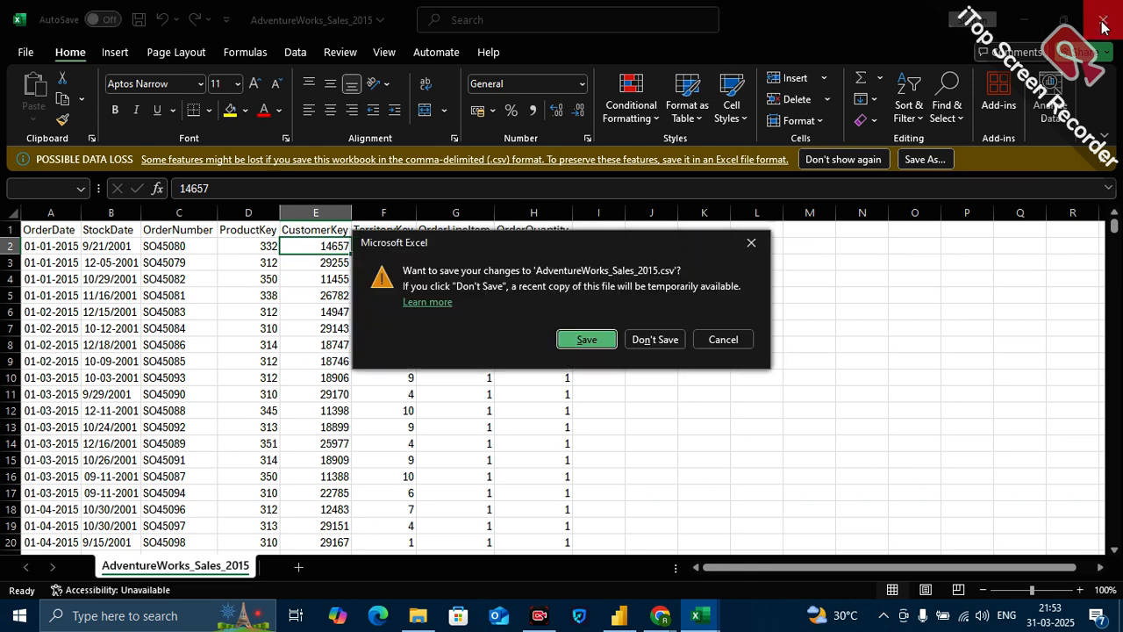
{"action": "left_click", "coordinate": [656, 340]}
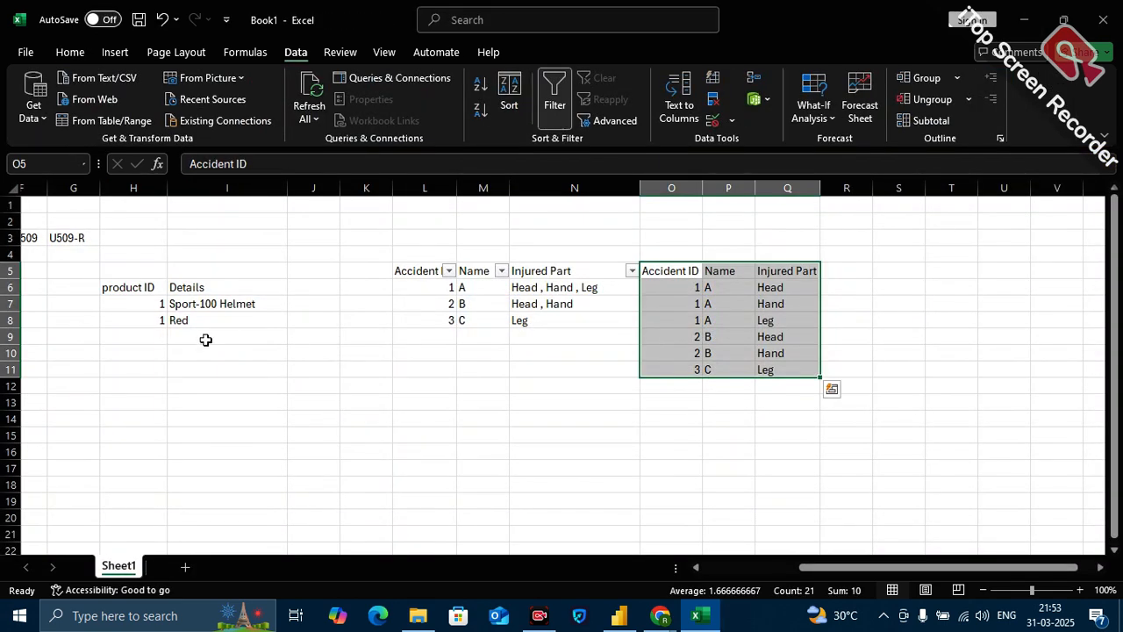
Return to the AdventureWorks CSV Files folder and rename the copied 2017 sales file as AdventureWorks_Sales_2018.
{"action": "mouse_move", "coordinate": [419, 617]}
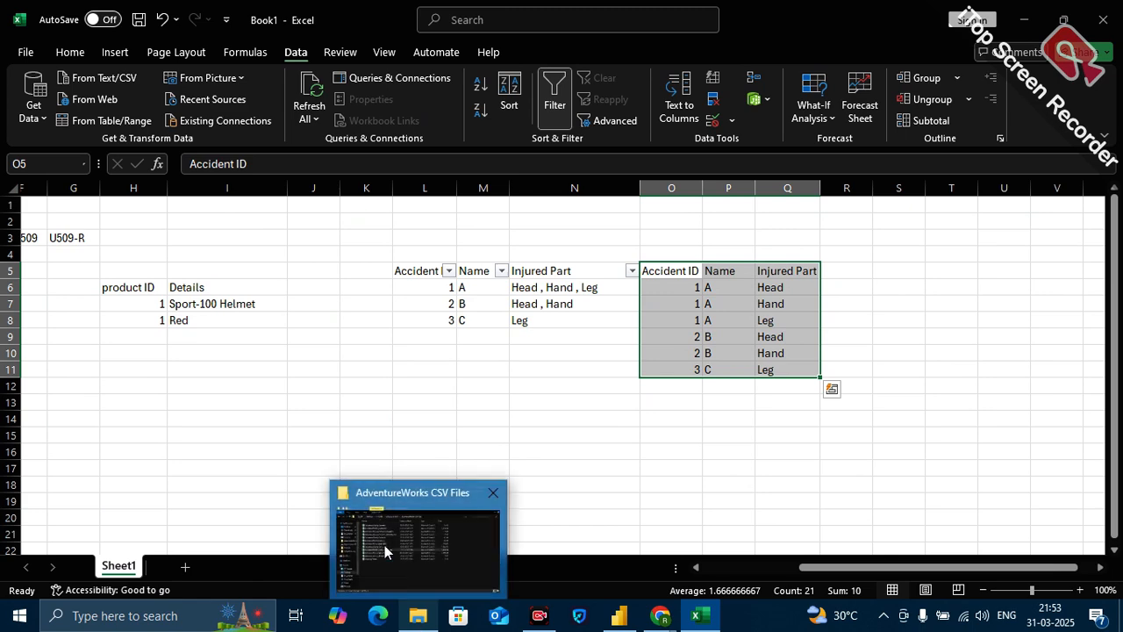
{"action": "left_click", "coordinate": [384, 544]}
{"action": "right_click", "coordinate": [450, 325]}
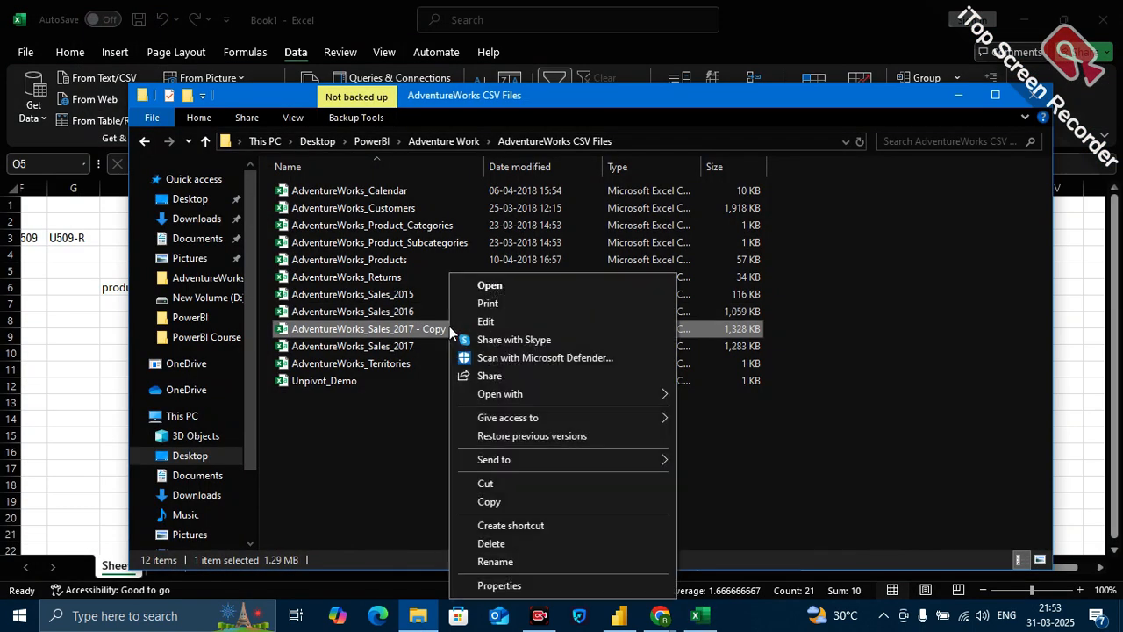
{"action": "left_click", "coordinate": [494, 562]}
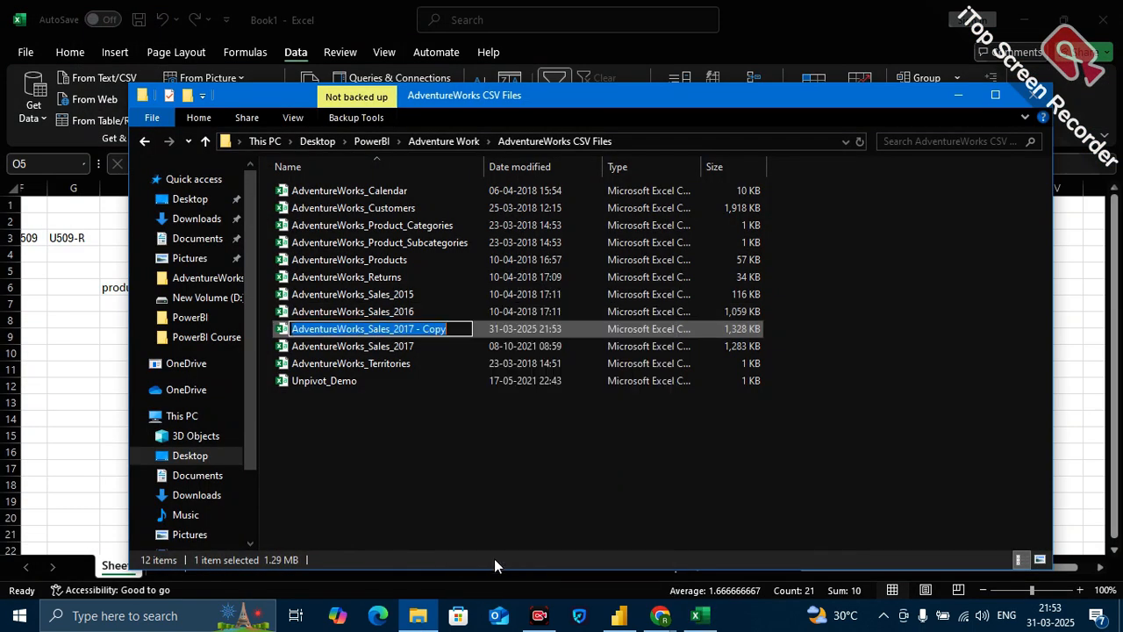
{"action": "left_click", "coordinate": [459, 325]}
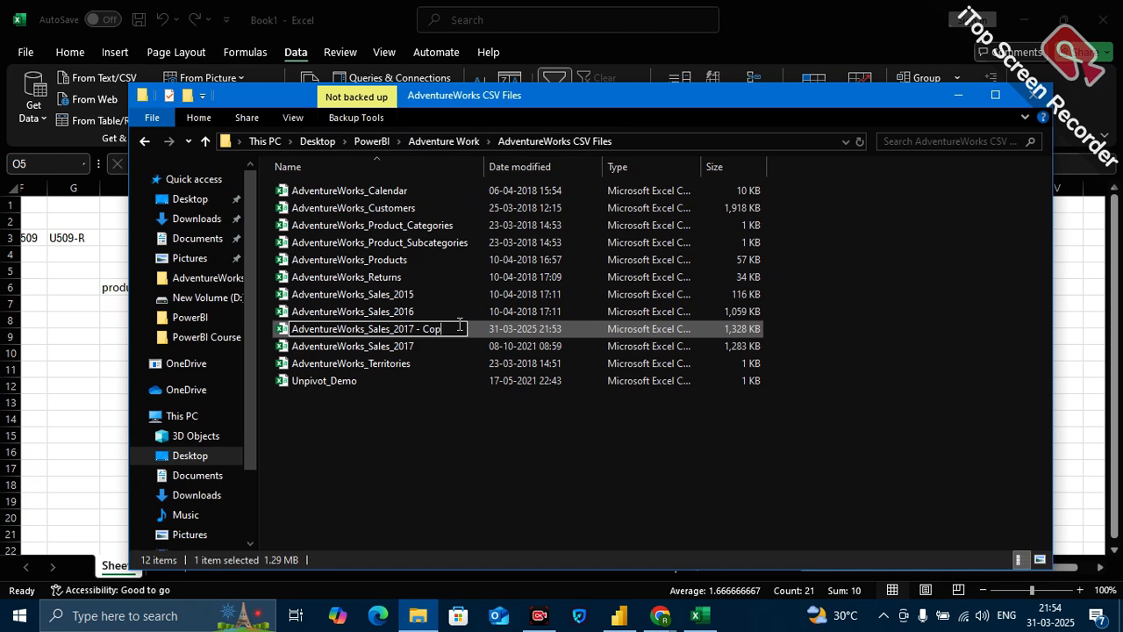
{"action": "key", "text": "BackSpace"}
{"action": "key", "text": "BackSpace"}
{"action": "key", "text": "BackSpace"}
{"action": "key", "text": "BackSpace"}
{"action": "key", "text": "BackSpace"}
{"action": "key", "text": "BackSpace"}
{"action": "key", "text": "BackSpace"}
{"action": "key", "text": "BackSpace"}
{"action": "type", "text": "8"}
{"action": "key", "text": "Return"}
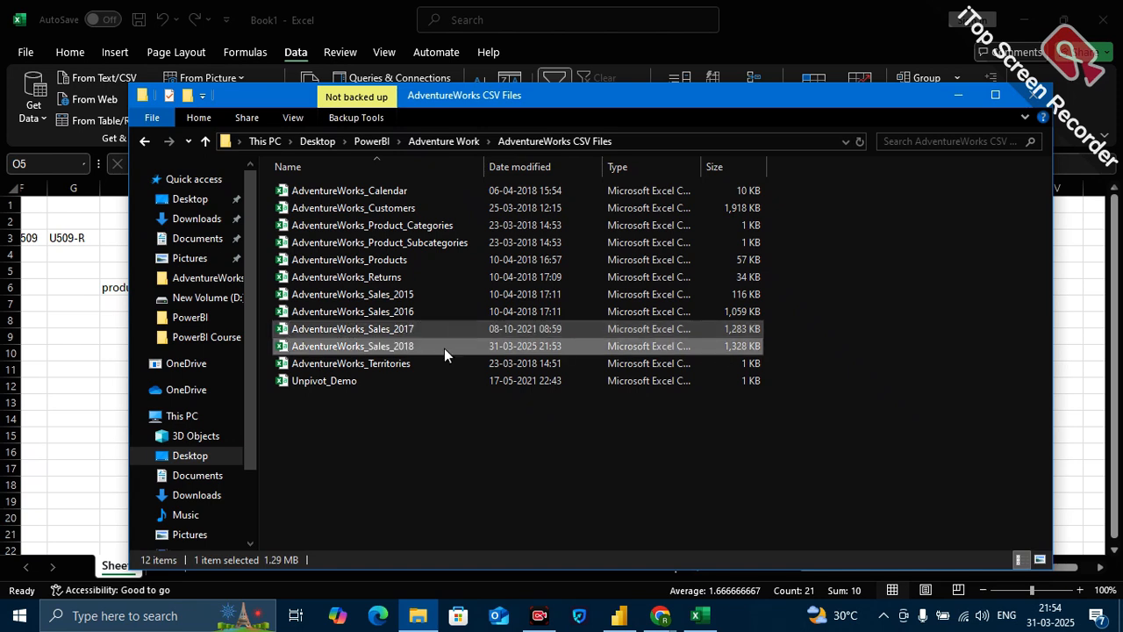
{"action": "left_click", "coordinate": [450, 530]}
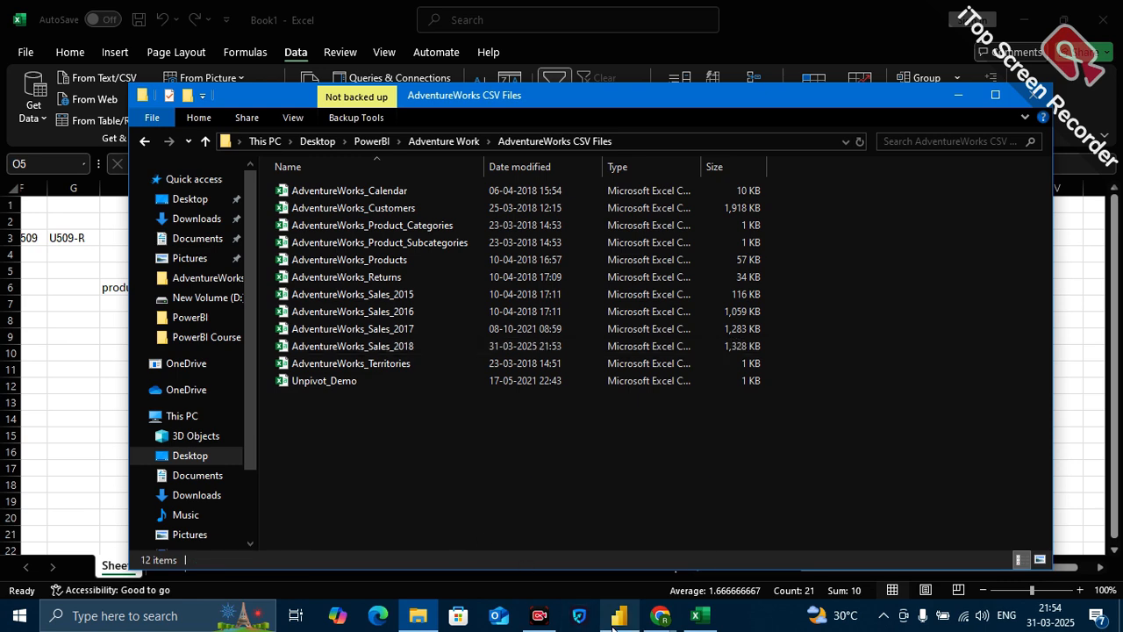
Switch to Power BI Desktop, refresh the report data, and select the Year column of the Sales Fact table.
{"action": "mouse_move", "coordinate": [614, 623]}
{"action": "left_click", "coordinate": [602, 554]}
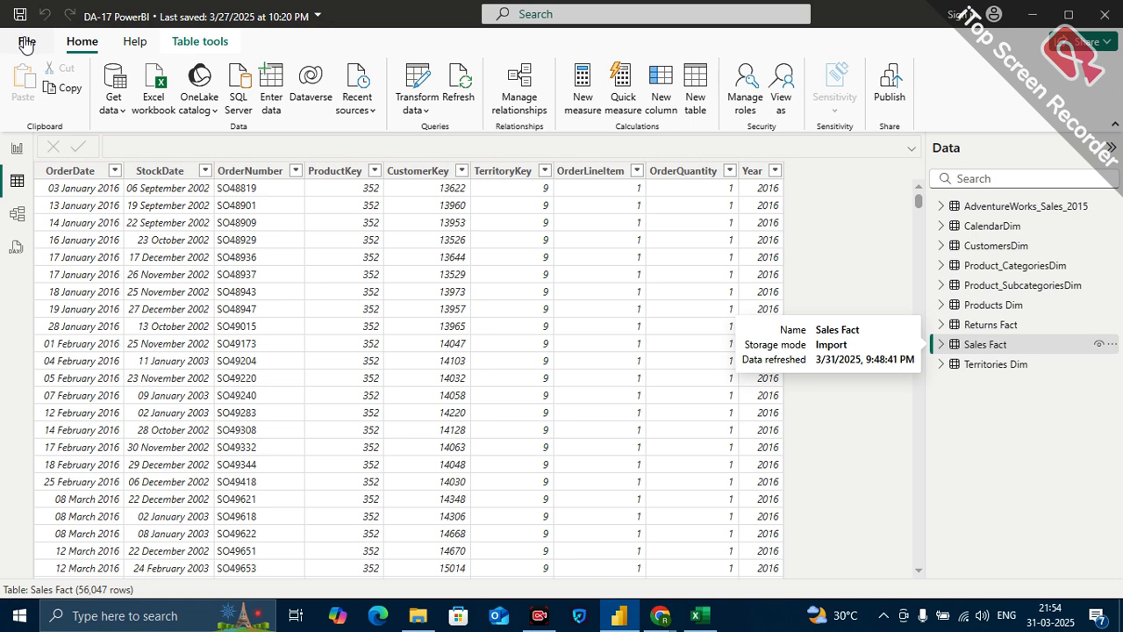
{"action": "left_click", "coordinate": [462, 90]}
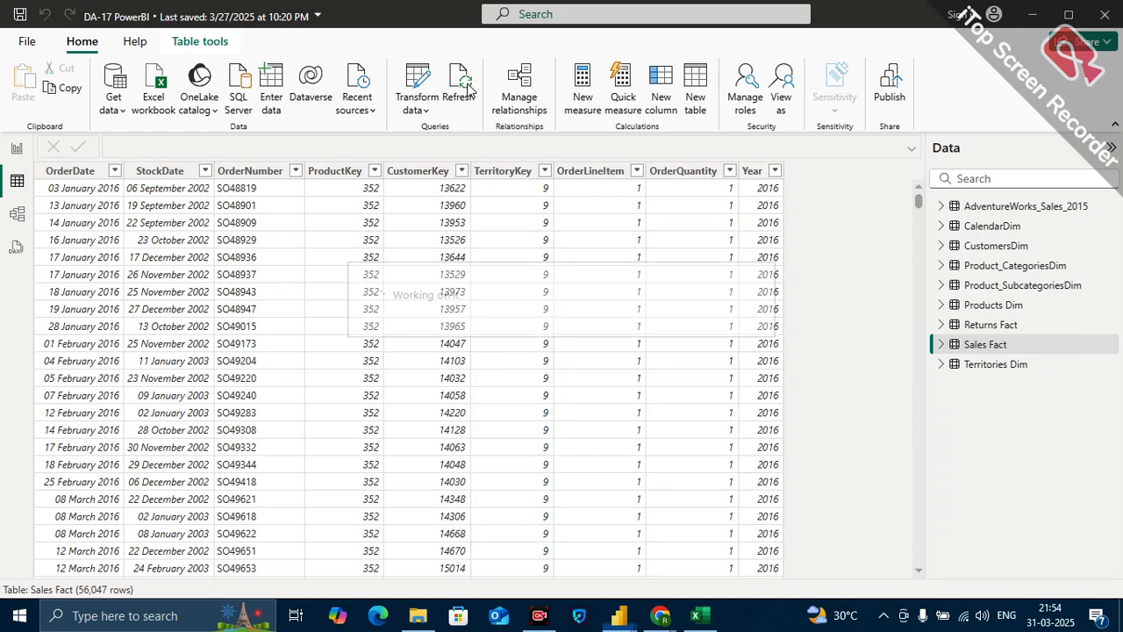
{"action": "left_click", "coordinate": [768, 310]}
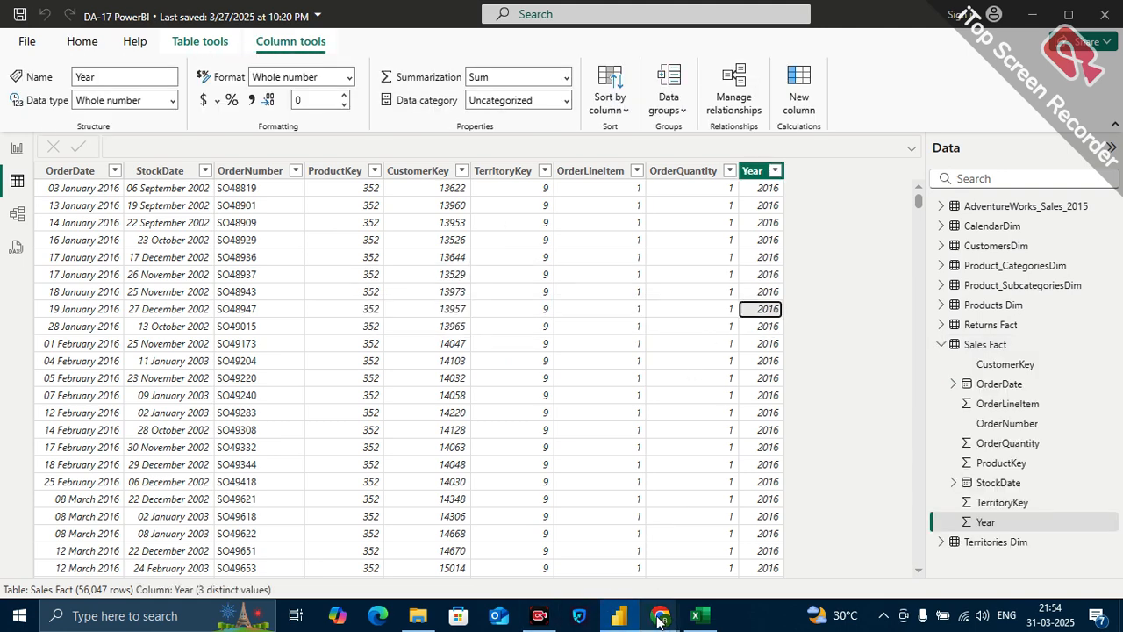
Switch to the Google Meet call in Chrome.
{"action": "mouse_move", "coordinate": [660, 620]}
{"action": "left_click", "coordinate": [603, 552]}
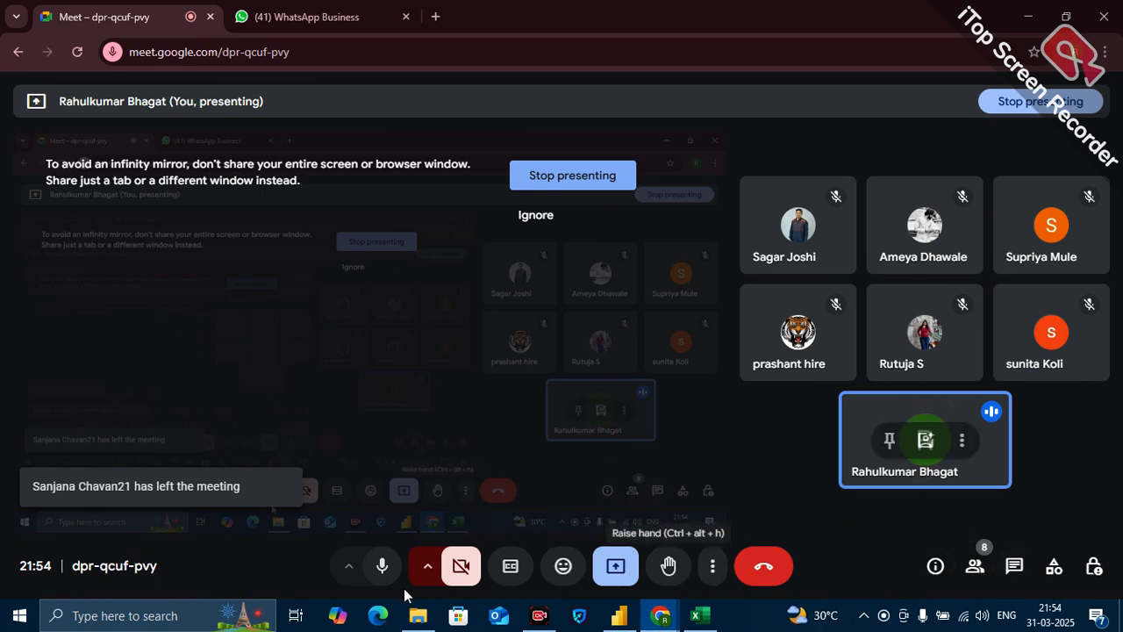
Mute and unmute the microphone in the Google Meet call.
{"action": "left_click", "coordinate": [390, 586]}
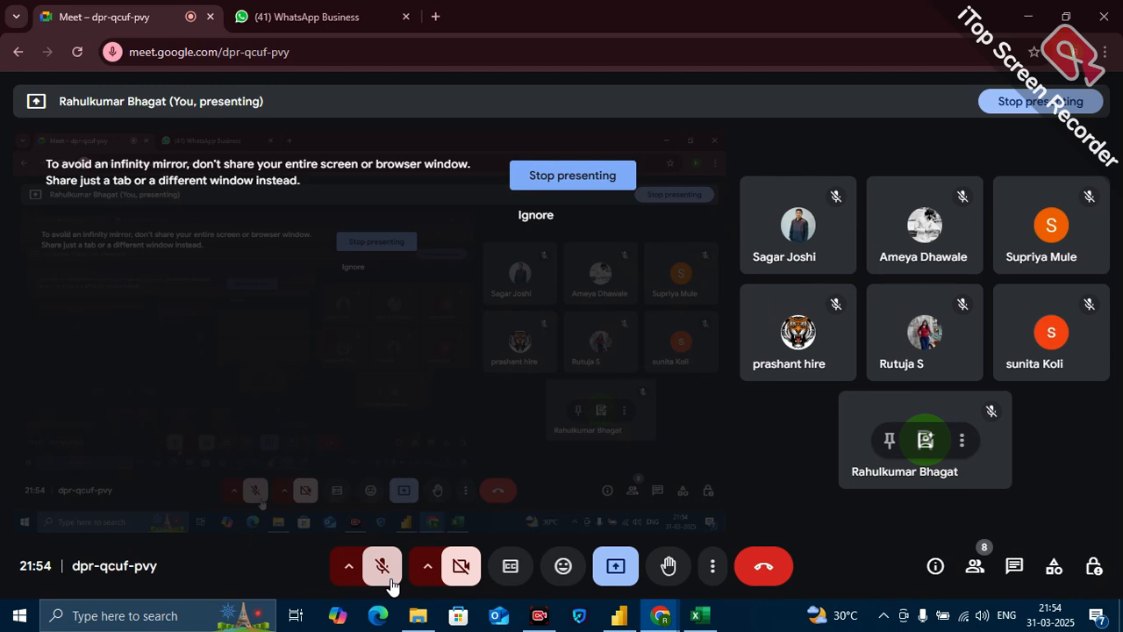
{"action": "left_click", "coordinate": [389, 584]}
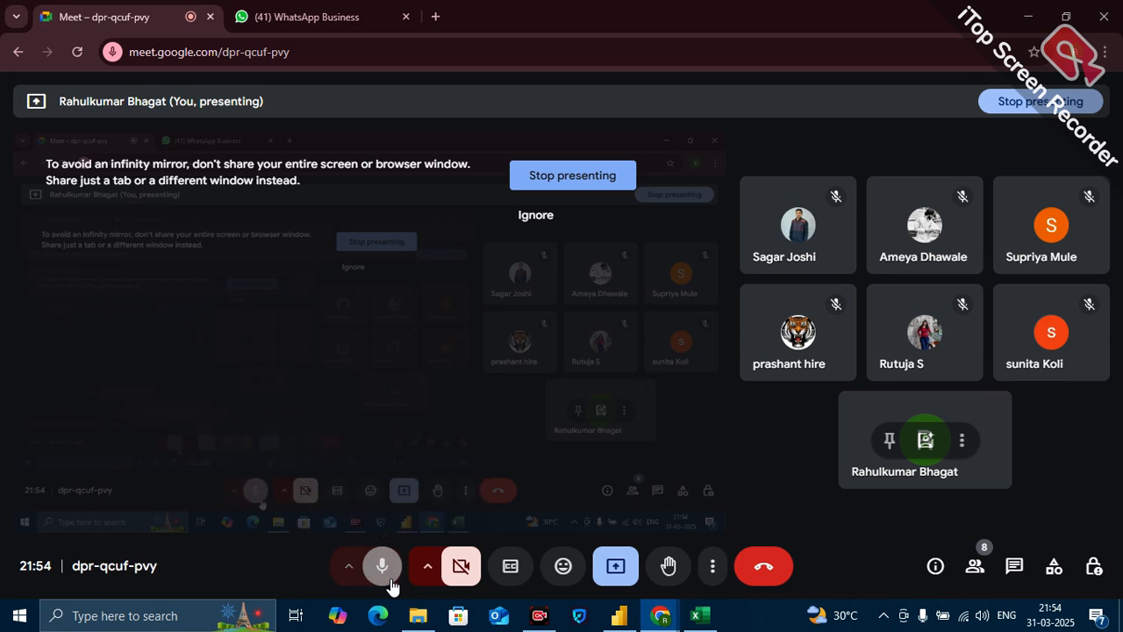
{"action": "left_click", "coordinate": [389, 584]}
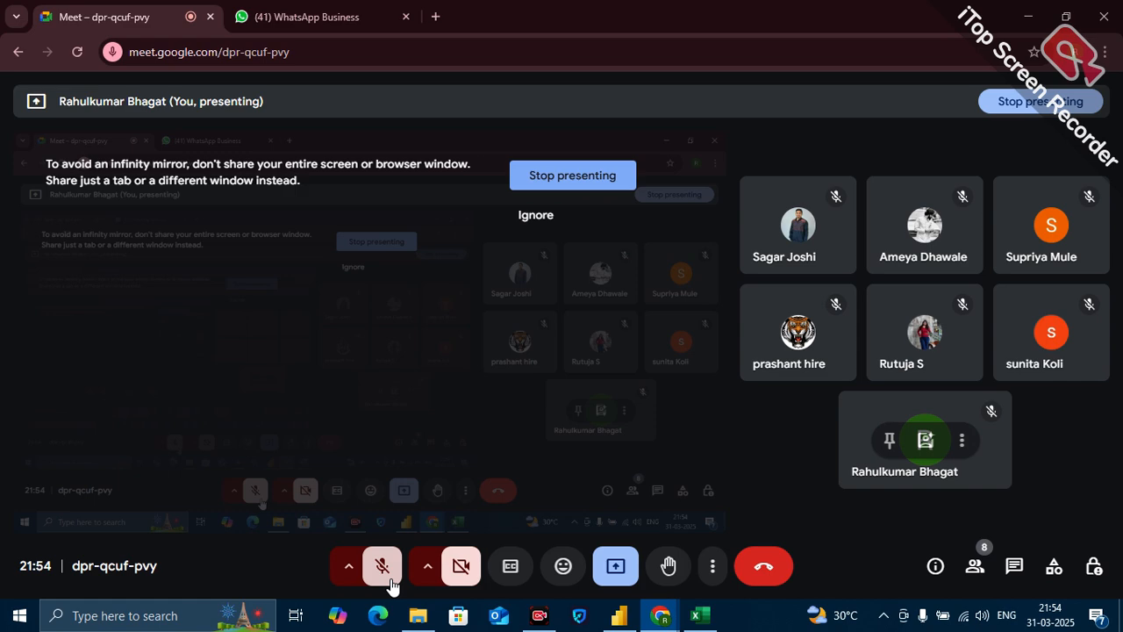
{"action": "left_click", "coordinate": [389, 580]}
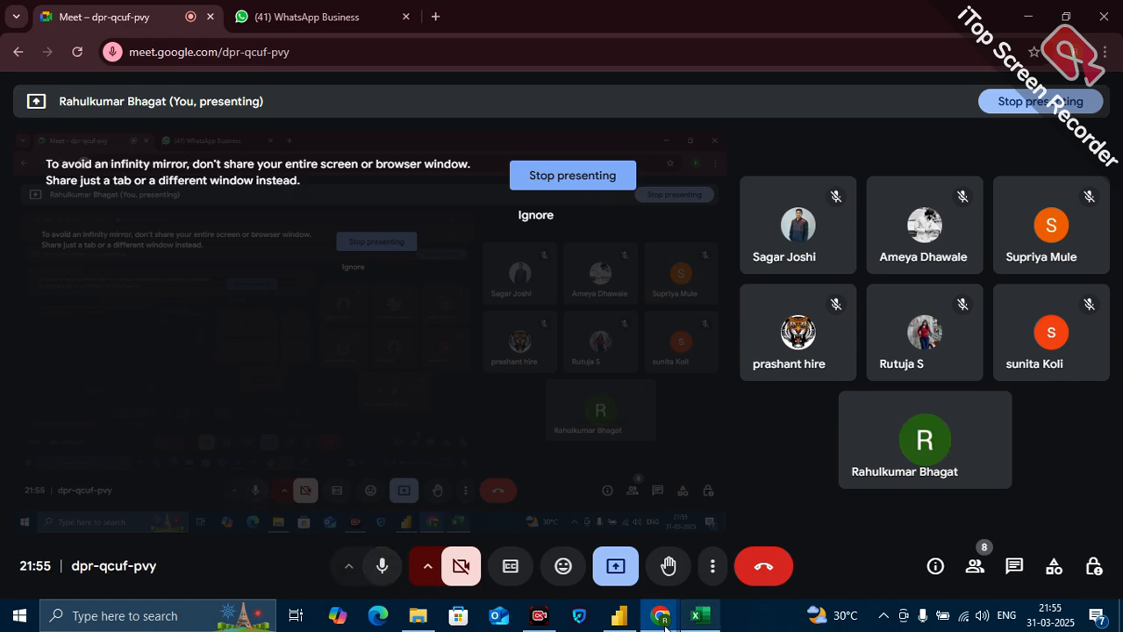
Switch to Power BI Desktop, review the yearly sales files in the AdventureWorks CSV Files folder, and return to the report.
{"action": "mouse_move", "coordinate": [614, 619]}
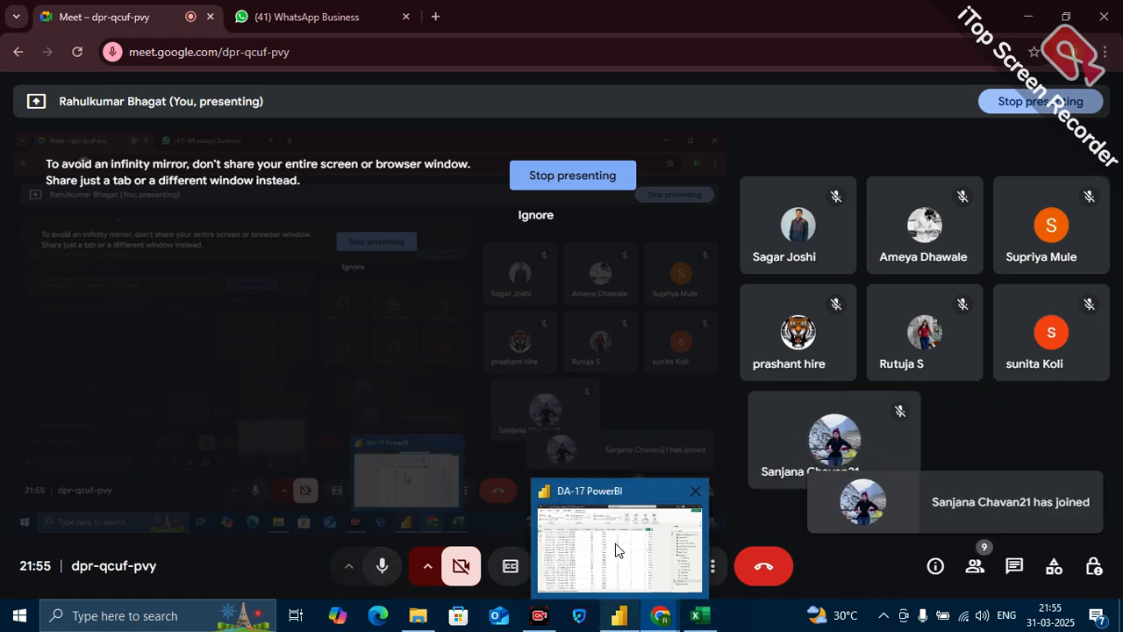
{"action": "left_click", "coordinate": [616, 542]}
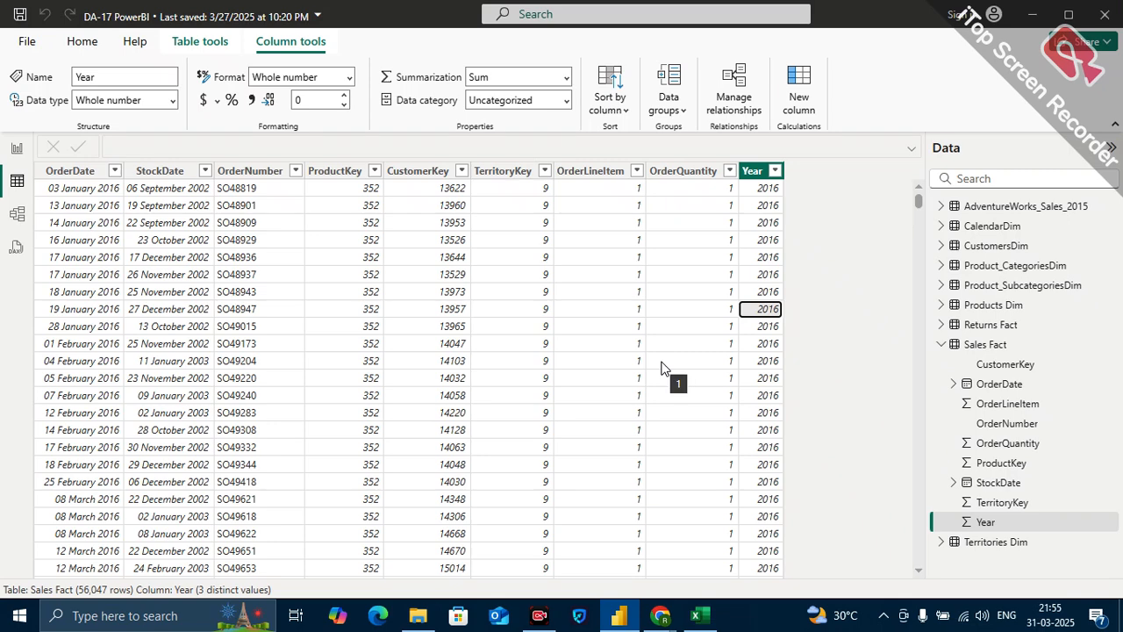
{"action": "mouse_move", "coordinate": [436, 618]}
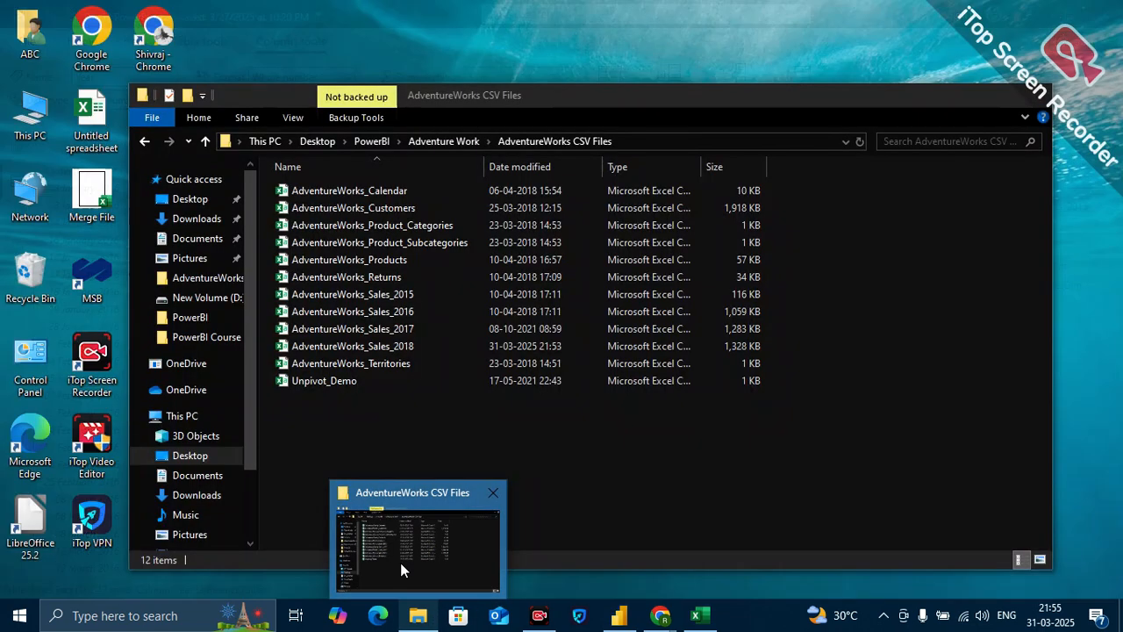
{"action": "left_click", "coordinate": [400, 562]}
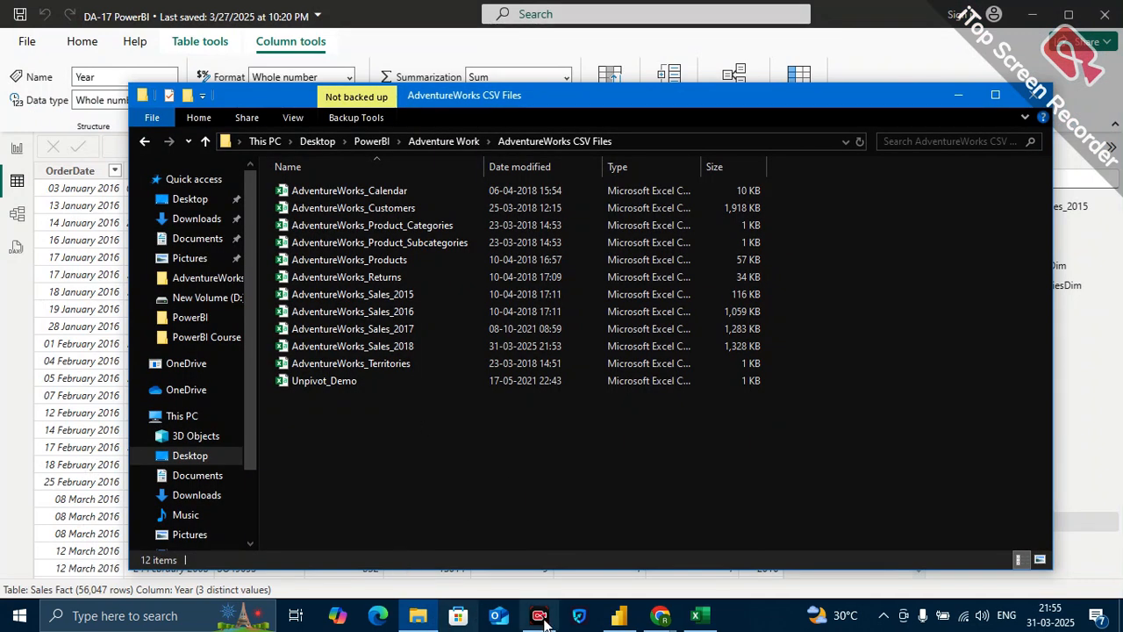
{"action": "left_click", "coordinate": [619, 615]}
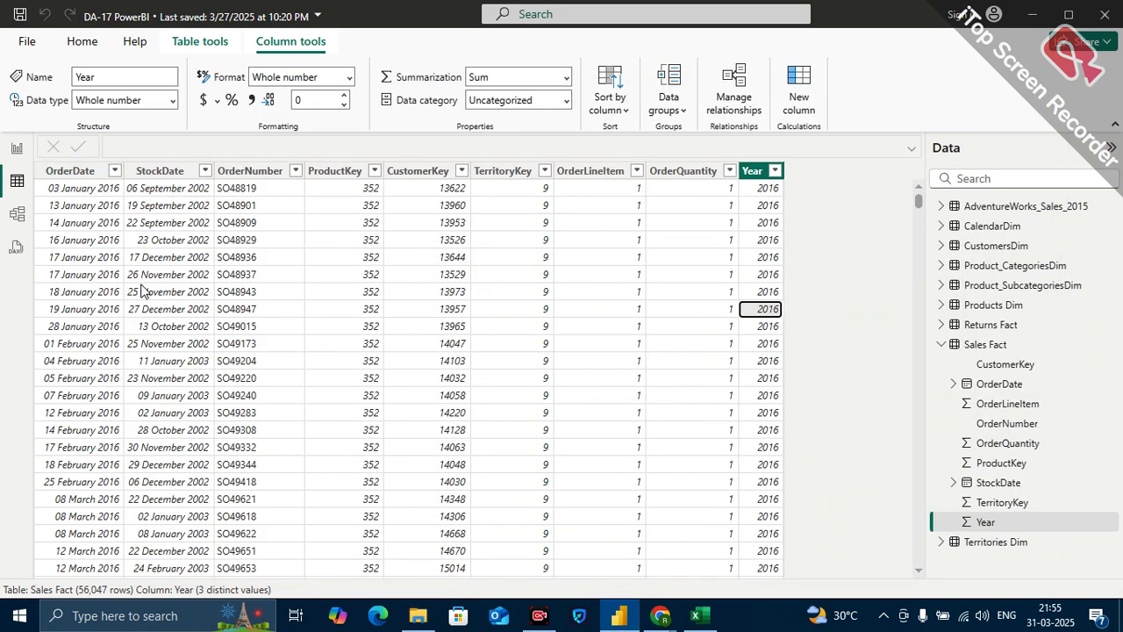
Open the Sales Fact query in Power Query Editor and examine the fully loaded list of years in its Year column filter.
{"action": "left_click", "coordinate": [93, 50]}
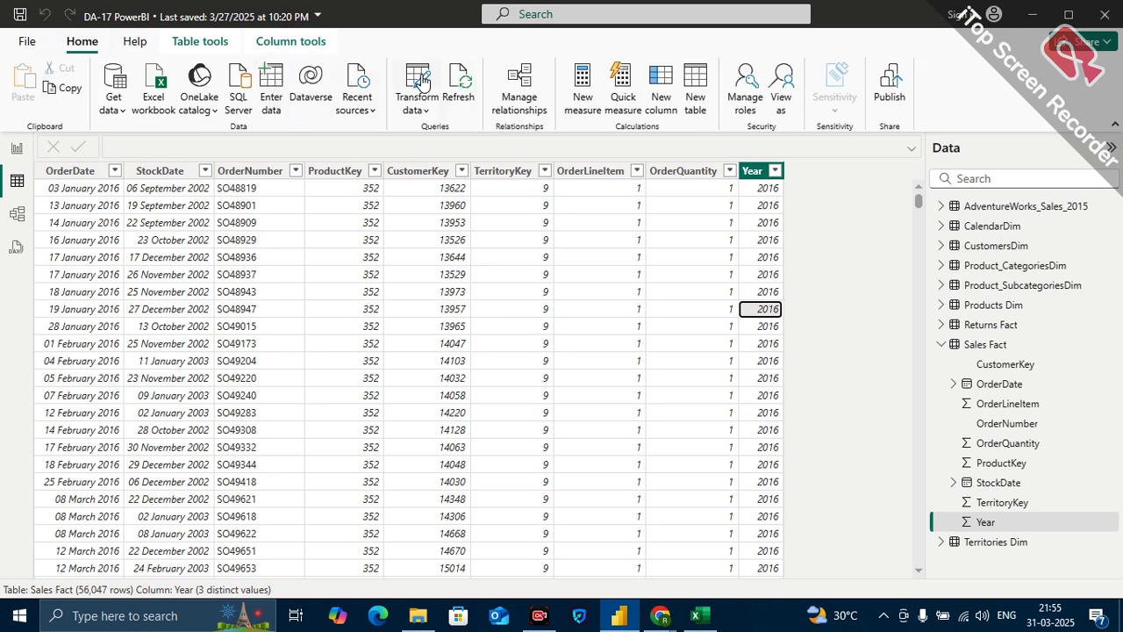
{"action": "left_click", "coordinate": [419, 81]}
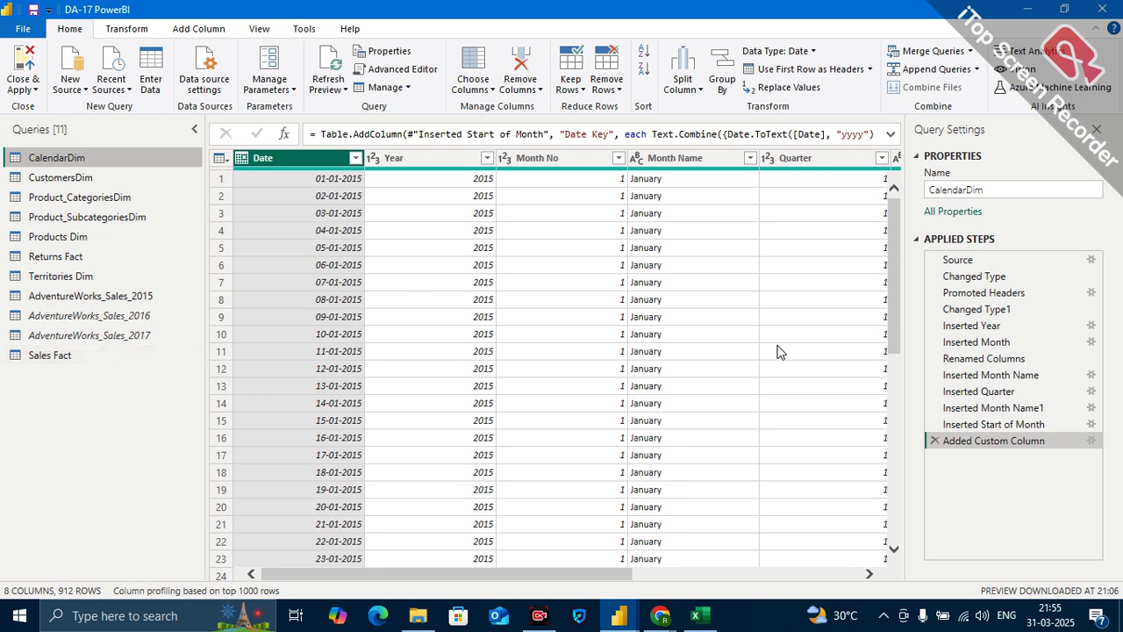
{"action": "scroll", "coordinate": [778, 351], "scroll_direction": "right", "scroll_amount": 3}
{"action": "left_click", "coordinate": [93, 355]}
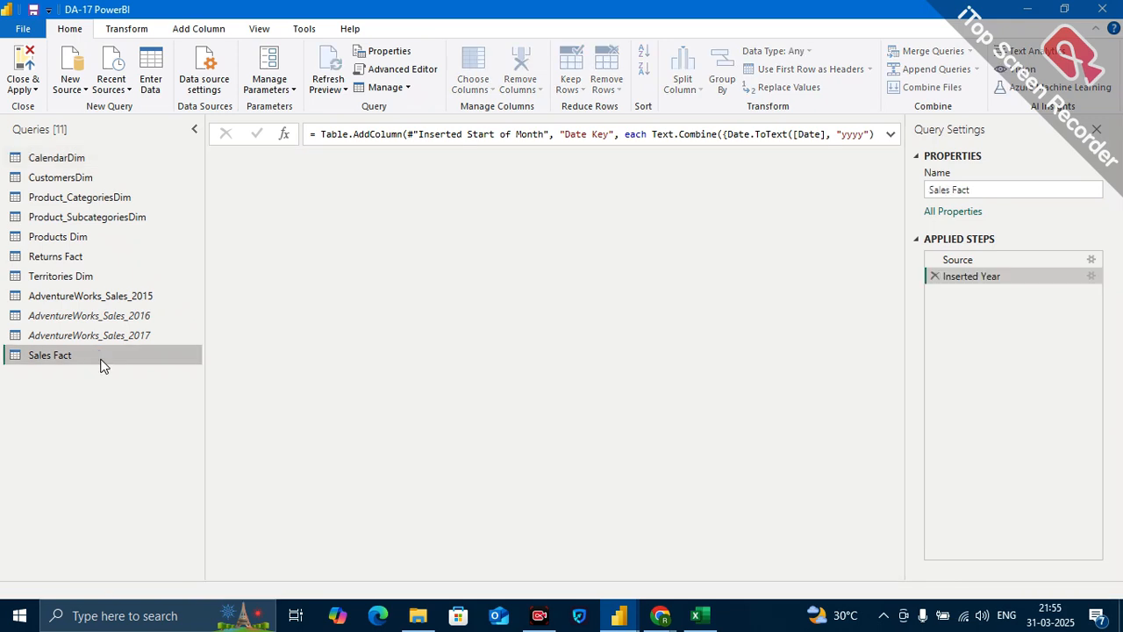
{"action": "scroll", "coordinate": [727, 386], "scroll_direction": "right", "scroll_amount": 2}
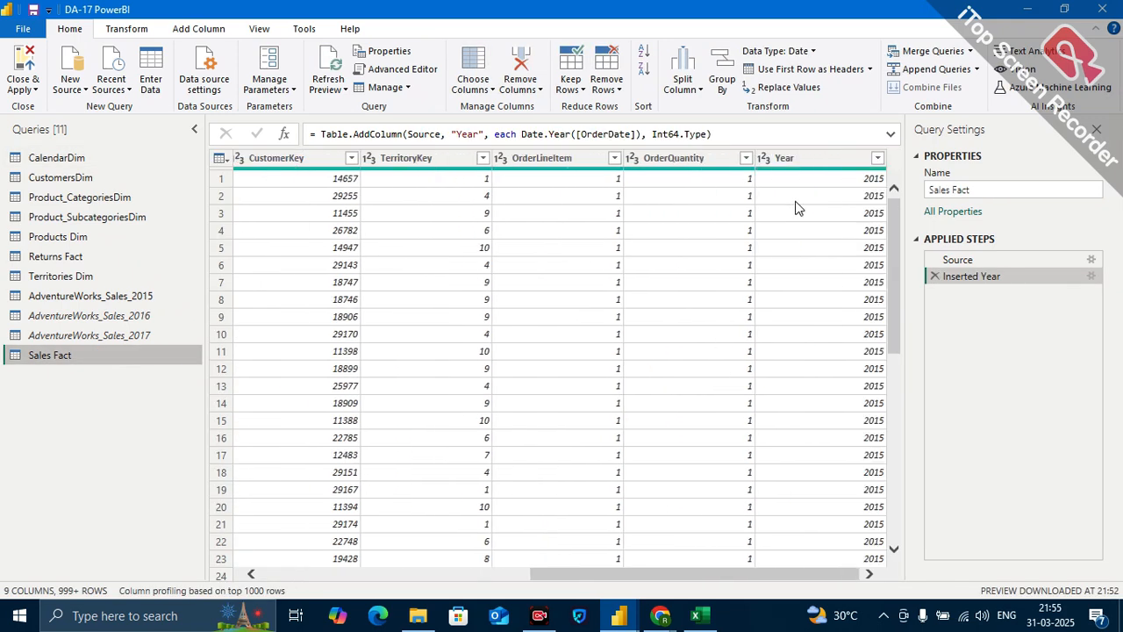
{"action": "left_click", "coordinate": [877, 159]}
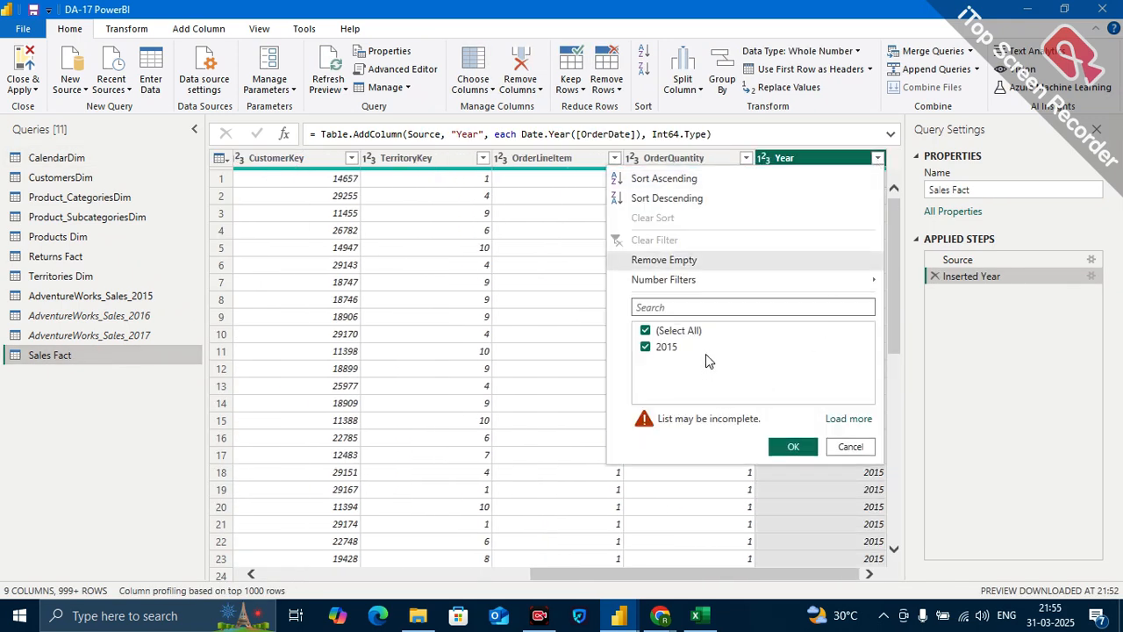
{"action": "left_click", "coordinate": [847, 419]}
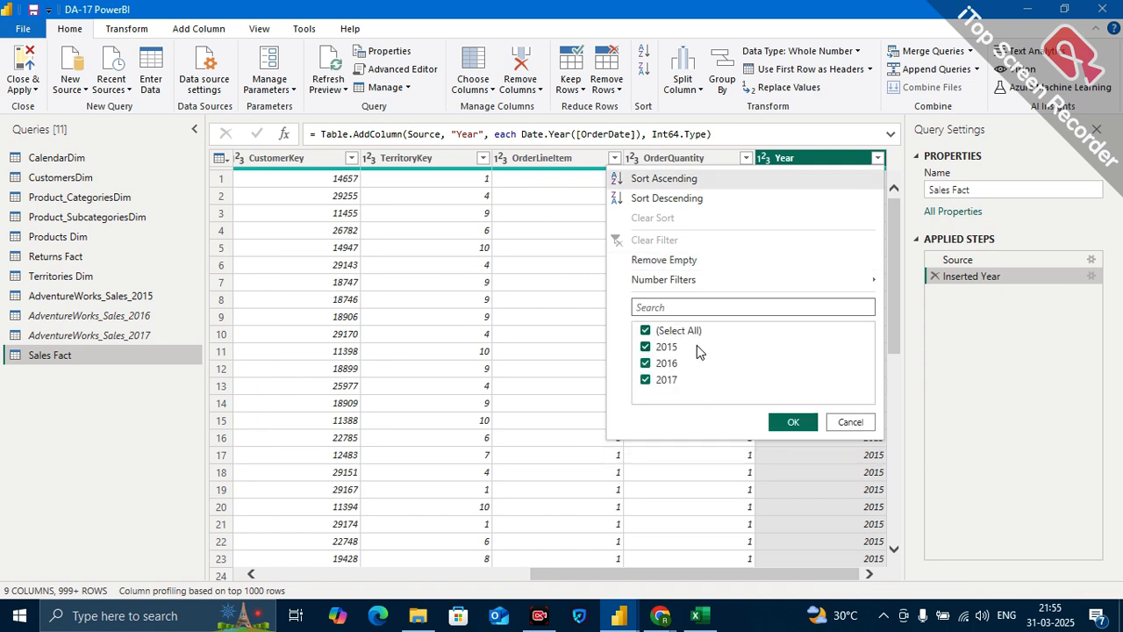
{"action": "left_click", "coordinate": [850, 422]}
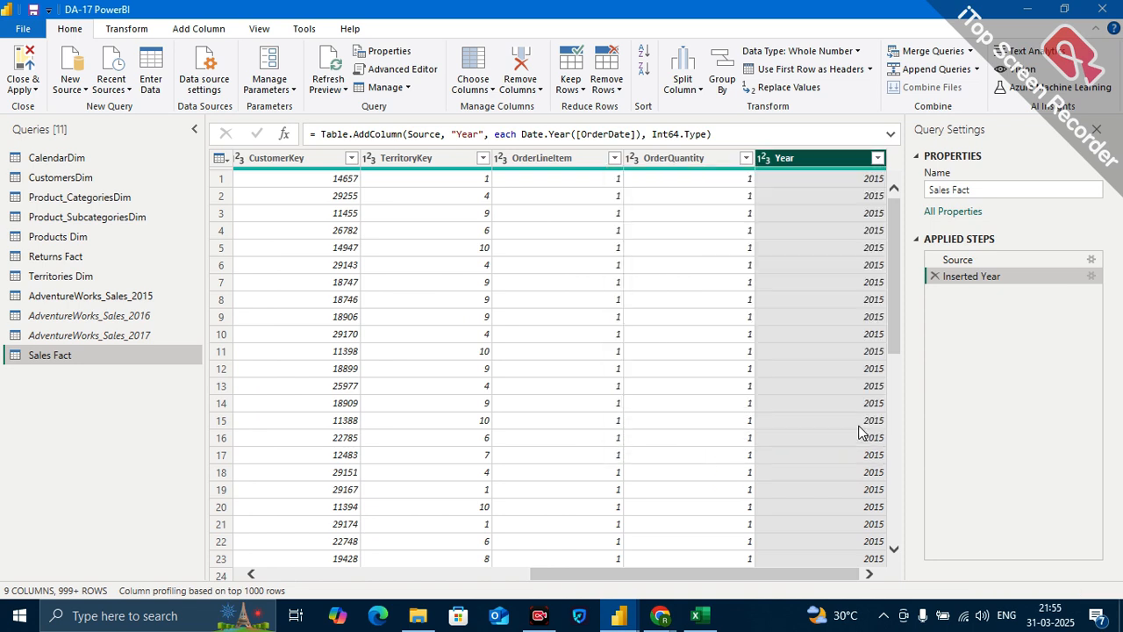
View the AdventureWorks CSV Files folder again and show the Power BI Desktop file in Report view.
{"action": "left_click", "coordinate": [418, 615]}
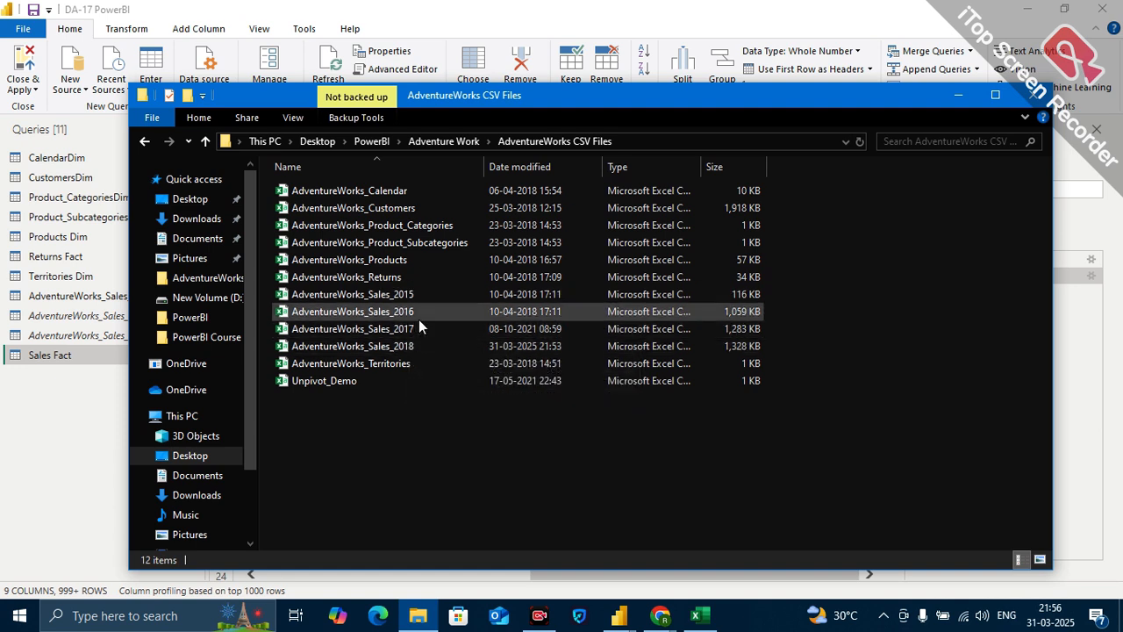
{"action": "left_click", "coordinate": [620, 623]}
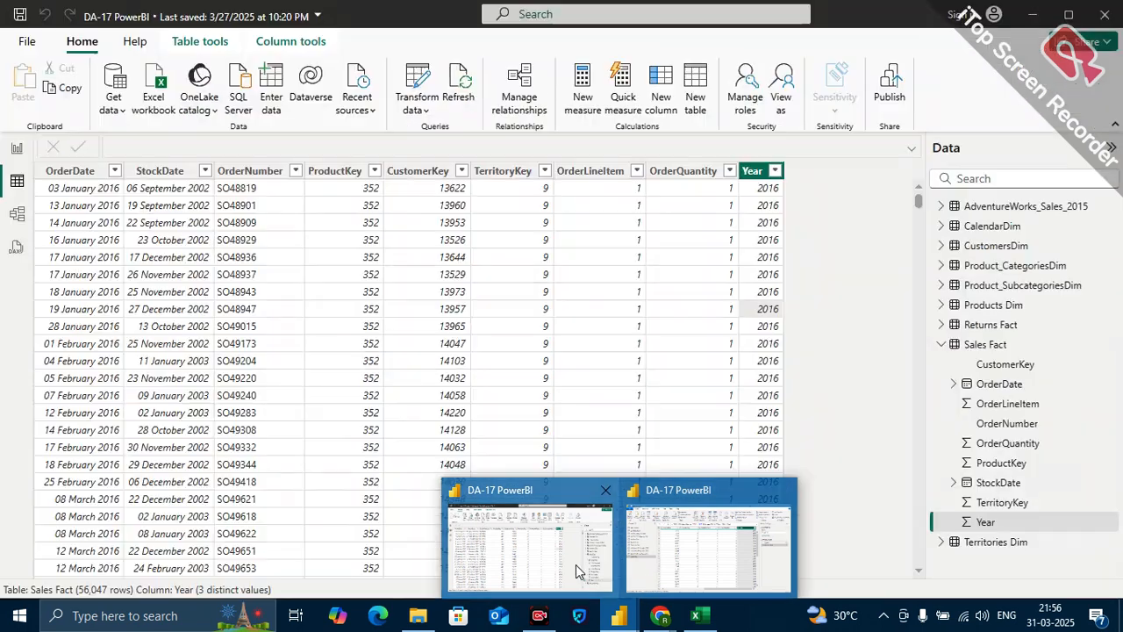
{"action": "left_click", "coordinate": [575, 564]}
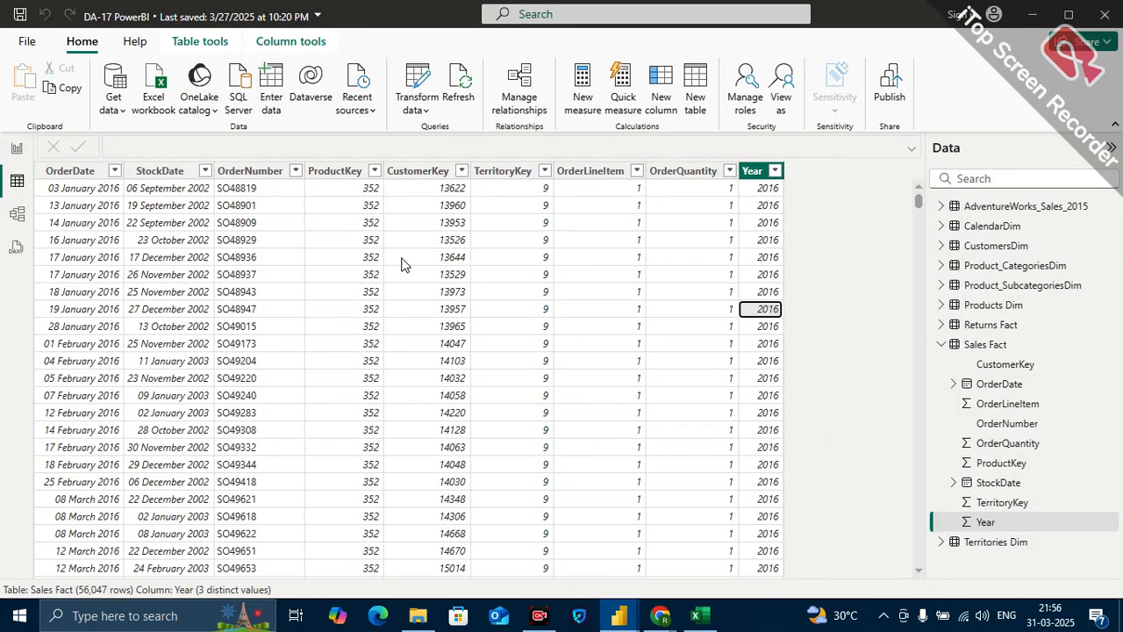
{"action": "left_click", "coordinate": [15, 151]}
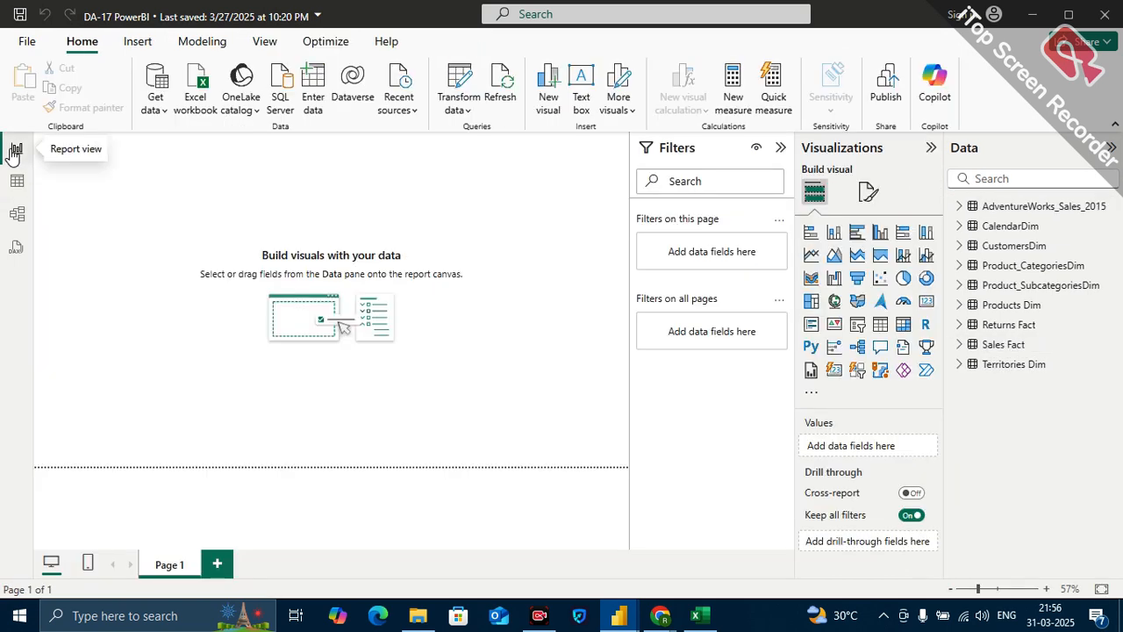
Return to Power Query Editor and start a new data source connection of type Folder.
{"action": "left_click", "coordinate": [459, 93]}
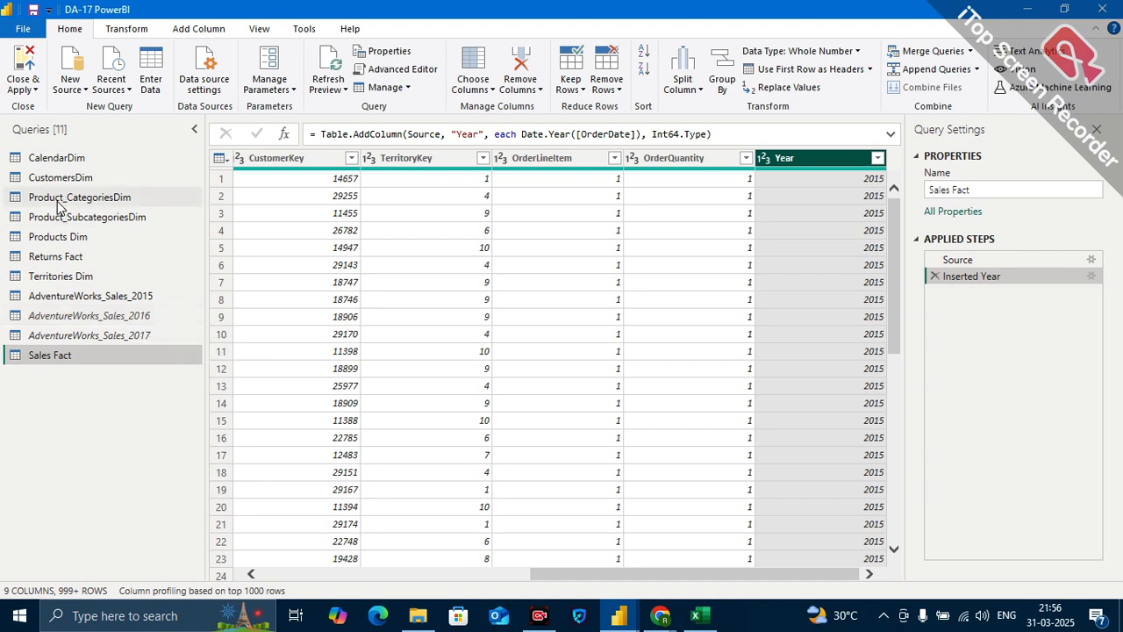
{"action": "left_click", "coordinate": [83, 94]}
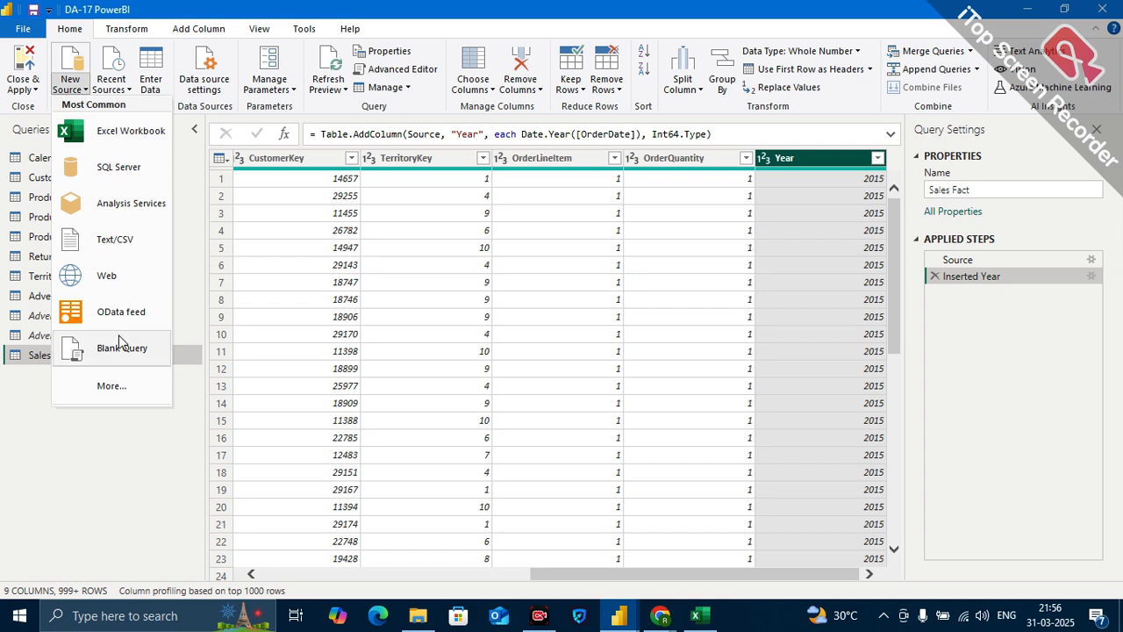
{"action": "left_click", "coordinate": [121, 394]}
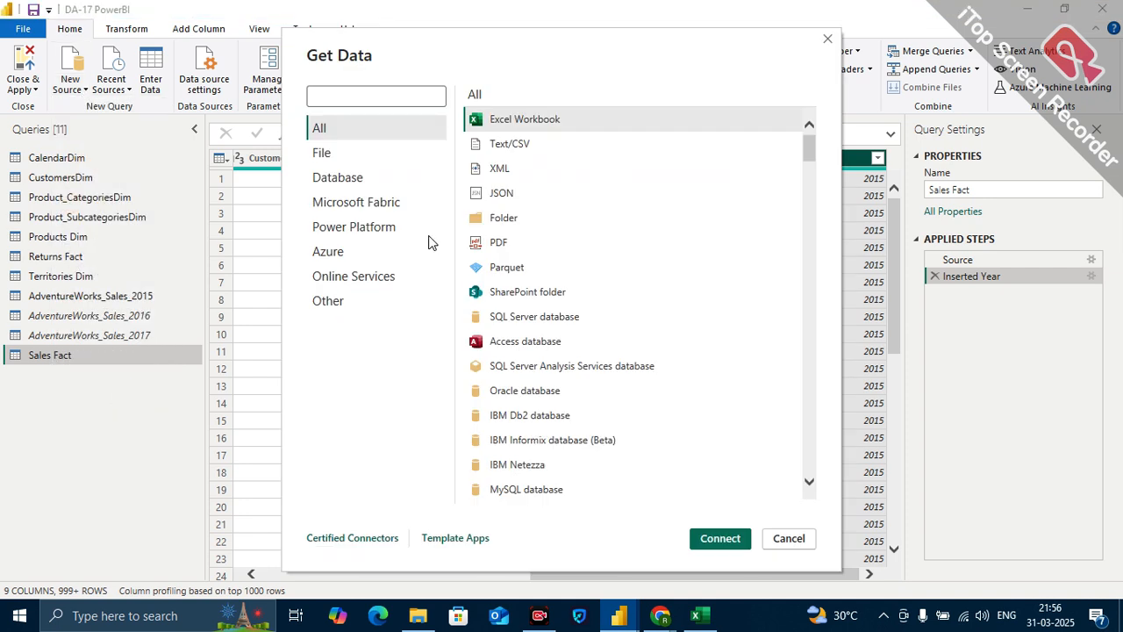
{"action": "left_click", "coordinate": [513, 220]}
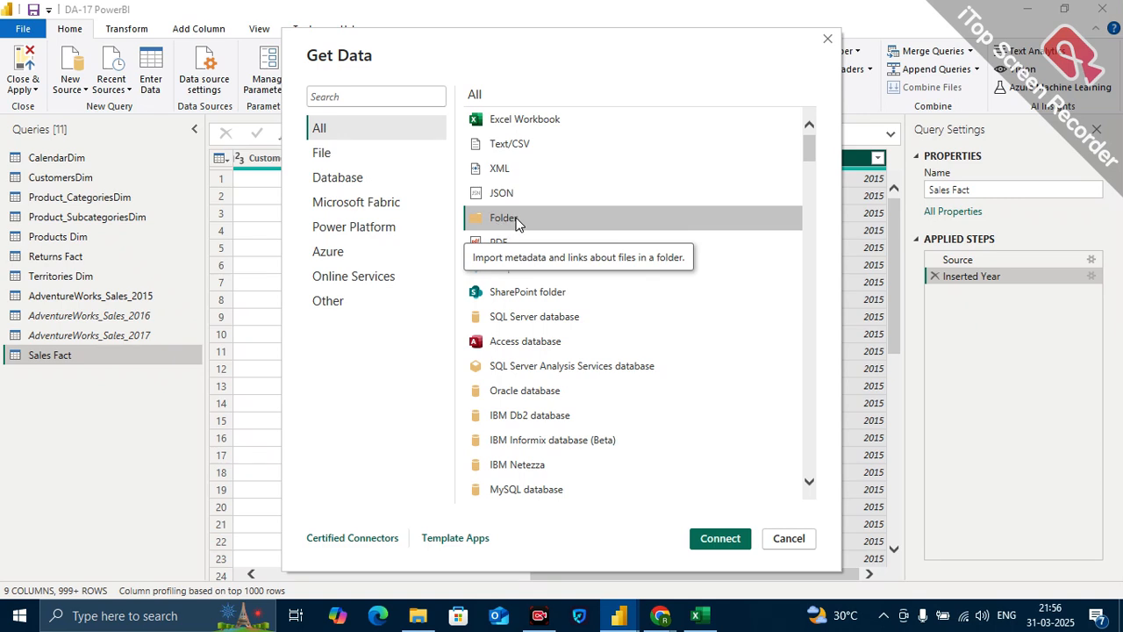
{"action": "left_click", "coordinate": [720, 539]}
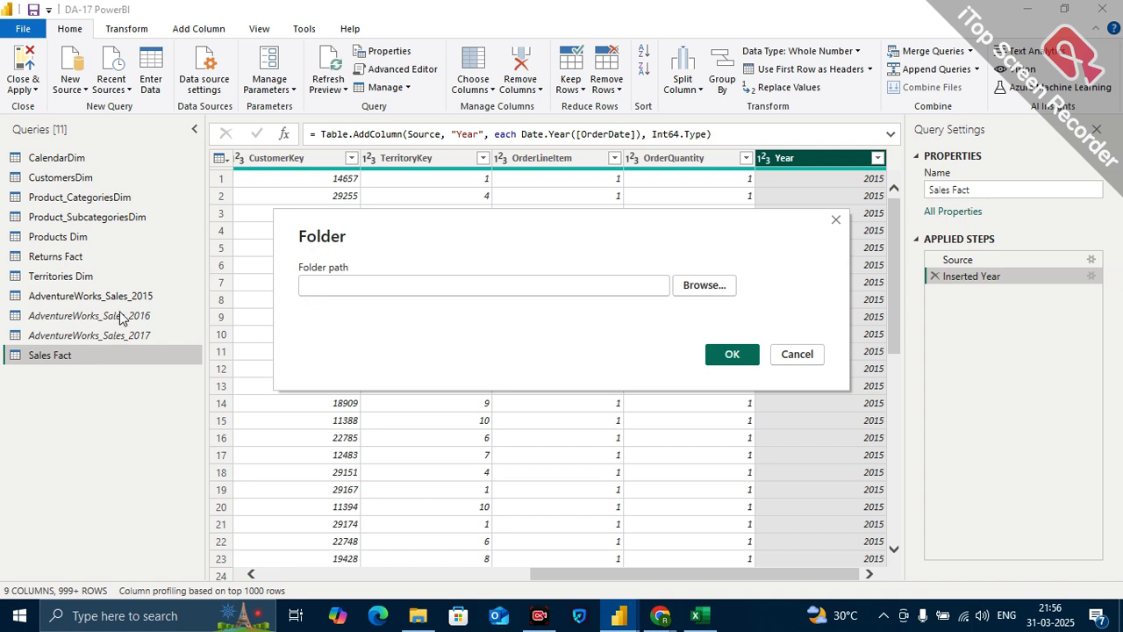
Set the folder path to the AdventureWorks CSV Files folder inside PowerBI\Adventure Work and confirm it.
{"action": "left_click", "coordinate": [707, 284]}
{"action": "scroll", "coordinate": [492, 334], "scroll_direction": "down", "scroll_amount": 1}
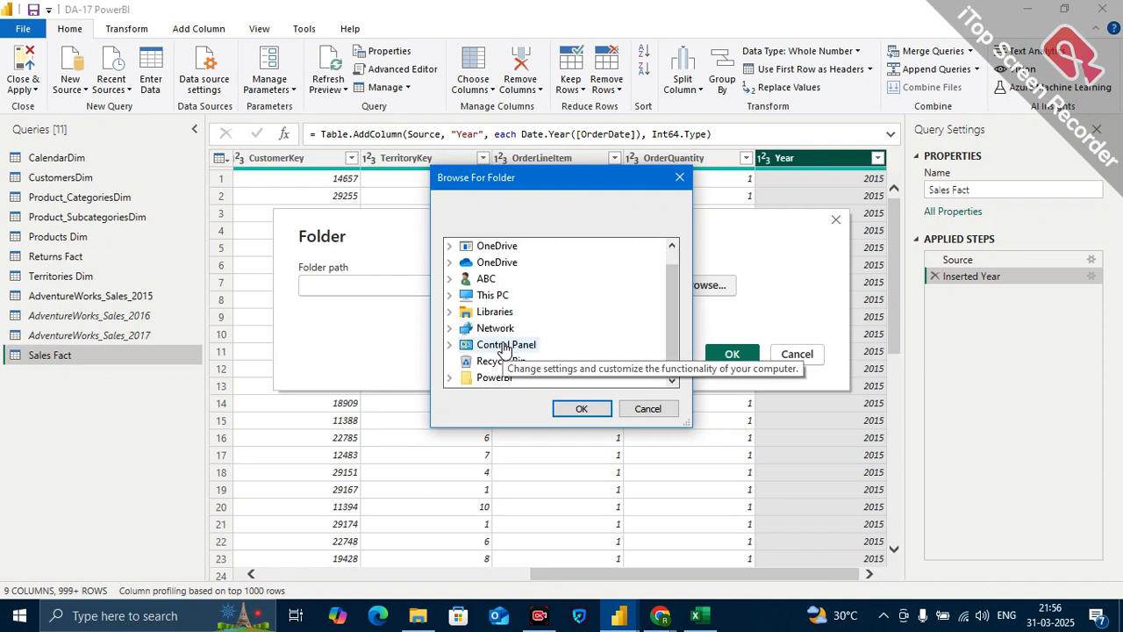
{"action": "double_click", "coordinate": [490, 378]}
{"action": "double_click", "coordinate": [516, 345]}
{"action": "scroll", "coordinate": [513, 348], "scroll_direction": "up", "scroll_amount": 2}
{"action": "scroll", "coordinate": [511, 348], "scroll_direction": "down", "scroll_amount": 1}
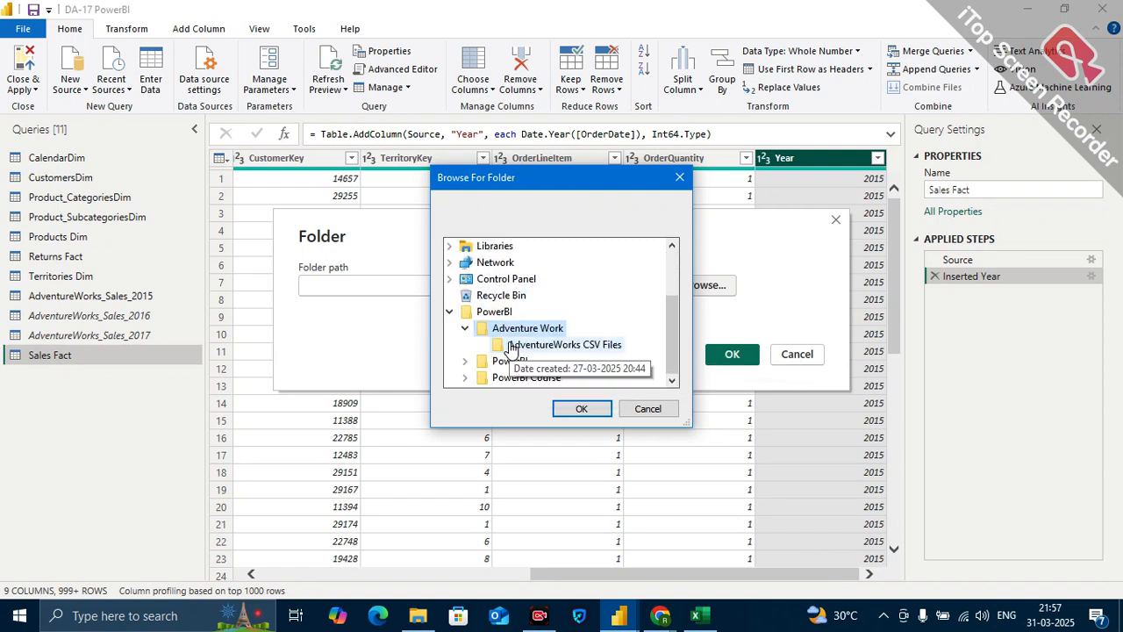
{"action": "left_click", "coordinate": [551, 347]}
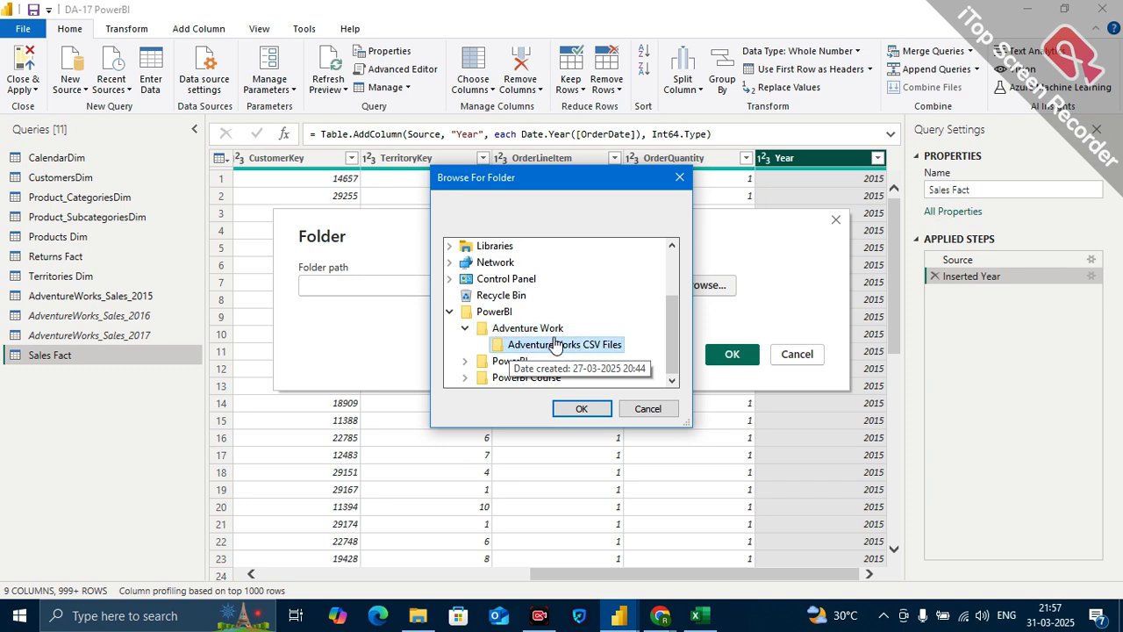
{"action": "left_click", "coordinate": [580, 414]}
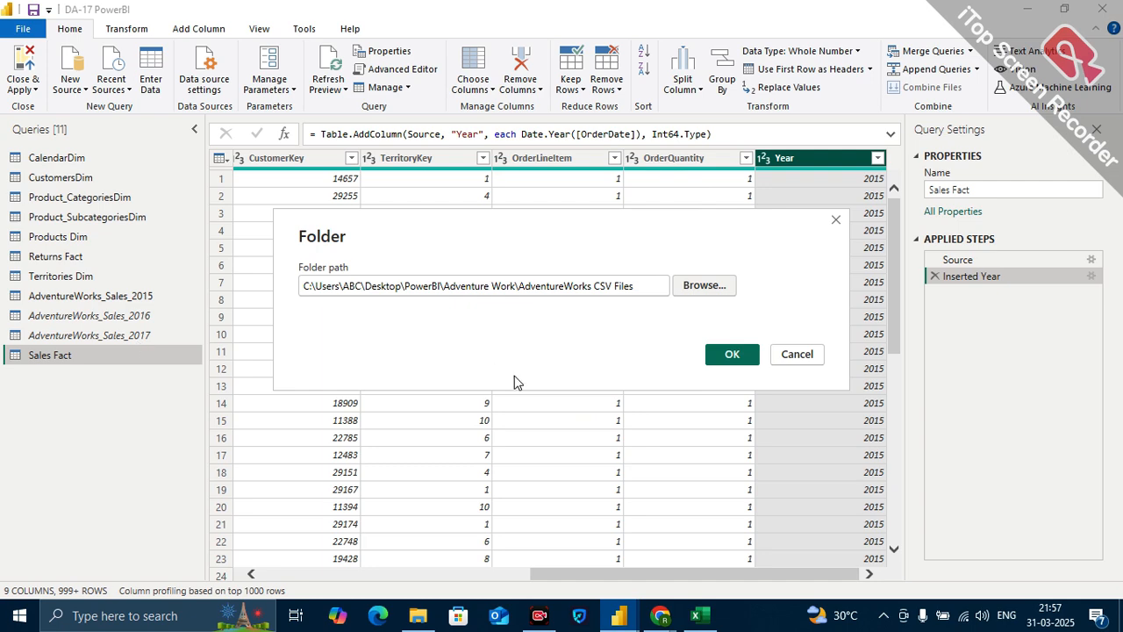
{"action": "left_click", "coordinate": [739, 363]}
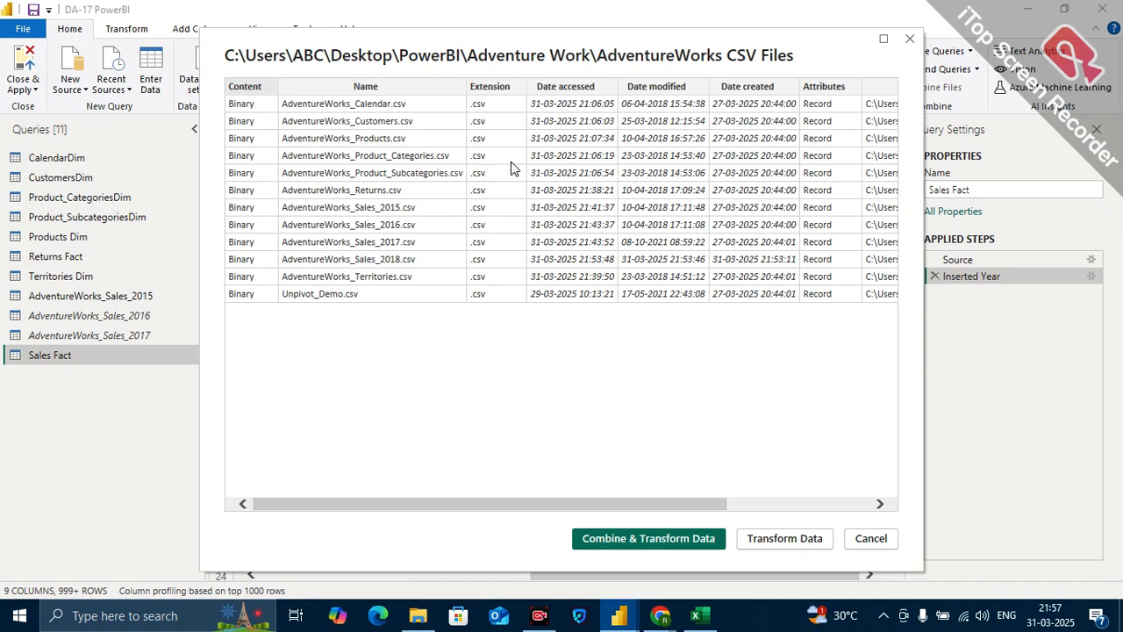
Review the folder's file details and bring the file list into Power Query as a new query without combining the files.
{"action": "scroll", "coordinate": [575, 259], "scroll_direction": "right", "scroll_amount": 5}
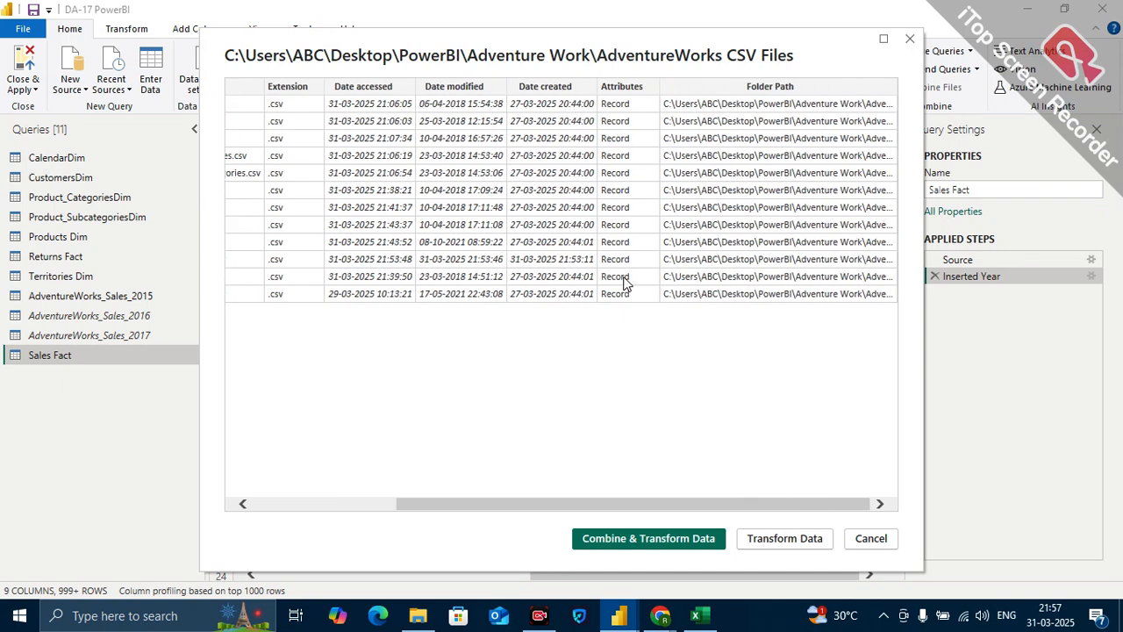
{"action": "scroll", "coordinate": [626, 283], "scroll_direction": "left", "scroll_amount": 5}
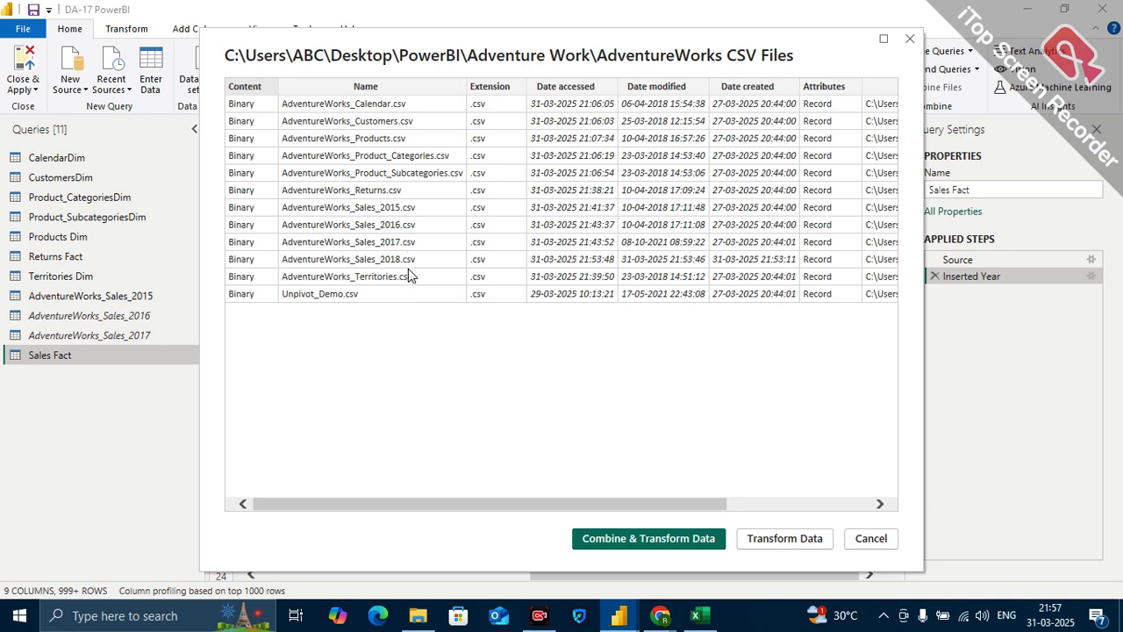
{"action": "left_click", "coordinate": [777, 541]}
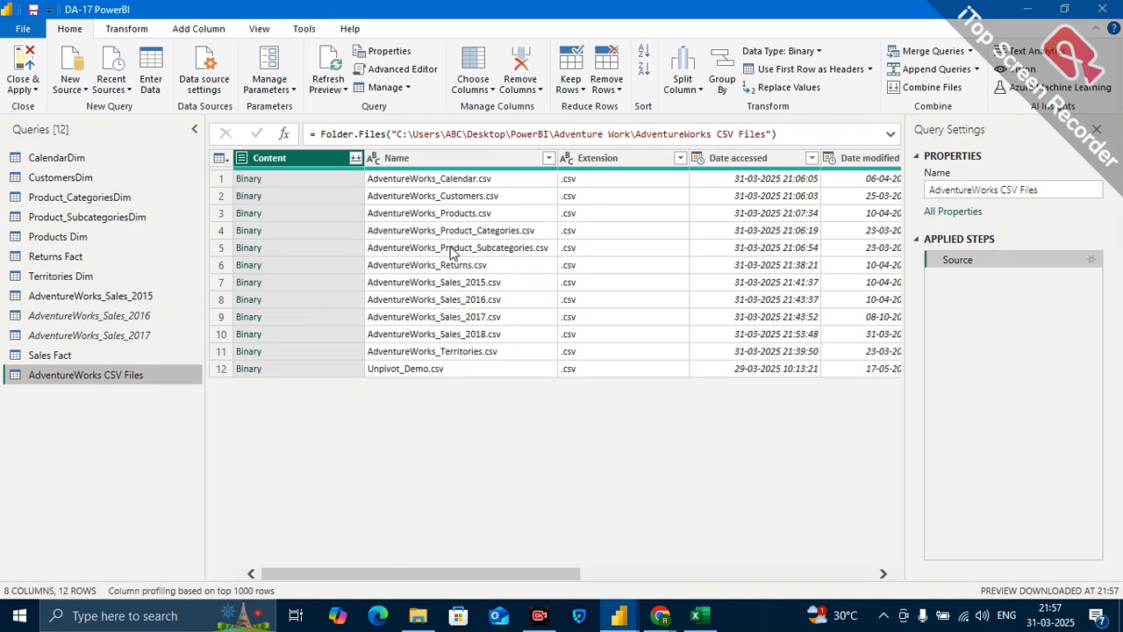
Filter the Name column to keep only the files whose name contains Sales.
{"action": "left_click", "coordinate": [456, 158]}
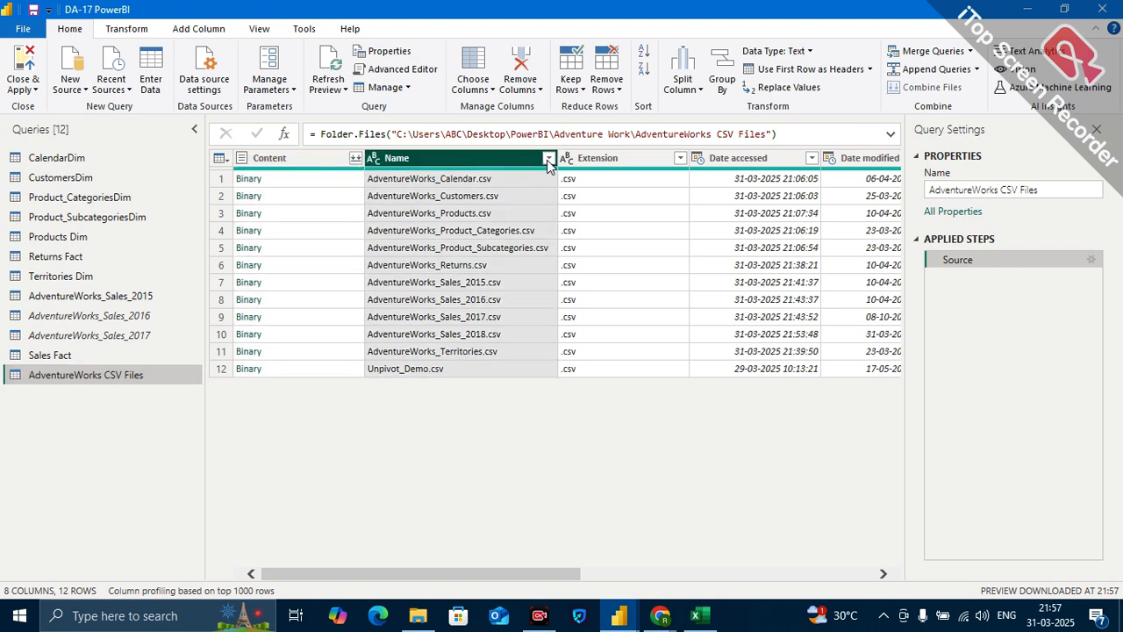
{"action": "left_click", "coordinate": [548, 160]}
{"action": "mouse_move", "coordinate": [419, 279]}
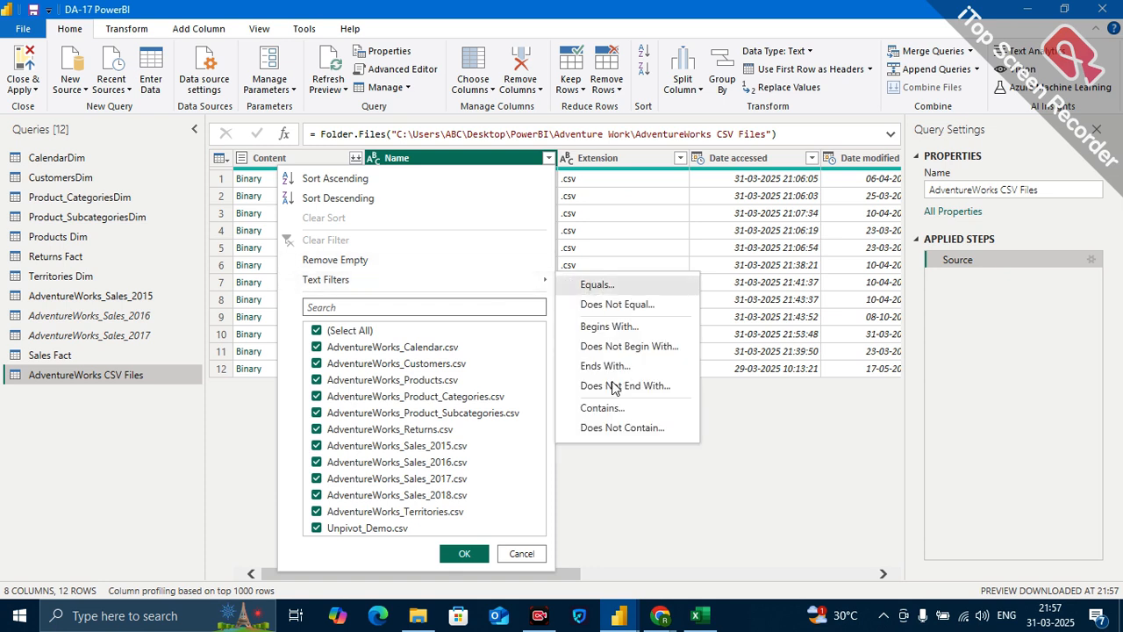
{"action": "left_click", "coordinate": [613, 409]}
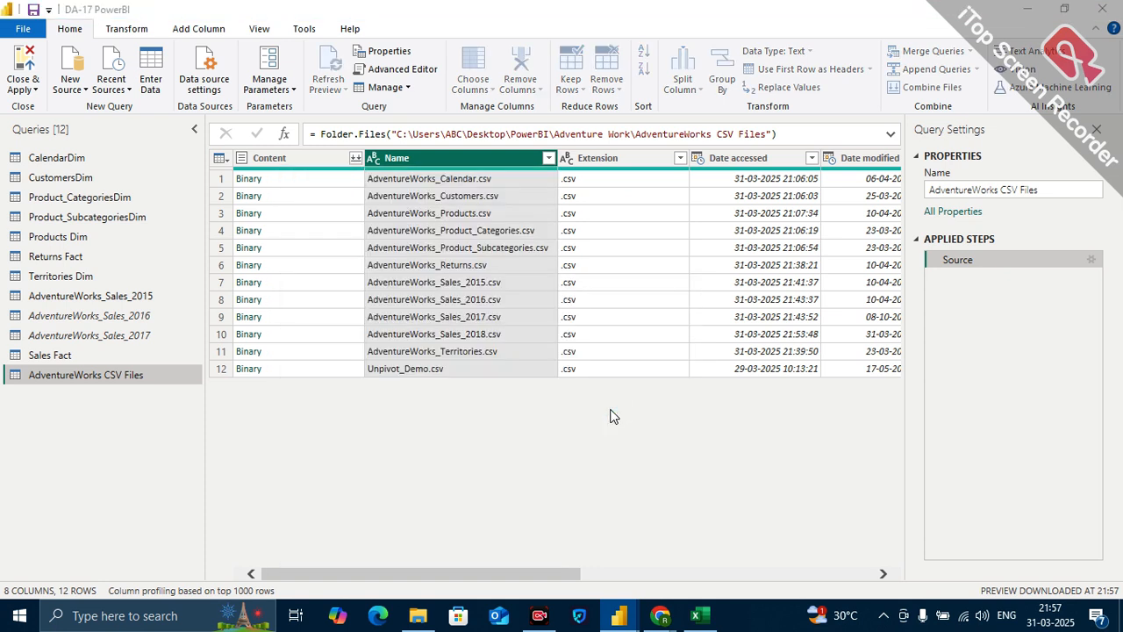
{"action": "left_click", "coordinate": [499, 301]}
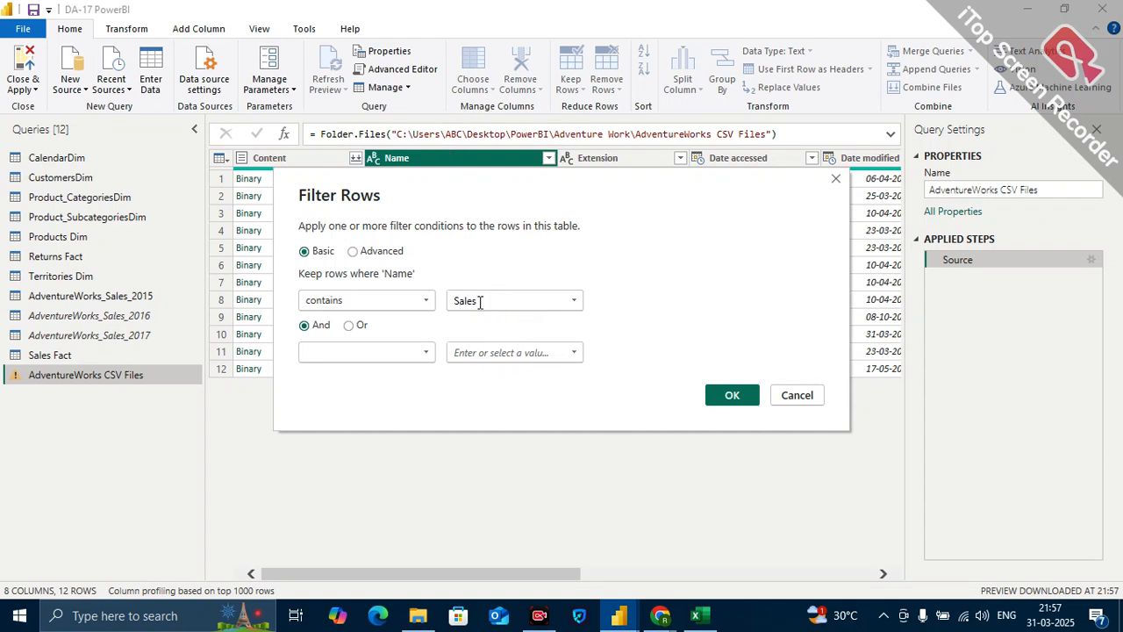
{"action": "left_click", "coordinate": [737, 404]}
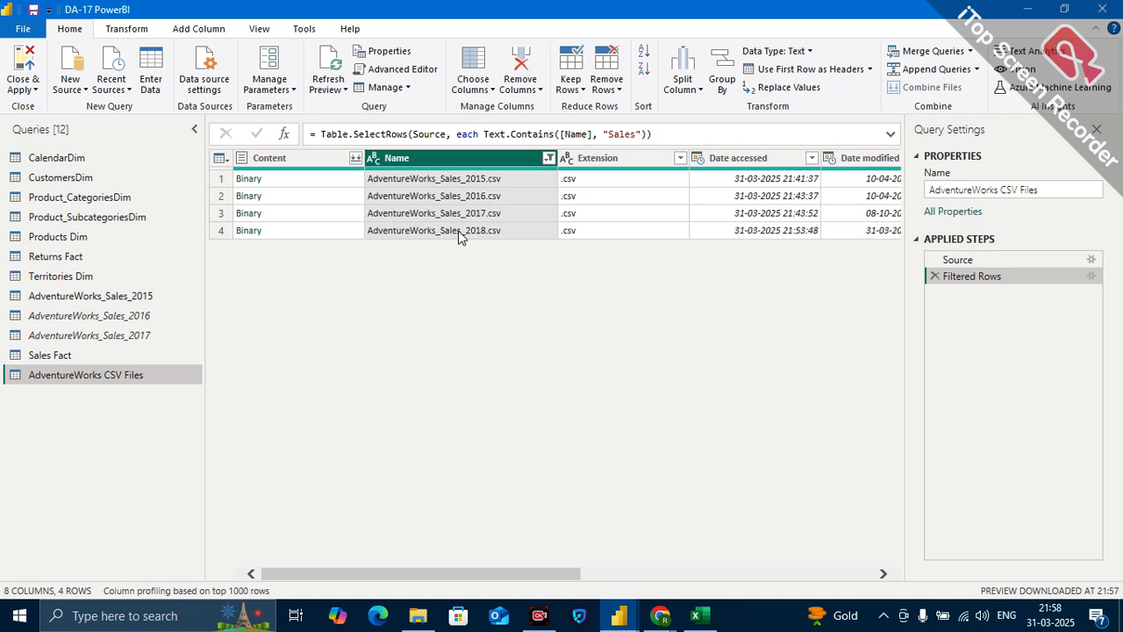
Combine the filtered sales files with the first file as sample and comma delimiter, and collapse the generated helper query groups.
{"action": "left_click", "coordinate": [355, 163]}
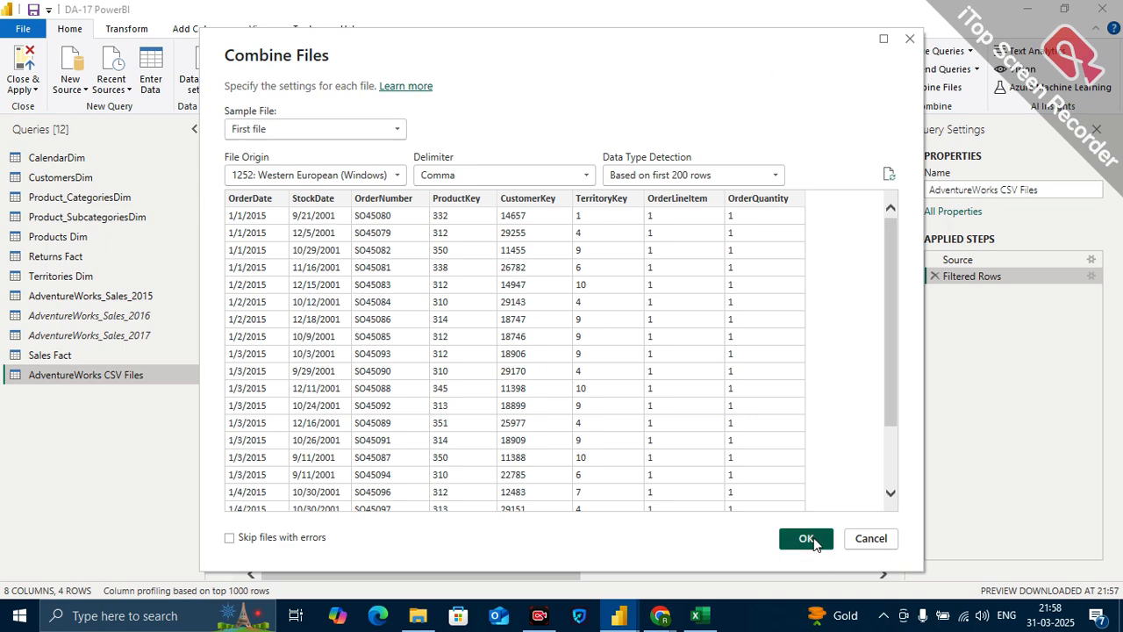
{"action": "left_click", "coordinate": [812, 537]}
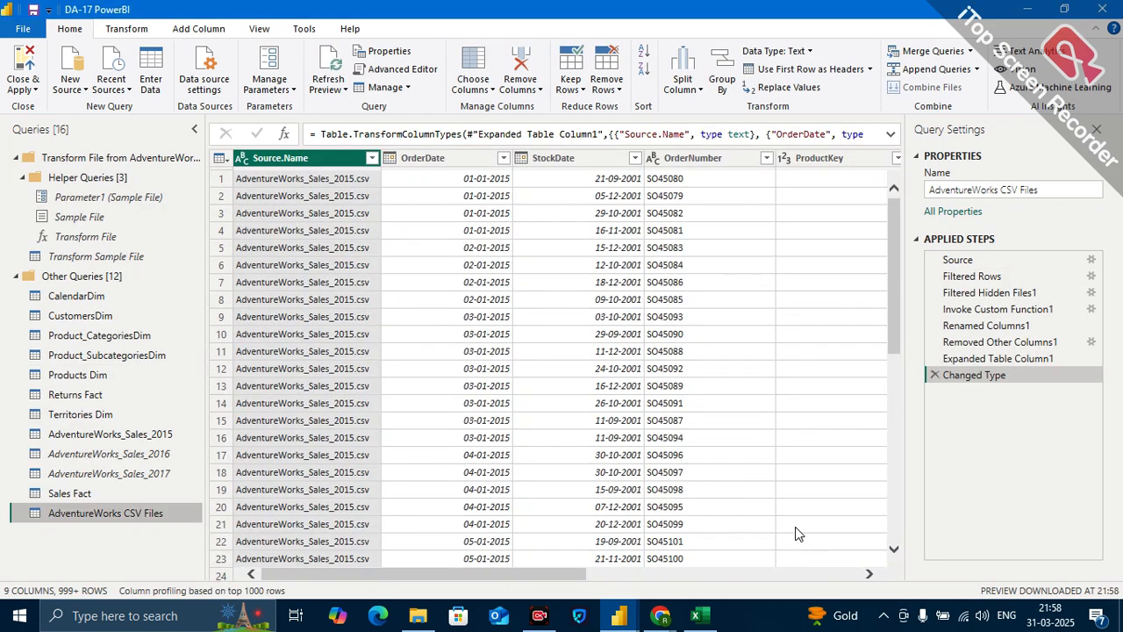
{"action": "left_click", "coordinate": [19, 177]}
{"action": "left_click", "coordinate": [16, 158]}
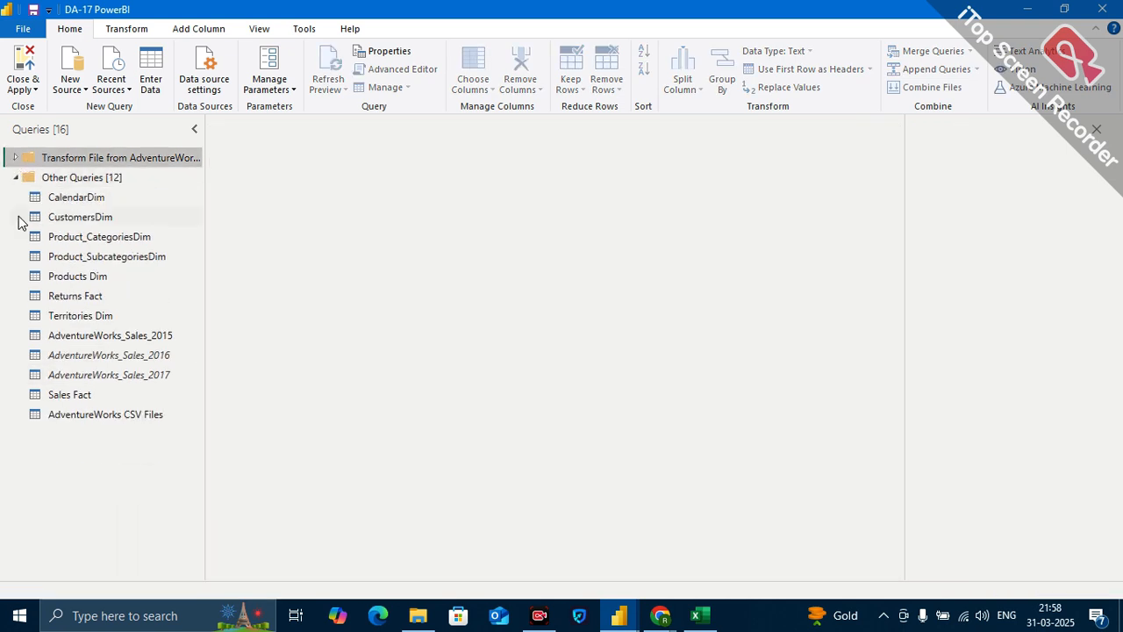
Compare the combined AdventureWorks CSV Files query with the Sales Fact query and look through its columns.
{"action": "left_click", "coordinate": [77, 415]}
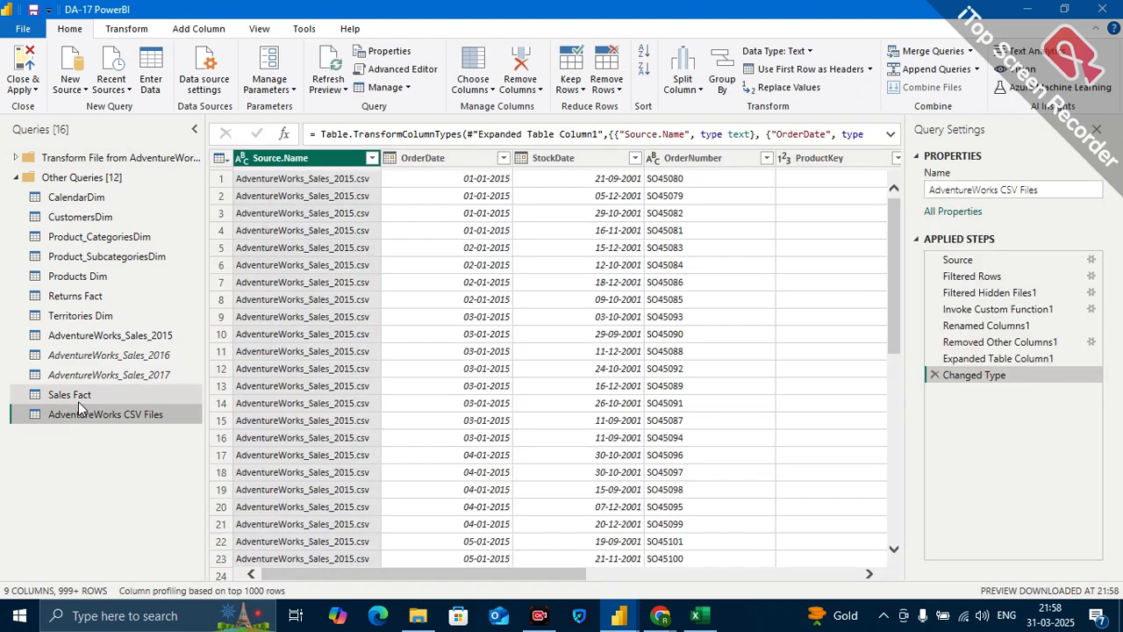
{"action": "left_click", "coordinate": [70, 397]}
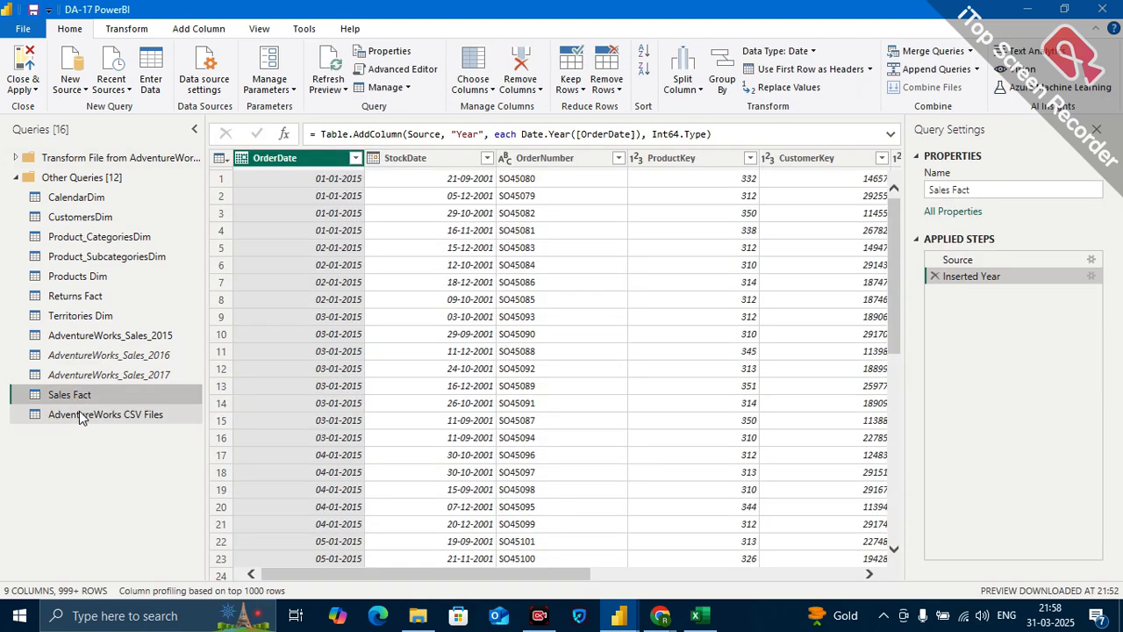
{"action": "left_click", "coordinate": [79, 416]}
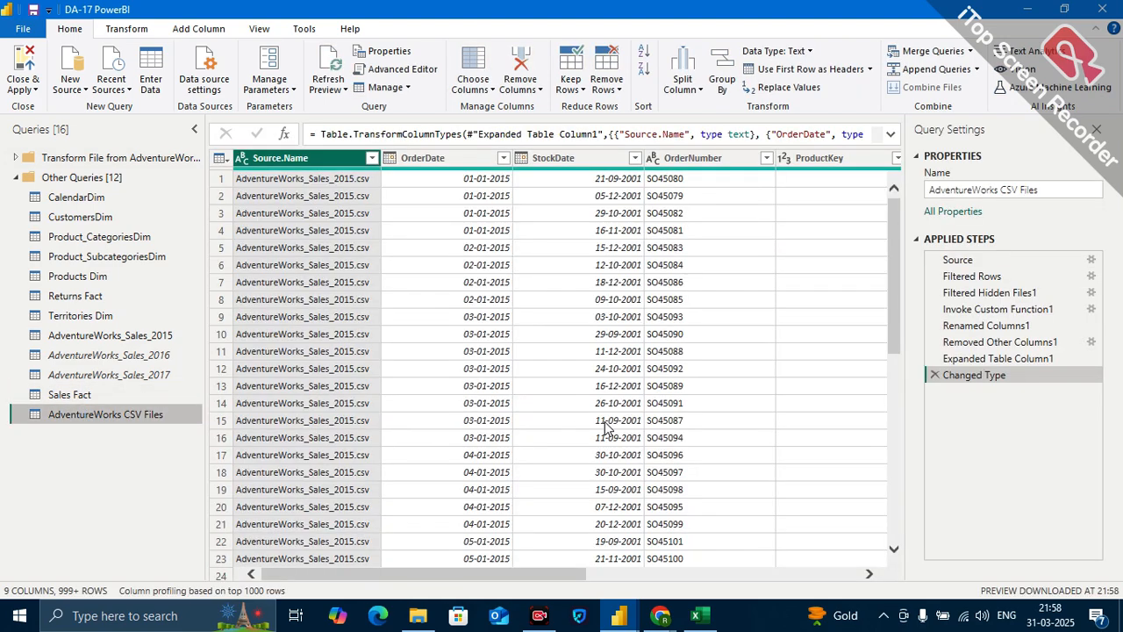
{"action": "scroll", "coordinate": [604, 423], "scroll_direction": "right", "scroll_amount": 5}
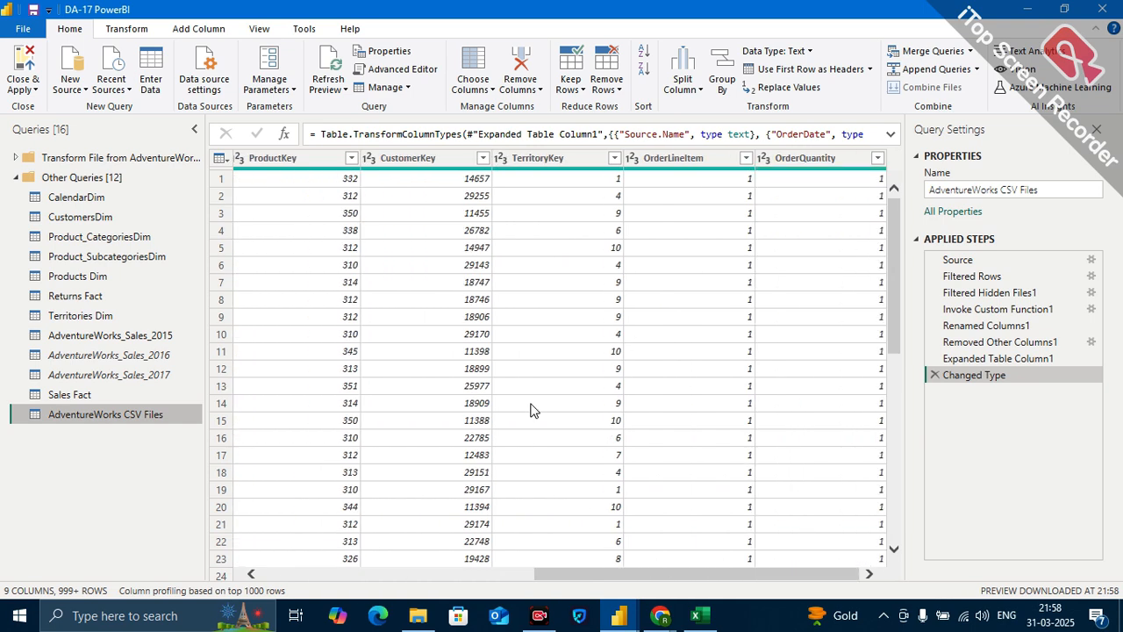
{"action": "scroll", "coordinate": [530, 410], "scroll_direction": "left", "scroll_amount": 5}
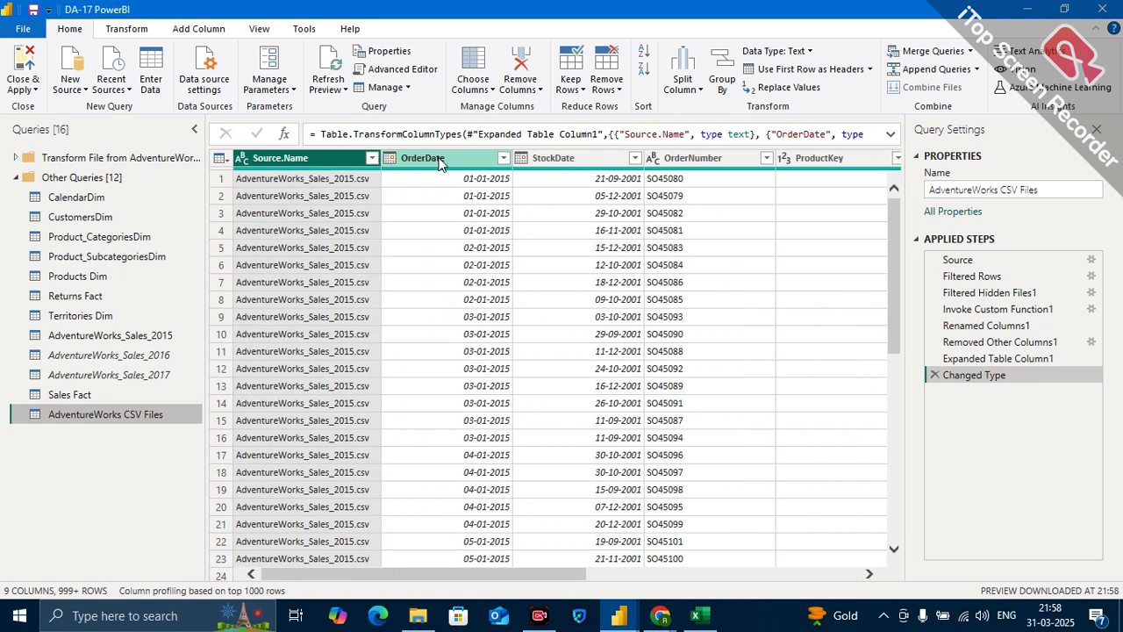
Add a Year column extracted from OrderDate to the AdventureWorks CSV Files query.
{"action": "left_click", "coordinate": [441, 158]}
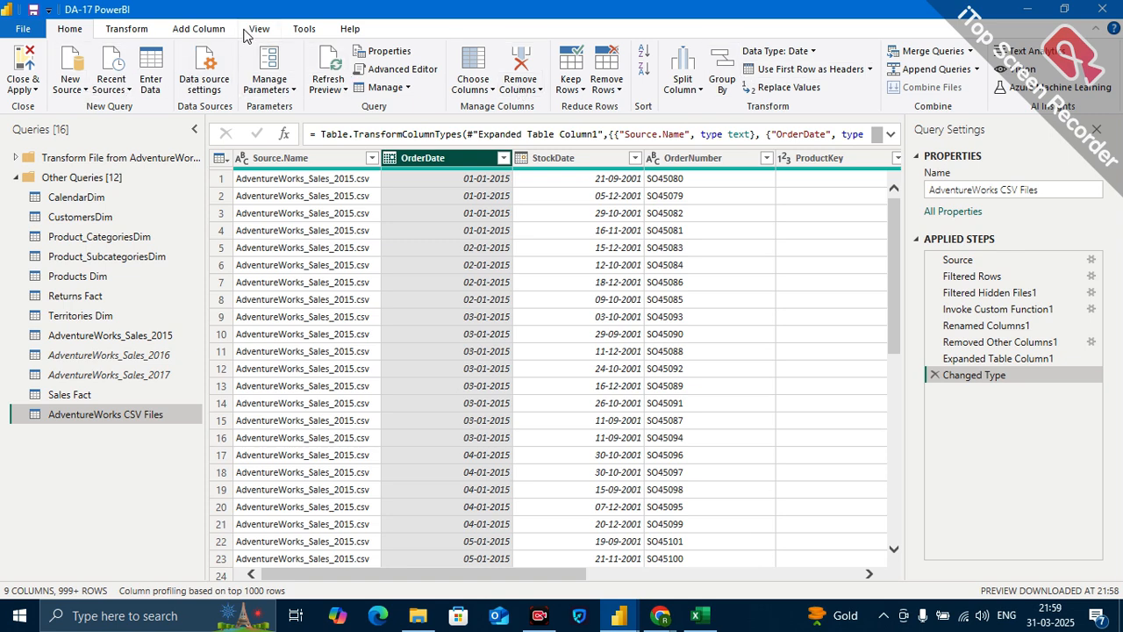
{"action": "left_click", "coordinate": [194, 29]}
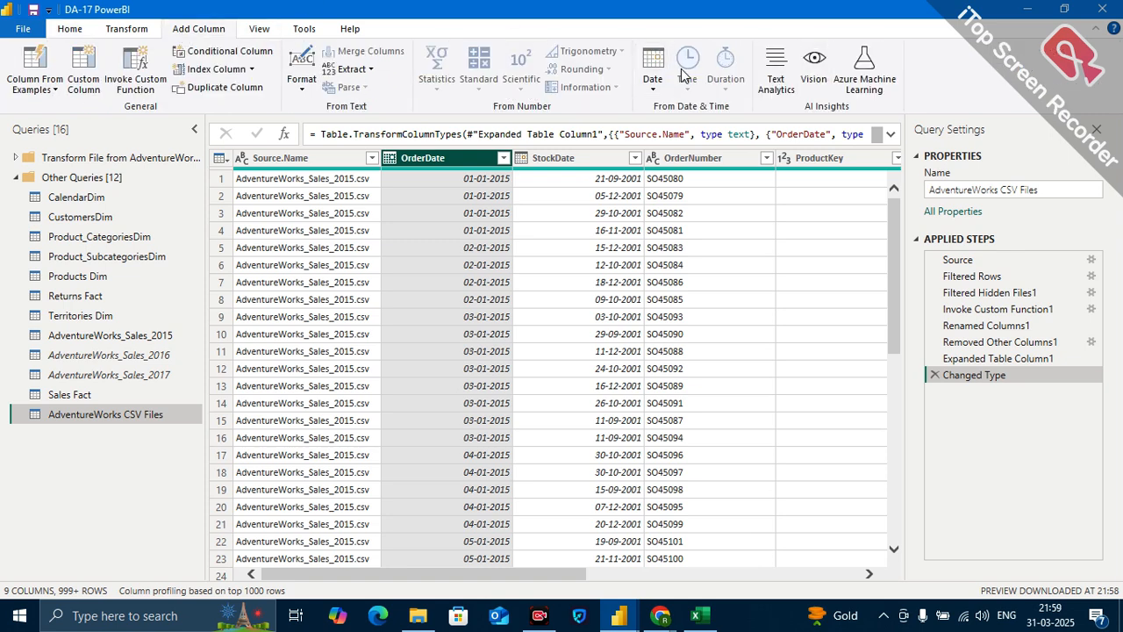
{"action": "left_click", "coordinate": [656, 81]}
{"action": "mouse_move", "coordinate": [690, 171]}
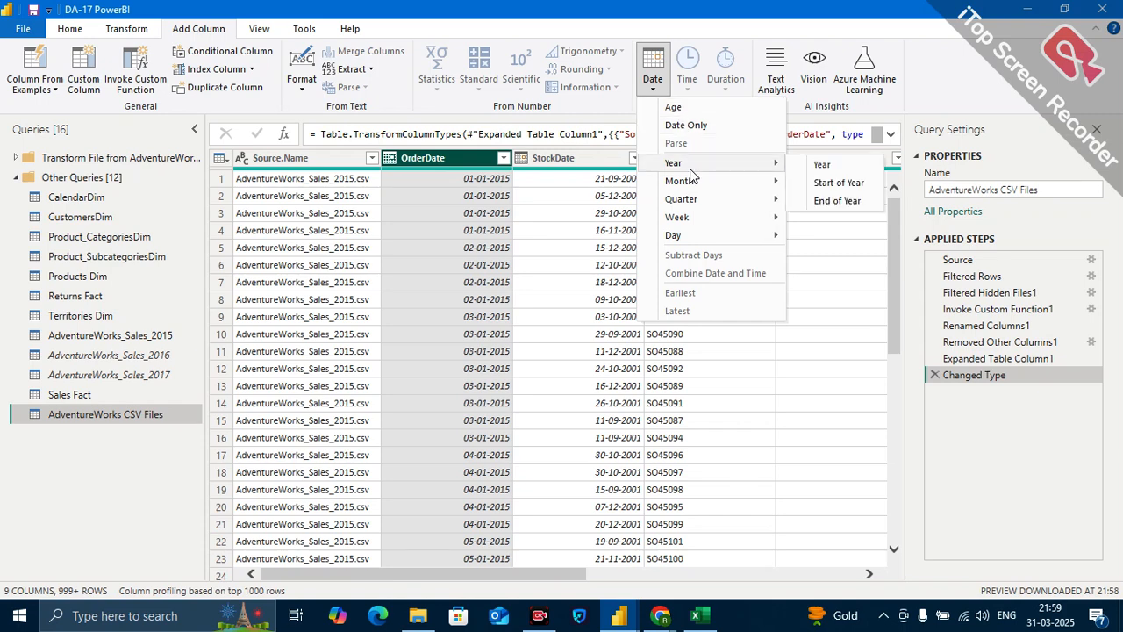
{"action": "left_click", "coordinate": [822, 165]}
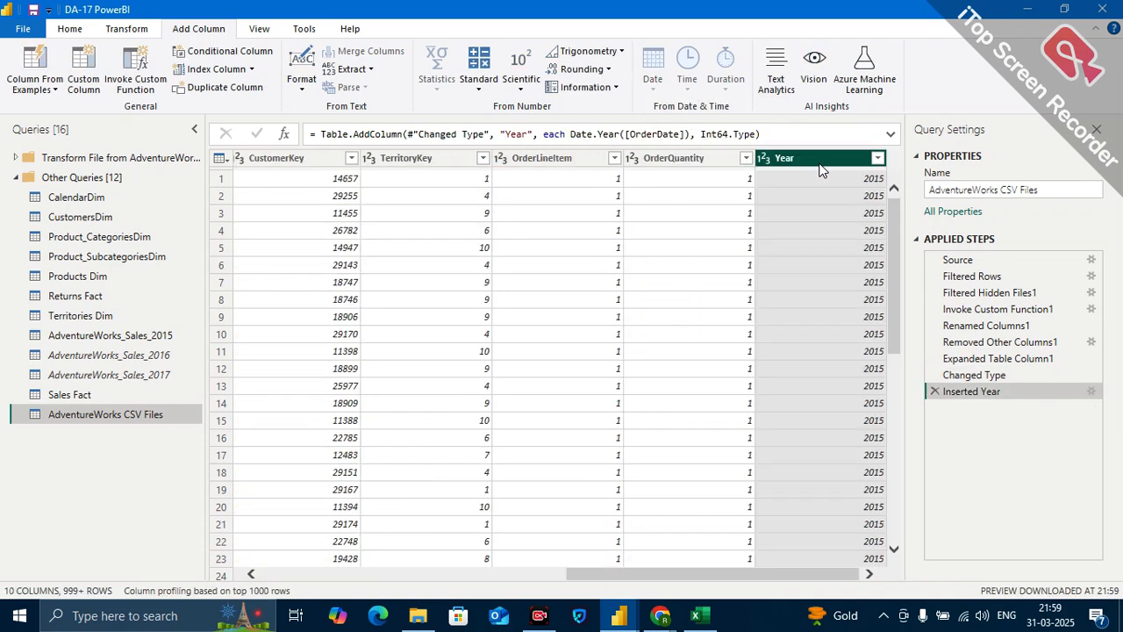
Load the full list of Year values in the column's filter to check the years included, and close it without filtering.
{"action": "left_click", "coordinate": [877, 158]}
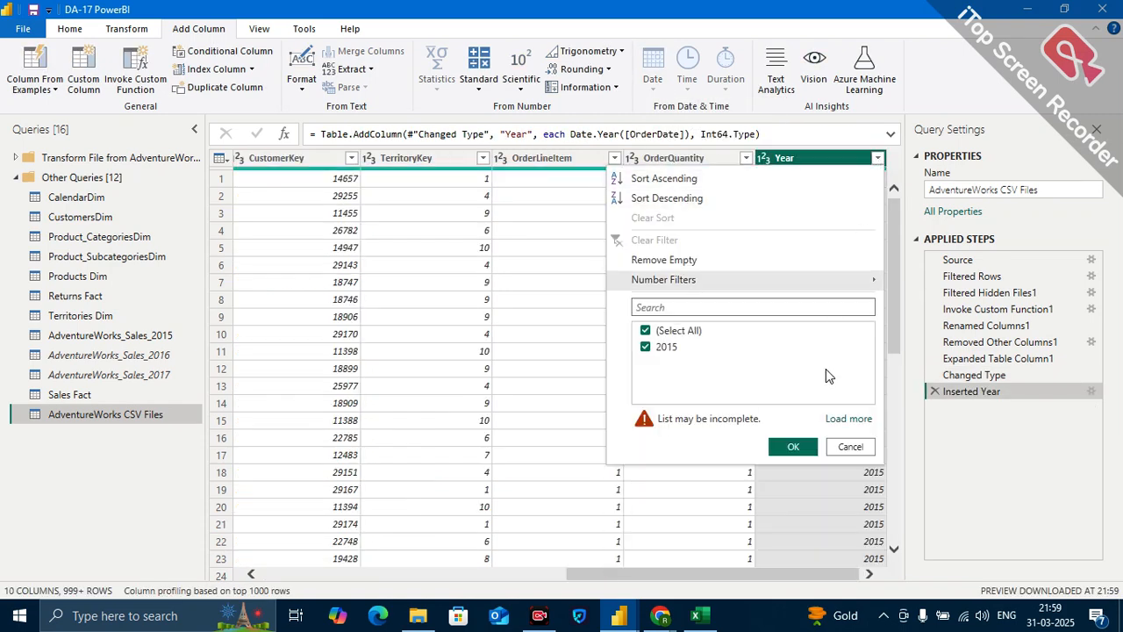
{"action": "left_click", "coordinate": [848, 420]}
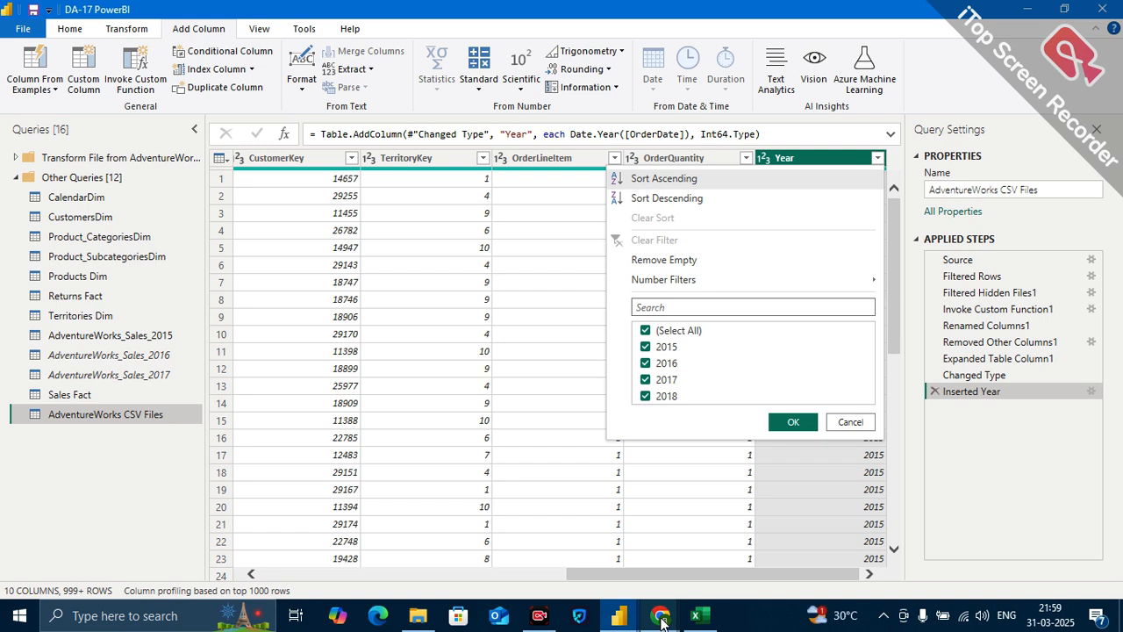
{"action": "mouse_move", "coordinate": [689, 621]}
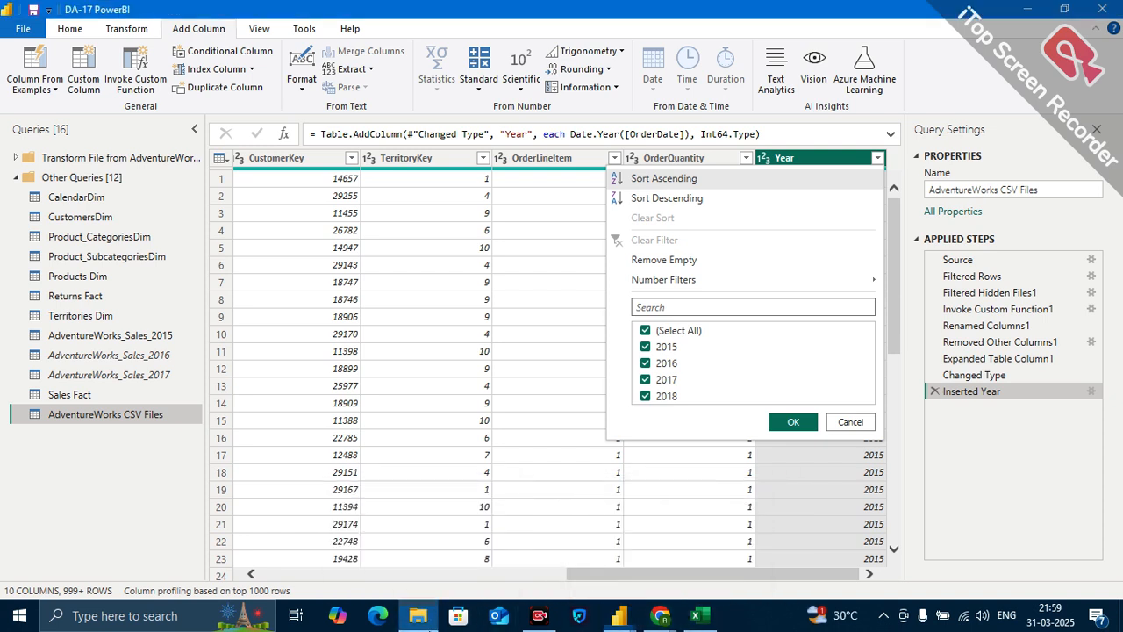
{"action": "left_click", "coordinate": [849, 424]}
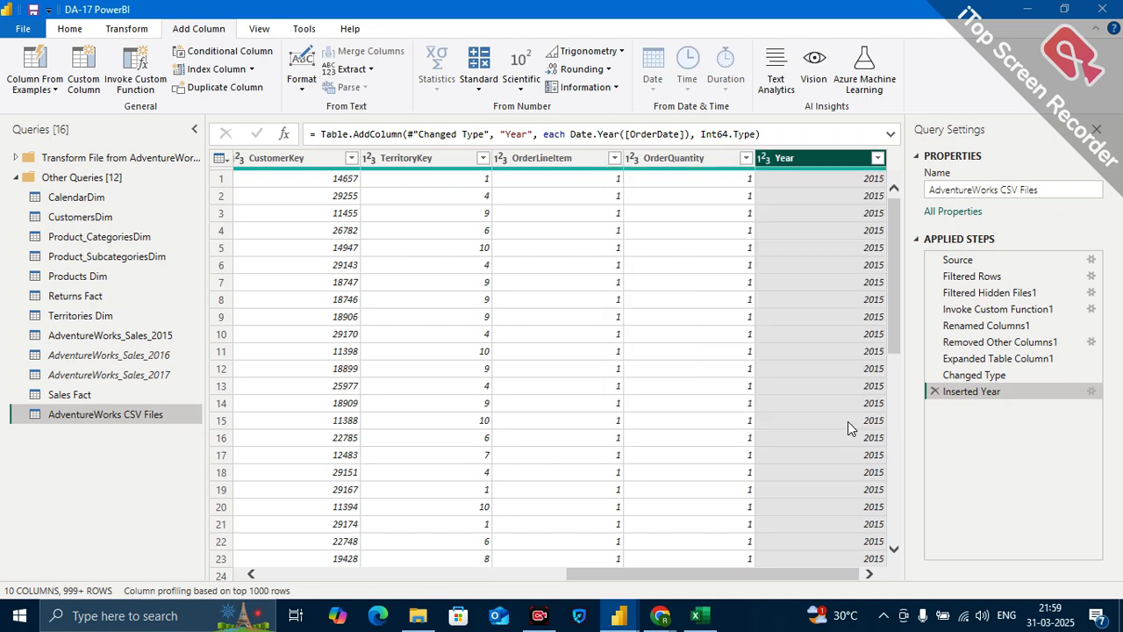
Switch to the AdventureWorks CSV Files folder in File Explorer and duplicate the AdventureWorks_Sales_2018 file there.
{"action": "mouse_move", "coordinate": [418, 614]}
{"action": "left_click", "coordinate": [401, 541]}
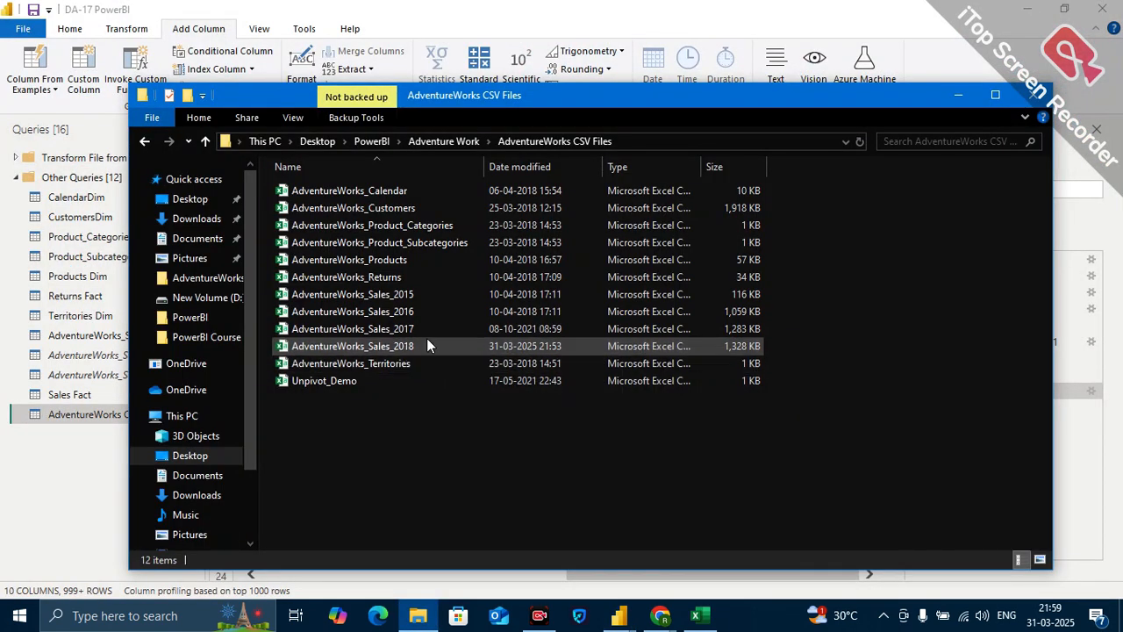
{"action": "right_click", "coordinate": [426, 343]}
{"action": "right_click", "coordinate": [419, 343]}
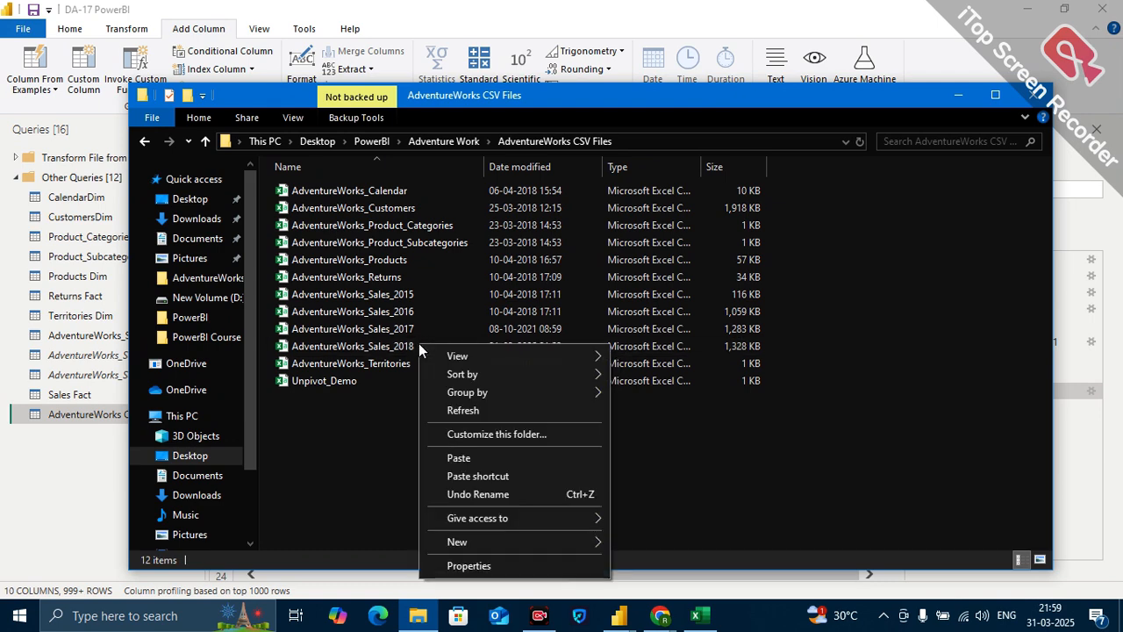
{"action": "left_click", "coordinate": [406, 343]}
{"action": "right_click", "coordinate": [407, 344]}
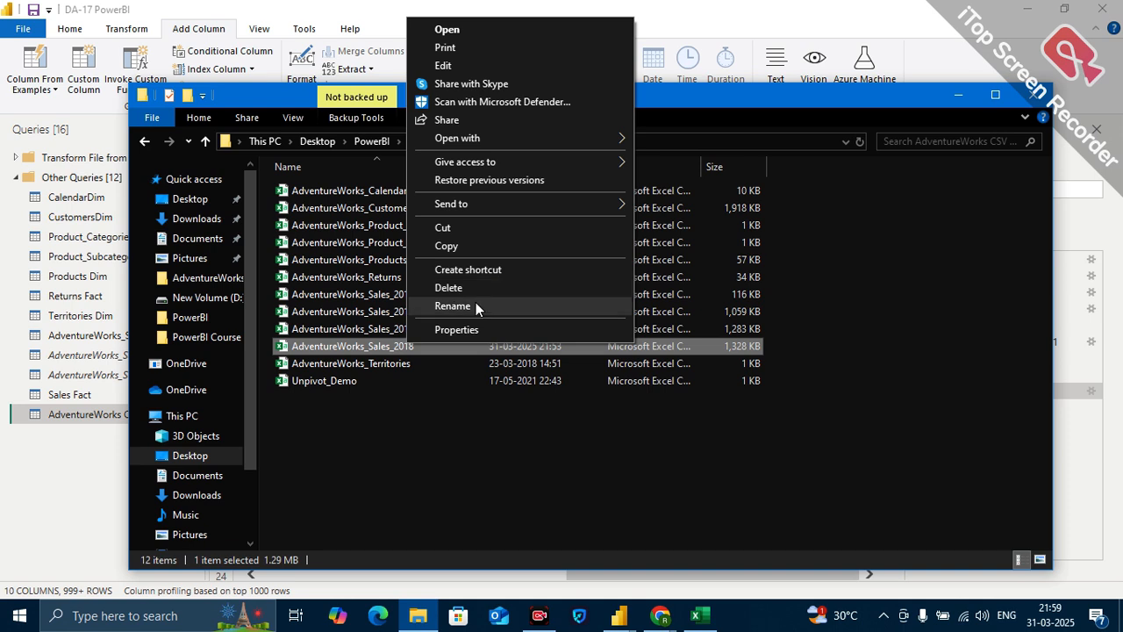
{"action": "left_click", "coordinate": [475, 245]}
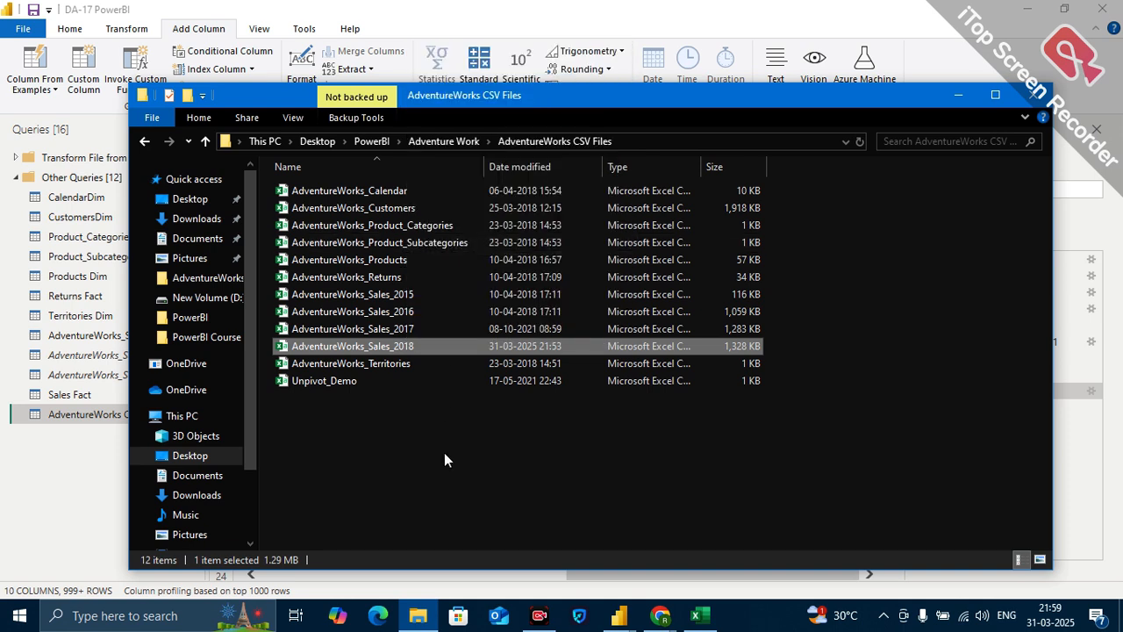
{"action": "right_click", "coordinate": [444, 453]}
{"action": "left_click", "coordinate": [497, 337]}
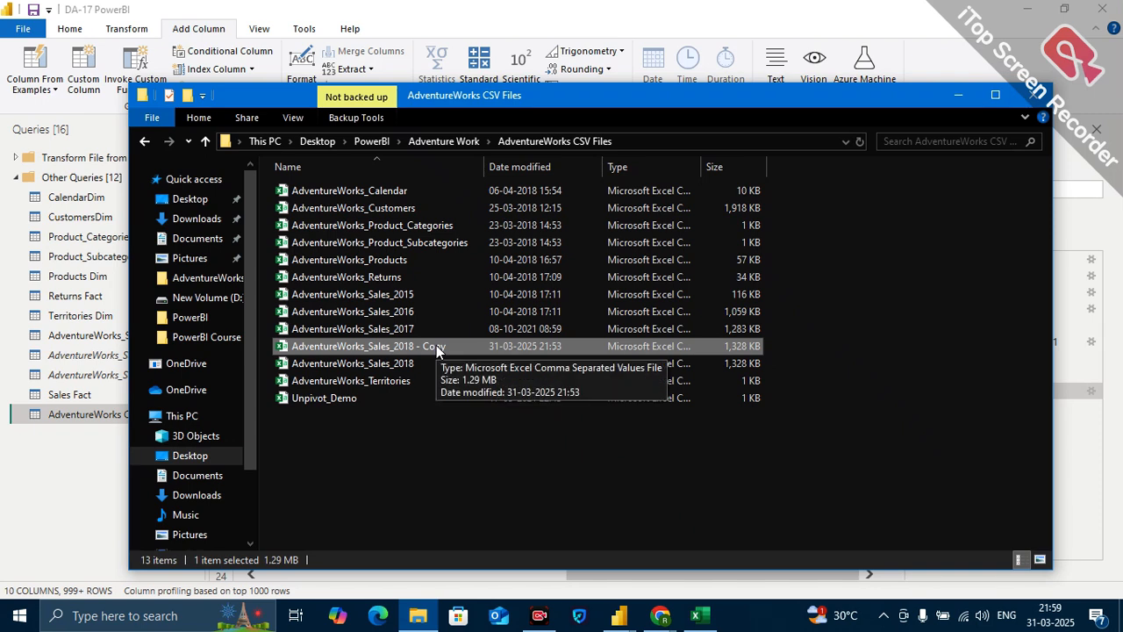
Rename the copied sales file as AdventureWorks_Sales_2019.
{"action": "key", "text": "F2"}
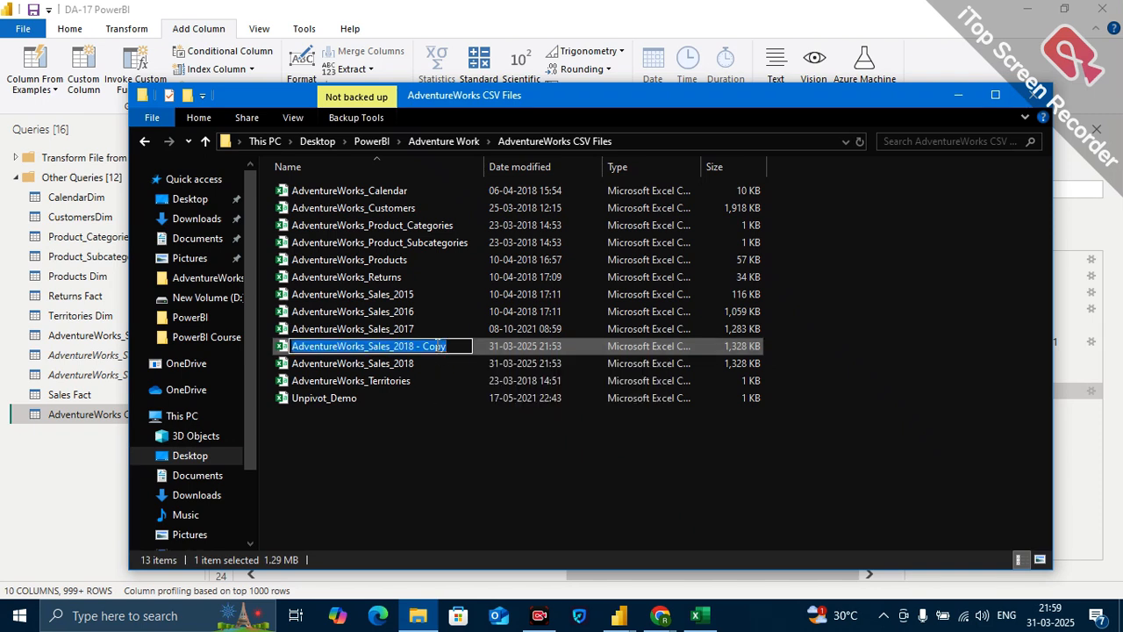
{"action": "key", "text": "End"}
{"action": "key", "text": "BackSpace"}
{"action": "key", "text": "BackSpace"}
{"action": "key", "text": "BackSpace"}
{"action": "key", "text": "BackSpace"}
{"action": "key", "text": "BackSpace"}
{"action": "key", "text": "BackSpace"}
{"action": "key", "text": "BackSpace"}
{"action": "key", "text": "BackSpace"}
{"action": "type", "text": "9"}
{"action": "key", "text": "Return"}
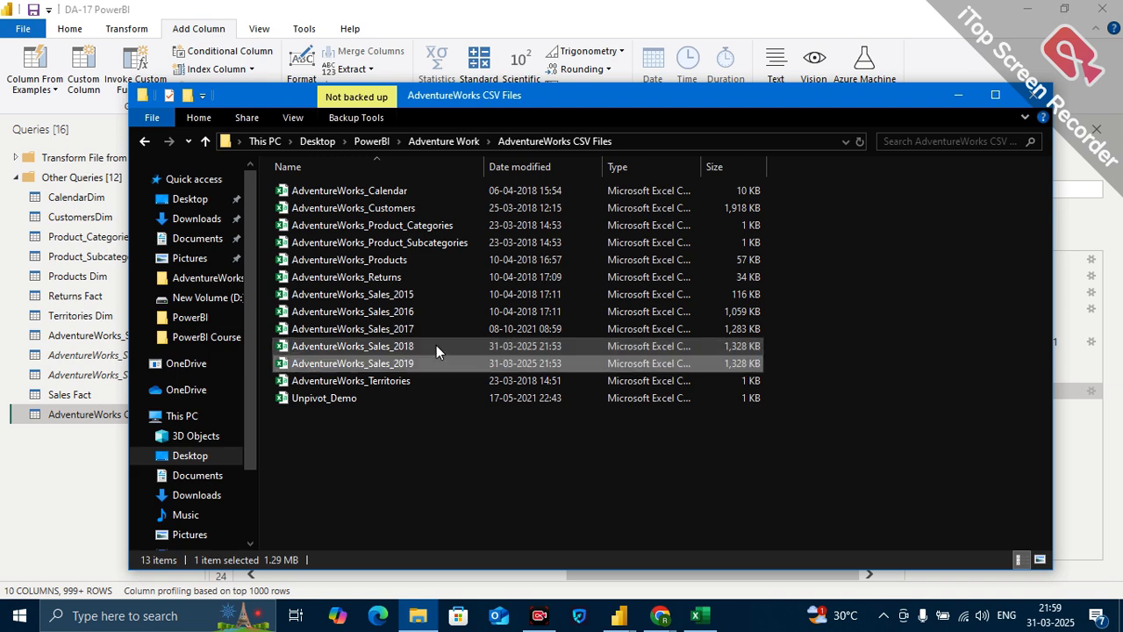
Show AdventureWorks_Sales_2019 in Excel with readable order dates, replace every 2018 with 2019, and save the file.
{"action": "key", "text": "alt+Tab"}
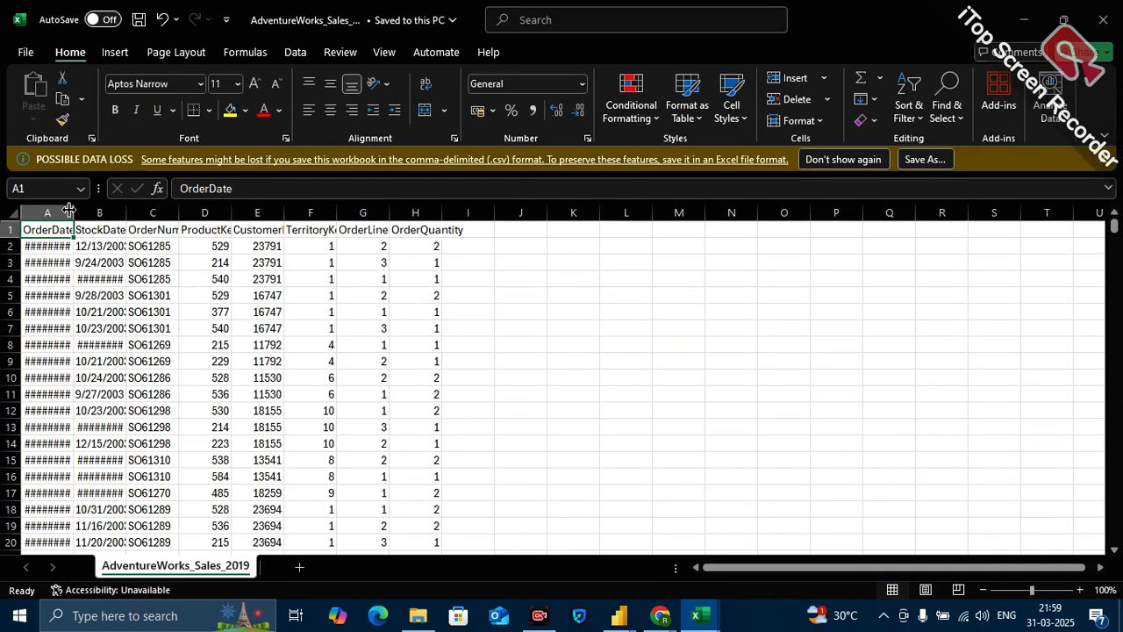
{"action": "left_click_drag", "start_coordinate": [74, 211], "coordinate": [96, 214]}
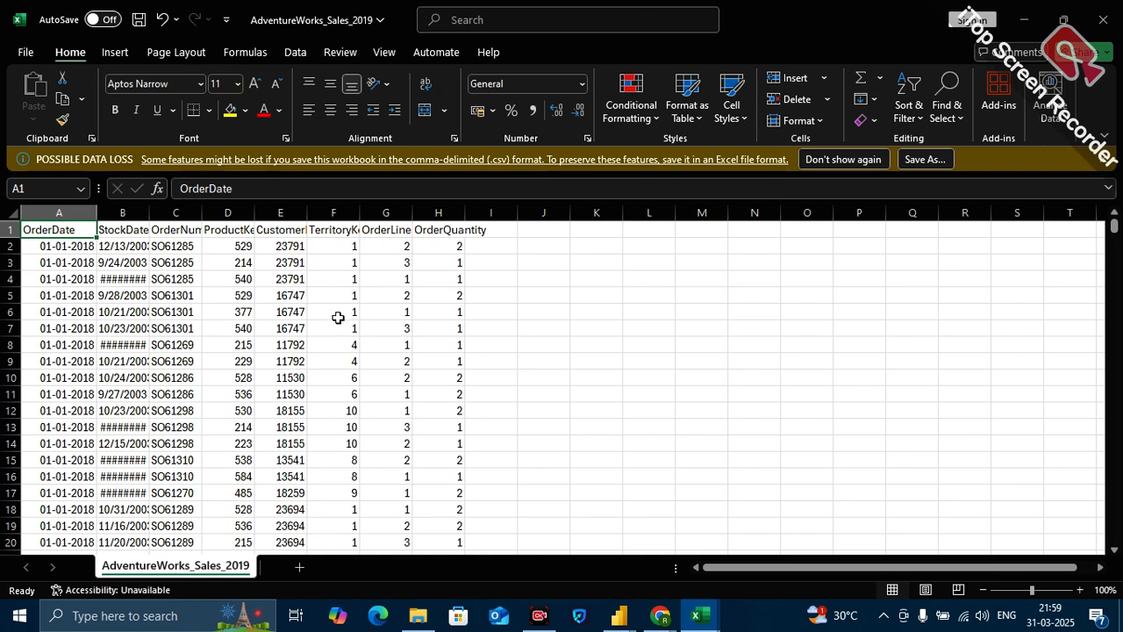
{"action": "key", "text": "ctrl+f"}
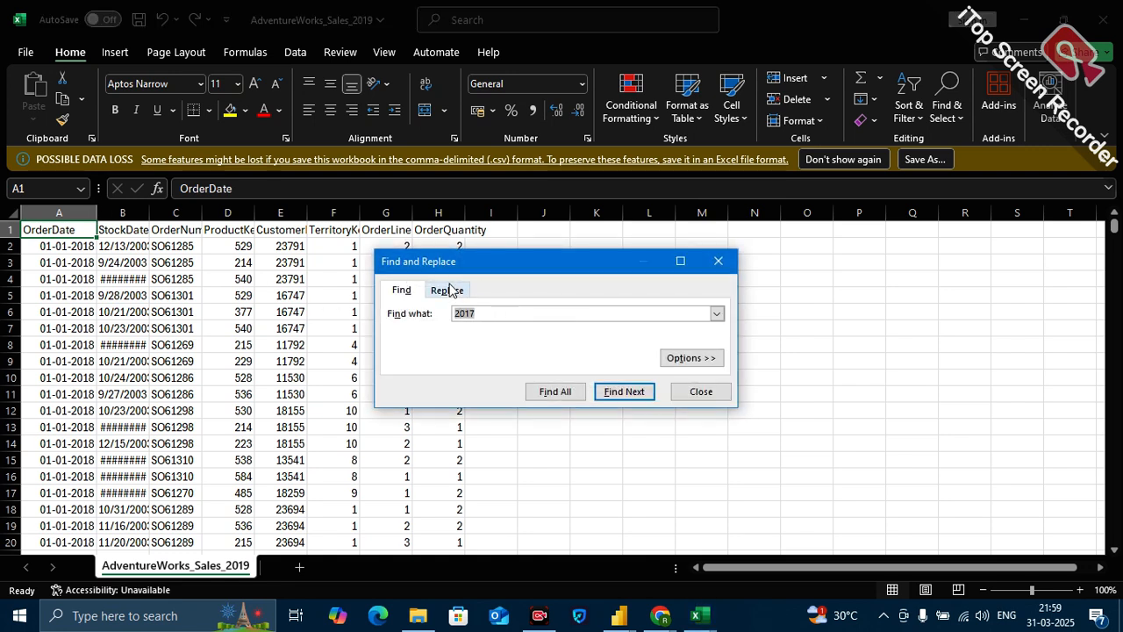
{"action": "left_click", "coordinate": [448, 289]}
{"action": "double_click", "coordinate": [476, 313]}
{"action": "type", "text": "2"}
{"action": "left_click", "coordinate": [472, 334]}
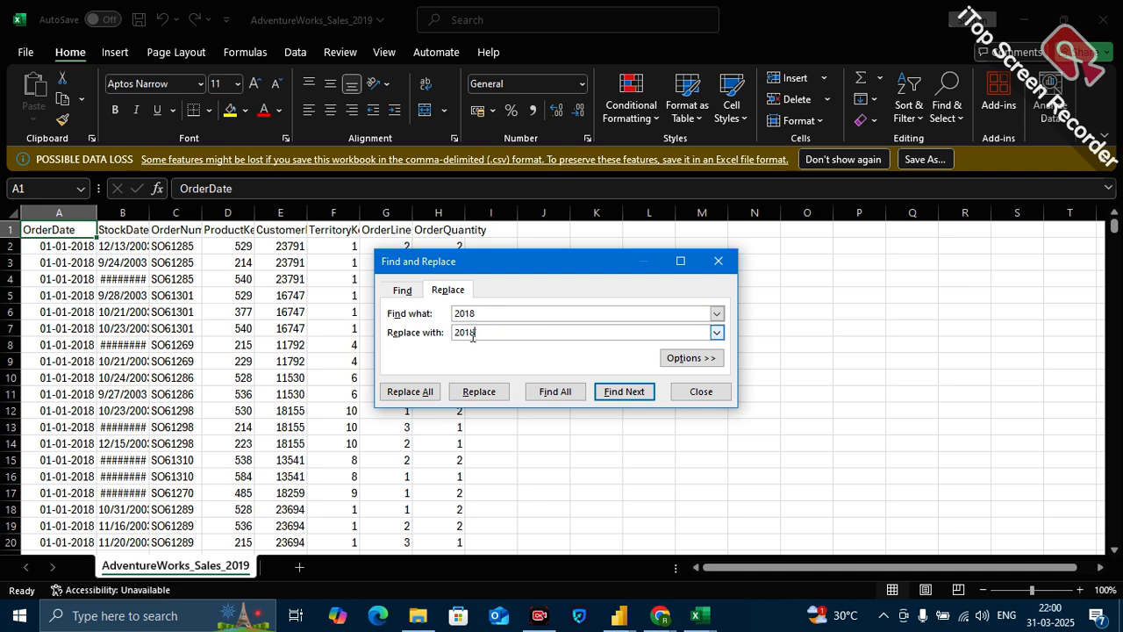
{"action": "left_click", "coordinate": [413, 393]}
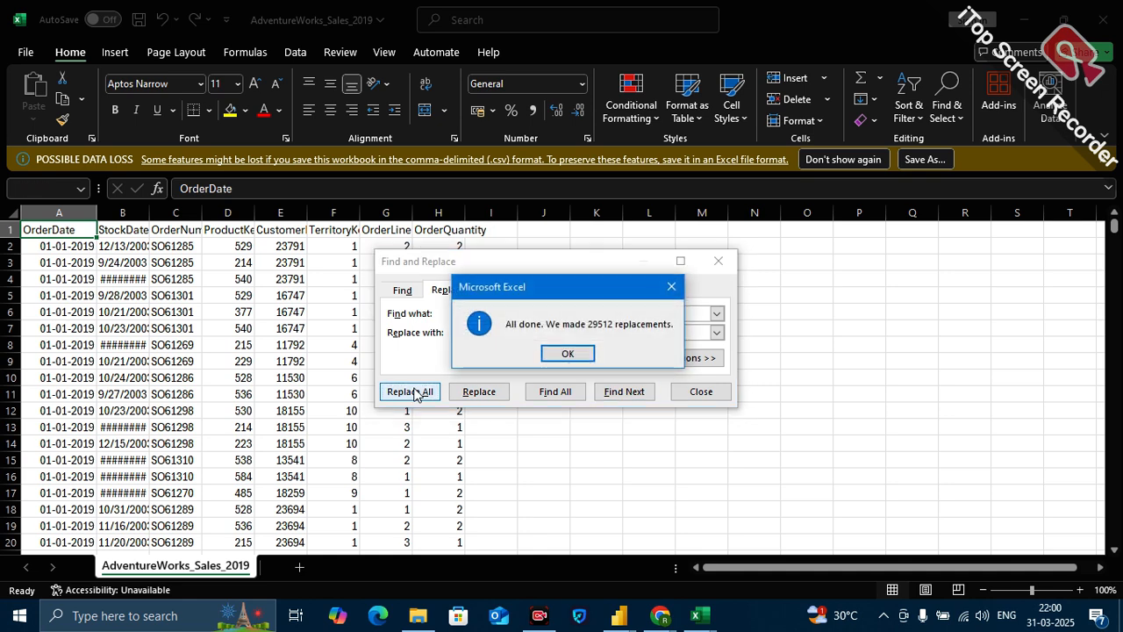
{"action": "left_click", "coordinate": [567, 354]}
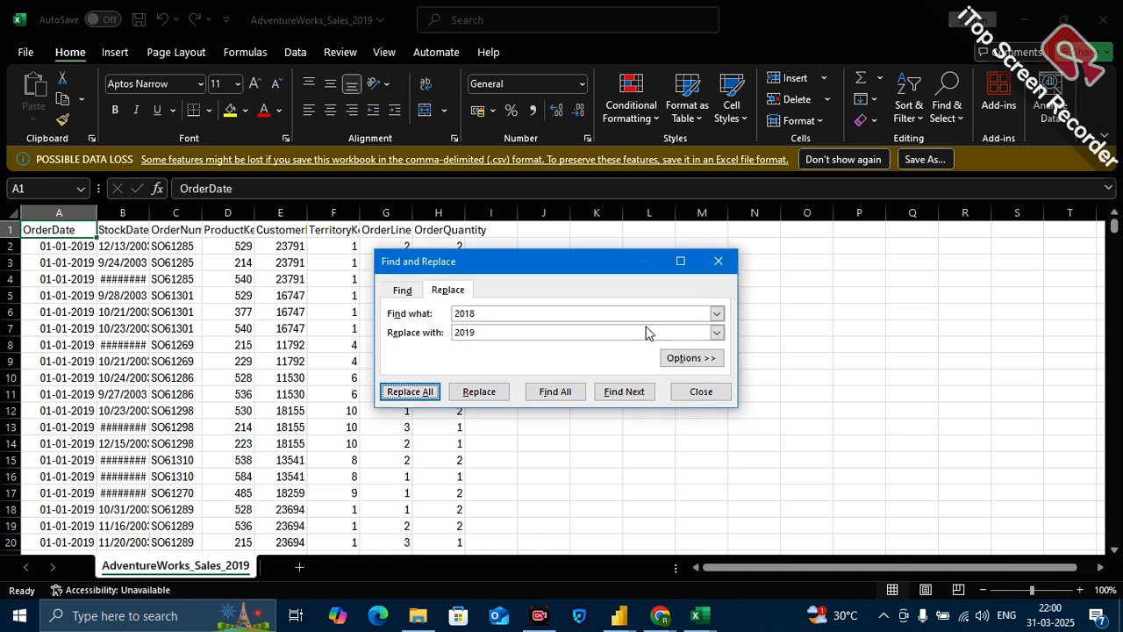
{"action": "left_click", "coordinate": [719, 262]}
{"action": "key", "text": "ctrl+s"}
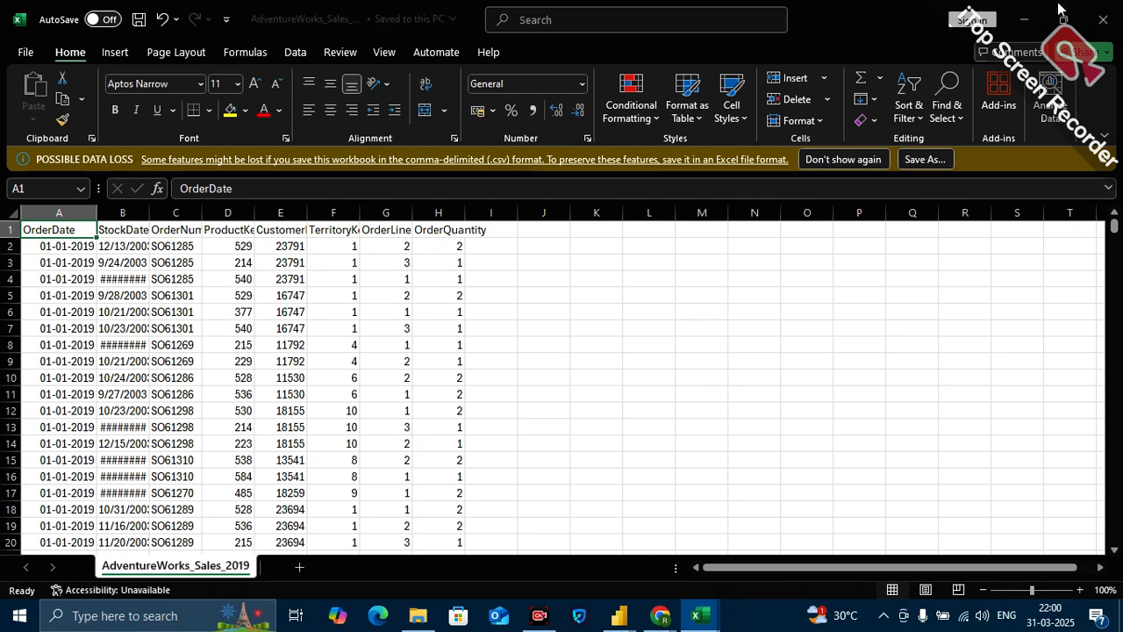
Close the AdventureWorks_Sales_2019 file in Excel and switch to the Power Query Editor in Power BI.
{"action": "left_click", "coordinate": [1115, 23]}
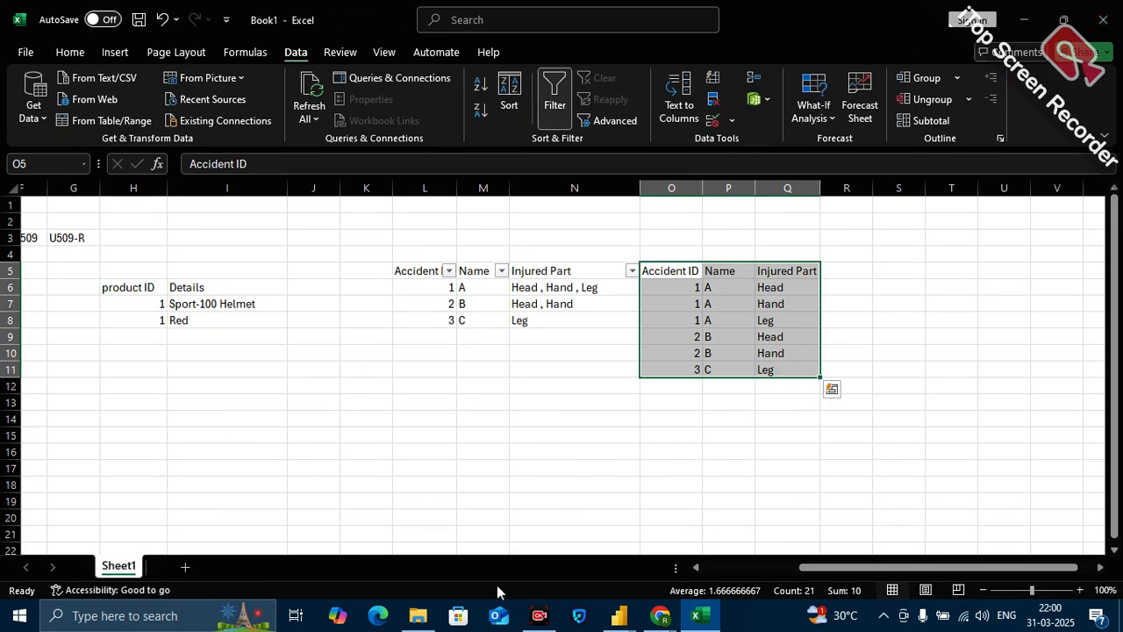
{"action": "mouse_move", "coordinate": [419, 624]}
{"action": "left_click", "coordinate": [383, 542]}
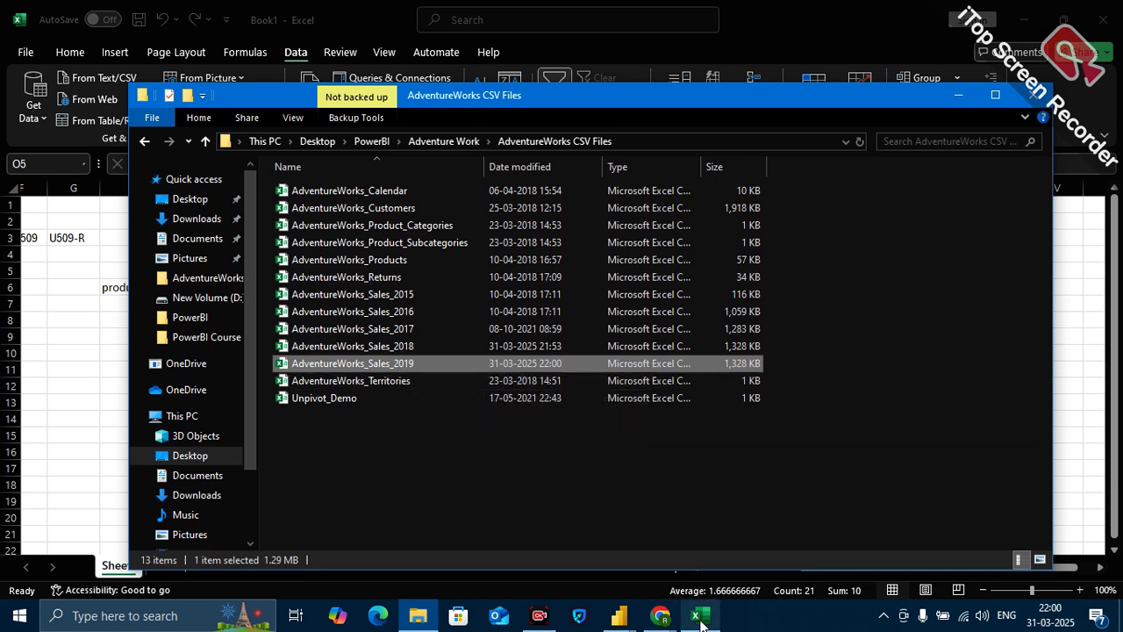
{"action": "mouse_move", "coordinate": [618, 617]}
{"action": "left_click", "coordinate": [676, 537]}
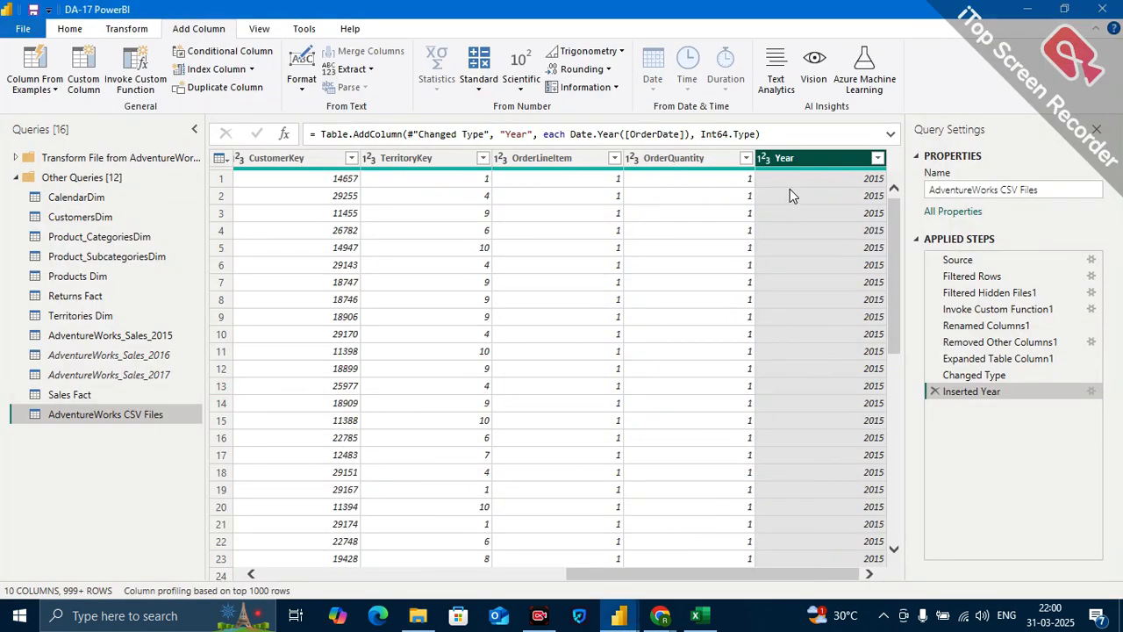
Load all values in the Year column's filter to check whether 2019 is included, and close it without filtering.
{"action": "left_click", "coordinate": [876, 159]}
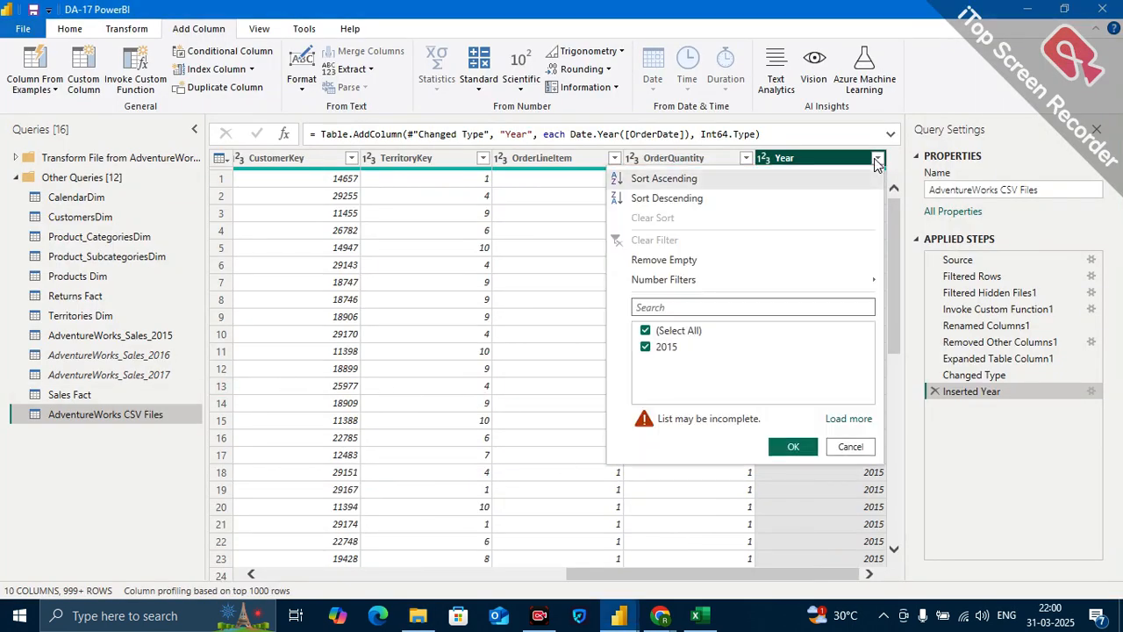
{"action": "left_click", "coordinate": [848, 420]}
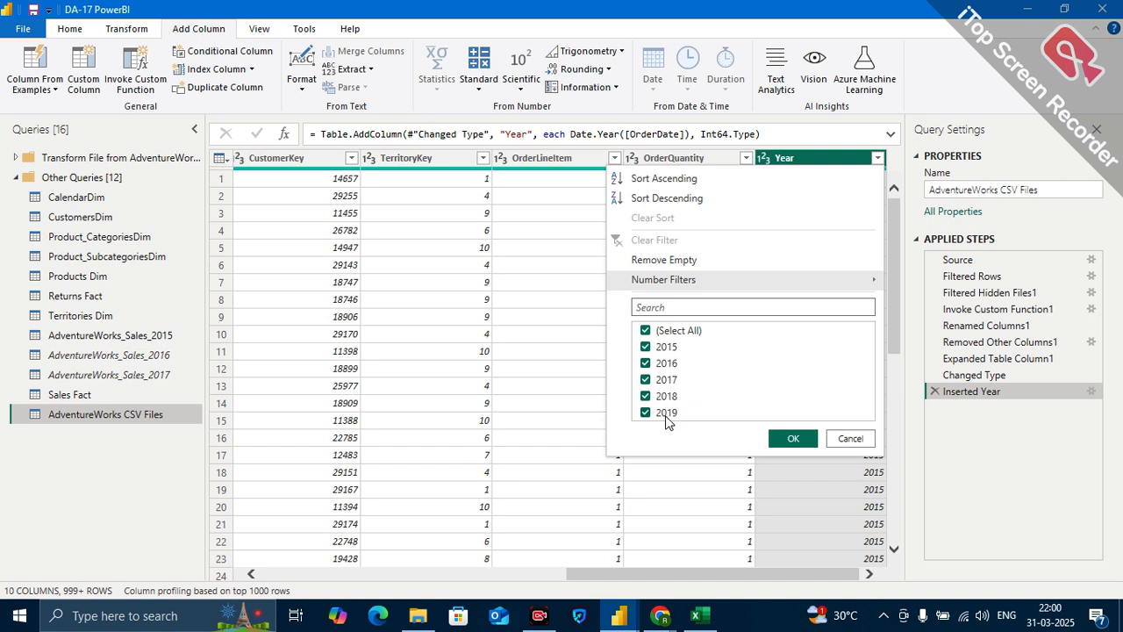
{"action": "left_click", "coordinate": [850, 438]}
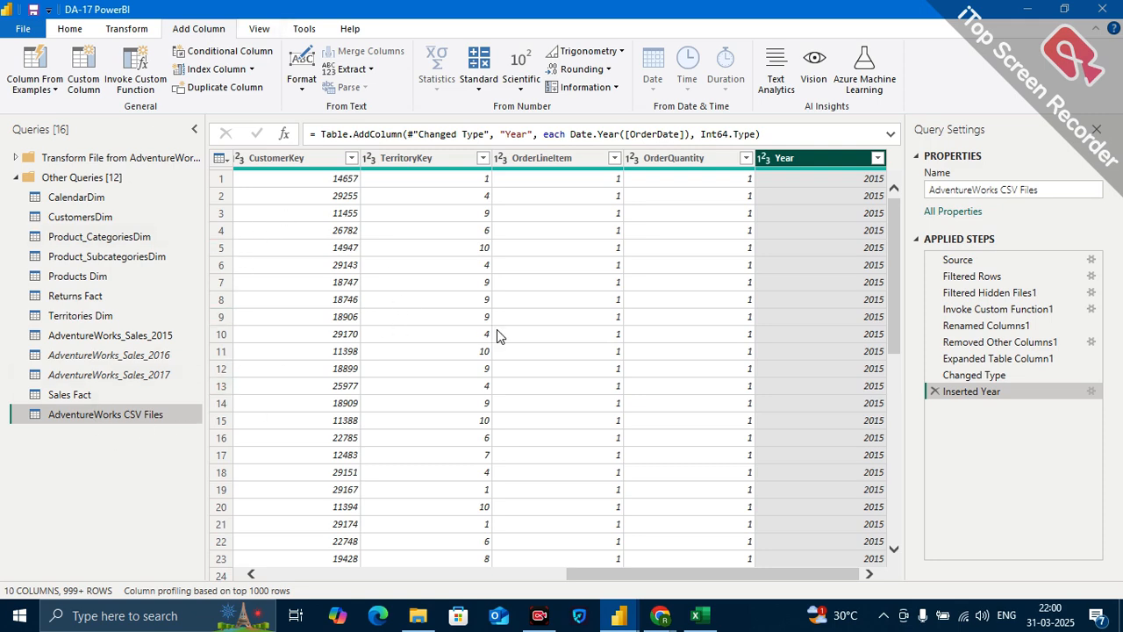
{"action": "scroll", "coordinate": [446, 333], "scroll_direction": "down", "scroll_amount": 10}
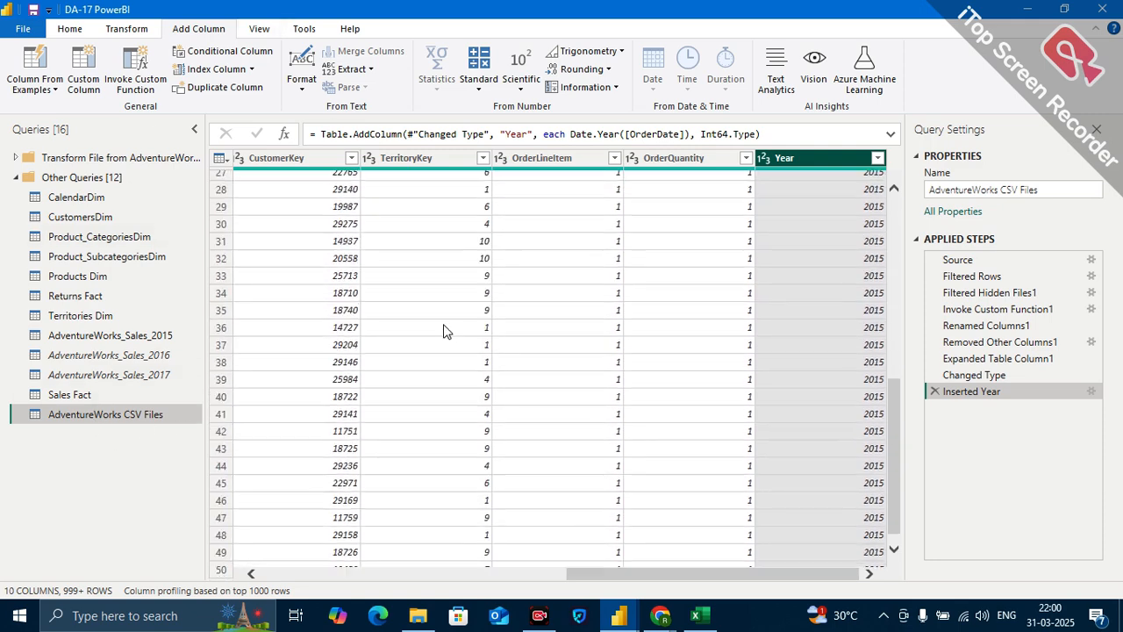
{"action": "scroll", "coordinate": [445, 334], "scroll_direction": "left", "scroll_amount": 5}
{"action": "left_click", "coordinate": [63, 32]}
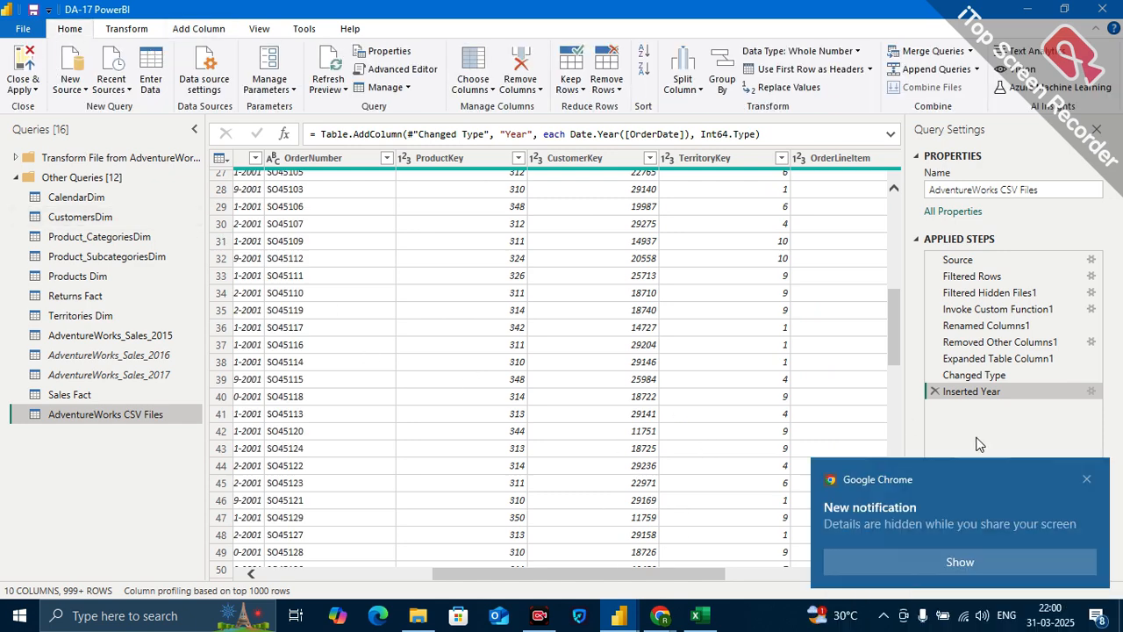
{"action": "left_click", "coordinate": [1087, 479]}
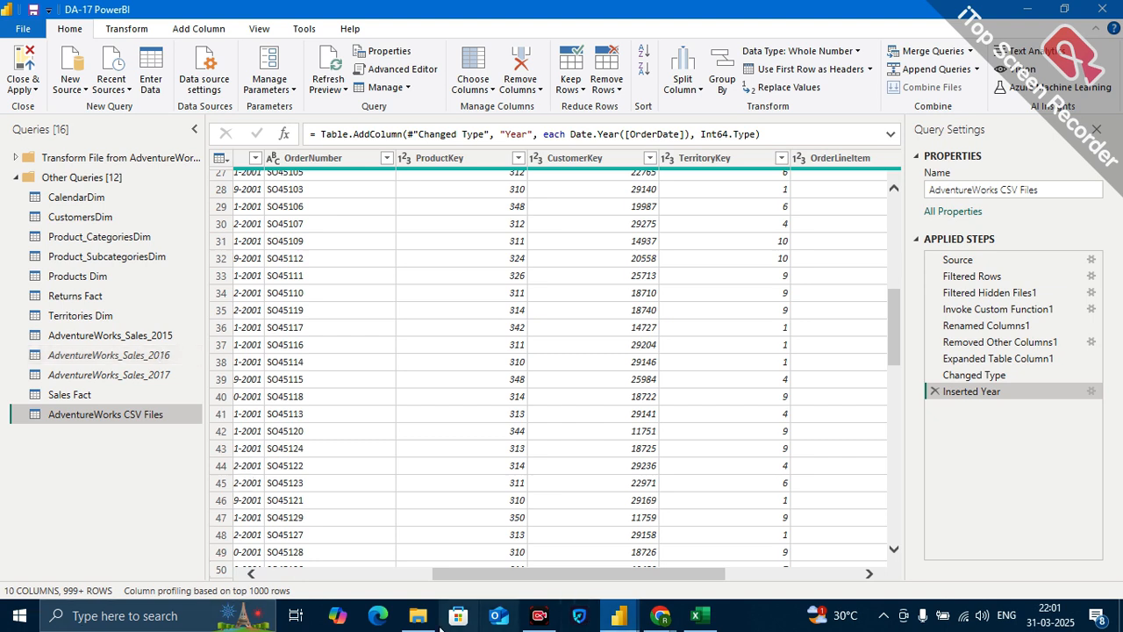
Look over the yearly sales files in the AdventureWorks CSV Files folder in File Explorer, and return to the Power Query Editor.
{"action": "mouse_move", "coordinate": [420, 615]}
{"action": "left_click", "coordinate": [446, 562]}
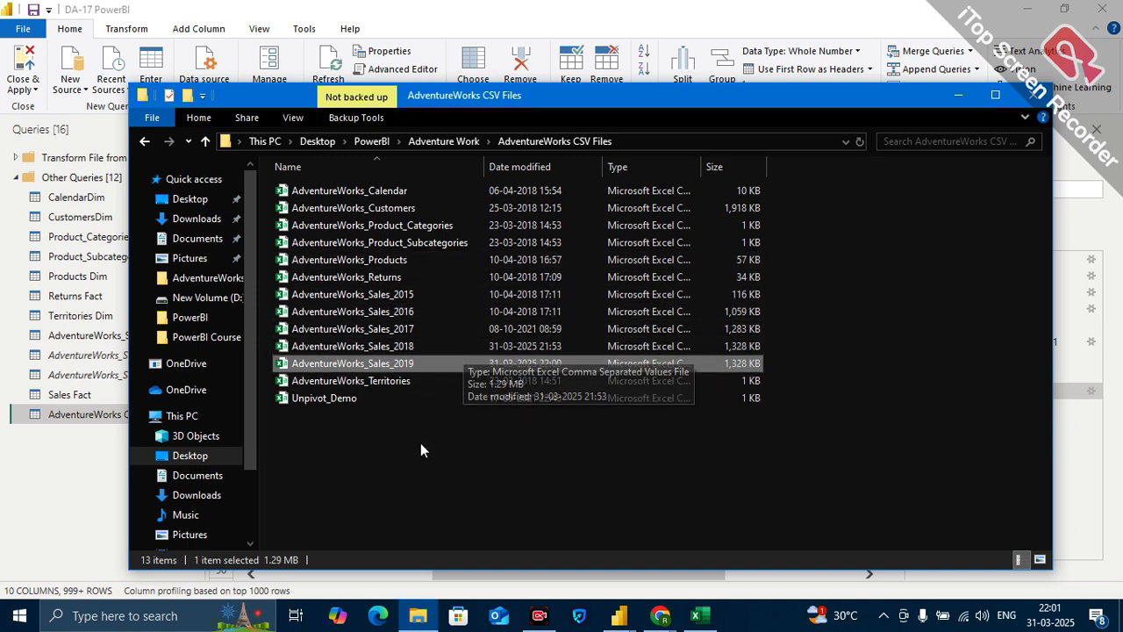
{"action": "left_click_drag", "start_coordinate": [419, 443], "coordinate": [412, 471]}
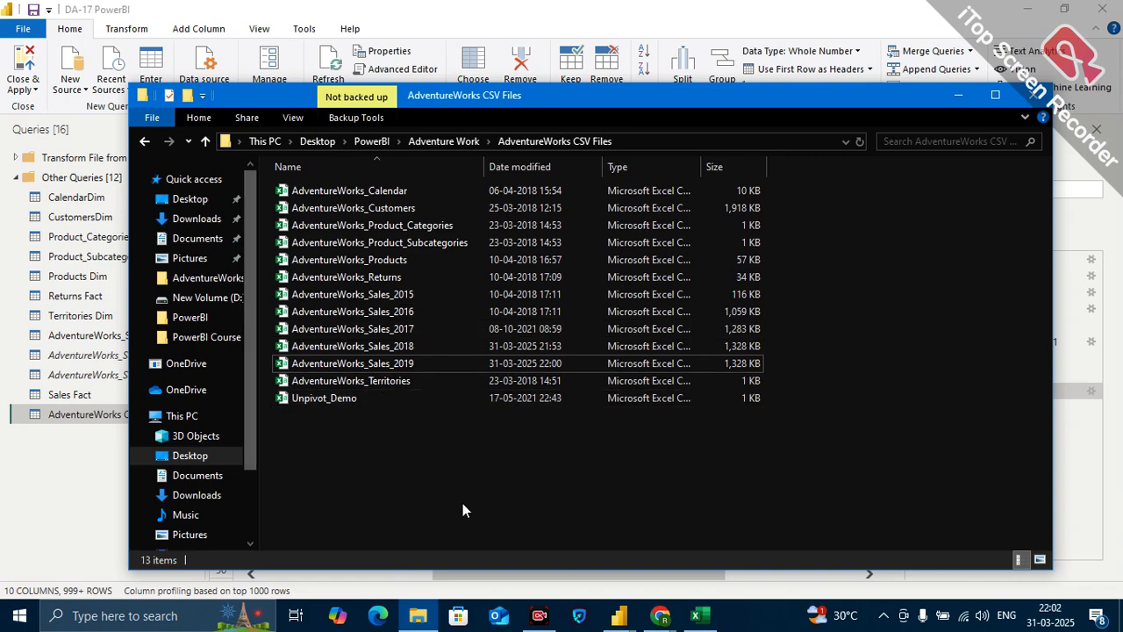
{"action": "mouse_move", "coordinate": [618, 615]}
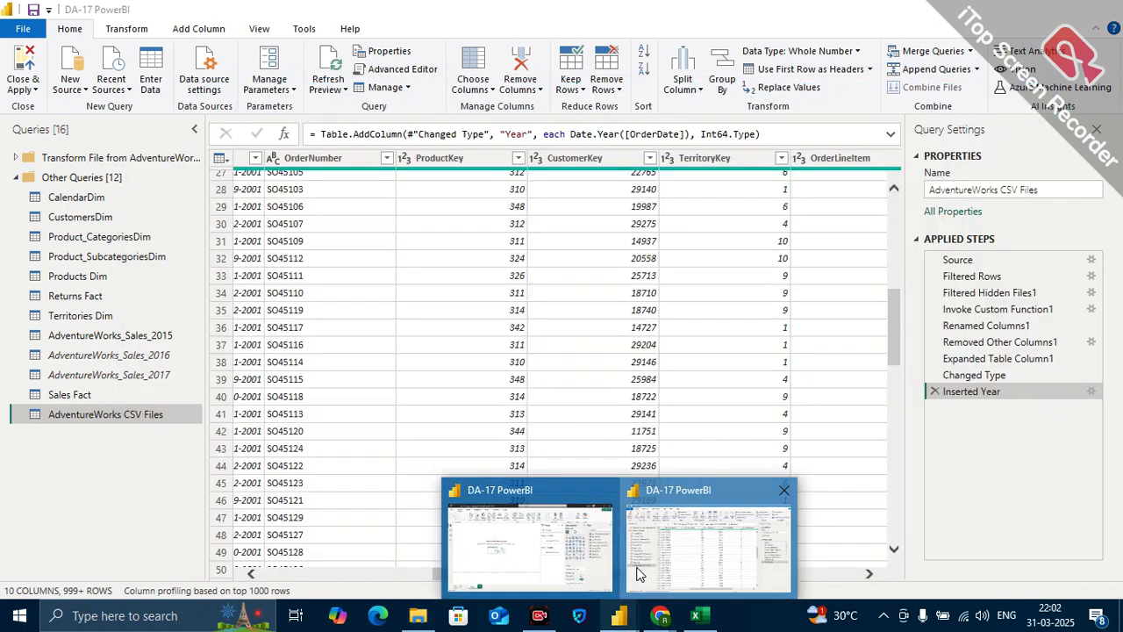
{"action": "left_click", "coordinate": [638, 574]}
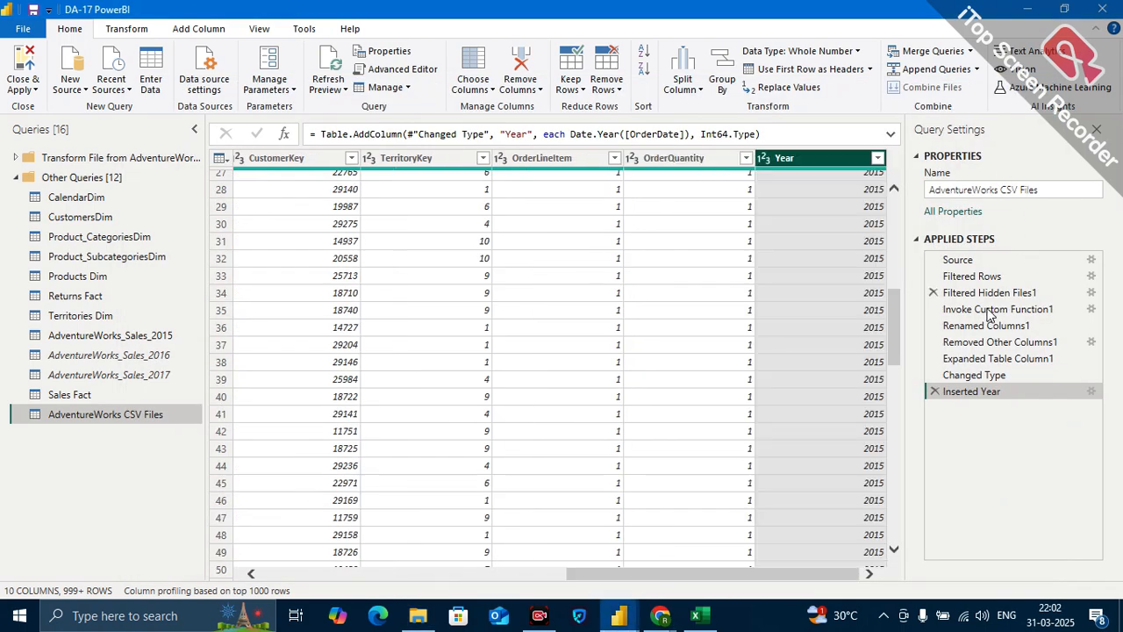
Review the applied steps of the AdventureWorks CSV Files query from Filtered Rows through Inserted Year.
{"action": "left_click", "coordinate": [984, 277]}
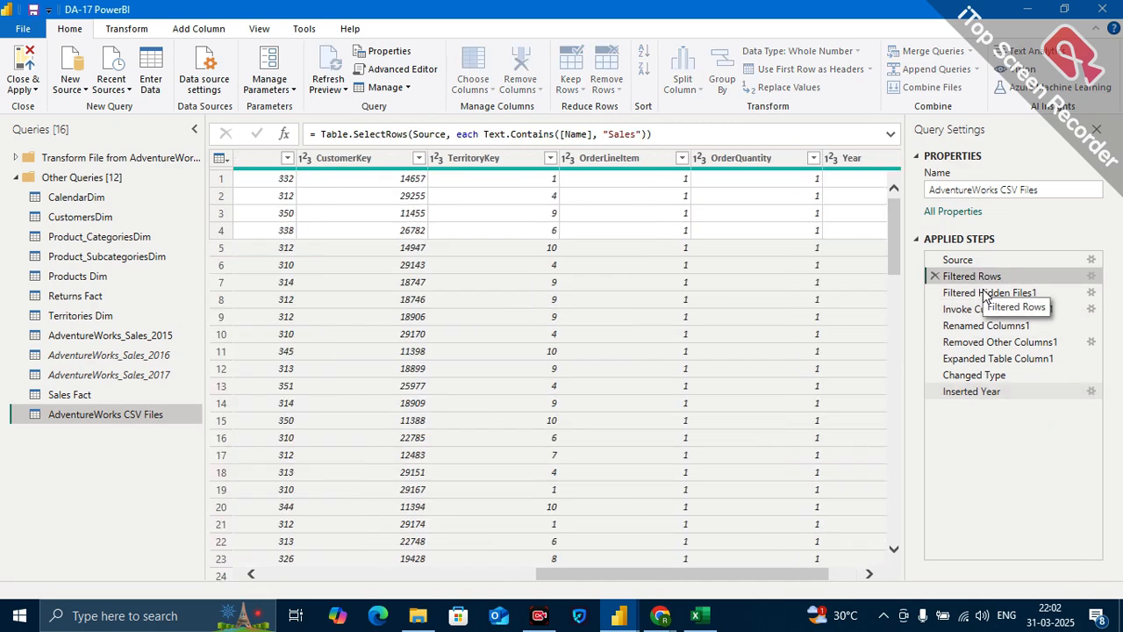
{"action": "left_click", "coordinate": [982, 293]}
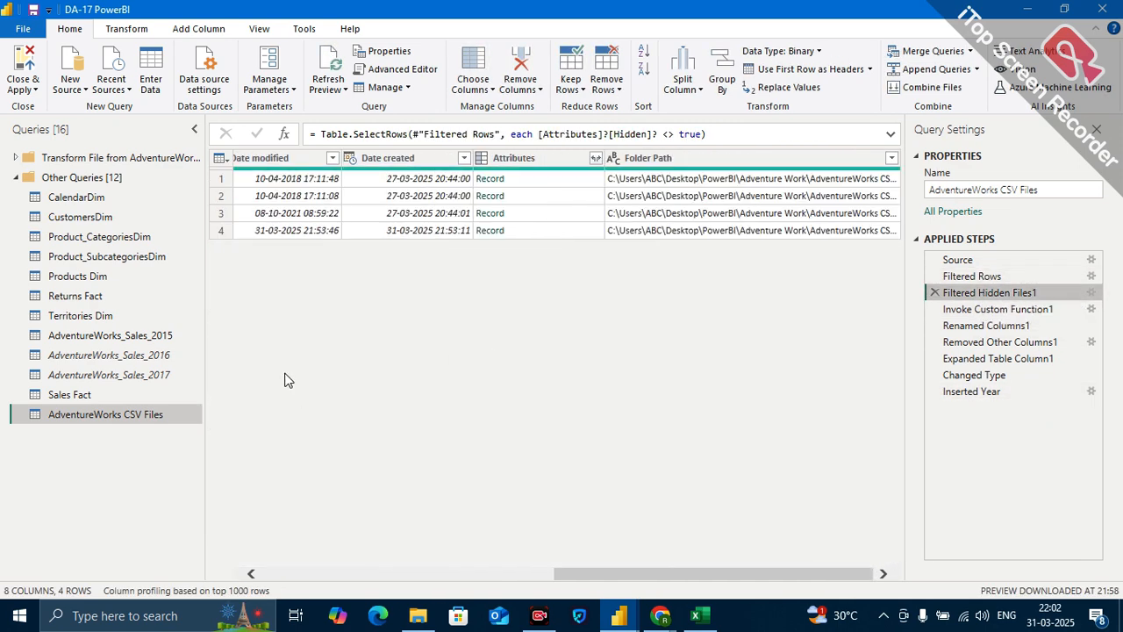
{"action": "left_click", "coordinate": [987, 326]}
{"action": "left_click", "coordinate": [987, 342]}
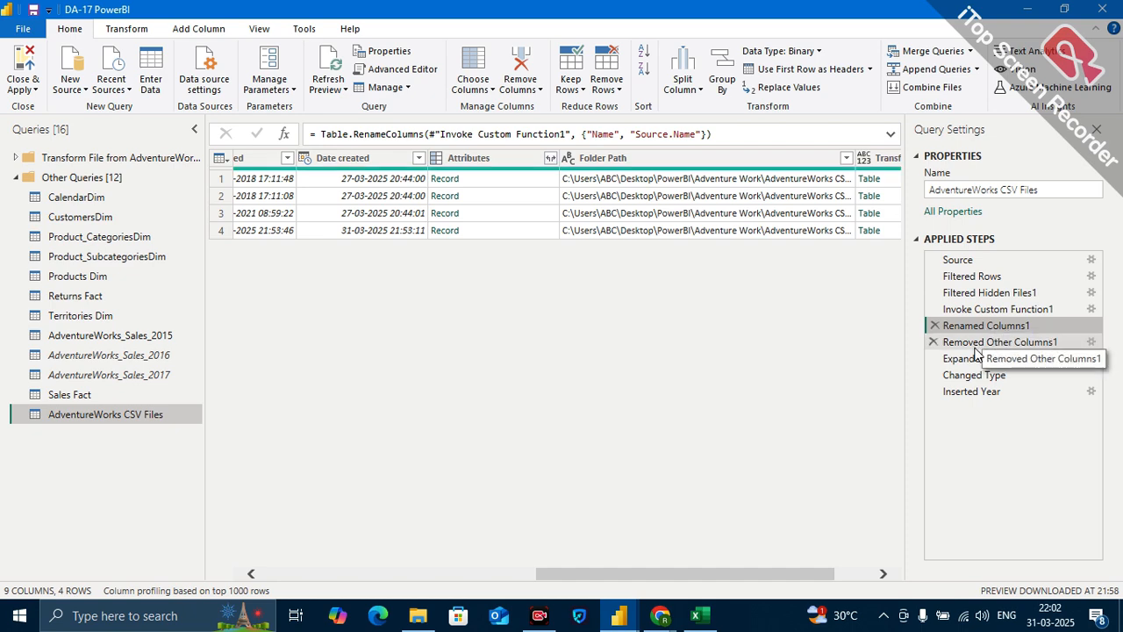
{"action": "left_click", "coordinate": [978, 391]}
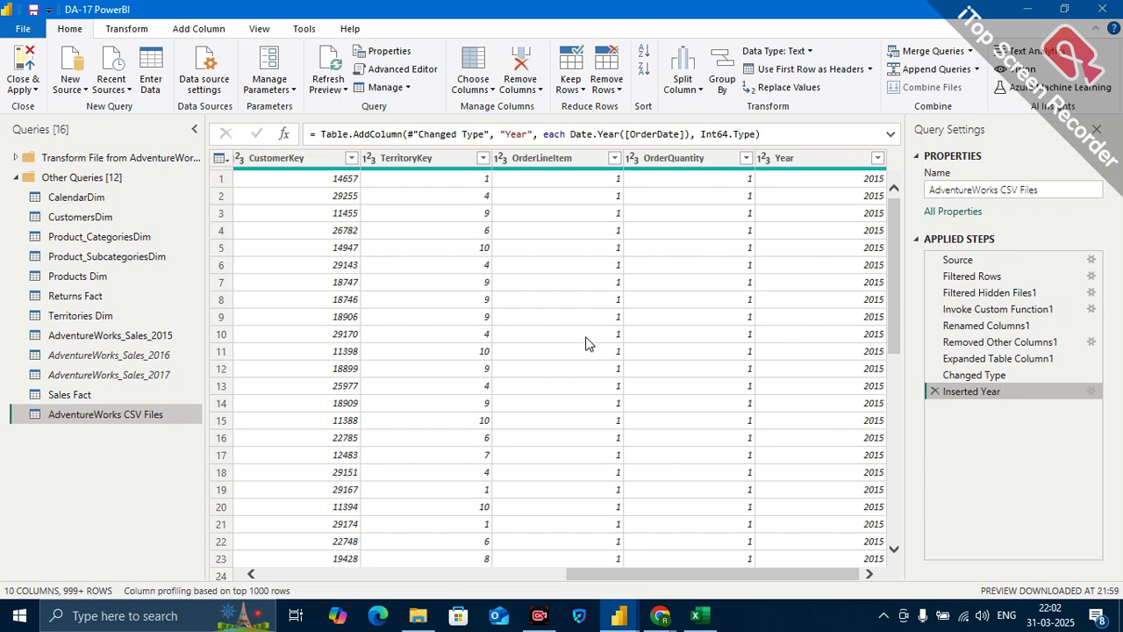
{"action": "scroll", "coordinate": [848, 432], "scroll_direction": "down", "scroll_amount": 6}
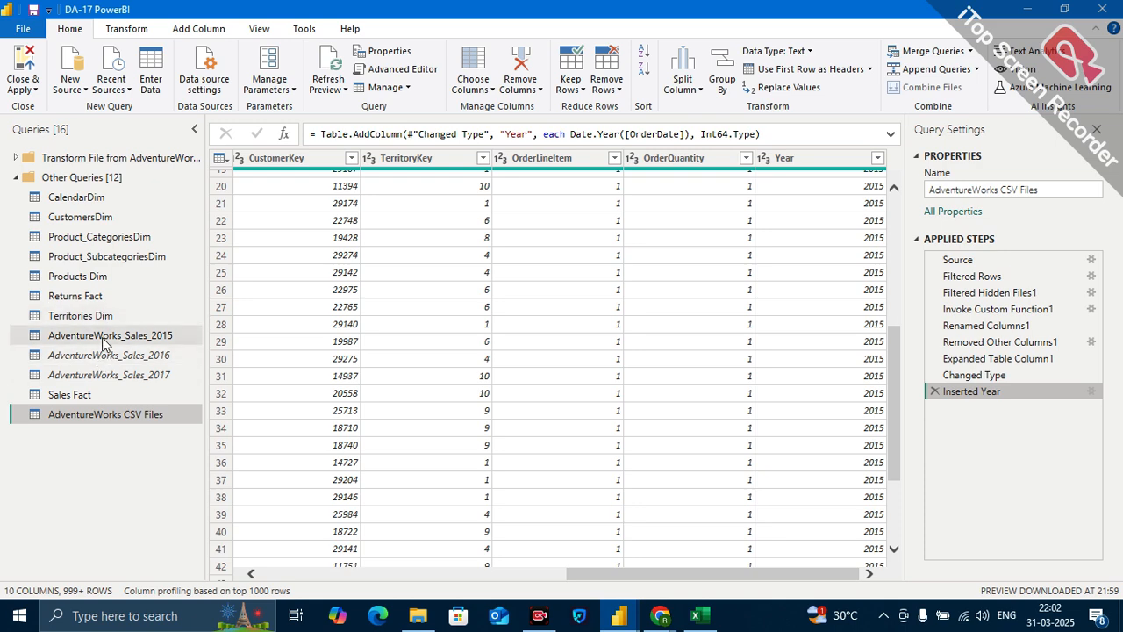
Delete the old Sales Fact query and confirm its removal.
{"action": "left_click", "coordinate": [77, 395]}
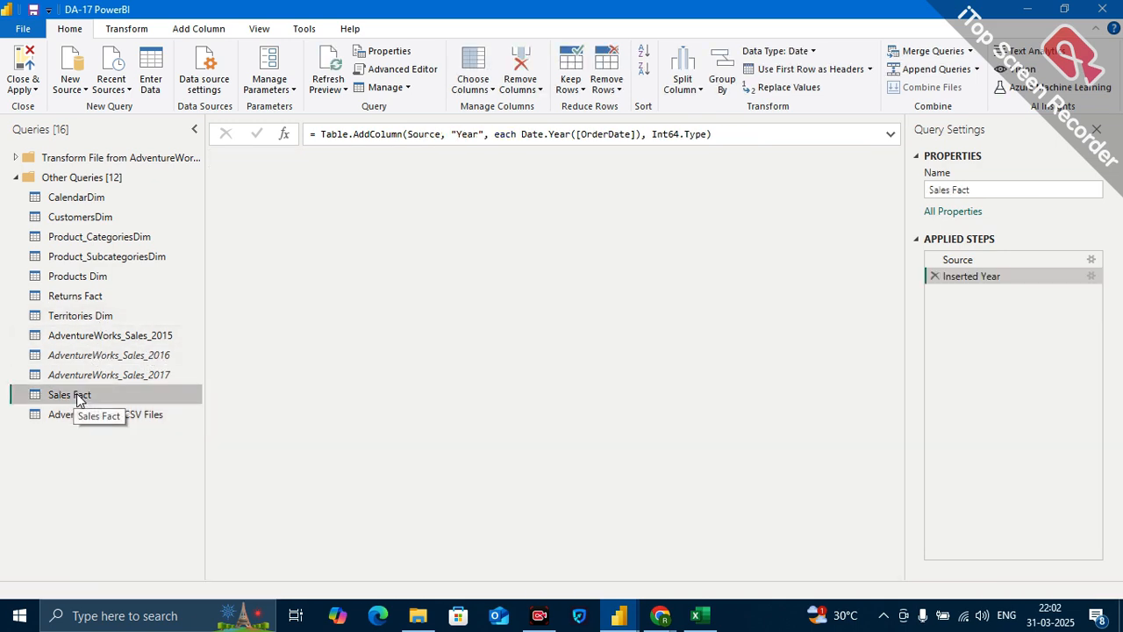
{"action": "right_click", "coordinate": [77, 393]}
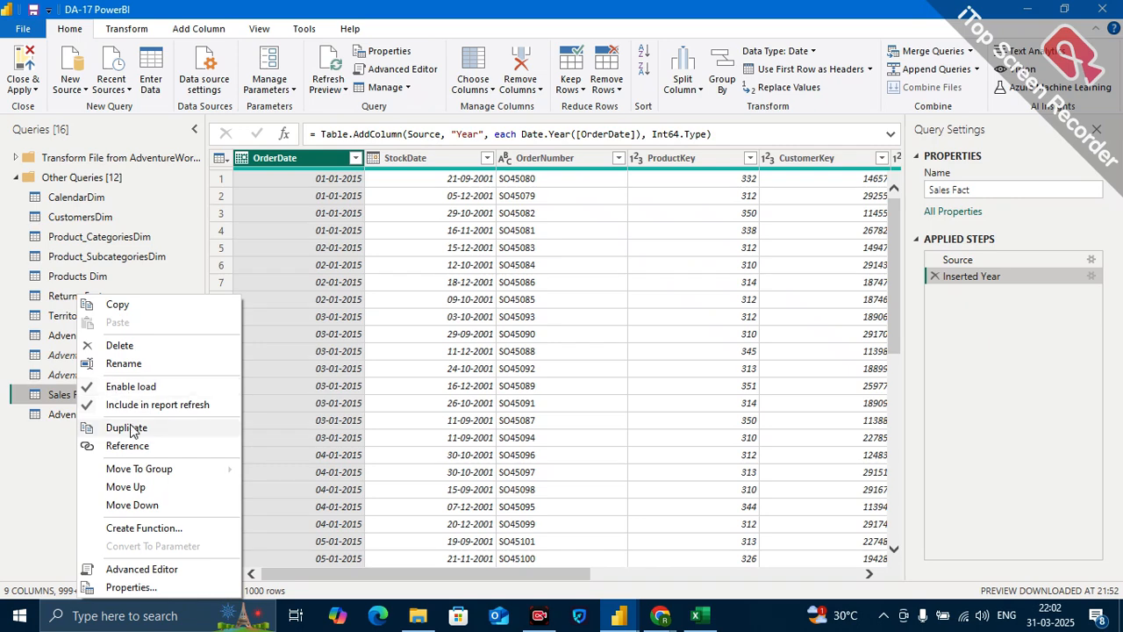
{"action": "left_click", "coordinate": [139, 346]}
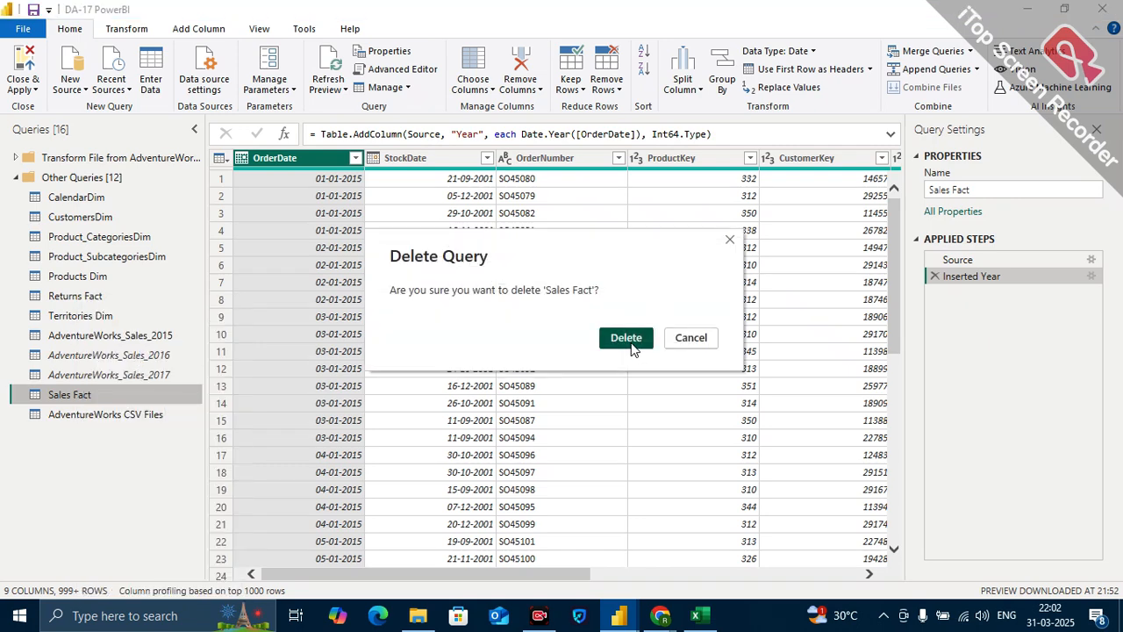
{"action": "left_click", "coordinate": [631, 342]}
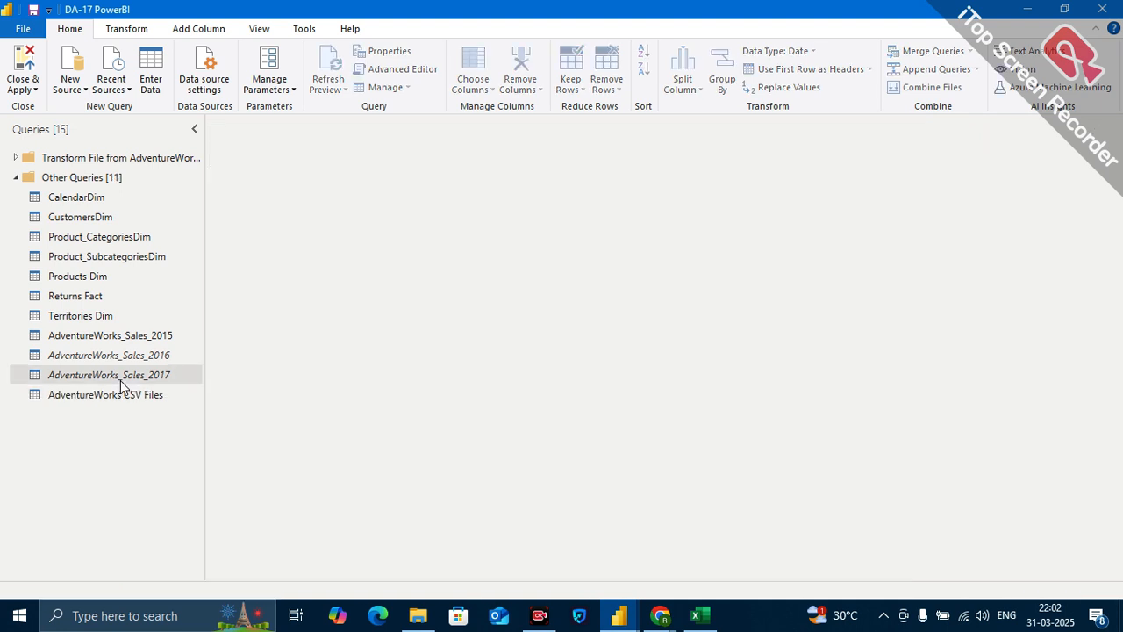
Delete the individual AdventureWorks_Sales_2017, AdventureWorks_Sales_2016 and AdventureWorks_Sales_2015 queries.
{"action": "right_click", "coordinate": [120, 380]}
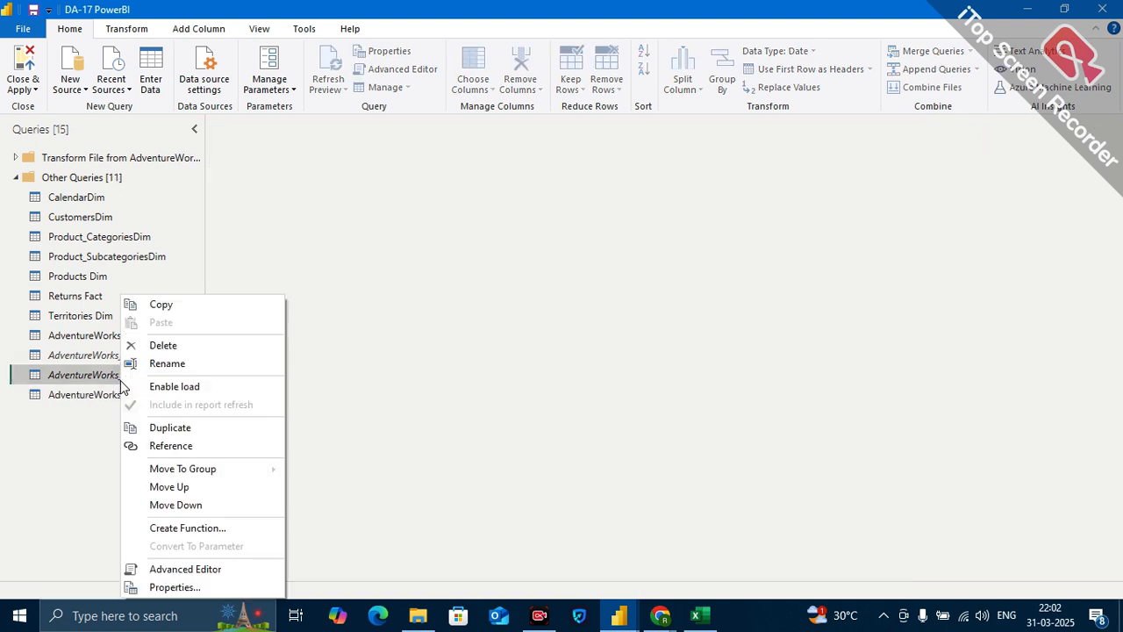
{"action": "left_click", "coordinate": [180, 351]}
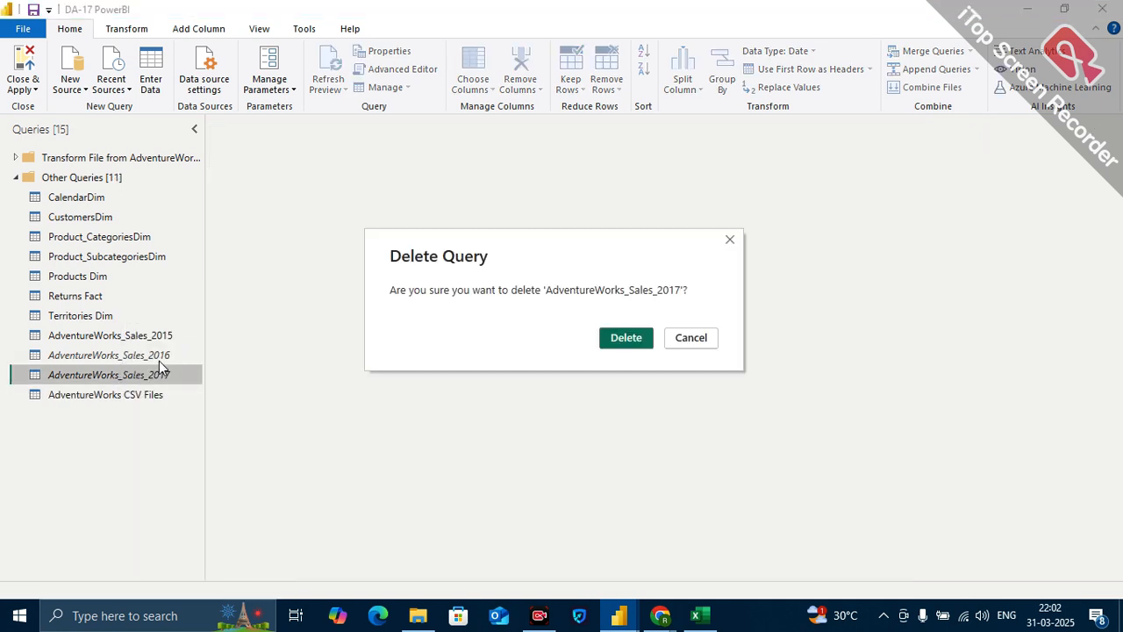
{"action": "left_click", "coordinate": [629, 343]}
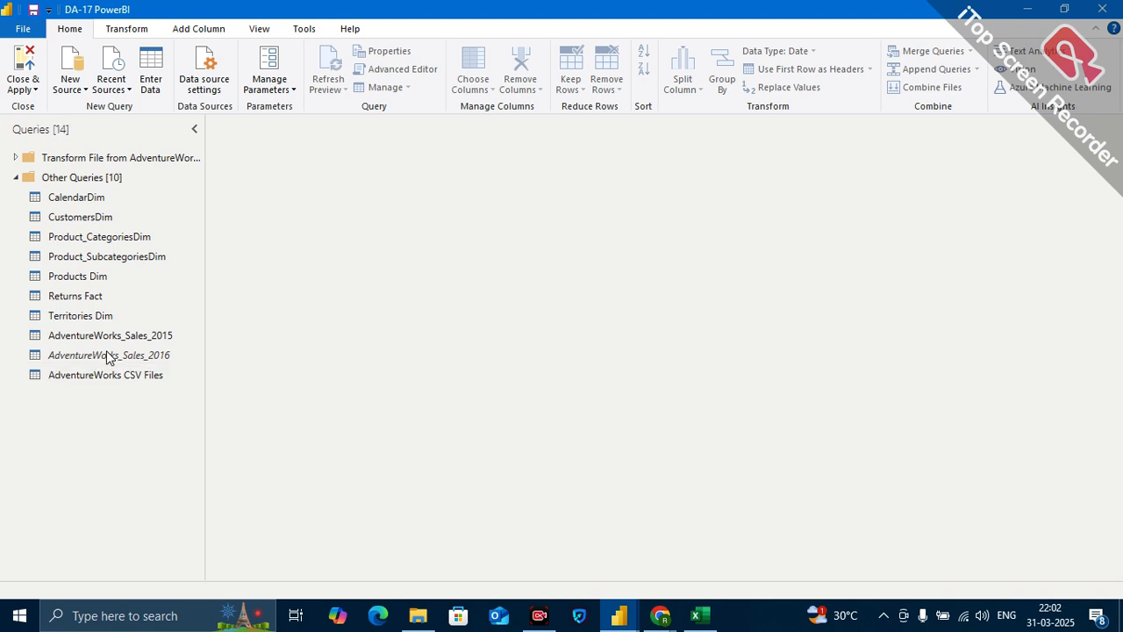
{"action": "right_click", "coordinate": [138, 355]}
{"action": "left_click", "coordinate": [178, 346]}
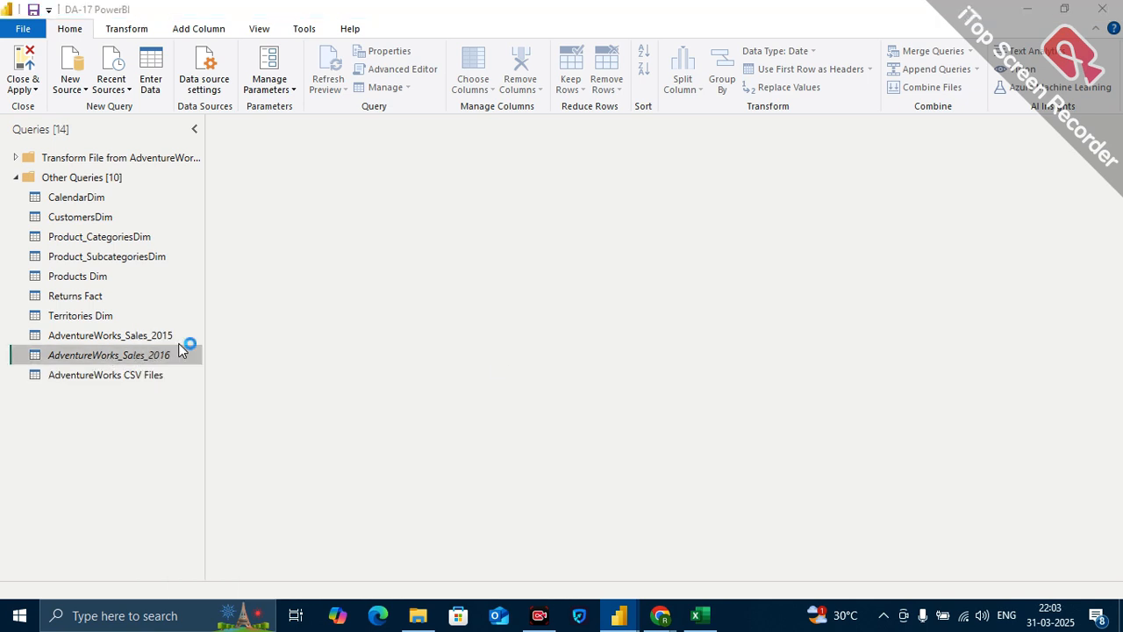
{"action": "left_click", "coordinate": [625, 346]}
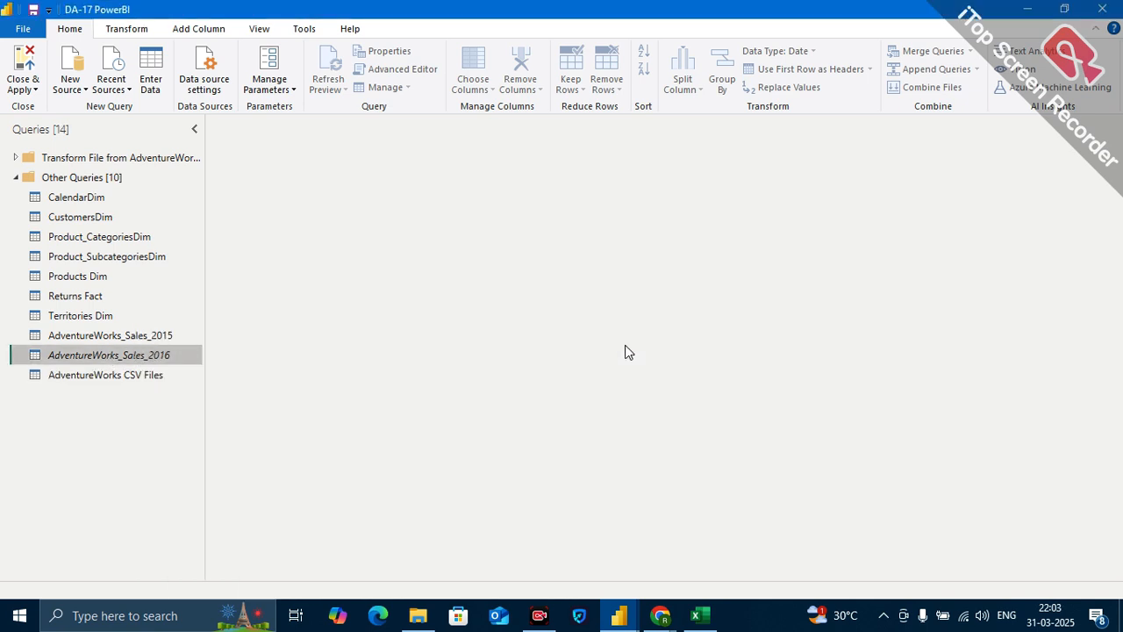
{"action": "right_click", "coordinate": [147, 343]}
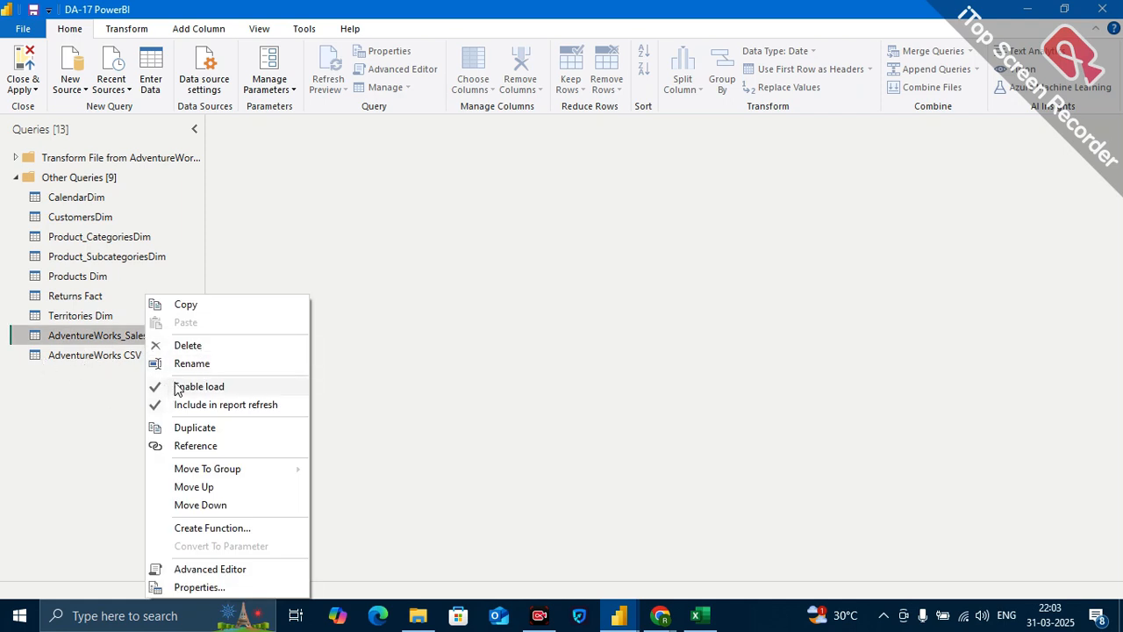
{"action": "left_click", "coordinate": [195, 345]}
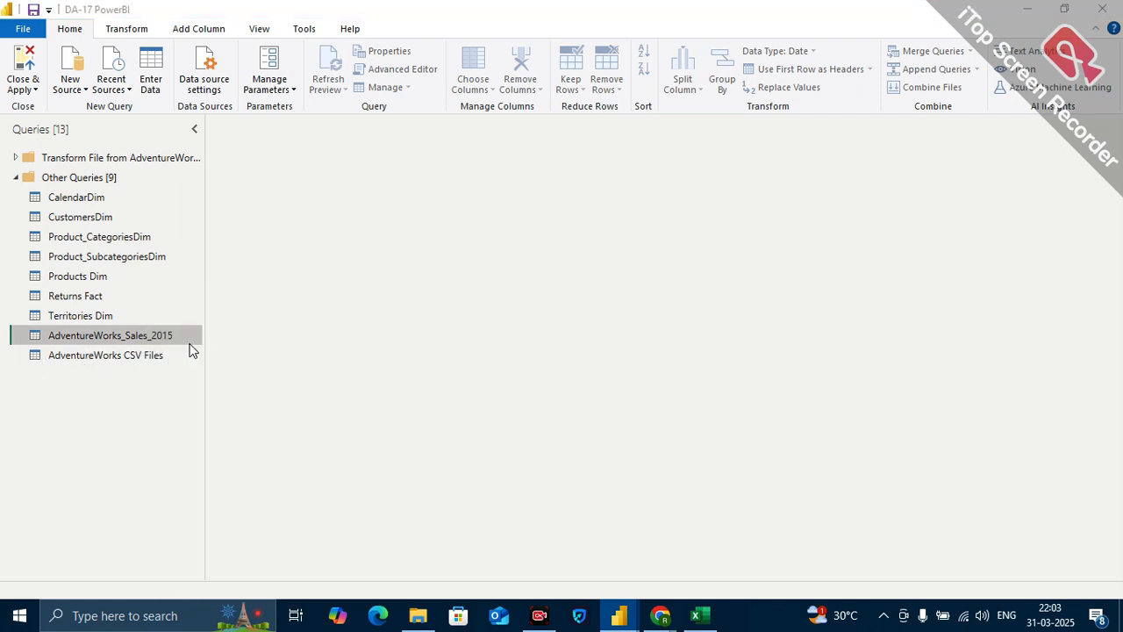
{"action": "left_click", "coordinate": [633, 338]}
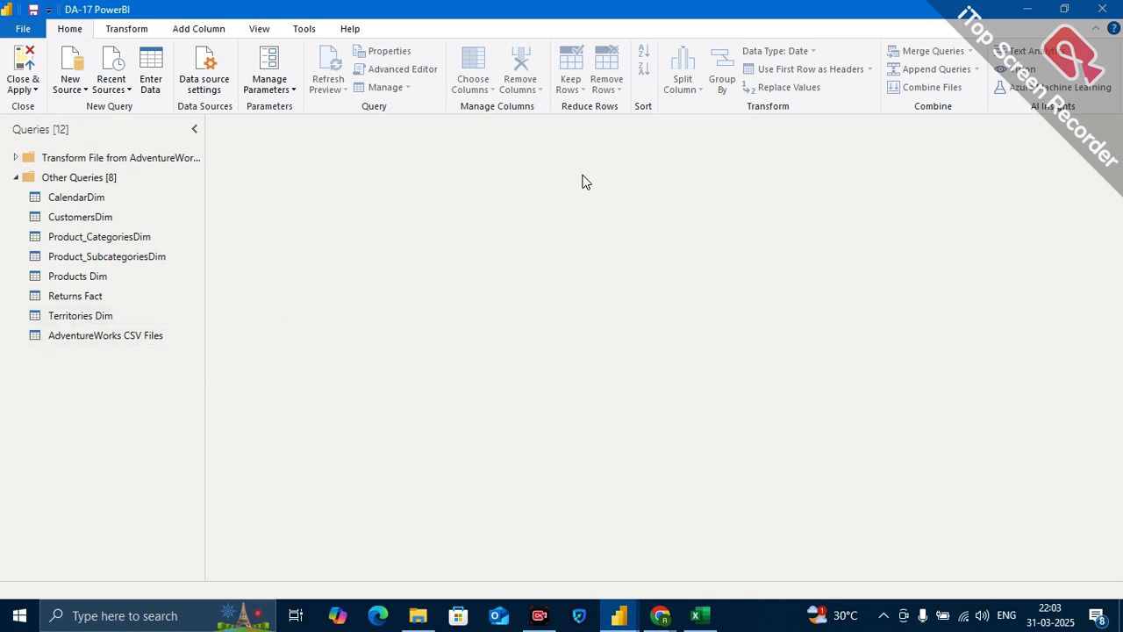
Rename the AdventureWorks CSV Files query as Sales Fact.
{"action": "left_click", "coordinate": [156, 337]}
{"action": "double_click", "coordinate": [154, 336]}
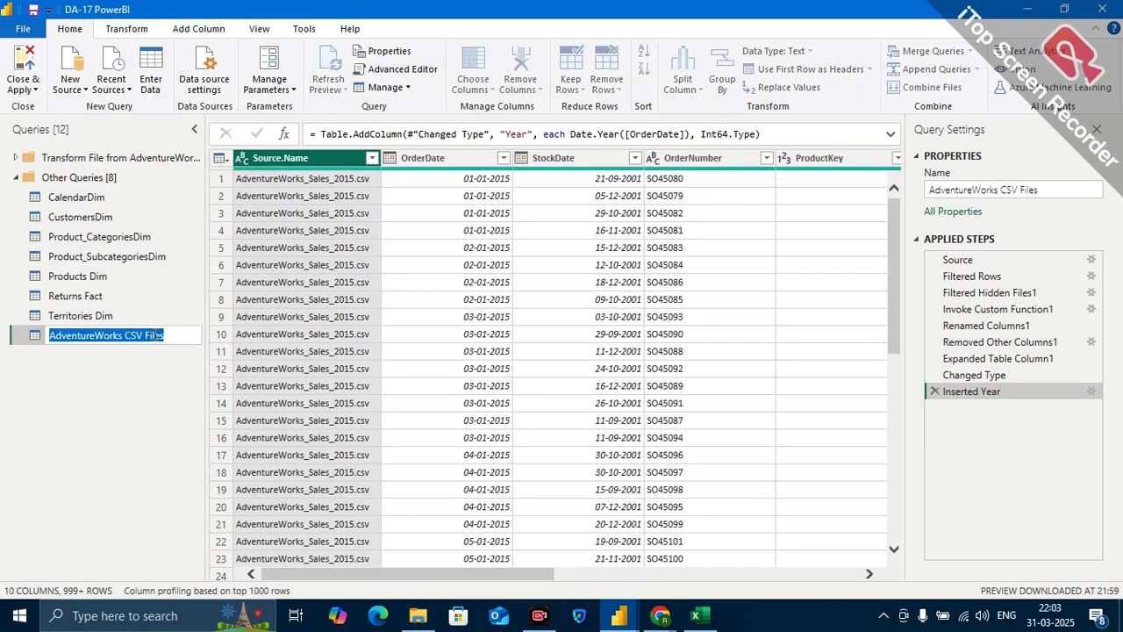
{"action": "key", "text": "BackSpace"}
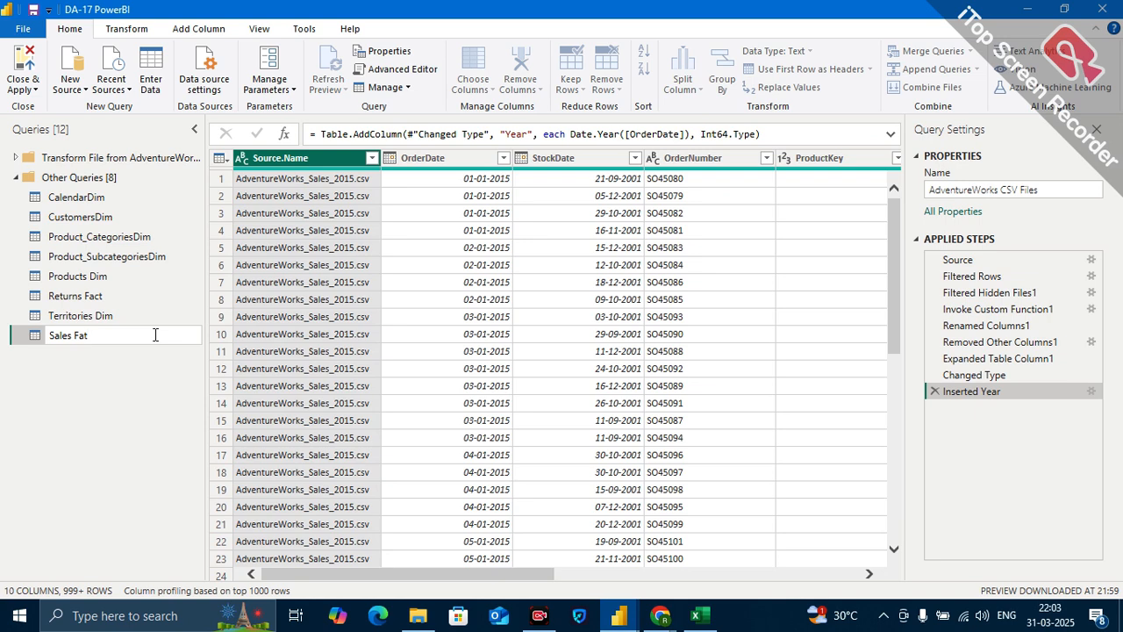
{"action": "key", "text": "Return"}
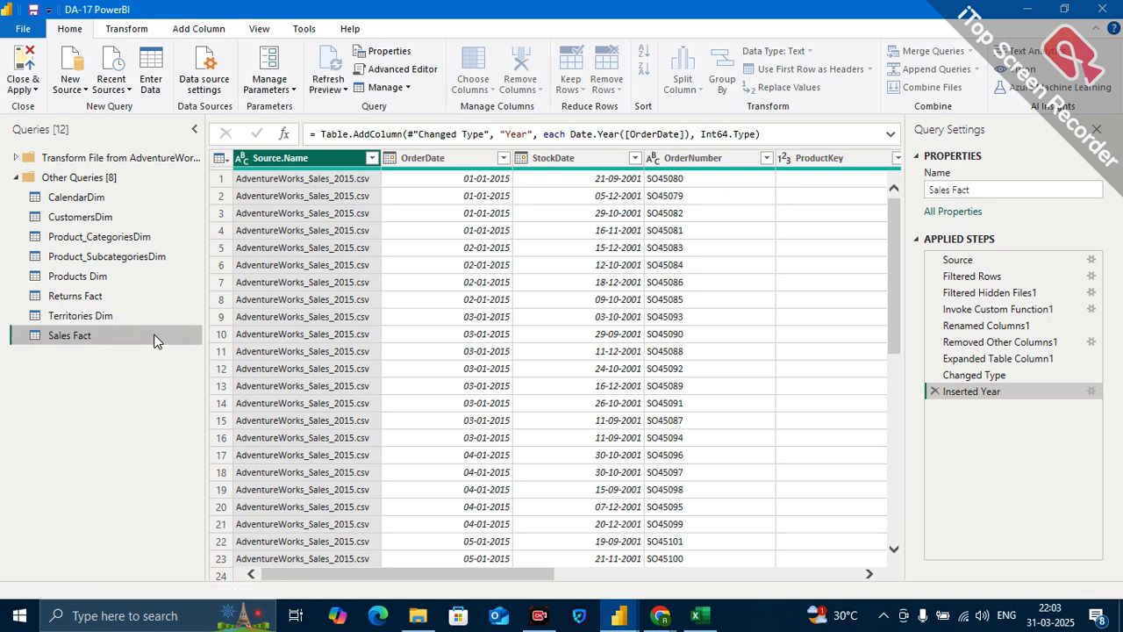
Close the query editor applying all query changes to the report, and reopen the queries for transformation.
{"action": "left_click", "coordinate": [35, 89]}
{"action": "left_click", "coordinate": [63, 107]}
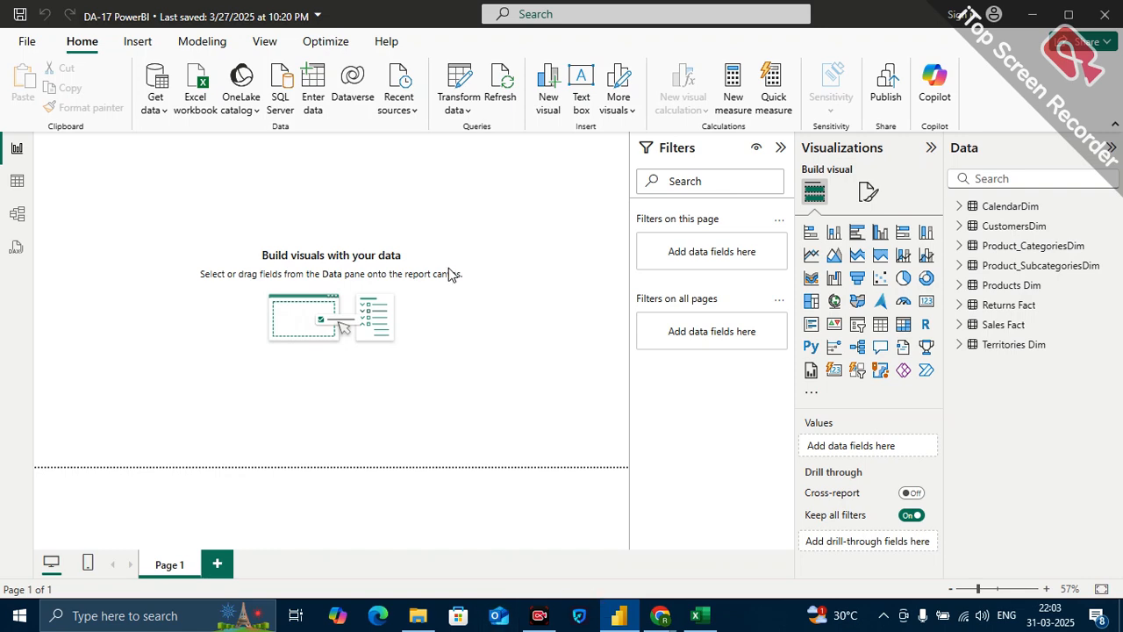
{"action": "left_click", "coordinate": [438, 81]}
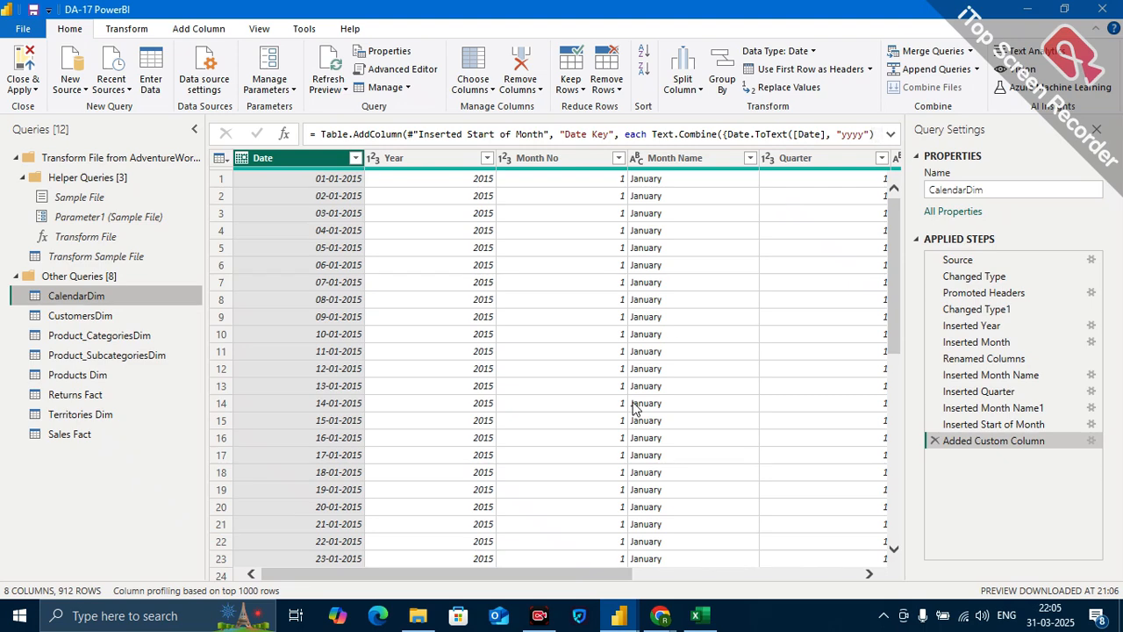
Switch to the Book1 workbook in Excel and add a new blank worksheet after Sheet1.
{"action": "left_click", "coordinate": [695, 615]}
{"action": "left_click", "coordinate": [705, 419]}
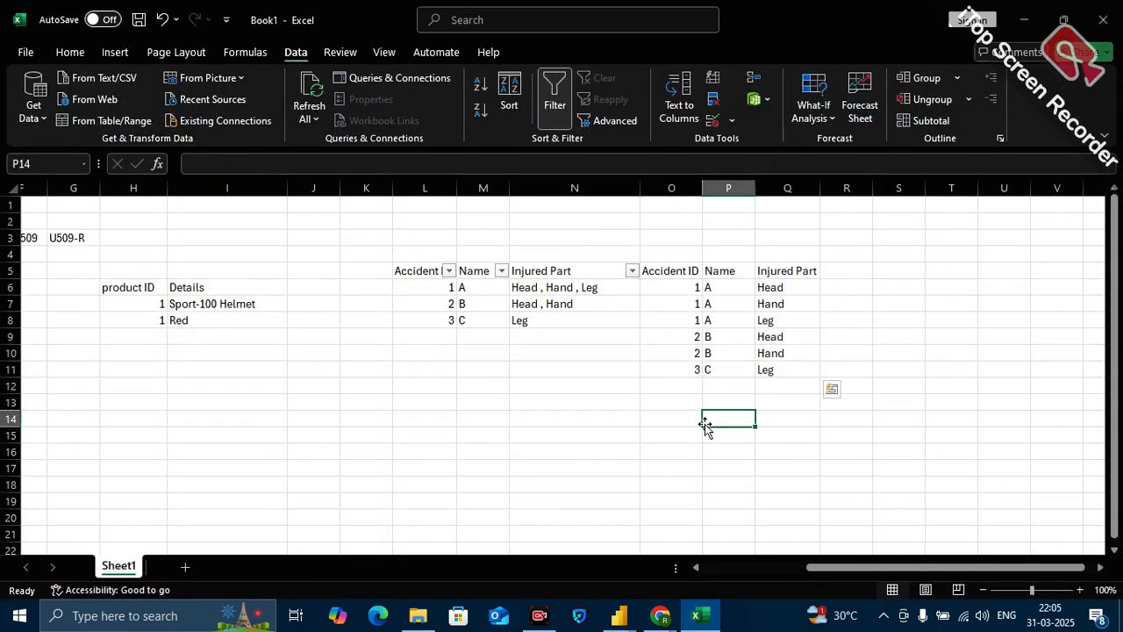
{"action": "left_click", "coordinate": [186, 567]}
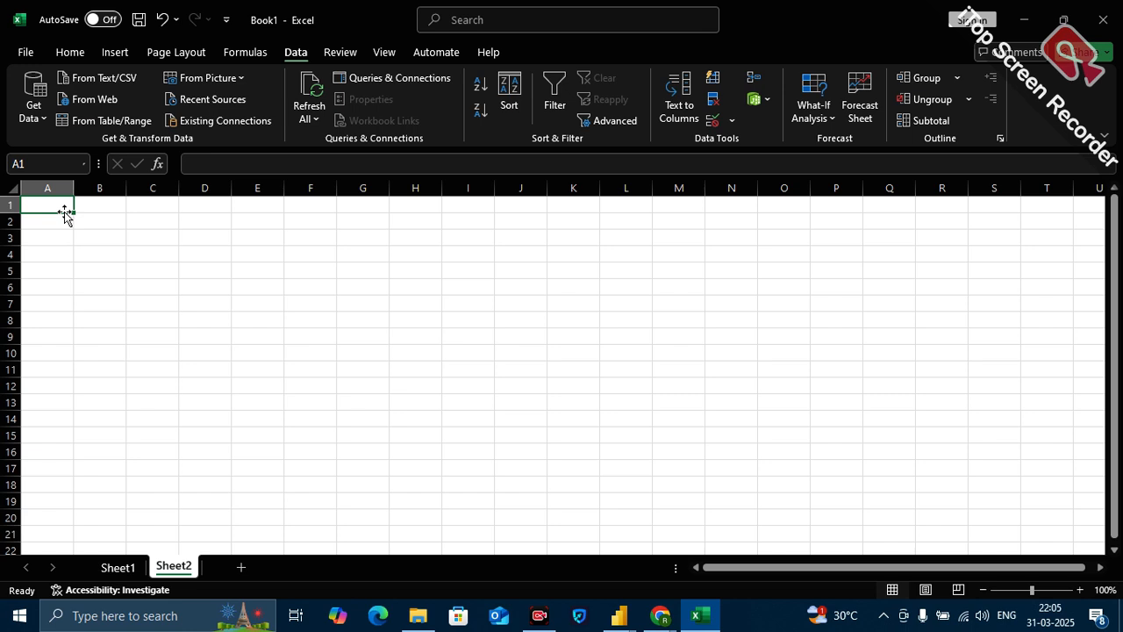
Enter the column headers ID in A1 and Subjct in B1 of Sheet2.
{"action": "type", "text": "ID"}
{"action": "left_click", "coordinate": [98, 276]}
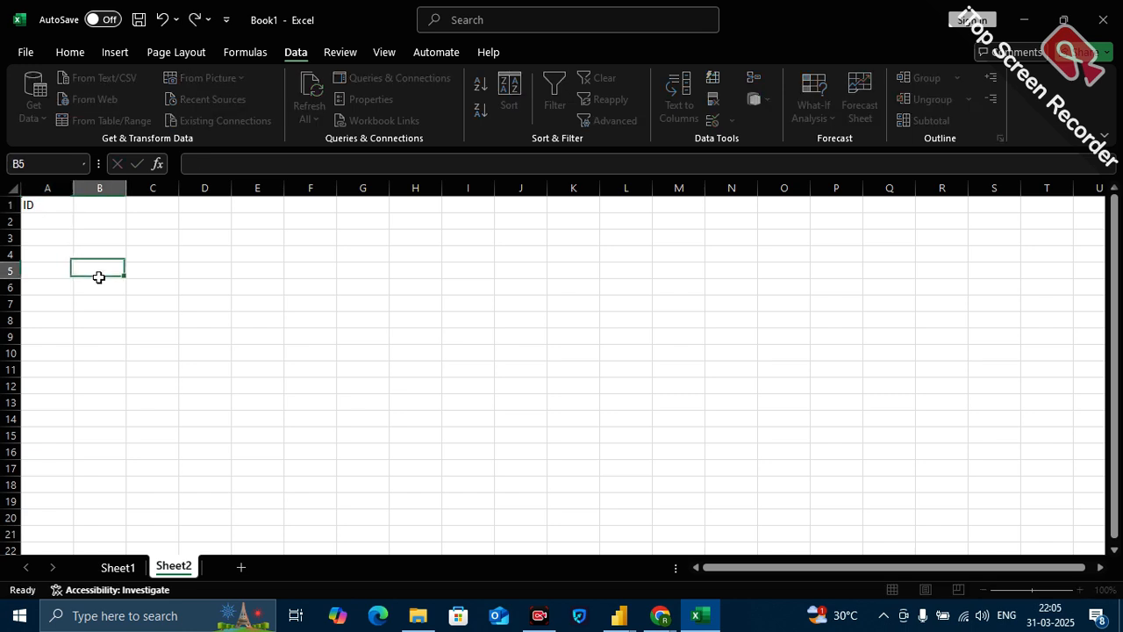
{"action": "left_click", "coordinate": [108, 205]}
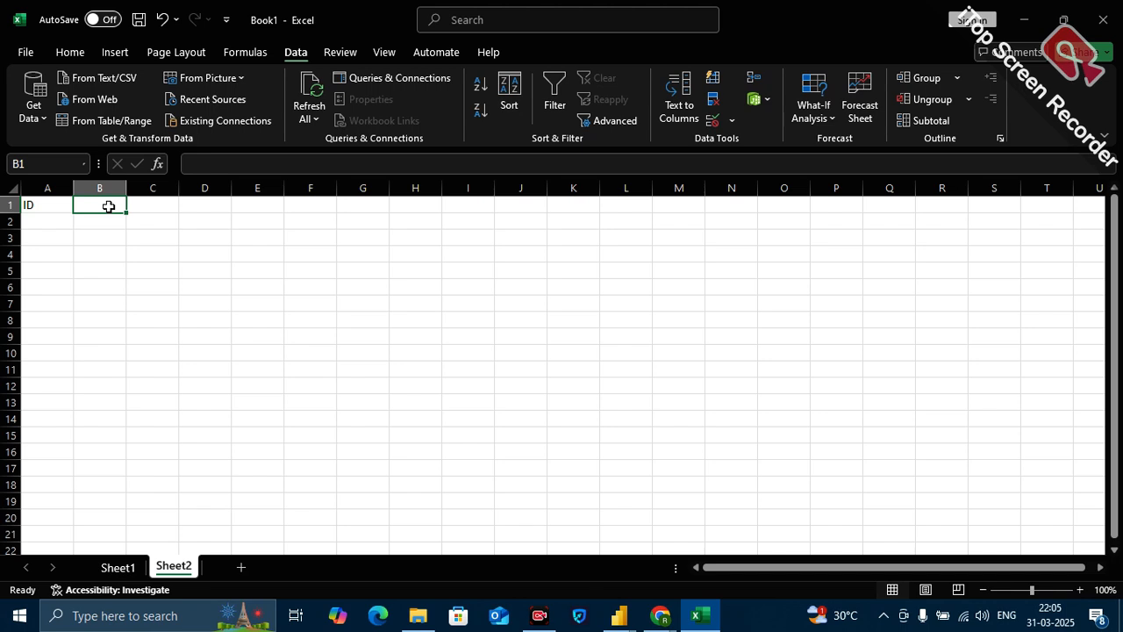
{"action": "type", "text": "Subjct"}
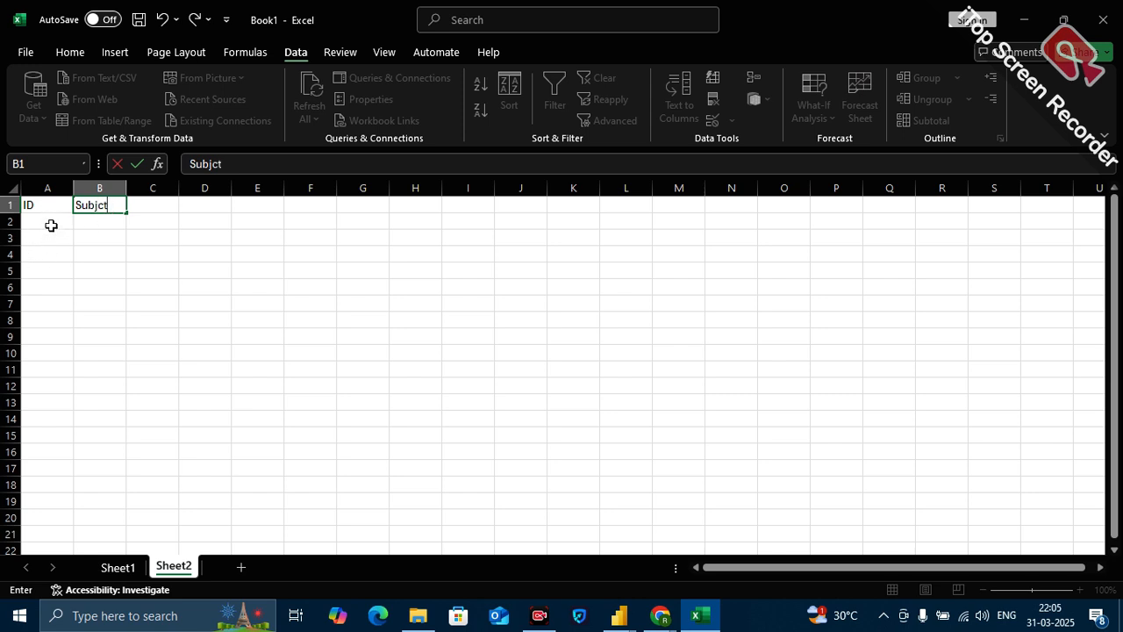
Fill the ID column with 1, 2 and 3 in cells A2 to A4.
{"action": "left_click", "coordinate": [51, 223]}
{"action": "type", "text": "1"}
{"action": "key", "text": "Return"}
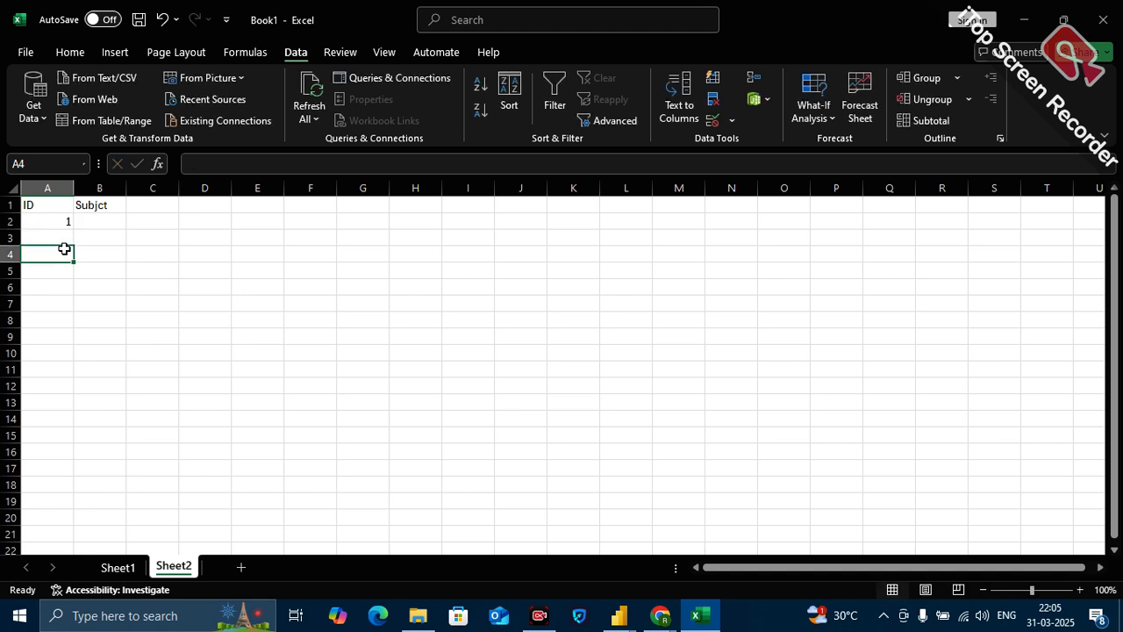
{"action": "type", "text": "2"}
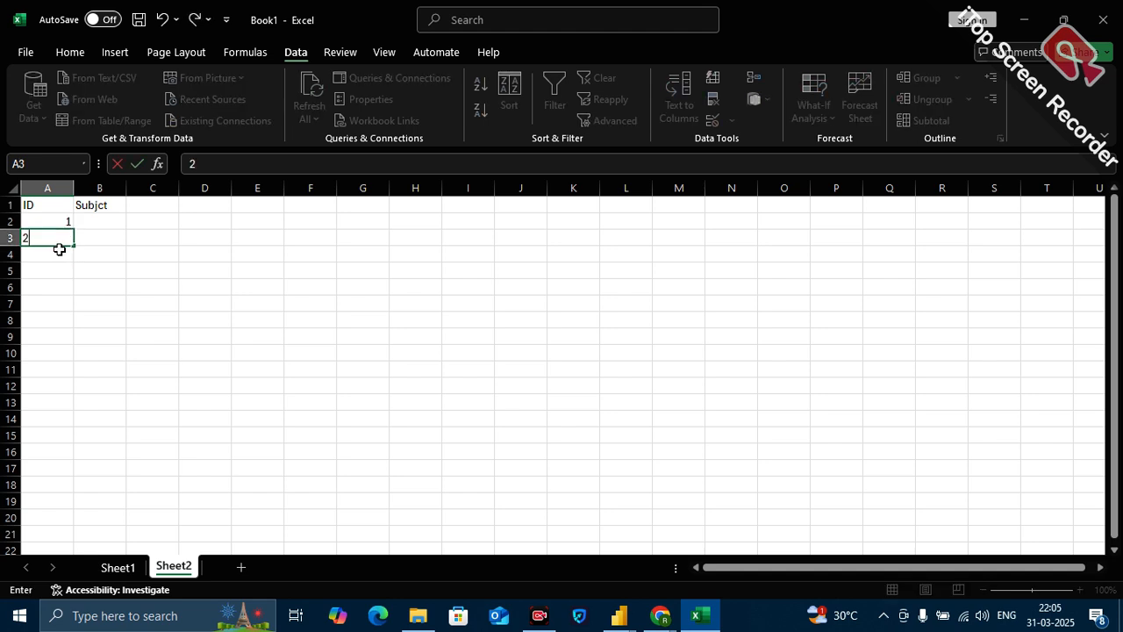
{"action": "left_click", "coordinate": [57, 254]}
{"action": "type", "text": "3"}
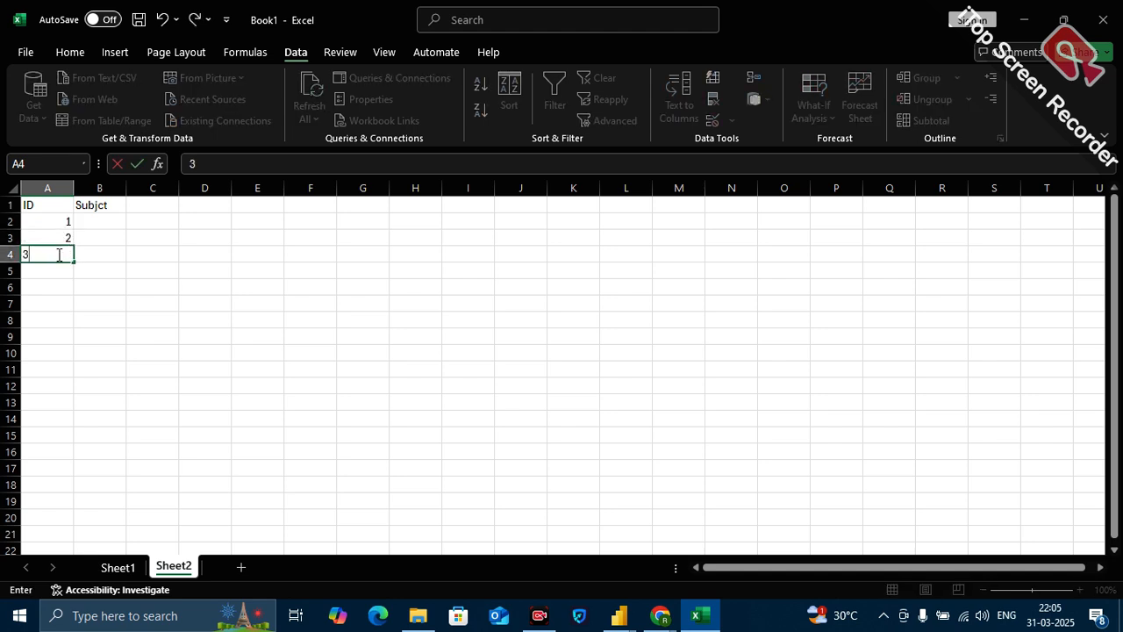
Fill the subject column with Math, Science and Physics in cells B2 to B4.
{"action": "left_click", "coordinate": [94, 221]}
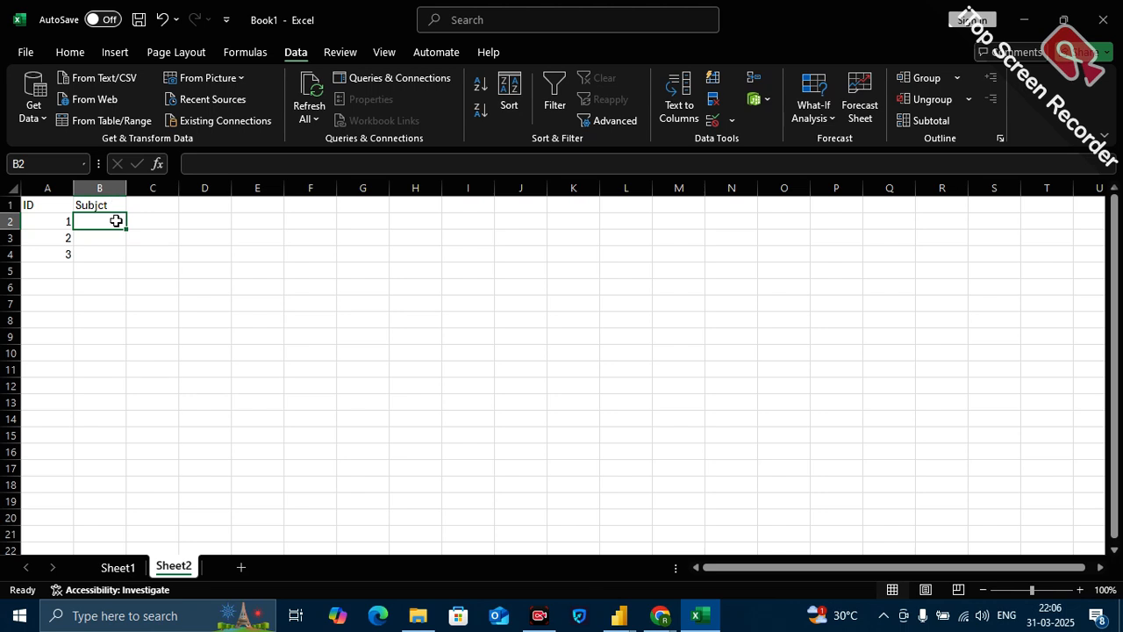
{"action": "type", "text": "Math"}
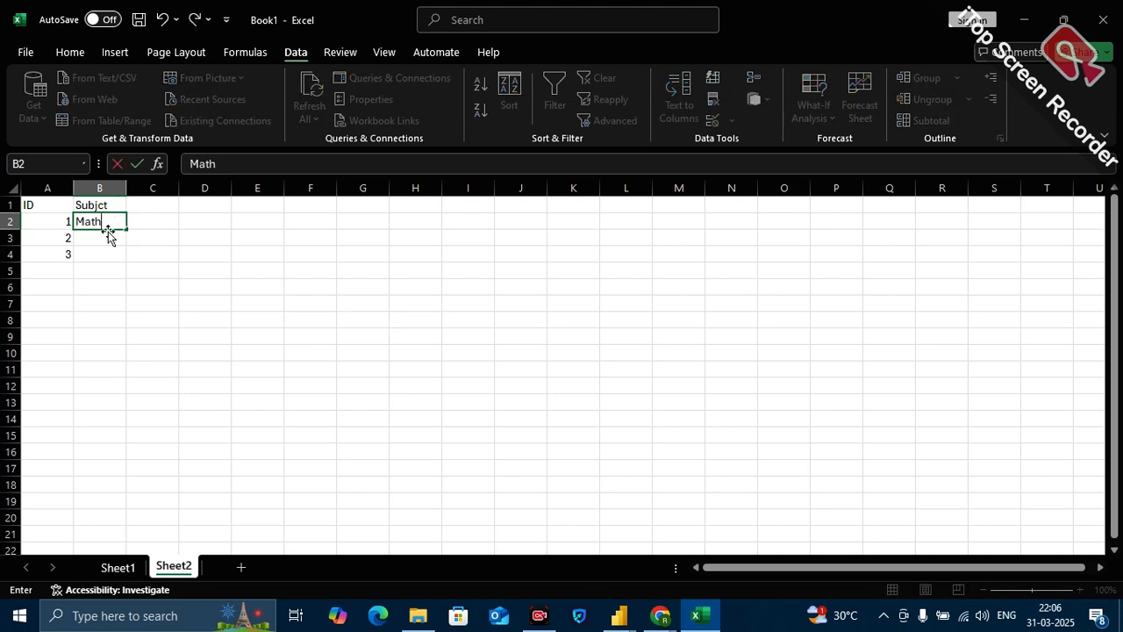
{"action": "left_click", "coordinate": [104, 244]}
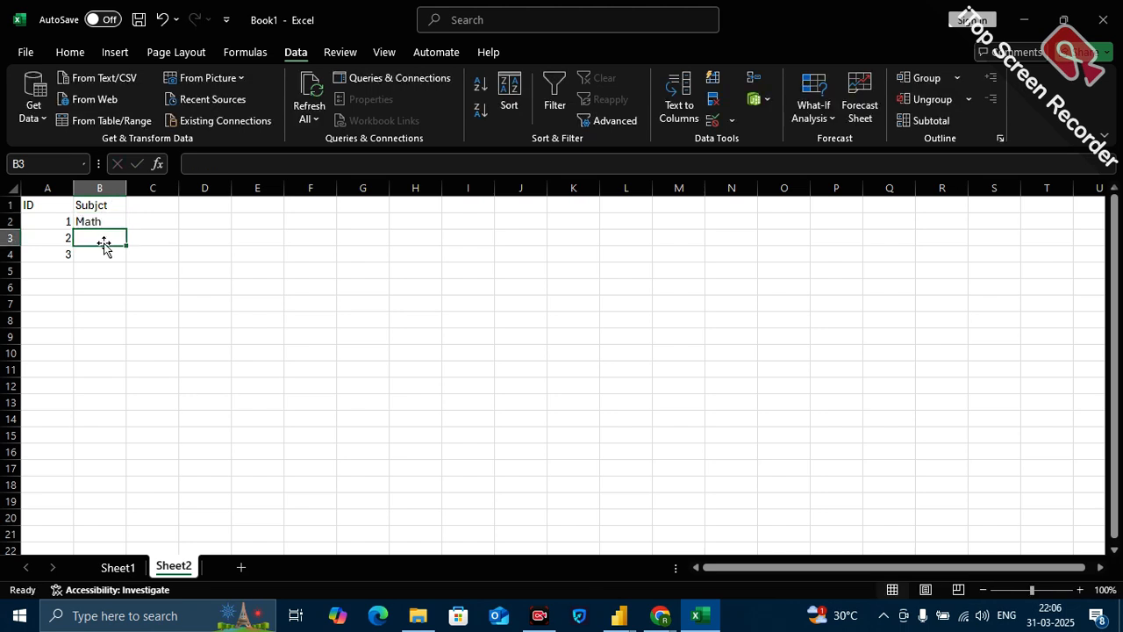
{"action": "type", "text": "Science"}
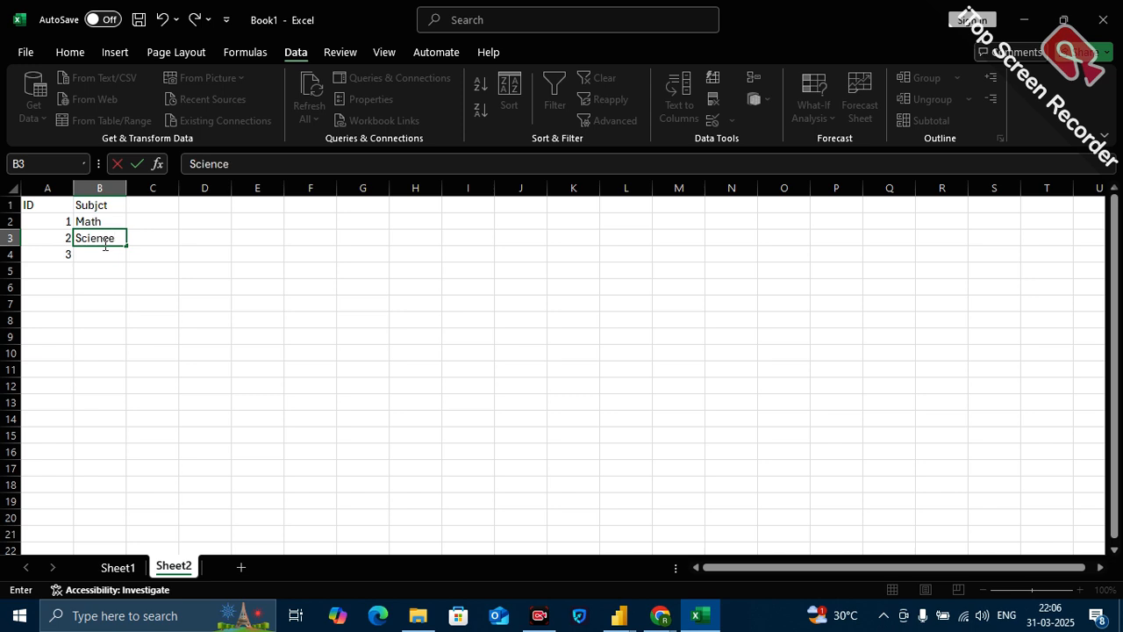
{"action": "left_click", "coordinate": [96, 255]}
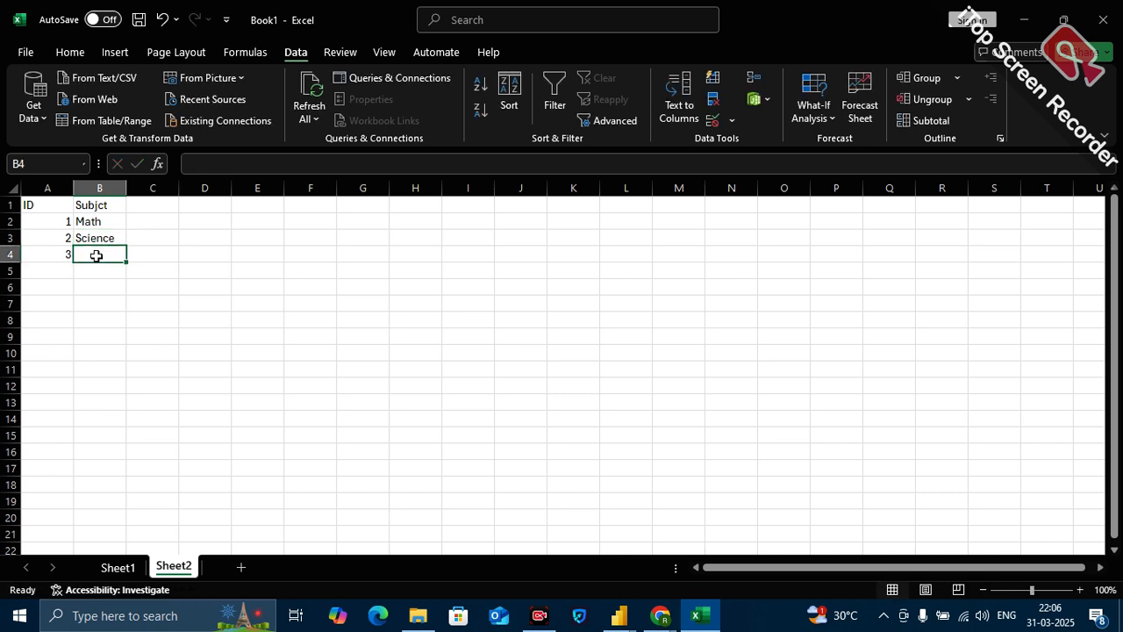
{"action": "type", "text": "Physics"}
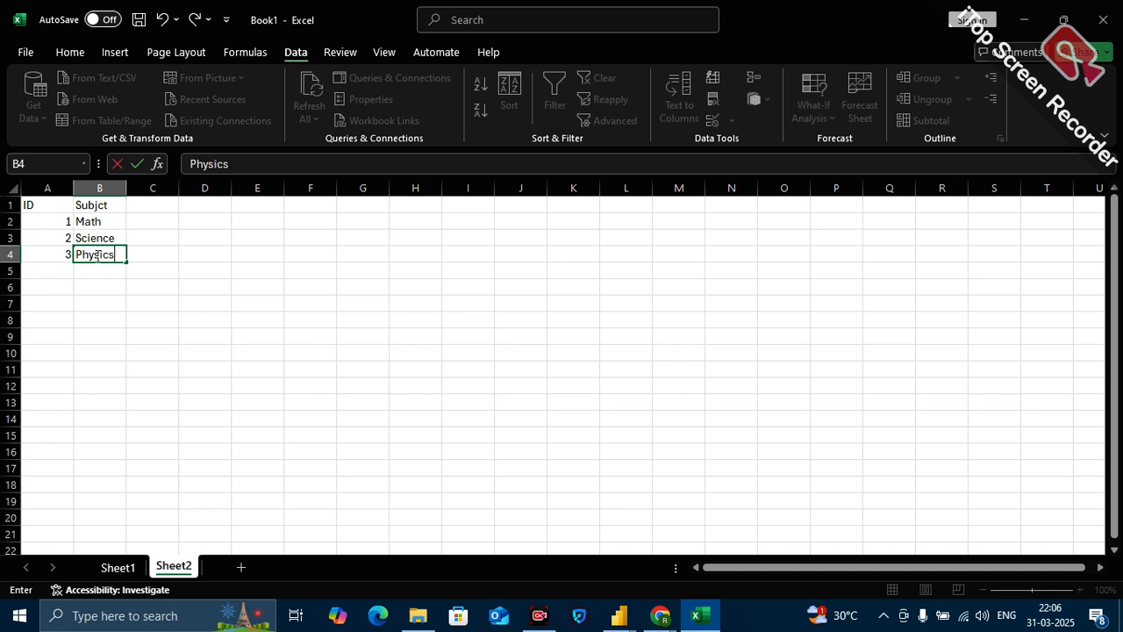
{"action": "left_click", "coordinate": [205, 342]}
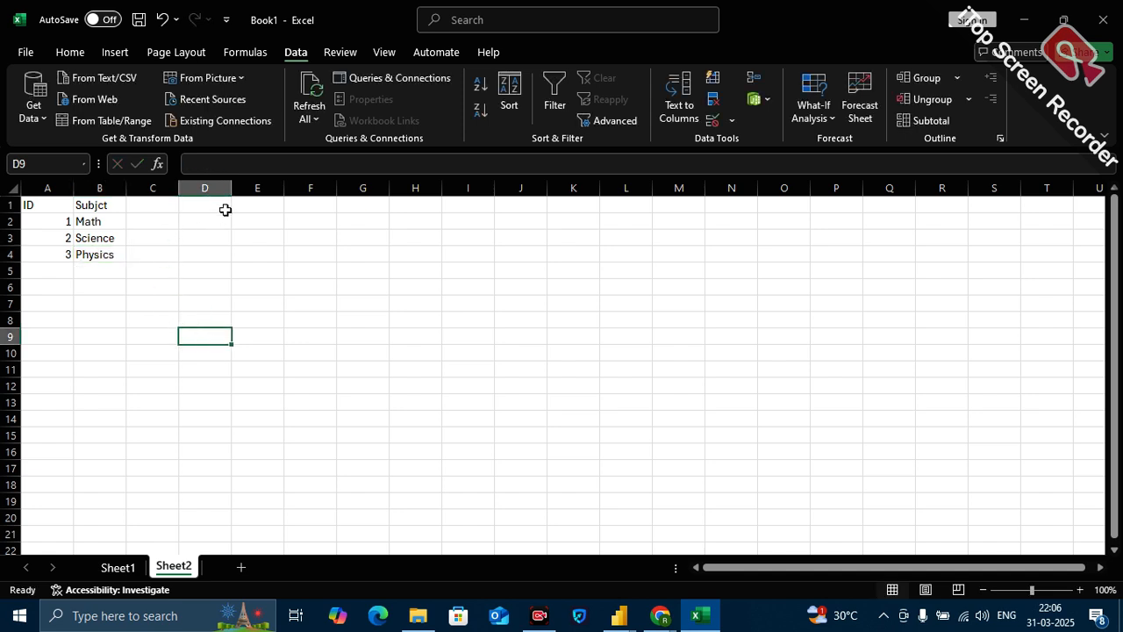
Start a second table with the lowercase header id in E1.
{"action": "left_click", "coordinate": [253, 207]}
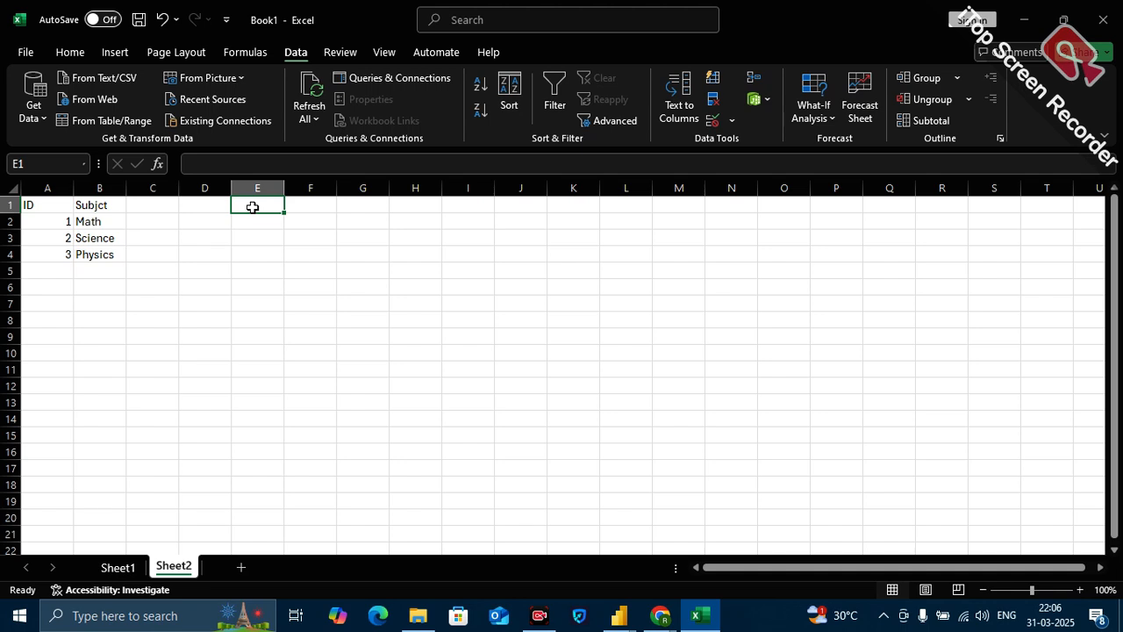
{"action": "type", "text": "id"}
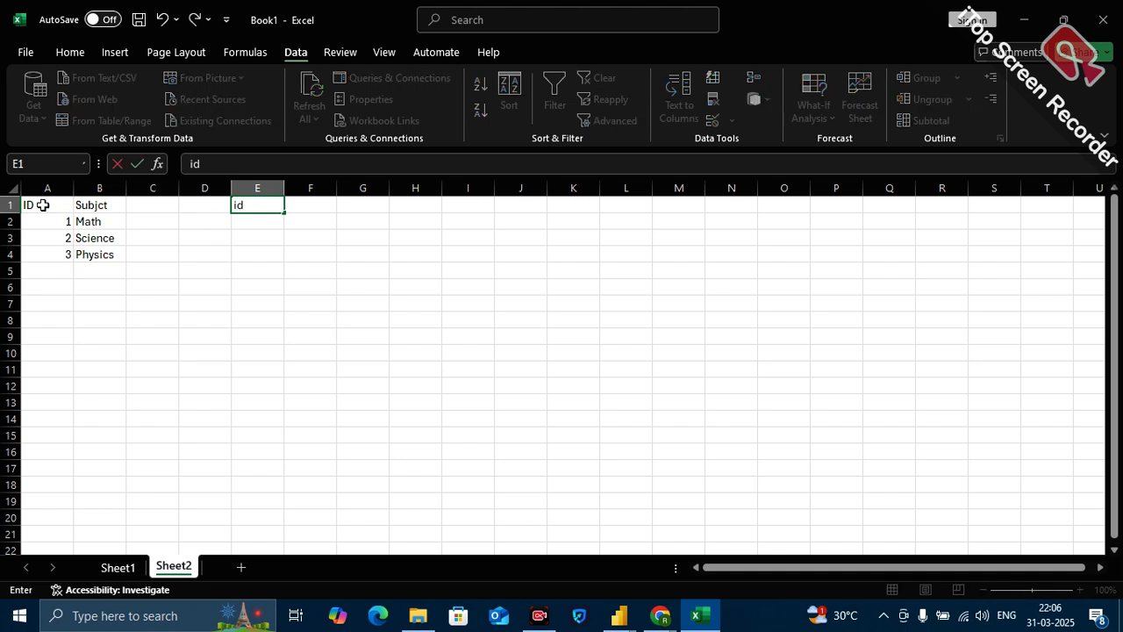
{"action": "left_click", "coordinate": [36, 206]}
{"action": "left_click", "coordinate": [243, 203]}
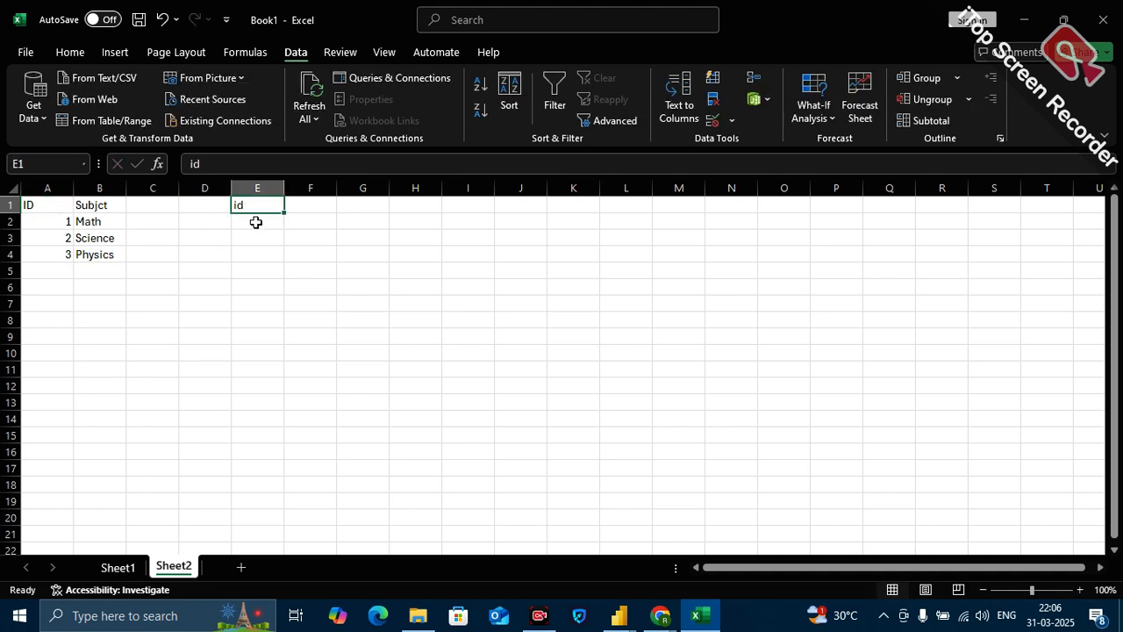
Enter the codes A-1, A-2 and A-3 under the id header in cells E2 to E4.
{"action": "left_click", "coordinate": [256, 224]}
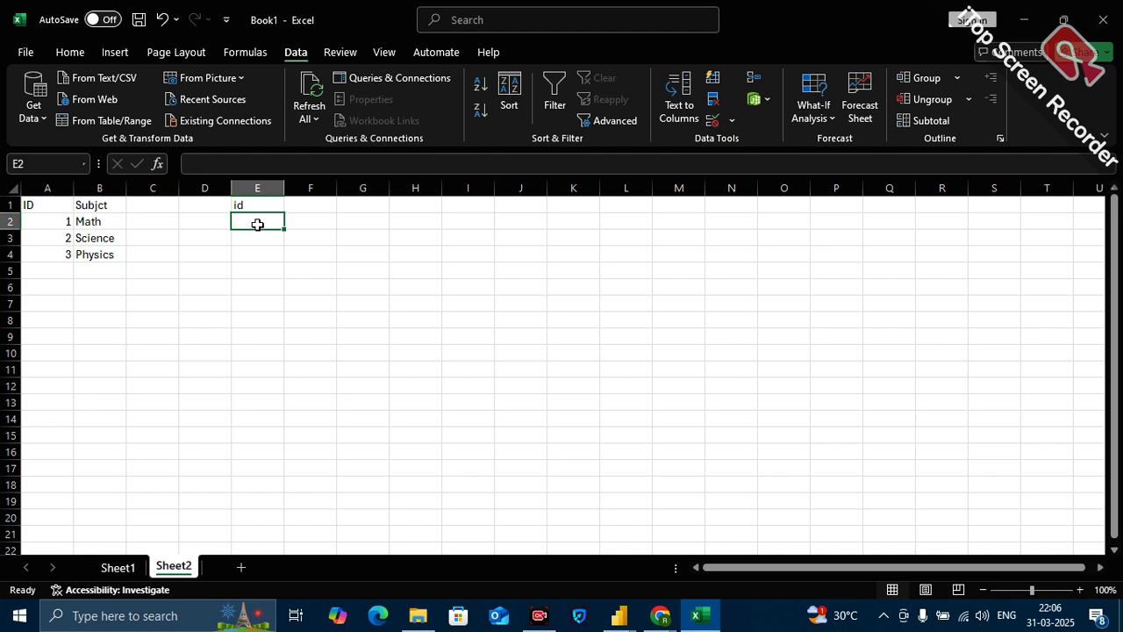
{"action": "type", "text": "A-1"}
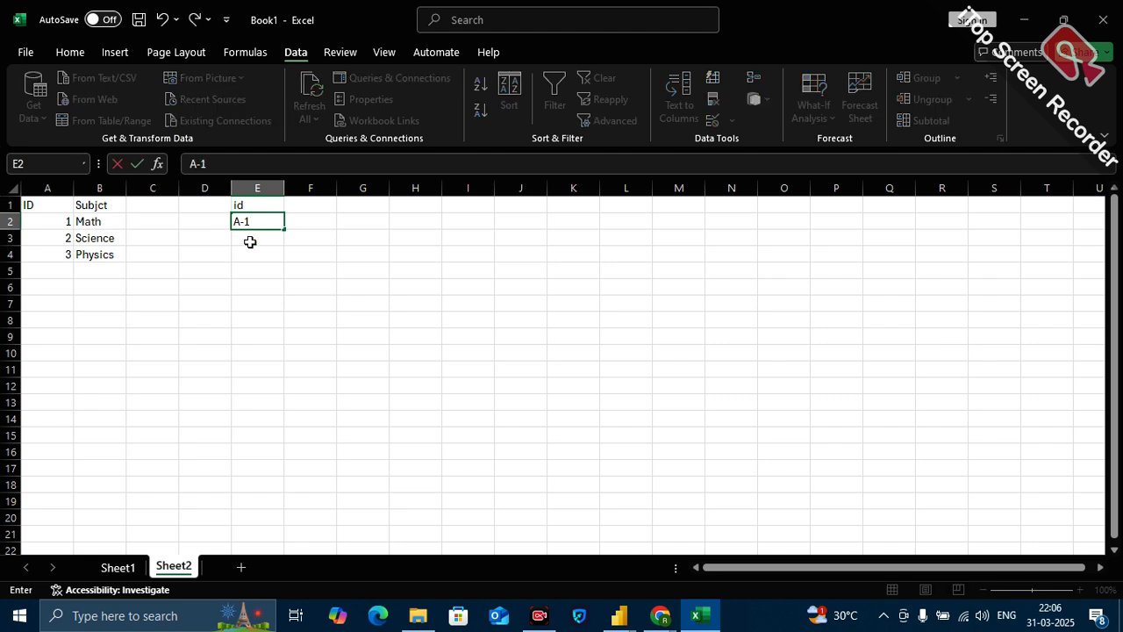
{"action": "left_click", "coordinate": [250, 242]}
{"action": "type", "text": "A-2"}
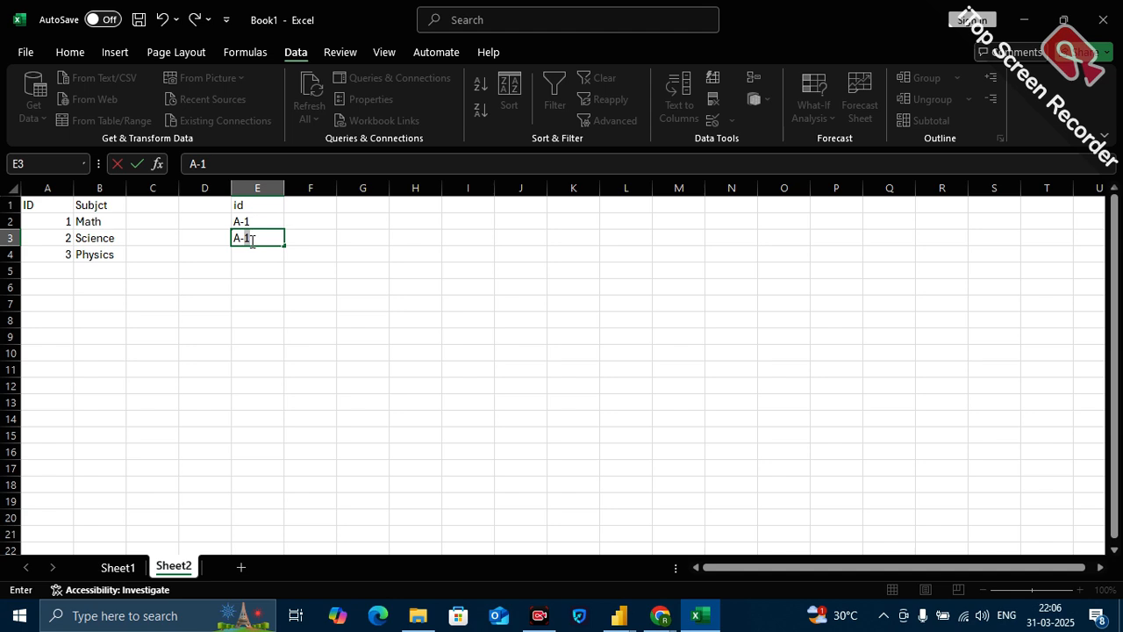
{"action": "left_click", "coordinate": [248, 256]}
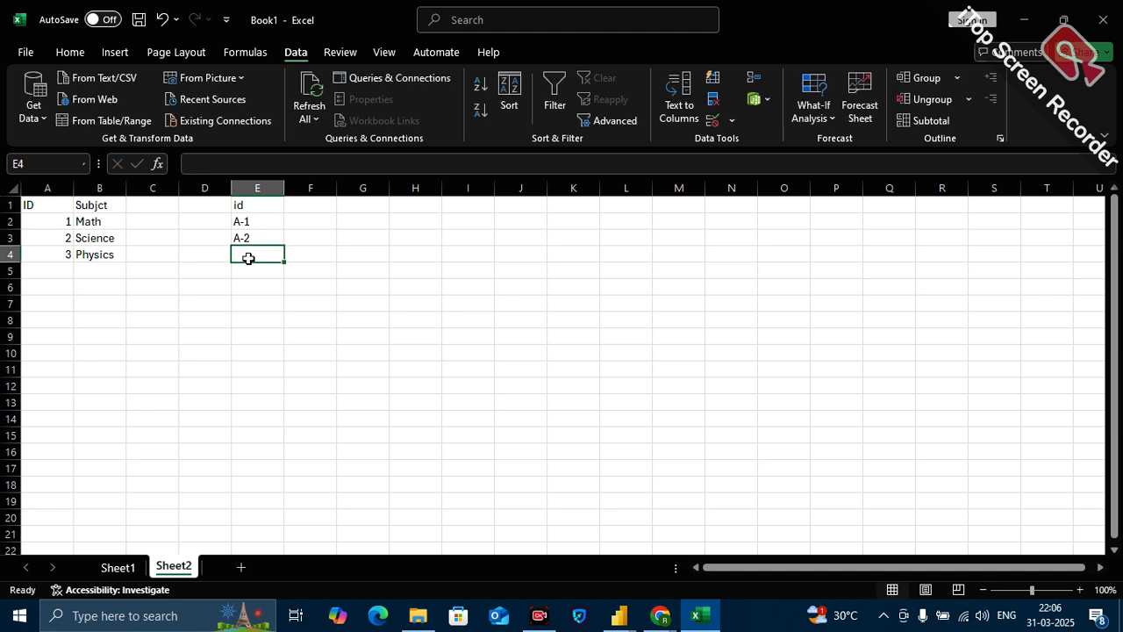
{"action": "type", "text": "A-3"}
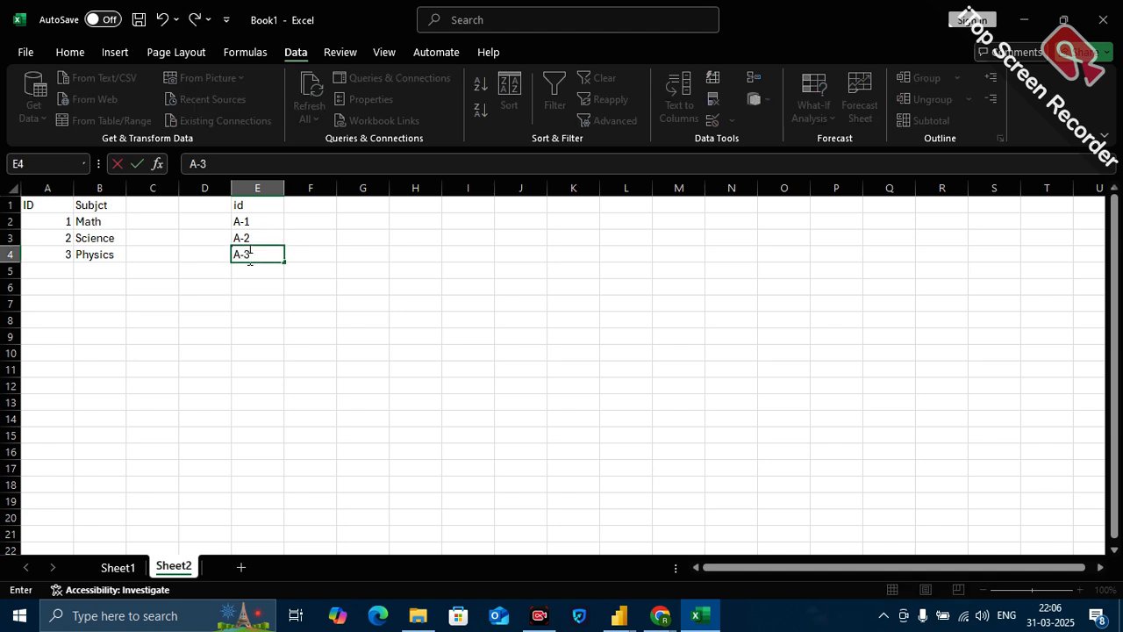
{"action": "left_click", "coordinate": [341, 284]}
Add the header Subject in F1 and copy the three subjects from B2:B4 into F2:F4.
{"action": "left_click", "coordinate": [310, 207]}
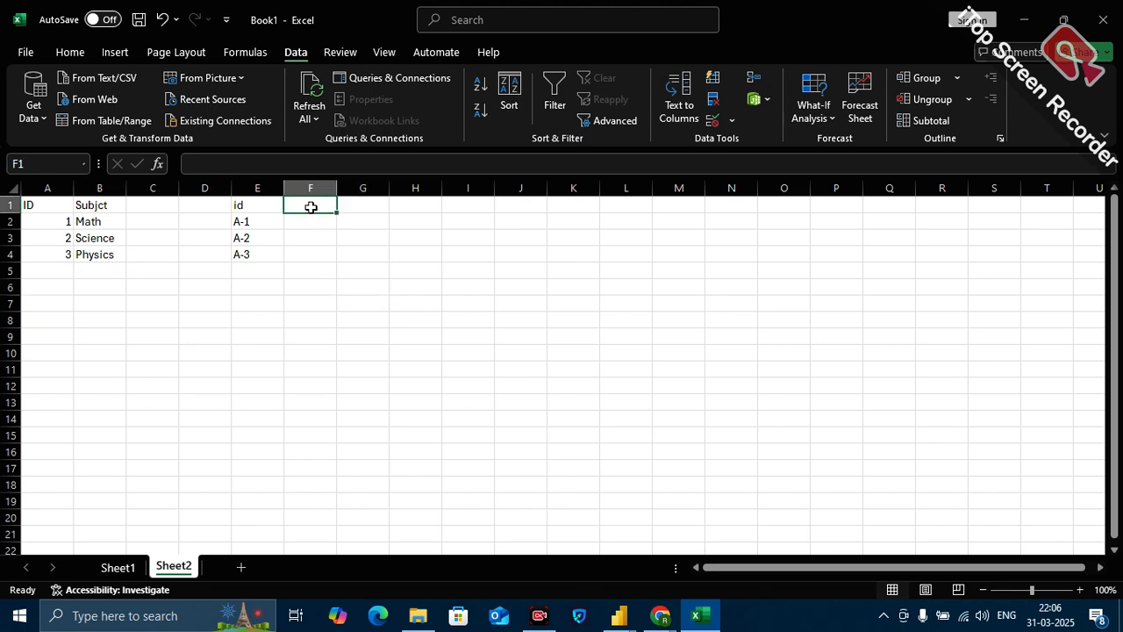
{"action": "type", "text": "Subject"}
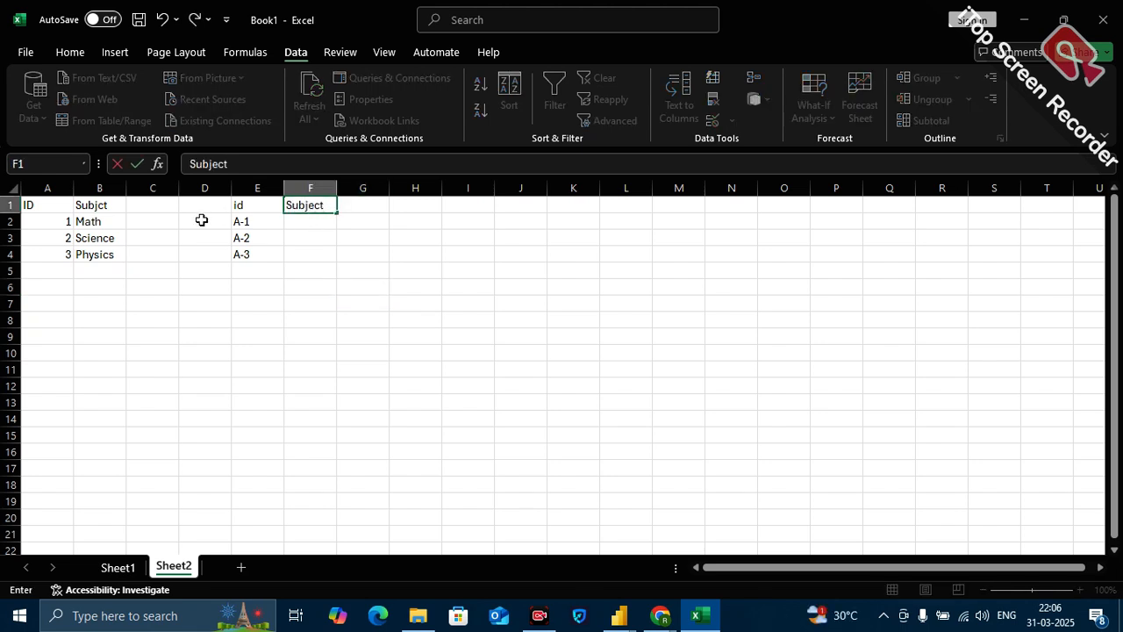
{"action": "left_click", "coordinate": [101, 234]}
{"action": "left_click_drag", "start_coordinate": [108, 218], "coordinate": [104, 254]}
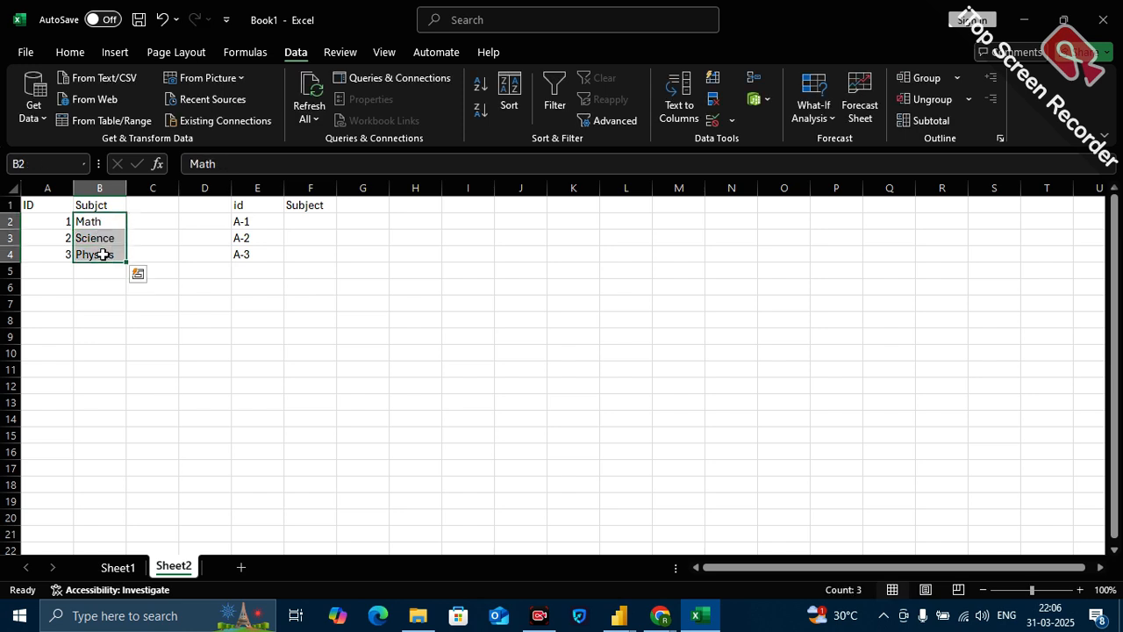
{"action": "key", "text": "ctrl+c"}
{"action": "left_click_drag", "start_coordinate": [307, 221], "coordinate": [311, 252]}
{"action": "key", "text": "ctrl+v"}
{"action": "key", "text": "Escape"}
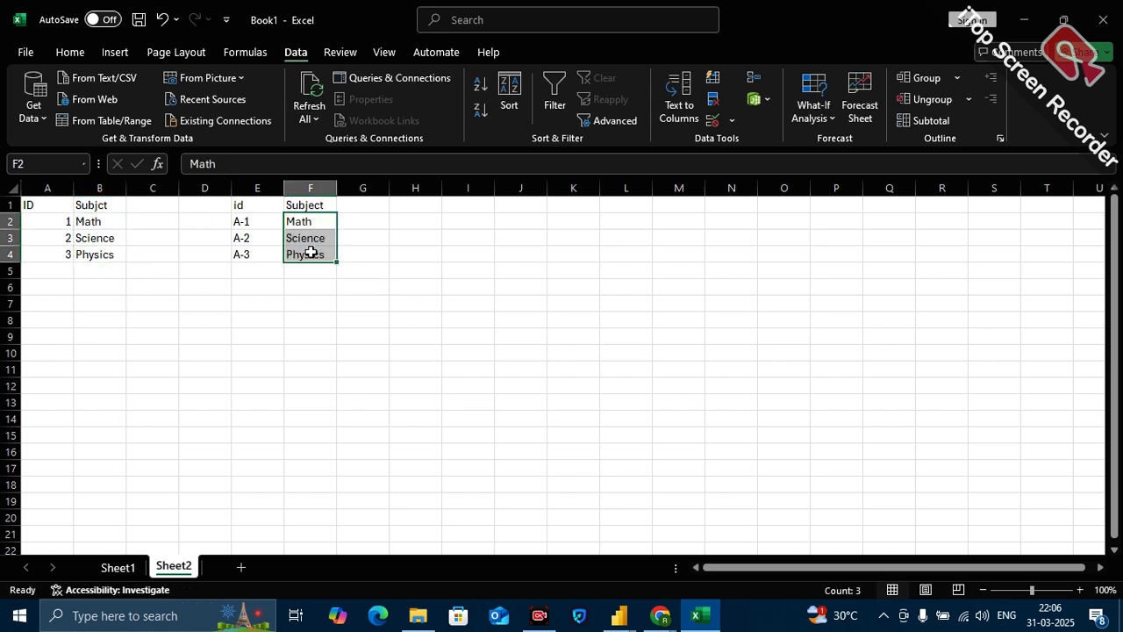
{"action": "left_click", "coordinate": [458, 413]}
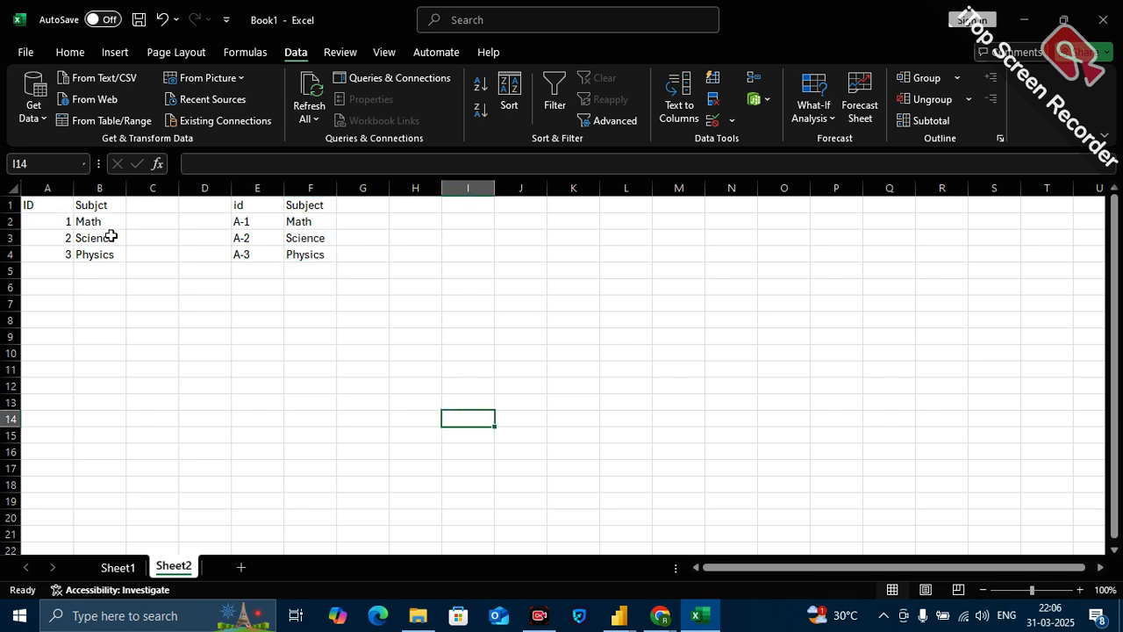
Compare the ID header in A1 with the id header and first code in column E.
{"action": "left_click", "coordinate": [50, 210]}
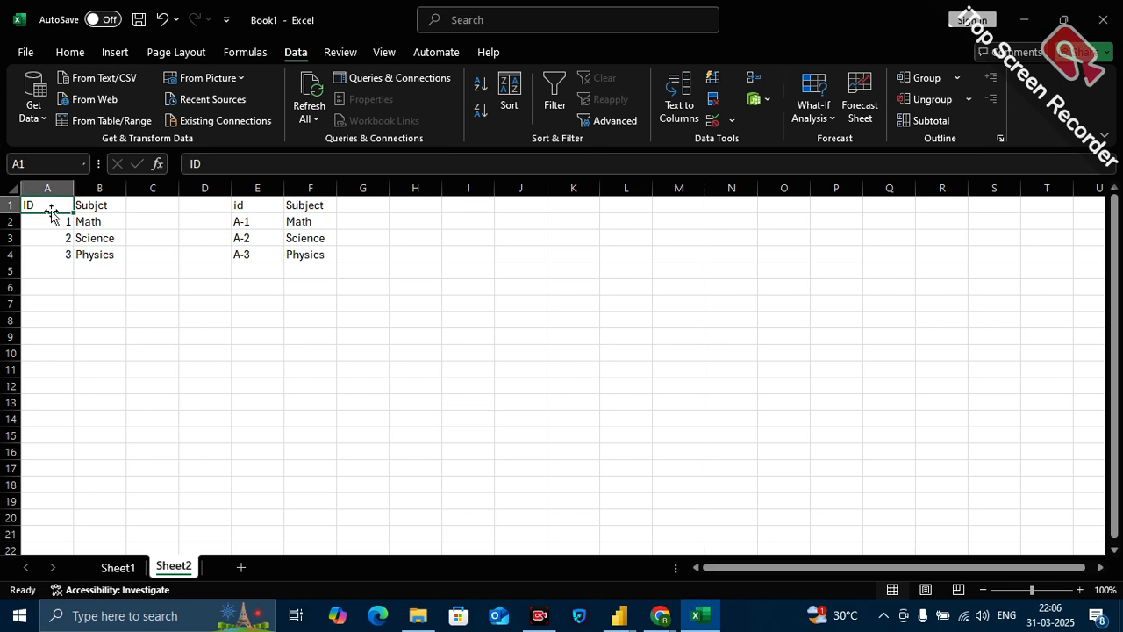
{"action": "left_click", "coordinate": [256, 218]}
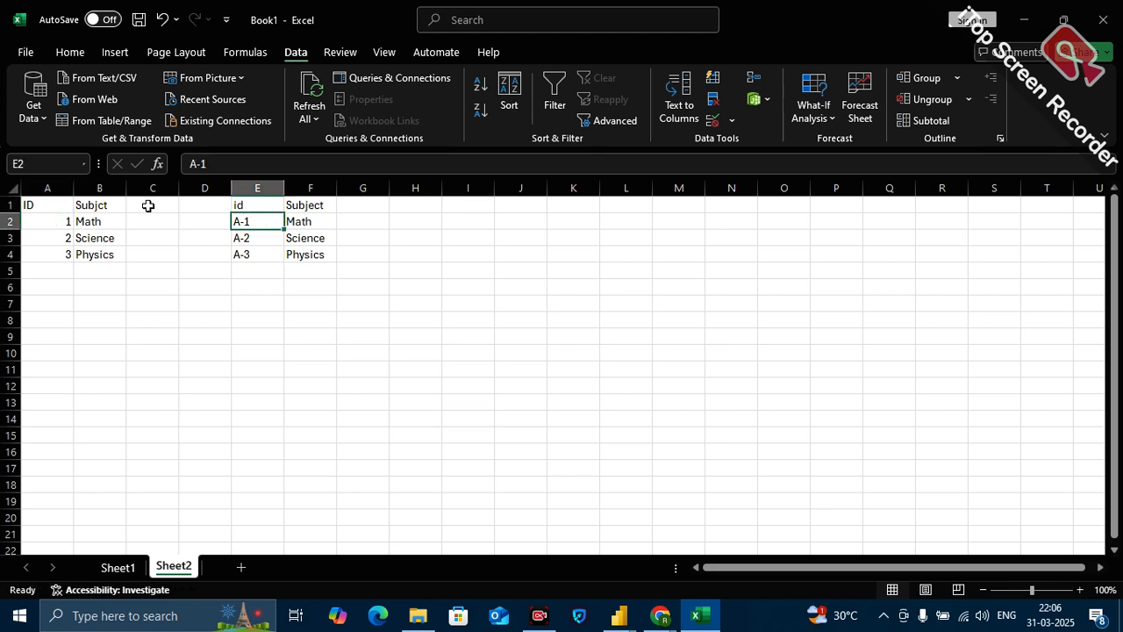
{"action": "left_click", "coordinate": [43, 208]}
{"action": "left_click", "coordinate": [244, 206]}
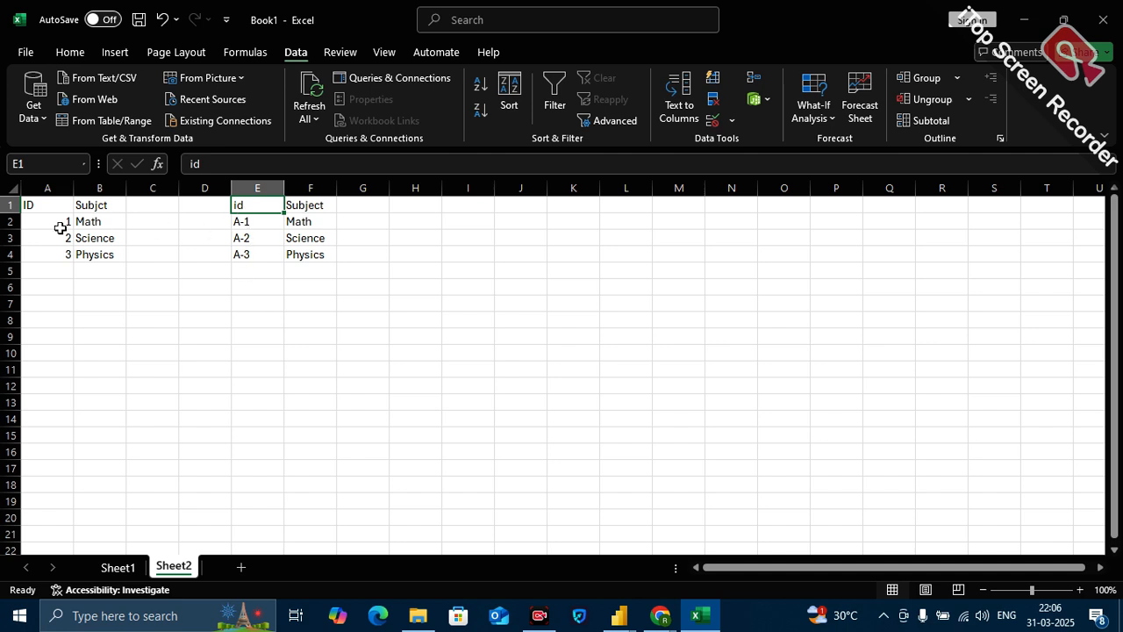
{"action": "left_click", "coordinate": [41, 208]}
{"action": "left_click", "coordinate": [249, 216]}
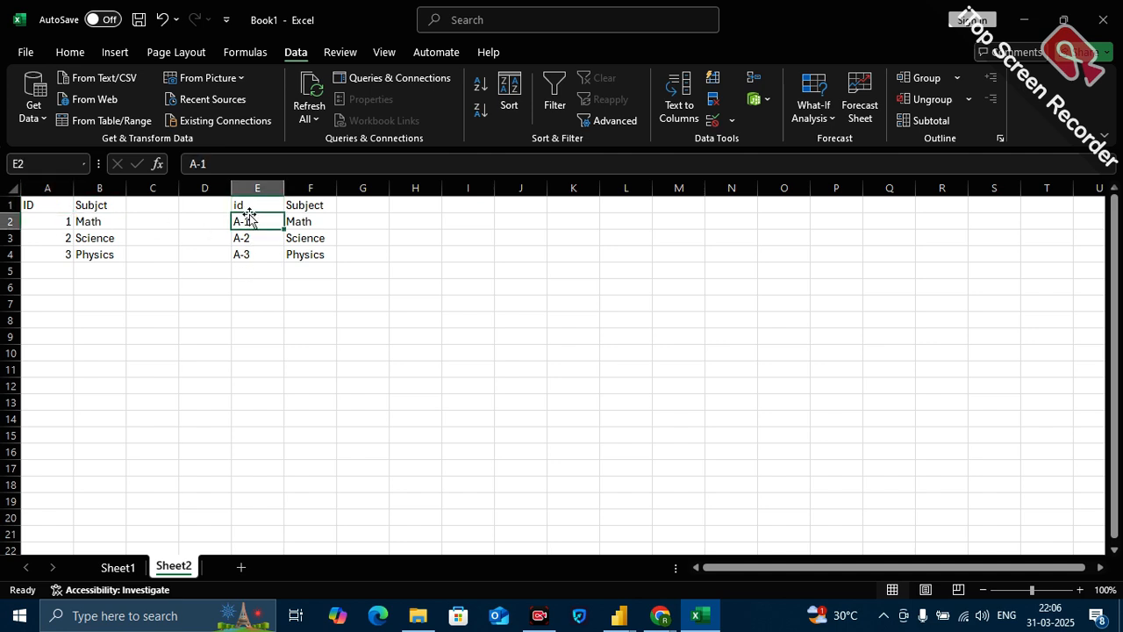
{"action": "left_click", "coordinate": [258, 201]}
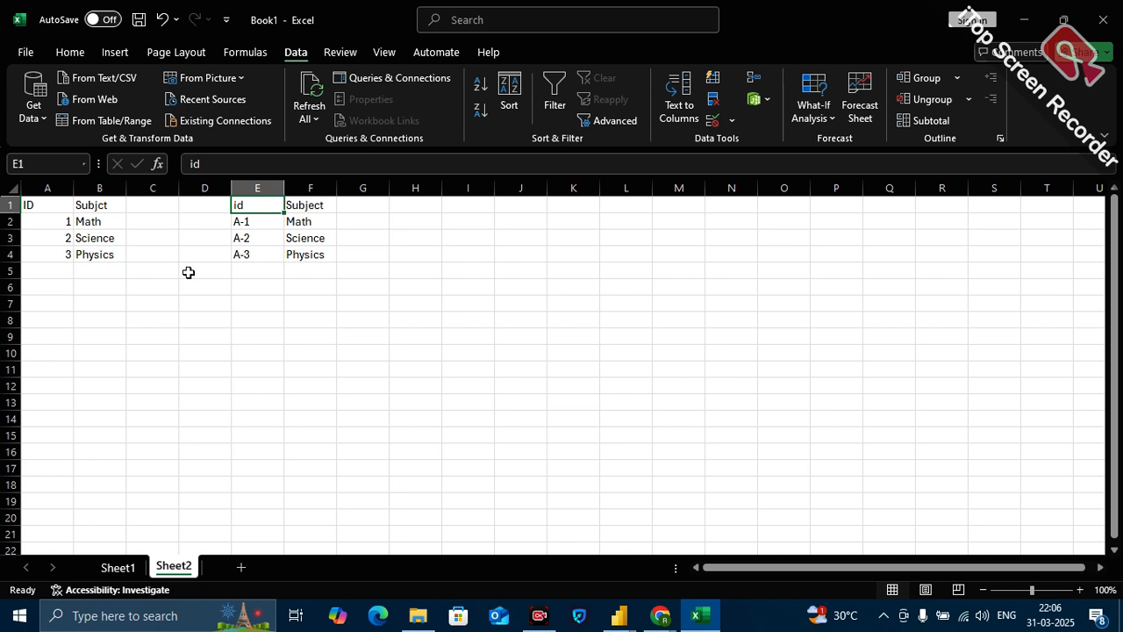
Add a Marks column to the first table in column C with the values 10, 20 and 30.
{"action": "left_click", "coordinate": [151, 204]}
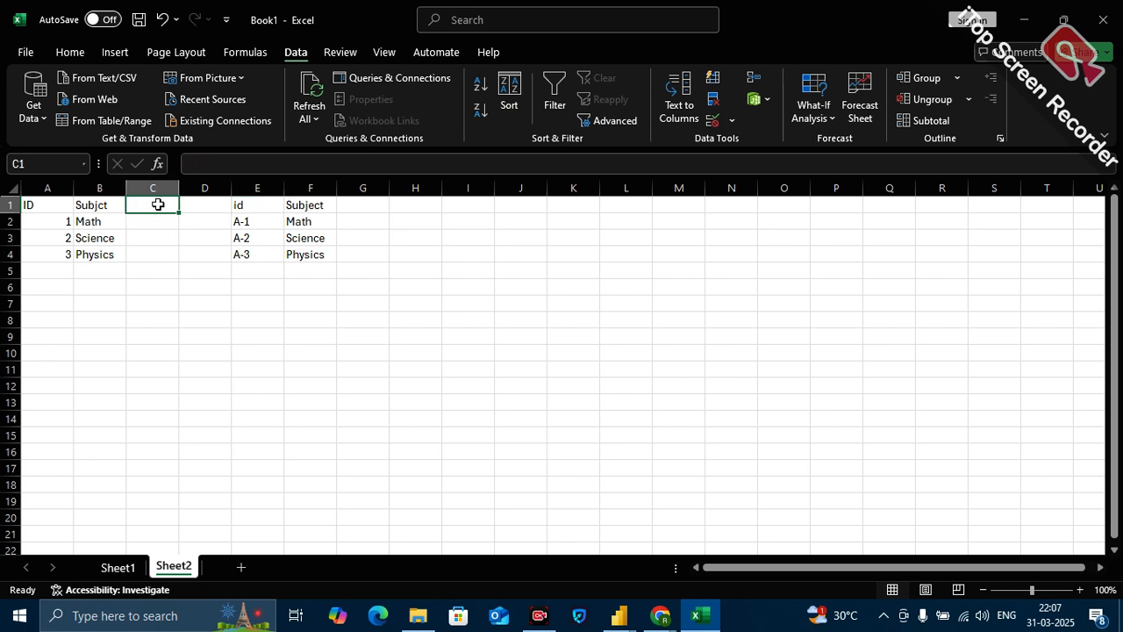
{"action": "type", "text": "MA"}
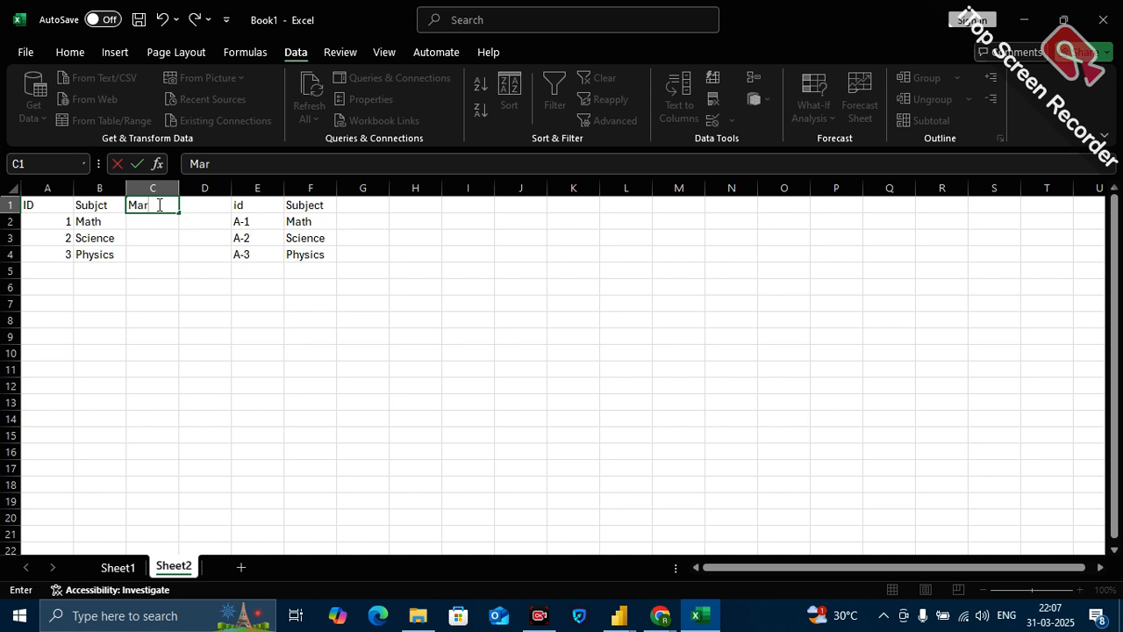
{"action": "type", "text": "rks"}
{"action": "key", "text": "Return"}
{"action": "type", "text": "10"}
{"action": "key", "text": "Return"}
{"action": "type", "text": "20"}
{"action": "key", "text": "Return"}
{"action": "type", "text": "20"}
{"action": "left_click", "coordinate": [161, 351]}
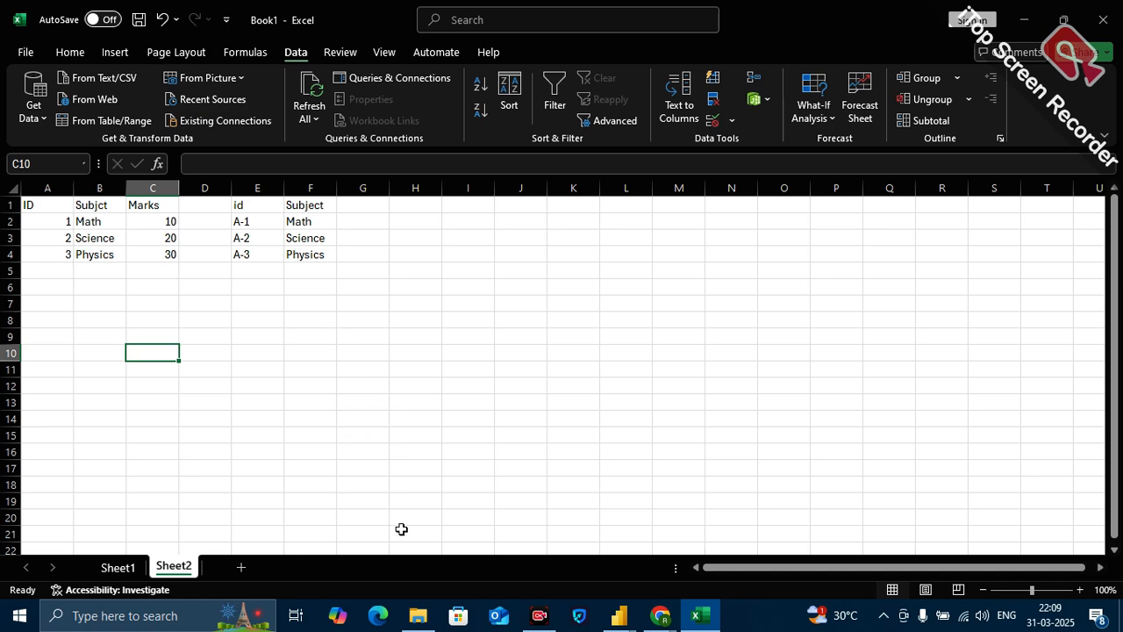
{"action": "mouse_move", "coordinate": [660, 615]}
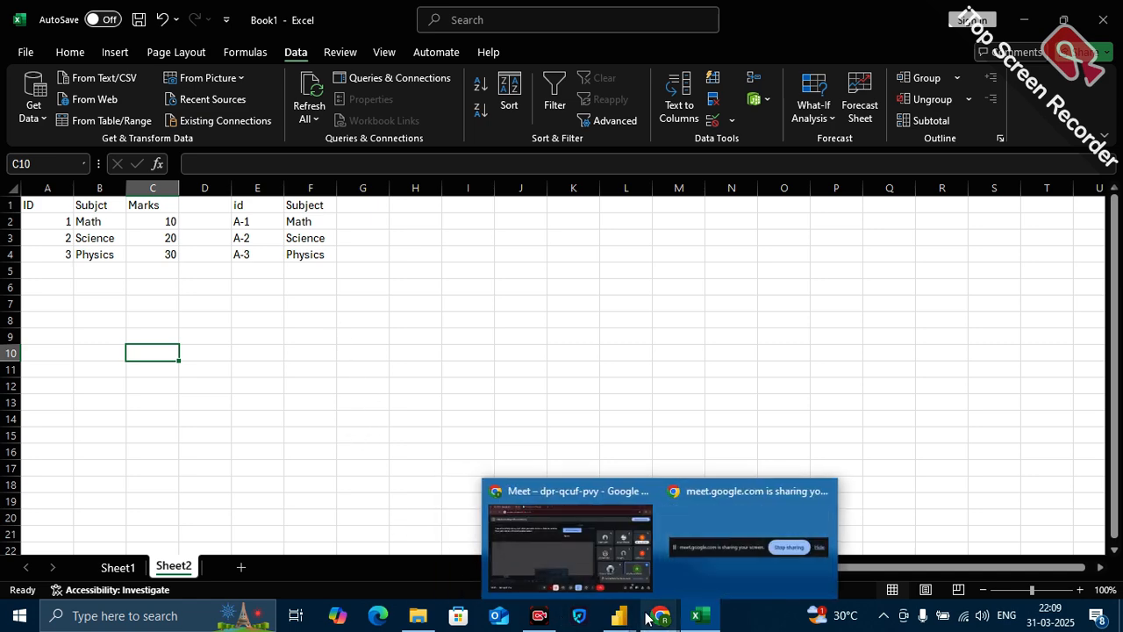
Start a list in column K with the header ID in K2 and the values 1, 1, 2 and 3 in K3 to K6.
{"action": "mouse_move", "coordinate": [625, 567]}
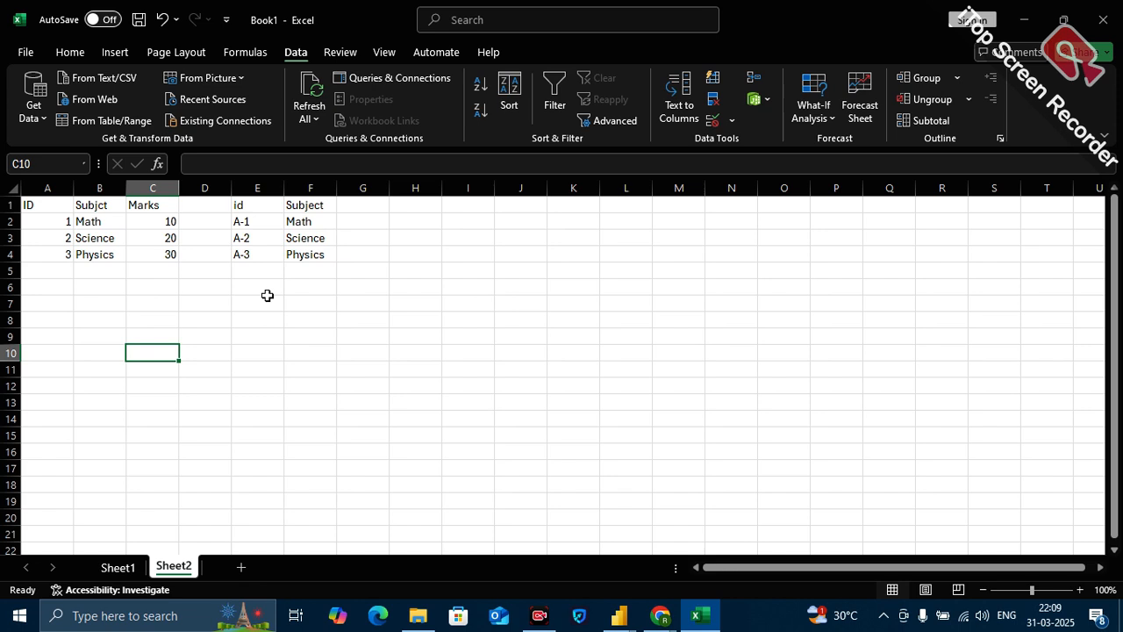
{"action": "left_click", "coordinate": [595, 222]}
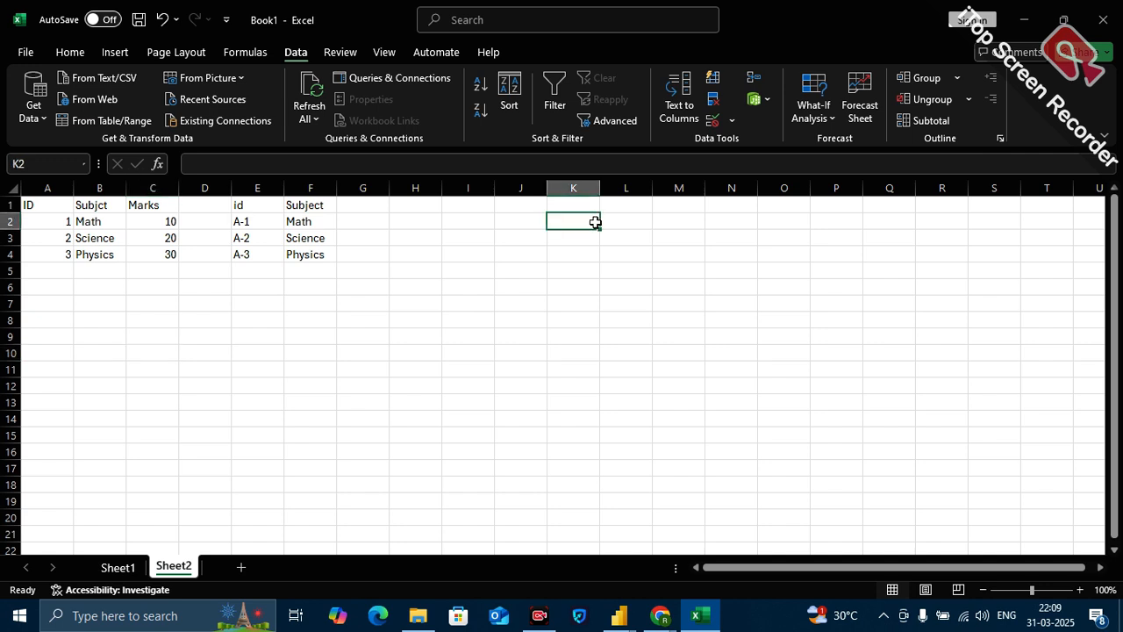
{"action": "left_click", "coordinate": [525, 204]}
{"action": "left_click", "coordinate": [571, 217]}
{"action": "type", "text": "ID"}
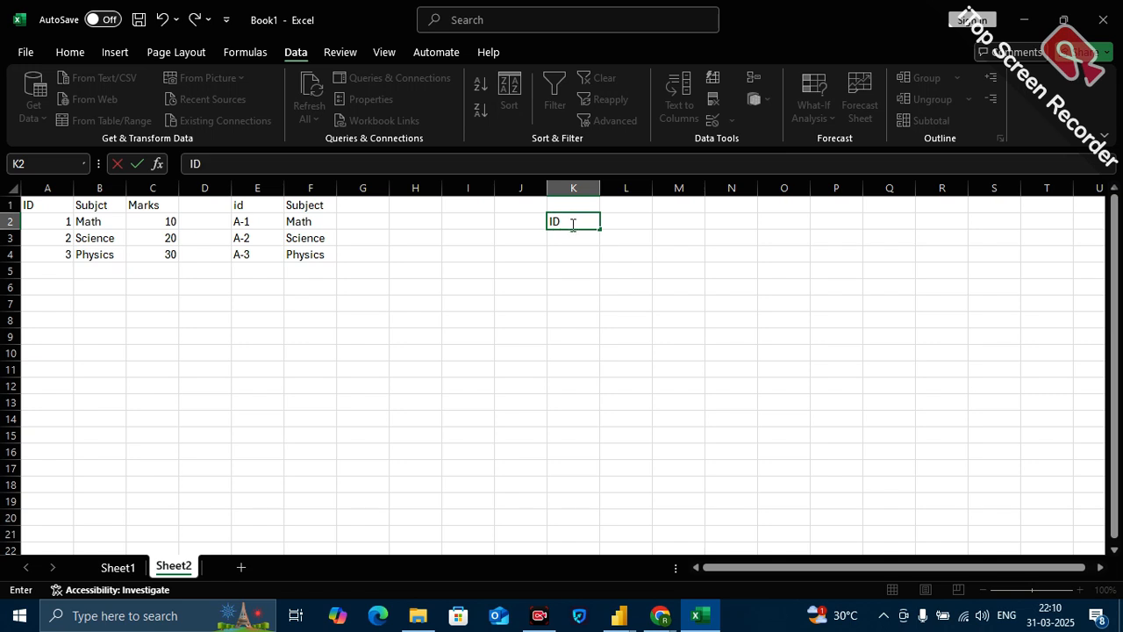
{"action": "left_click", "coordinate": [588, 241]}
{"action": "type", "text": "1"}
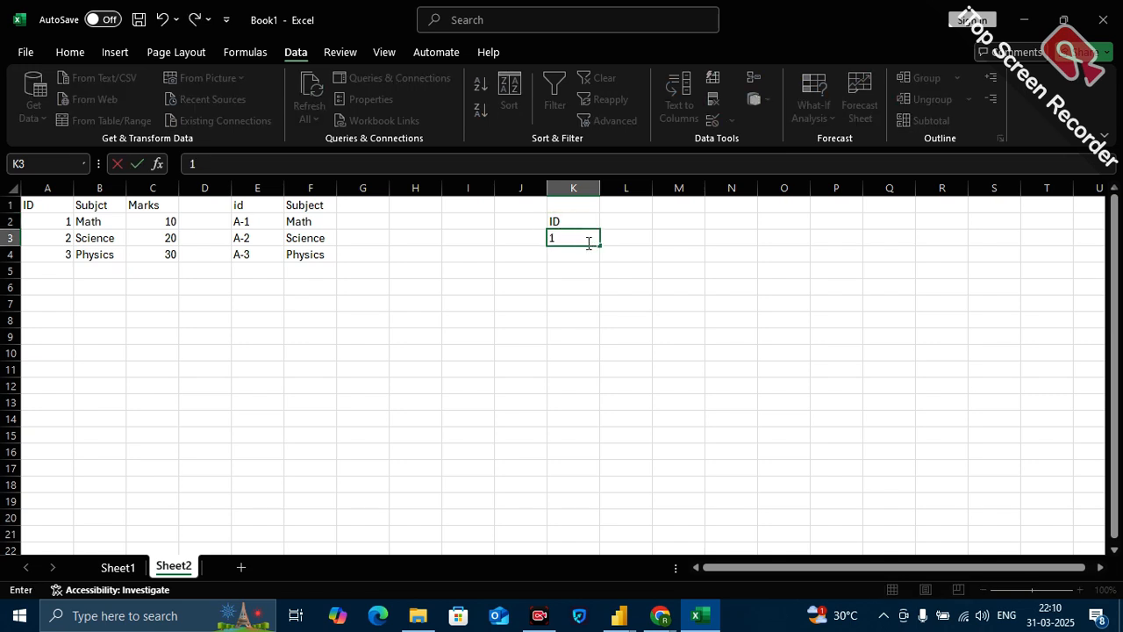
{"action": "left_click", "coordinate": [579, 252]}
{"action": "type", "text": "1"}
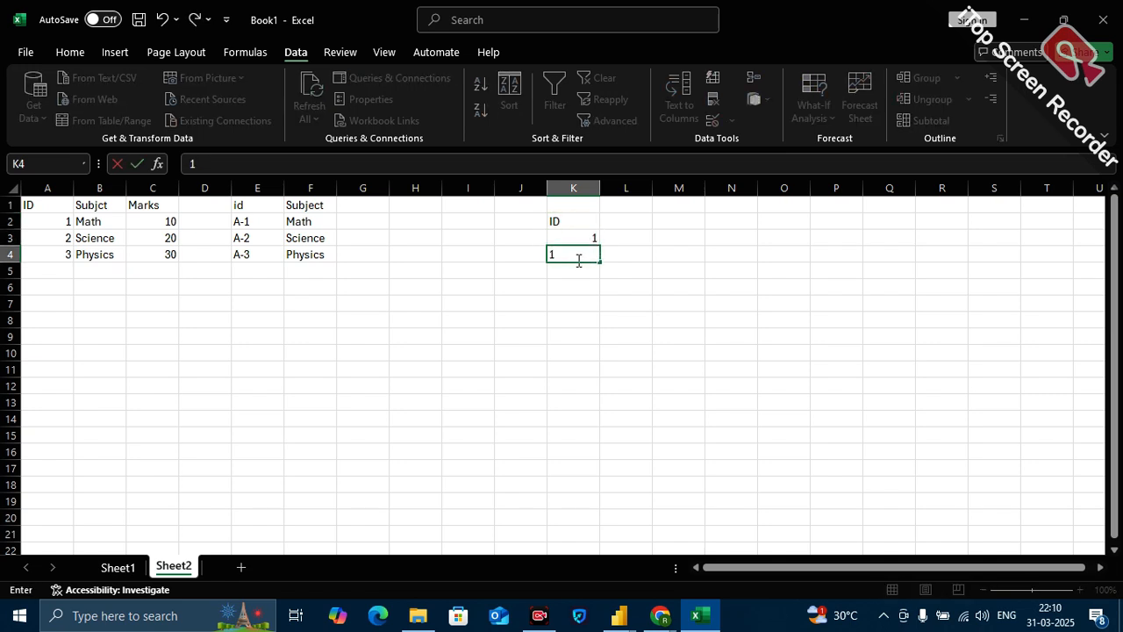
{"action": "left_click", "coordinate": [583, 269]}
{"action": "type", "text": "2"}
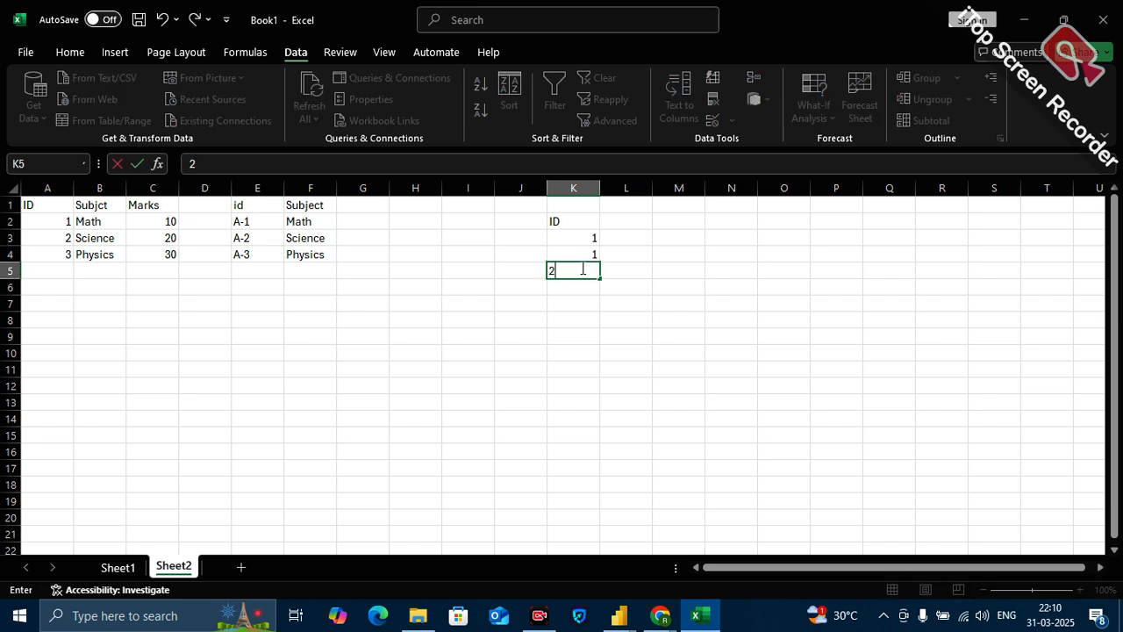
{"action": "left_click", "coordinate": [575, 287]}
{"action": "type", "text": "23"}
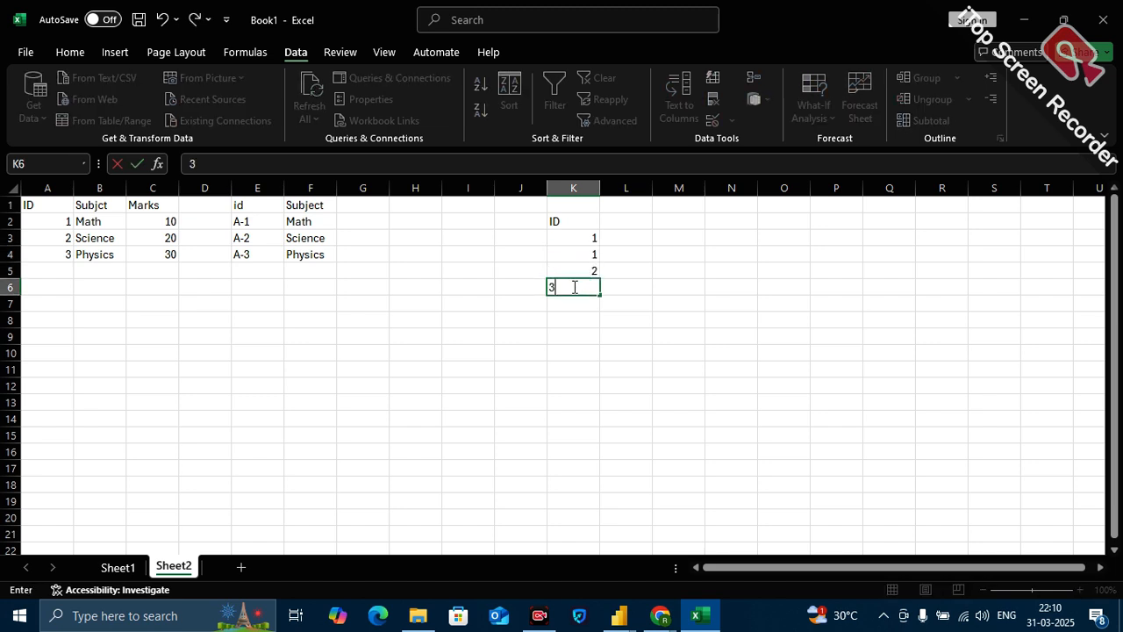
{"action": "left_click", "coordinate": [574, 305]}
{"action": "left_click_drag", "start_coordinate": [575, 227], "coordinate": [571, 282]}
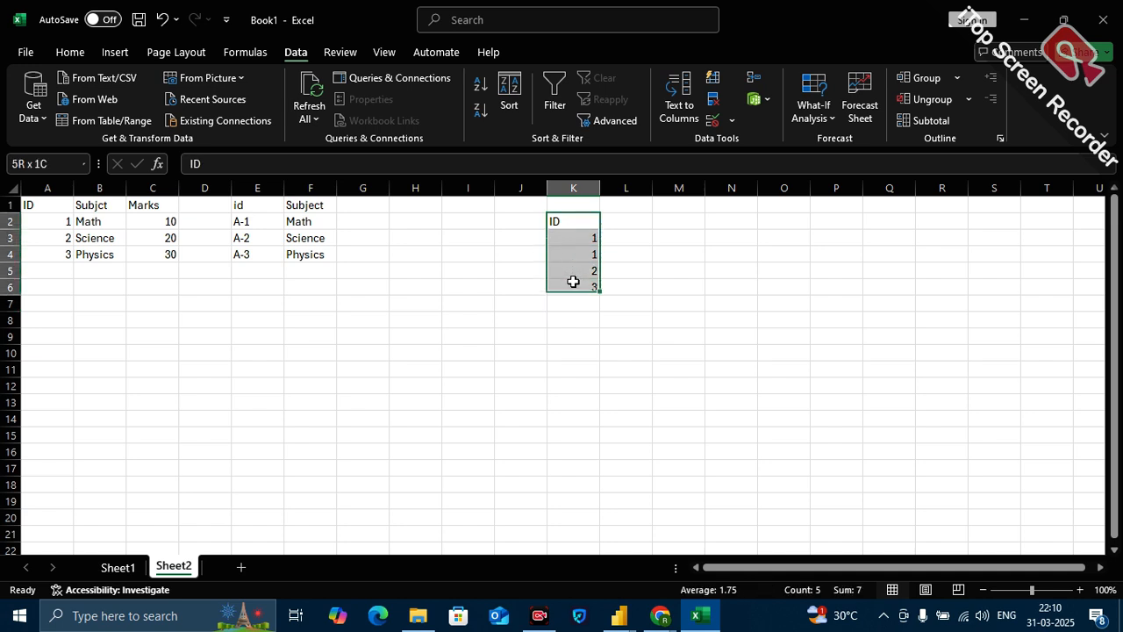
Label the list T1 in J2, and start a second list with T2 in J8 and the header ID in K8.
{"action": "left_click", "coordinate": [514, 227]}
{"action": "type", "text": "T1"}
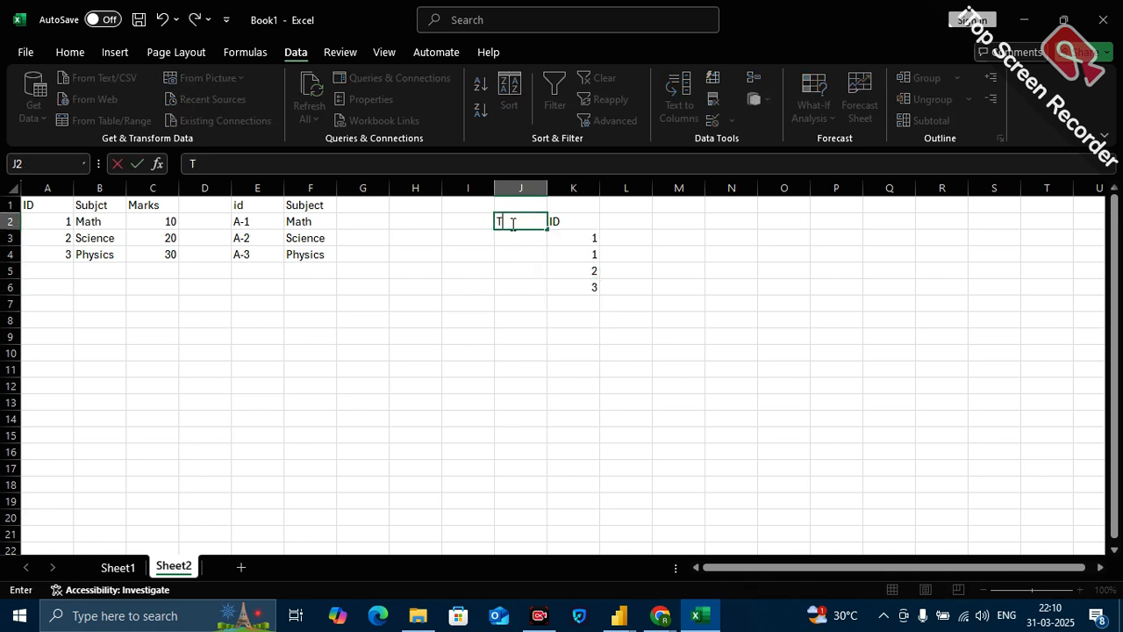
{"action": "left_click", "coordinate": [513, 320]}
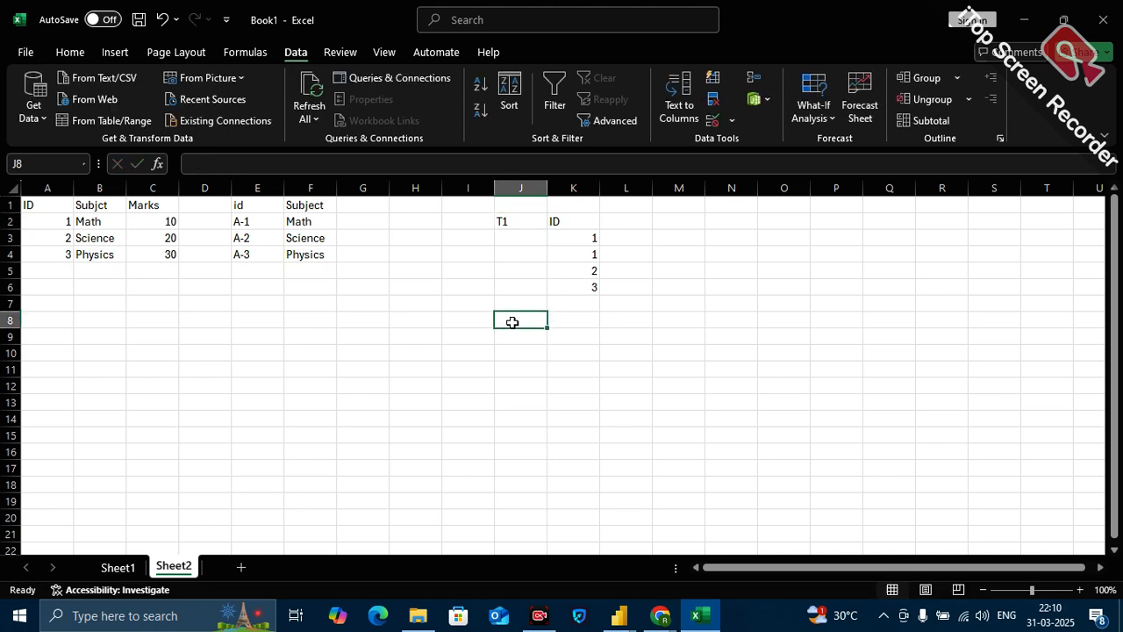
{"action": "type", "text": "T2"}
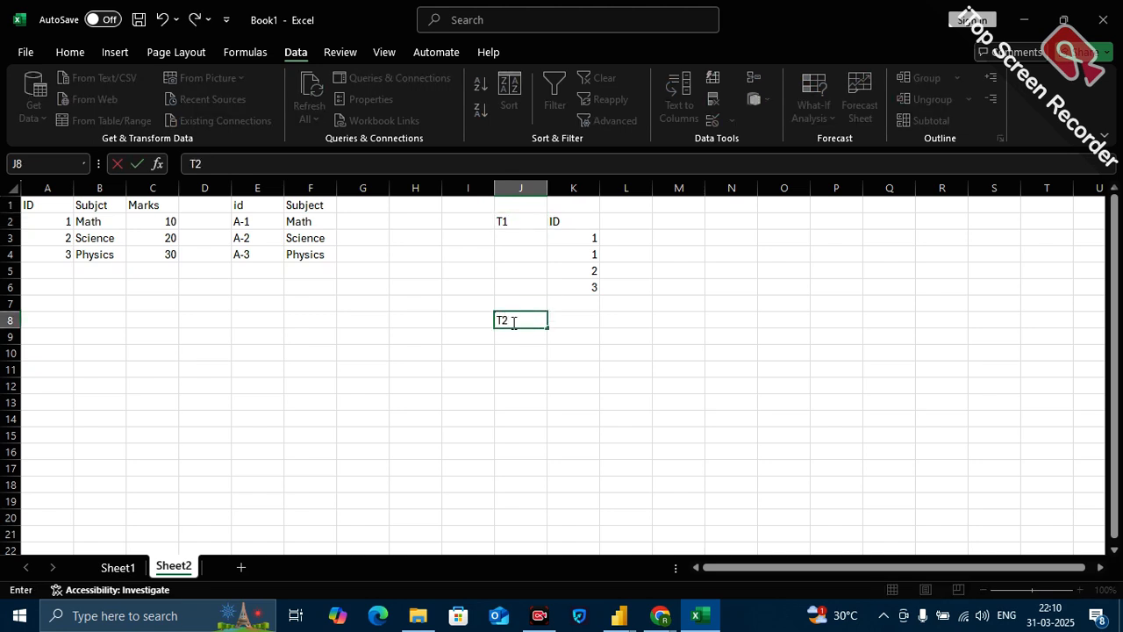
{"action": "left_click", "coordinate": [586, 325]}
{"action": "type", "text": "ID"}
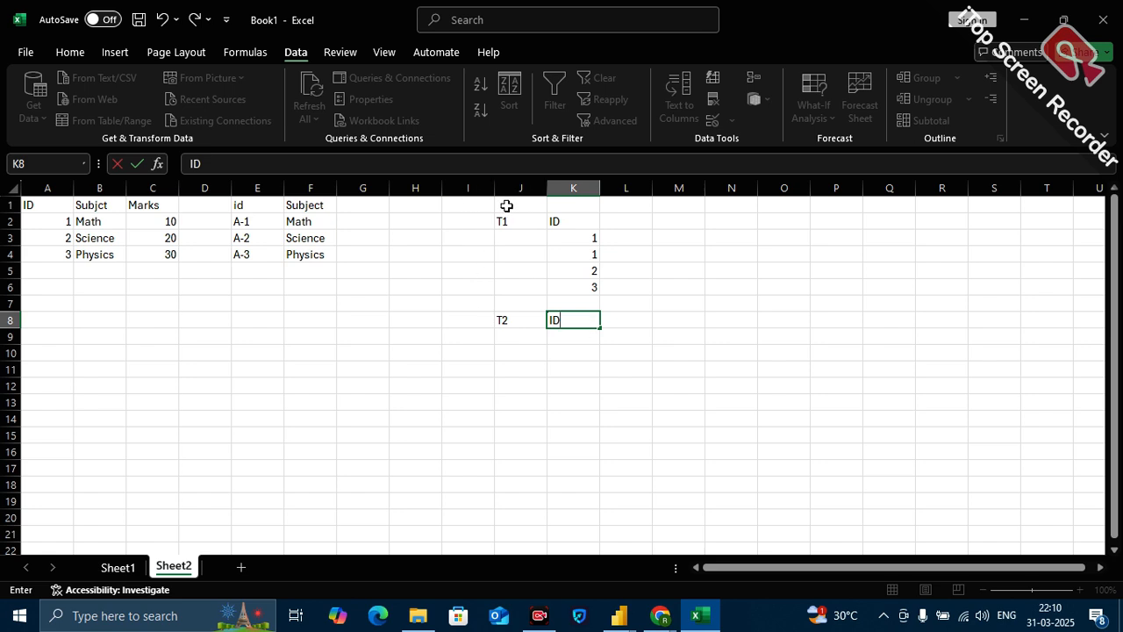
{"action": "left_click_drag", "start_coordinate": [506, 205], "coordinate": [744, 545]}
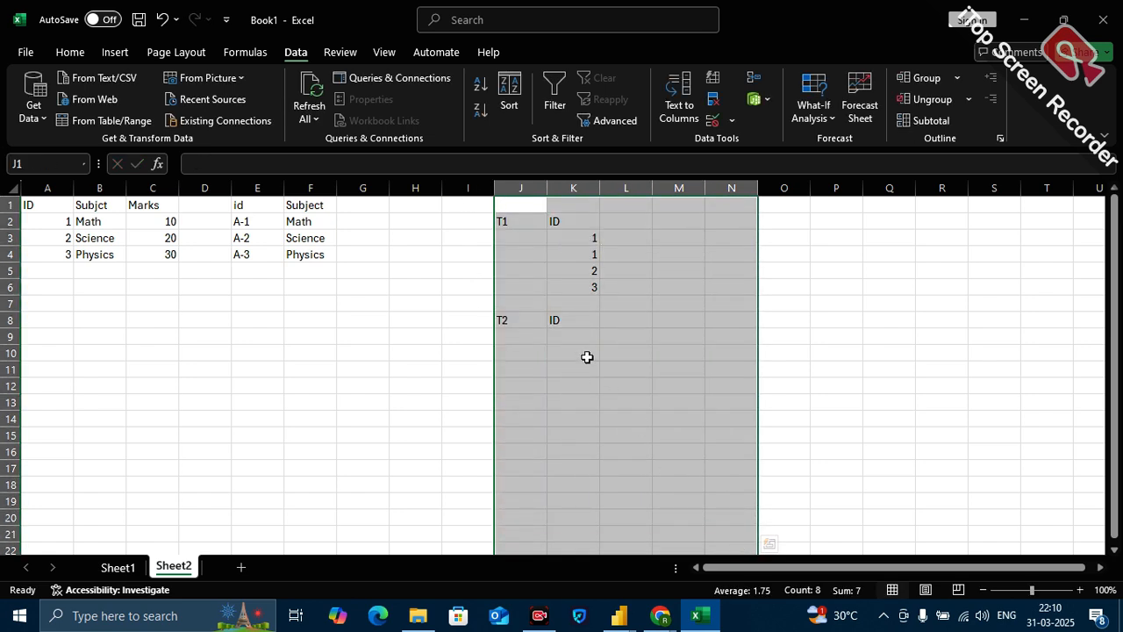
Enter the values 4, 4 and 5 under the T2 ID header in cells K9 to K11.
{"action": "left_click", "coordinate": [583, 342]}
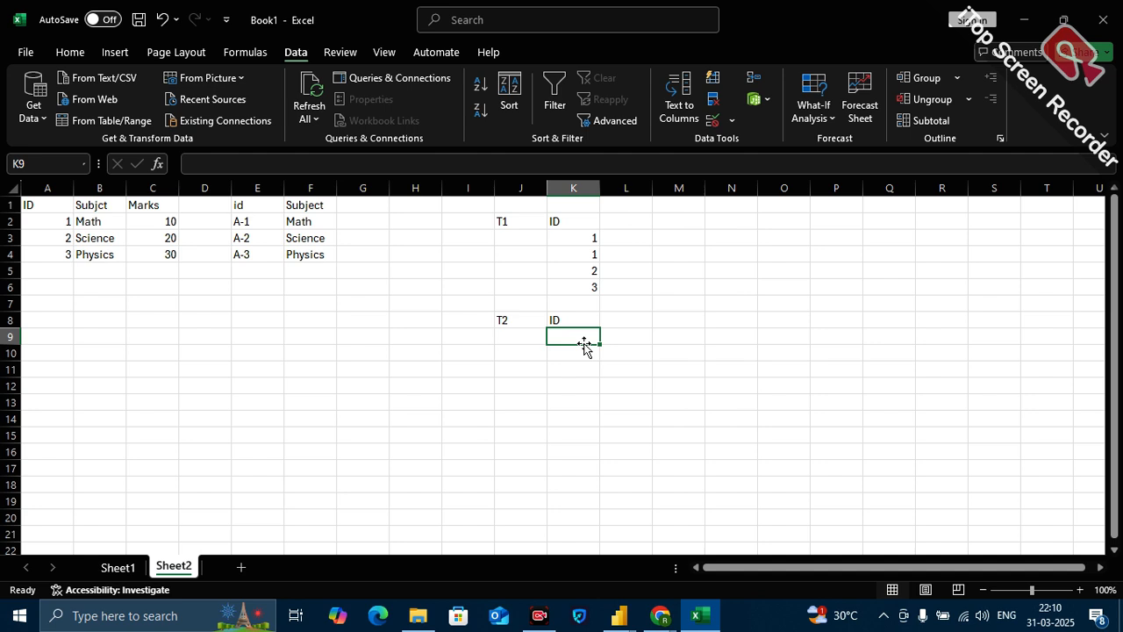
{"action": "type", "text": "1"}
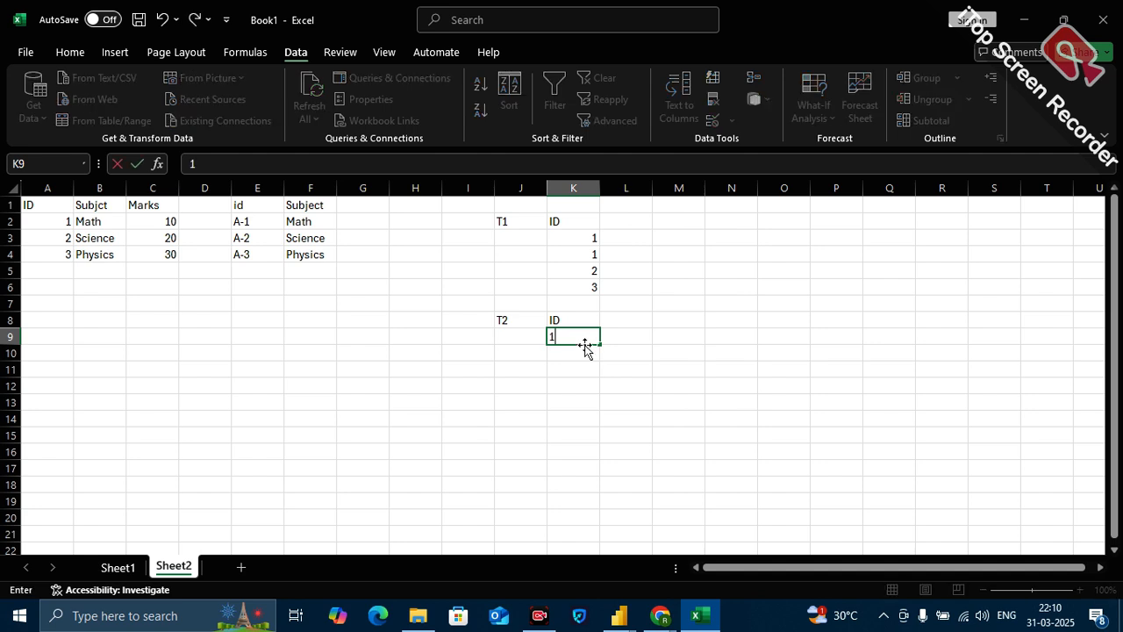
{"action": "key", "text": "BackSpace"}
{"action": "type", "text": "4"}
{"action": "key", "text": "Return"}
{"action": "type", "text": "4"}
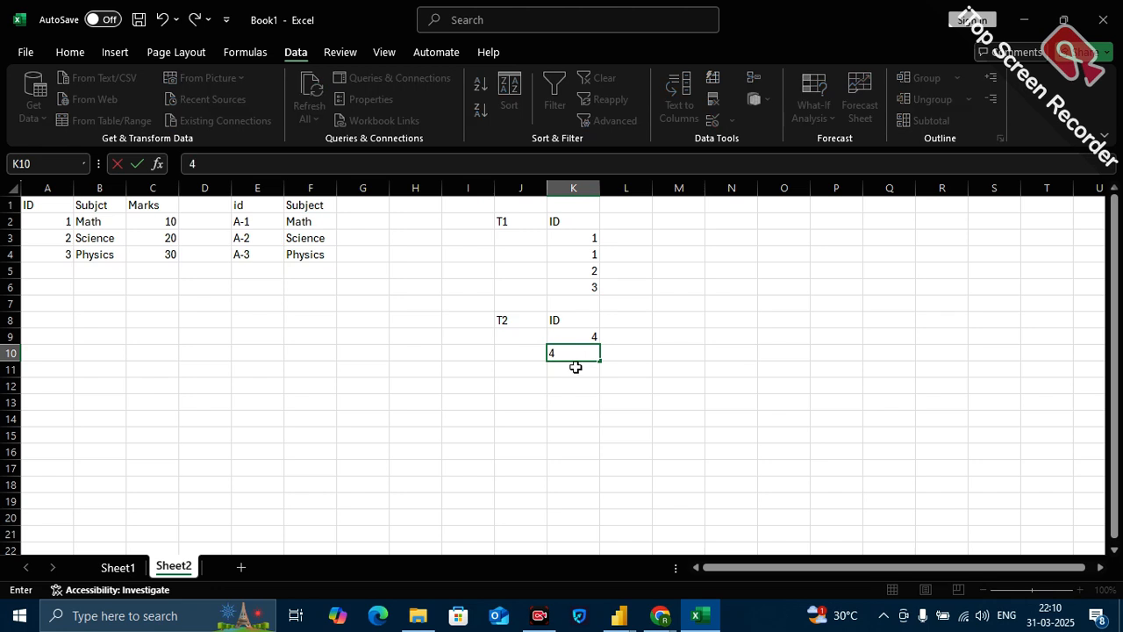
{"action": "key", "text": "Return"}
{"action": "type", "text": "5"}
{"action": "left_click", "coordinate": [601, 420]}
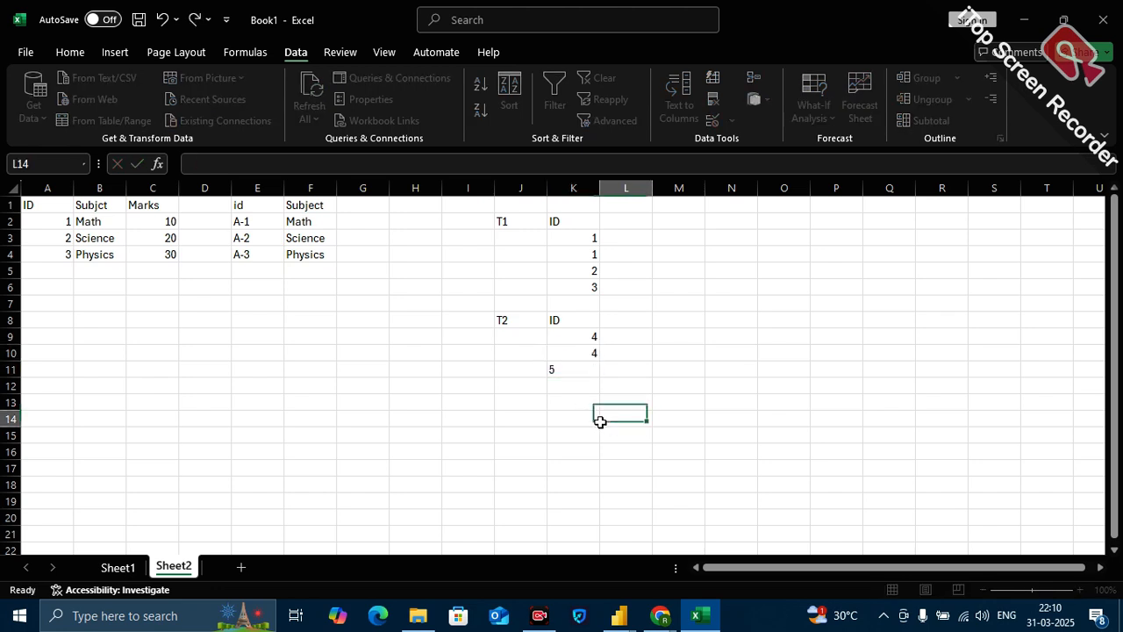
Review the T1 and T2 ID lists together across J2:K11.
{"action": "left_click_drag", "start_coordinate": [532, 221], "coordinate": [585, 372]}
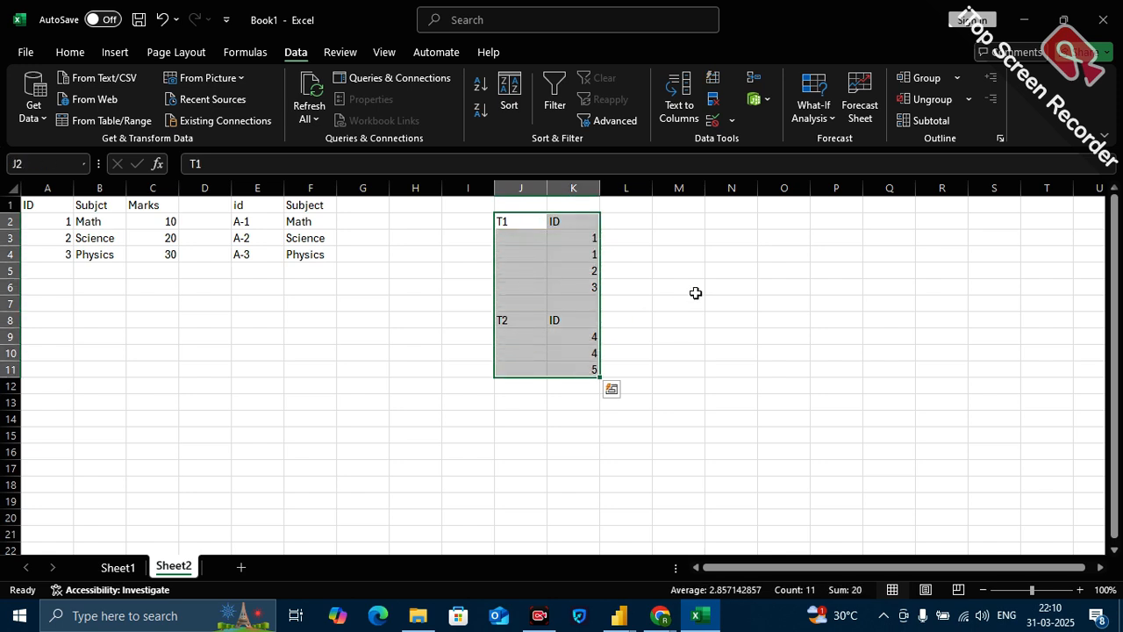
{"action": "left_click", "coordinate": [730, 268]}
{"action": "left_click", "coordinate": [730, 240]}
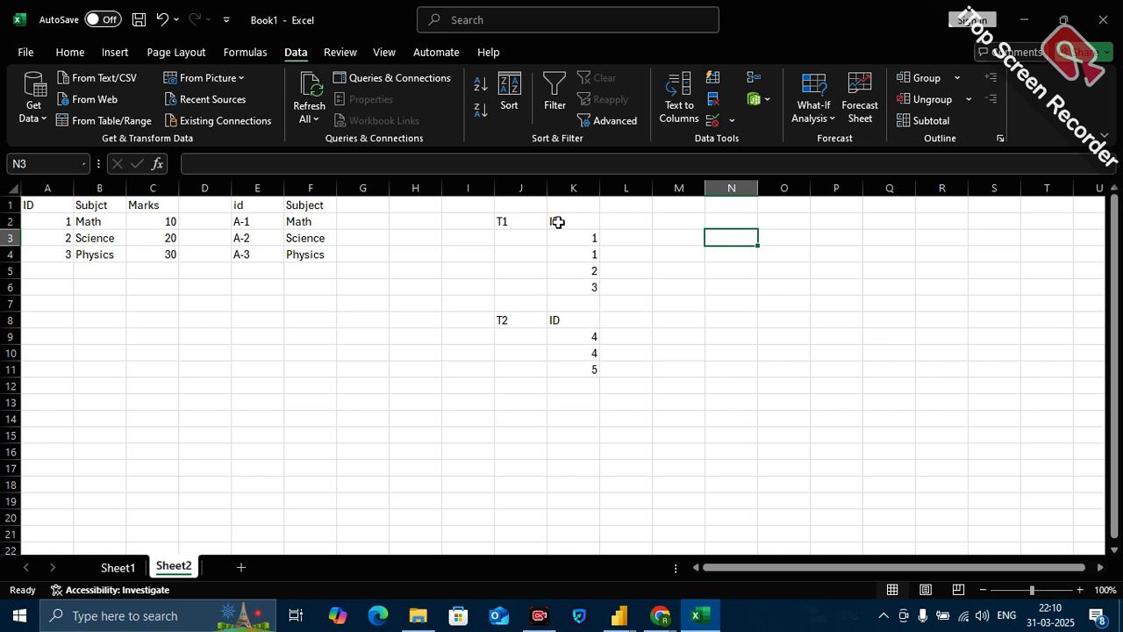
{"action": "left_click_drag", "start_coordinate": [503, 221], "coordinate": [561, 366]}
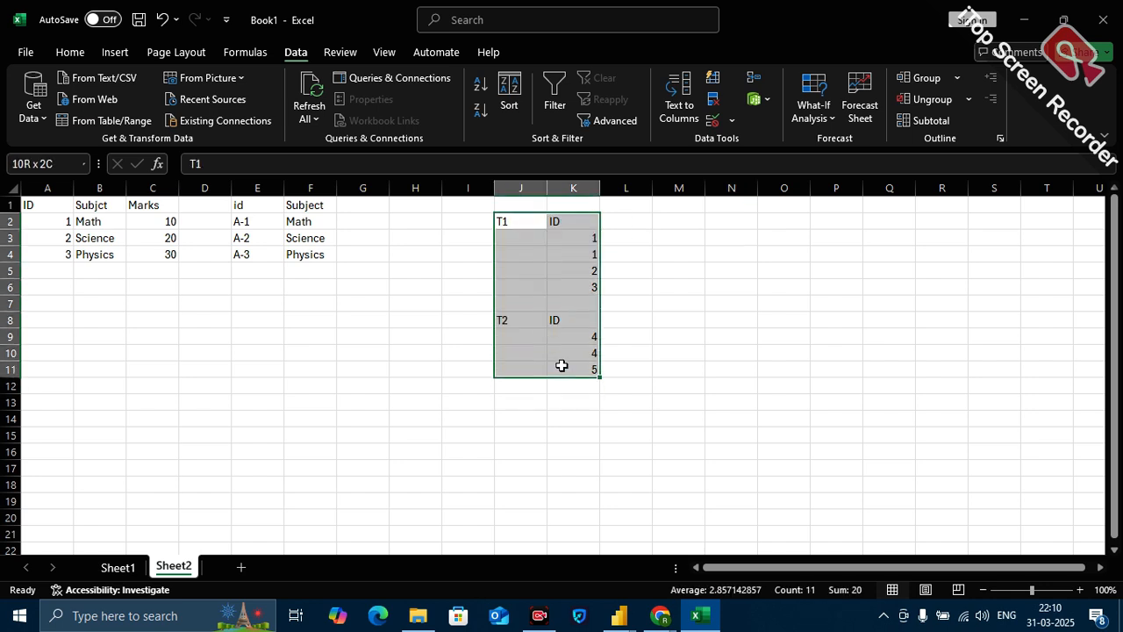
{"action": "left_click", "coordinate": [561, 367]}
{"action": "left_click", "coordinate": [720, 251]}
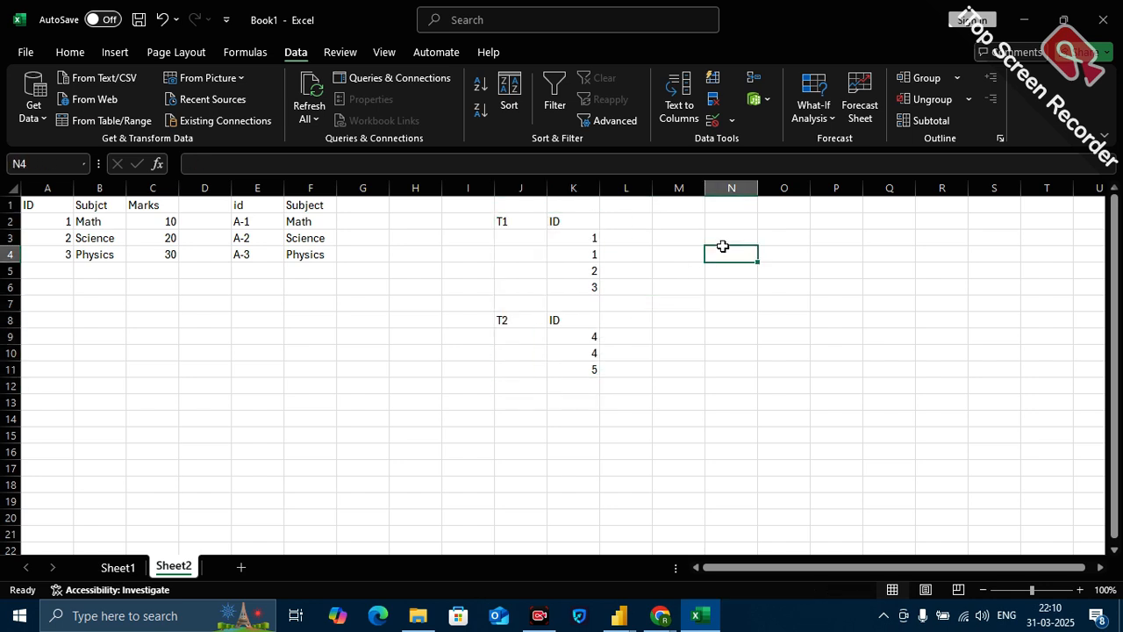
List the distinct IDs of both tables, 1, 2, 3, 4 and 5, in cells N3 to N7.
{"action": "left_click", "coordinate": [733, 239]}
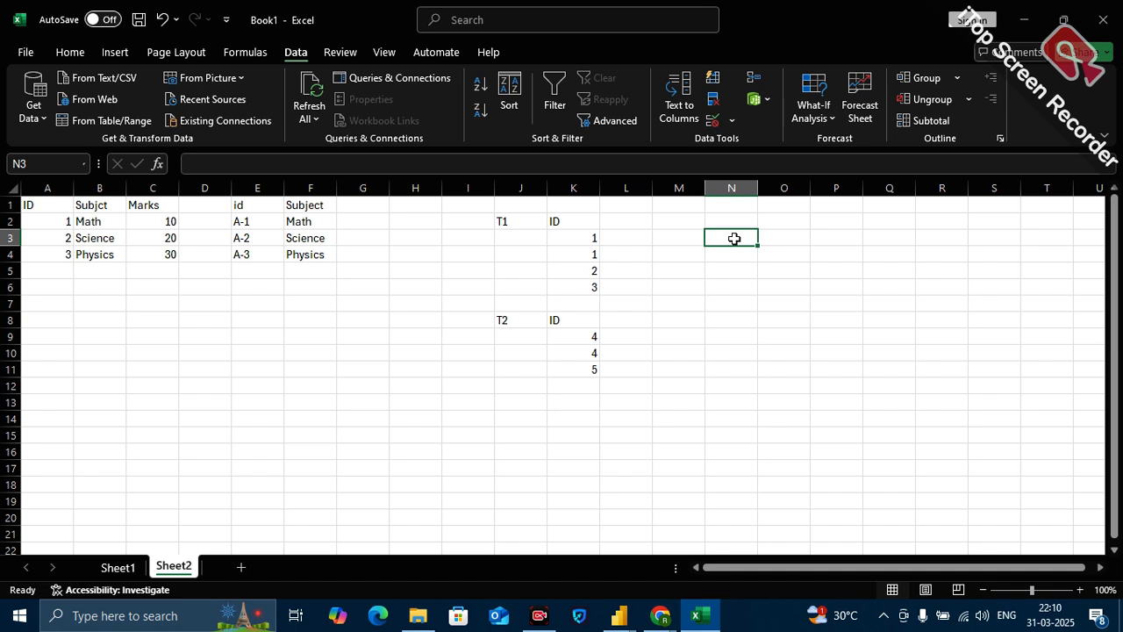
{"action": "type", "text": "1"}
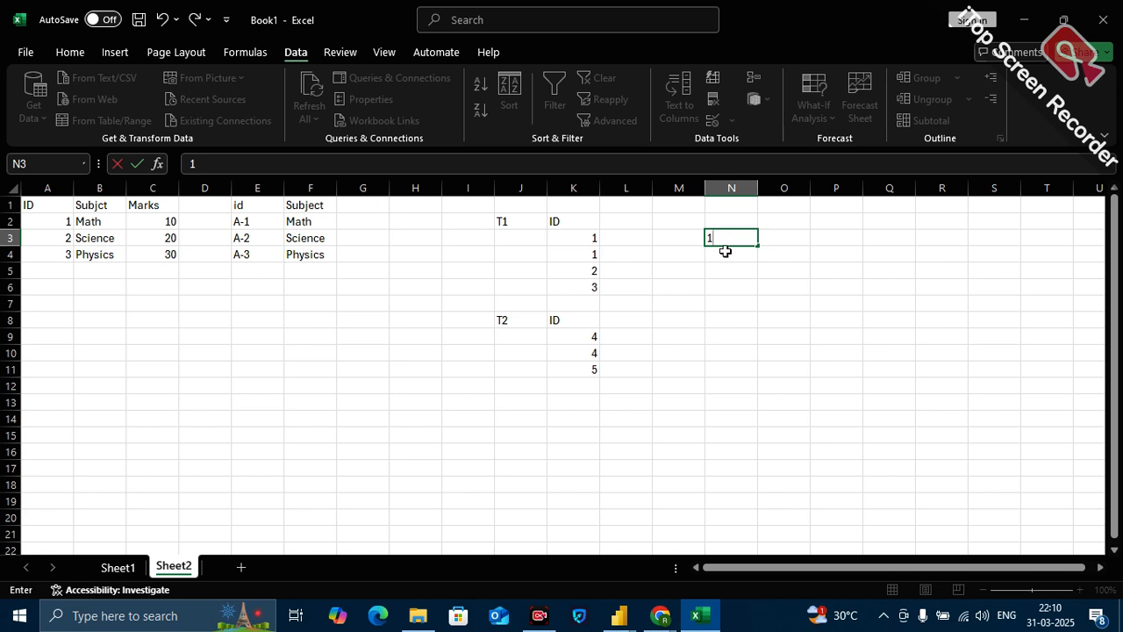
{"action": "key", "text": "Return"}
{"action": "type", "text": "2"}
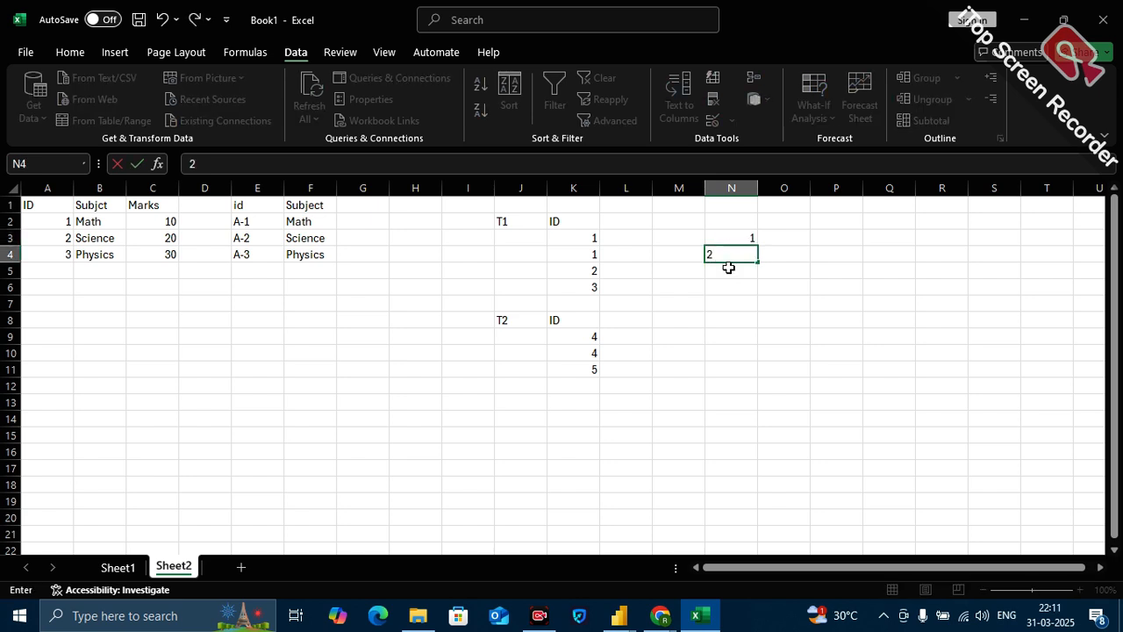
{"action": "key", "text": "Return"}
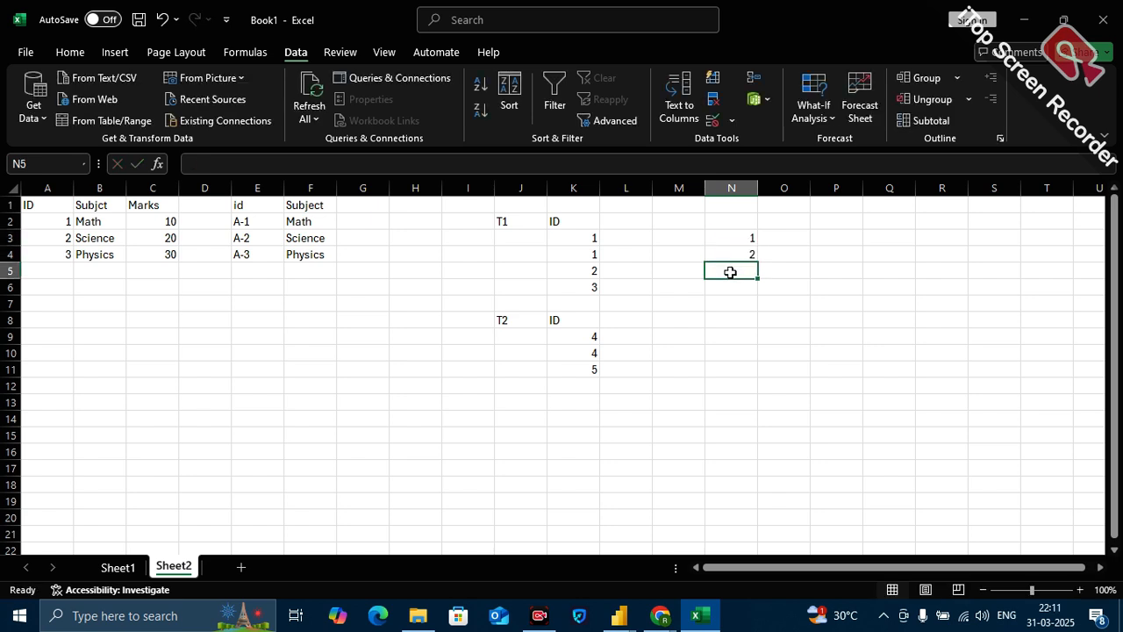
{"action": "type", "text": "3"}
{"action": "key", "text": "Return"}
{"action": "type", "text": "4"}
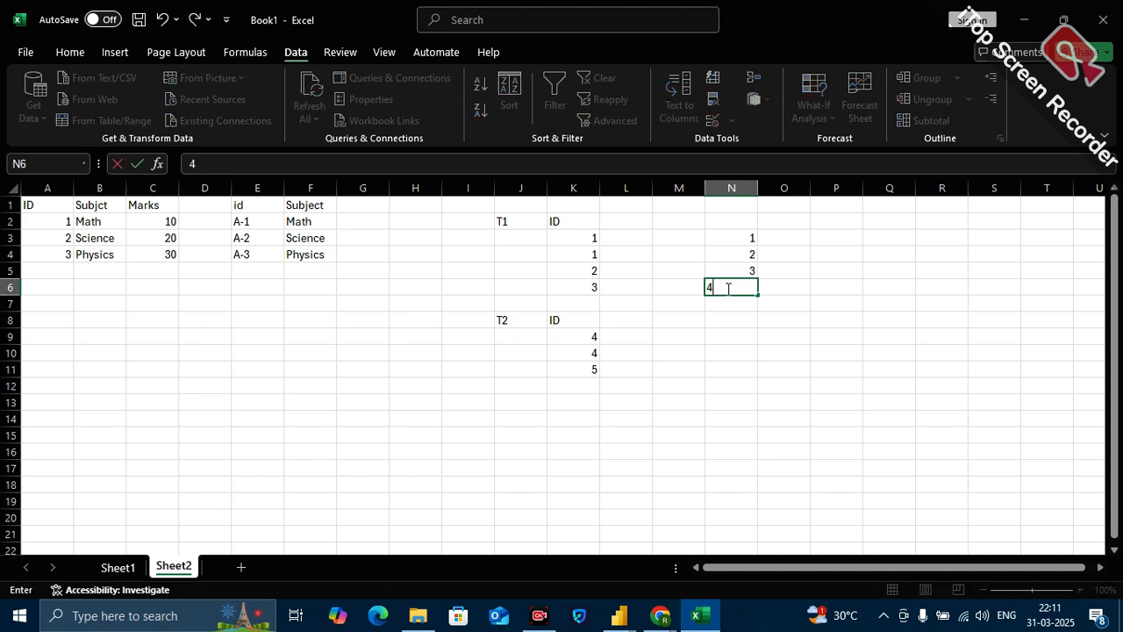
{"action": "key", "text": "Return"}
{"action": "type", "text": "5"}
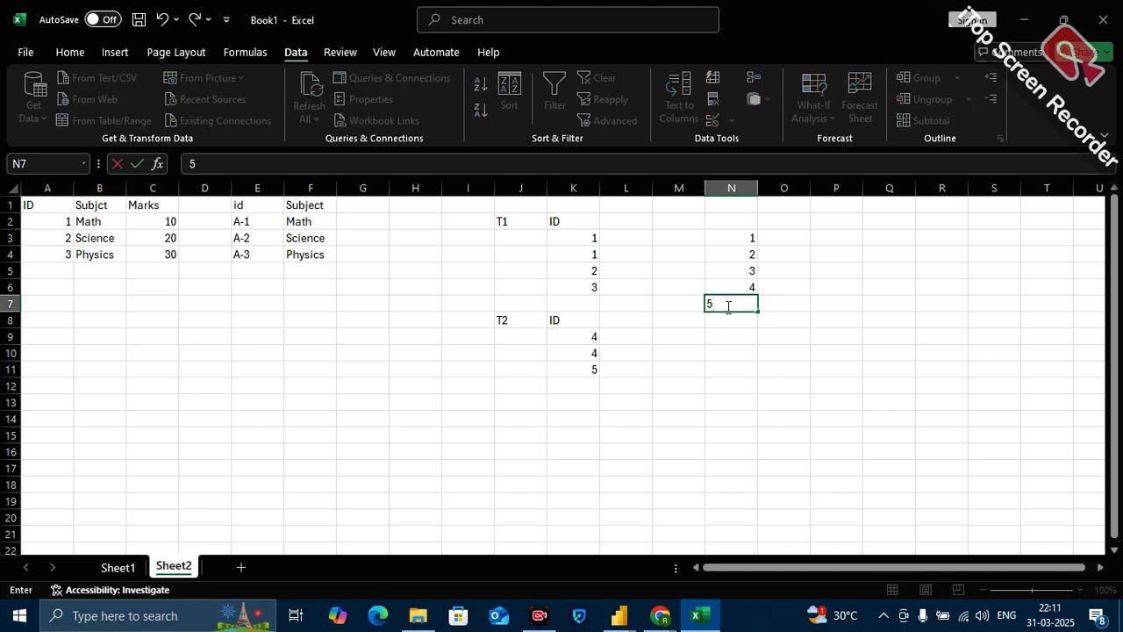
{"action": "key", "text": "Return"}
{"action": "left_click_drag", "start_coordinate": [740, 239], "coordinate": [743, 304]}
Add the header Uniom above the distinct list in N2 and the header Unon ALL in P2.
{"action": "left_click", "coordinate": [734, 222]}
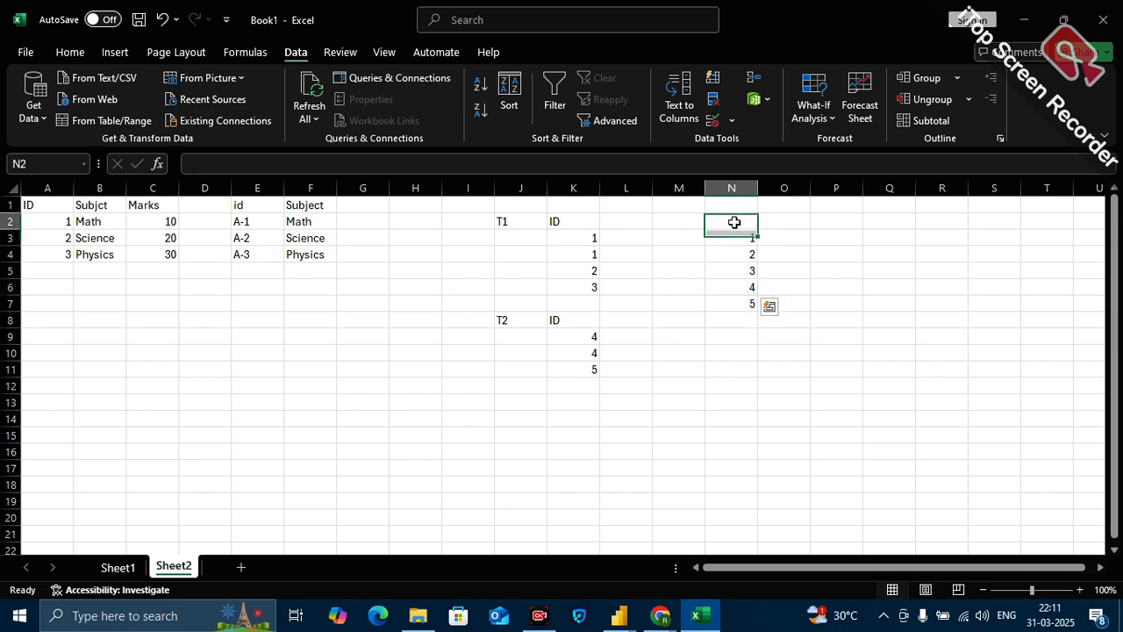
{"action": "type", "text": "Uniom"}
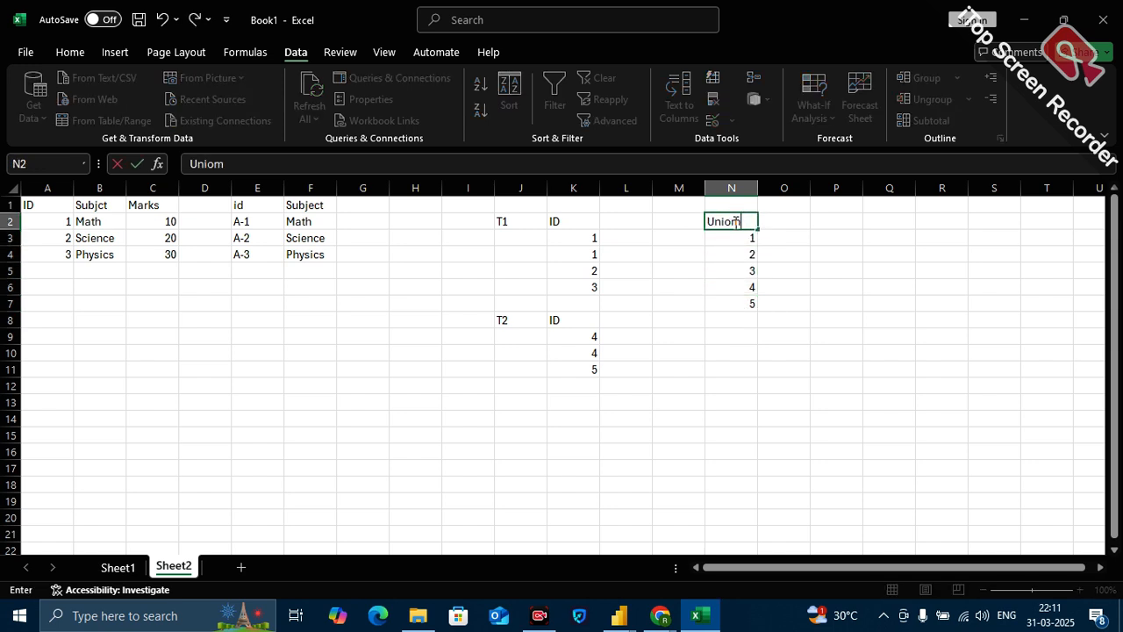
{"action": "left_click", "coordinate": [851, 219]}
{"action": "type", "text": "Unon AL"}
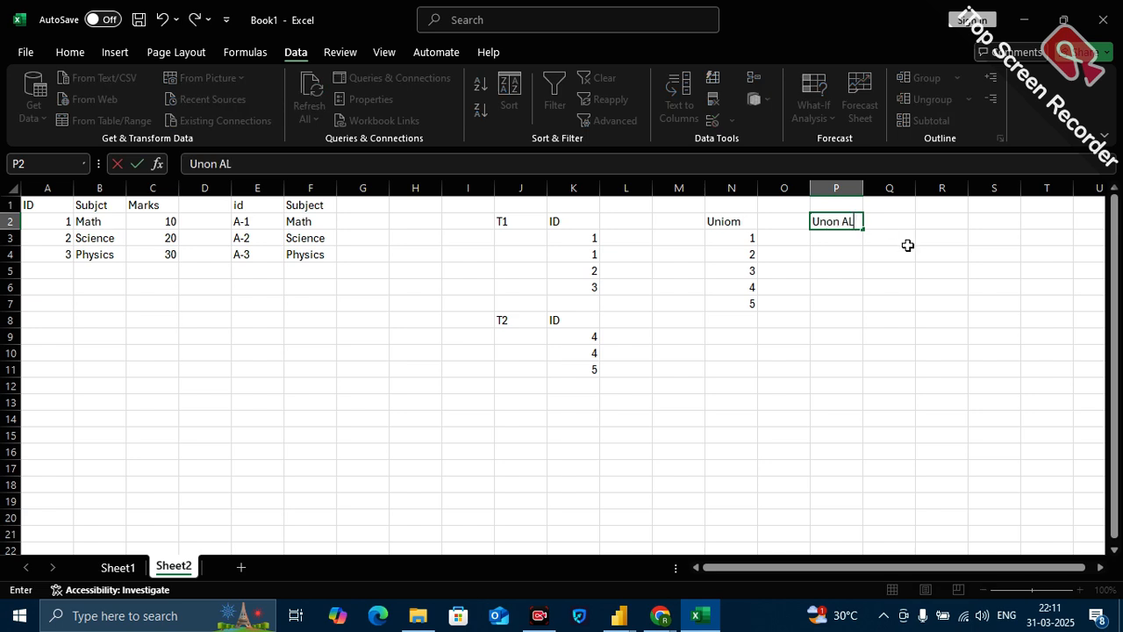
{"action": "type", "text": "L"}
{"action": "left_click", "coordinate": [857, 315]}
Copy the T1 IDs from K3:K6 into P3:P6 under the Unon ALL header.
{"action": "left_click_drag", "start_coordinate": [594, 233], "coordinate": [585, 279]}
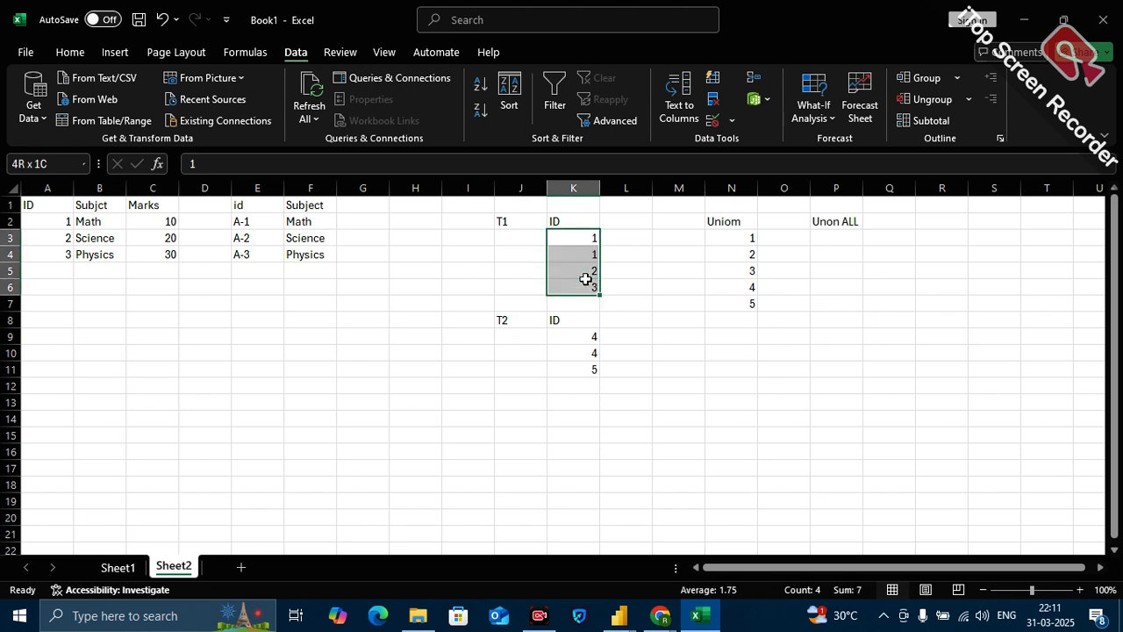
{"action": "key", "text": "ctrl+c"}
{"action": "left_click", "coordinate": [842, 240]}
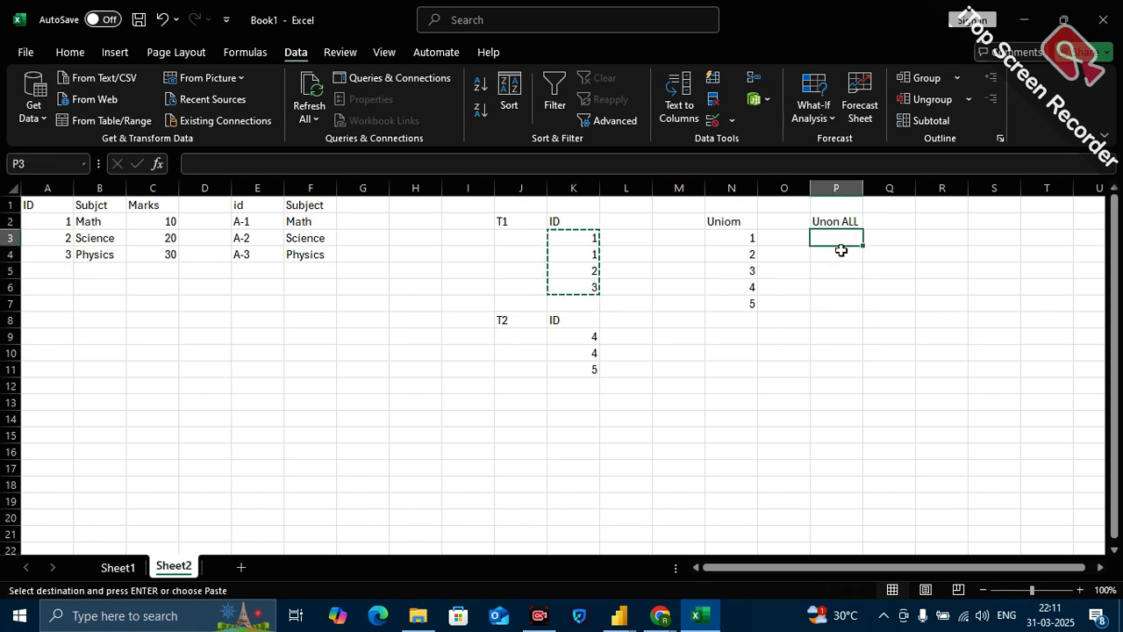
{"action": "left_click_drag", "start_coordinate": [842, 239], "coordinate": [837, 305]}
{"action": "key", "text": "ctrl+v"}
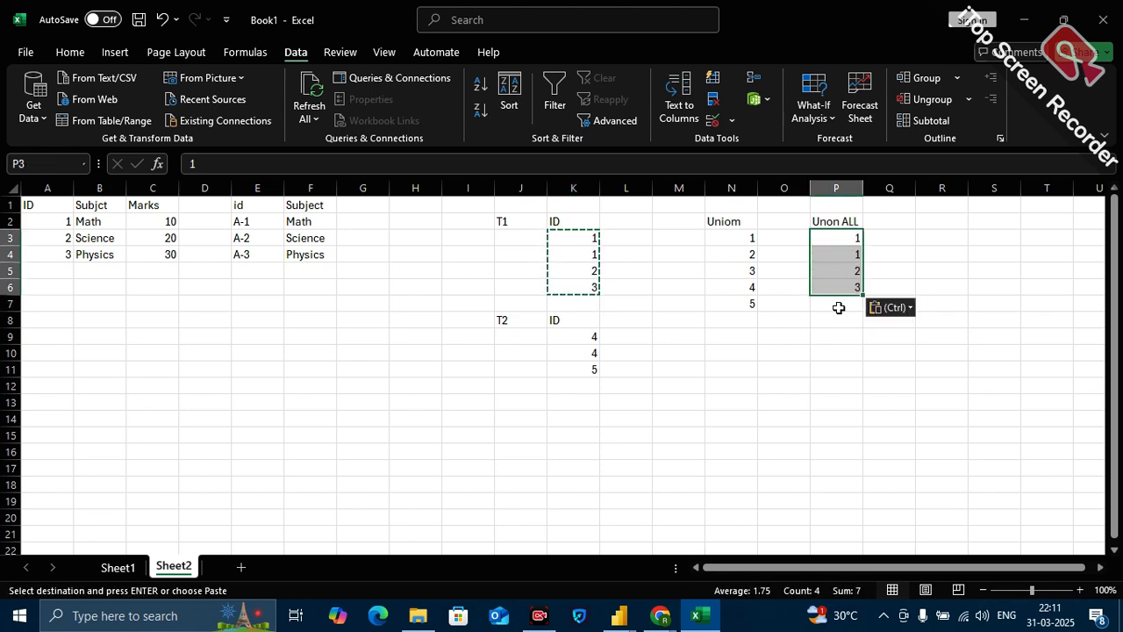
{"action": "left_click", "coordinate": [840, 360]}
Copy the T2 IDs from K9:K11 into P7:P9, below the T1 IDs in the Unon ALL list.
{"action": "left_click_drag", "start_coordinate": [591, 339], "coordinate": [590, 365]}
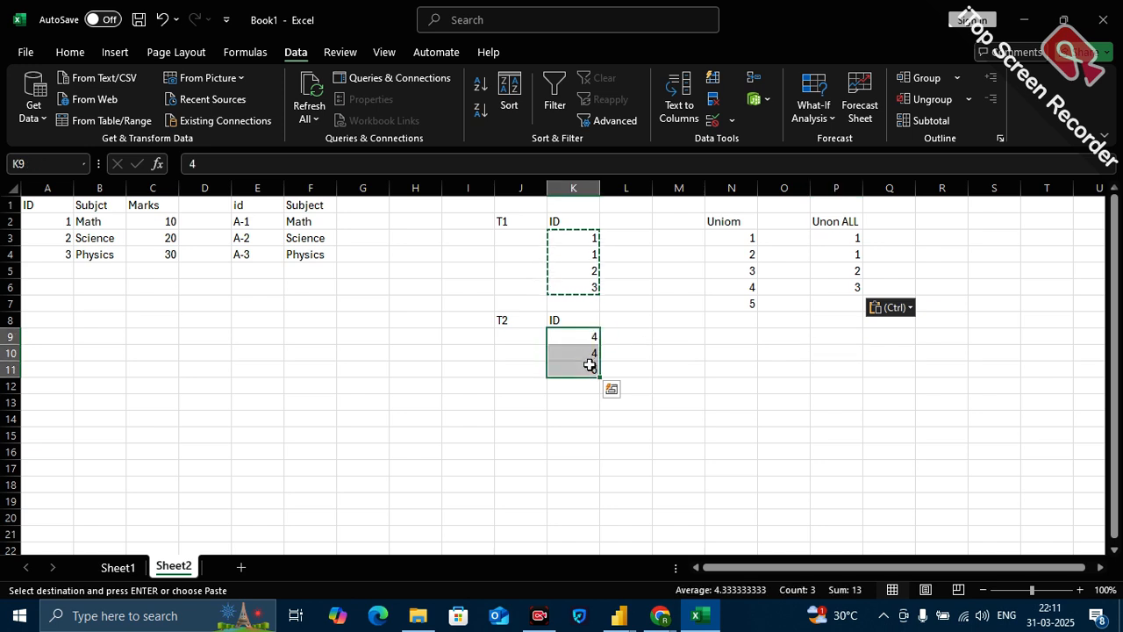
{"action": "key", "text": "ctrl+c"}
{"action": "left_click_drag", "start_coordinate": [830, 304], "coordinate": [836, 333]}
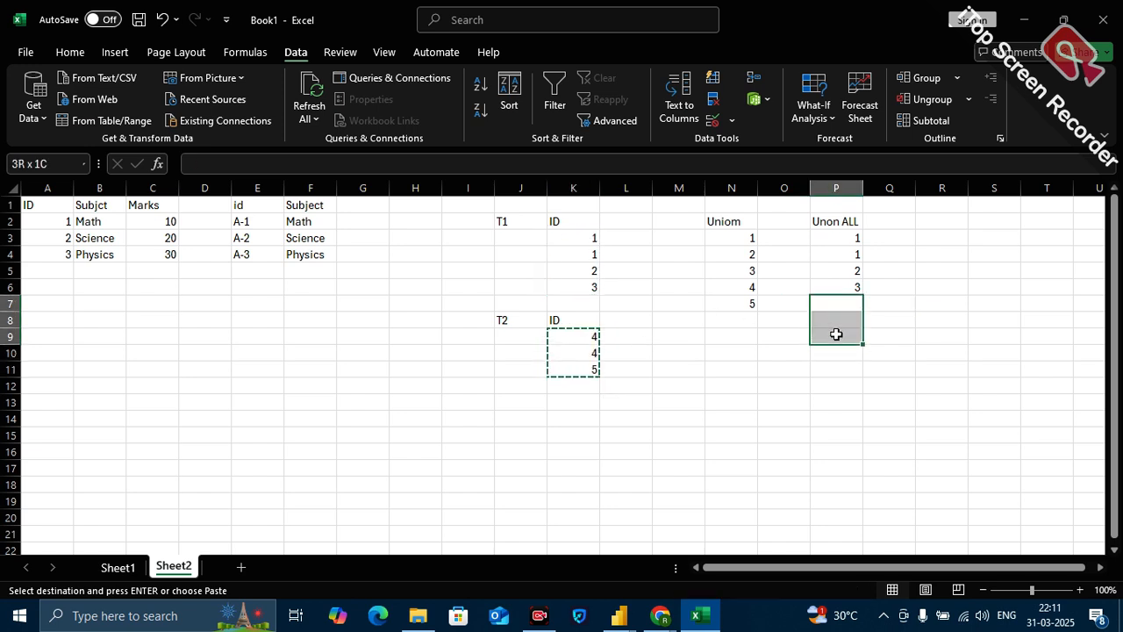
{"action": "key", "text": "ctrl+v"}
{"action": "left_click", "coordinate": [887, 418]}
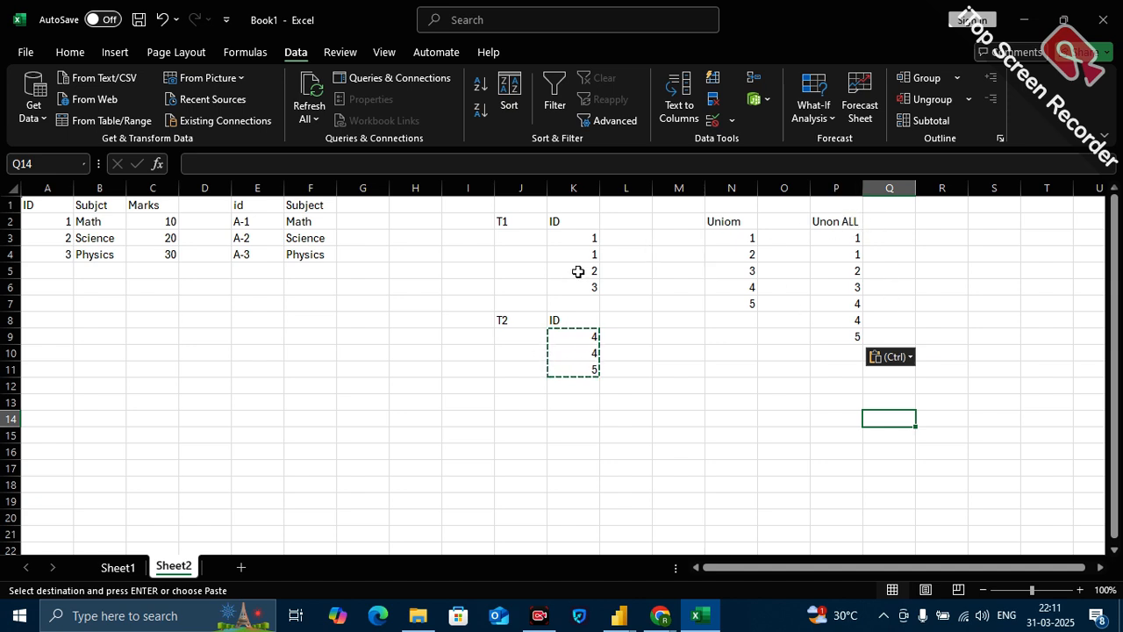
{"action": "left_click", "coordinate": [867, 319]}
{"action": "key", "text": "Escape"}
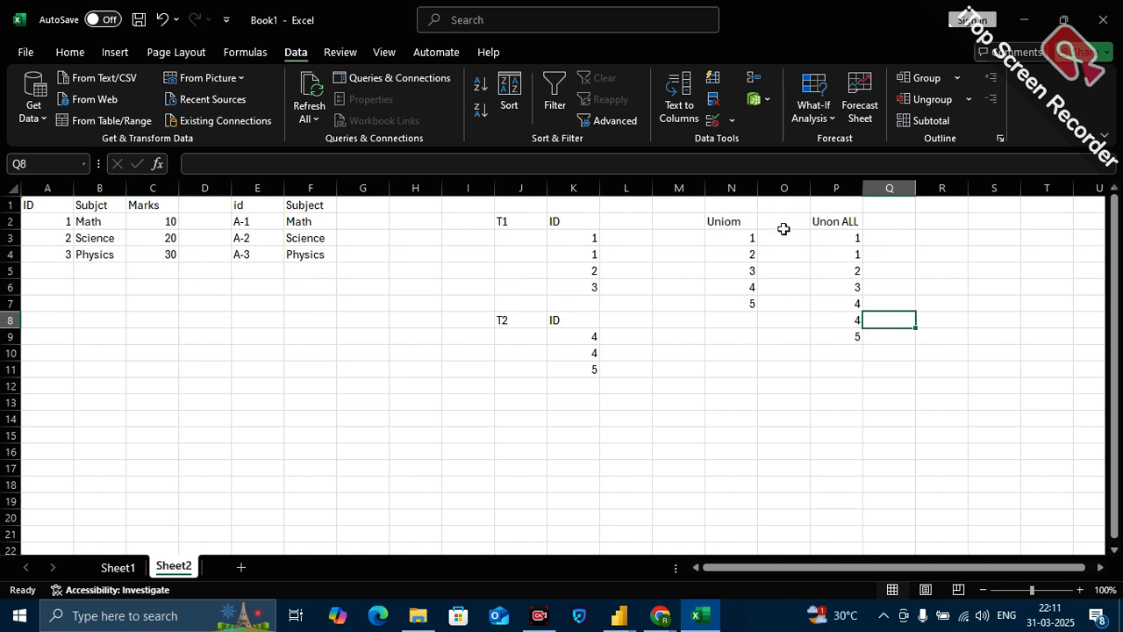
Correct the spelling of the list headers to Union in N2 and Union ALL in P2.
{"action": "double_click", "coordinate": [743, 221]}
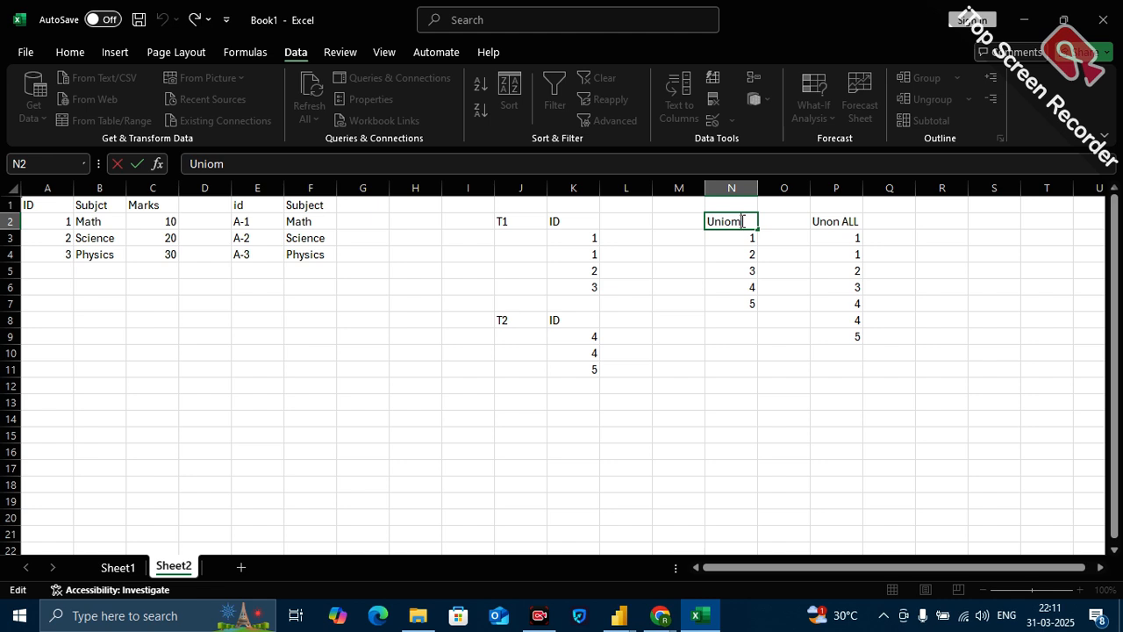
{"action": "key", "text": "BackSpace"}
{"action": "type", "text": "n"}
{"action": "left_click", "coordinate": [954, 297]}
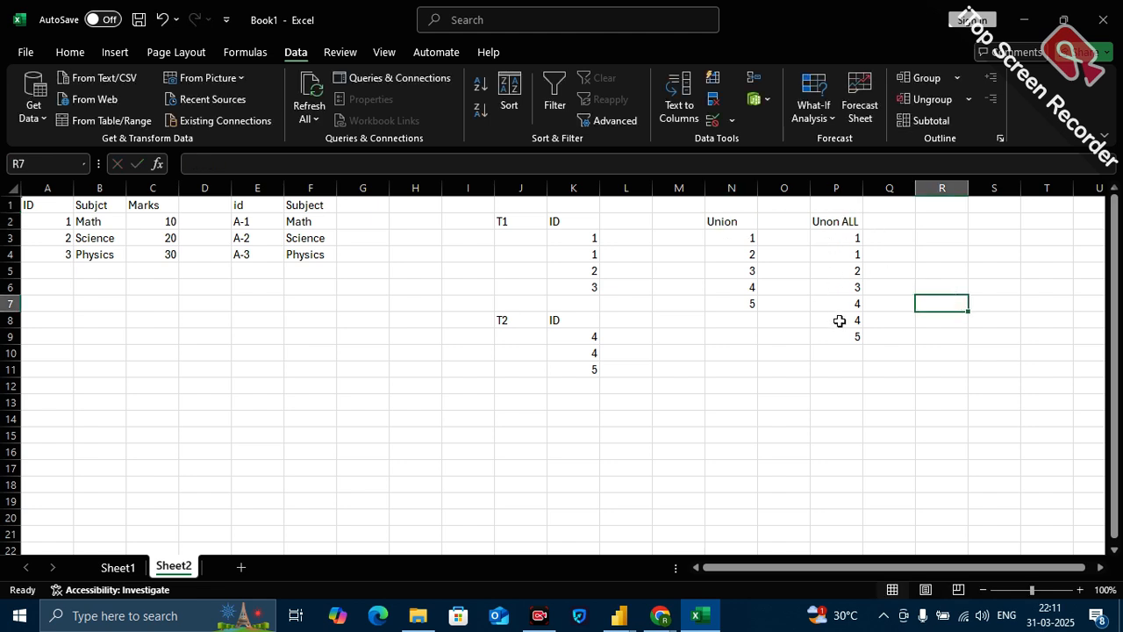
{"action": "double_click", "coordinate": [828, 222]}
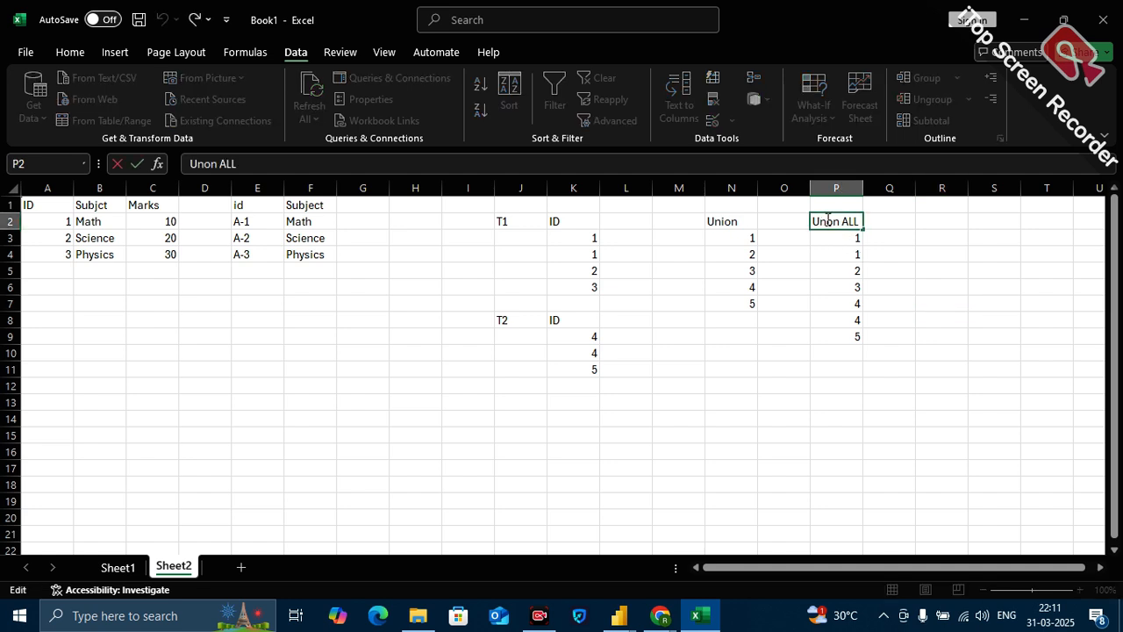
{"action": "type", "text": "i"}
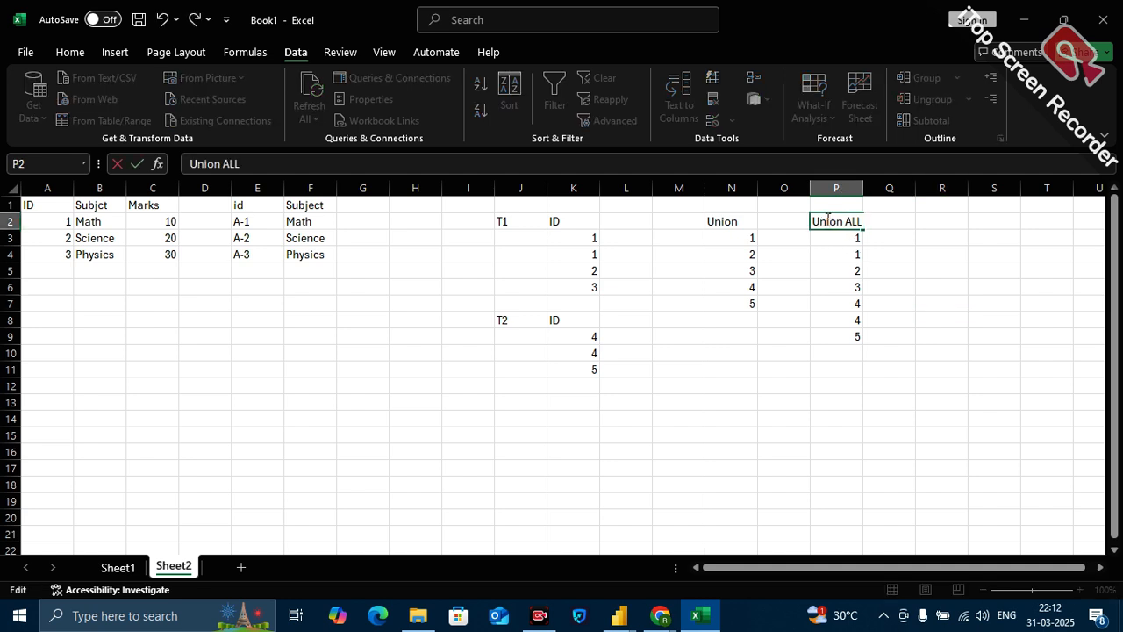
{"action": "left_click", "coordinate": [930, 355]}
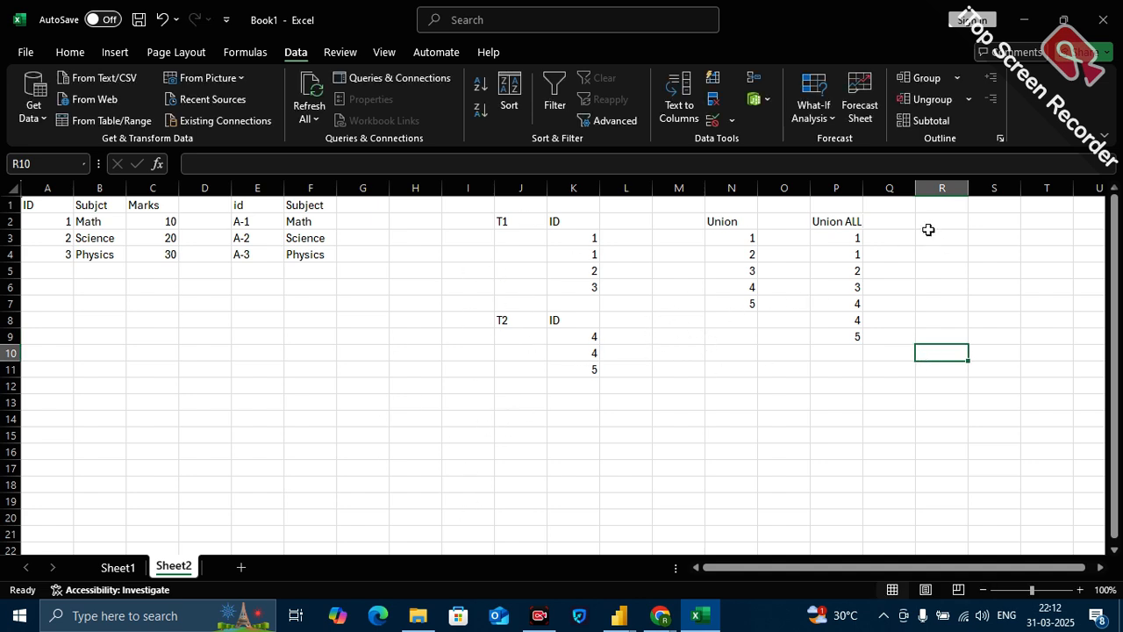
Examine the Union ALL list in P2:P9, including its repeated IDs.
{"action": "left_click_drag", "start_coordinate": [837, 218], "coordinate": [835, 345]}
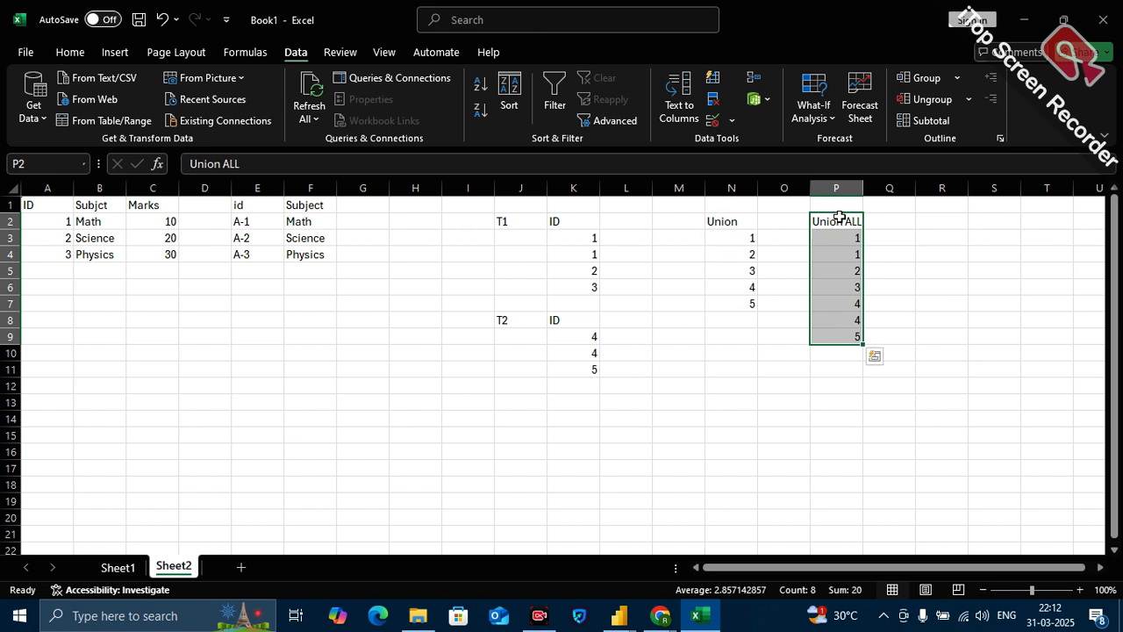
{"action": "left_click", "coordinate": [834, 222]}
{"action": "left_click_drag", "start_coordinate": [944, 247], "coordinate": [848, 330]}
{"action": "left_click", "coordinate": [846, 220]}
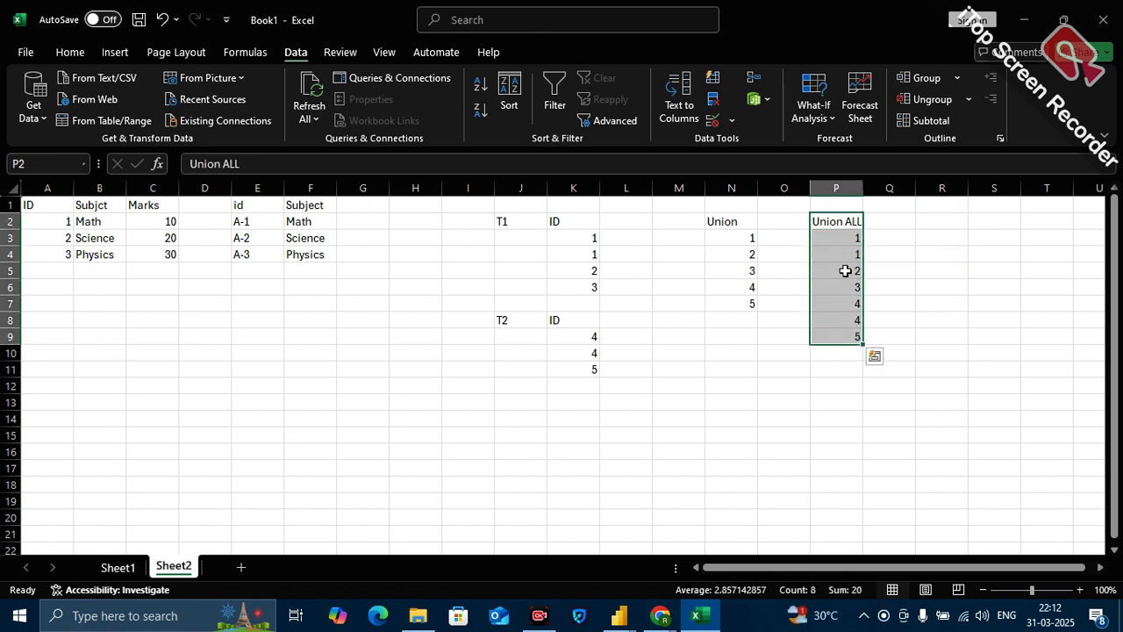
{"action": "left_click", "coordinate": [929, 296]}
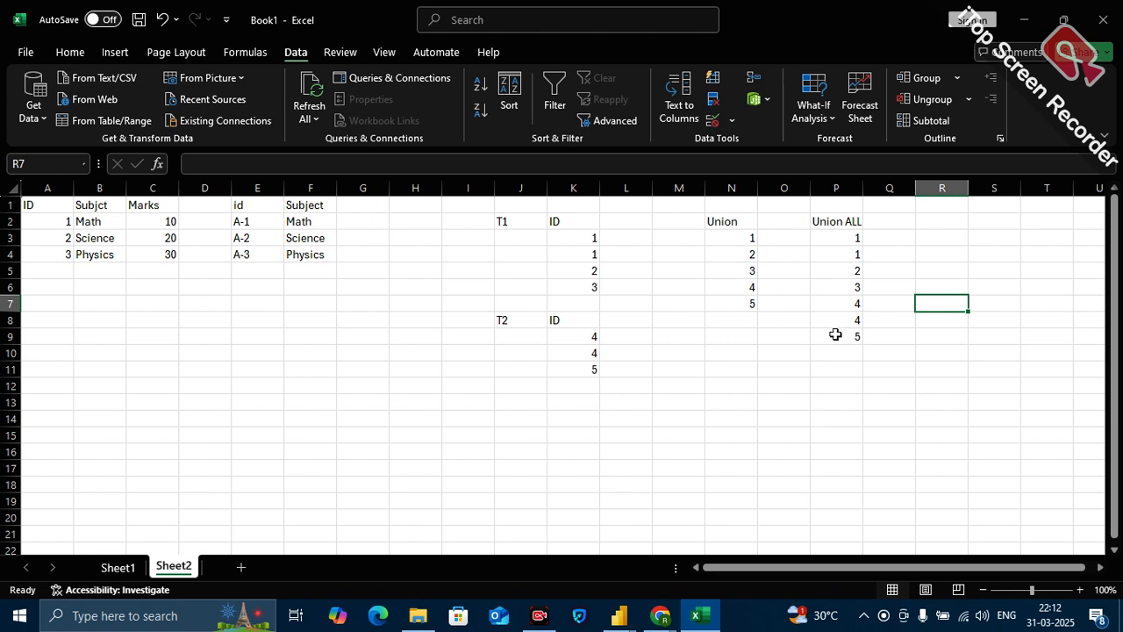
{"action": "left_click_drag", "start_coordinate": [836, 221], "coordinate": [838, 339]}
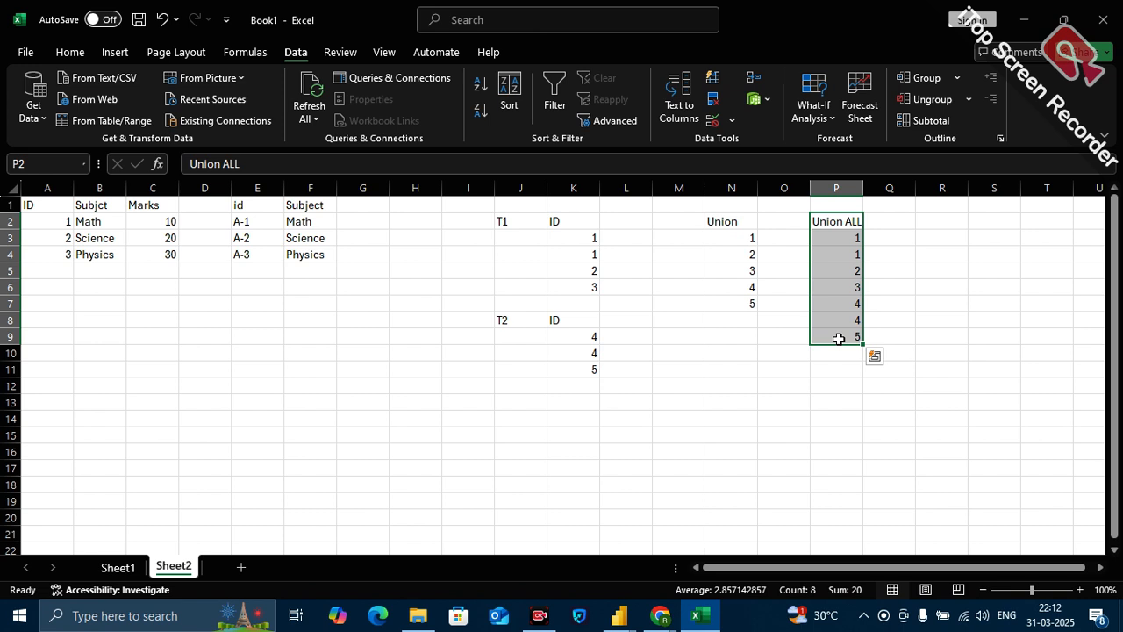
{"action": "left_click", "coordinate": [686, 355]}
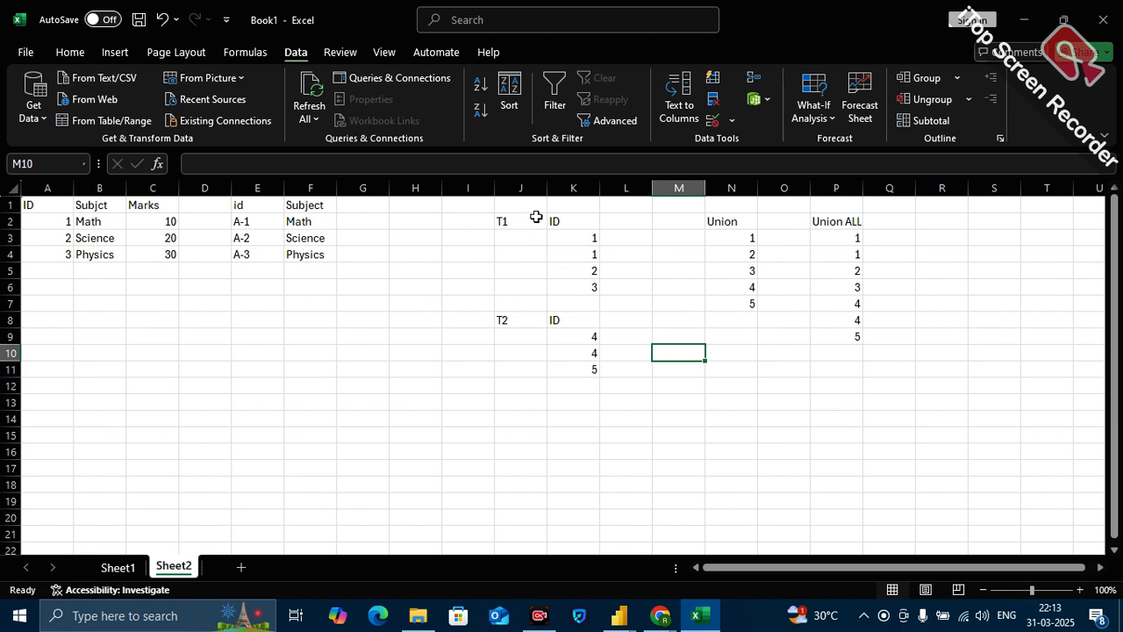
Compare the T1 table in J2:K6 with the T2 table in J8:K11, focusing on their ID headers.
{"action": "left_click_drag", "start_coordinate": [521, 220], "coordinate": [571, 282]}
{"action": "left_click_drag", "start_coordinate": [520, 325], "coordinate": [570, 362]}
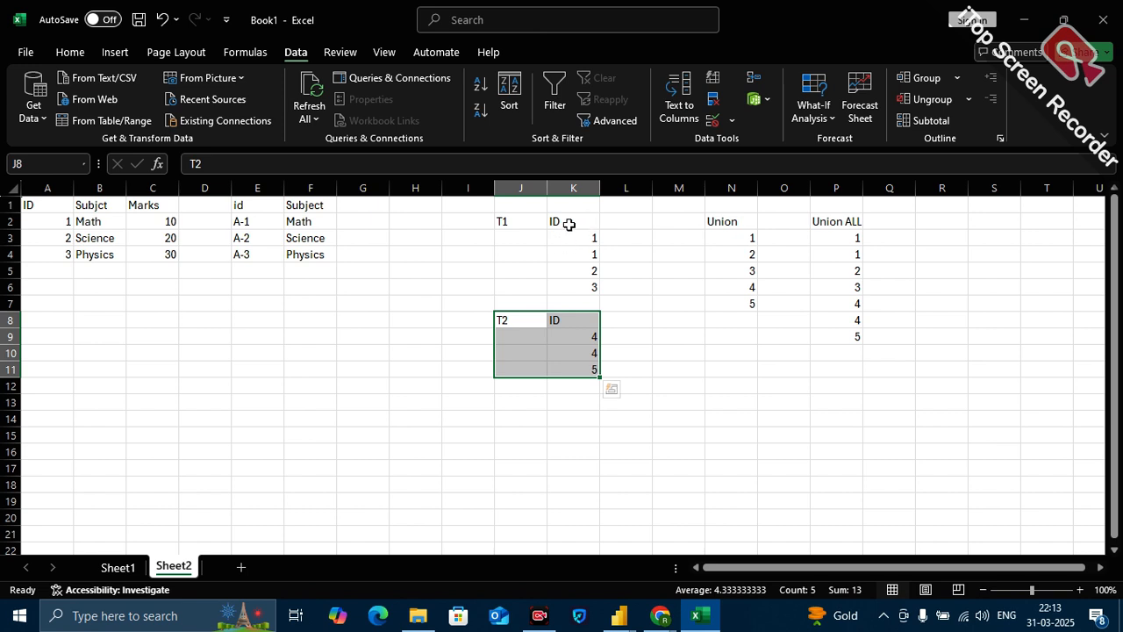
{"action": "left_click", "coordinate": [569, 225]}
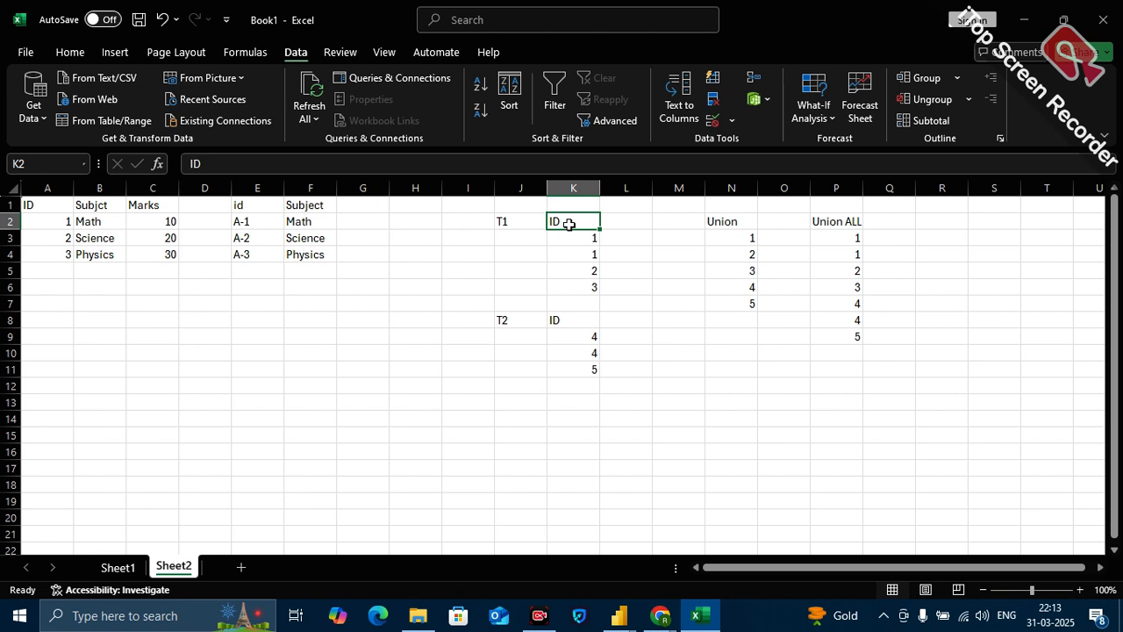
{"action": "left_click", "coordinate": [571, 242]}
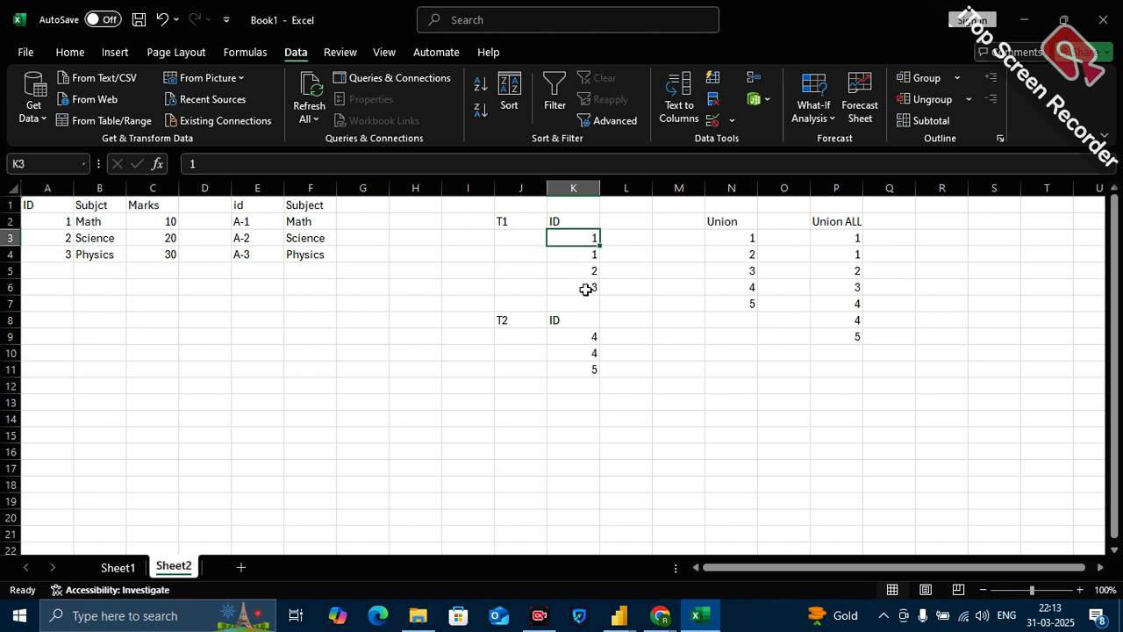
{"action": "left_click", "coordinate": [572, 219]}
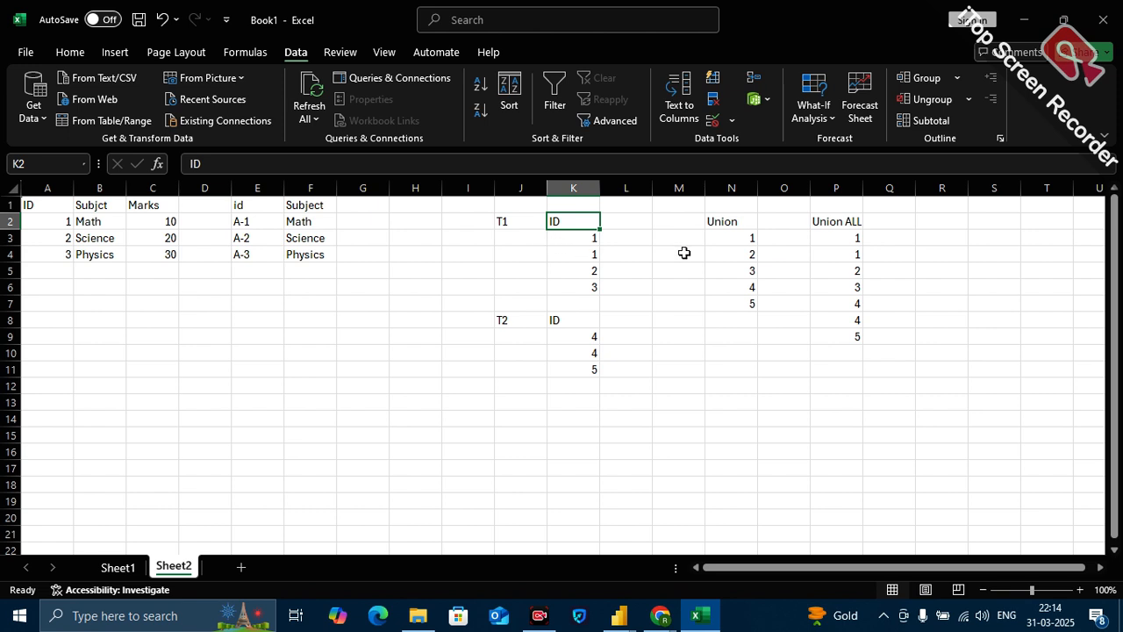
{"action": "left_click", "coordinate": [507, 205]}
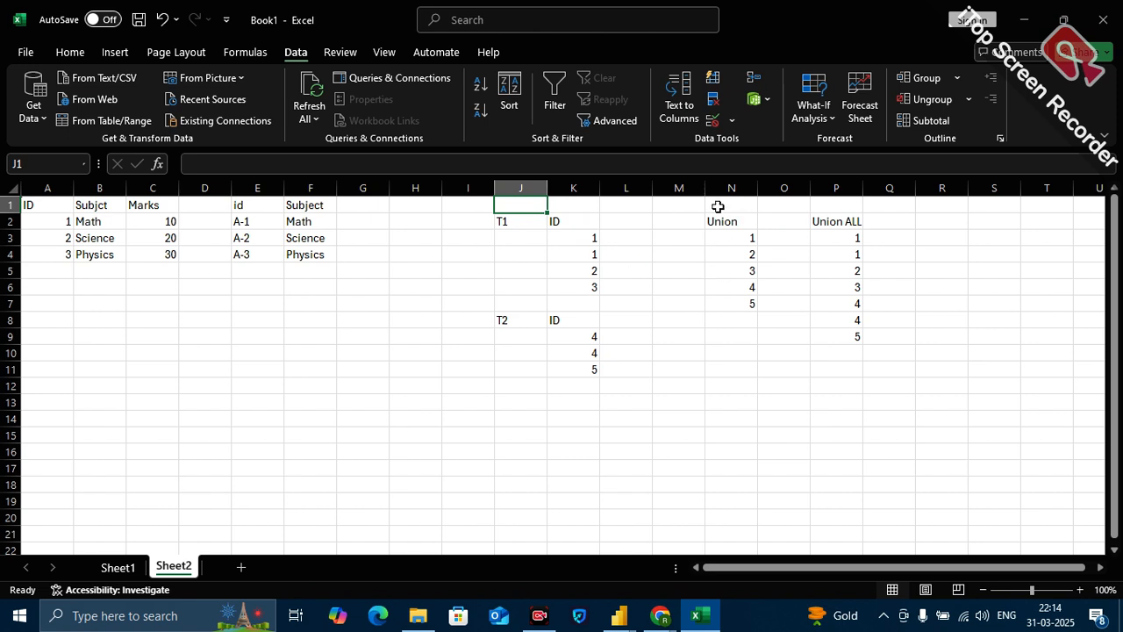
{"action": "left_click", "coordinate": [572, 321]}
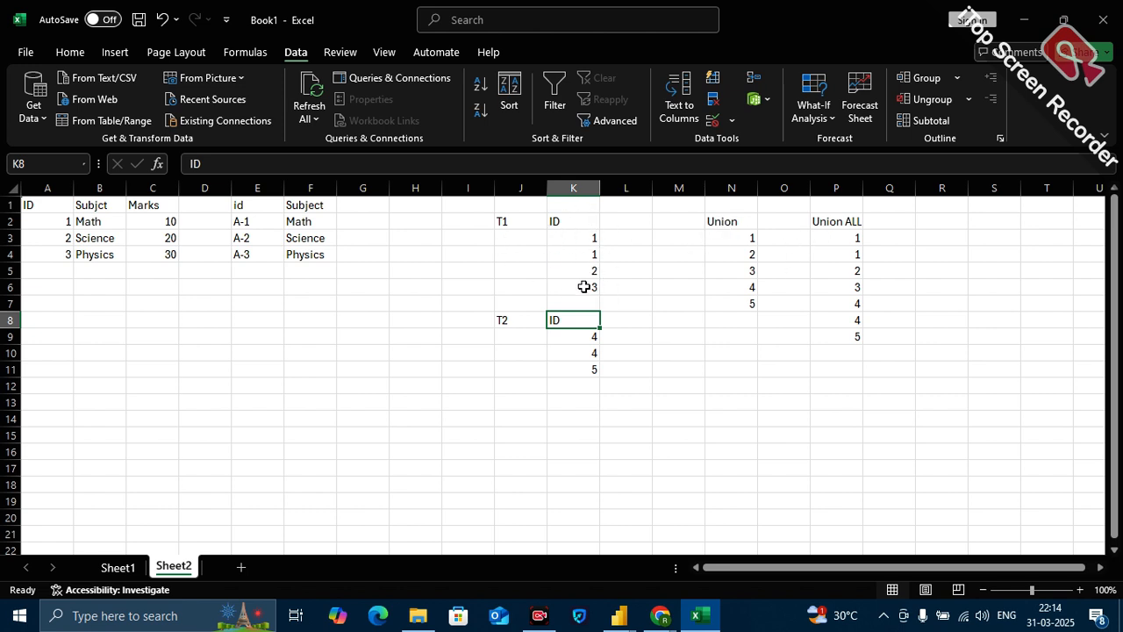
Compare the structure of the two subject tables in A1:C4 and E1:F4 with that of the T1 and T2 tables.
{"action": "left_click_drag", "start_coordinate": [31, 211], "coordinate": [296, 255]}
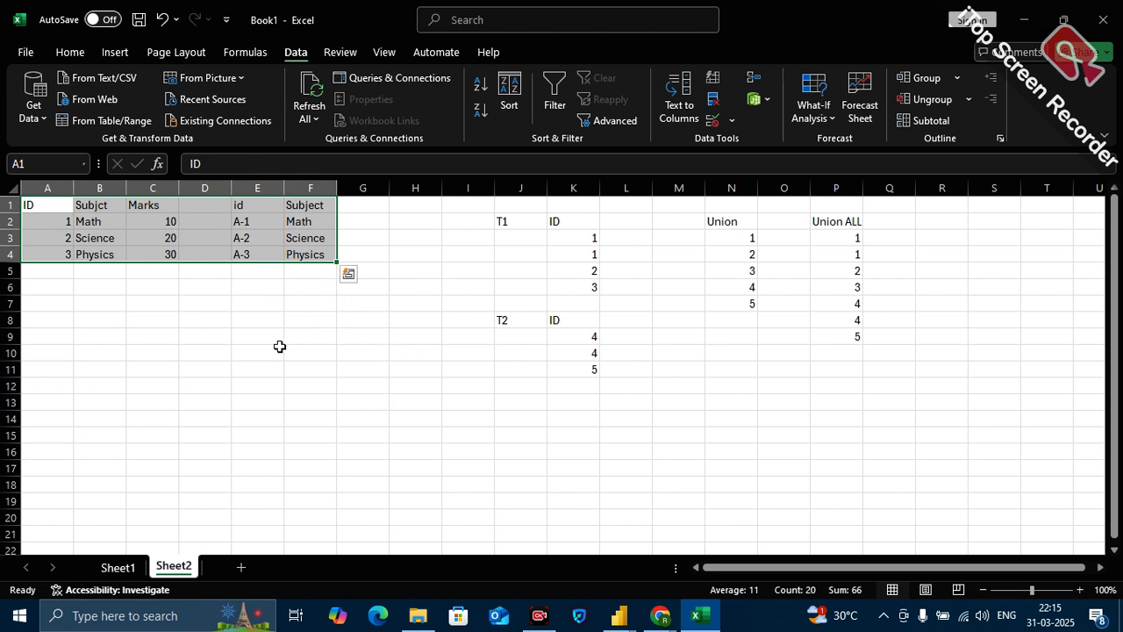
{"action": "left_click", "coordinate": [130, 356]}
{"action": "left_click_drag", "start_coordinate": [48, 205], "coordinate": [171, 254]}
{"action": "left_click_drag", "start_coordinate": [254, 205], "coordinate": [329, 257]}
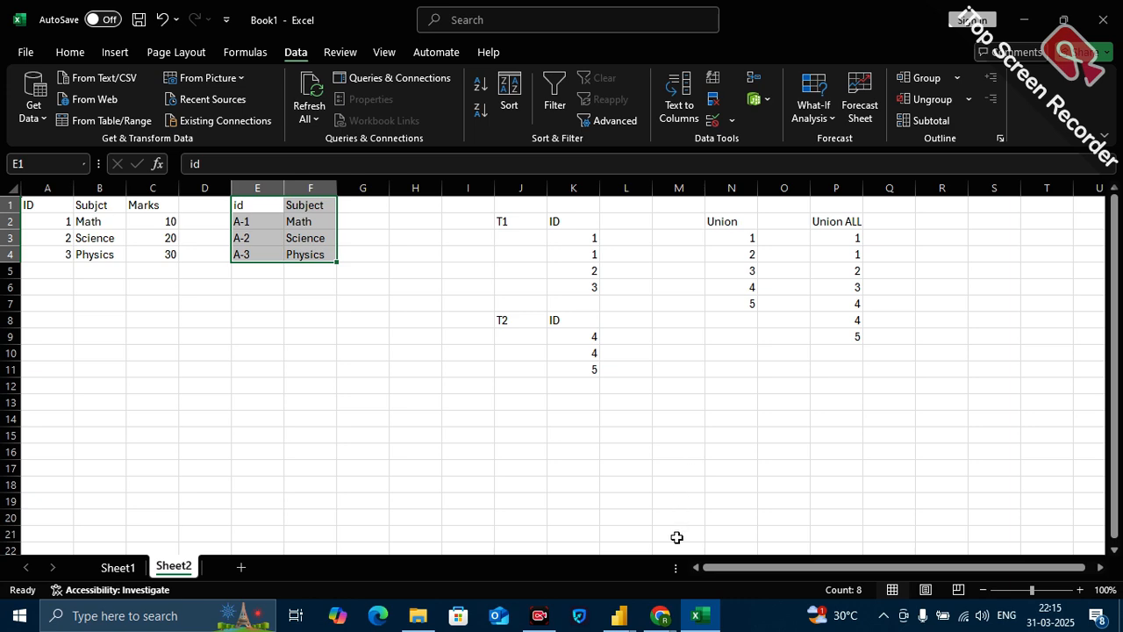
{"action": "mouse_move", "coordinate": [619, 615]}
{"action": "mouse_move", "coordinate": [674, 540]}
{"action": "left_click_drag", "start_coordinate": [507, 222], "coordinate": [574, 290]}
{"action": "left_click", "coordinate": [511, 323]}
{"action": "left_click_drag", "start_coordinate": [511, 323], "coordinate": [573, 370]}
{"action": "left_click", "coordinate": [652, 386]}
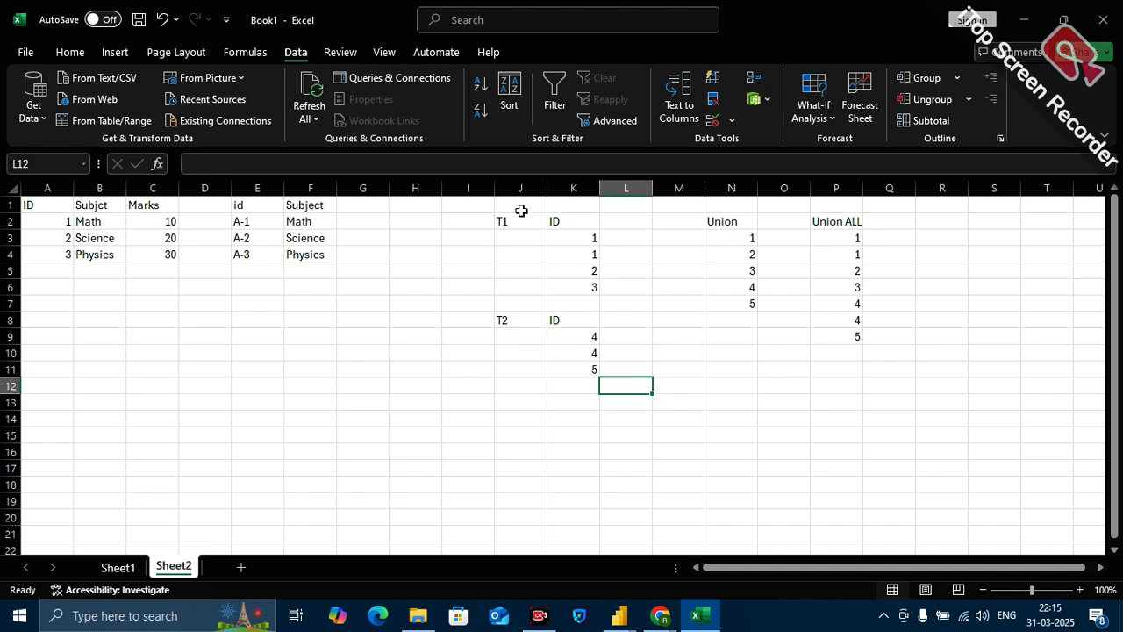
{"action": "left_click_drag", "start_coordinate": [510, 219], "coordinate": [564, 232]}
{"action": "left_click_drag", "start_coordinate": [589, 268], "coordinate": [591, 289]}
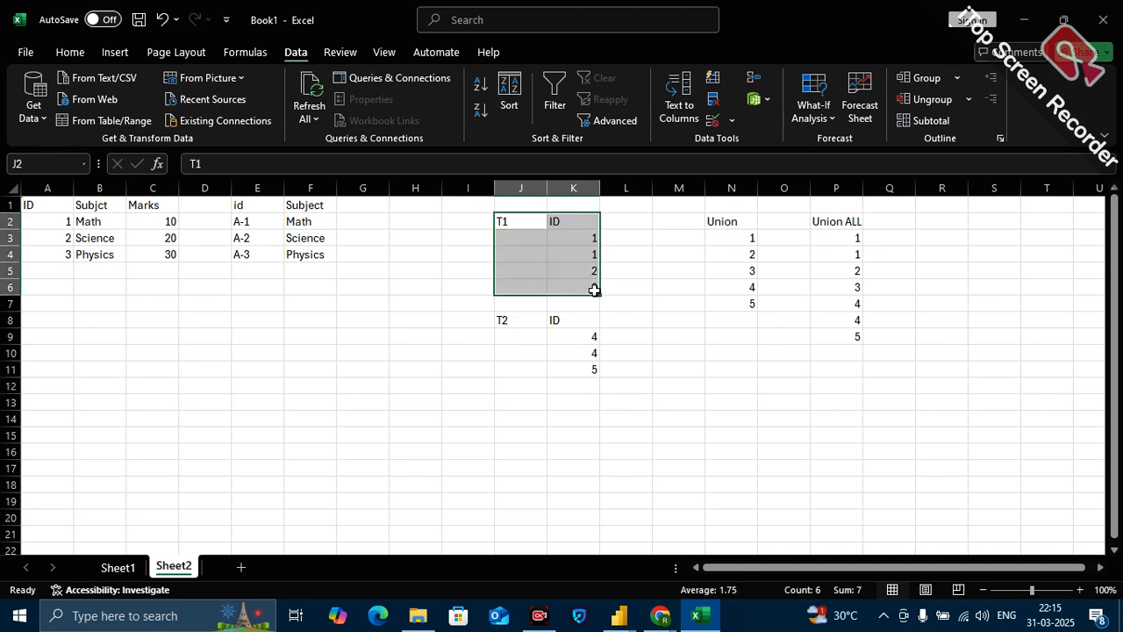
{"action": "left_click_drag", "start_coordinate": [518, 315], "coordinate": [581, 366]}
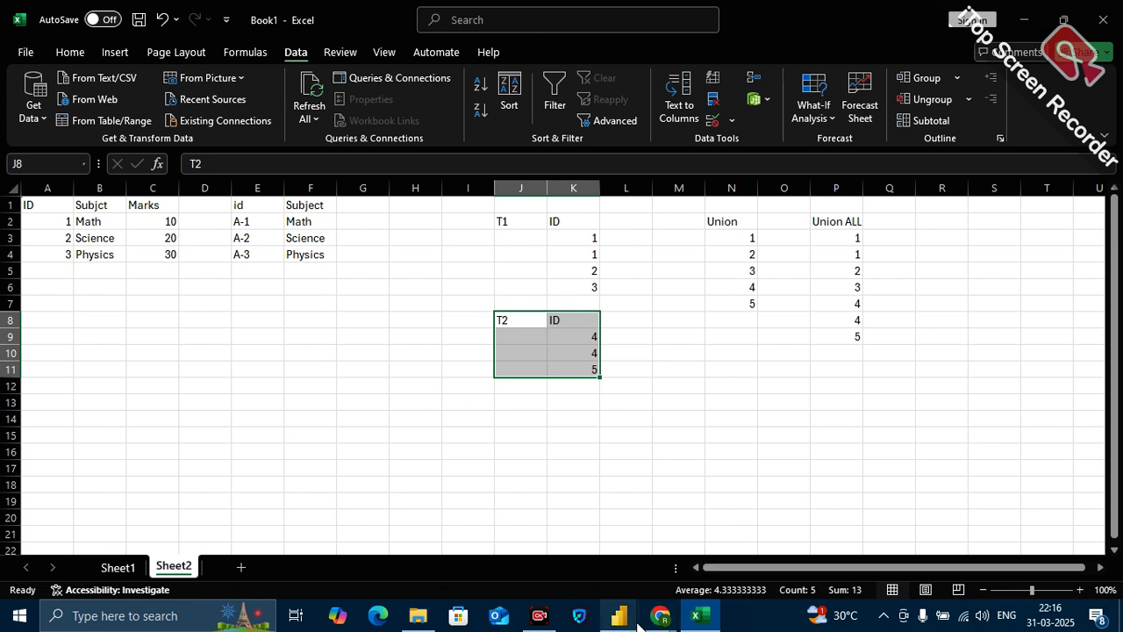
Switch to the Power Query Editor, close it and apply the pending query changes to the DA-17 PowerBI report.
{"action": "mouse_move", "coordinate": [636, 622]}
{"action": "left_click", "coordinate": [690, 556]}
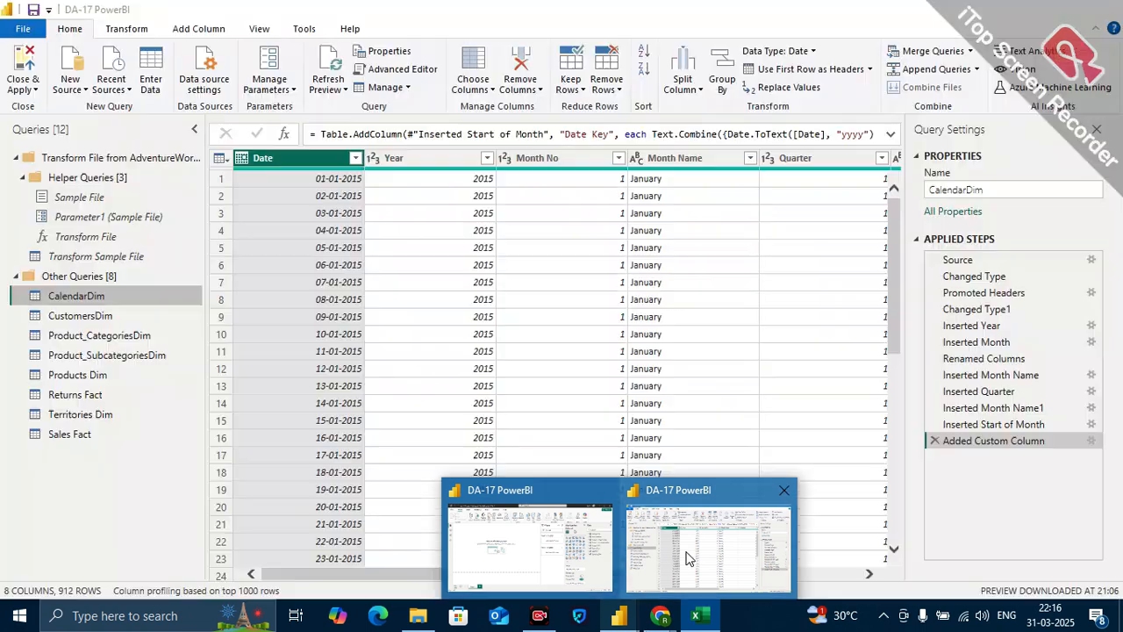
{"action": "left_click", "coordinate": [37, 91]}
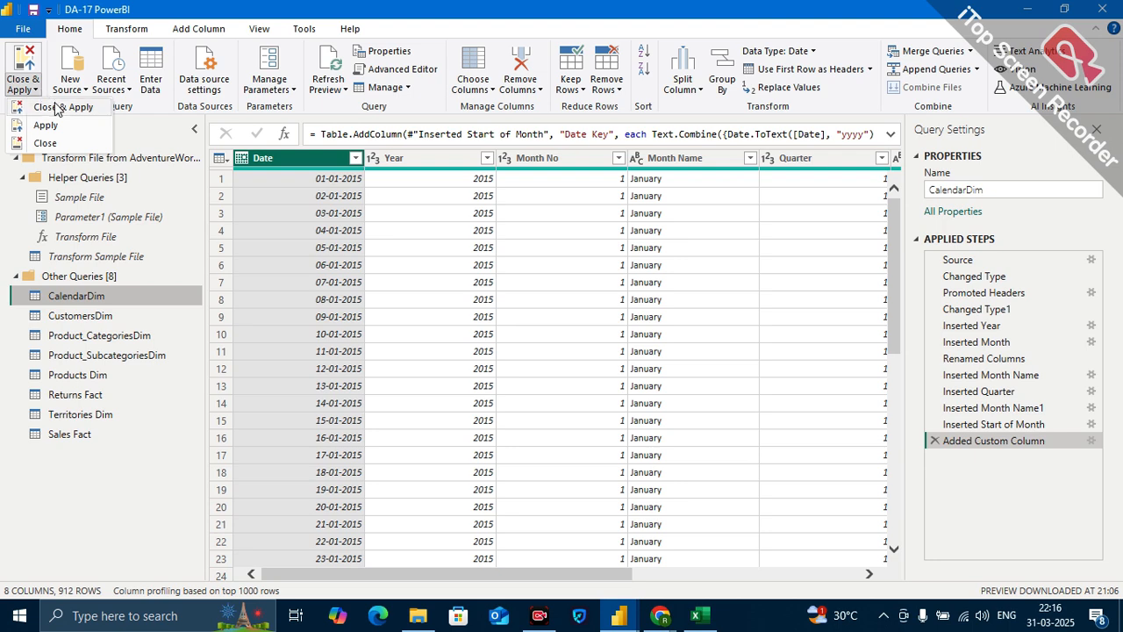
{"action": "left_click", "coordinate": [54, 106]}
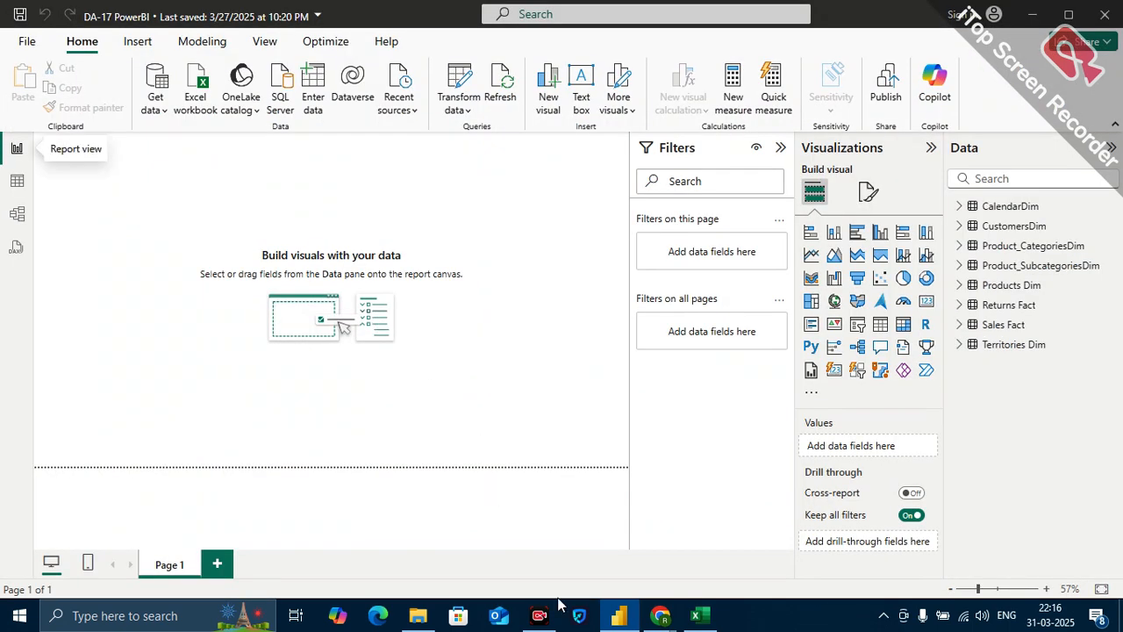
Switch to the Google Meet call, open Snipping Tool over it and dismiss the raised-hands notification.
{"action": "mouse_move", "coordinate": [659, 616]}
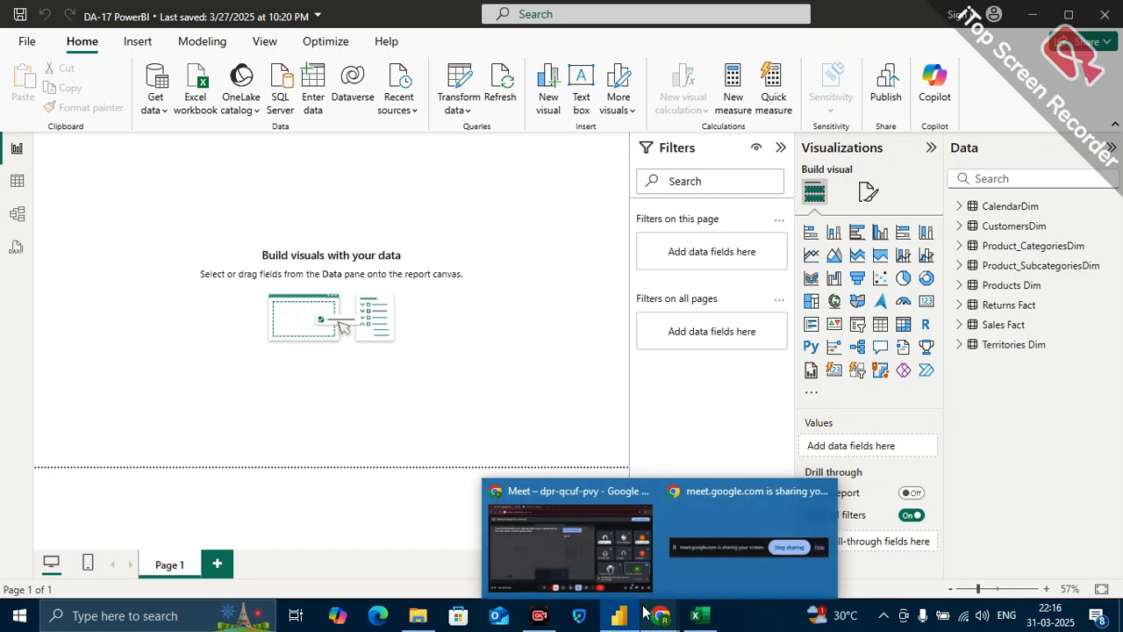
{"action": "left_click", "coordinate": [594, 548]}
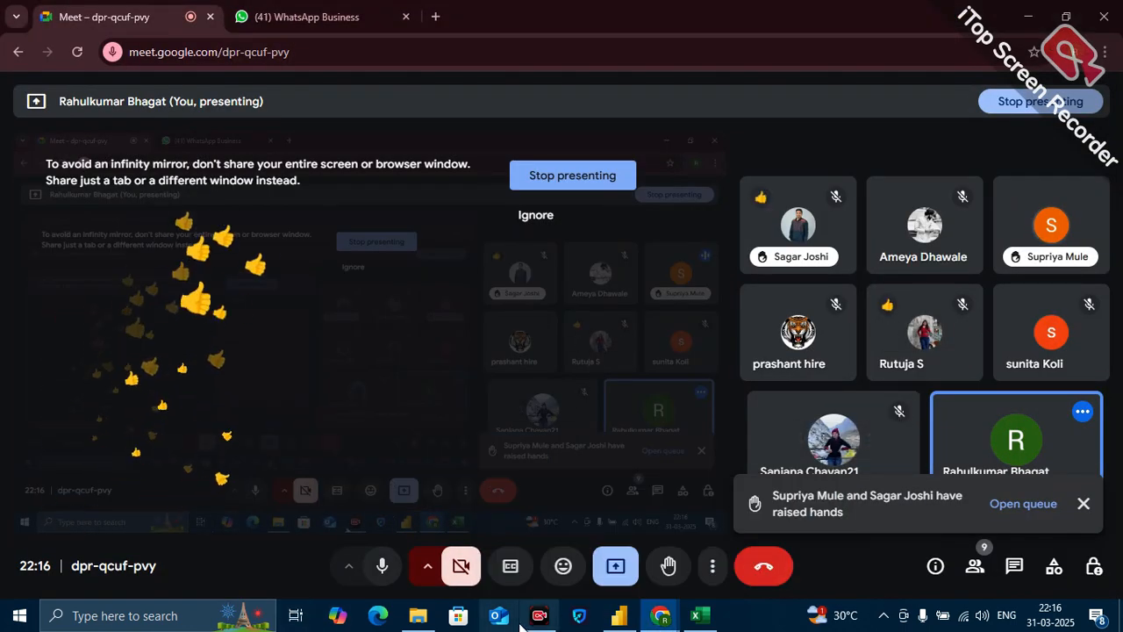
{"action": "left_click", "coordinate": [176, 616]}
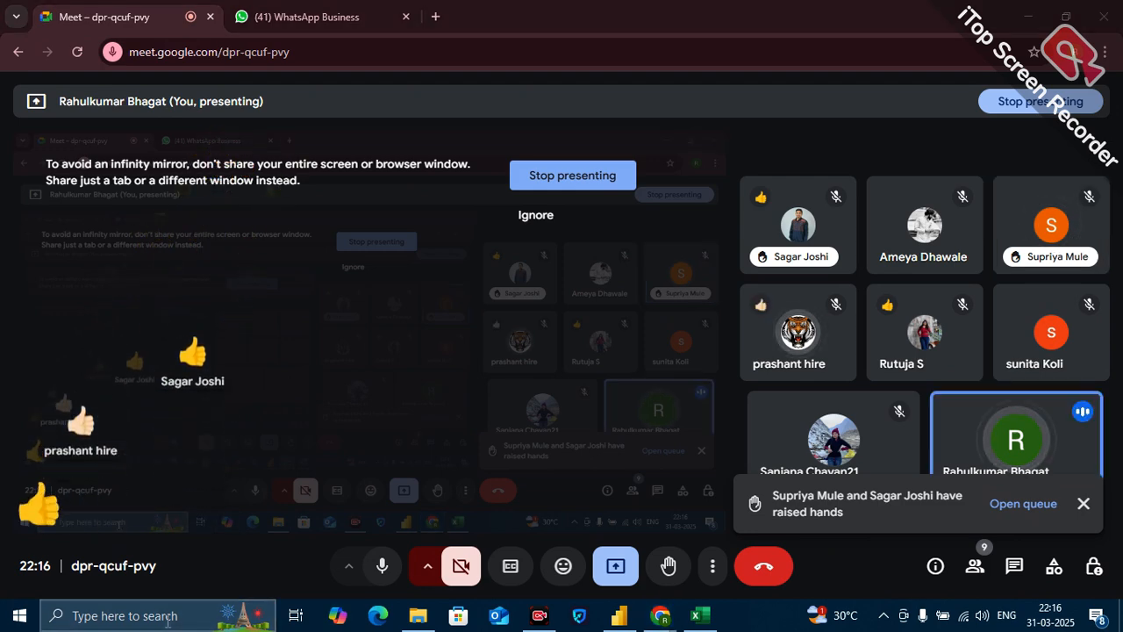
{"action": "type", "text": "snipp"}
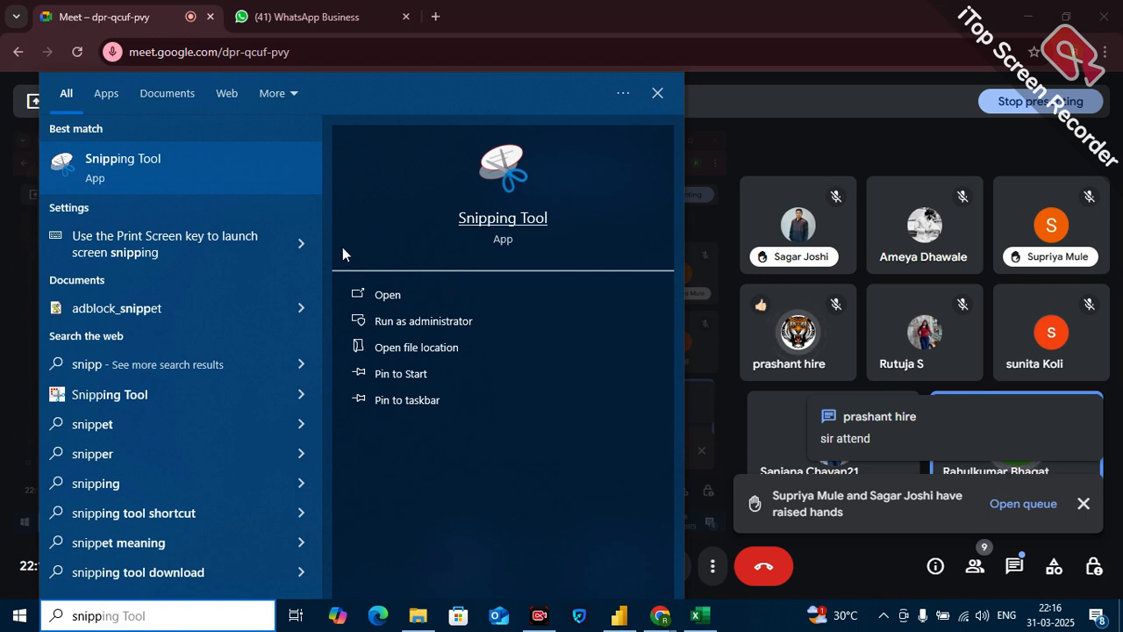
{"action": "left_click", "coordinate": [157, 164]}
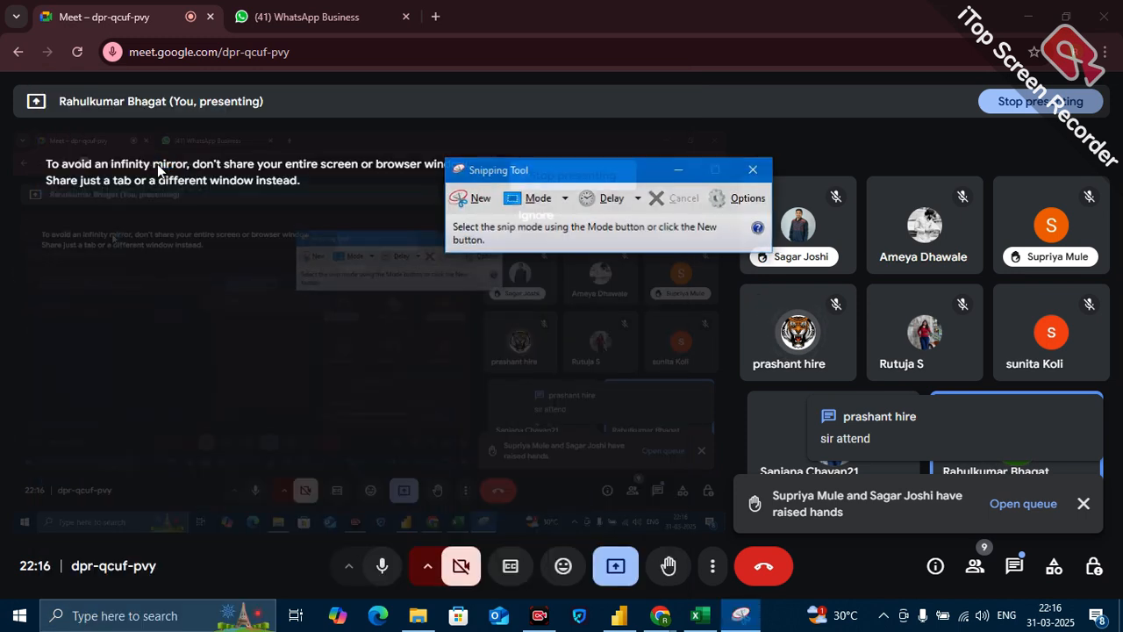
{"action": "left_click", "coordinate": [1084, 514]}
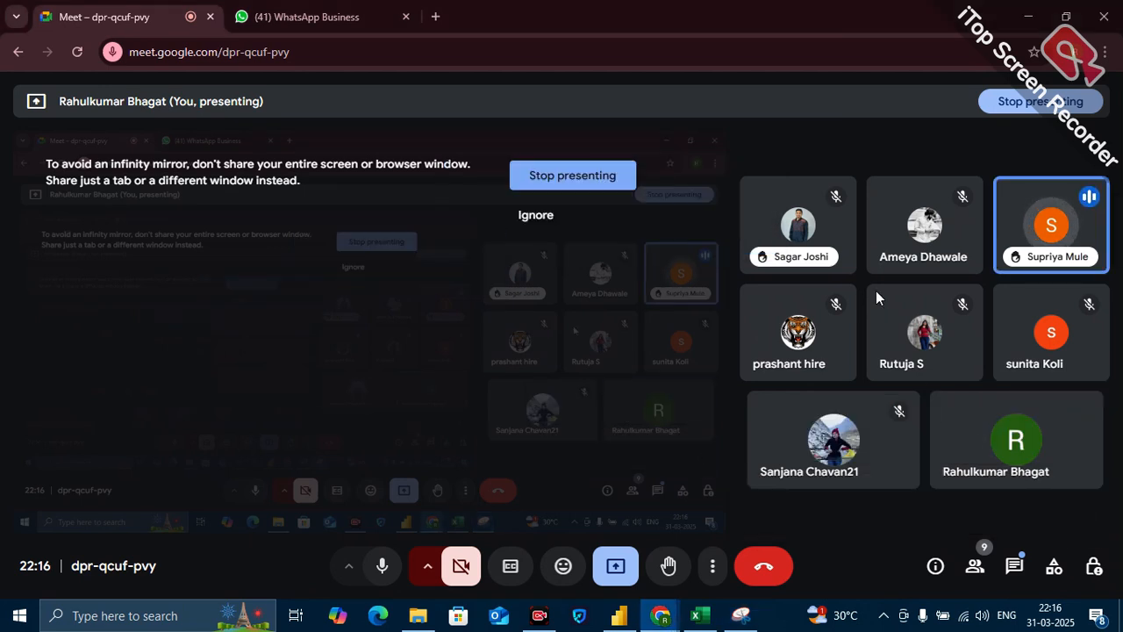
{"action": "left_click", "coordinate": [741, 614]}
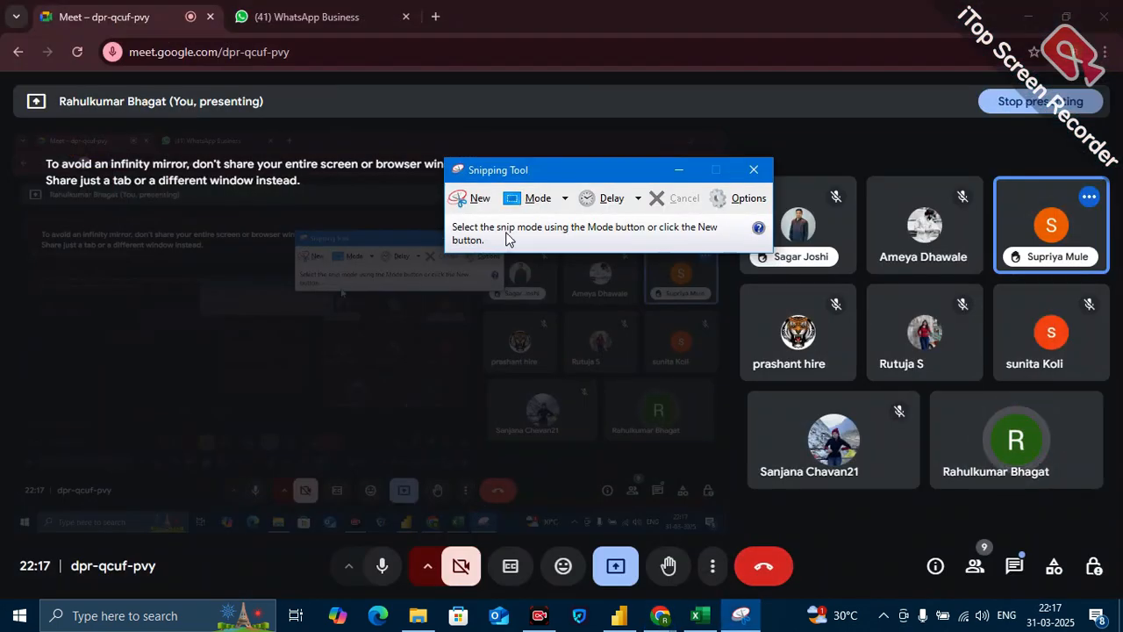
Capture a snip of the participant tiles in the Meet call, then minimize Snipping Tool.
{"action": "left_click", "coordinate": [481, 200]}
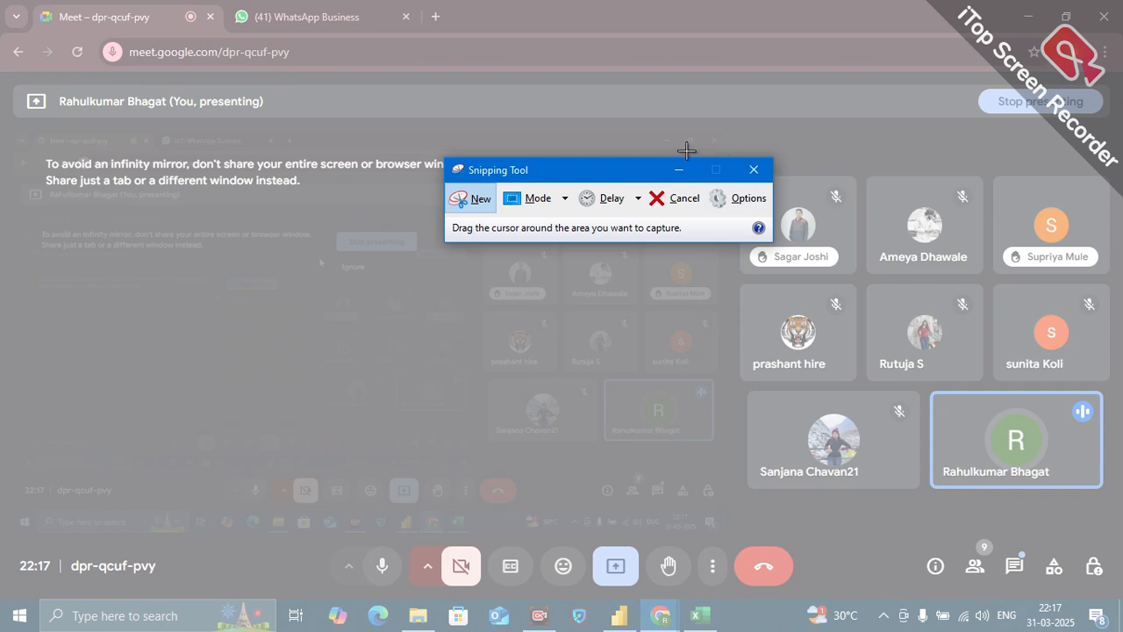
{"action": "left_click_drag", "start_coordinate": [669, 142], "coordinate": [1118, 528]}
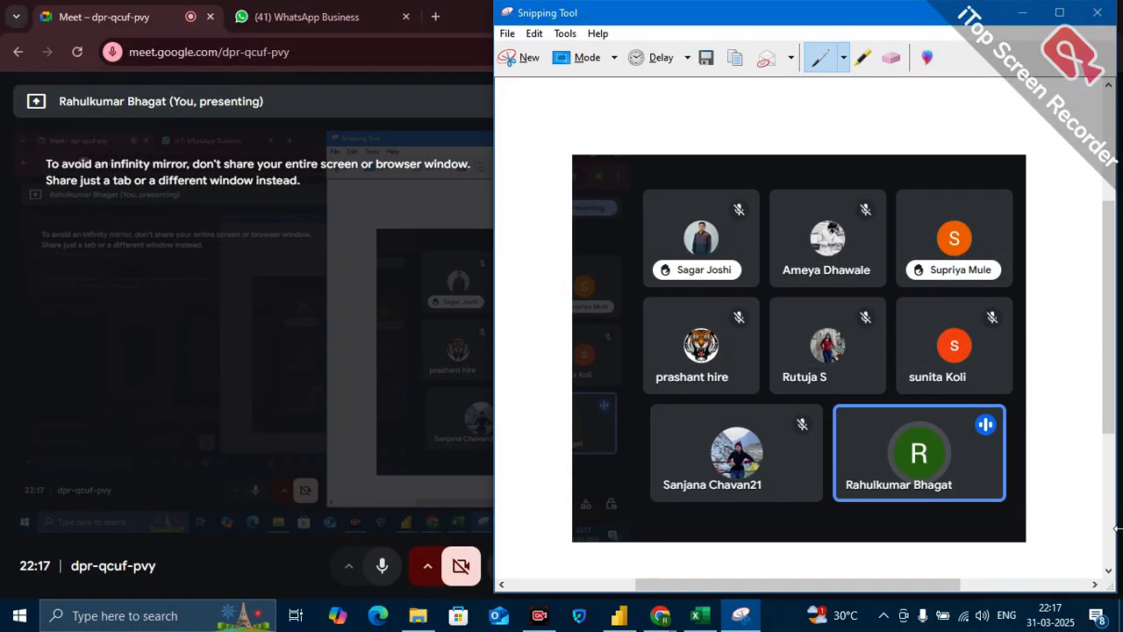
{"action": "left_click", "coordinate": [1022, 13]}
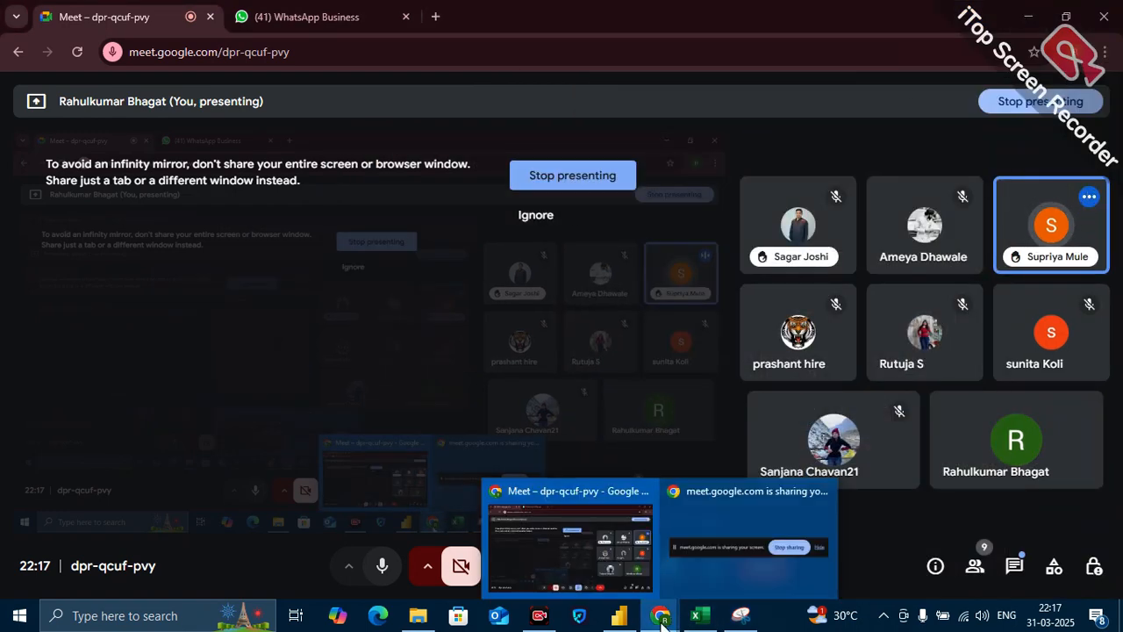
Switch to the Book1 workbook in Excel and add a new worksheet after Sheet2.
{"action": "mouse_move", "coordinate": [692, 620]}
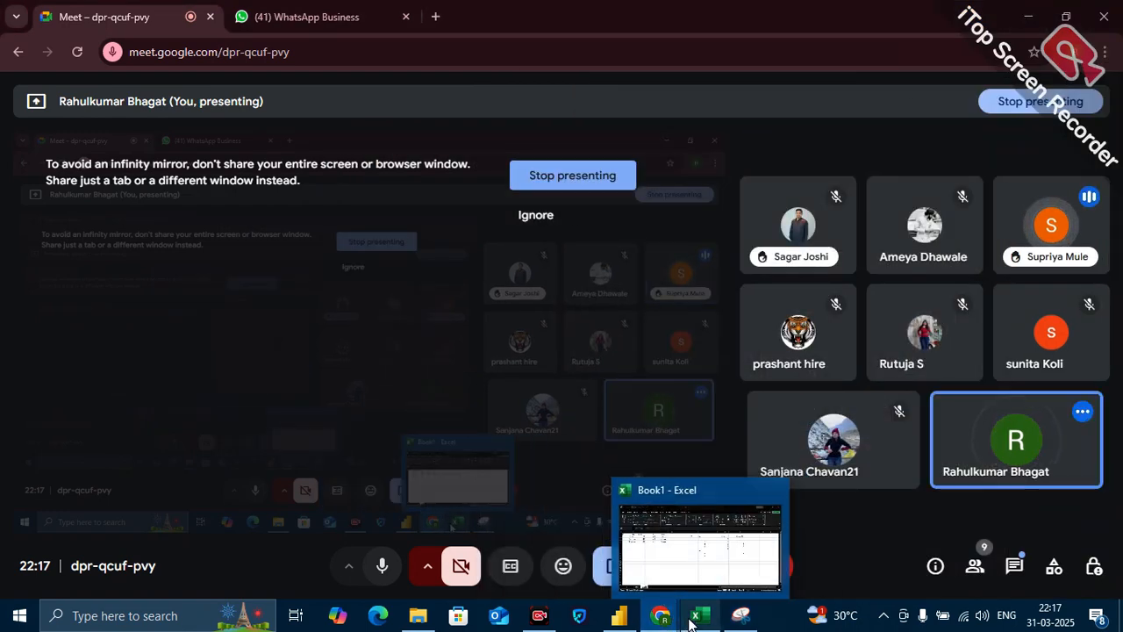
{"action": "left_click", "coordinate": [699, 571]}
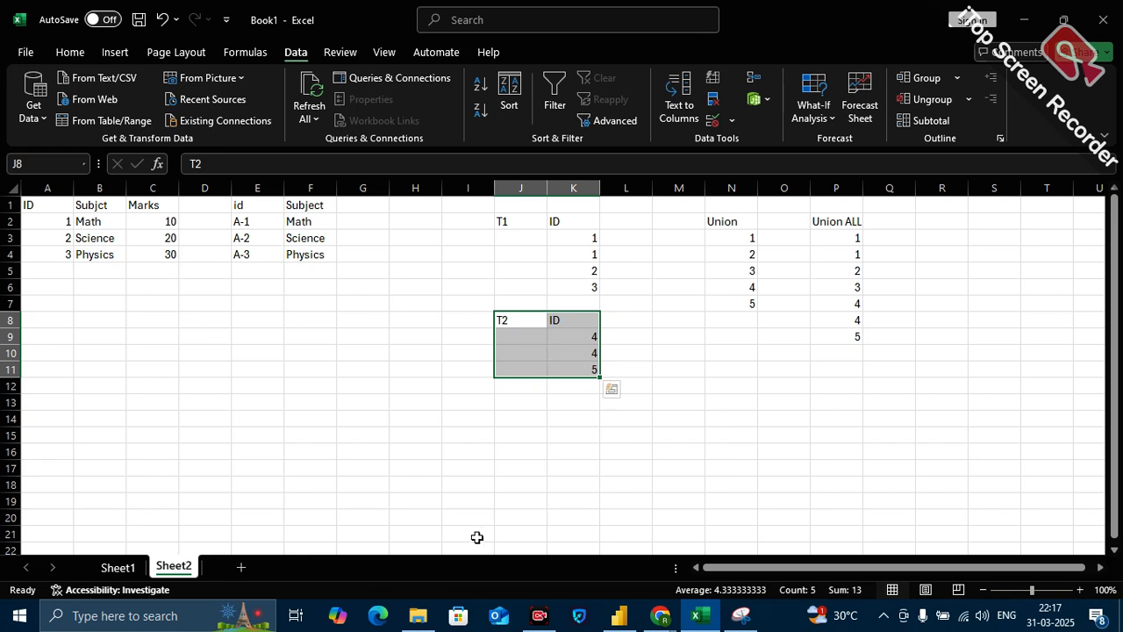
{"action": "scroll", "coordinate": [476, 536], "scroll_direction": "right", "scroll_amount": 5}
{"action": "left_click", "coordinate": [243, 569]}
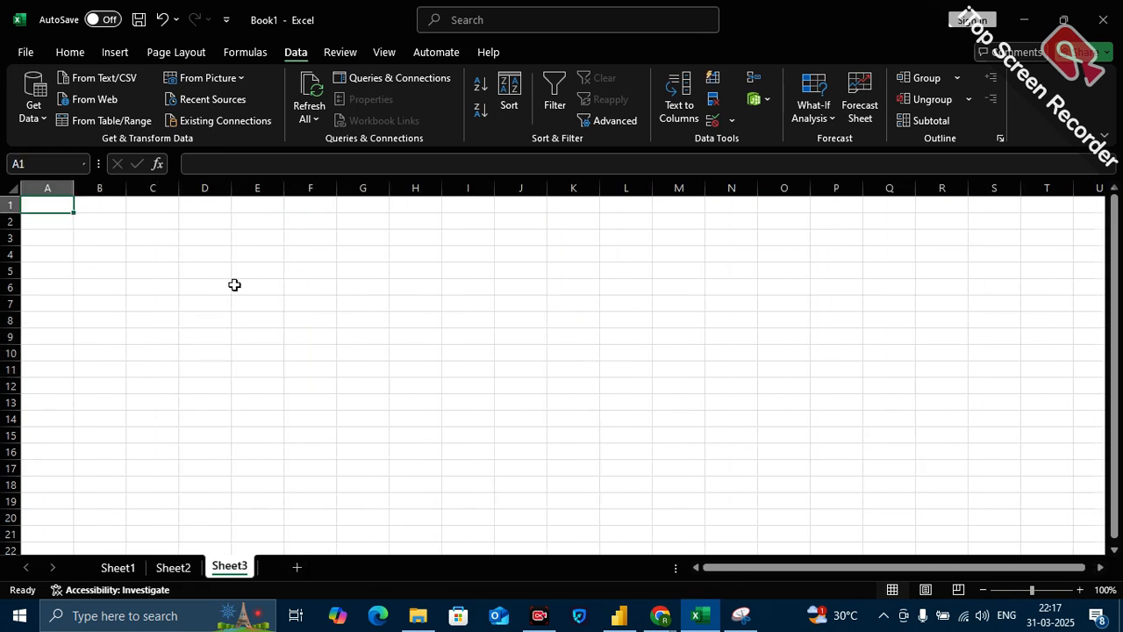
Enter the first table's headers on the new sheet: ID in E2 and Subject in F2.
{"action": "left_click", "coordinate": [265, 211]}
{"action": "left_click", "coordinate": [263, 217]}
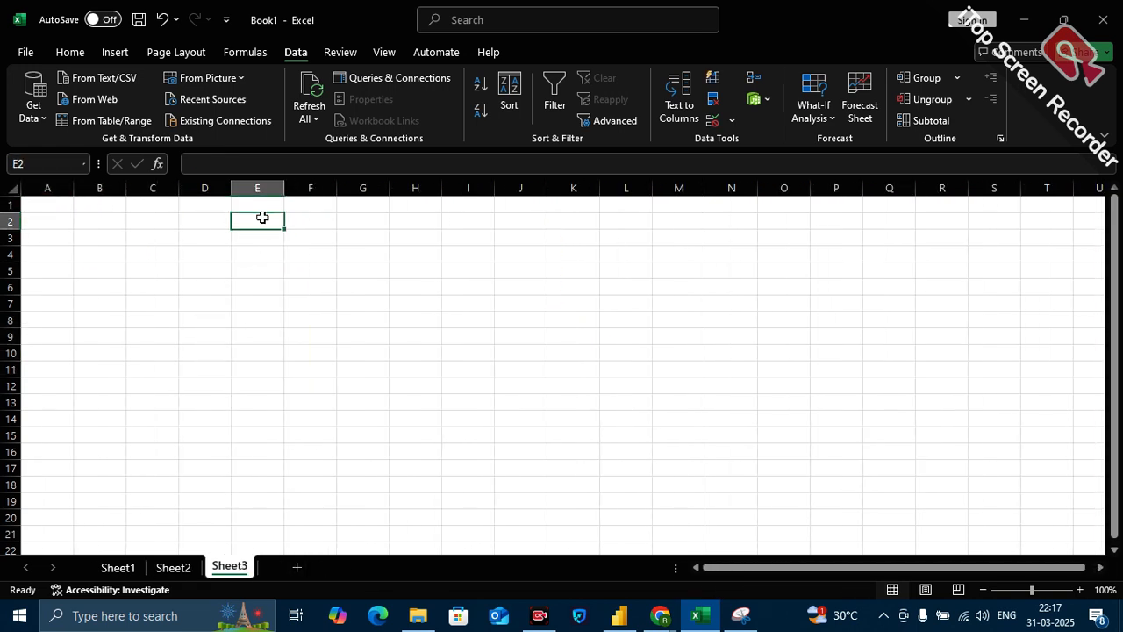
{"action": "type", "text": "ID"}
{"action": "left_click", "coordinate": [308, 226]}
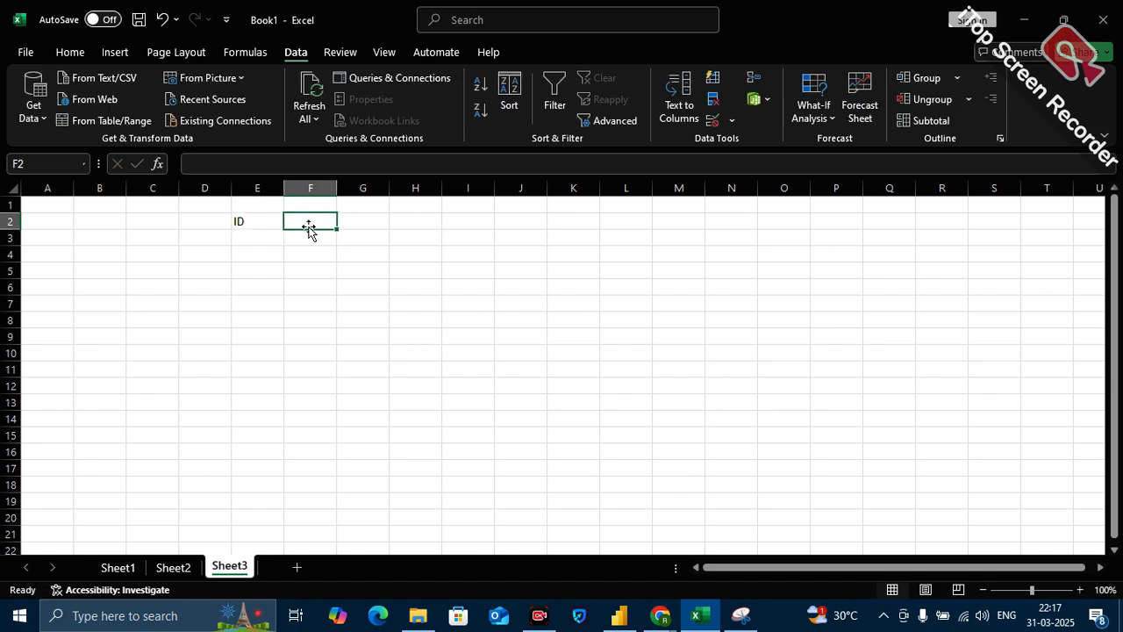
{"action": "type", "text": "Su"}
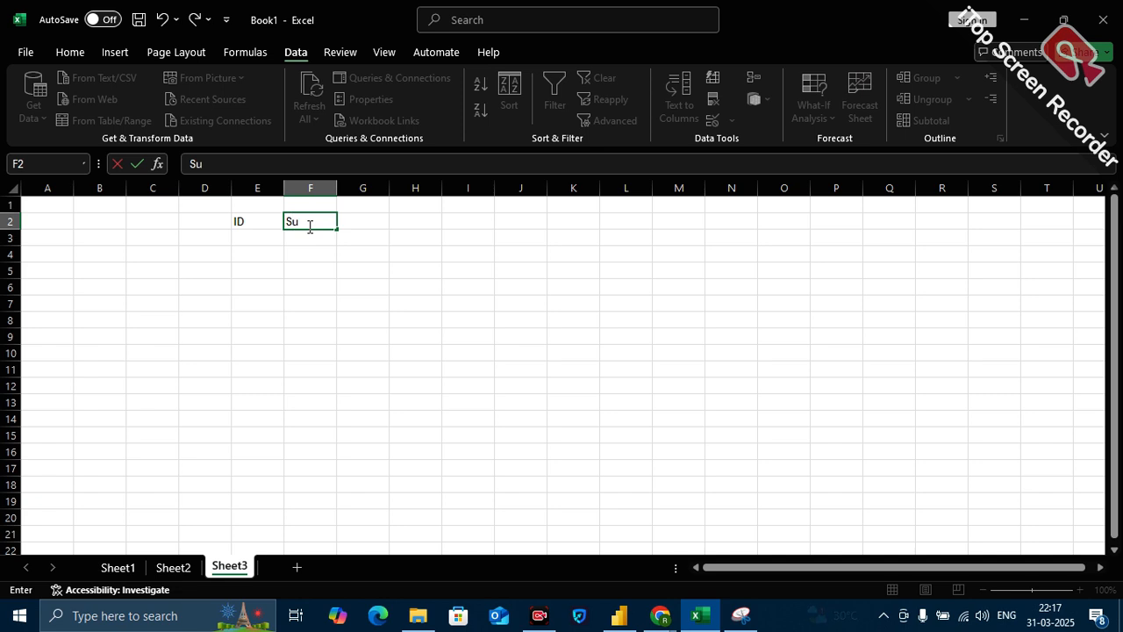
{"action": "type", "text": "bject"}
Fill the first table's ID column with 1, 2 and 3 in E3:E5.
{"action": "left_click", "coordinate": [252, 240]}
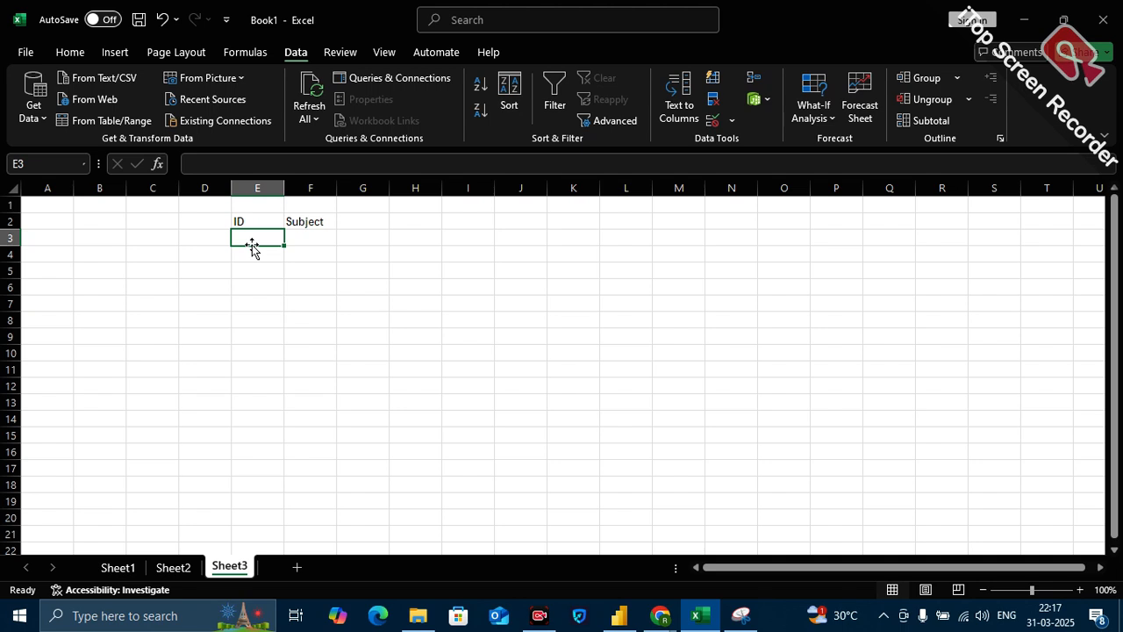
{"action": "type", "text": "1"}
{"action": "left_click", "coordinate": [249, 253]}
{"action": "type", "text": "2"}
{"action": "left_click", "coordinate": [268, 277]}
{"action": "type", "text": "3"}
Fill the Subject column with Math, Phy and Sci in F3:F5.
{"action": "left_click", "coordinate": [307, 237]}
{"action": "type", "text": "Math"}
{"action": "left_click", "coordinate": [309, 251]}
{"action": "type", "text": "P"}
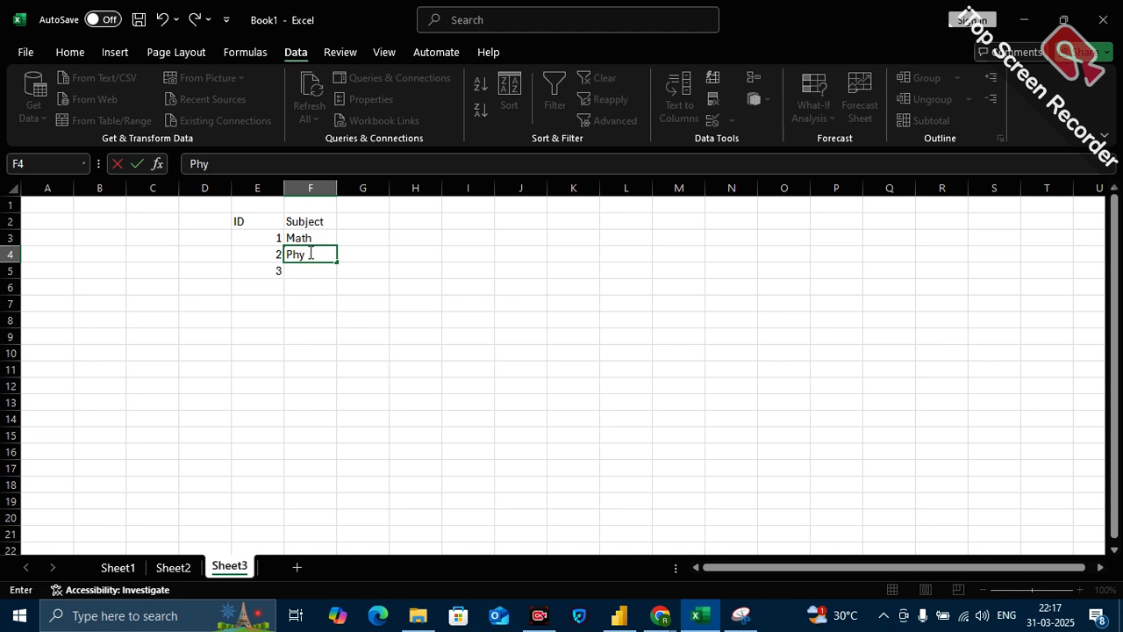
{"action": "left_click", "coordinate": [305, 272]}
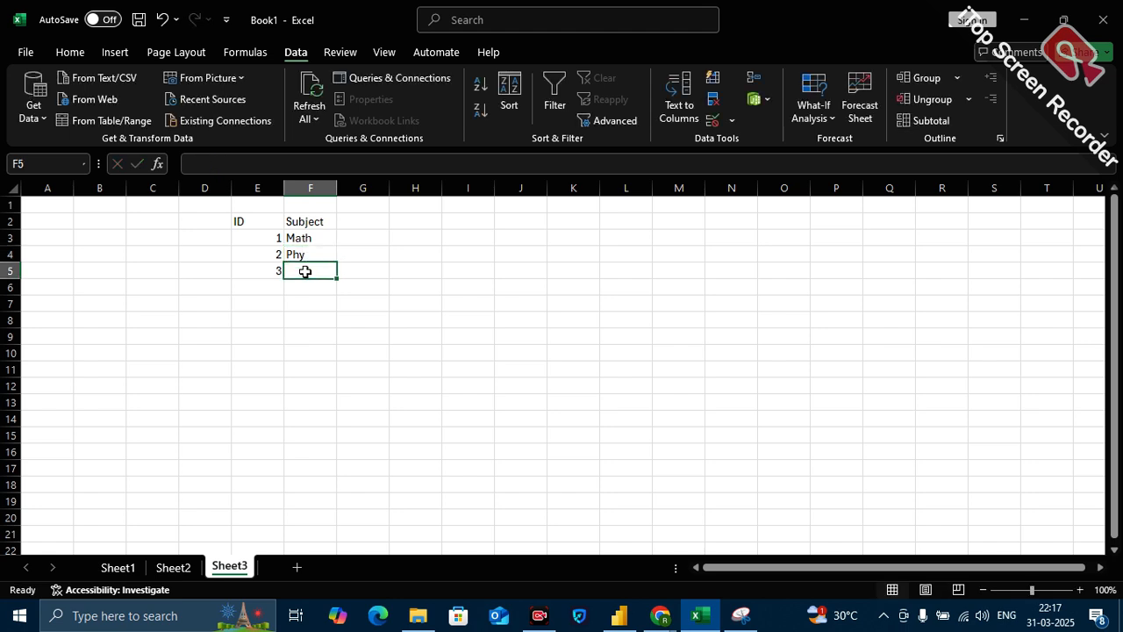
{"action": "type", "text": "Sci"}
{"action": "left_click", "coordinate": [422, 337]}
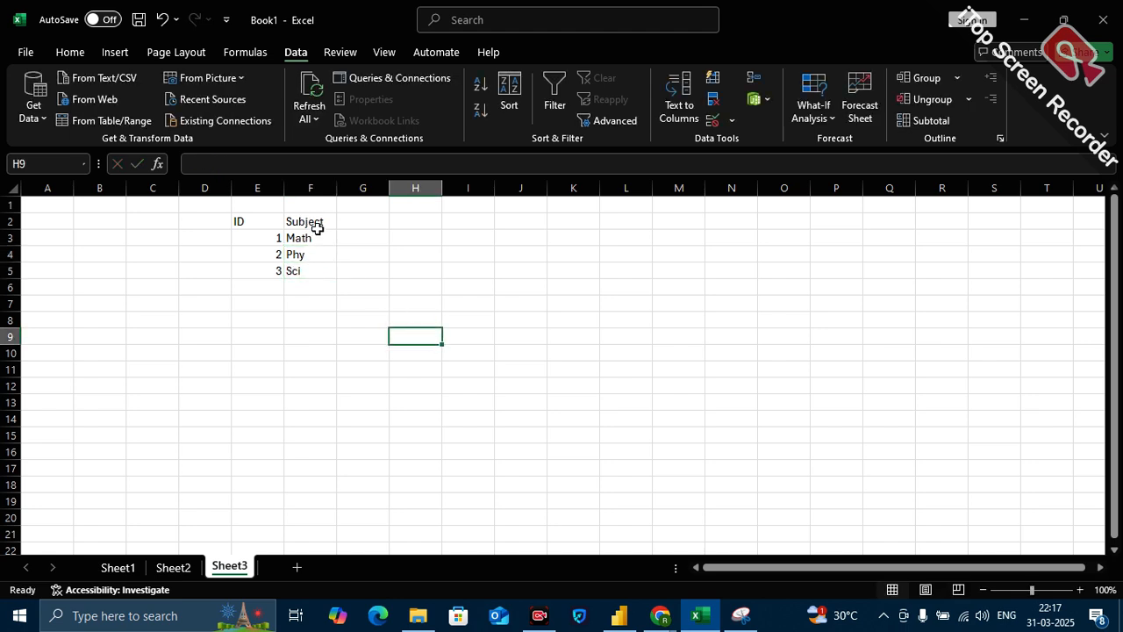
Label the first table T1 in D2 and start a second table with the label T2 in H2.
{"action": "left_click", "coordinate": [189, 215]}
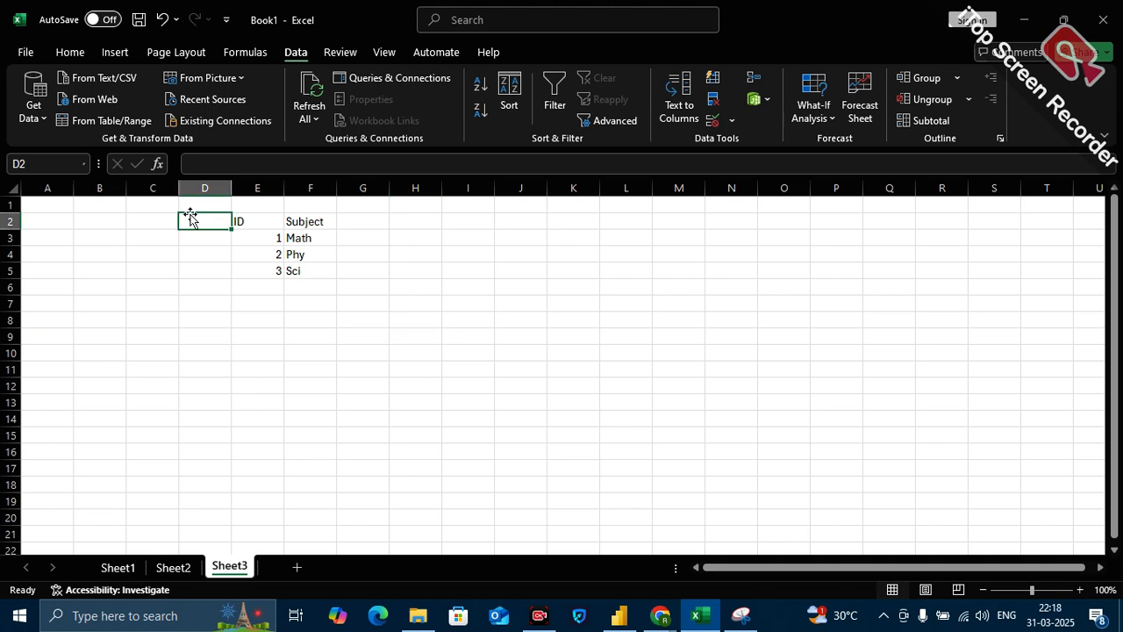
{"action": "type", "text": "T1"}
{"action": "left_click", "coordinate": [431, 226]}
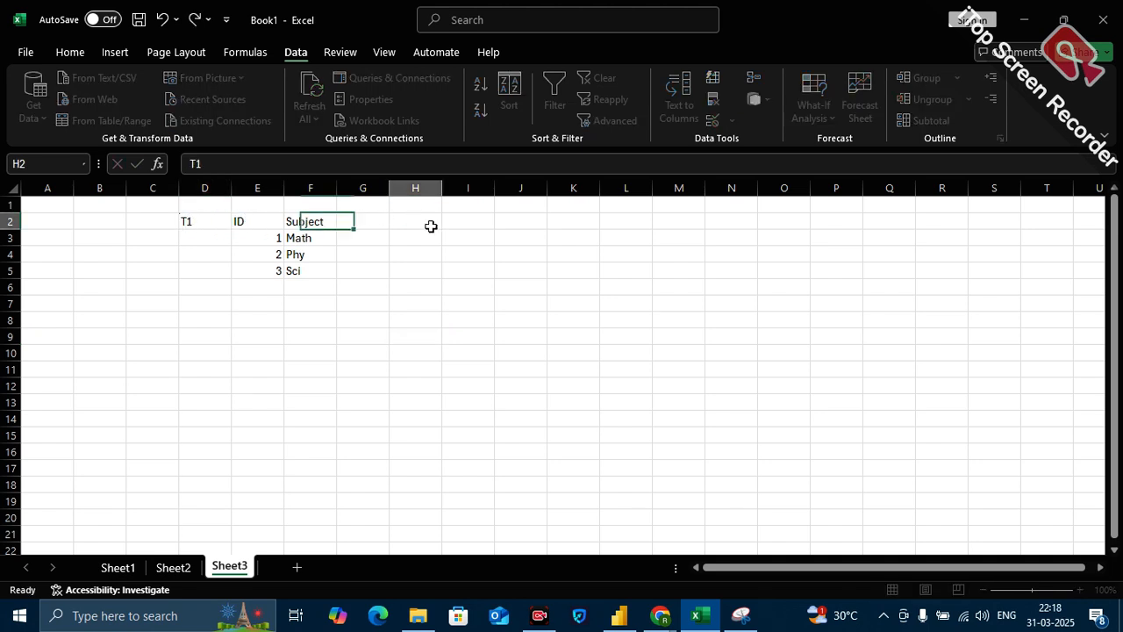
{"action": "type", "text": "T2"}
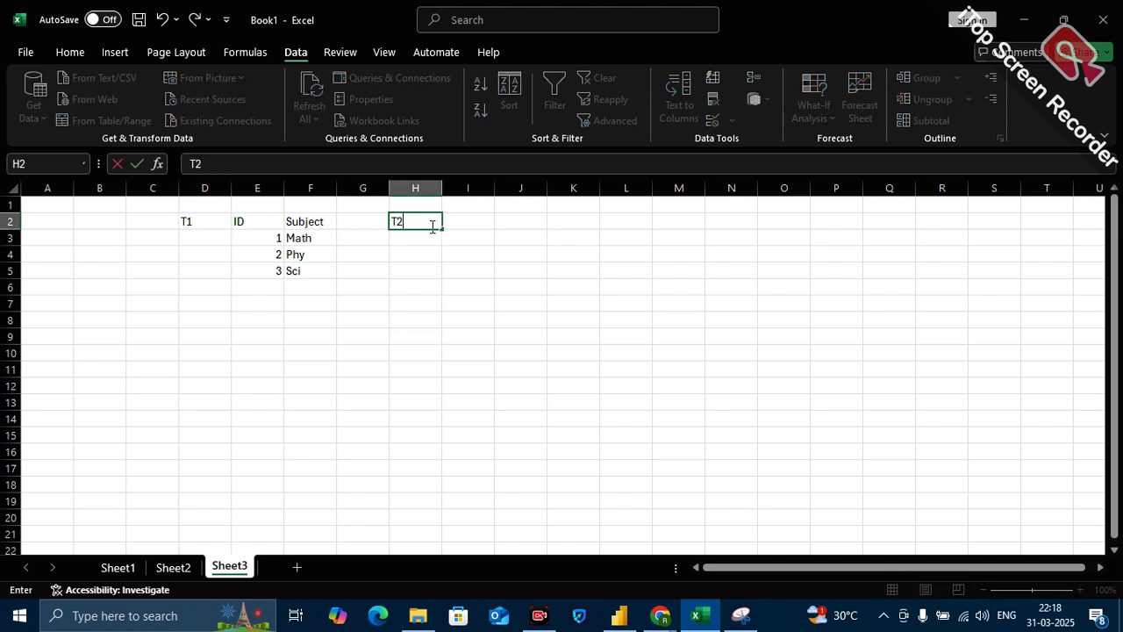
Enter the second table's headers: ID in I3 and Marks in J3.
{"action": "left_click", "coordinate": [466, 237]}
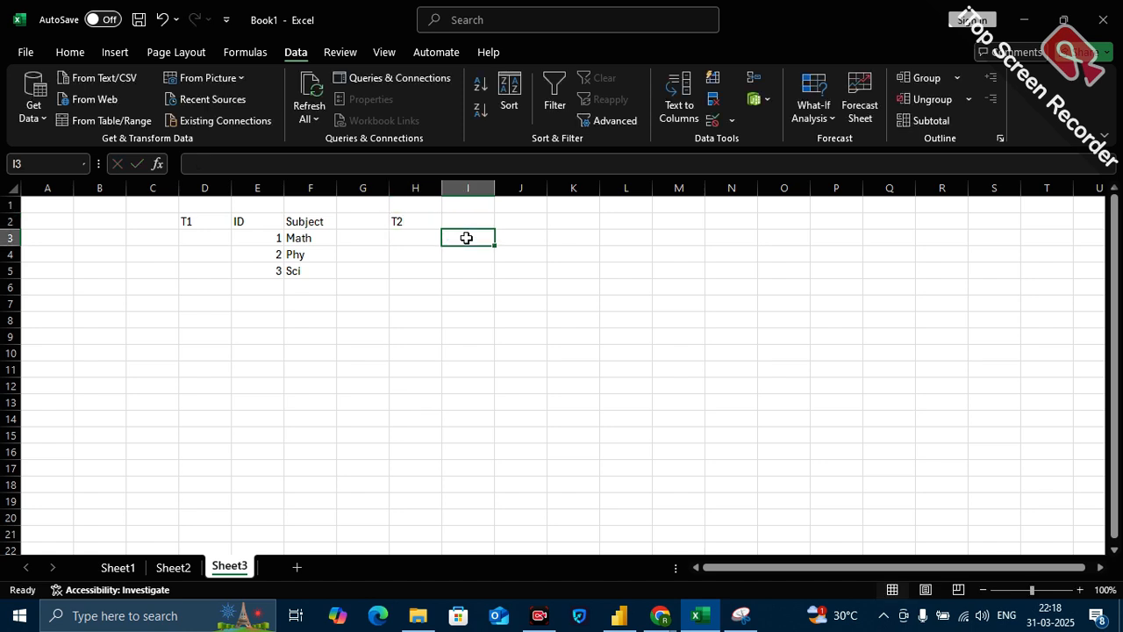
{"action": "type", "text": "ID"}
{"action": "left_click", "coordinate": [511, 238]}
{"action": "type", "text": "Marks"}
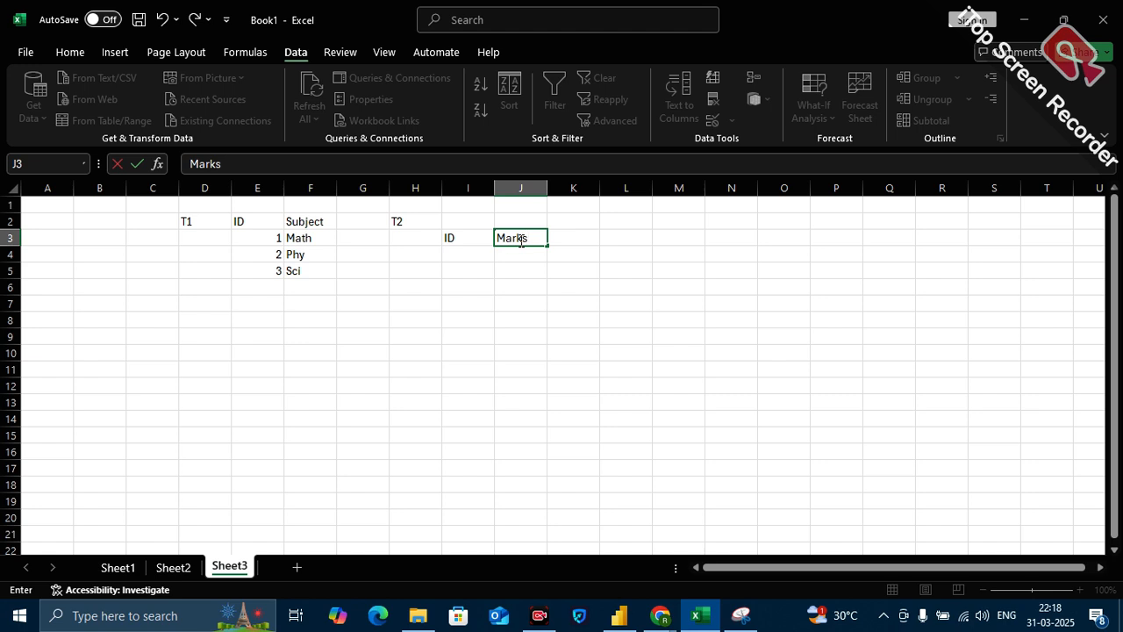
Fill the second table's ID column with 1, 2 and 3 in I4:I6.
{"action": "left_click", "coordinate": [455, 253]}
{"action": "type", "text": "1"}
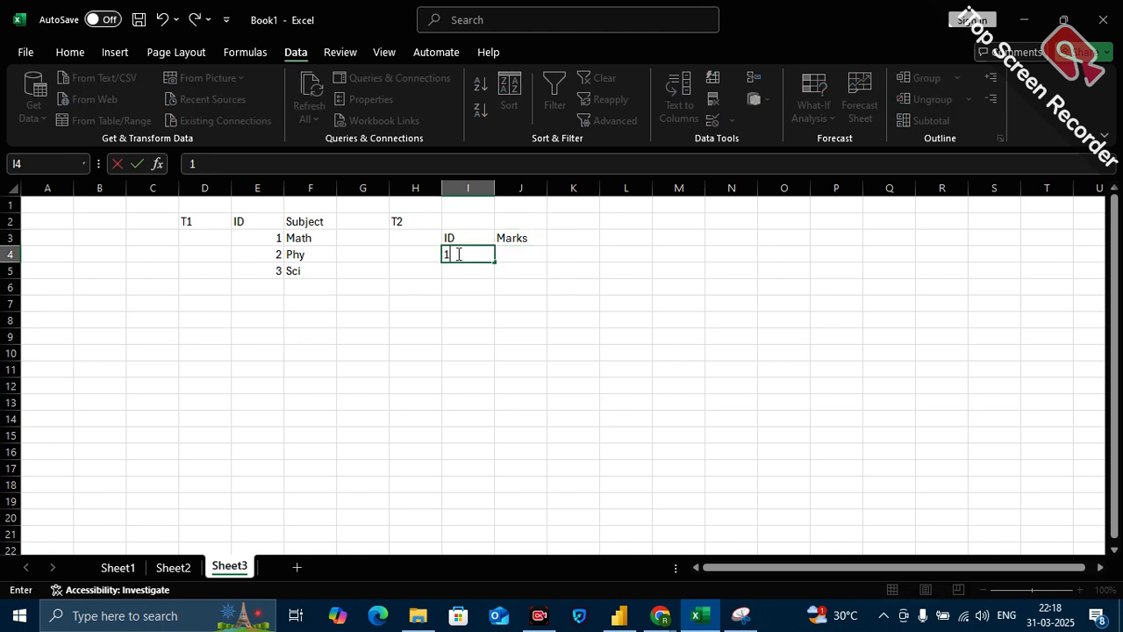
{"action": "left_click", "coordinate": [457, 273]}
{"action": "type", "text": "2"}
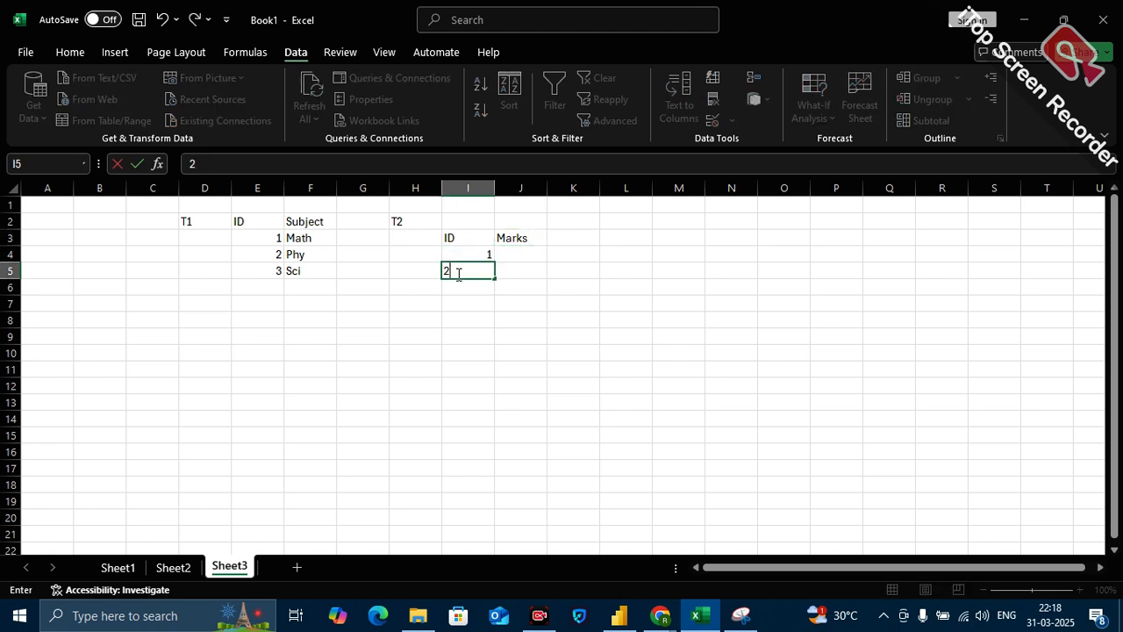
{"action": "left_click", "coordinate": [457, 288]}
{"action": "type", "text": "3"}
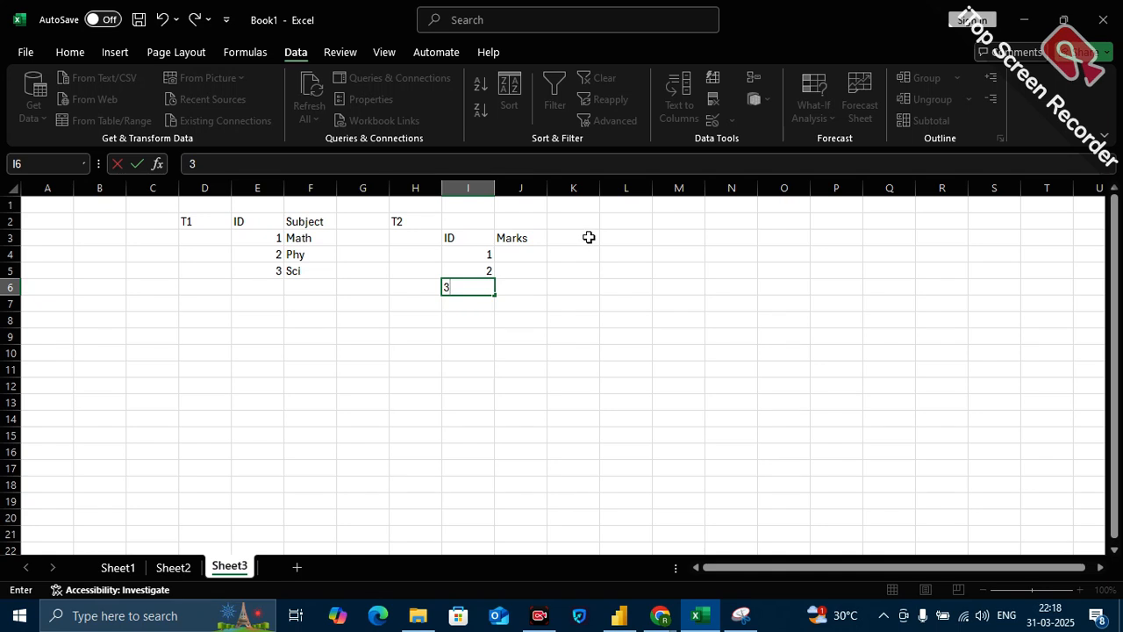
Fill the Marks column with 10, 20 and 30 in J4:J6.
{"action": "left_click", "coordinate": [516, 262]}
{"action": "type", "text": "10"}
{"action": "left_click", "coordinate": [513, 271]}
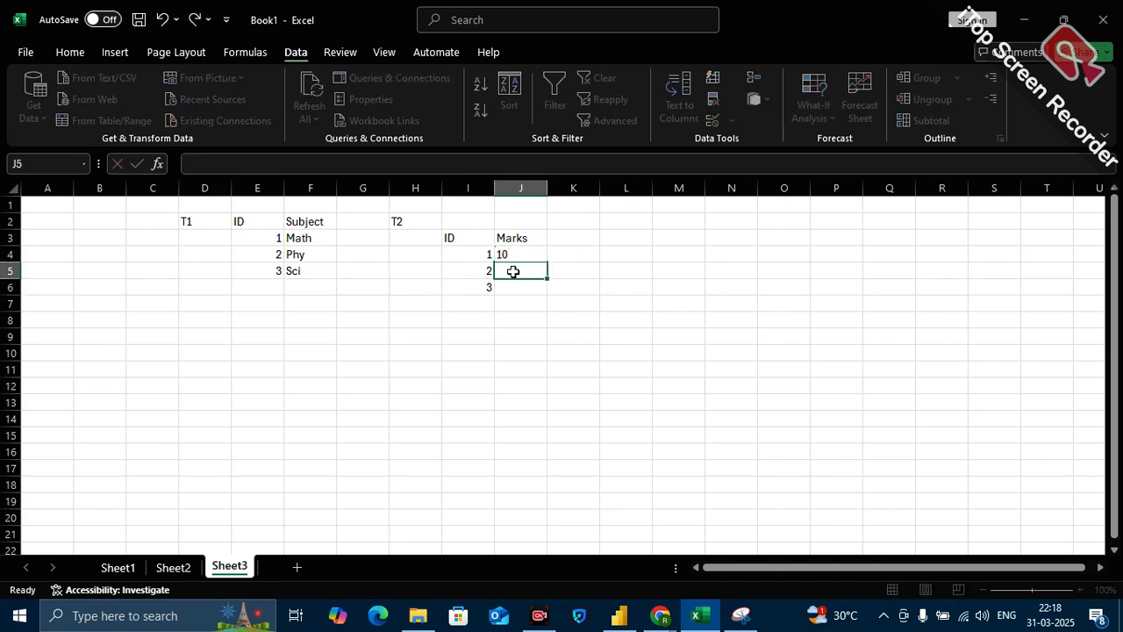
{"action": "type", "text": "20"}
{"action": "left_click", "coordinate": [511, 286]}
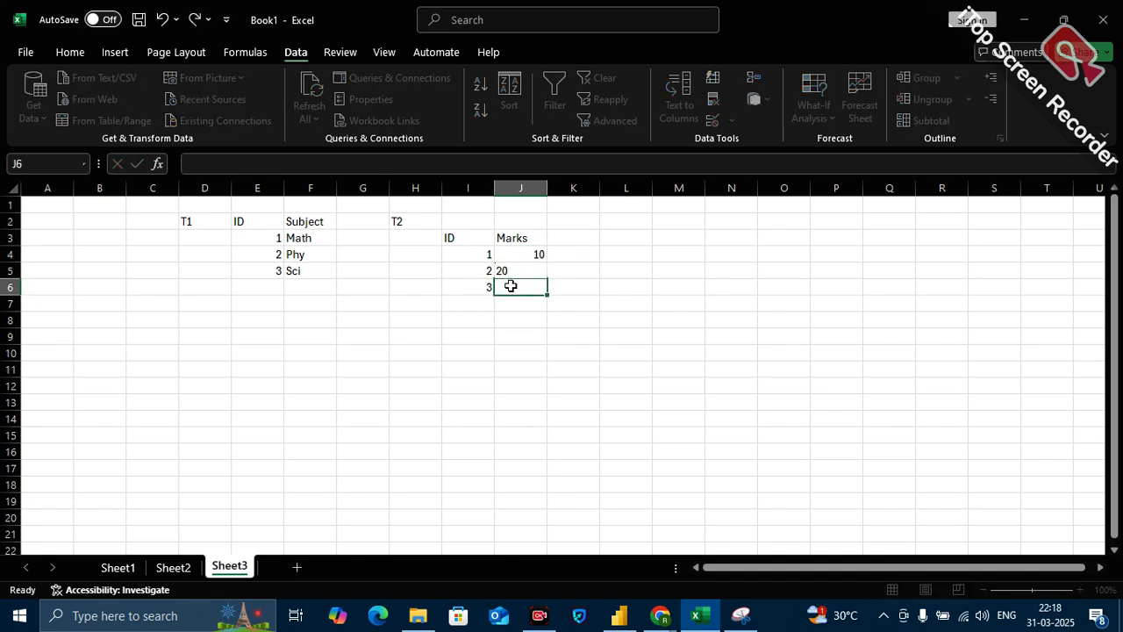
{"action": "type", "text": "30"}
{"action": "left_click", "coordinate": [554, 336]}
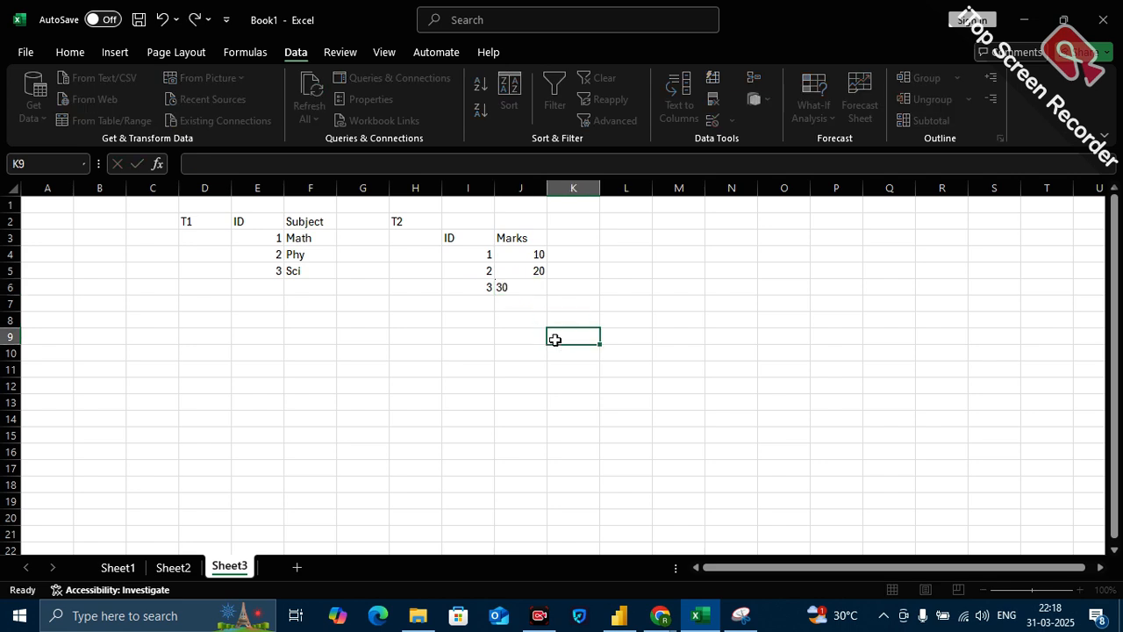
Move the ID and Marks block from I3:J6 up one row to start at I2, level with the T2 label.
{"action": "left_click_drag", "start_coordinate": [464, 235], "coordinate": [511, 282]}
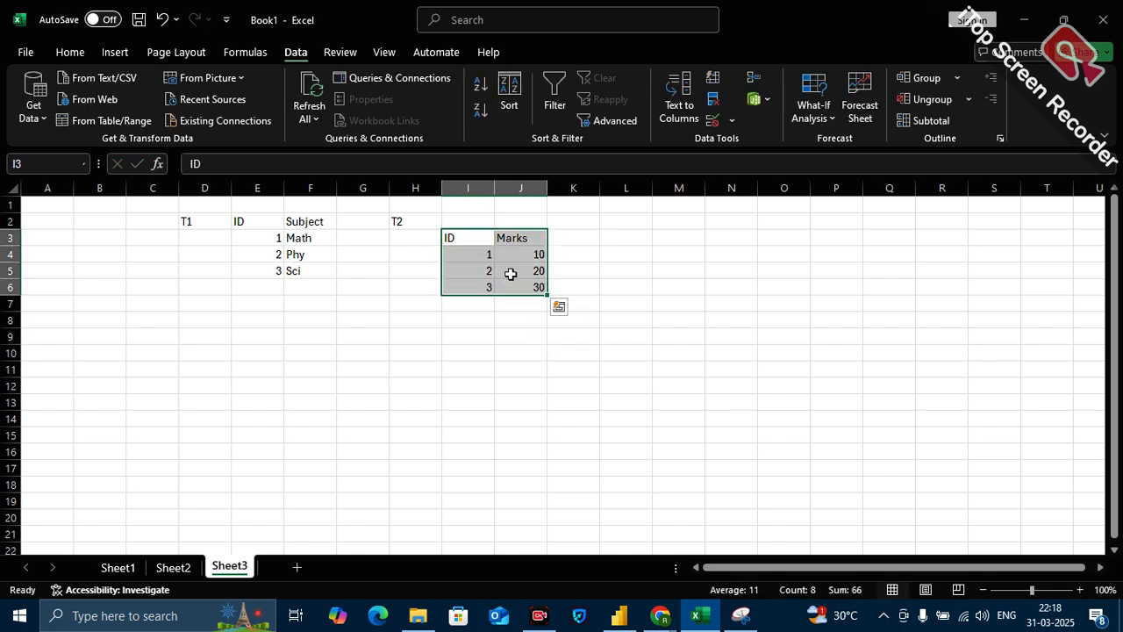
{"action": "key", "text": "ctrl+c"}
{"action": "left_click_drag", "start_coordinate": [482, 219], "coordinate": [531, 269]}
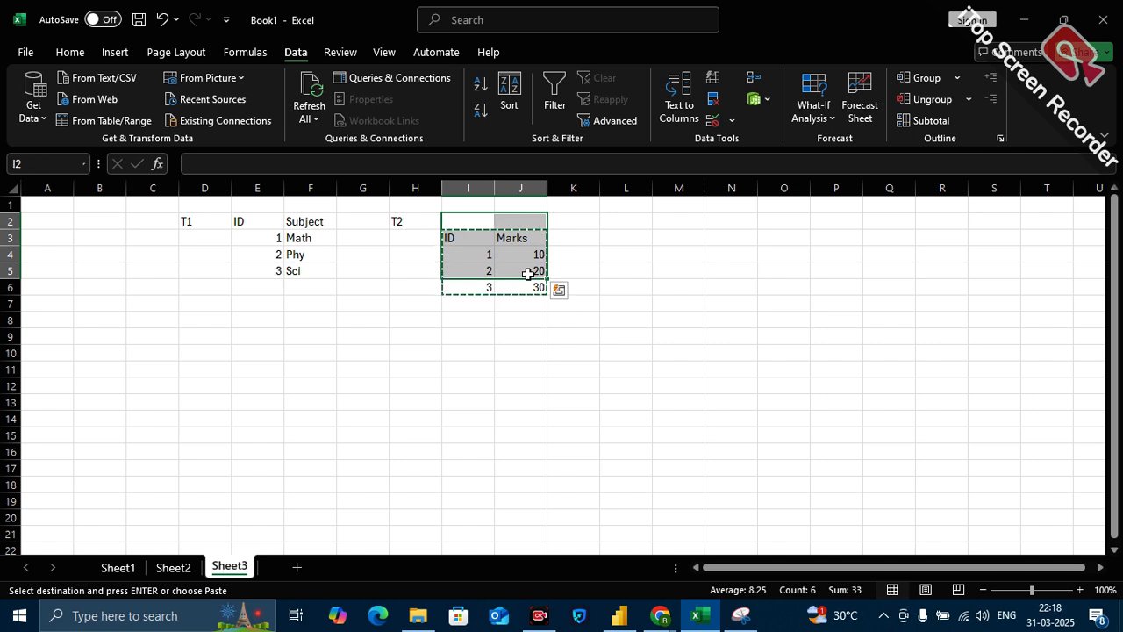
{"action": "key", "text": "Return"}
{"action": "left_click", "coordinate": [543, 356]}
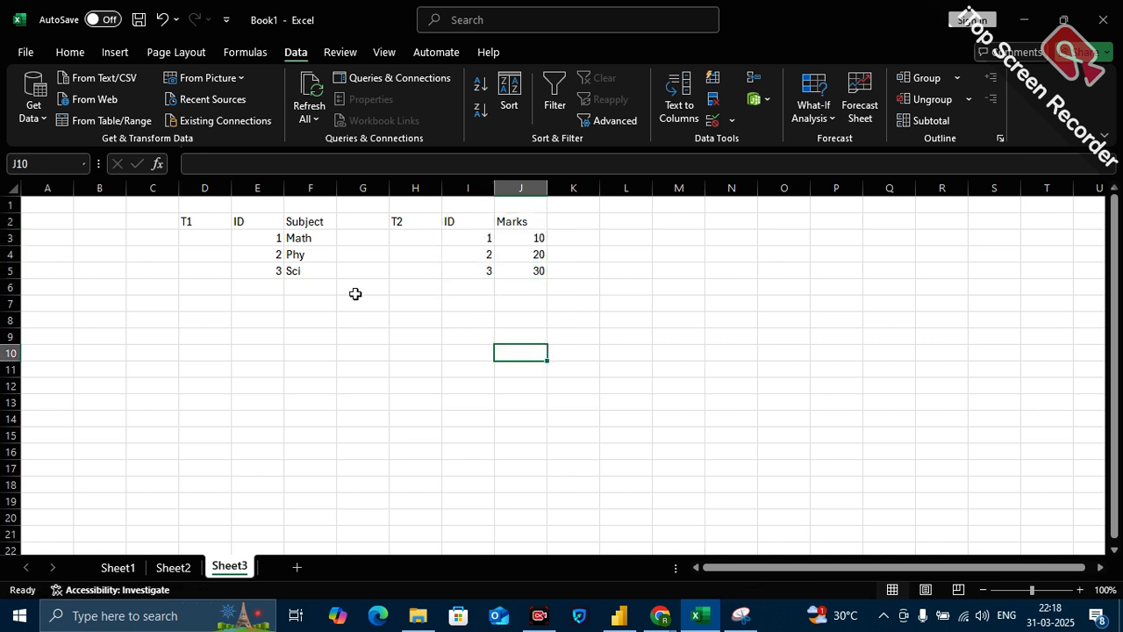
Enter the headers for a combined result below the T1 table: Subject in F7 and Marks in G7.
{"action": "left_click", "coordinate": [272, 319]}
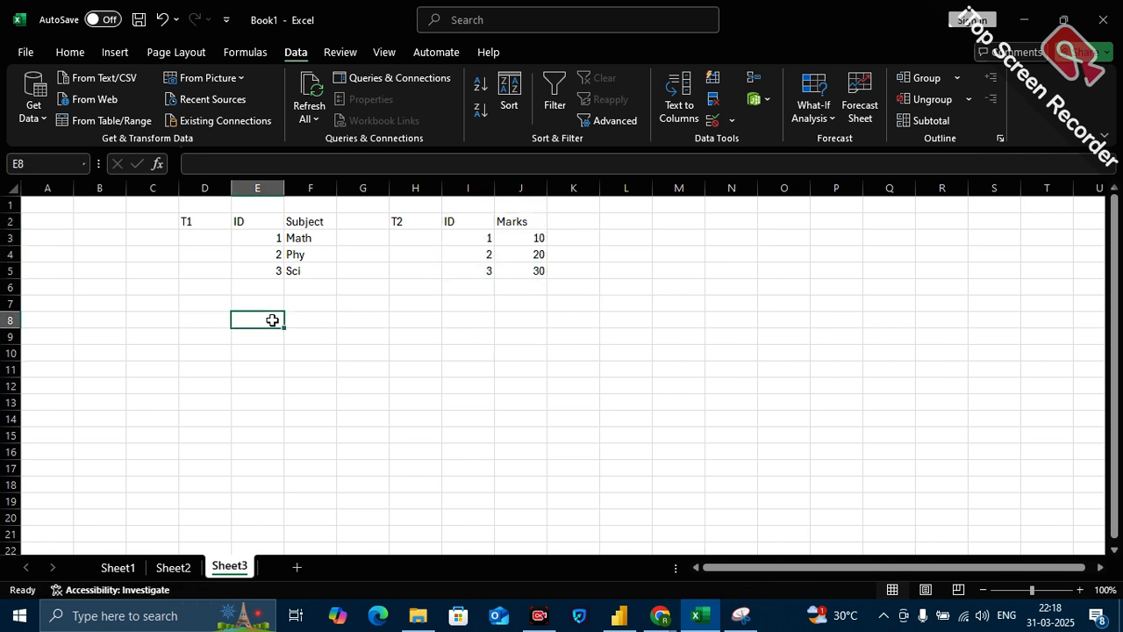
{"action": "left_click", "coordinate": [306, 241]}
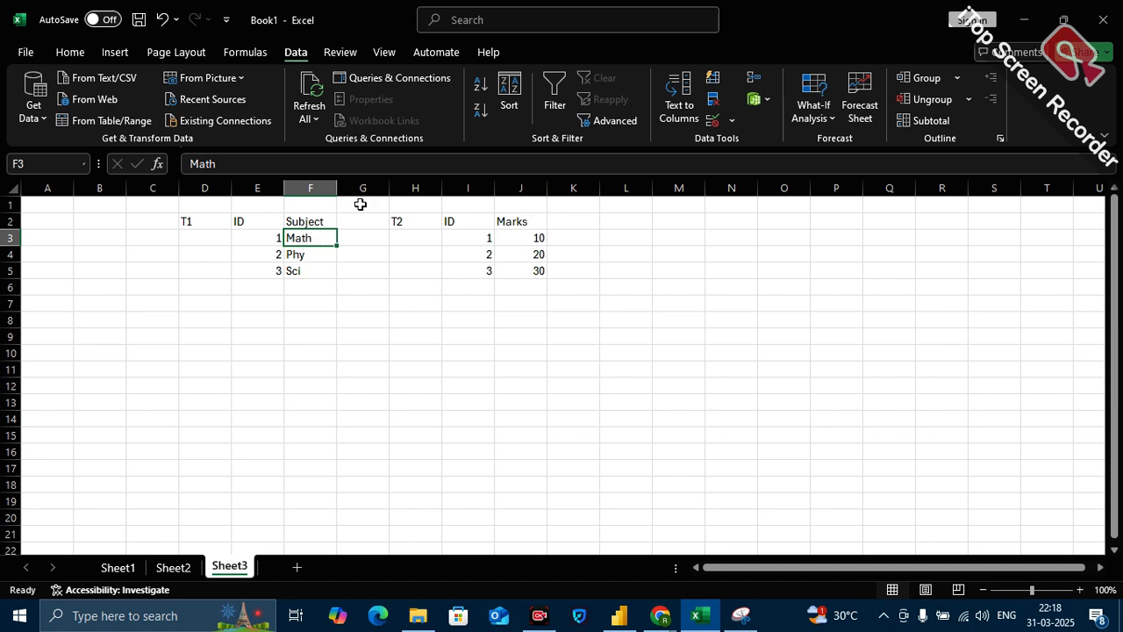
{"action": "left_click", "coordinate": [325, 307]}
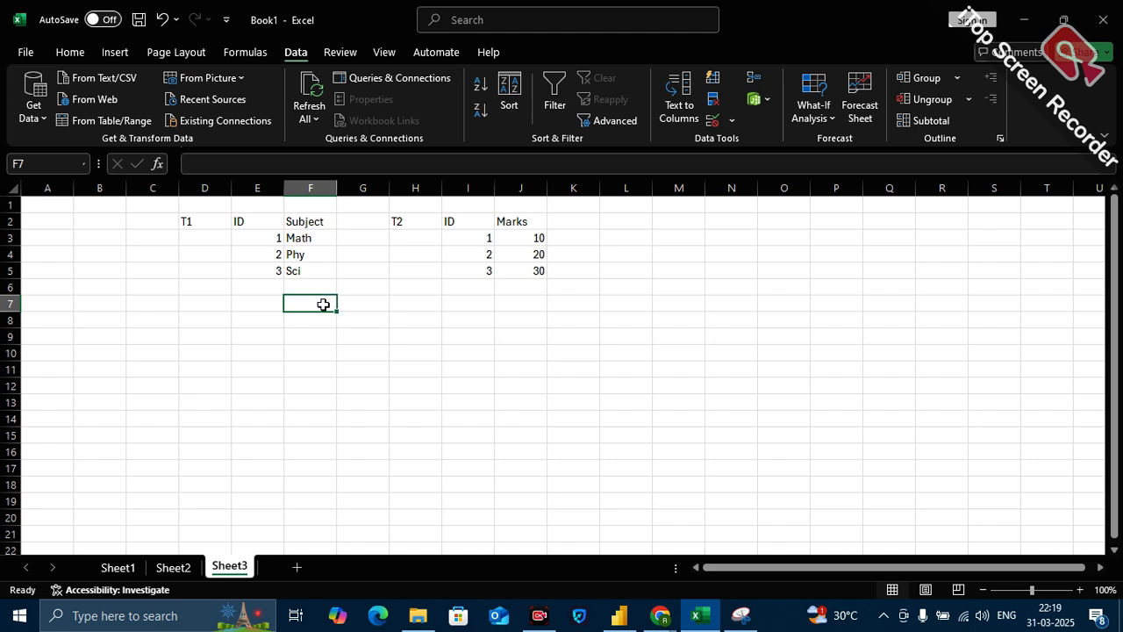
{"action": "type", "text": "ID"}
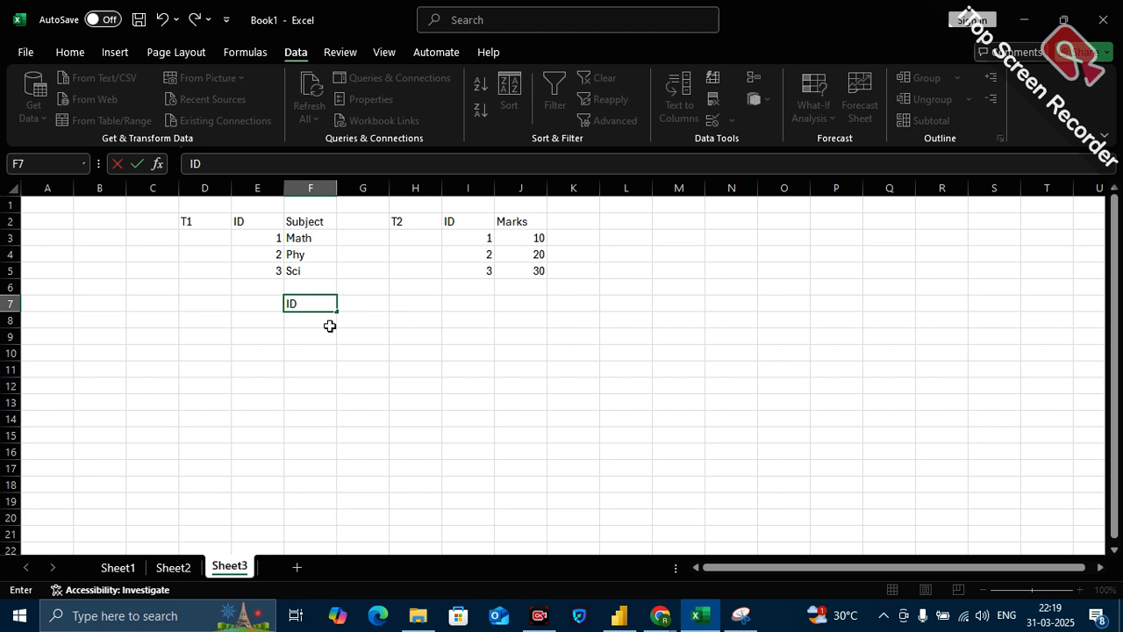
{"action": "key", "text": "BackSpace"}
{"action": "key", "text": "BackSpace"}
{"action": "type", "text": "Subject"}
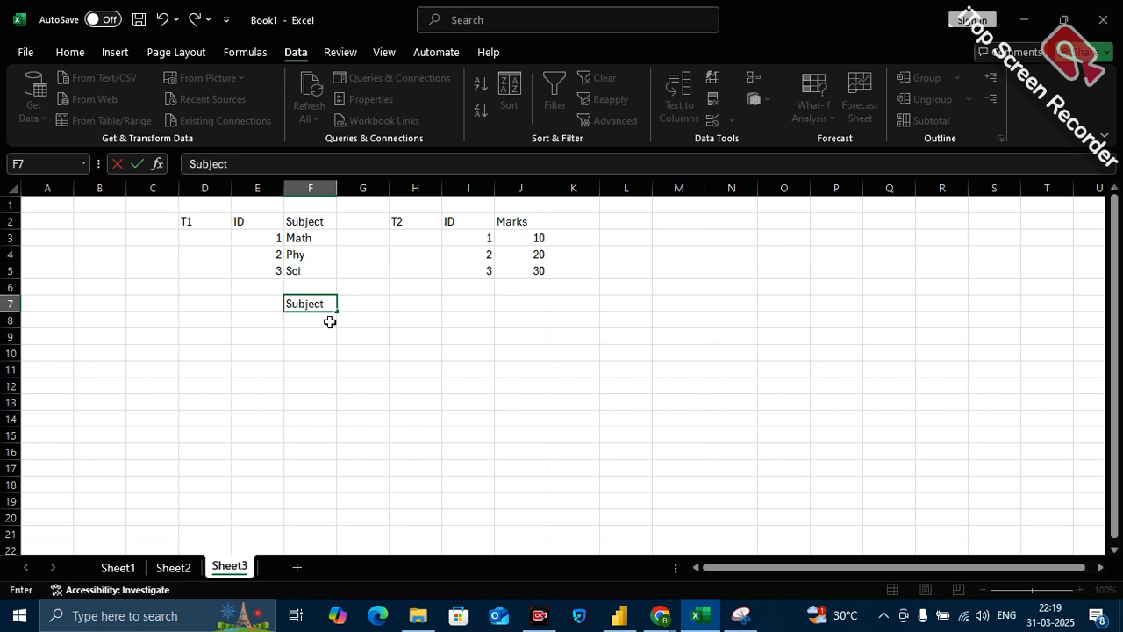
{"action": "left_click", "coordinate": [363, 305]}
{"action": "type", "text": "MA"}
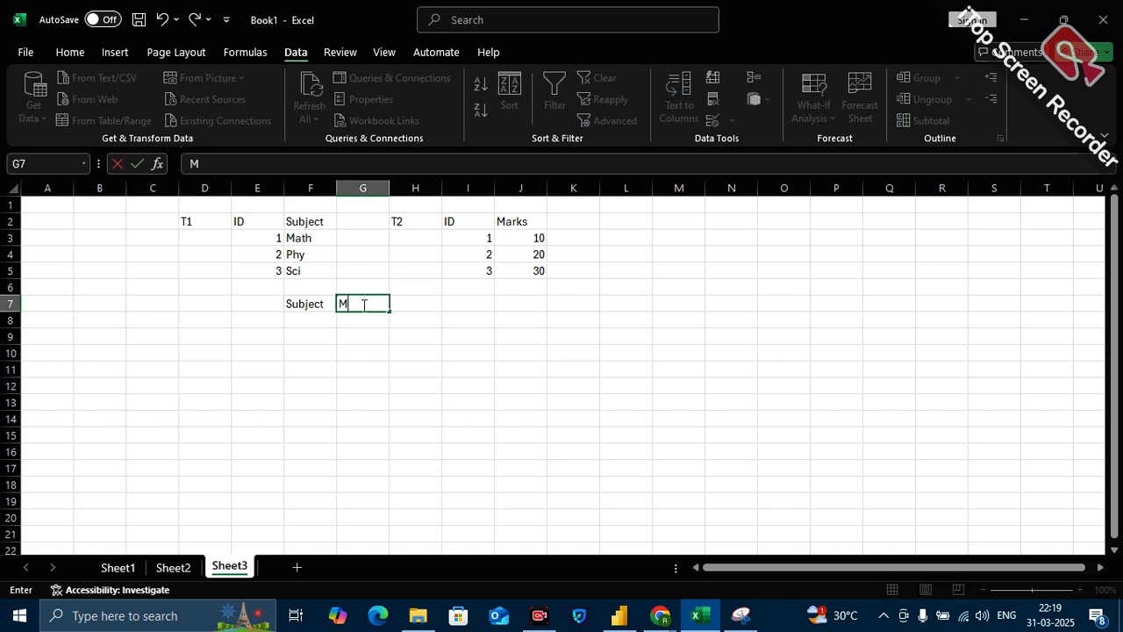
{"action": "left_click", "coordinate": [372, 350]}
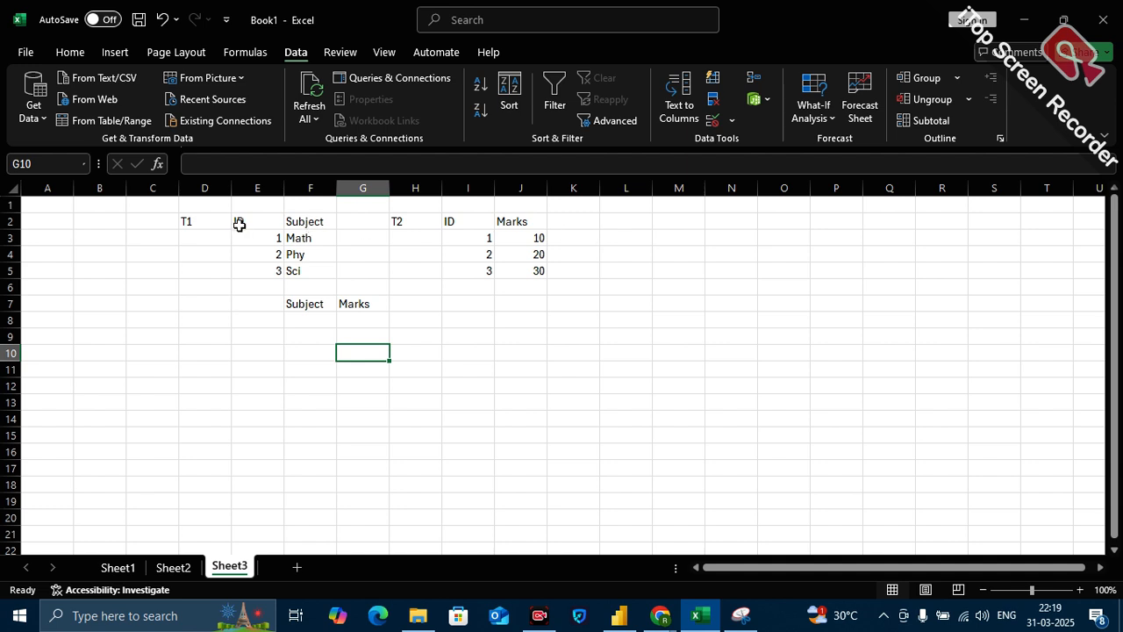
Compare the ID column of T1 in E2:E5 with the ID column of T2 in I2:I5.
{"action": "left_click_drag", "start_coordinate": [253, 219], "coordinate": [251, 269]}
{"action": "left_click_drag", "start_coordinate": [461, 222], "coordinate": [466, 271]}
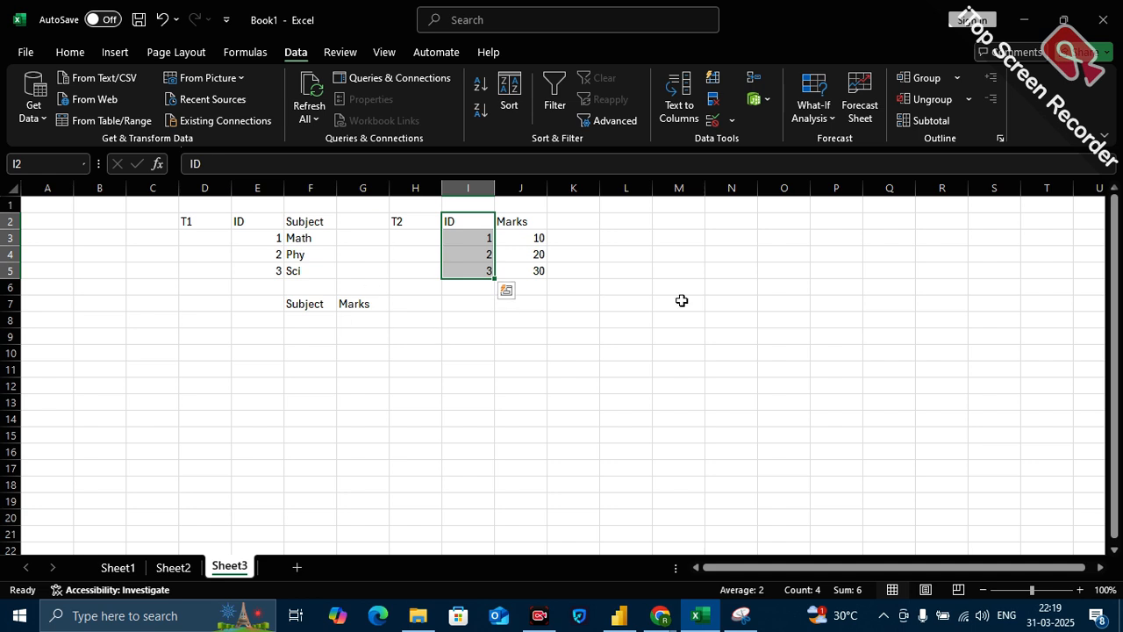
Highlight the ID values of the T1 table in E3:E5.
{"action": "left_click", "coordinate": [708, 219]}
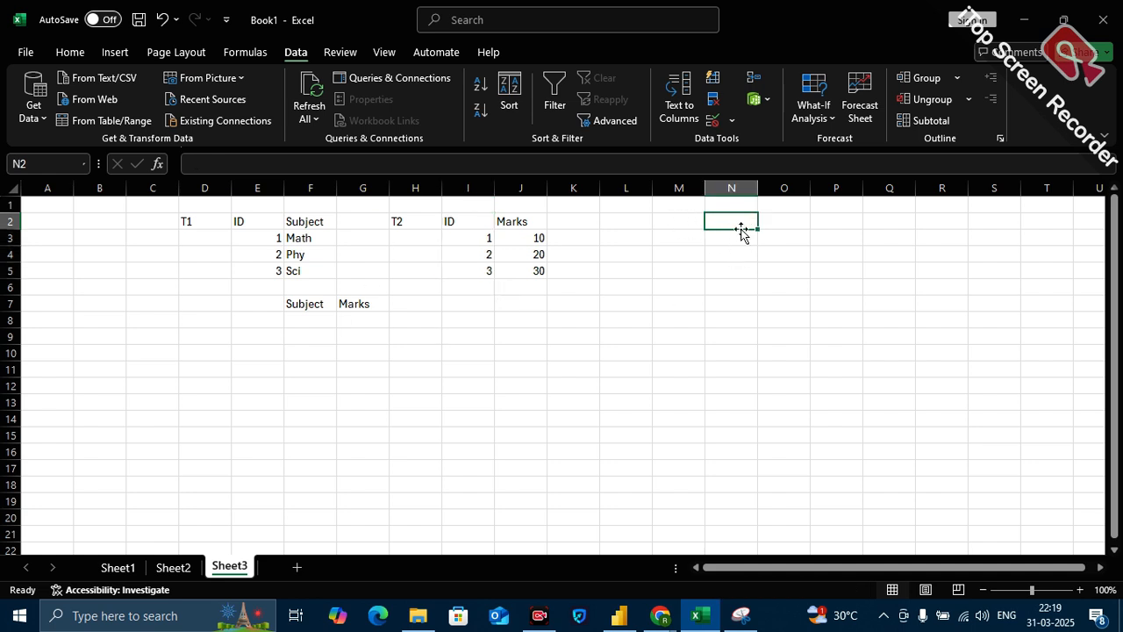
{"action": "left_click_drag", "start_coordinate": [261, 238], "coordinate": [260, 270]}
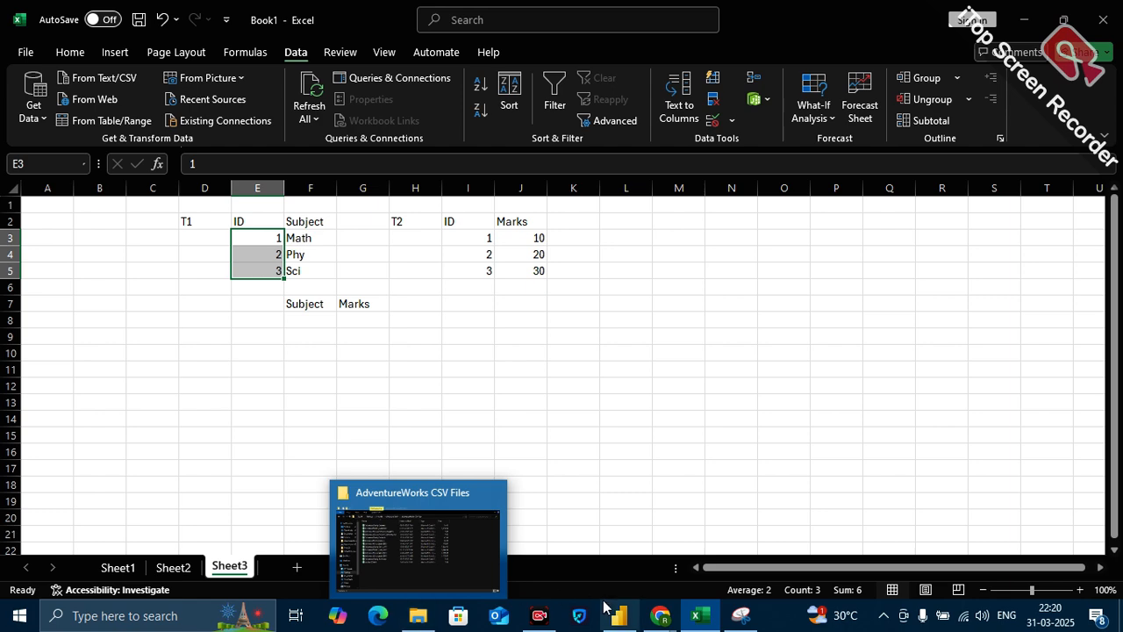
Switch to the DA-17 PowerBI report in Power BI Desktop and close it.
{"action": "mouse_move", "coordinate": [619, 614]}
{"action": "mouse_move", "coordinate": [624, 526]}
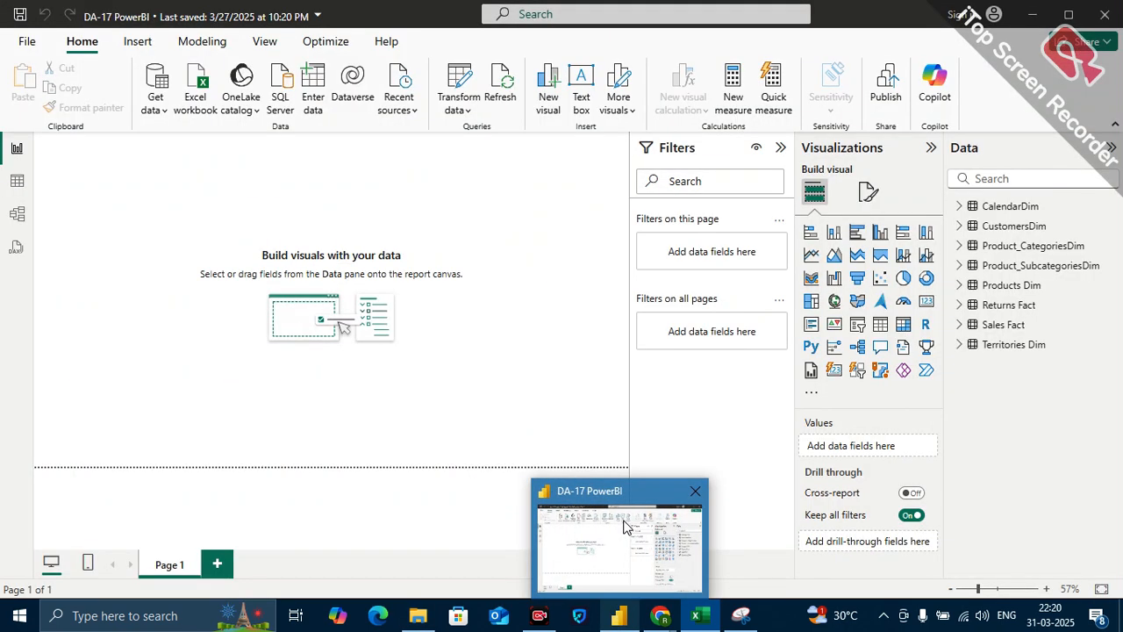
{"action": "left_click", "coordinate": [600, 553]}
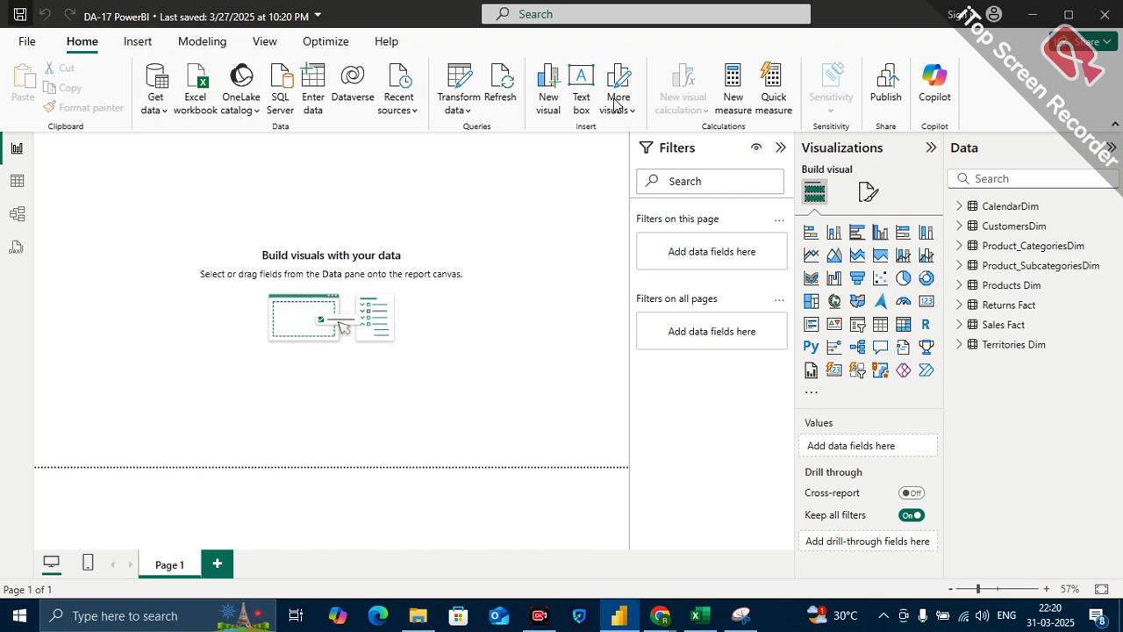
{"action": "left_click", "coordinate": [1108, 16]}
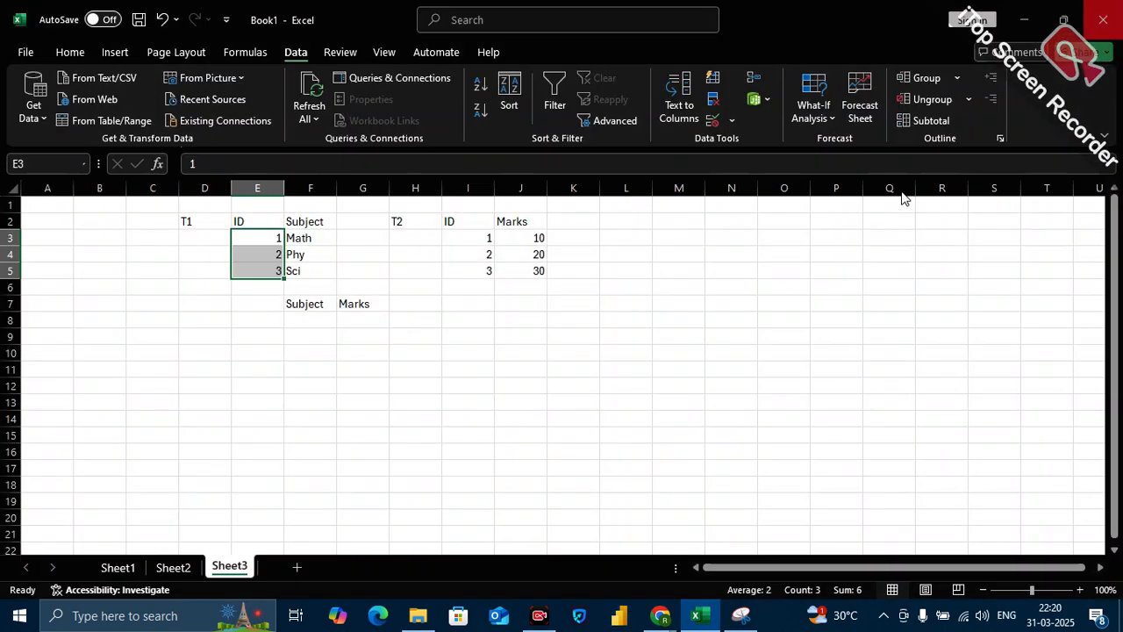
{"action": "left_click", "coordinate": [542, 624]}
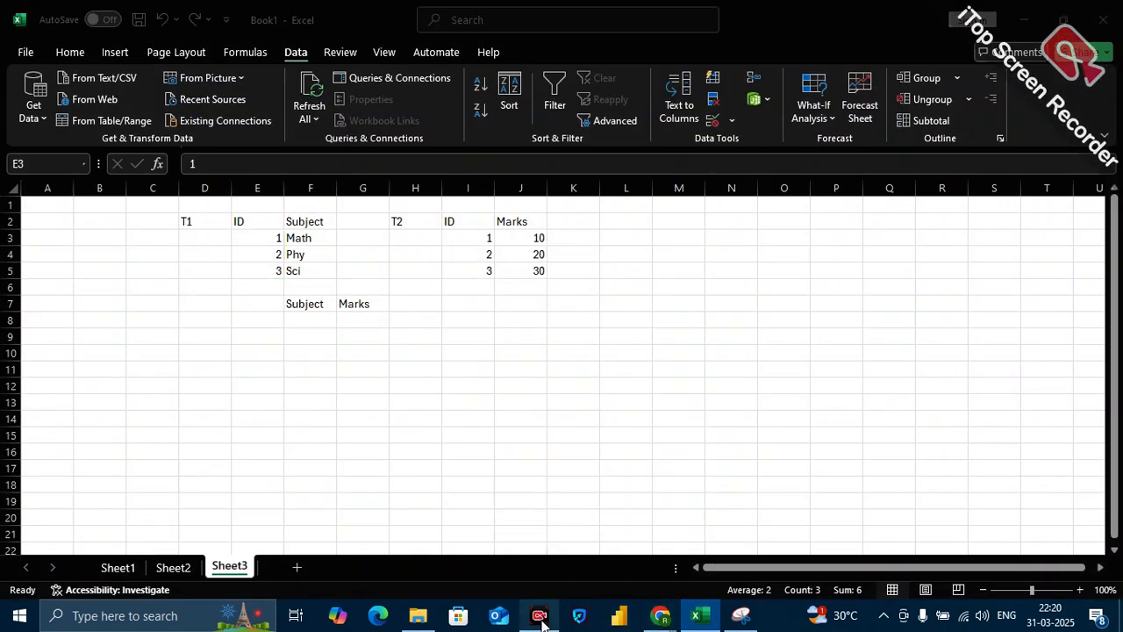
{"action": "left_click", "coordinate": [546, 616]}
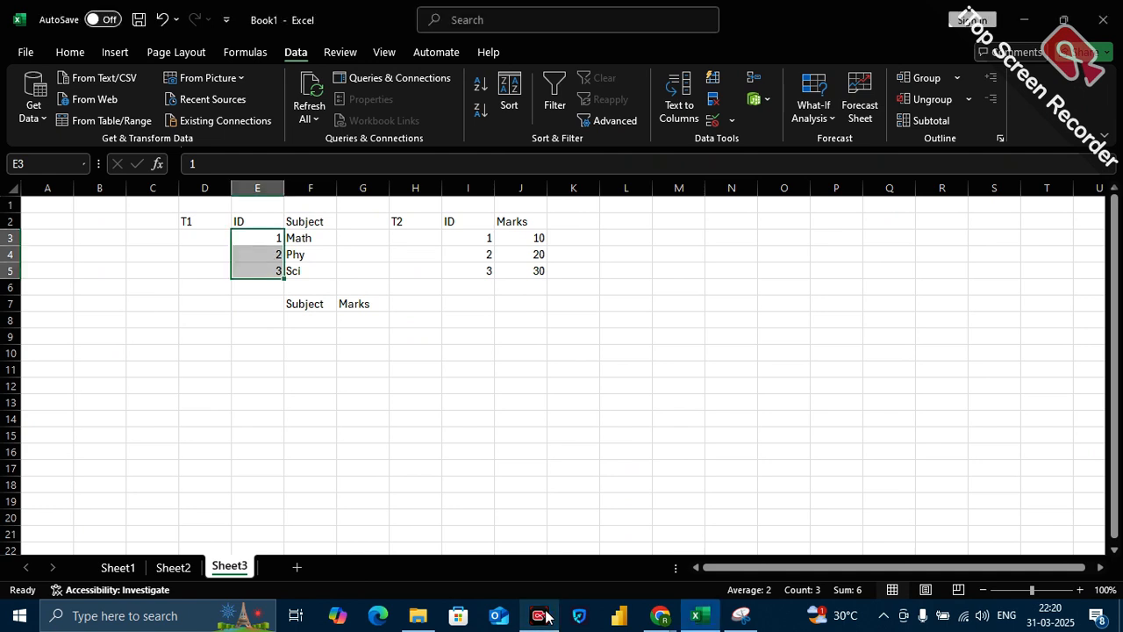
{"action": "left_click", "coordinate": [546, 616]}
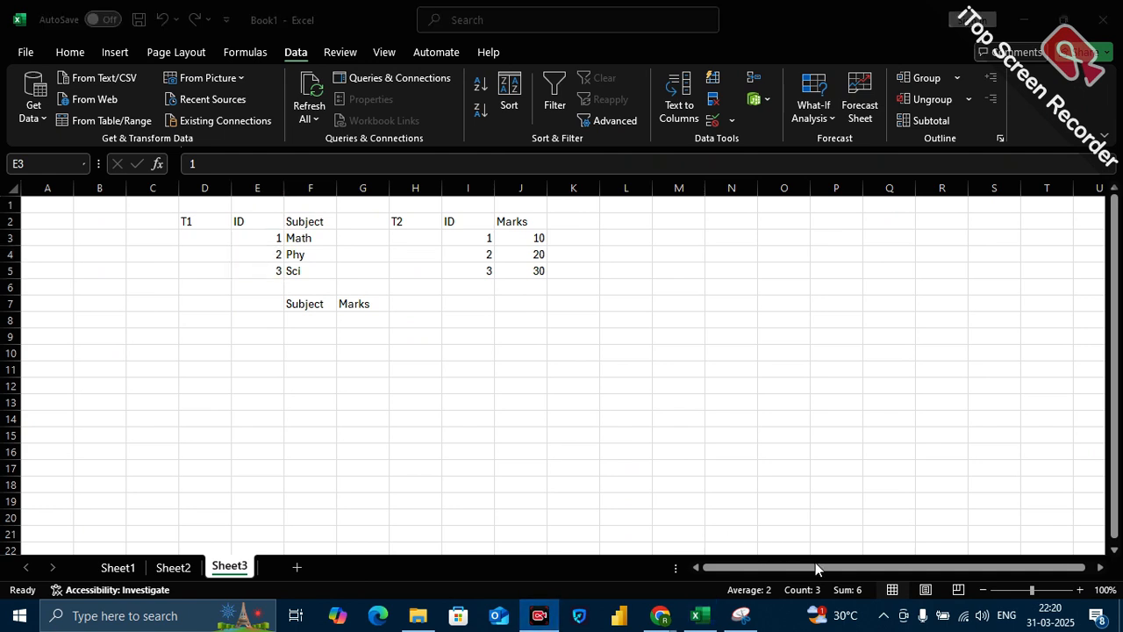